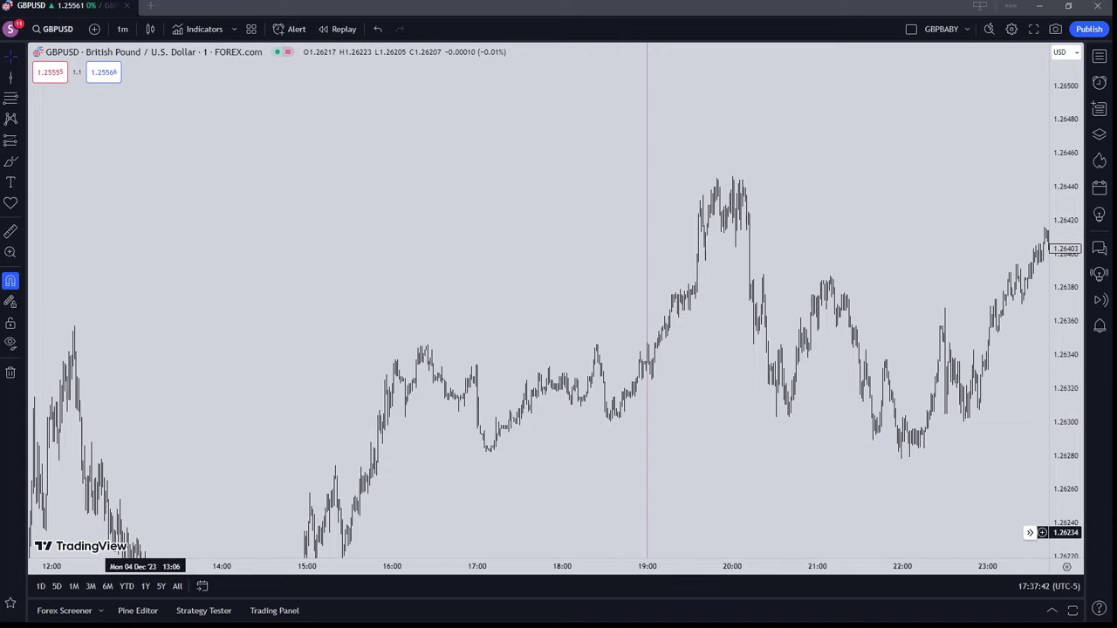
Draw a trend line from the Dec 4 high near 20:00 across to midnight, at about 1.26446
left_click_drag(698, 519, 257, 332)
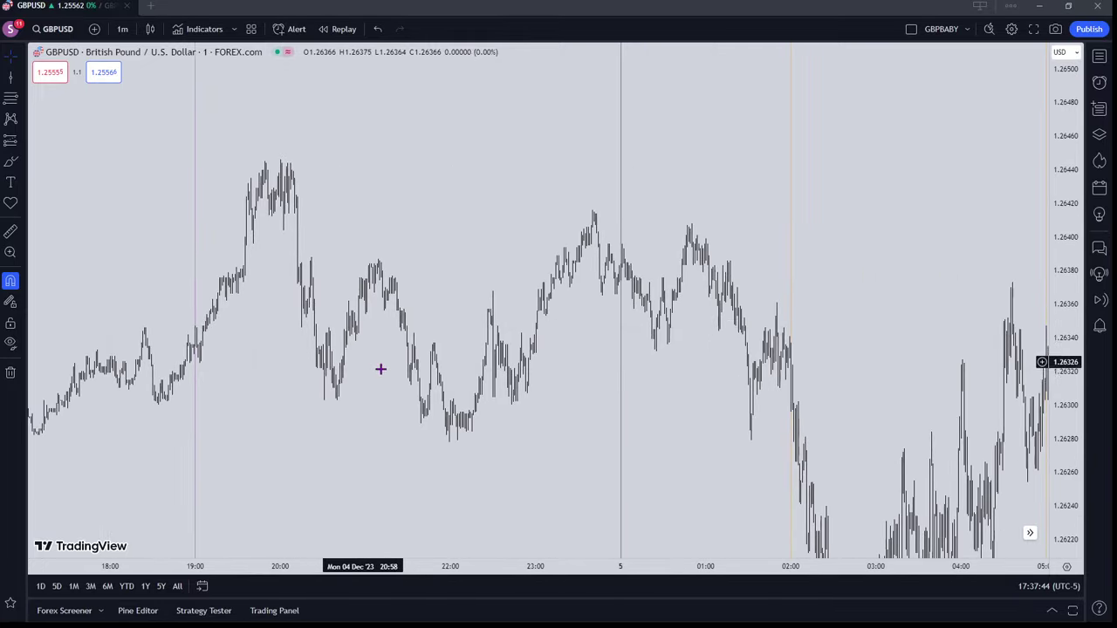
left_click_drag(441, 381, 335, 262)
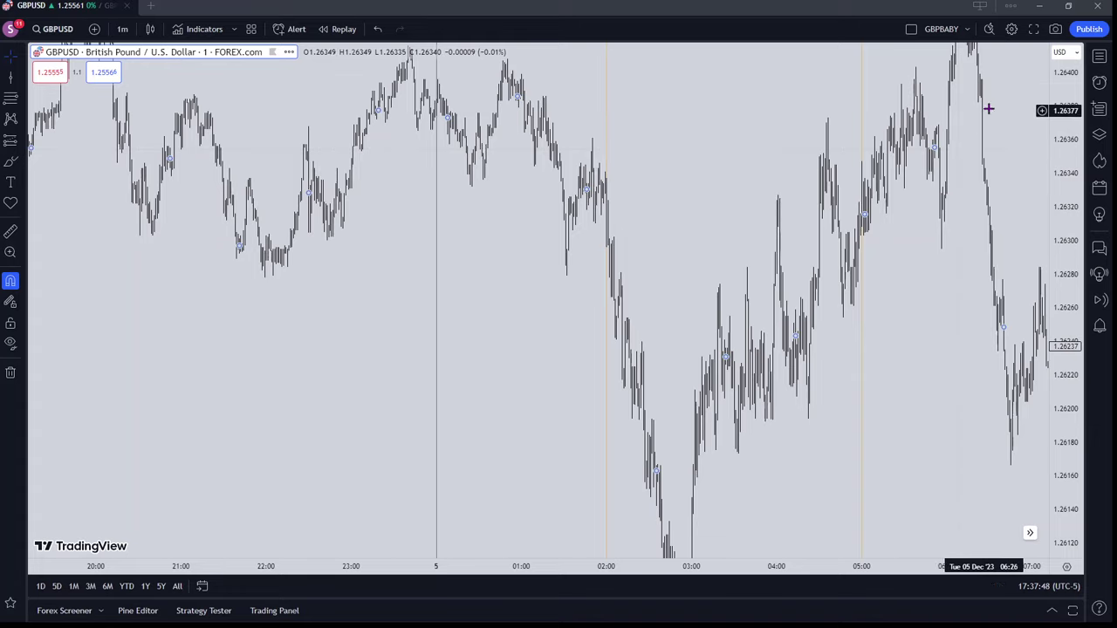
left_click_drag(1057, 87, 1047, 416)
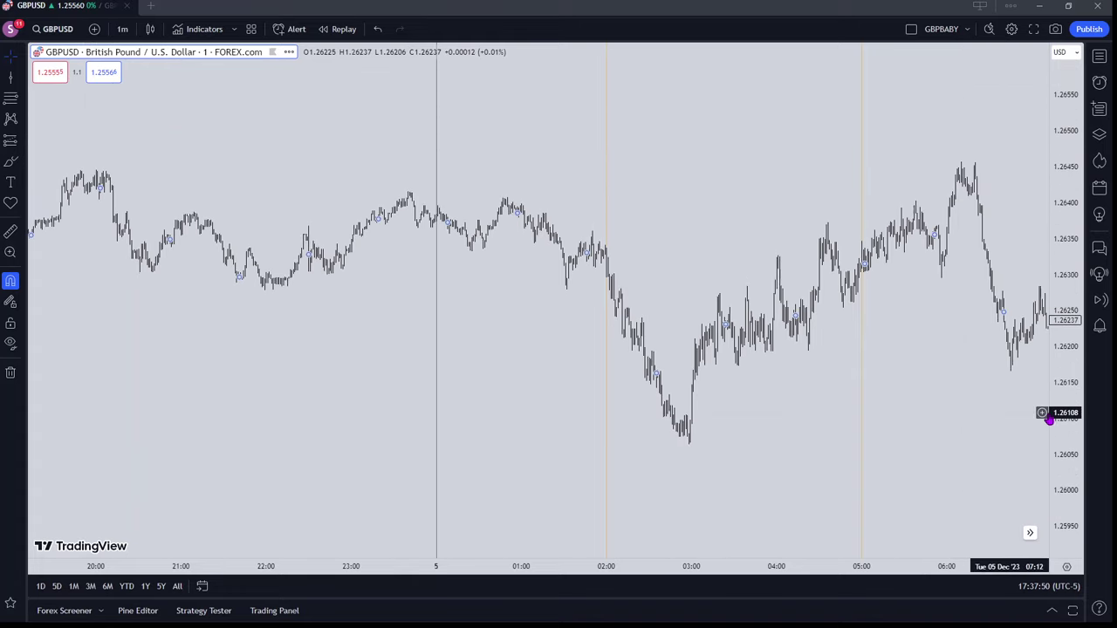
scroll(607, 311, "down", 3)
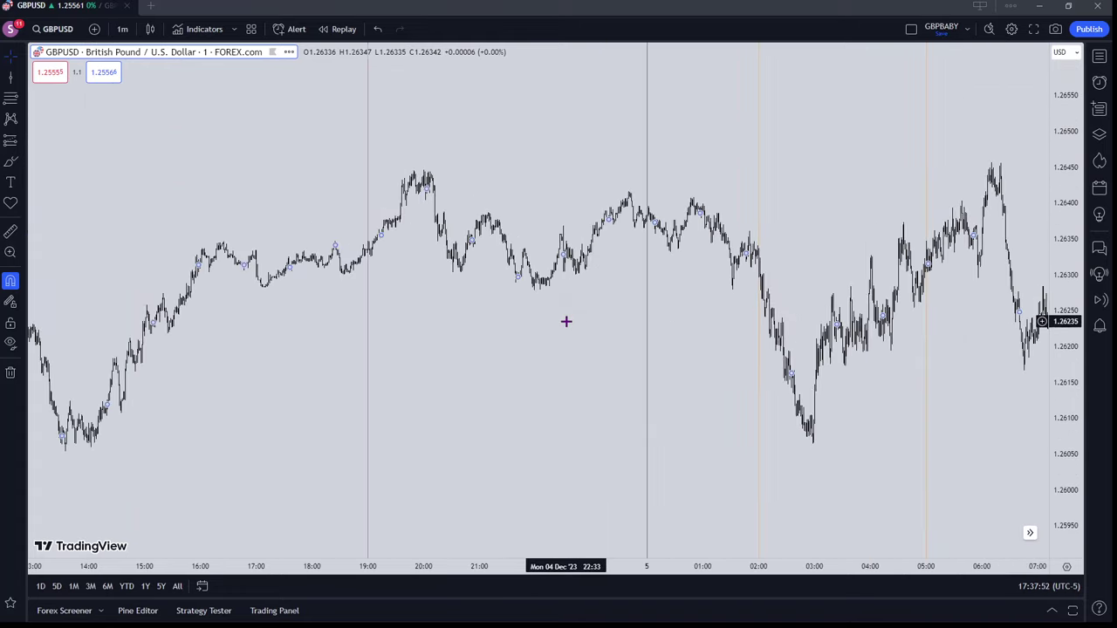
left_click_drag(568, 319, 359, 319)
left_click(29, 87)
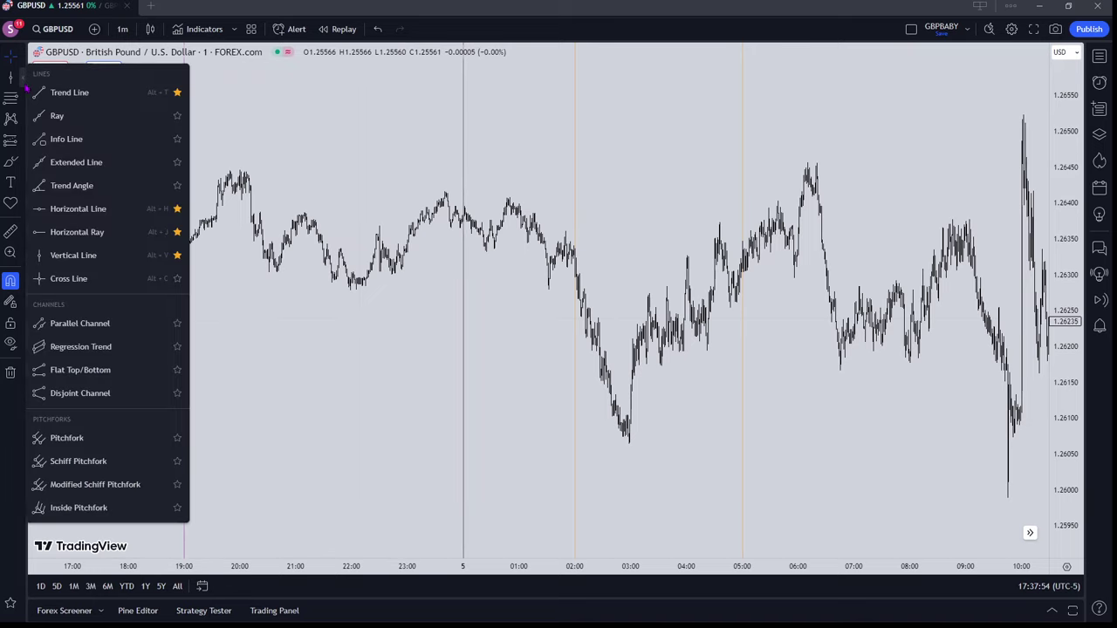
left_click(51, 88)
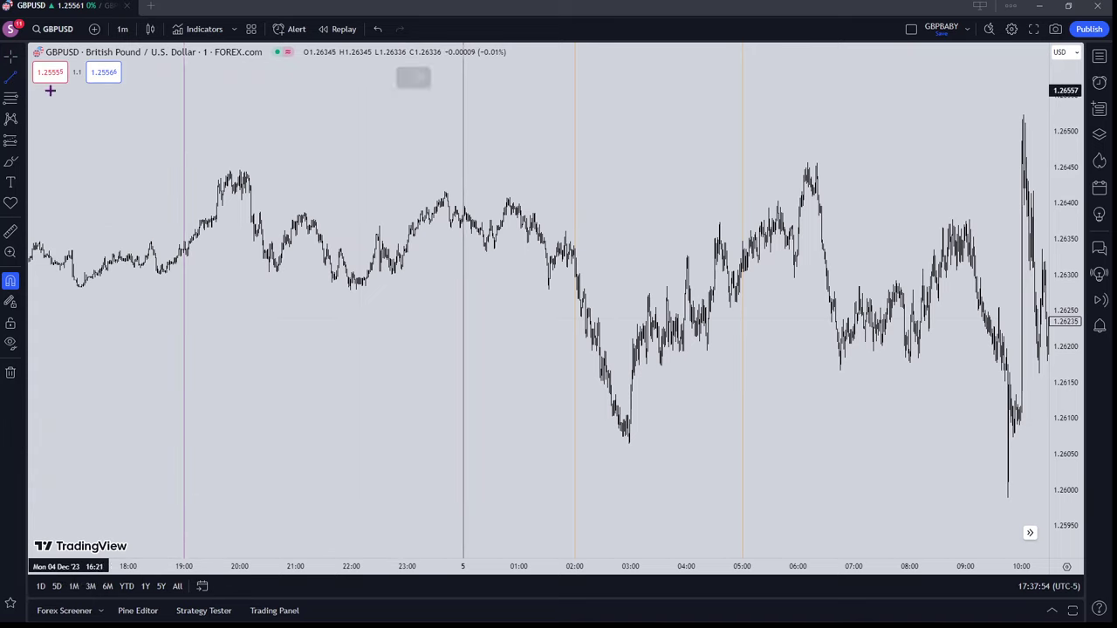
left_click(240, 171)
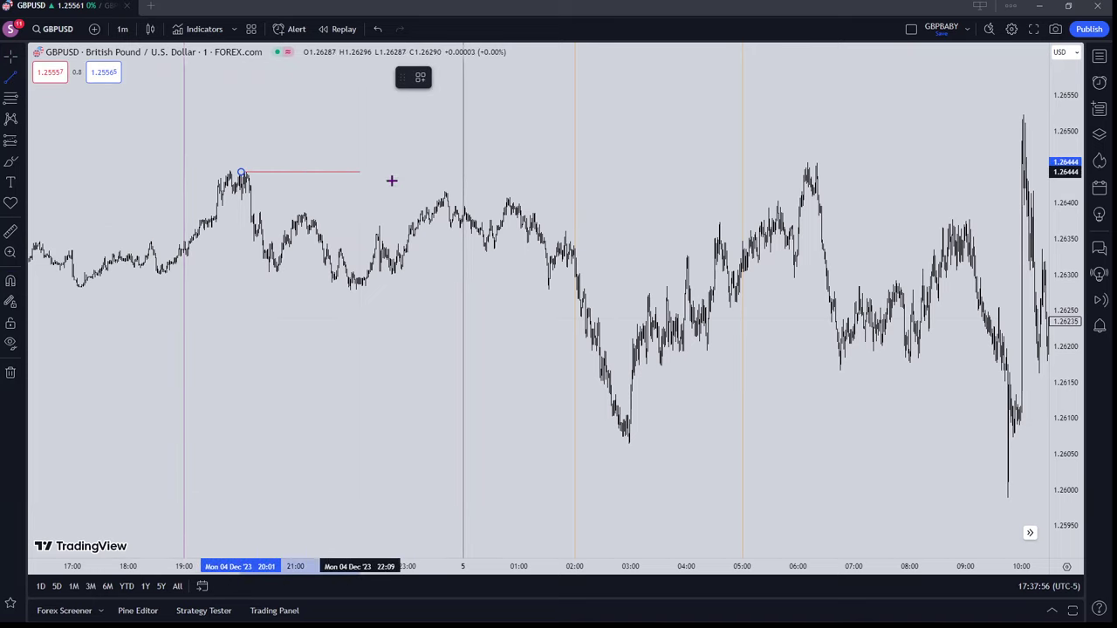
left_click(461, 173)
Level the high line at 1.26446, stretch it from 19:00 on Dec 4 to 00:00 on Dec 5, and colour it purple
left_click_drag(464, 172, 463, 175)
left_click_drag(242, 172, 186, 173)
left_click_drag(284, 236, 358, 230)
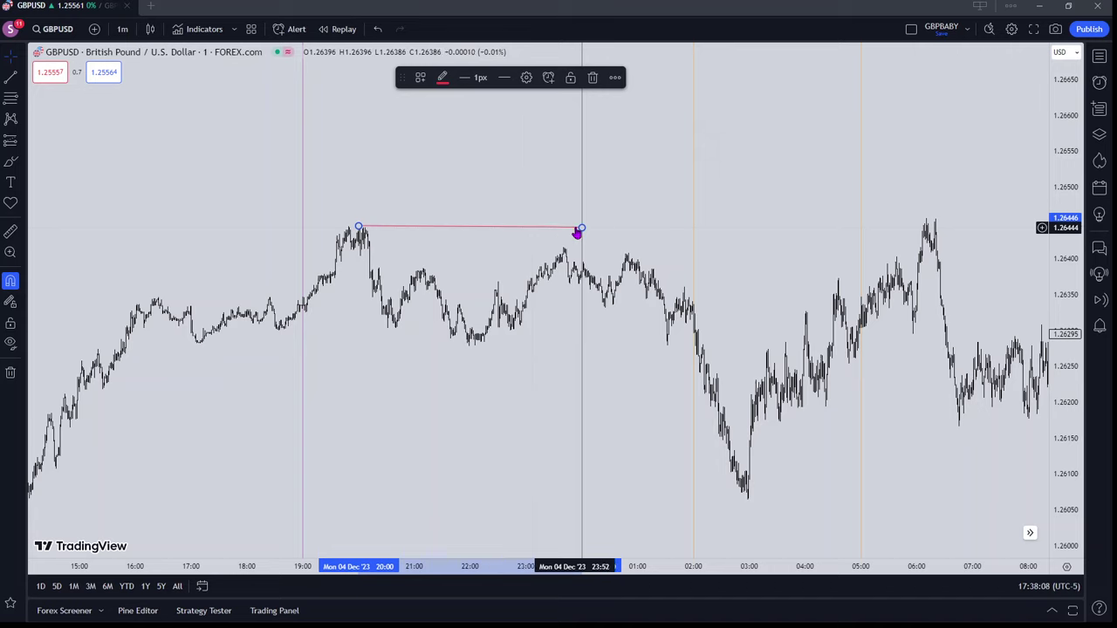
left_click_drag(575, 230, 580, 227)
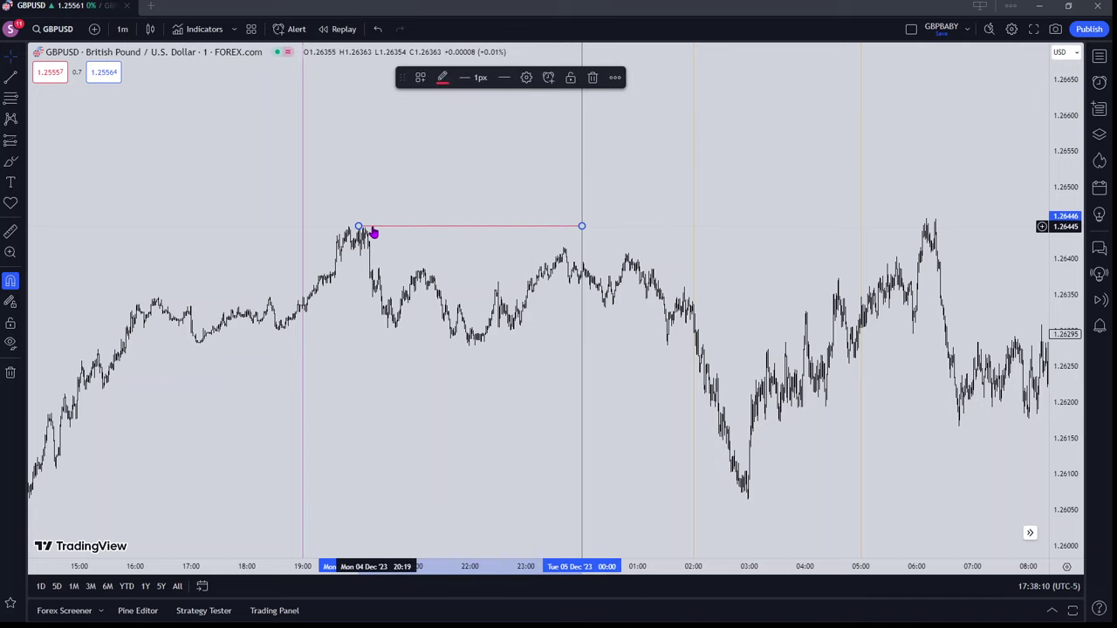
left_click_drag(359, 228, 304, 227)
left_click(442, 77)
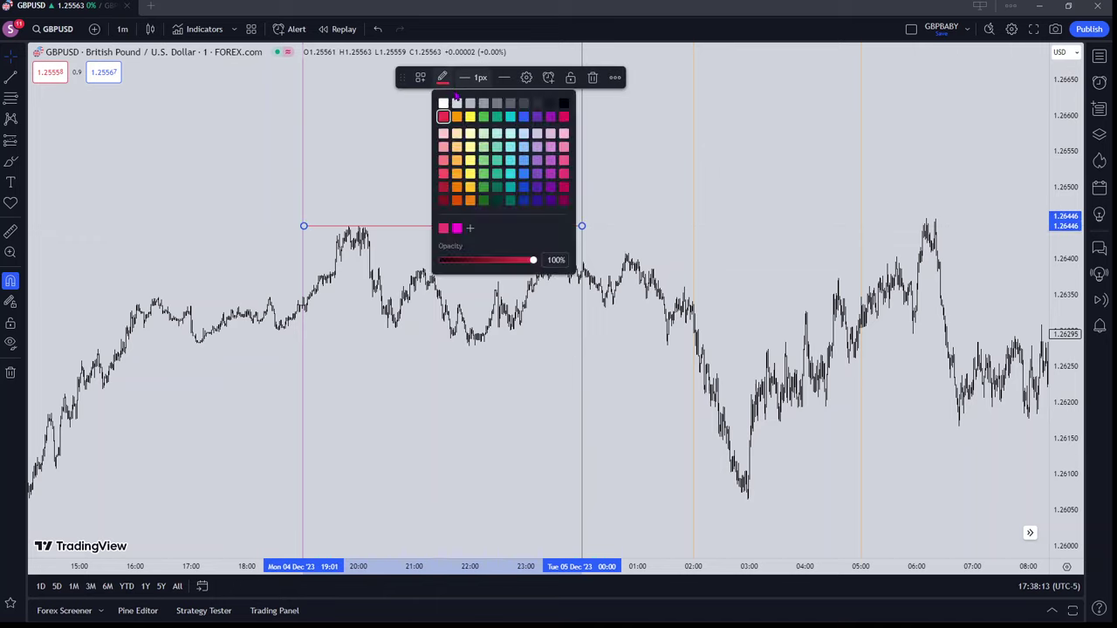
left_click(549, 117)
Duplicate the purple line at the range low of 1.26278, starting at 19:00, and extend both range lines to 05:00 on Dec 5
left_click_drag(420, 229, 414, 357)
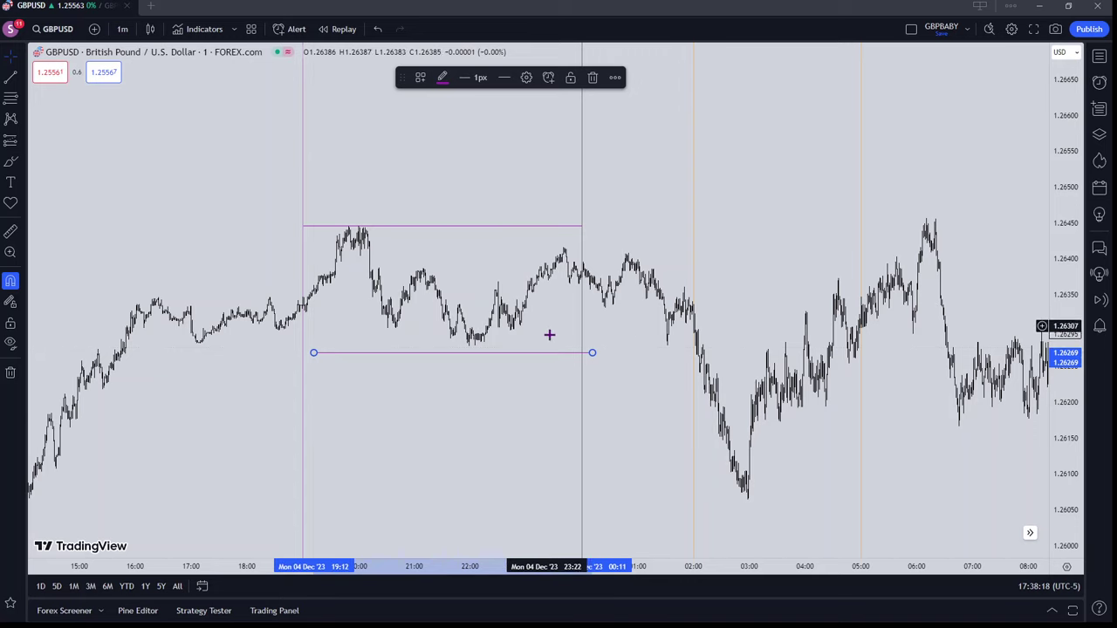
left_click_drag(592, 353, 468, 347)
left_click_drag(315, 356, 304, 356)
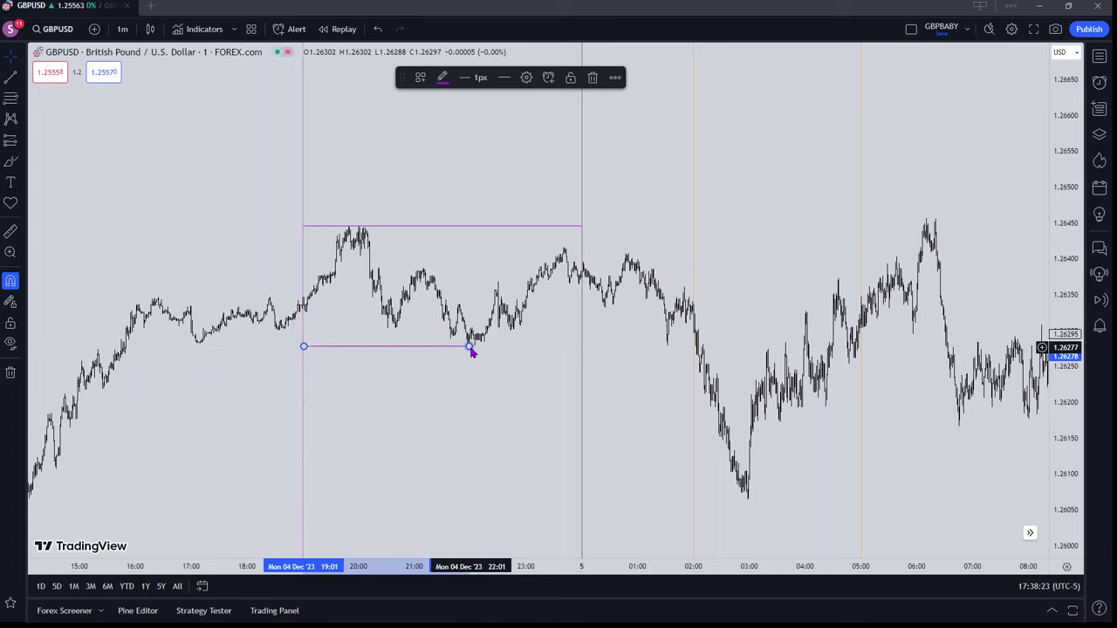
mouse_move(470, 348)
left_mouse_down()
mouse_move(574, 358)
mouse_move(533, 336)
mouse_move(363, 320)
mouse_move(590, 325)
left_mouse_up()
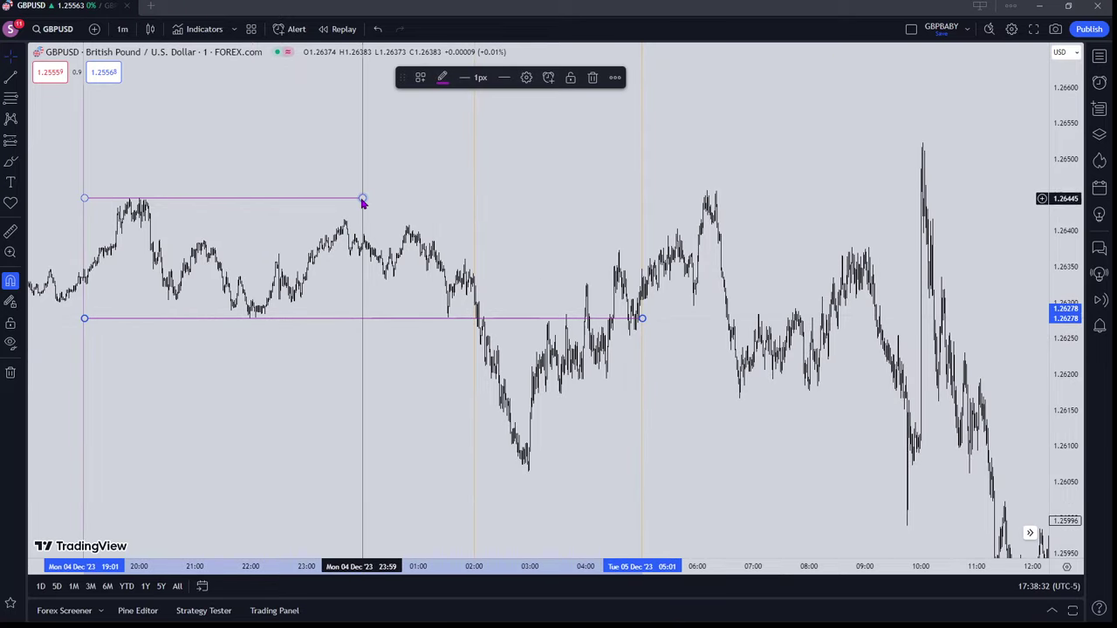
mouse_move(364, 200)
left_mouse_down()
mouse_move(601, 200)
mouse_move(643, 212)
left_mouse_up()
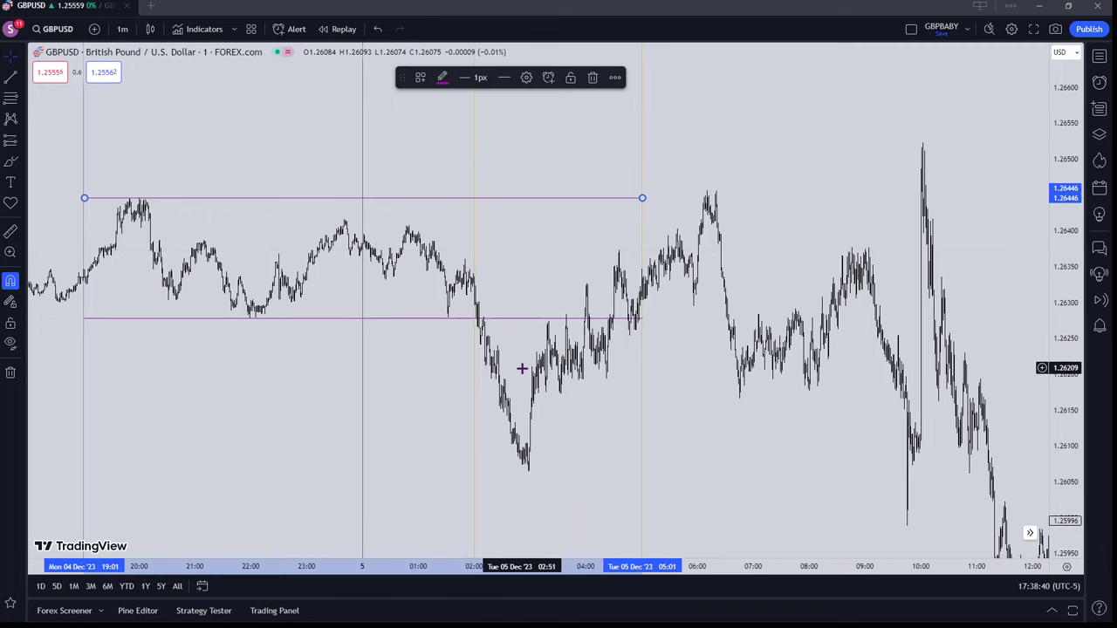
Examine how price moves around the marked range and through the rest of Dec 5
scroll(698, 412, "down", 2)
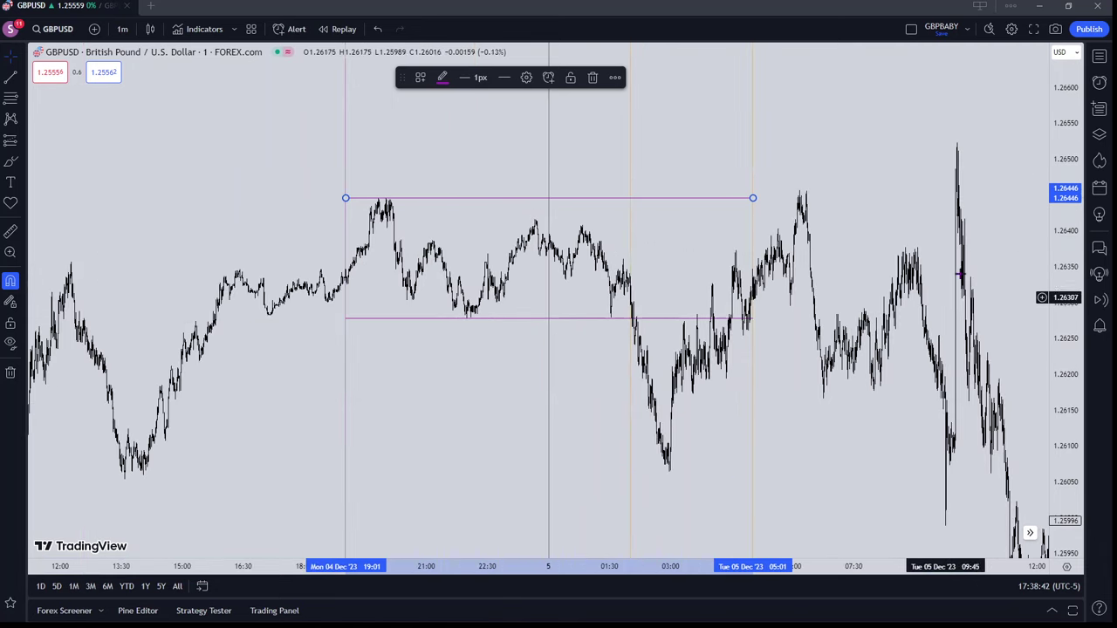
left_click_drag(1051, 206, 1053, 359)
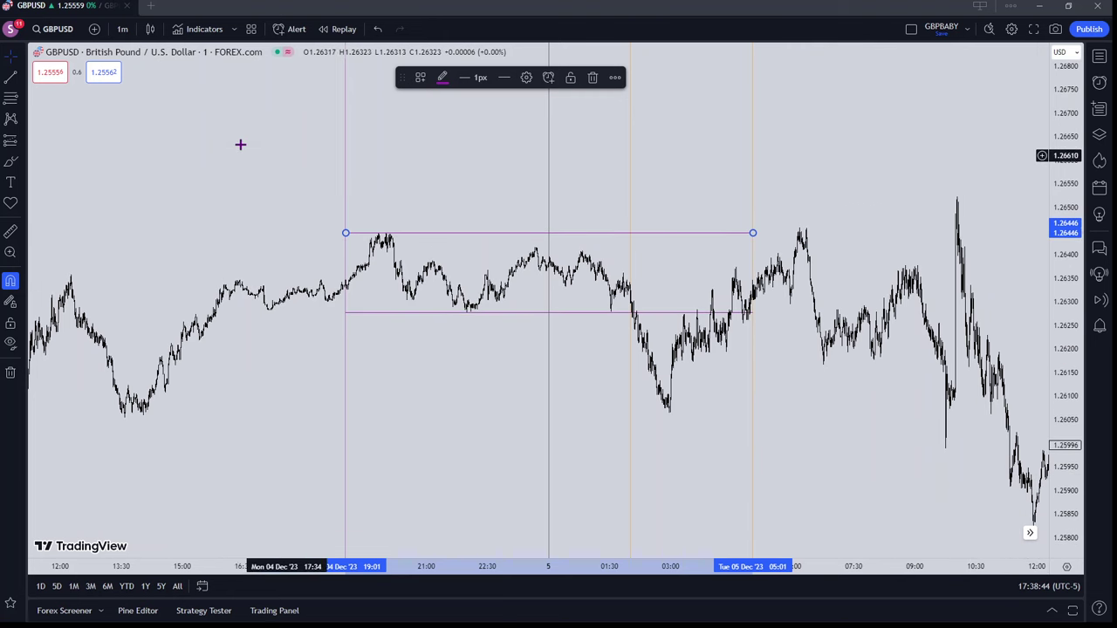
left_click(21, 56)
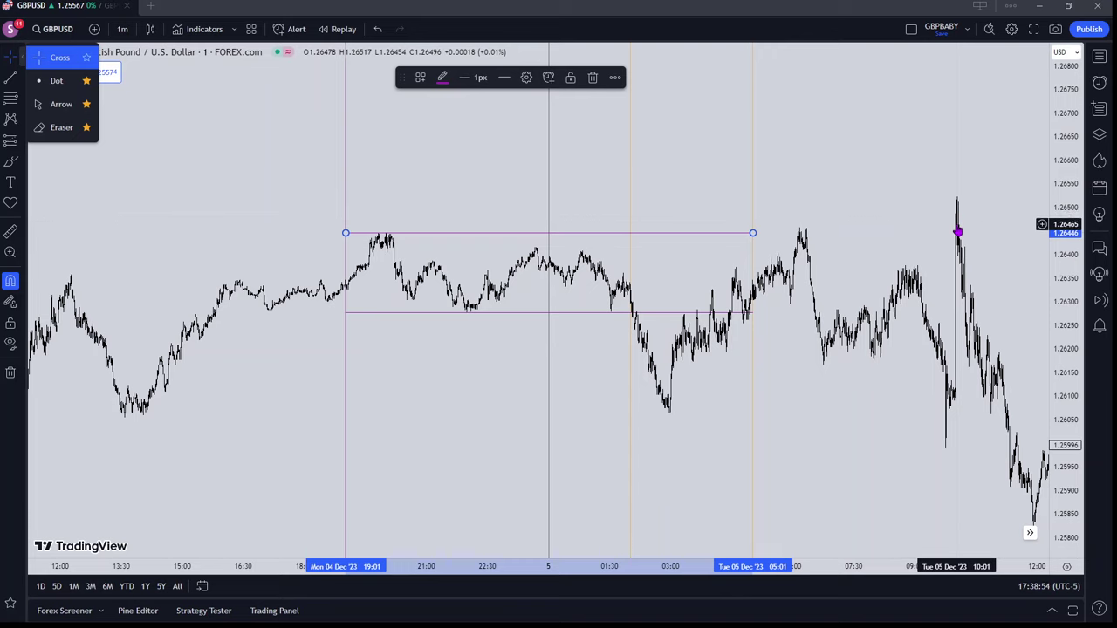
left_click(958, 229)
left_click_drag(958, 230, 708, 207)
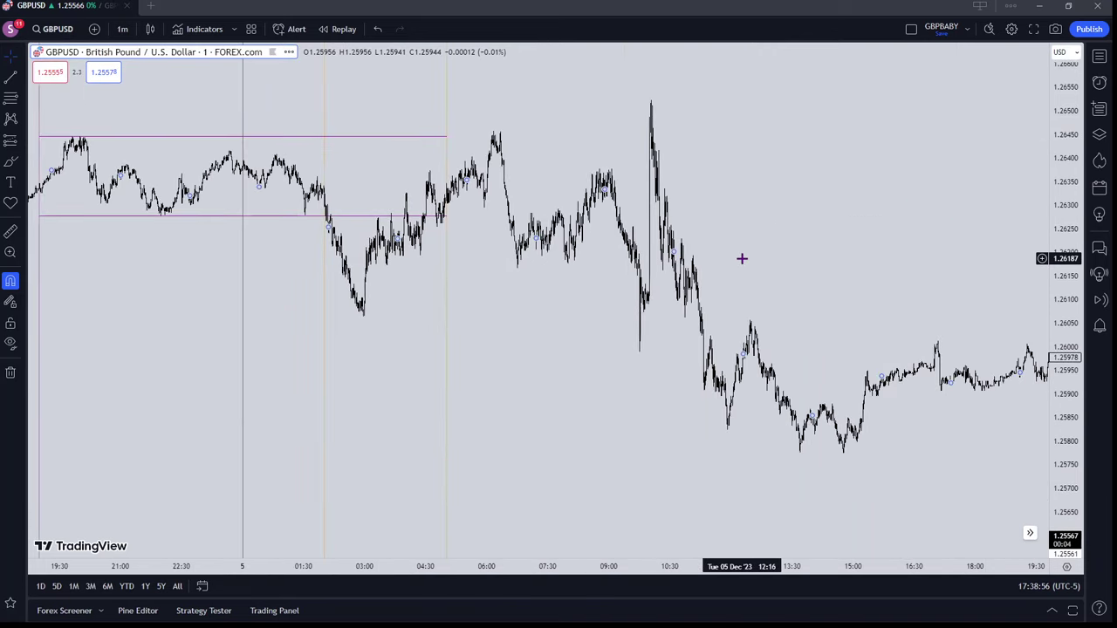
left_click_drag(404, 331, 803, 396)
scroll(588, 356, "up", 3)
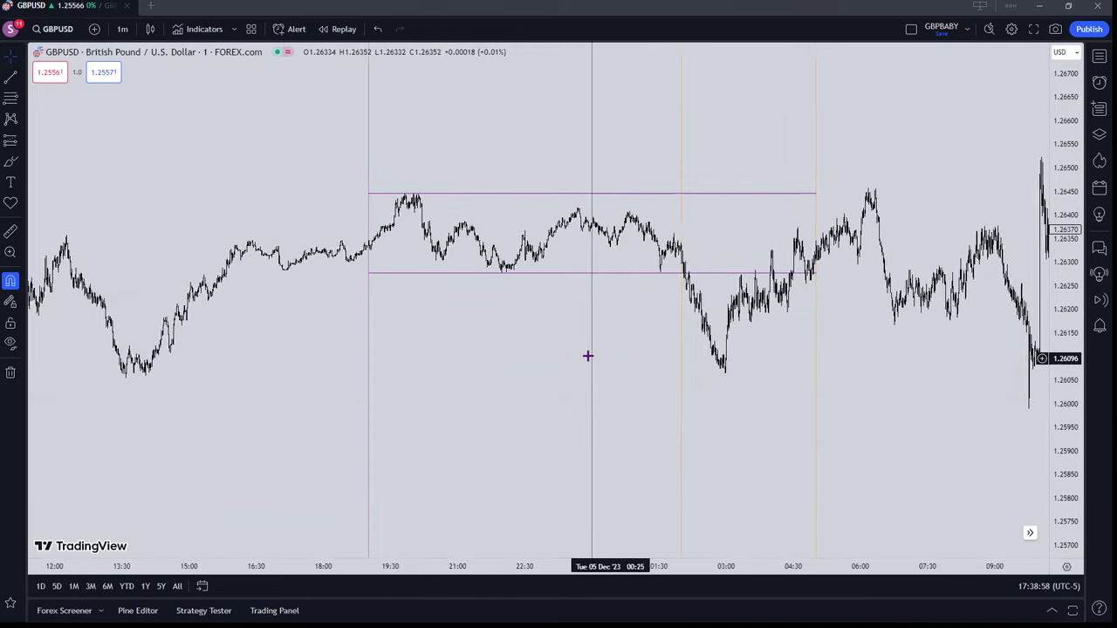
left_click_drag(1057, 335, 1067, 240)
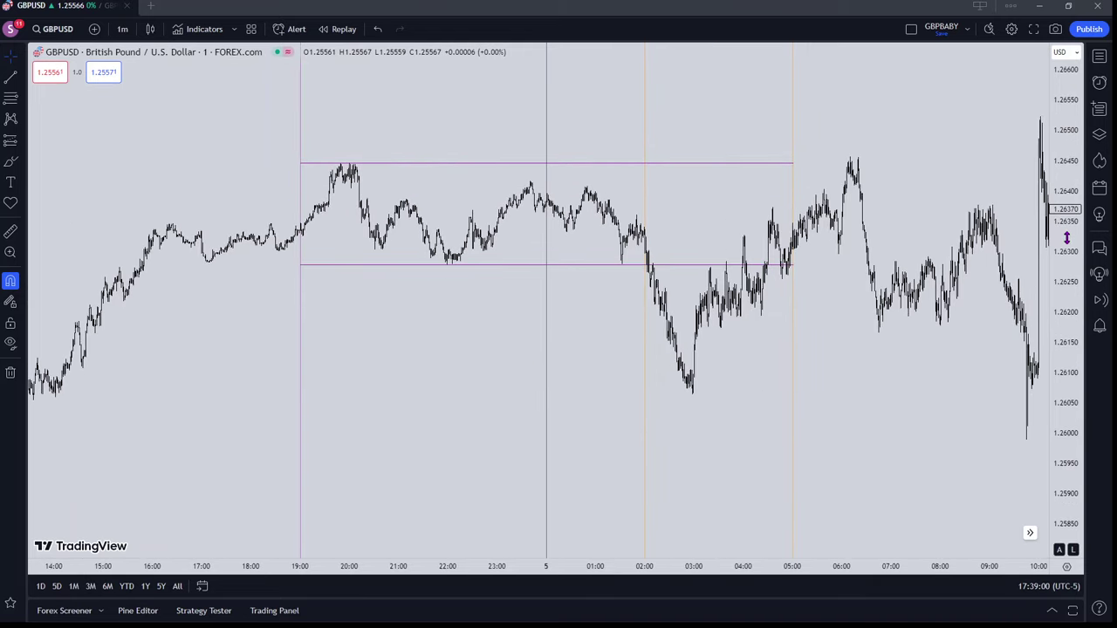
Place a Fibonacci retracement from the range high at 1.26446 to the range low at 1.26278
left_click_drag(416, 212, 511, 340)
scroll(512, 339, "up", 3)
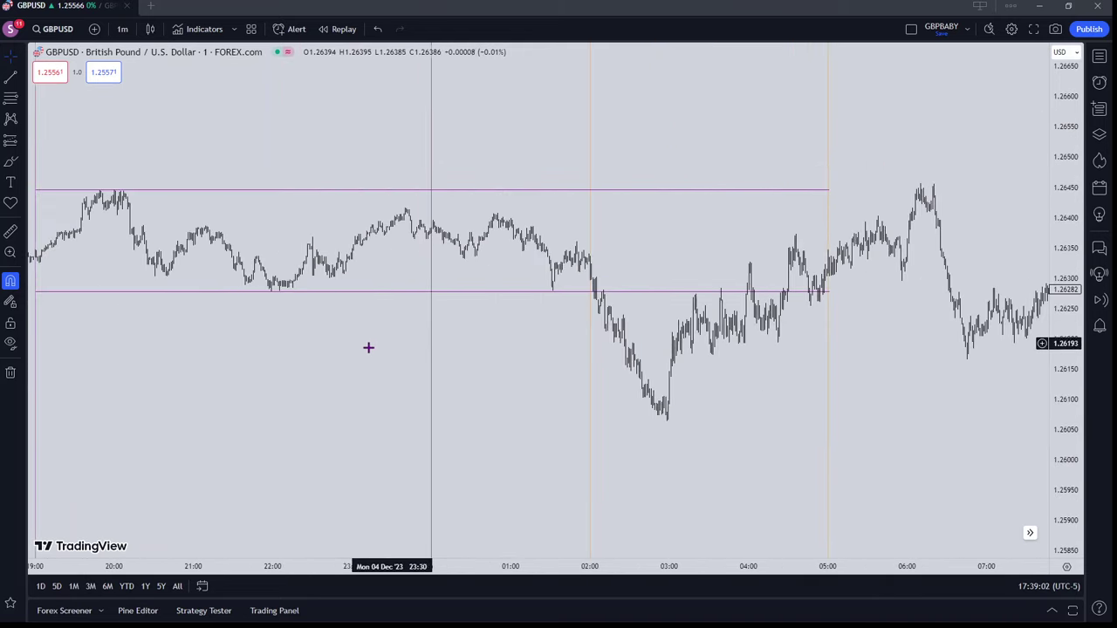
left_click_drag(369, 346, 549, 350)
scroll(496, 358, "up", 4)
left_click_drag(422, 362, 726, 369)
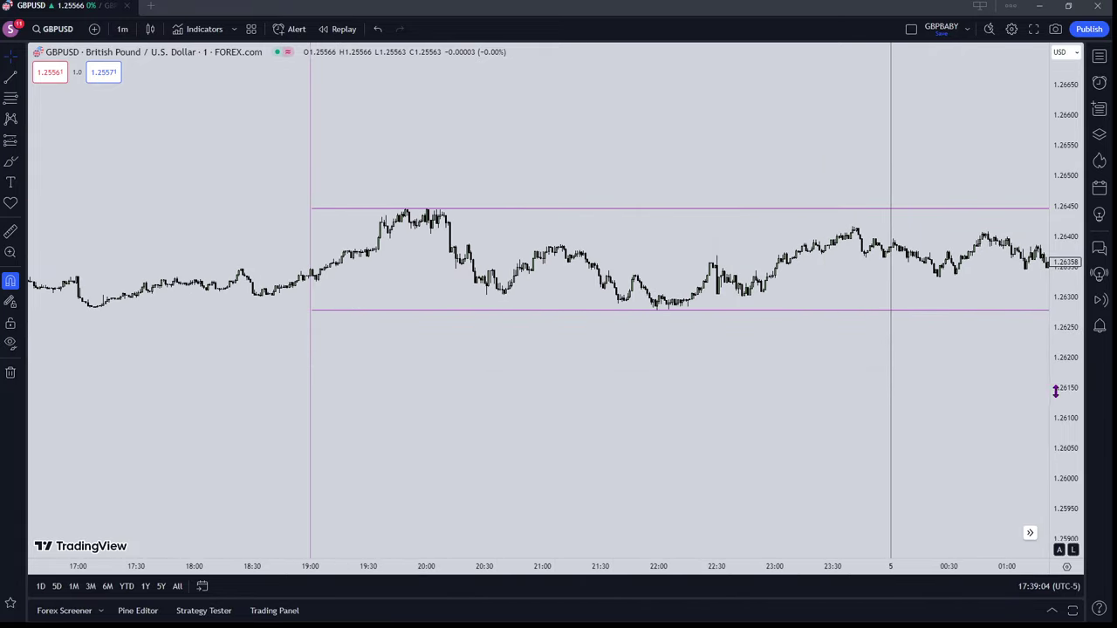
left_click_drag(1055, 394, 1055, 148)
left_click_drag(684, 342, 550, 381)
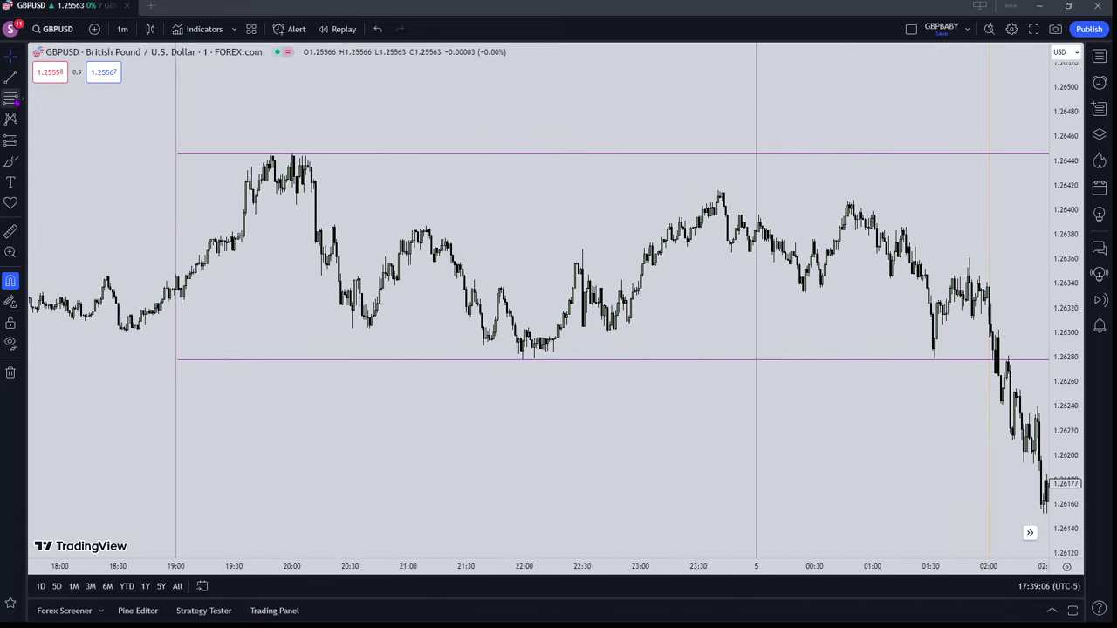
left_click(10, 97)
left_click(292, 153)
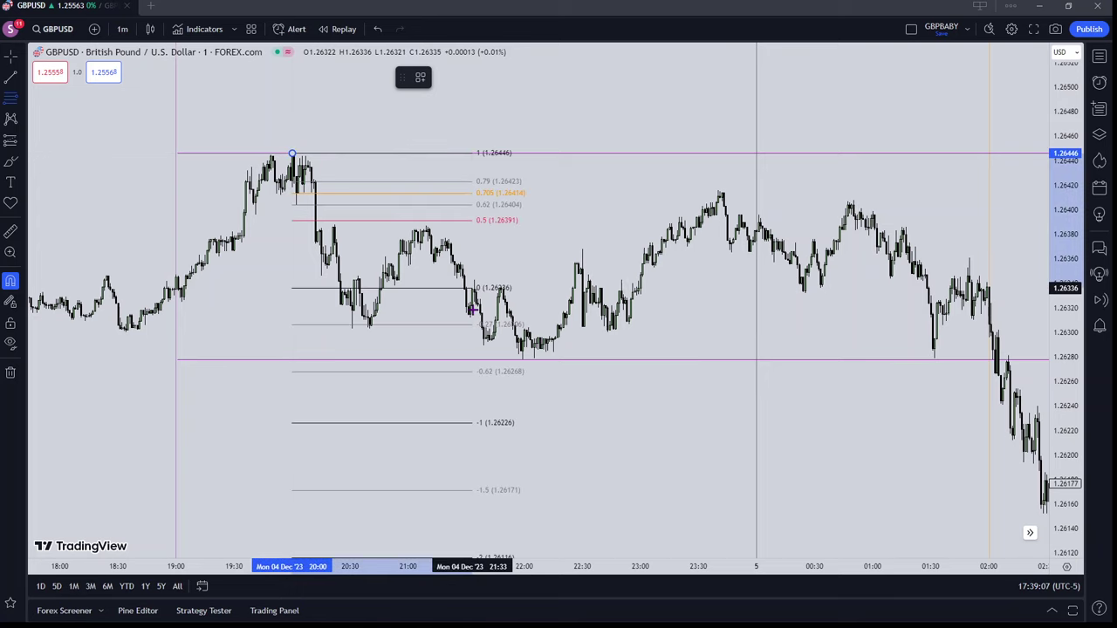
left_click(521, 359)
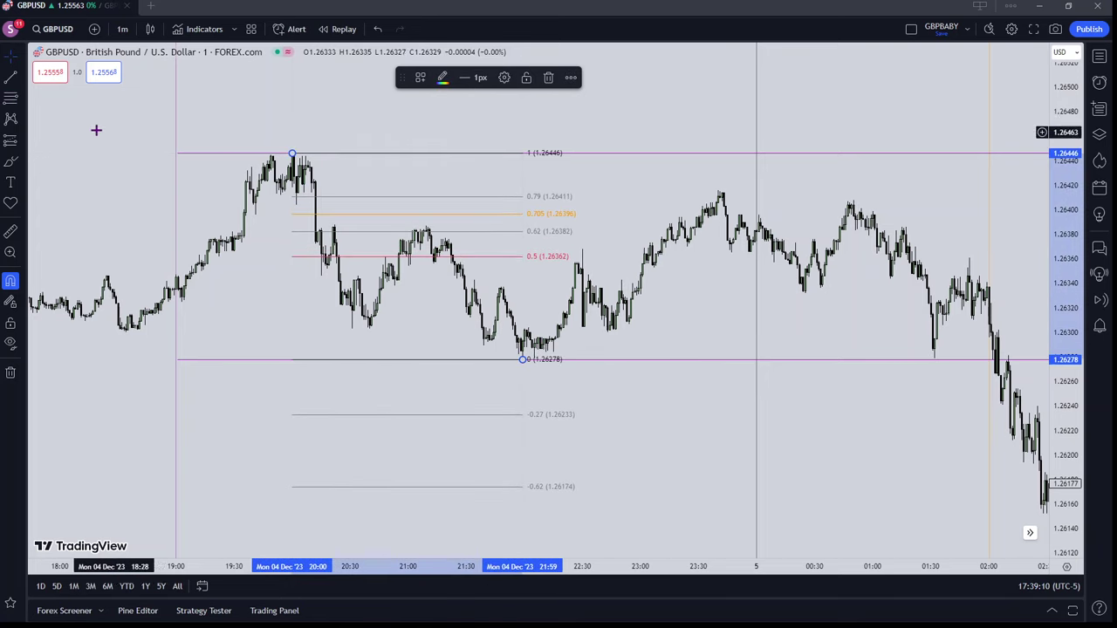
Draw a line along the 0.5 level at 1.26362 from 19:00 to 05:00, and delete the Fibonacci retracement
left_click(291, 257)
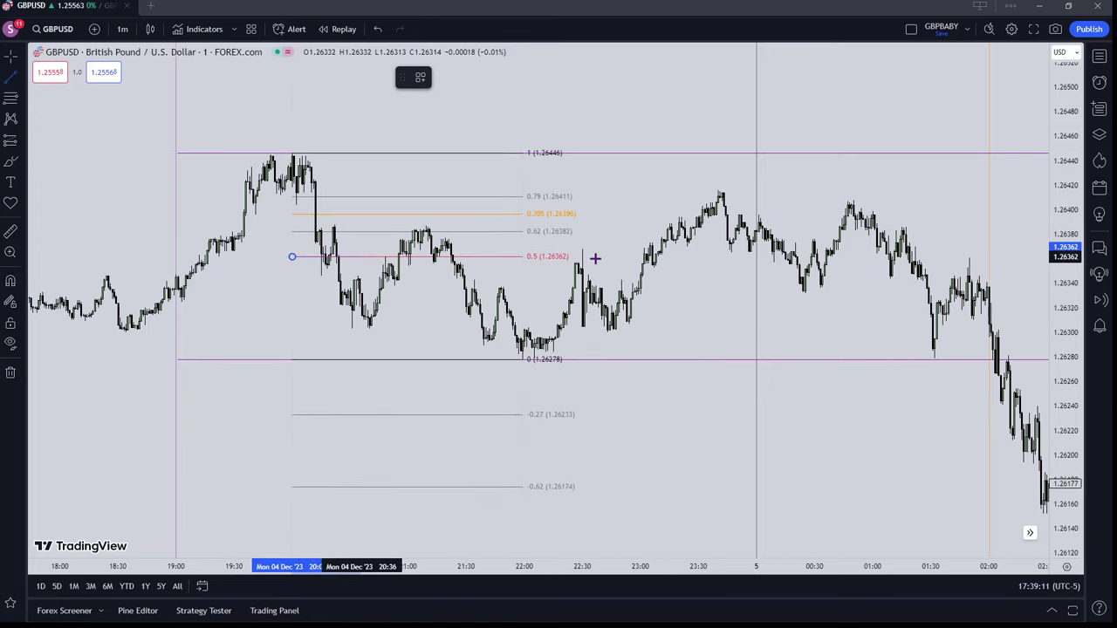
left_click(788, 257)
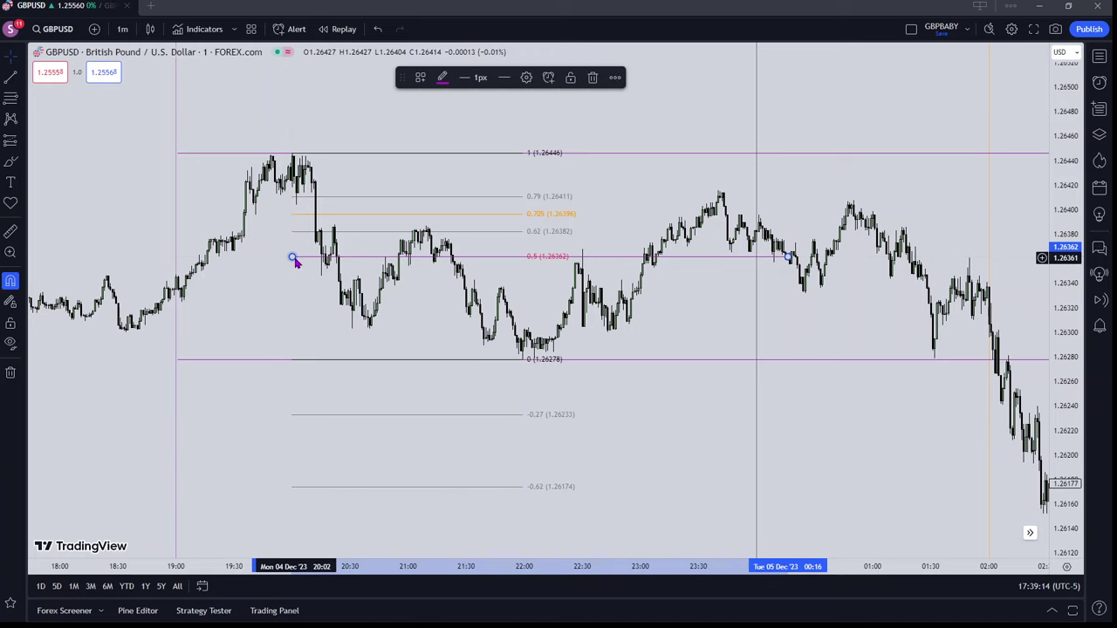
left_click(235, 259)
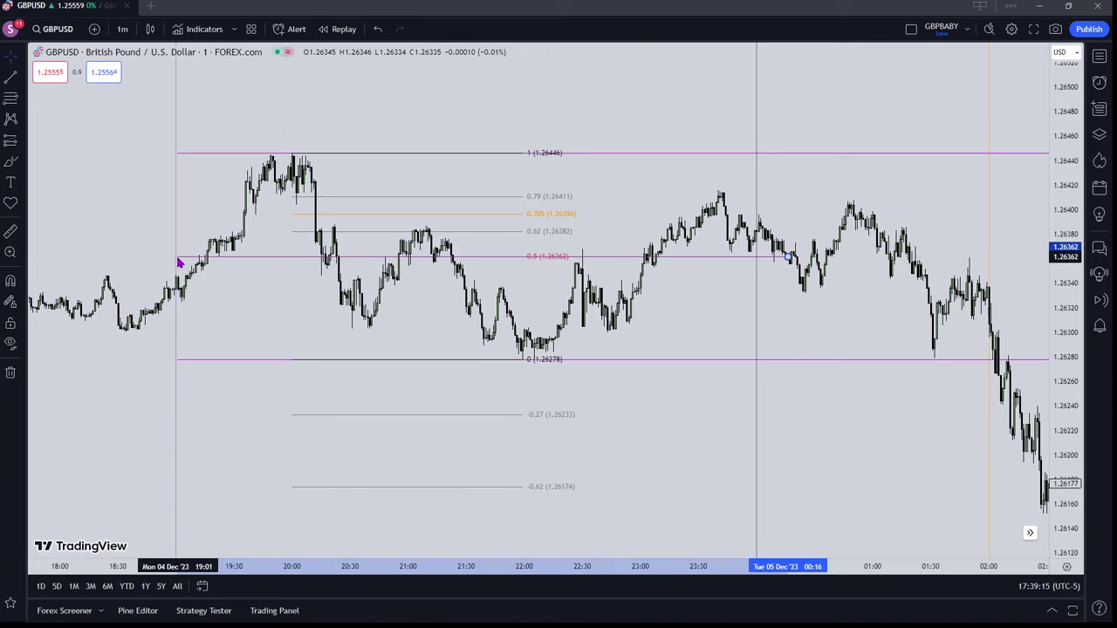
scroll(176, 259, "right", 10)
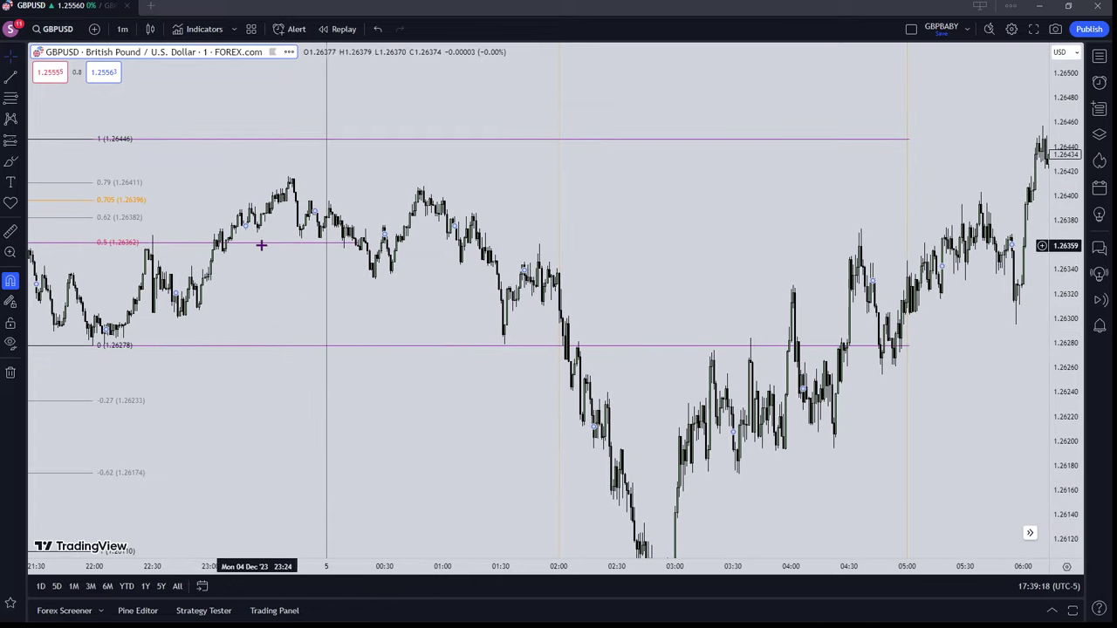
left_click_drag(360, 248, 913, 287)
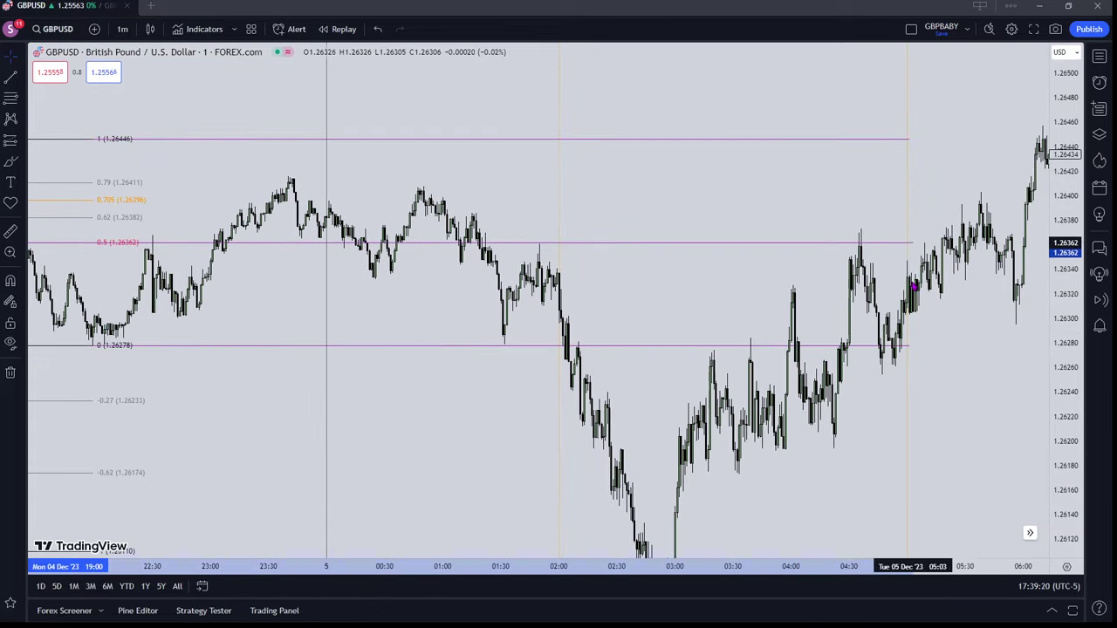
left_click(135, 224)
key("Delete")
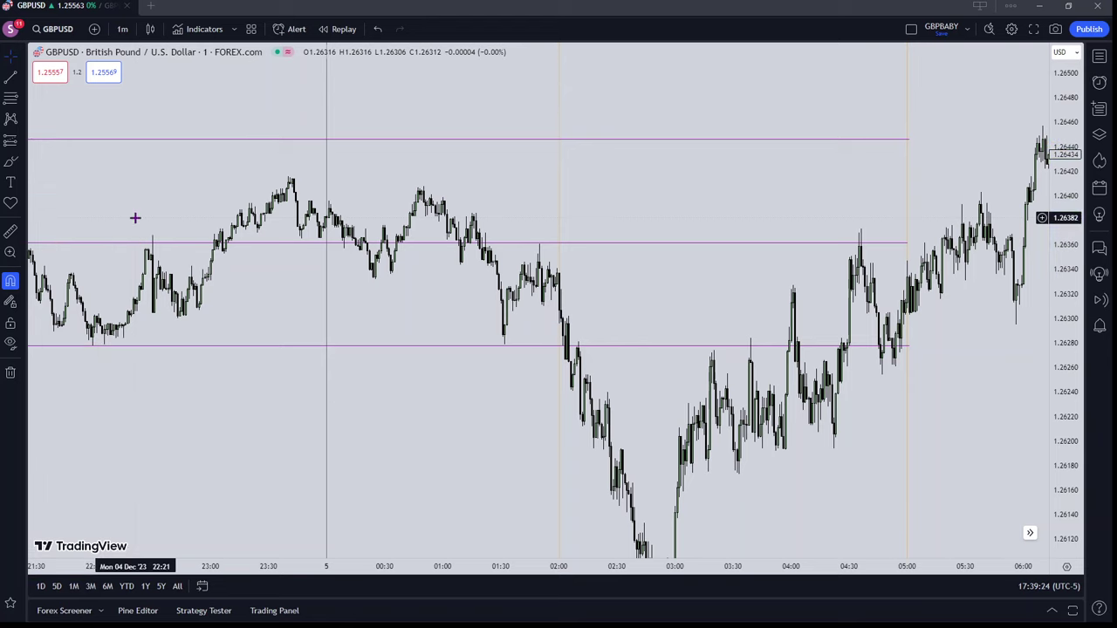
Set the line style of the range's midpoint line at 1.26362 to dashed
double_click(365, 251)
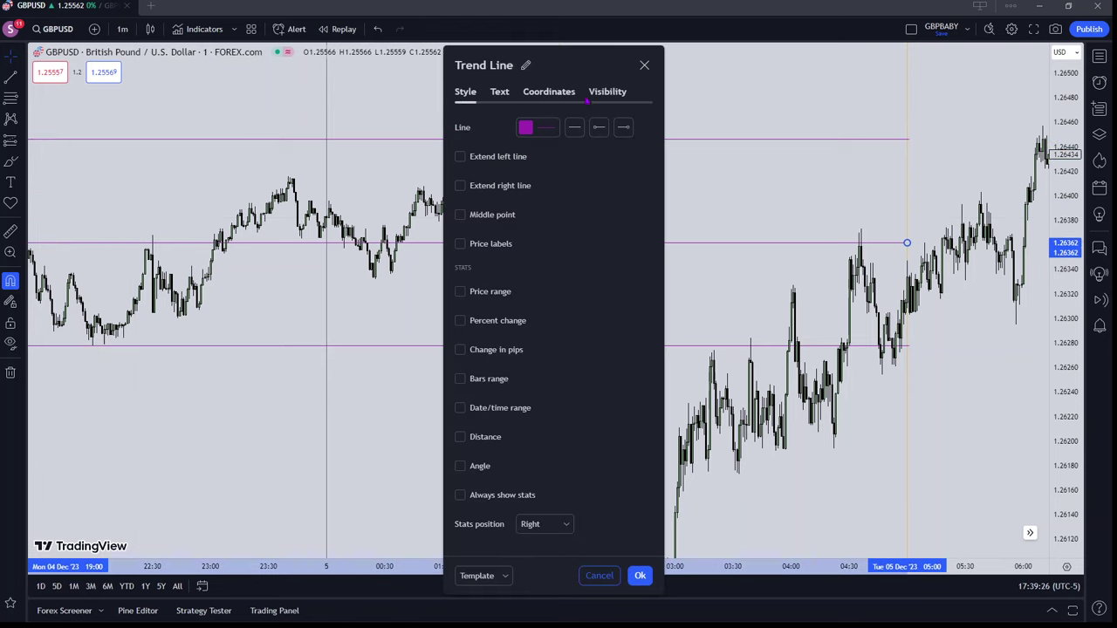
left_click(545, 132)
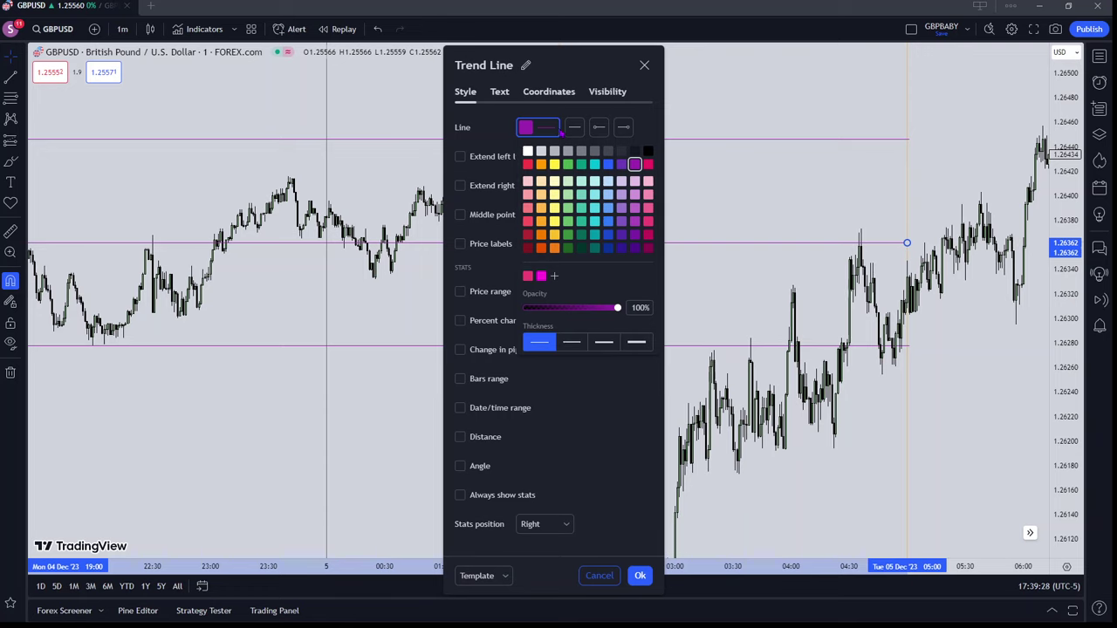
left_click(574, 128)
left_click(602, 169)
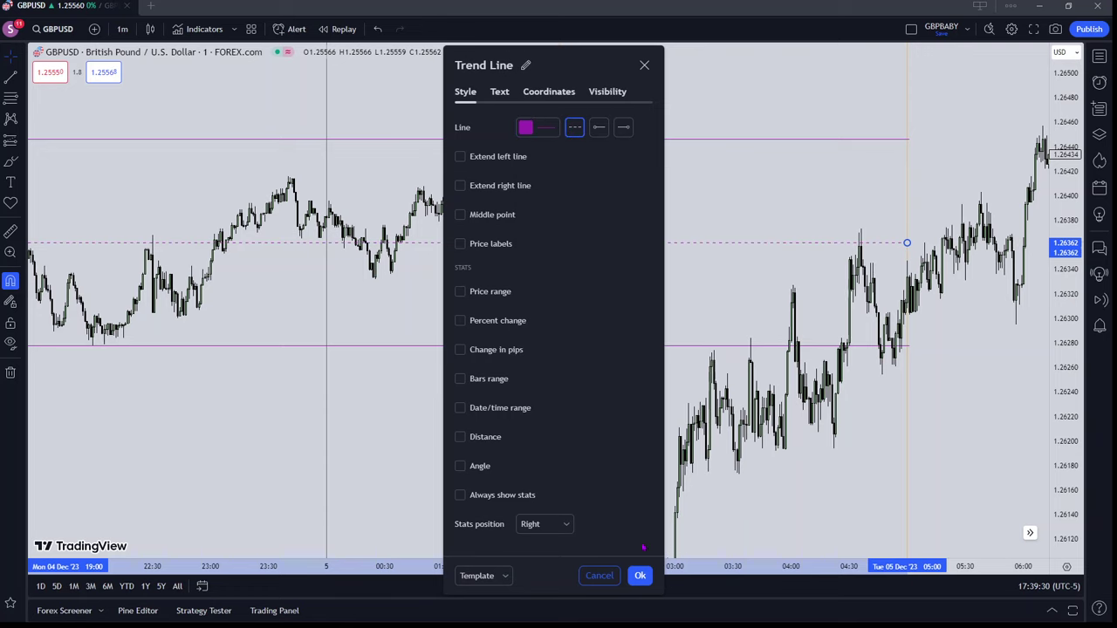
left_click(641, 577)
left_click_drag(659, 469, 561, 404)
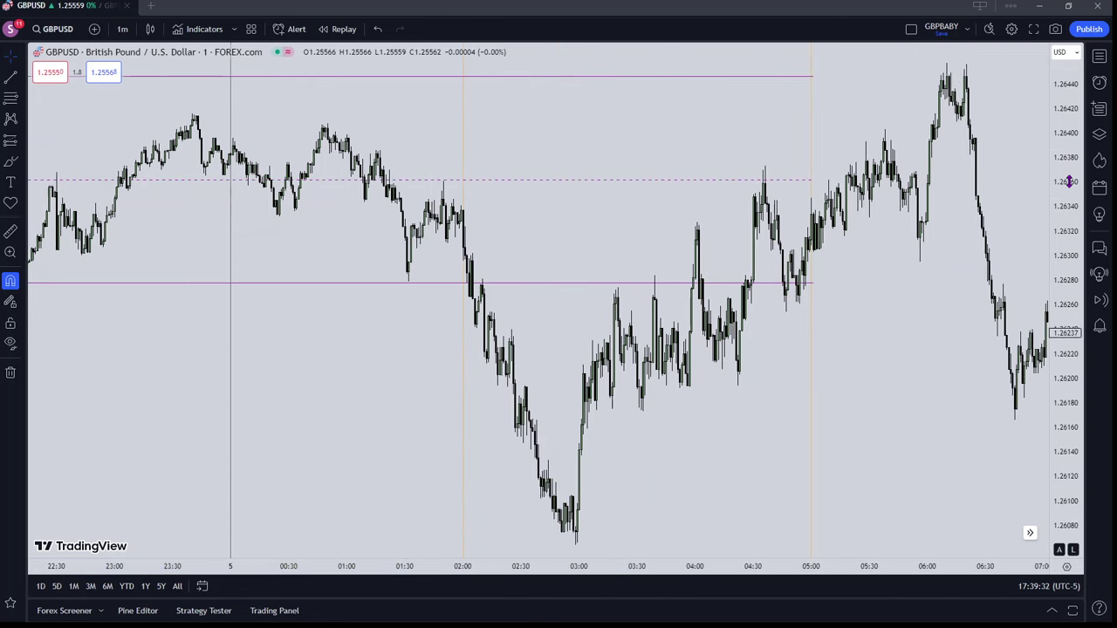
Set the line width of the orange vertical line at 02:00 to 2px
left_click_drag(1072, 180, 1073, 328)
scroll(422, 397, "down", 2)
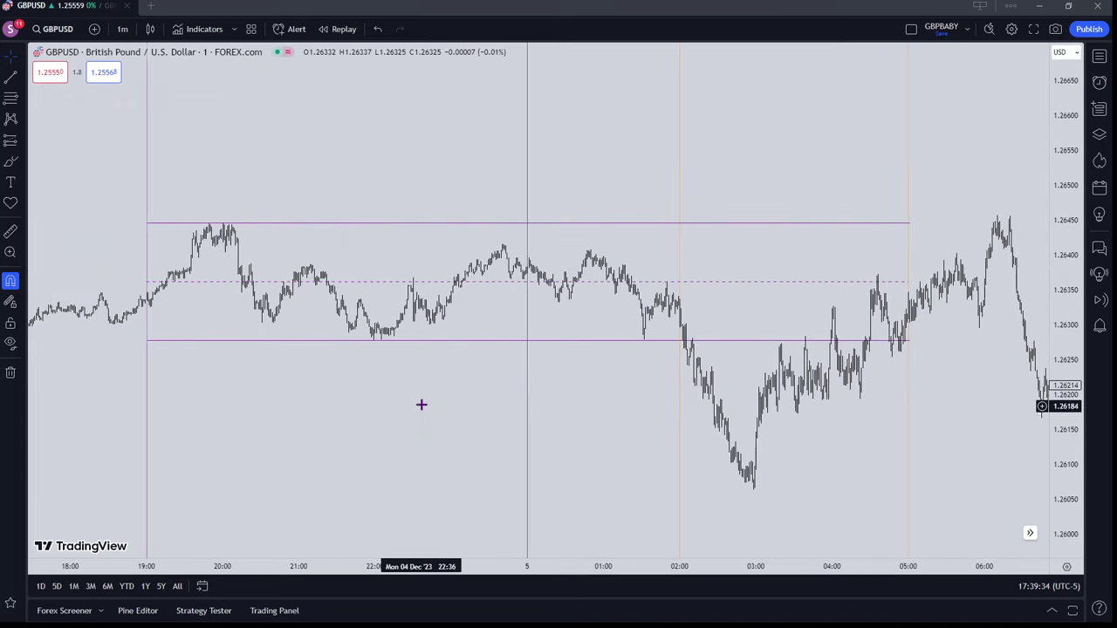
scroll(422, 391, "right", 5)
left_click_drag(479, 454, 304, 341)
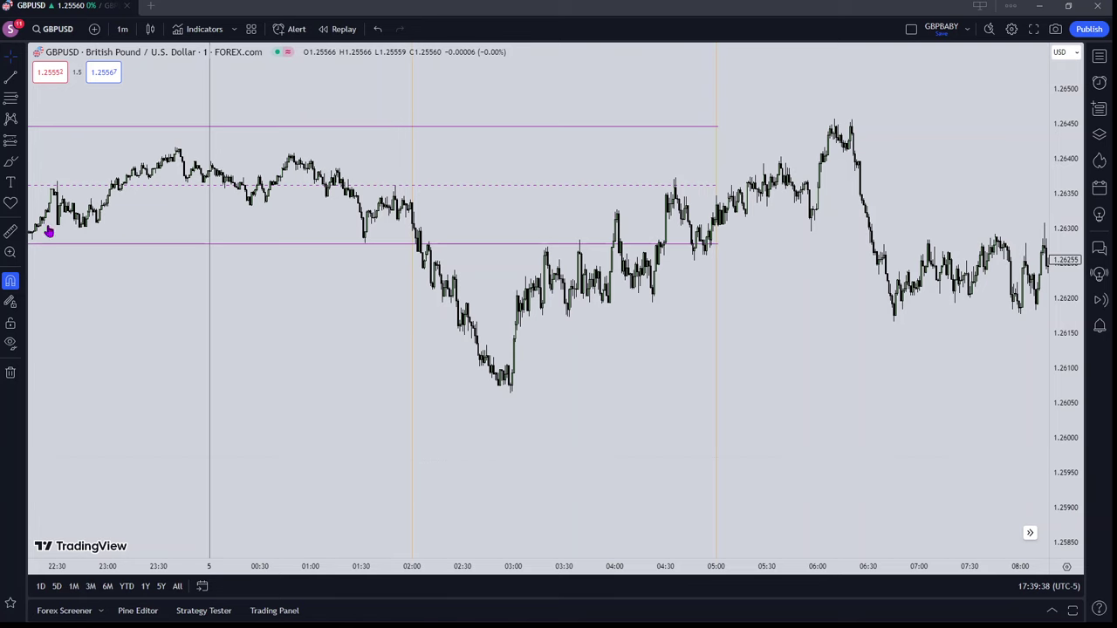
left_click(413, 378)
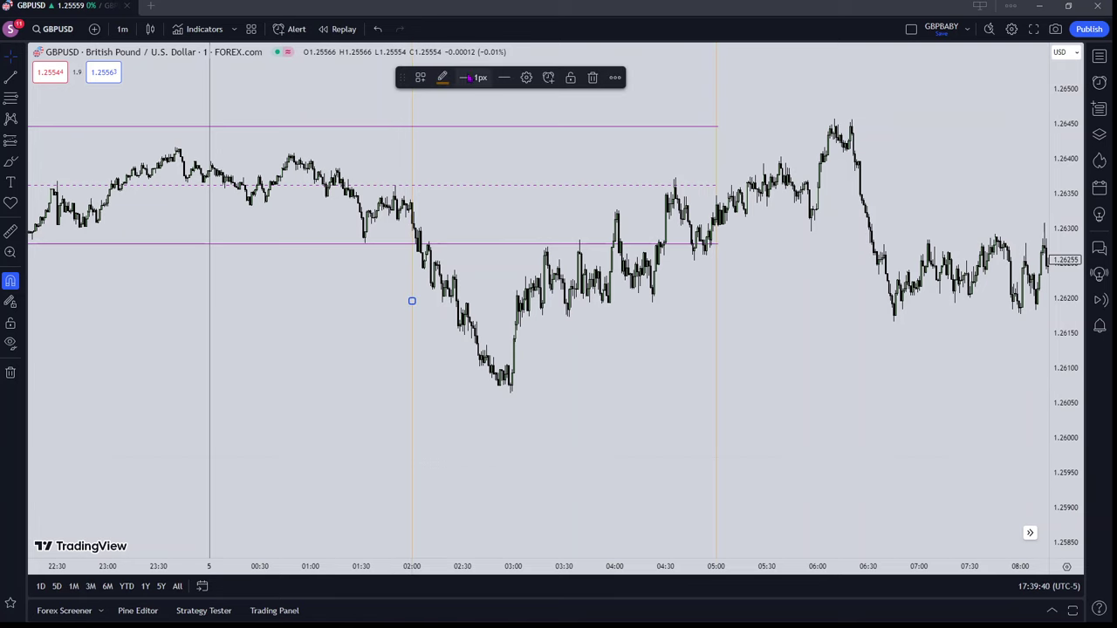
left_click(476, 77)
left_click(483, 158)
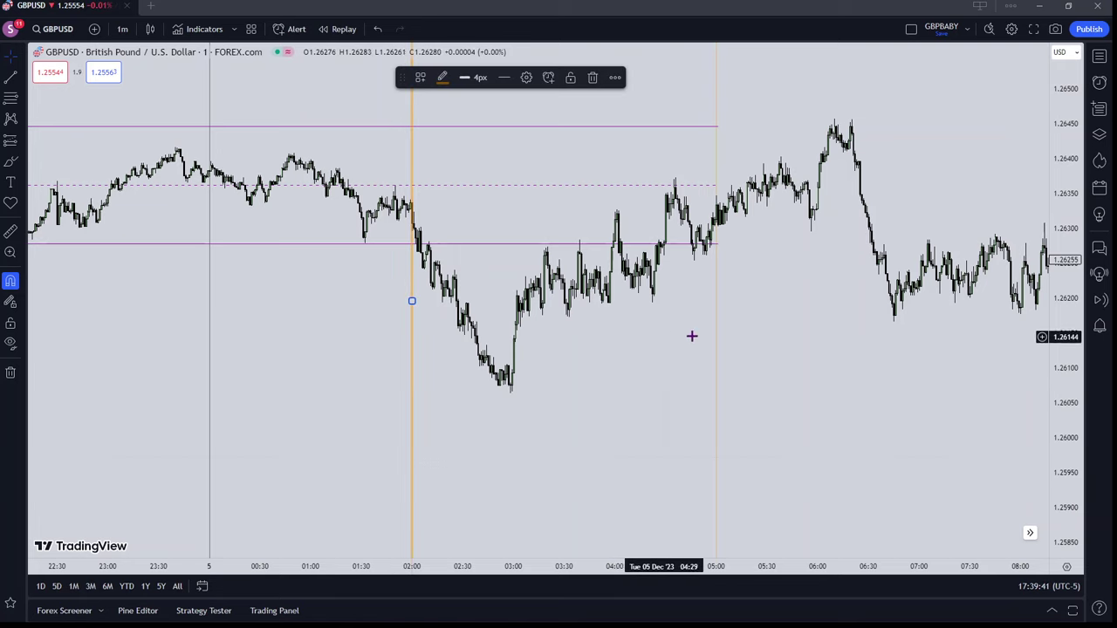
left_click(478, 77)
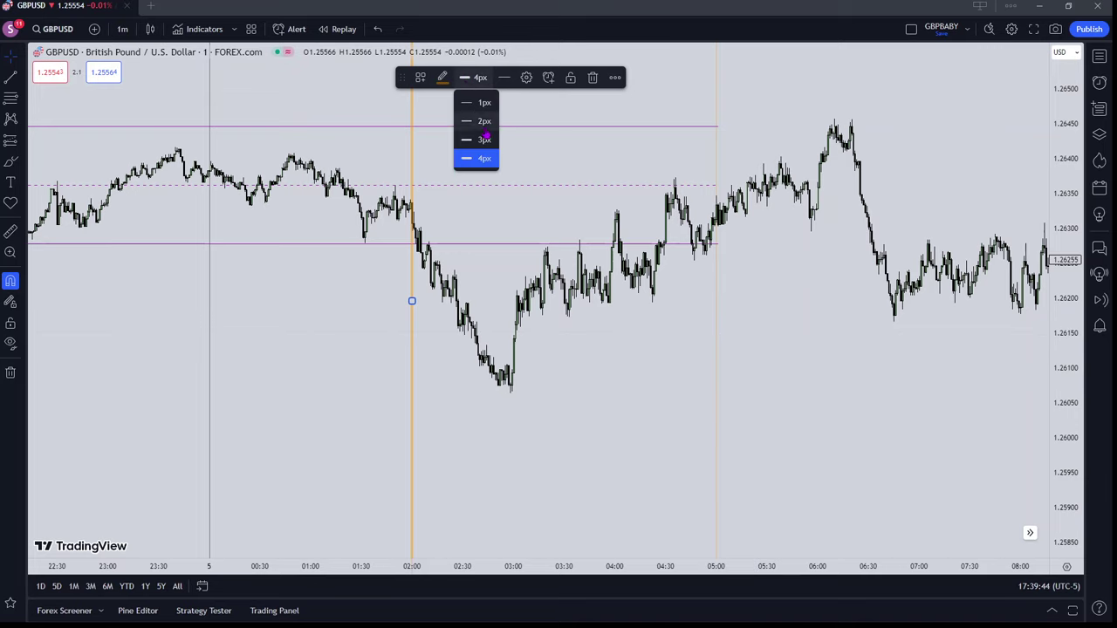
left_click(485, 121)
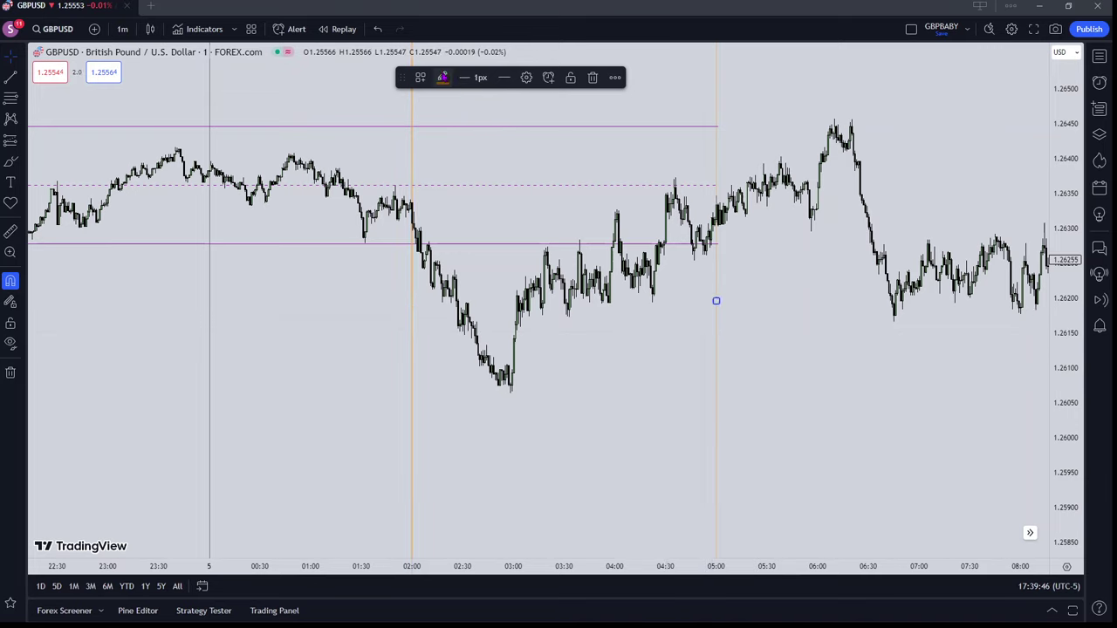
Set the line width of the orange vertical line at 05:00 to 2px
left_click(442, 77)
left_click(478, 76)
left_click(484, 121)
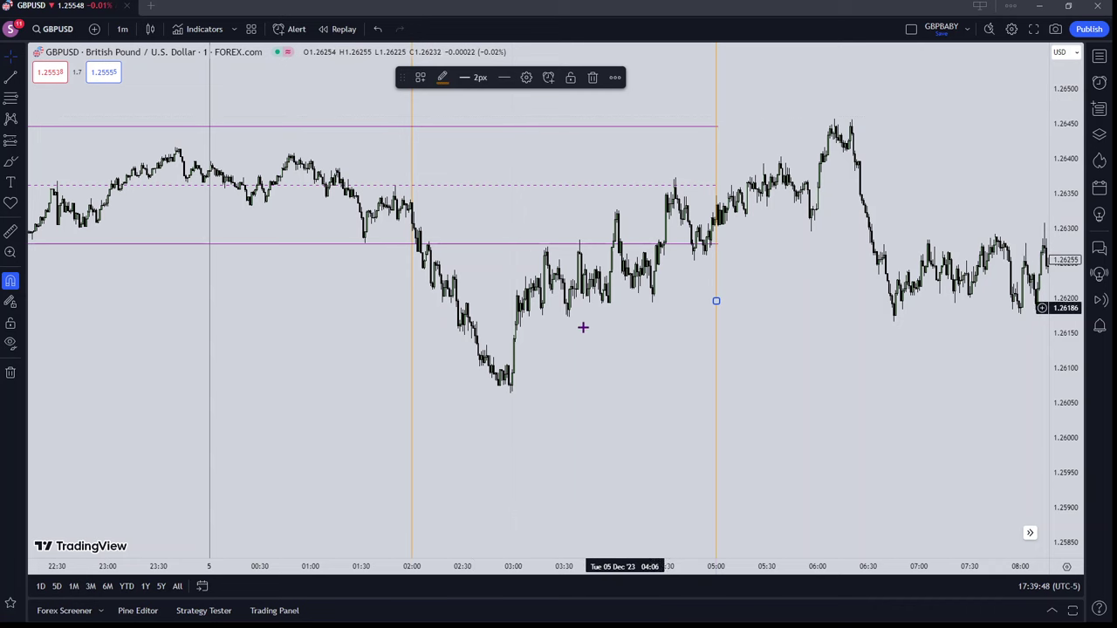
left_click(542, 434)
Examine the price action of Dec 4 before the marked range, and how price behaves around the 02:00 line
scroll(416, 323, "down", 3)
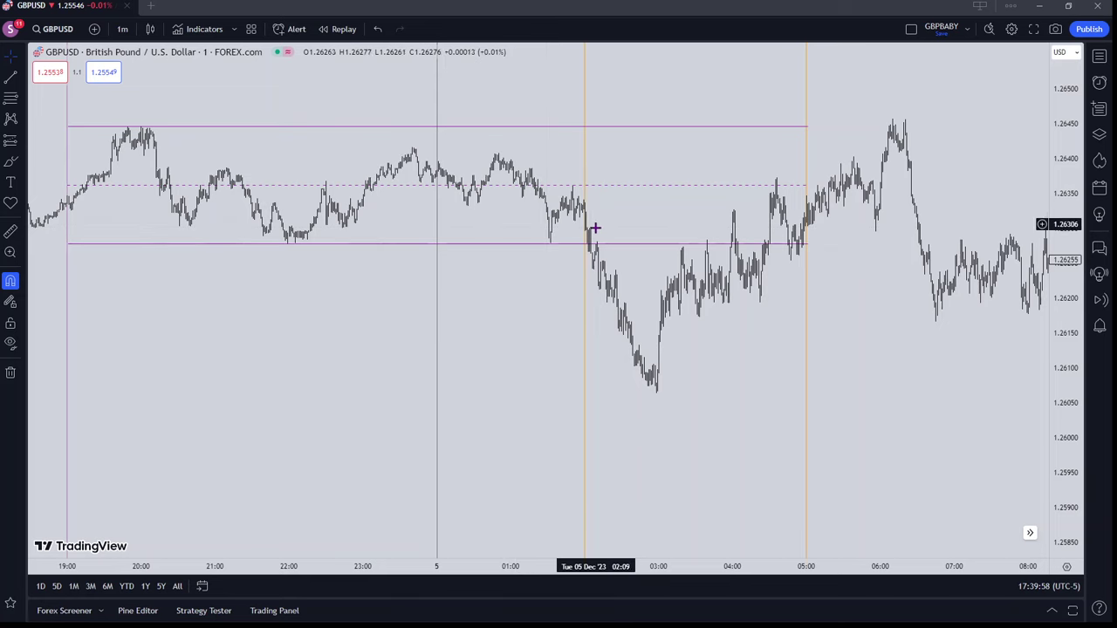
scroll(602, 351, "down", 4)
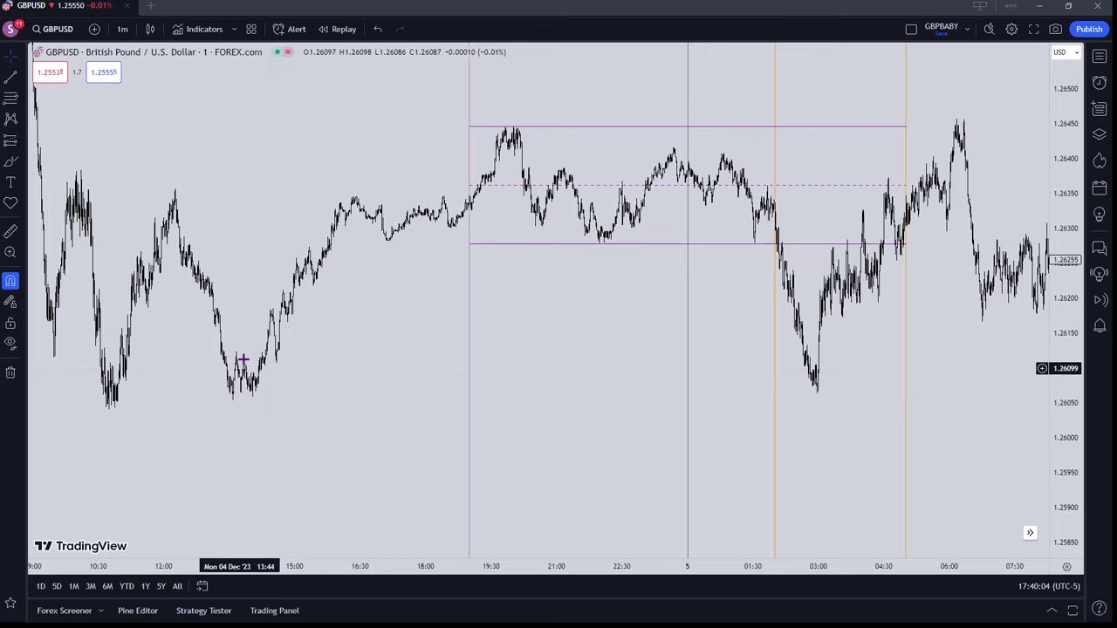
left_click_drag(272, 401, 553, 348)
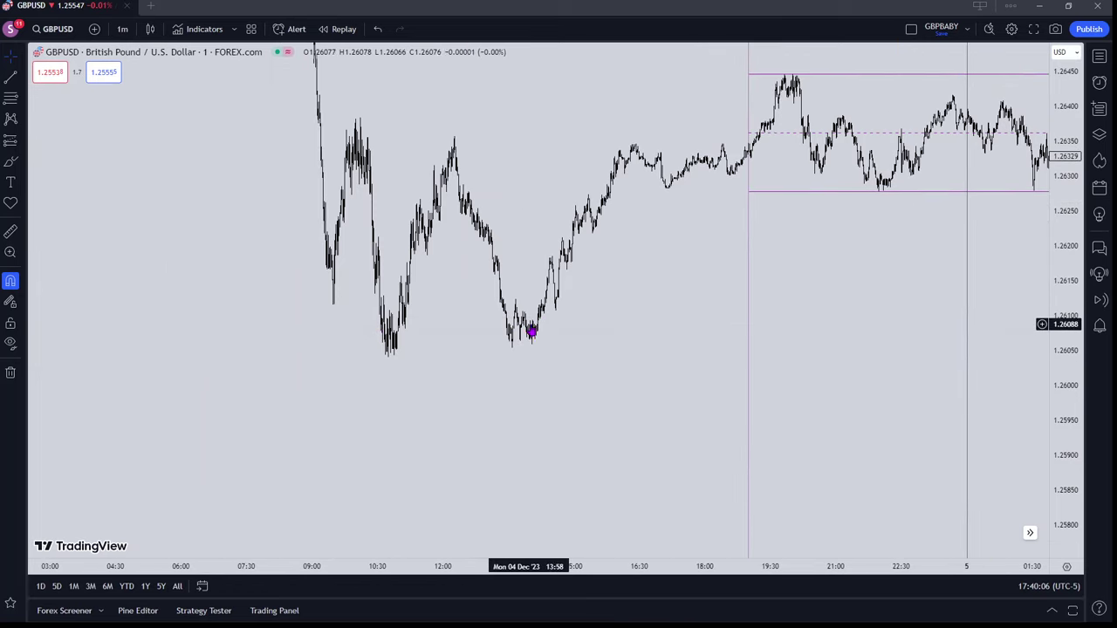
scroll(534, 305, "up", 6)
scroll(541, 267, "right", 5)
scroll(747, 293, "up", 2)
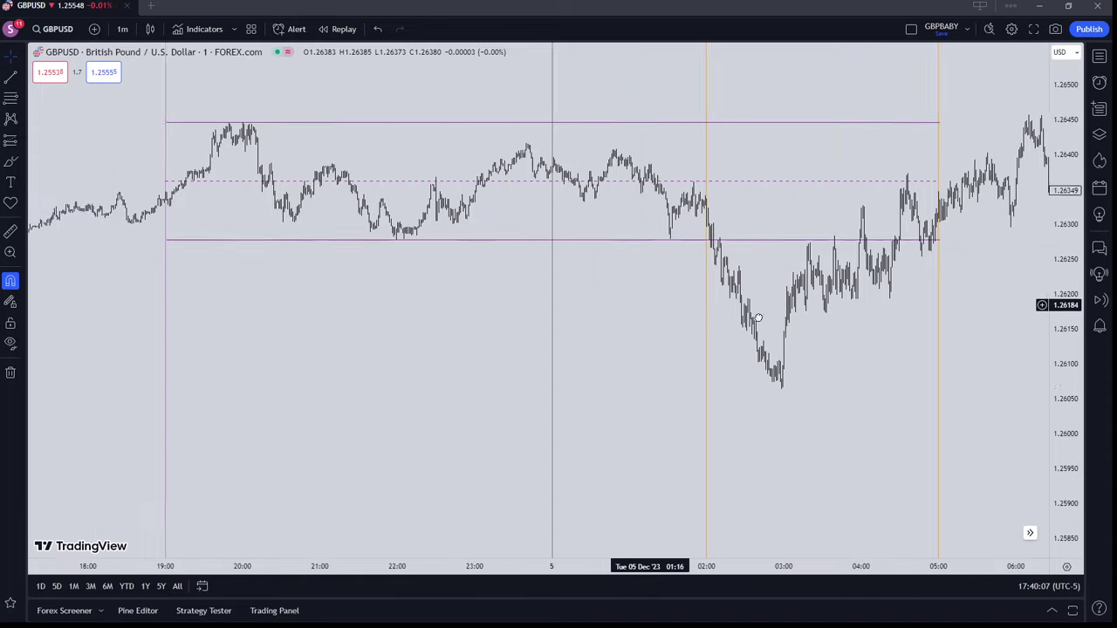
scroll(747, 293, "right", 2)
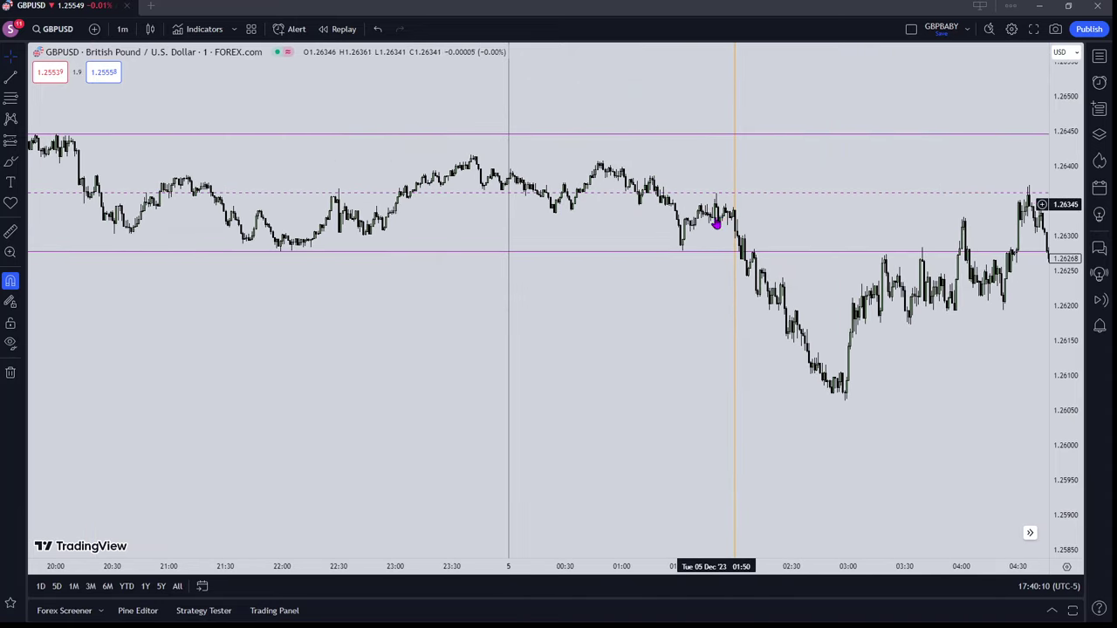
scroll(683, 218, "up", 5)
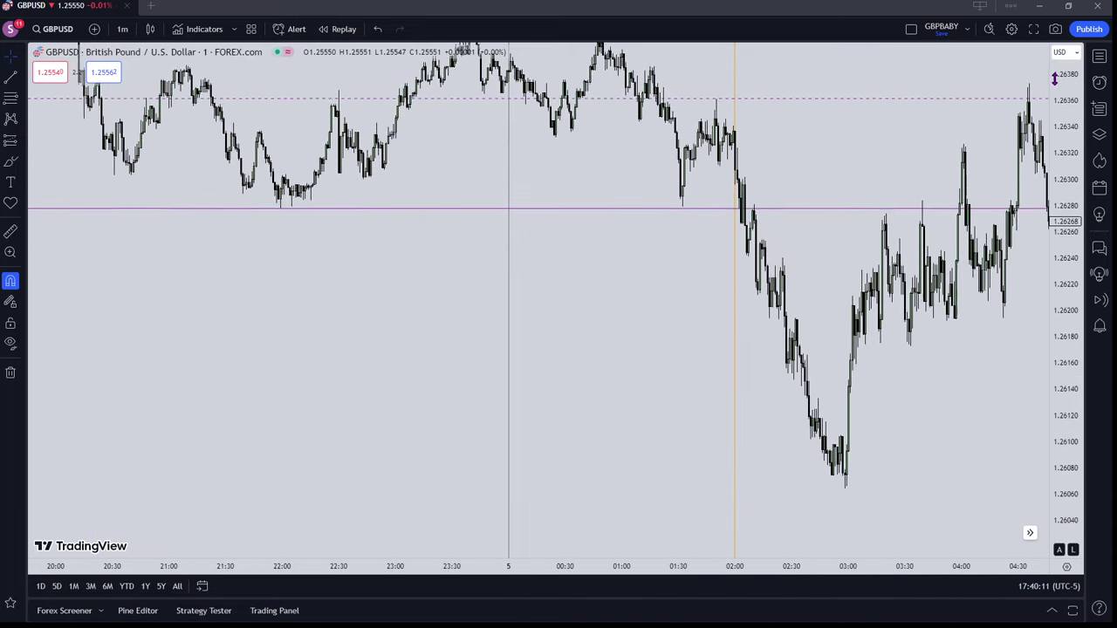
Draw a solid trend line at 1.26310 from the swing low at about 01:52 to the 02:00 candle
left_click_drag(508, 344, 568, 351)
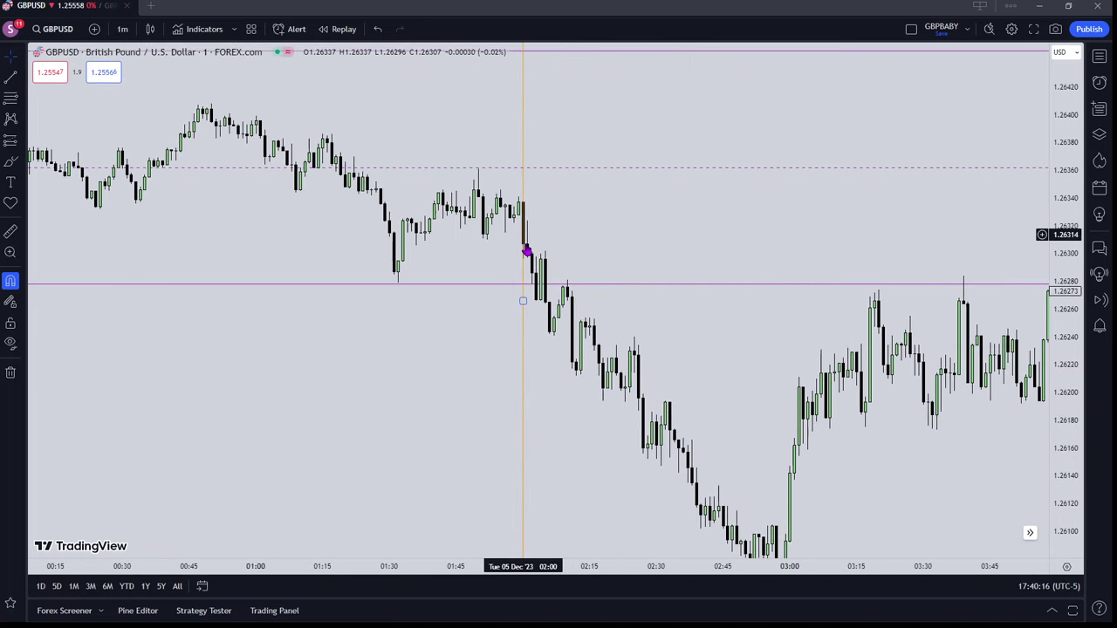
left_click(10, 77)
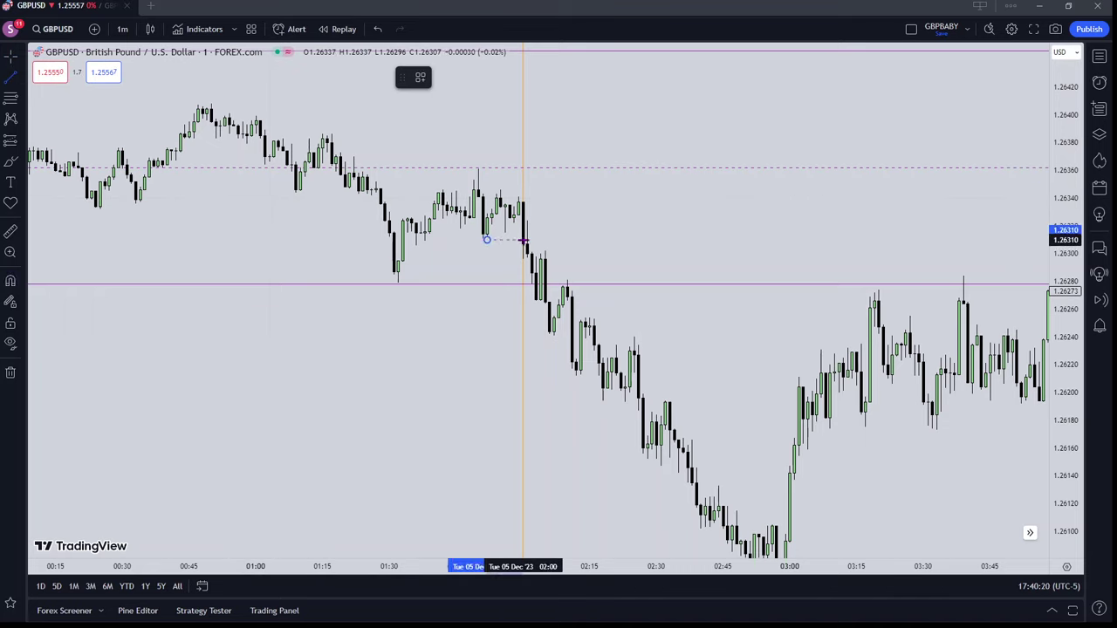
left_click(524, 240)
left_click(504, 80)
left_click(520, 102)
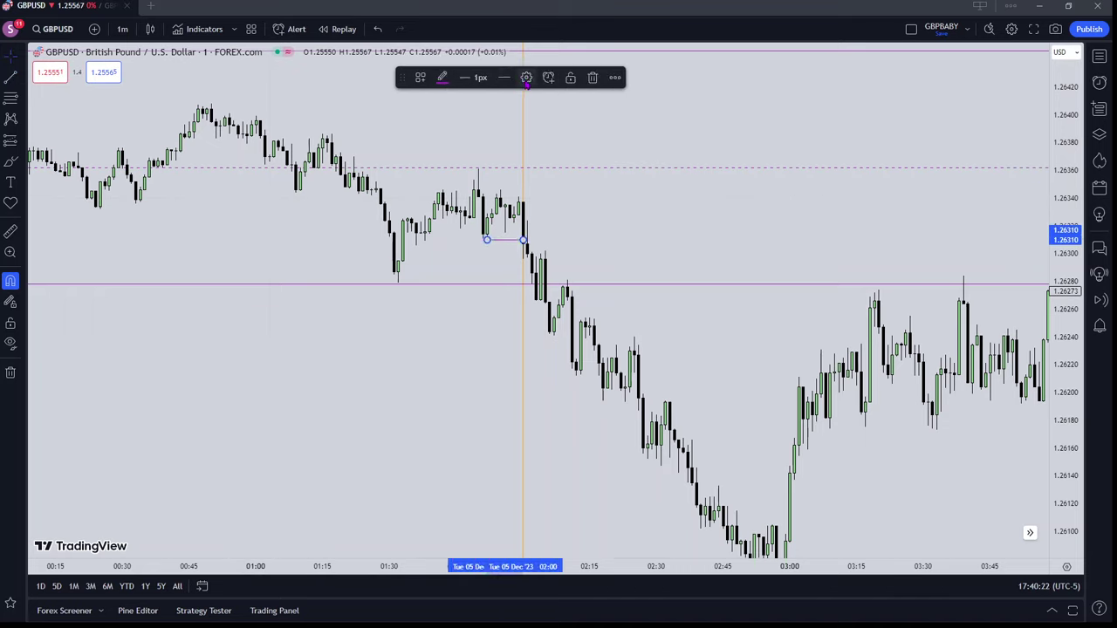
Apply the saved BOS template to the trend line at 1.26310
left_click(526, 78)
left_click(491, 573)
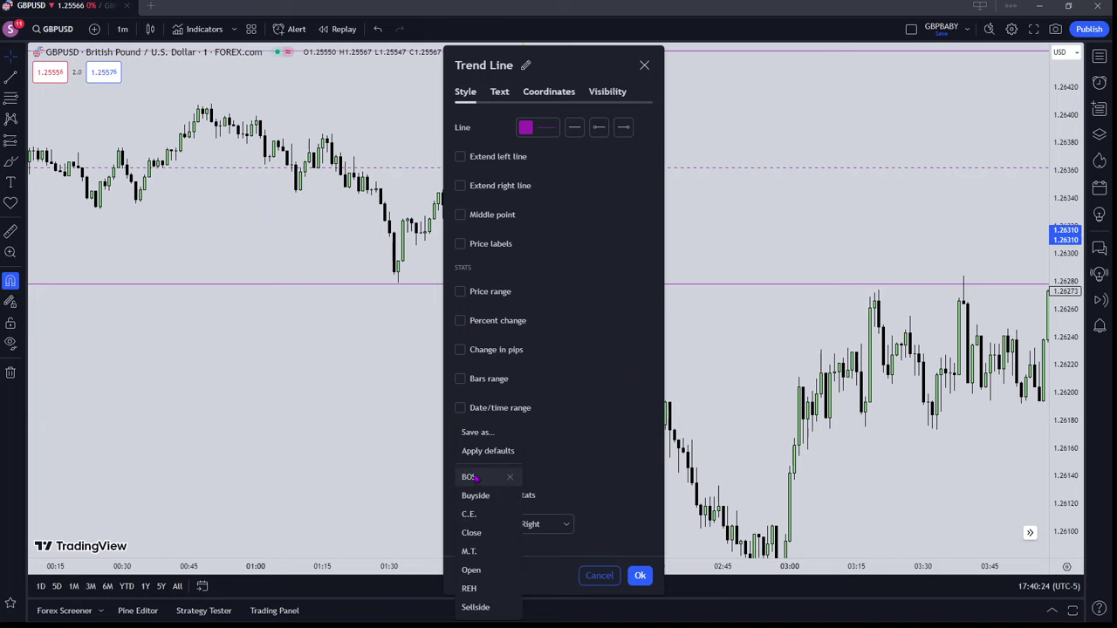
left_click(485, 477)
left_click(640, 575)
left_click_drag(463, 385, 465, 381)
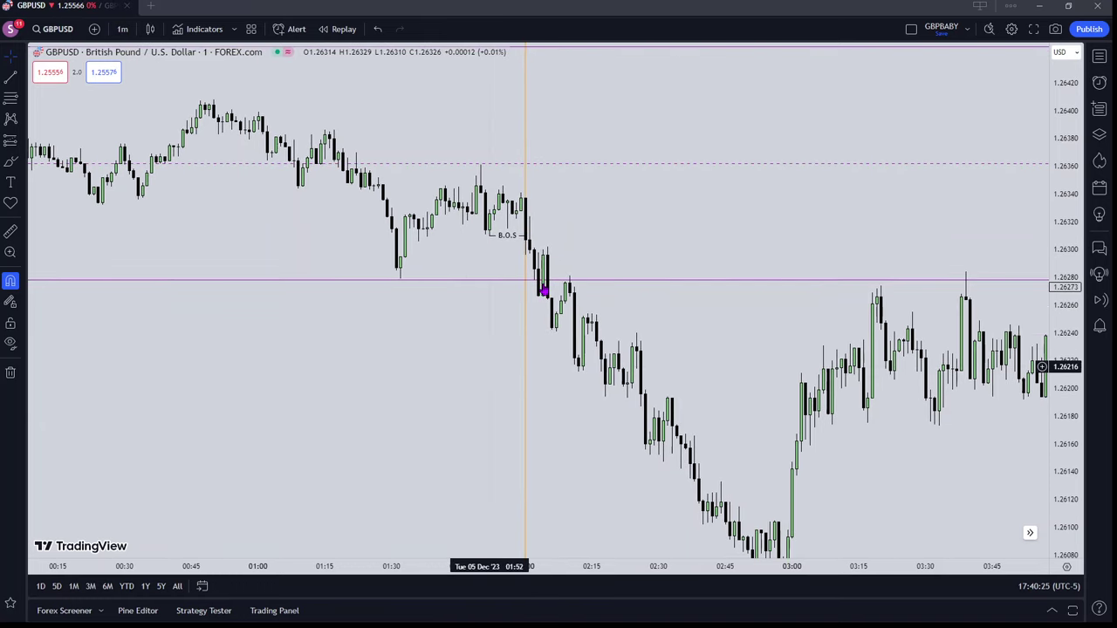
Draw a short horizontal trend line at 1.26322 from about 01:58 to 02:05, across the 02:00 line
left_click_drag(1058, 353, 1058, 314)
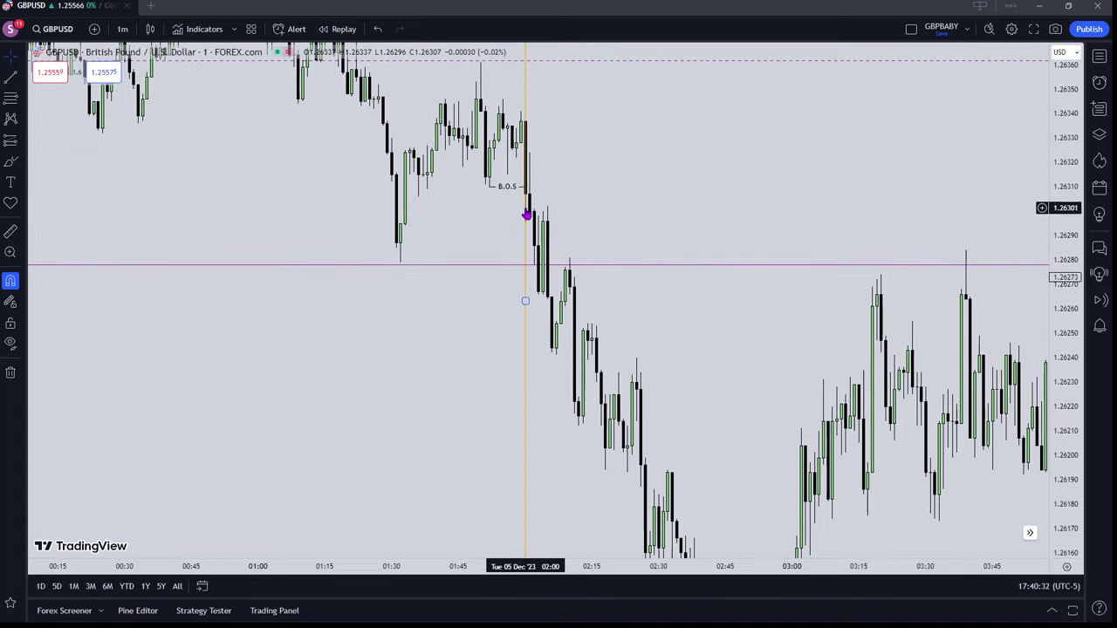
left_click(10, 77)
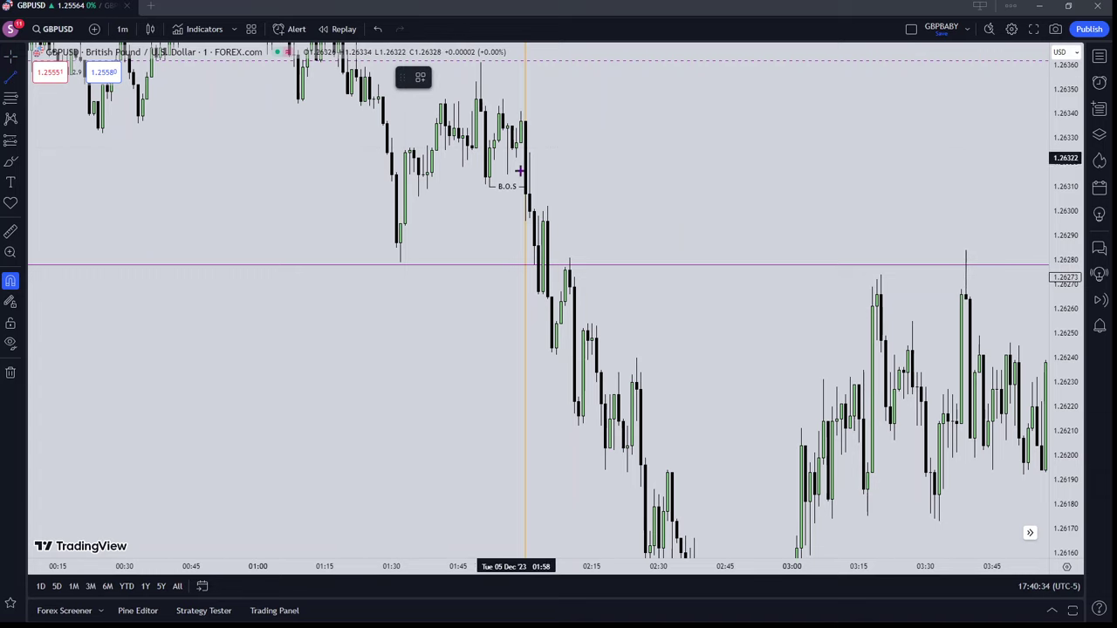
left_click(547, 158)
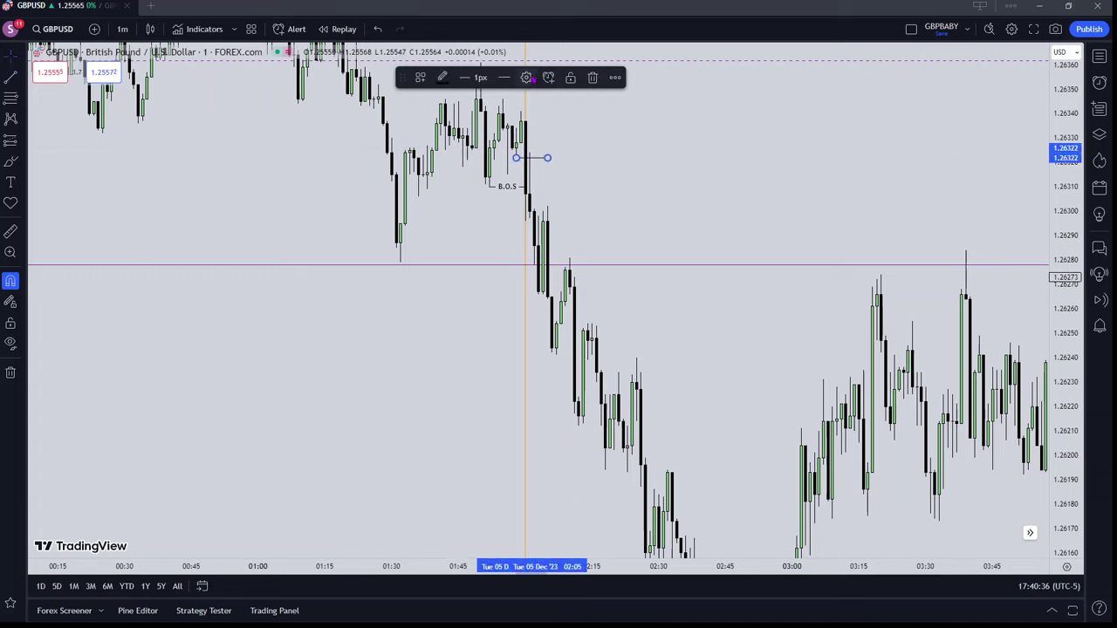
left_click(526, 77)
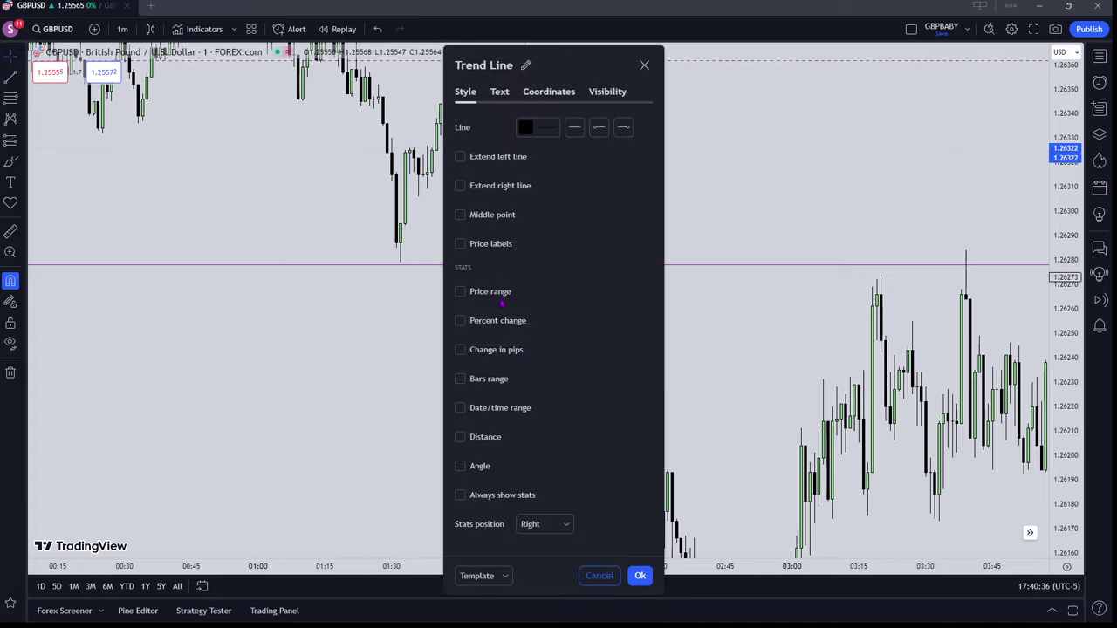
left_click(635, 67)
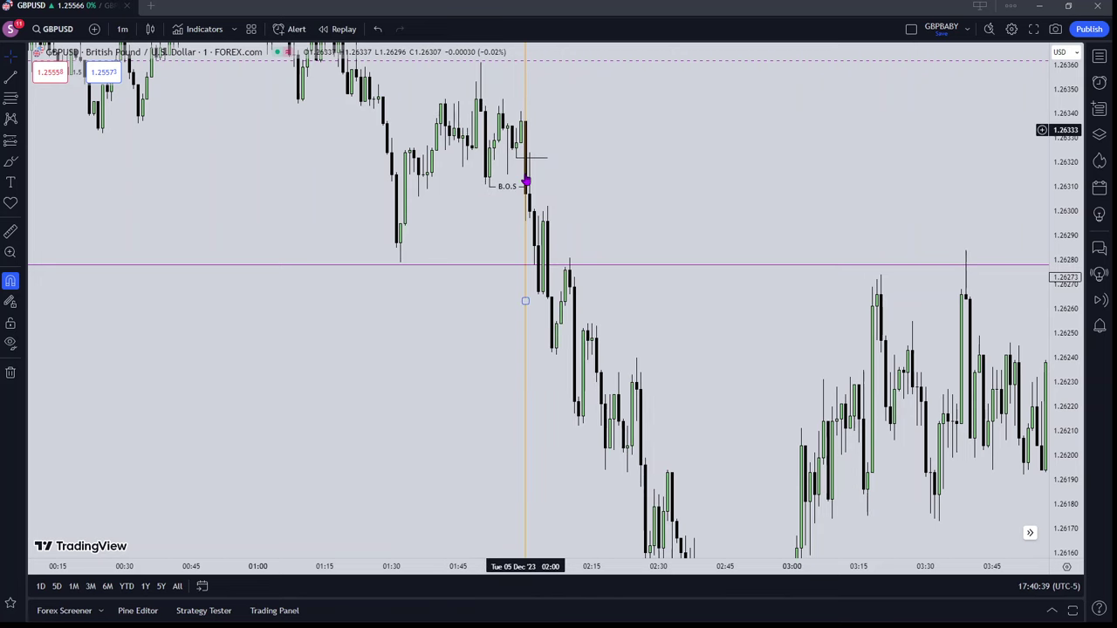
Place a down-arrow icon above the candle just after 02:00, at about 1.26329
left_click_drag(578, 151, 590, 259)
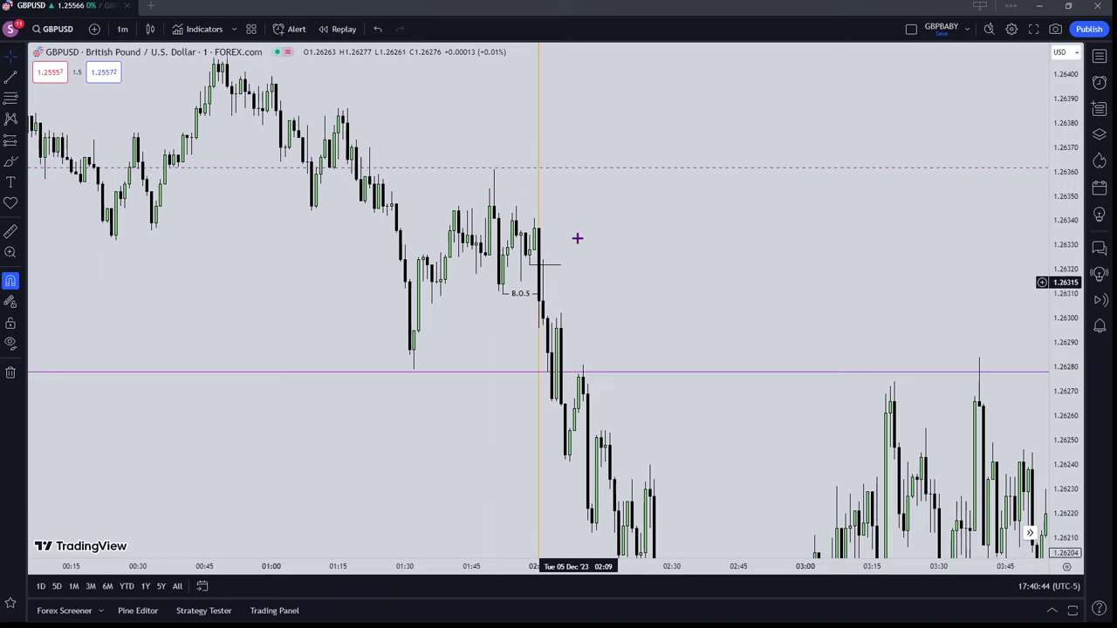
scroll(503, 267, "up", 2)
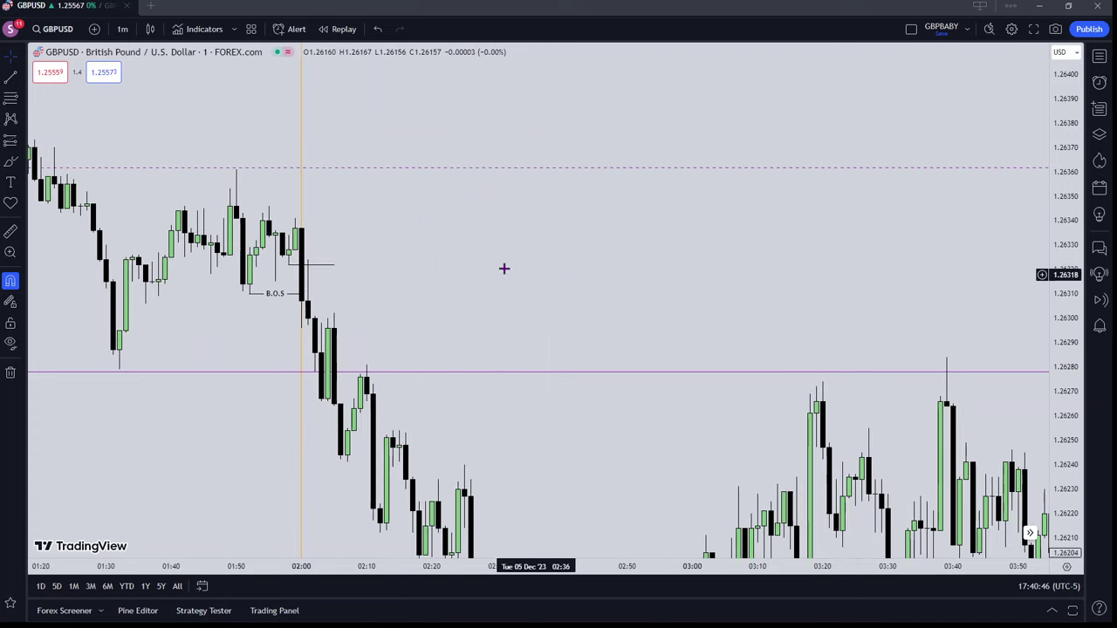
left_click(26, 208)
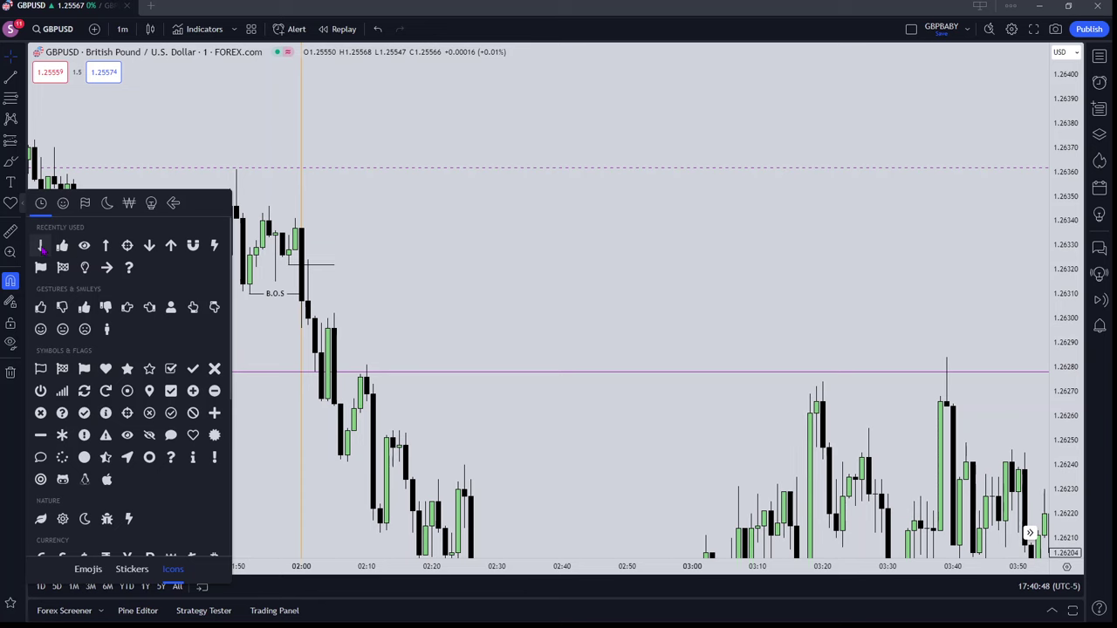
left_click(40, 247)
left_click(307, 249)
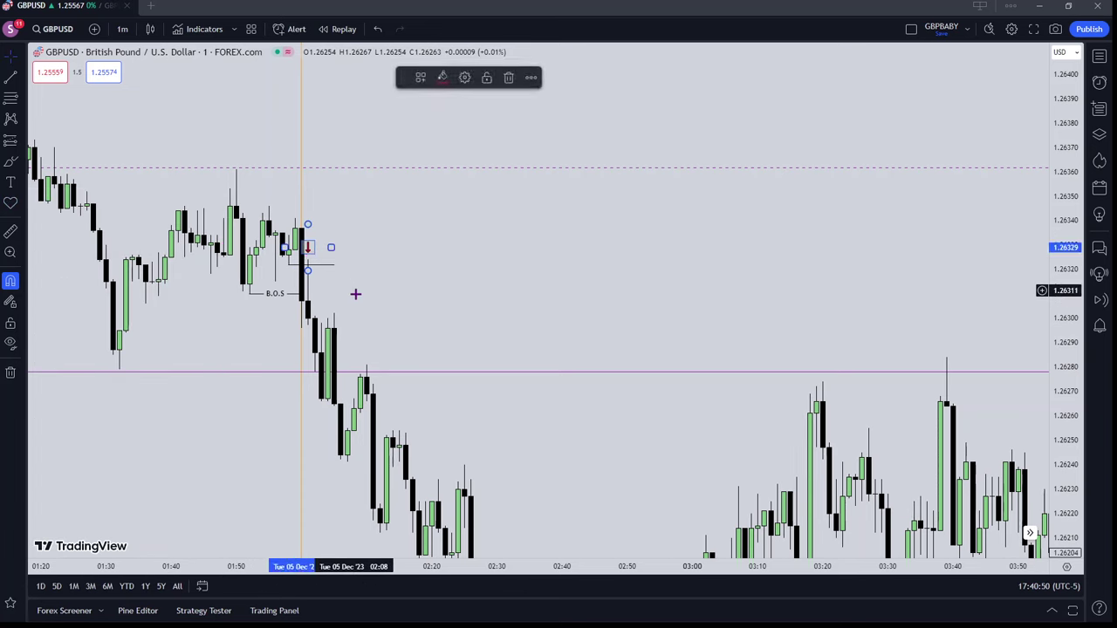
left_click_drag(356, 295, 469, 274)
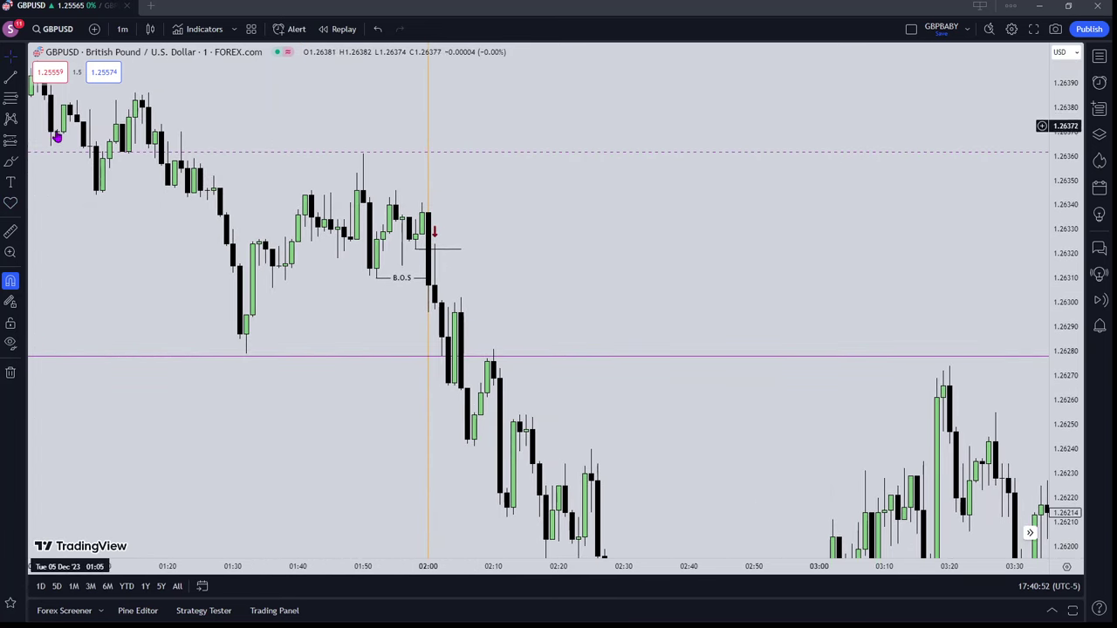
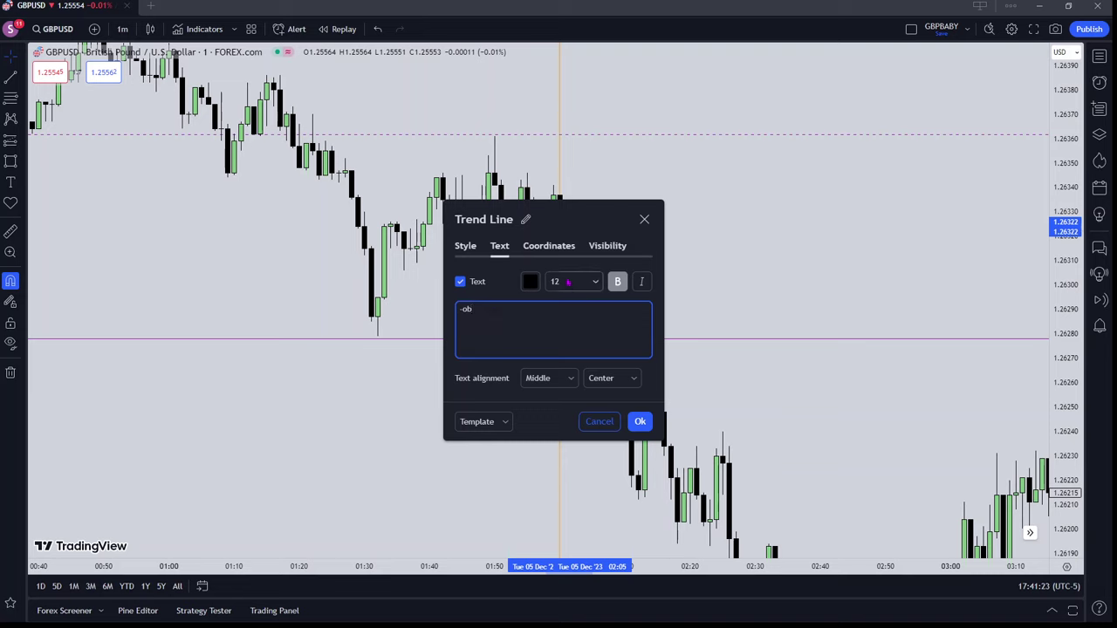
Align the "-ob" text of the 1.26322 trend line to the right and set its colour to blue
left_click_drag(566, 223, 368, 183)
left_click(410, 335)
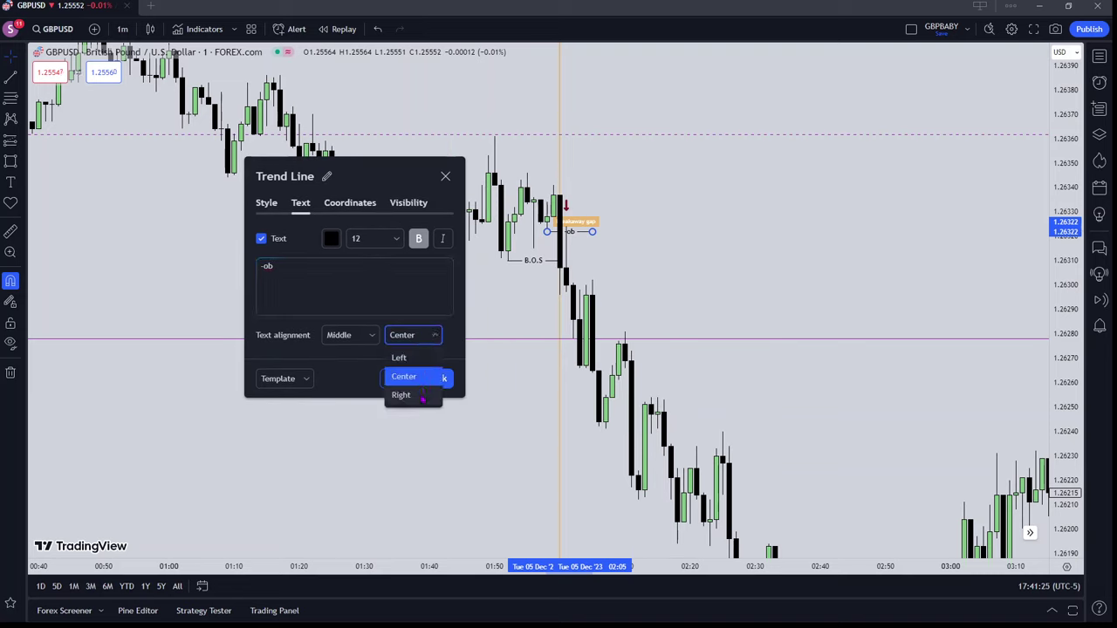
left_click(421, 396)
left_click(333, 244)
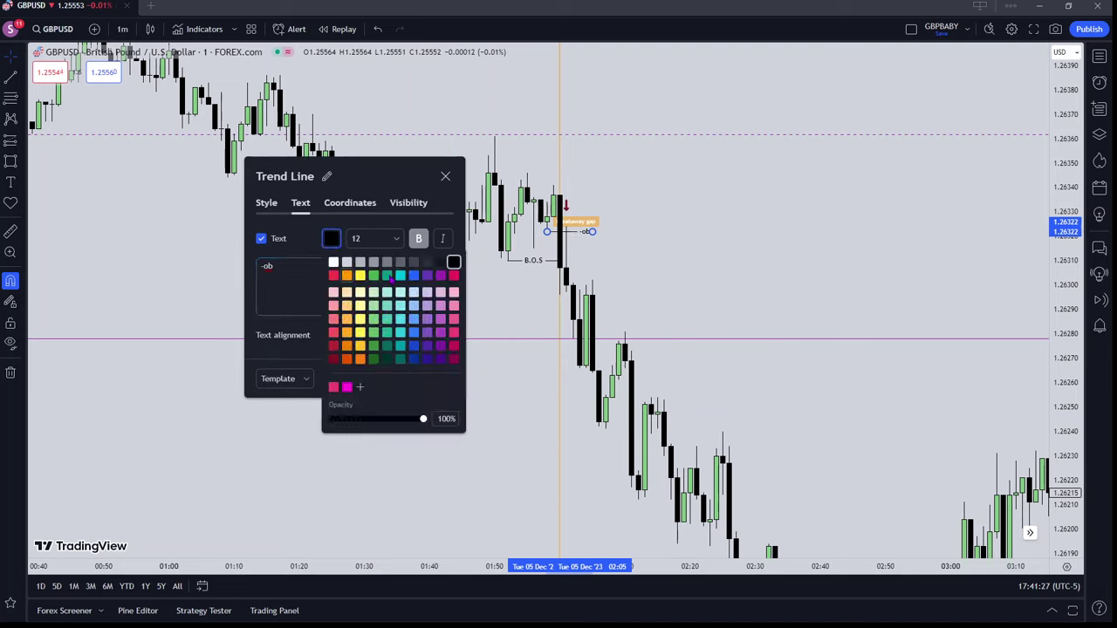
left_click(328, 243)
left_click(442, 379)
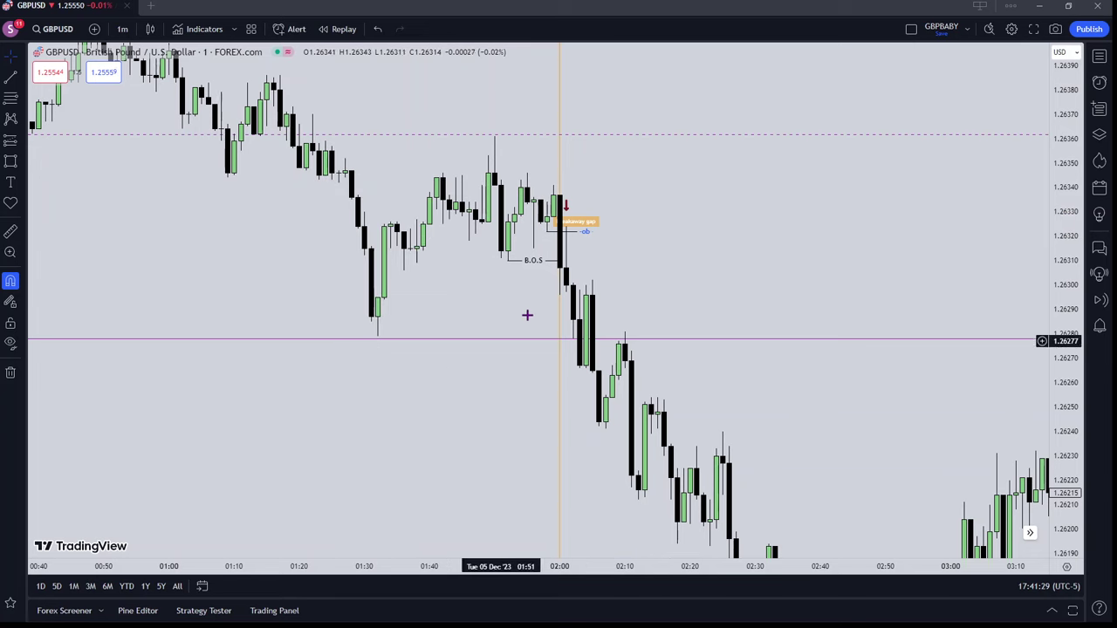
Examine the lows along the range's lower line back to 19:00 and the break below it after 02:00
left_click_drag(606, 259, 518, 226)
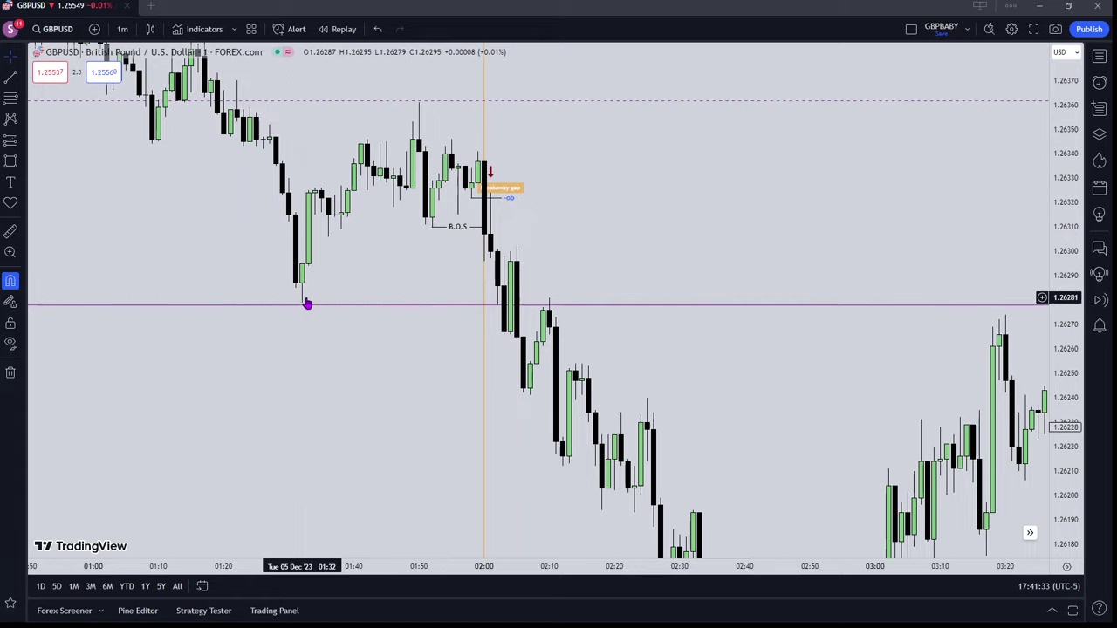
scroll(498, 326, "down", 5)
scroll(350, 301, "down", 3)
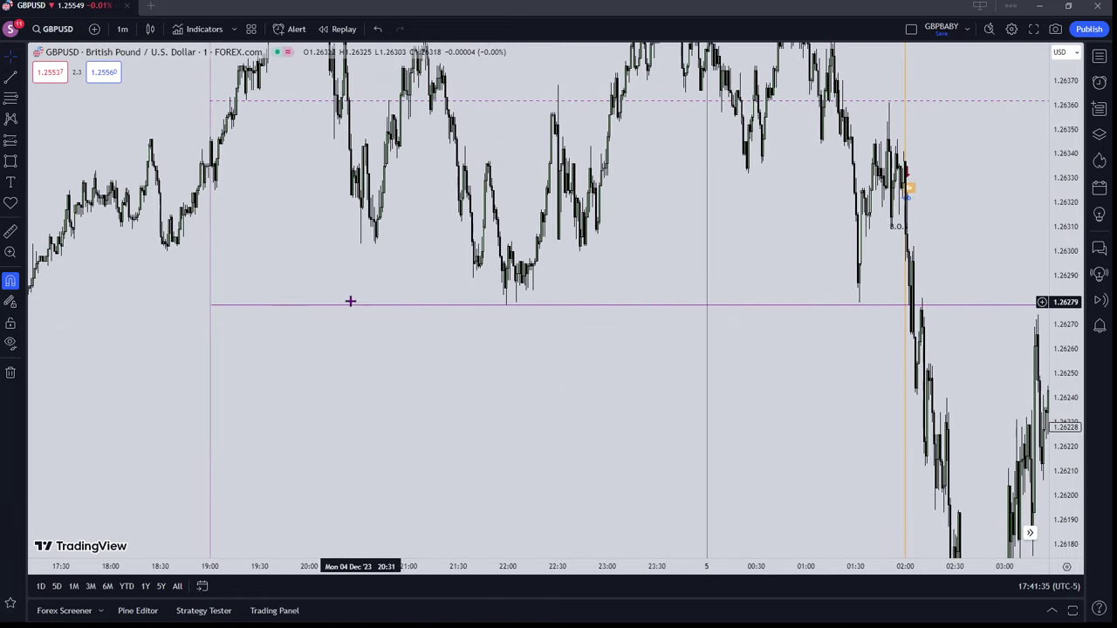
scroll(516, 306, "up", 8)
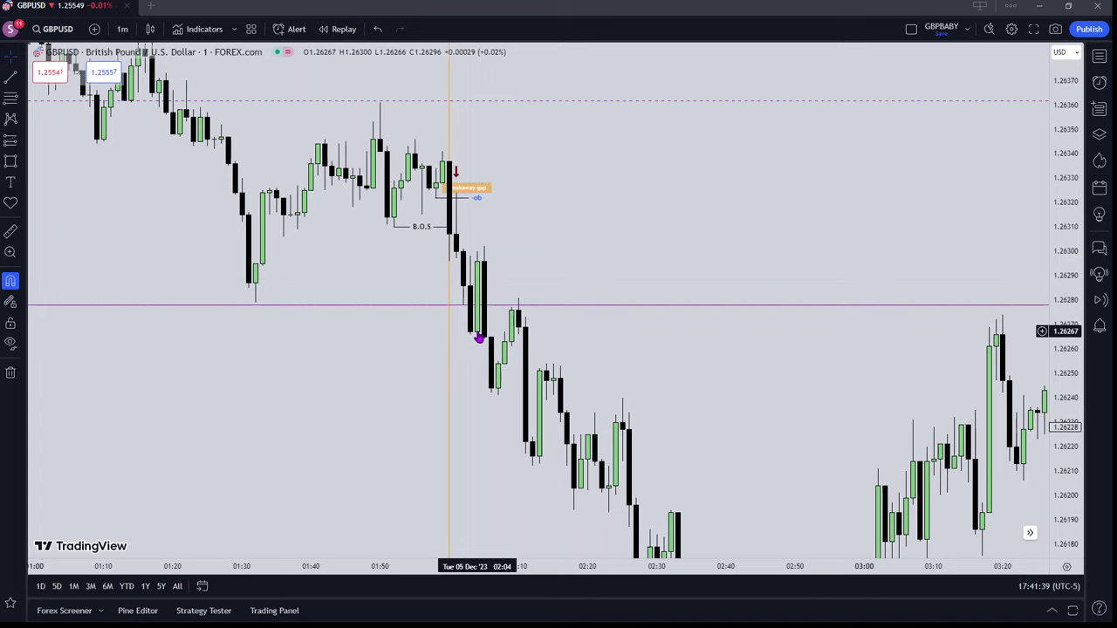
Draw a rectangle from 02:00 to 02:07 between 1.26307 and 1.26296 and turn on its middle line
left_click(12, 162)
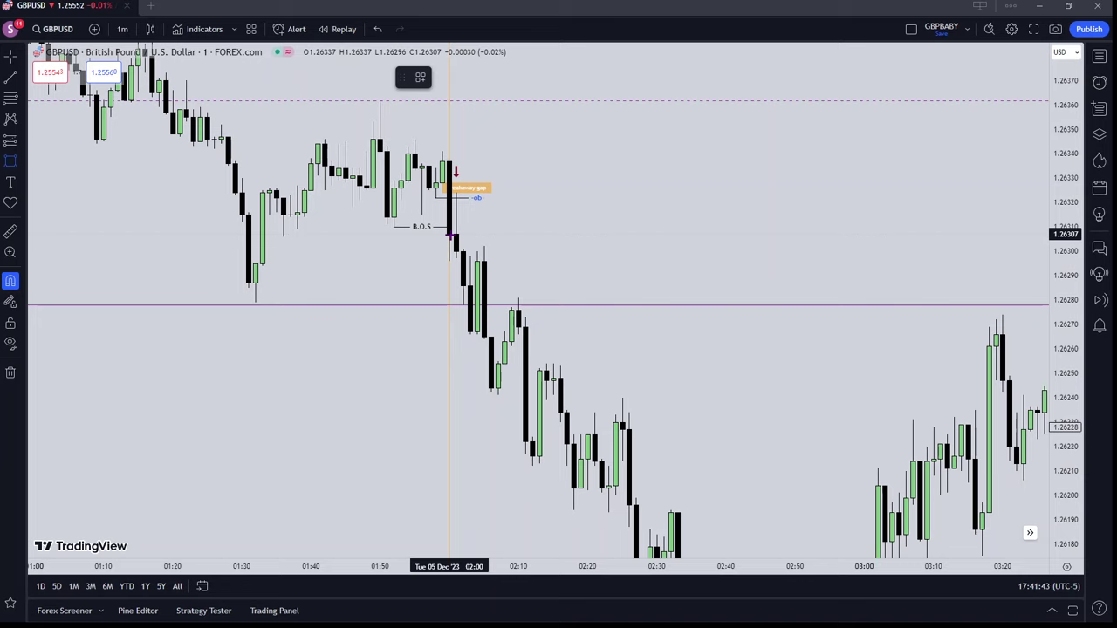
left_click(450, 252)
left_click_drag(449, 248, 500, 249)
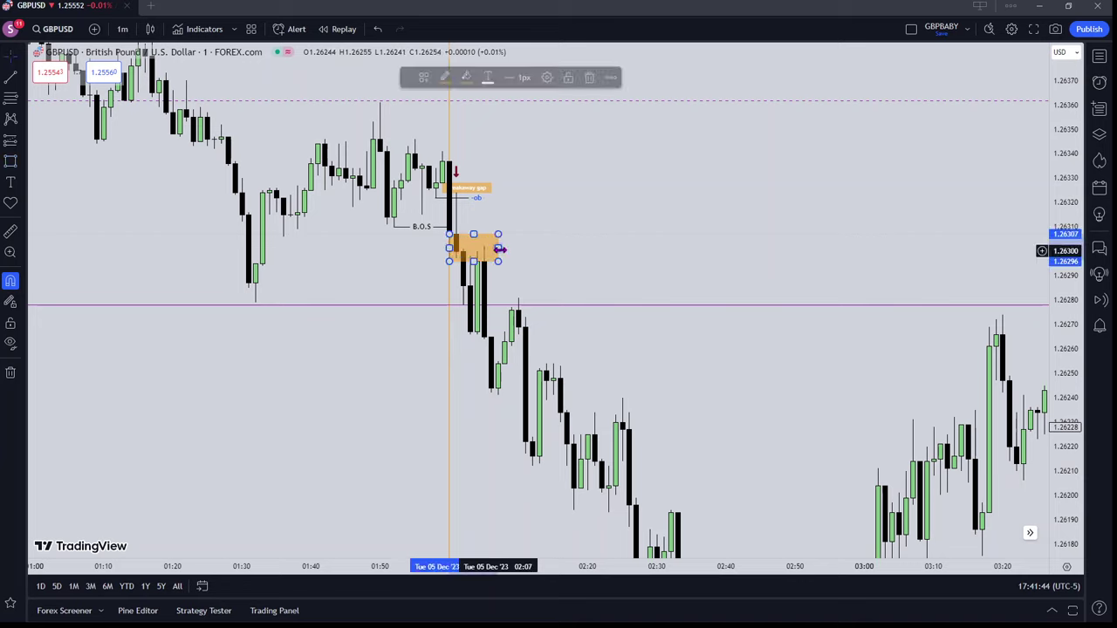
left_click(548, 77)
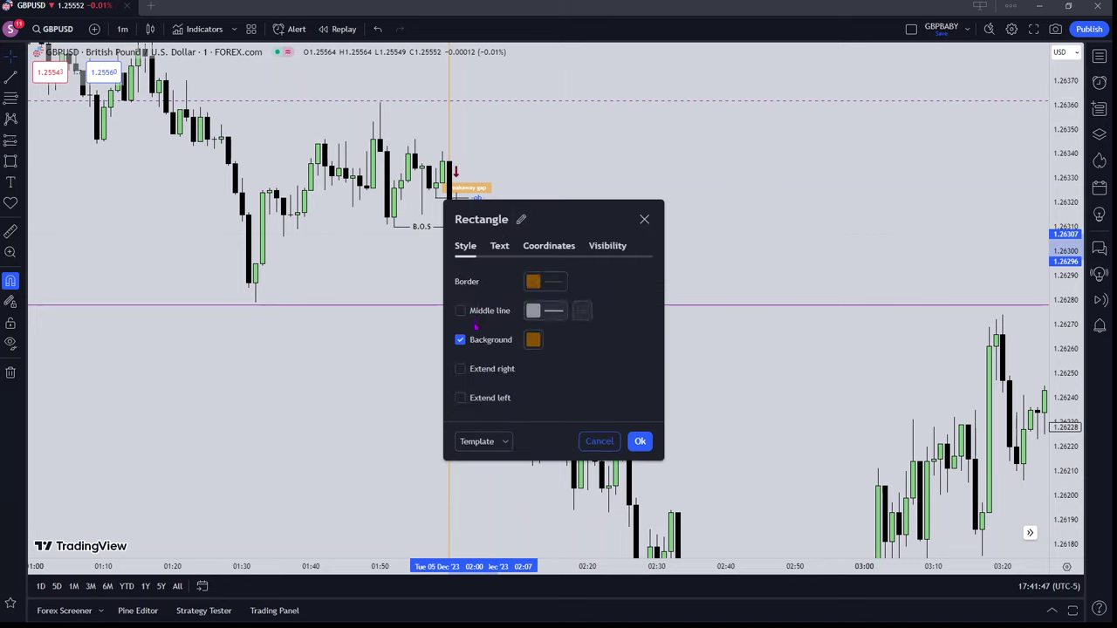
left_click(640, 441)
left_click(462, 282)
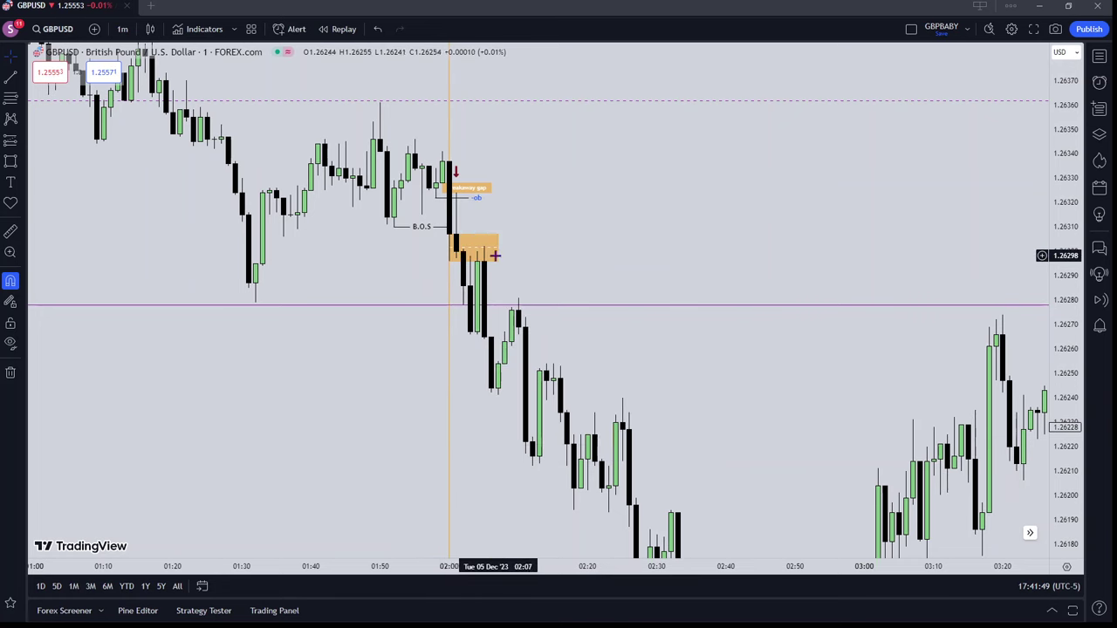
Copy the down-arrow icon from above the "Breakaway gap" label to above the 02:04 candle, at about 1.26305
left_click_drag(554, 250, 564, 224)
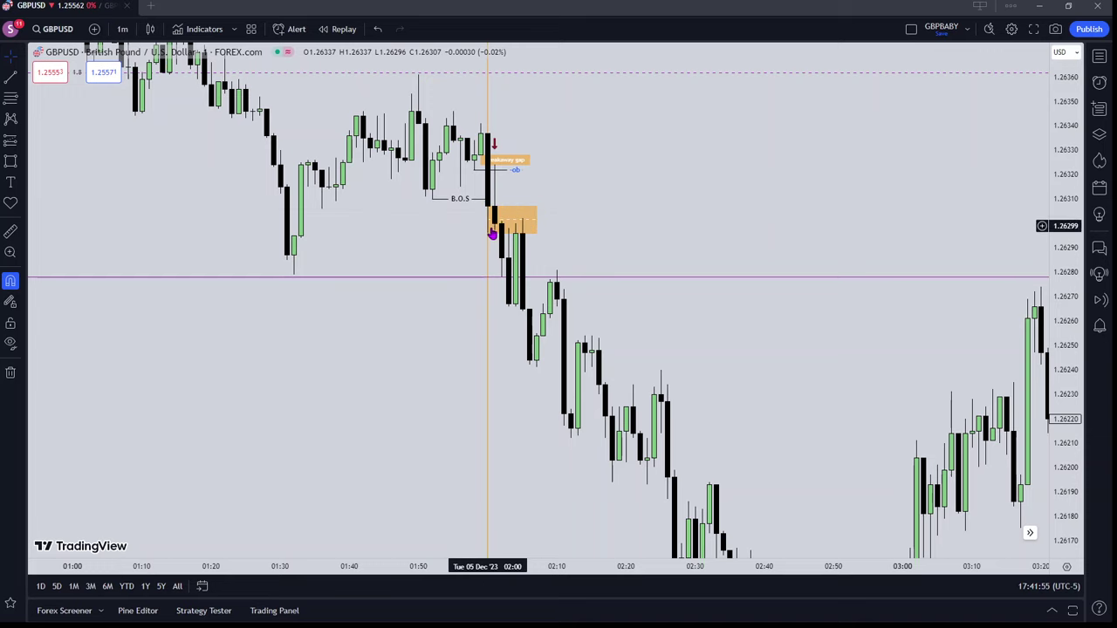
scroll(485, 244, "up", 2)
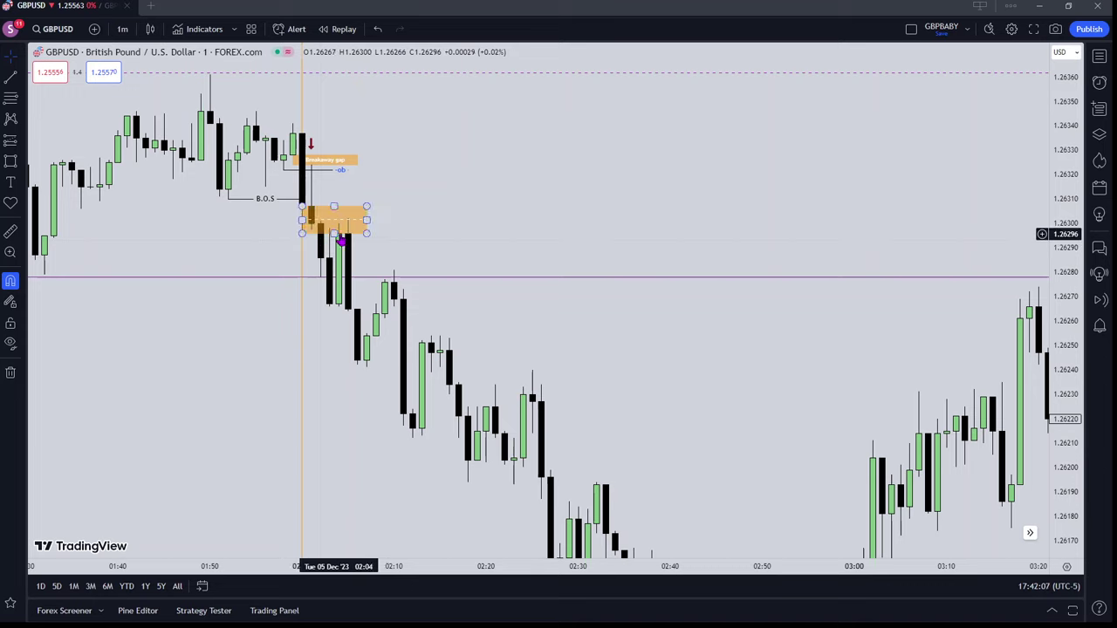
left_click_drag(385, 252, 421, 267)
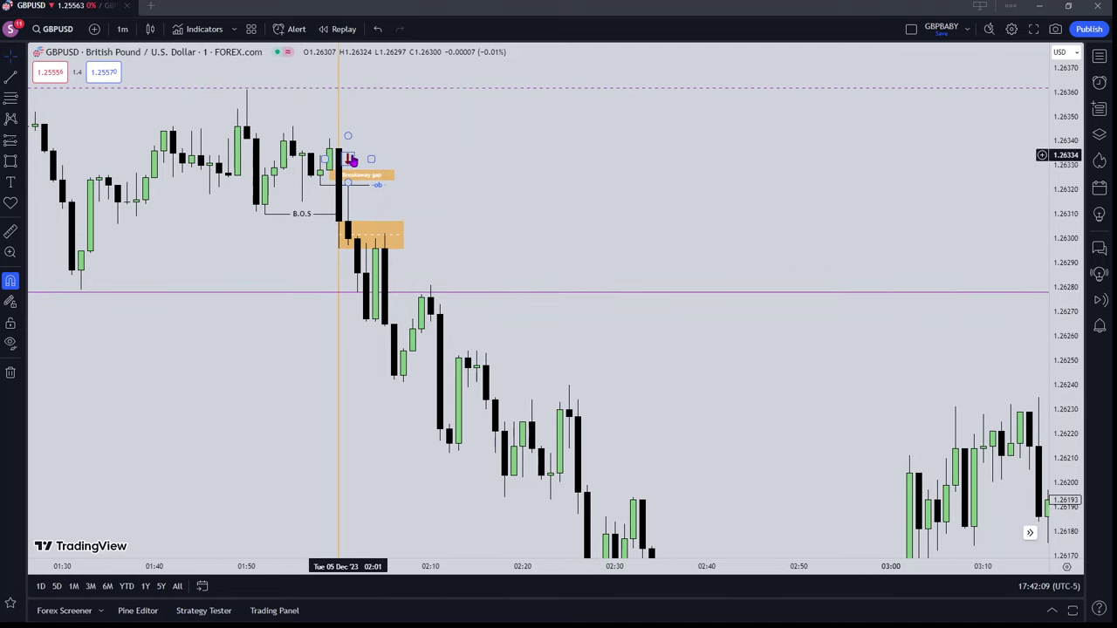
mouse_move(353, 166)
left_mouse_down()
mouse_move(394, 169)
mouse_move(392, 238)
left_mouse_up()
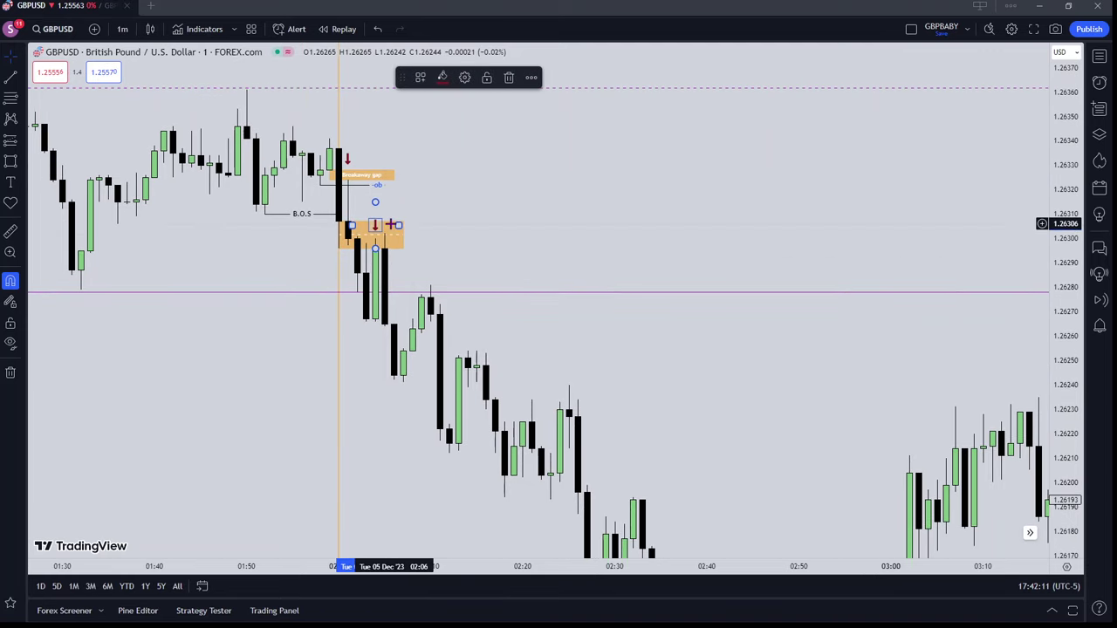
Draw a Fibonacci retracement over the body of the 02:04 candle, from 1.26296 down to 1.26267
left_click_drag(456, 219, 468, 151)
left_click_drag(418, 203, 403, 199)
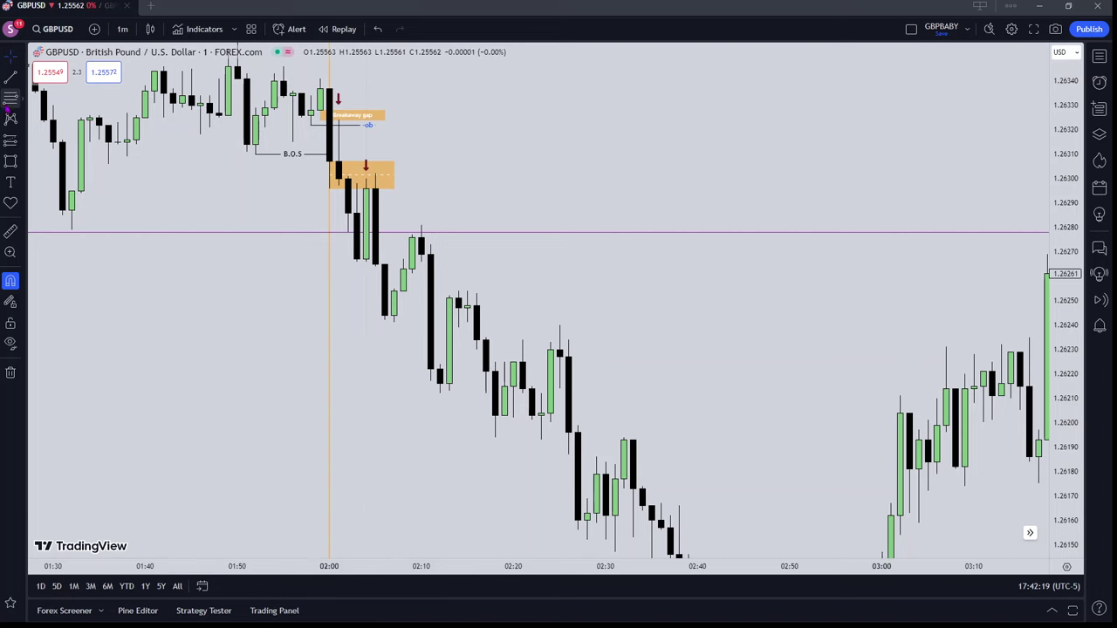
left_click(11, 98)
left_click(367, 188)
left_click(370, 258)
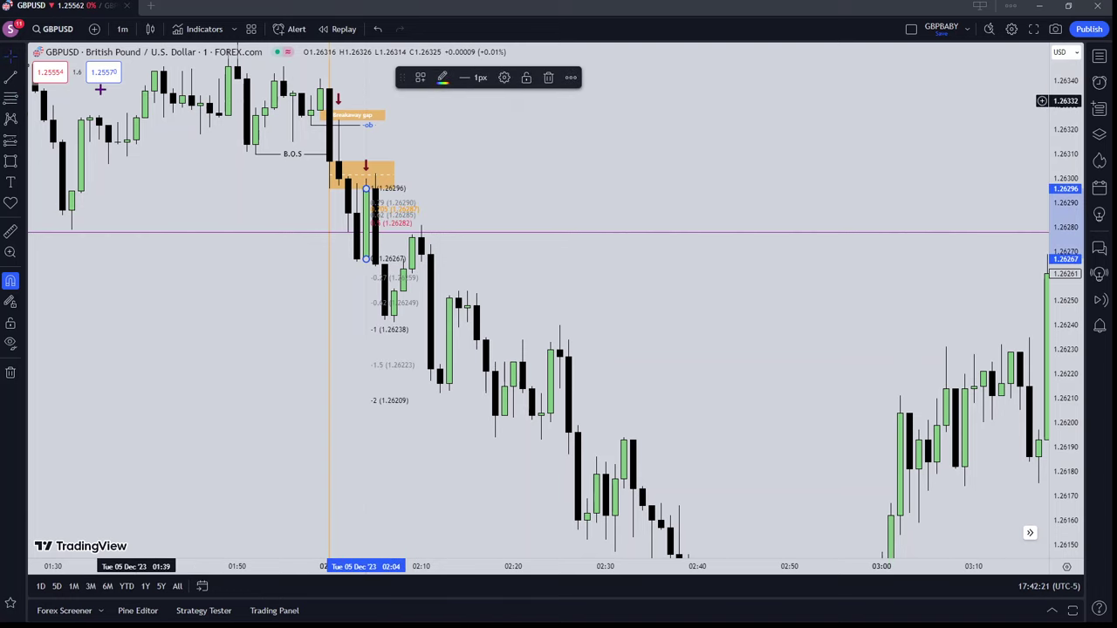
Draw a red dashed trend line at 1.26282 from 02:04 to 02:14 and delete the Fibonacci retracement
left_click(367, 225)
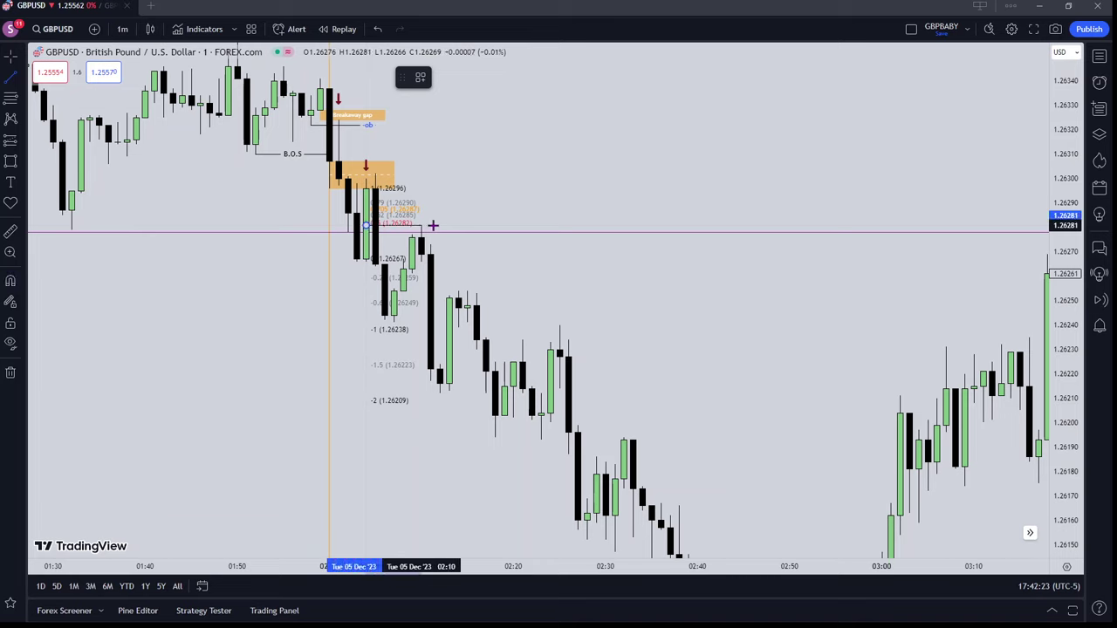
left_click(458, 233)
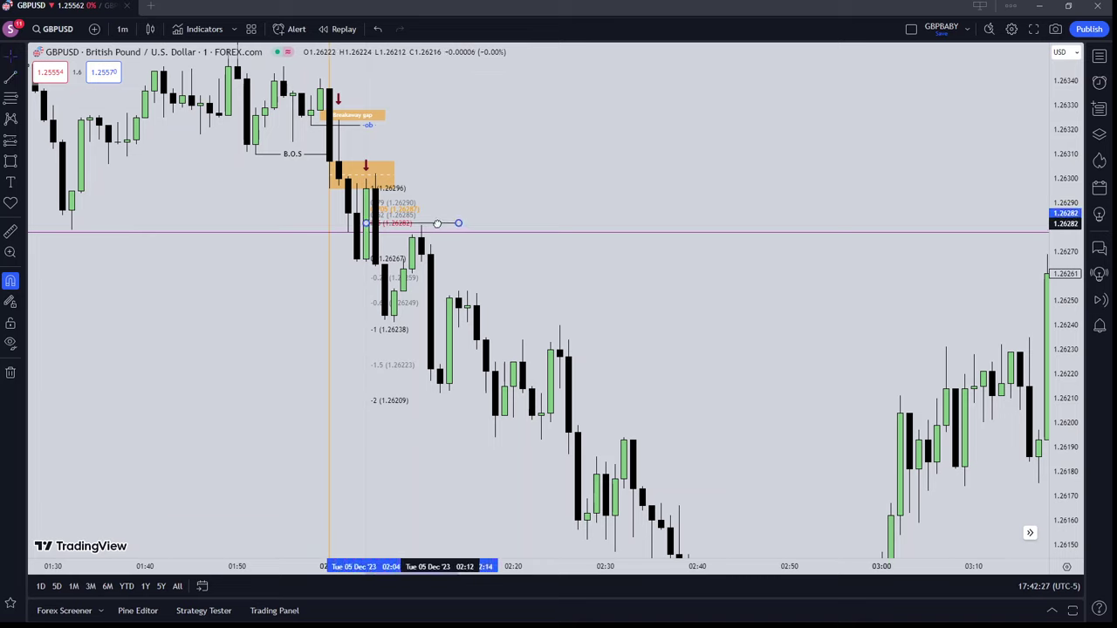
left_click(437, 223)
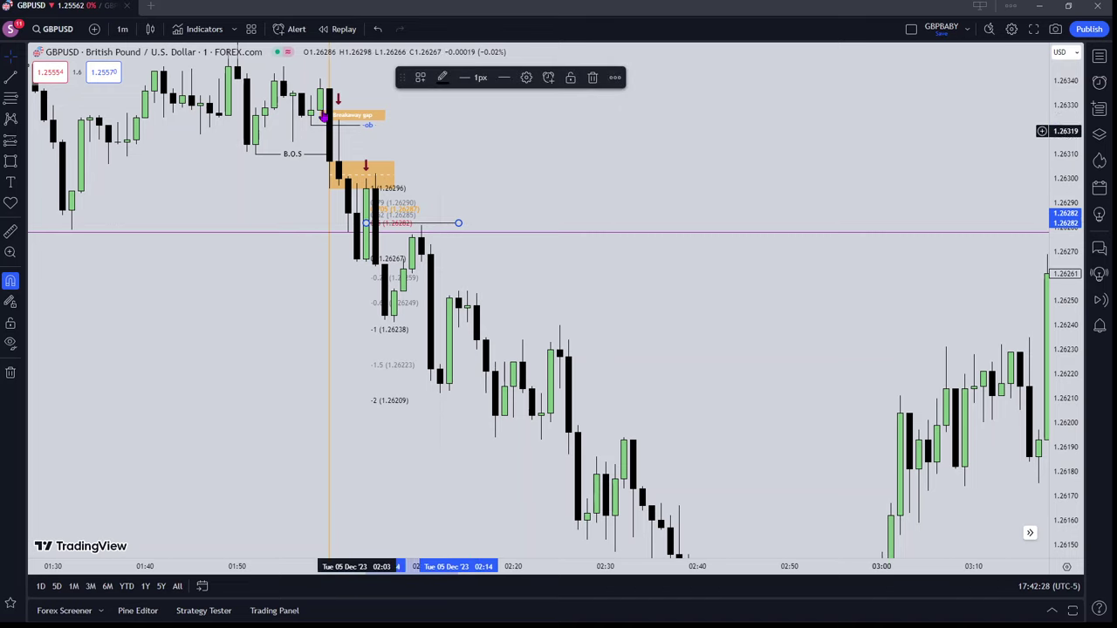
left_click(504, 78)
left_click(524, 122)
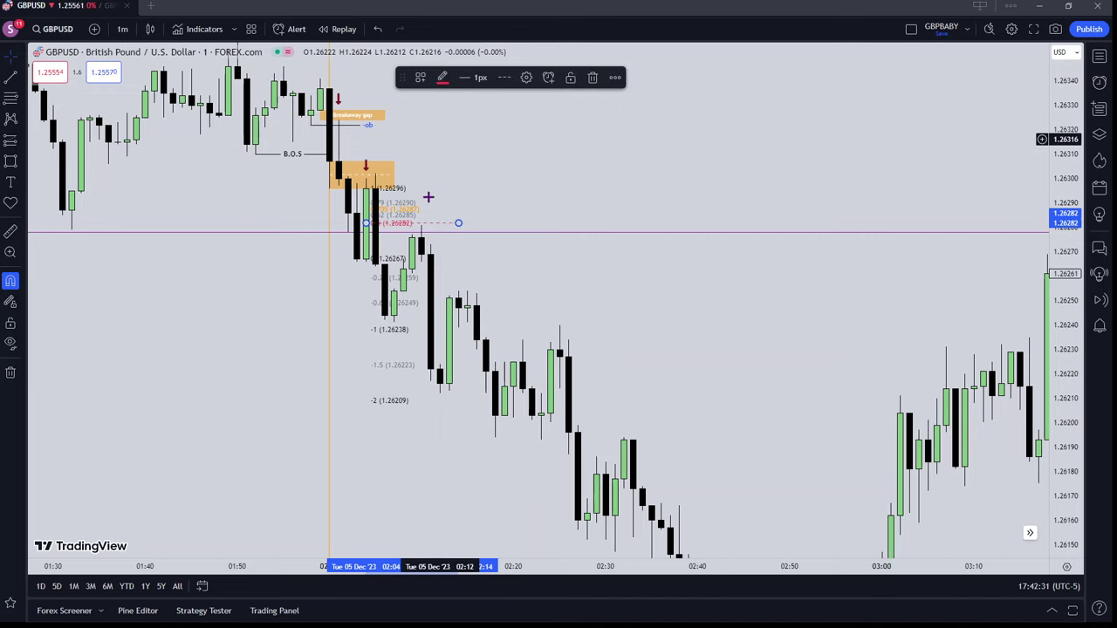
left_click(399, 288)
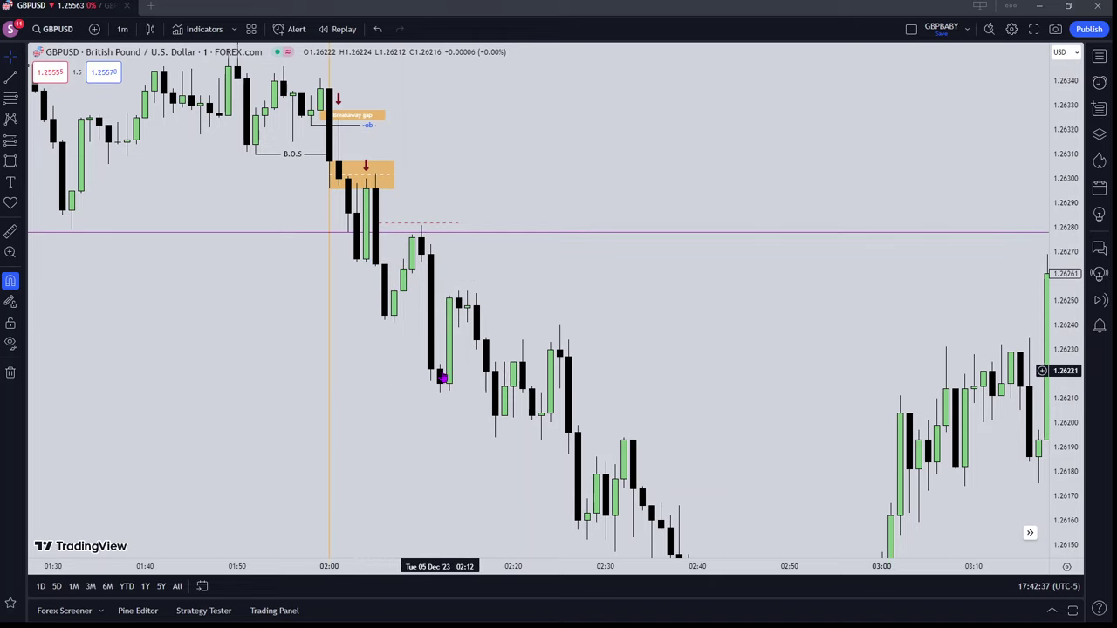
Draw a rectangle over the body of the 02:04 candle, between 1.26296 and 1.26267, extending to 02:16
scroll(399, 321, "down", 1)
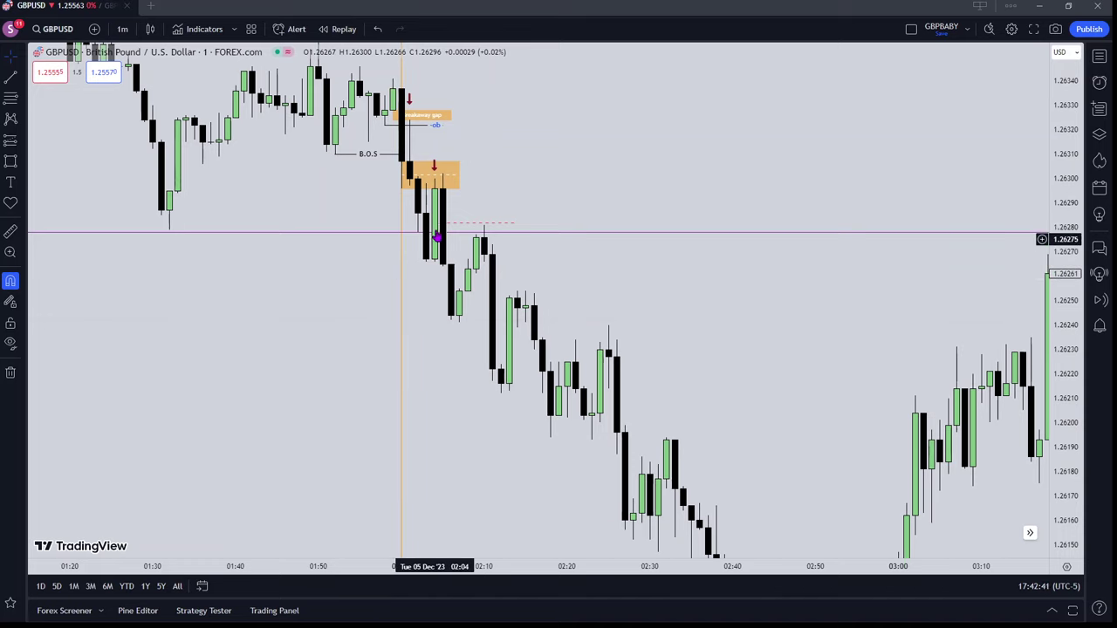
left_click(11, 162)
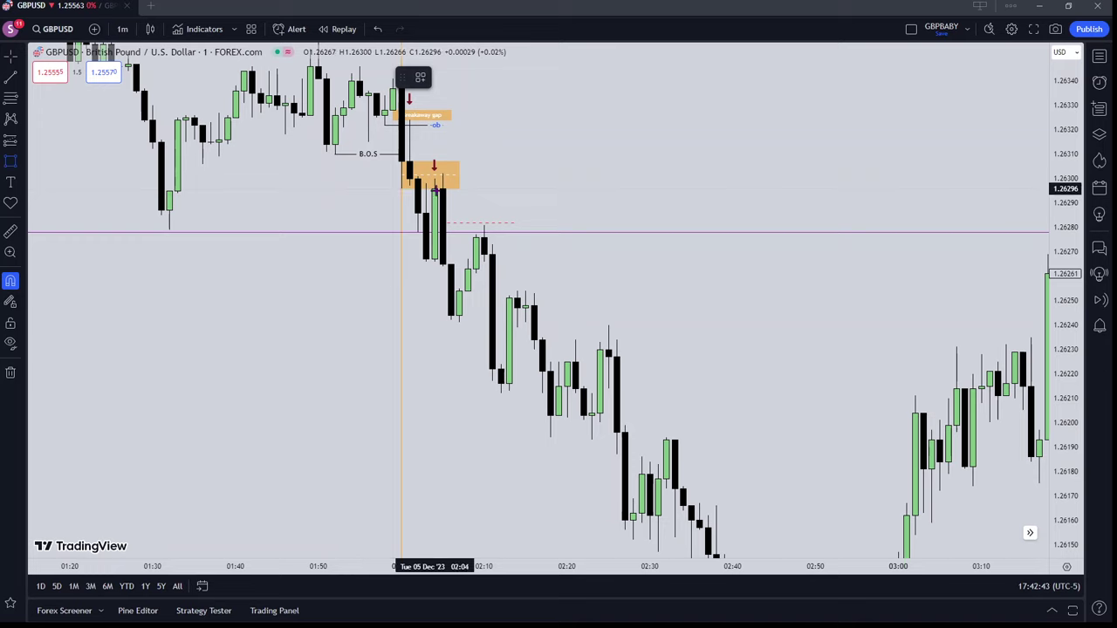
left_click(435, 190)
left_click(433, 258)
left_click_drag(434, 259, 531, 256)
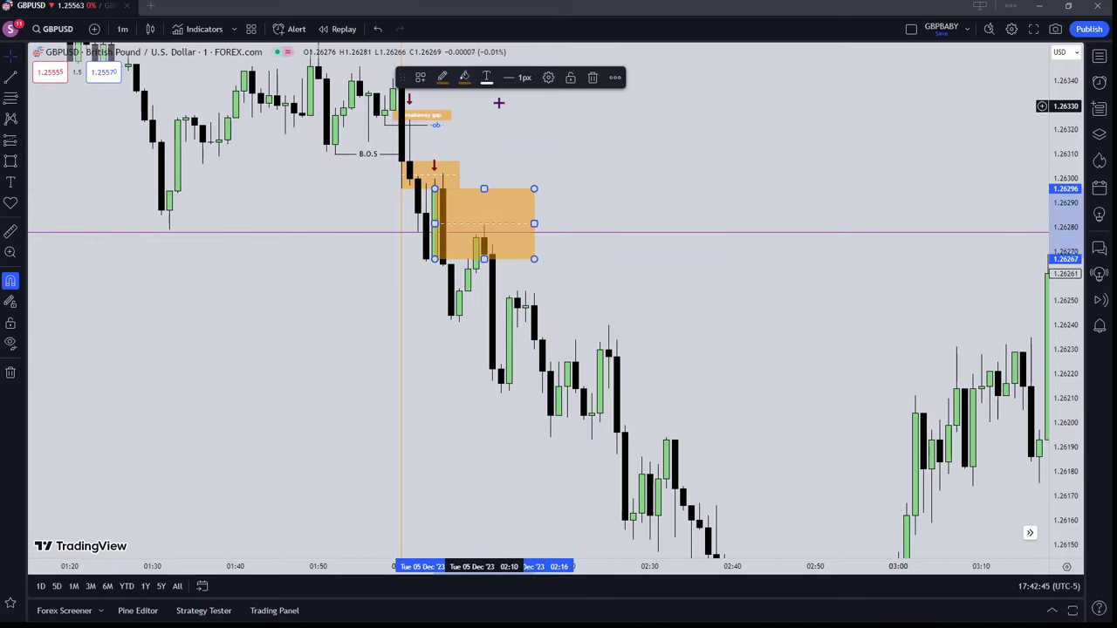
Give the new 02:04 to 02:16 rectangle a light teal background and a teal border
left_click(464, 77)
left_click(532, 134)
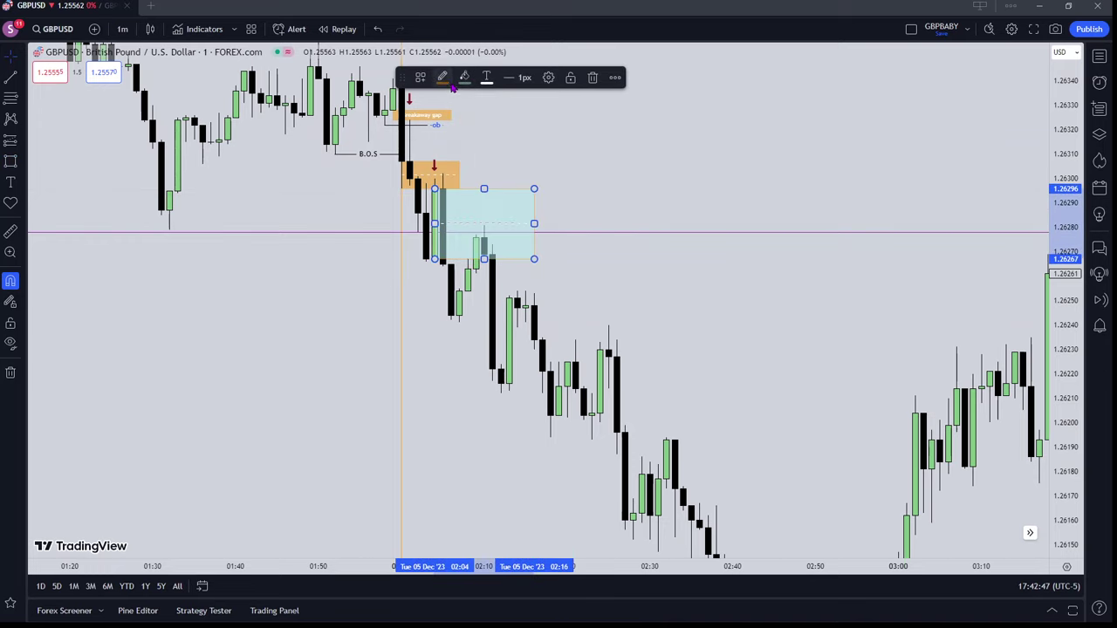
left_click(443, 78)
left_click(510, 117)
Add the text "Propulsion block" to the teal rectangle
left_click(548, 78)
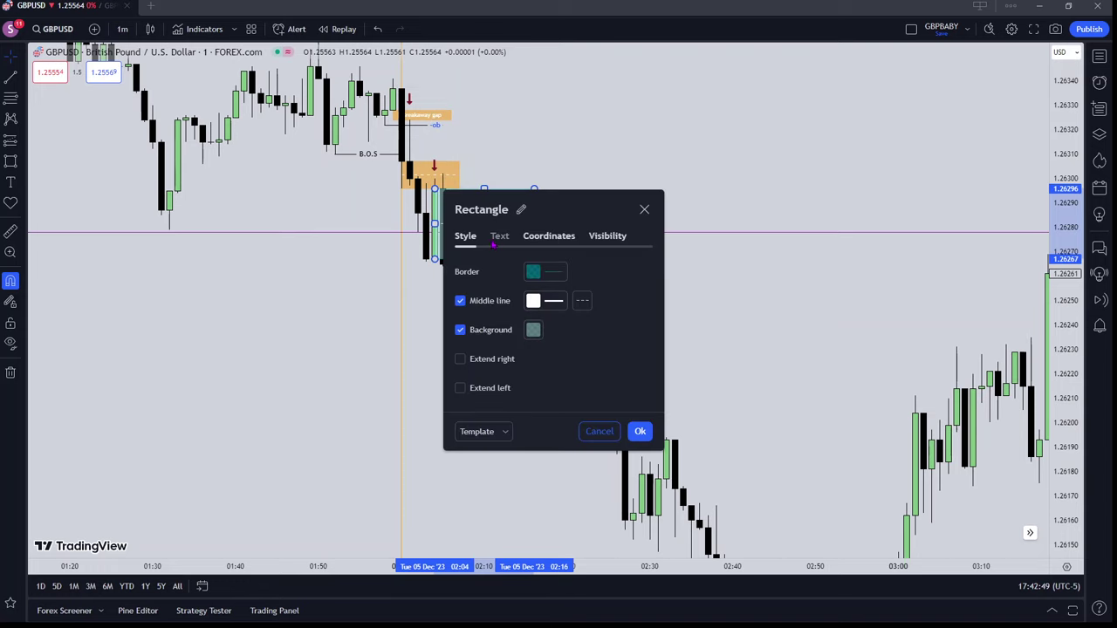
left_click(496, 240)
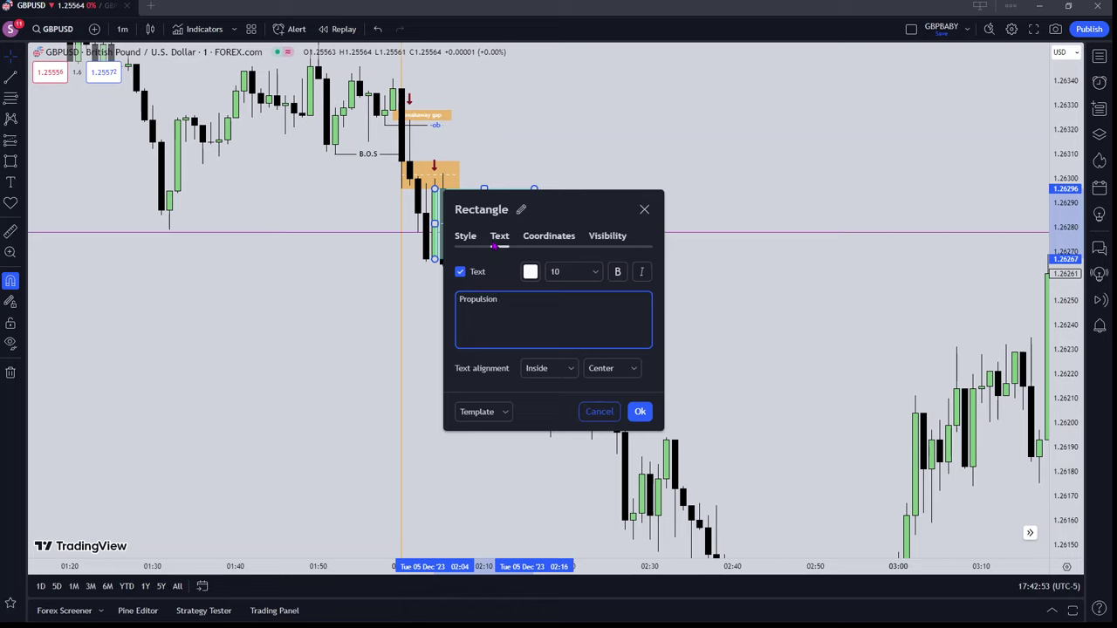
left_click_drag(550, 209, 721, 166)
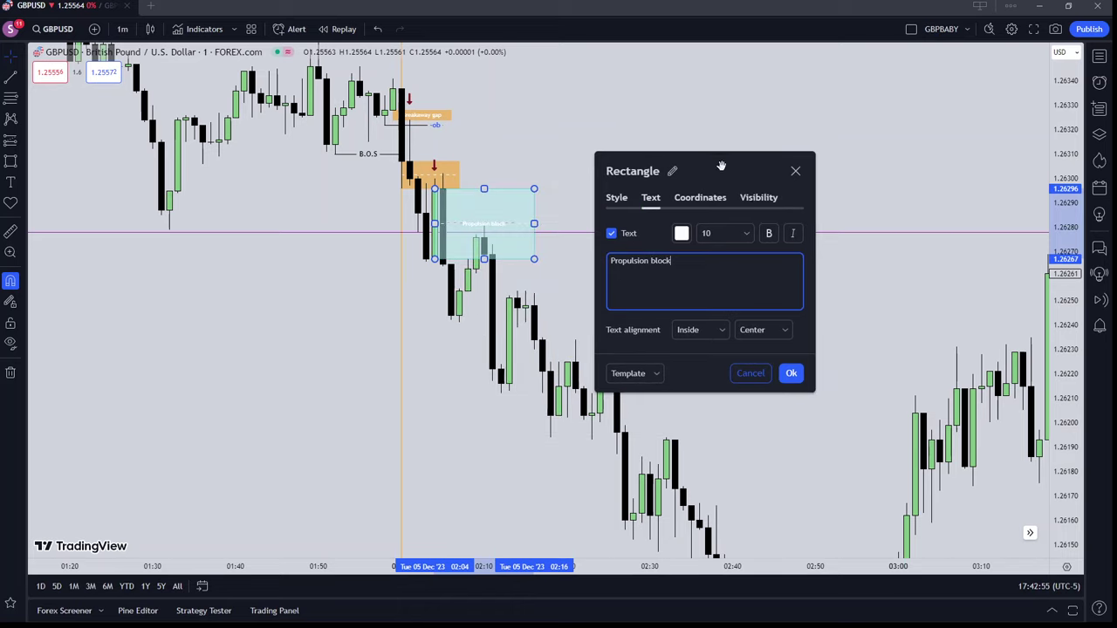
left_click(791, 373)
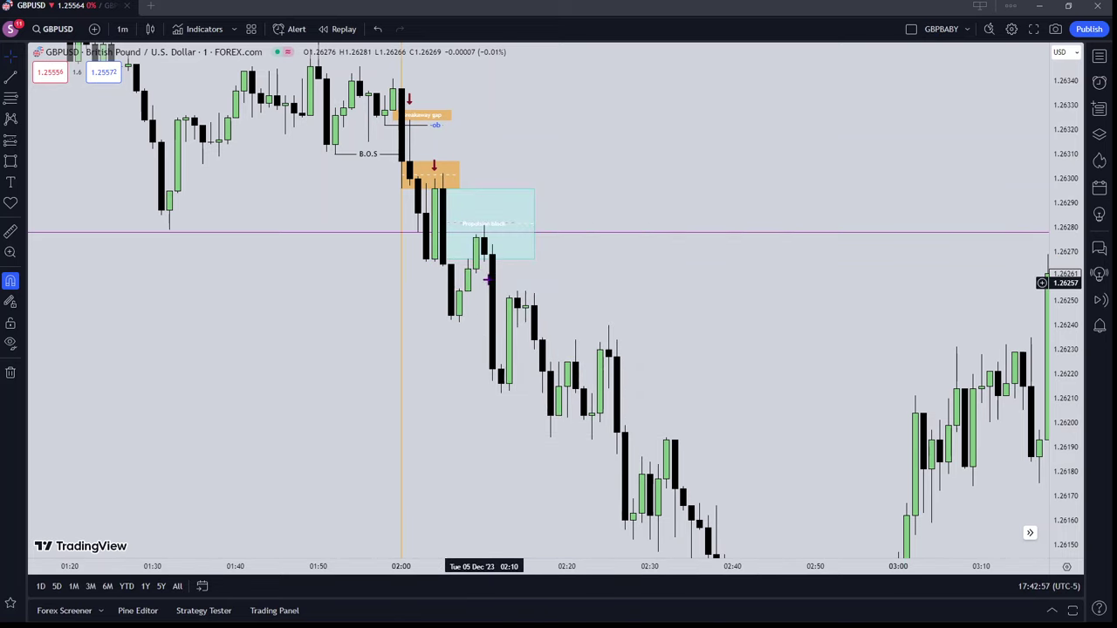
left_click_drag(445, 259, 435, 258)
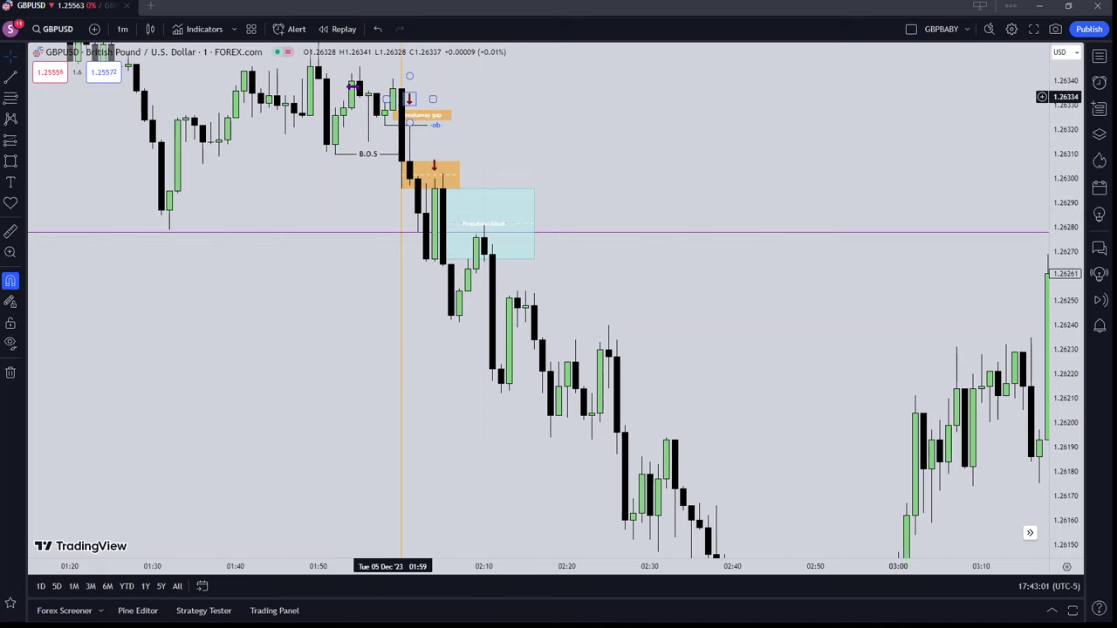
left_click(338, 286)
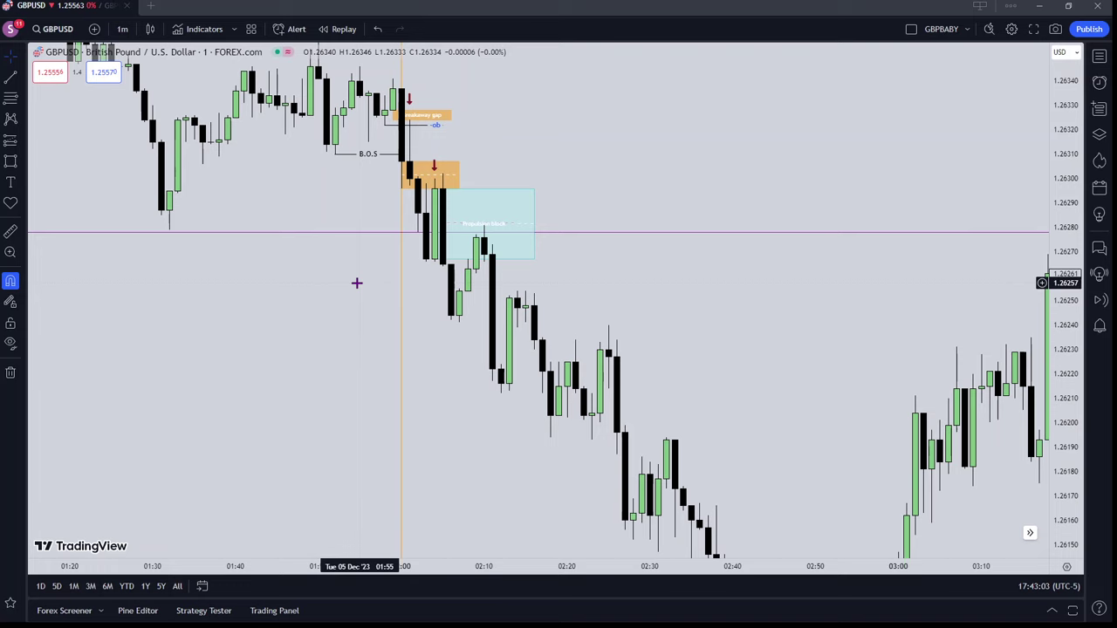
left_click_drag(305, 289, 305, 299)
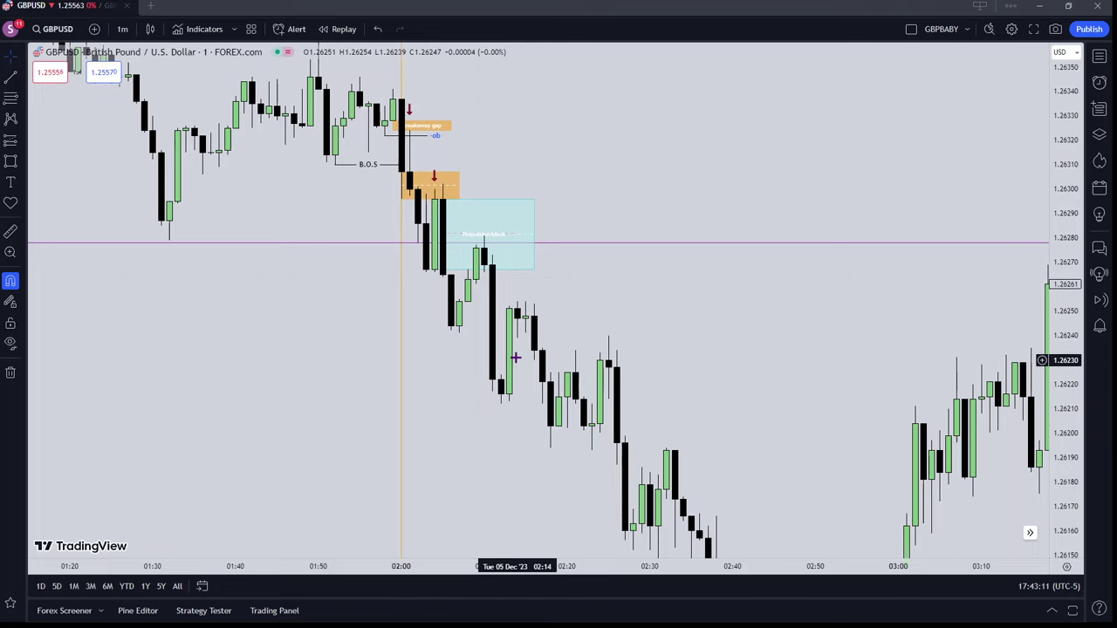
left_click_drag(590, 317, 613, 342)
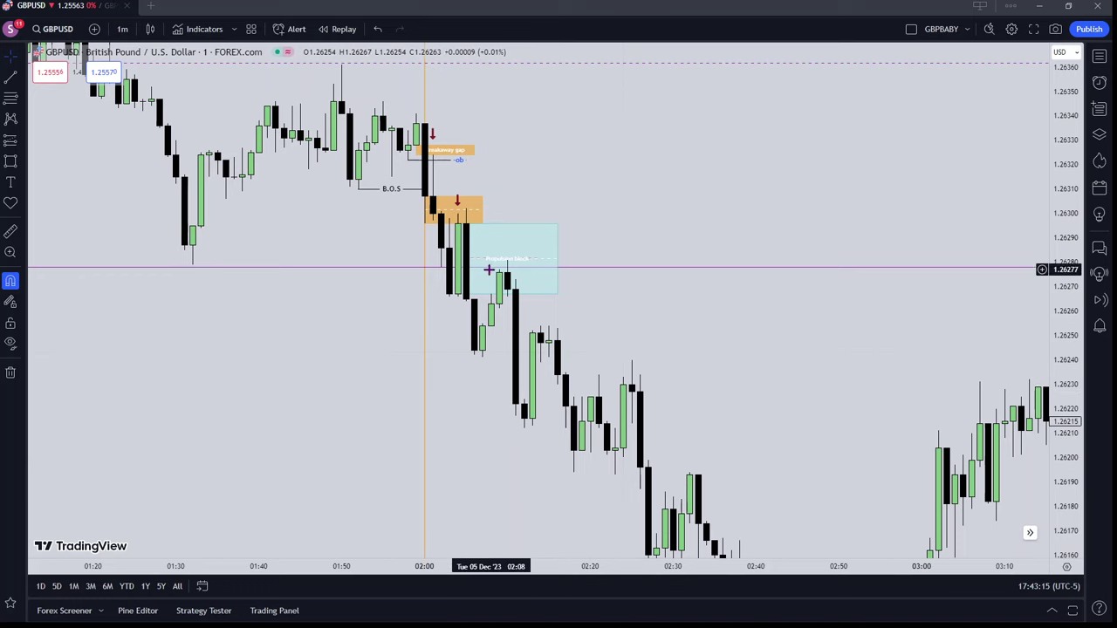
Extend the red dashed trend line at 1.26282 to 02:16 and delete the line
left_click(481, 264)
left_click(541, 260)
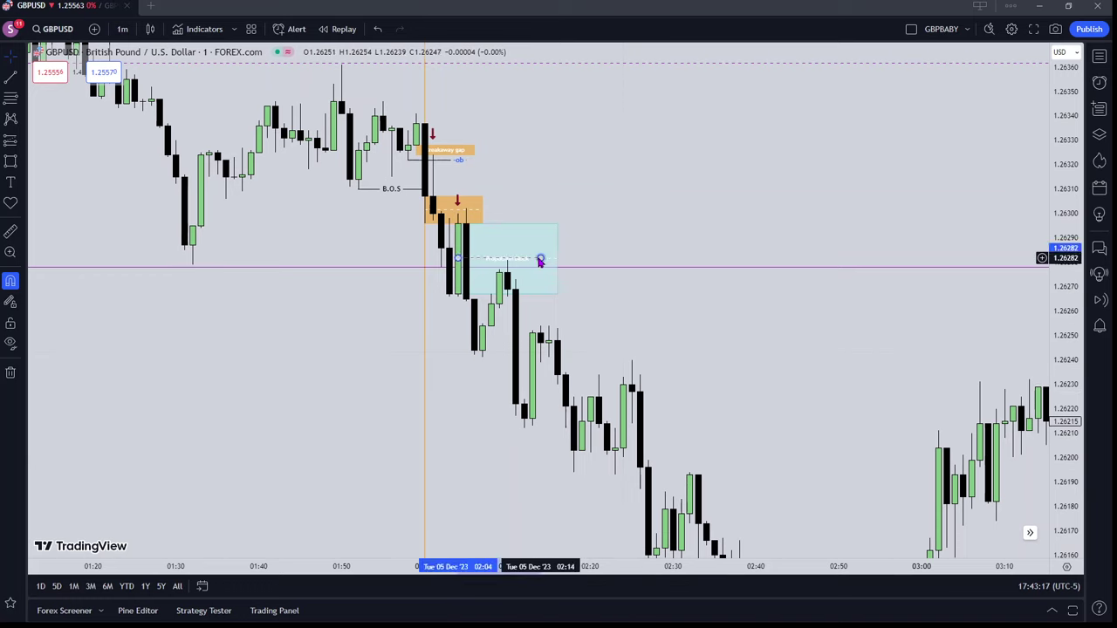
left_click_drag(541, 260, 557, 260)
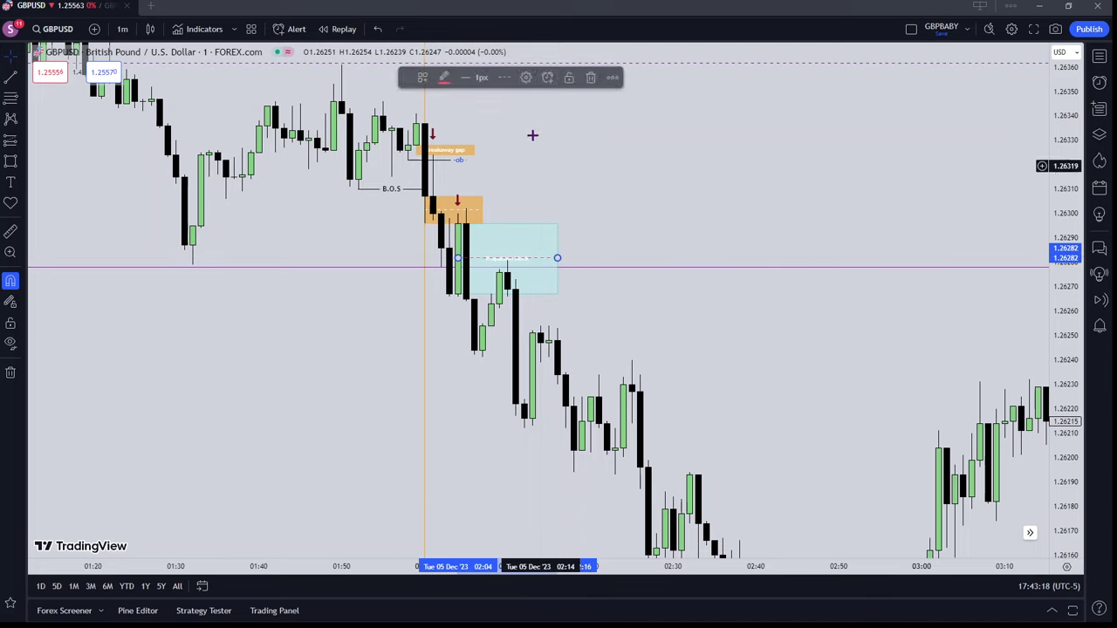
left_click(503, 77)
left_click(467, 100)
Make the middle line of the "Propulsion block" rectangle thicker, using the third thickness option, and colour it red
left_click(544, 261)
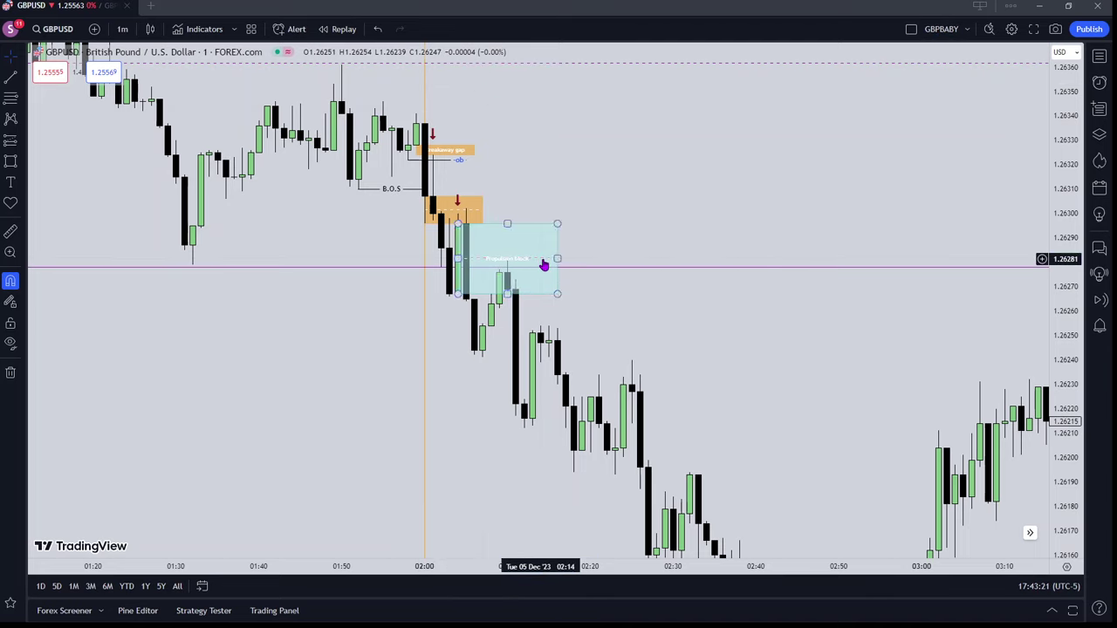
left_click(548, 77)
left_click(466, 246)
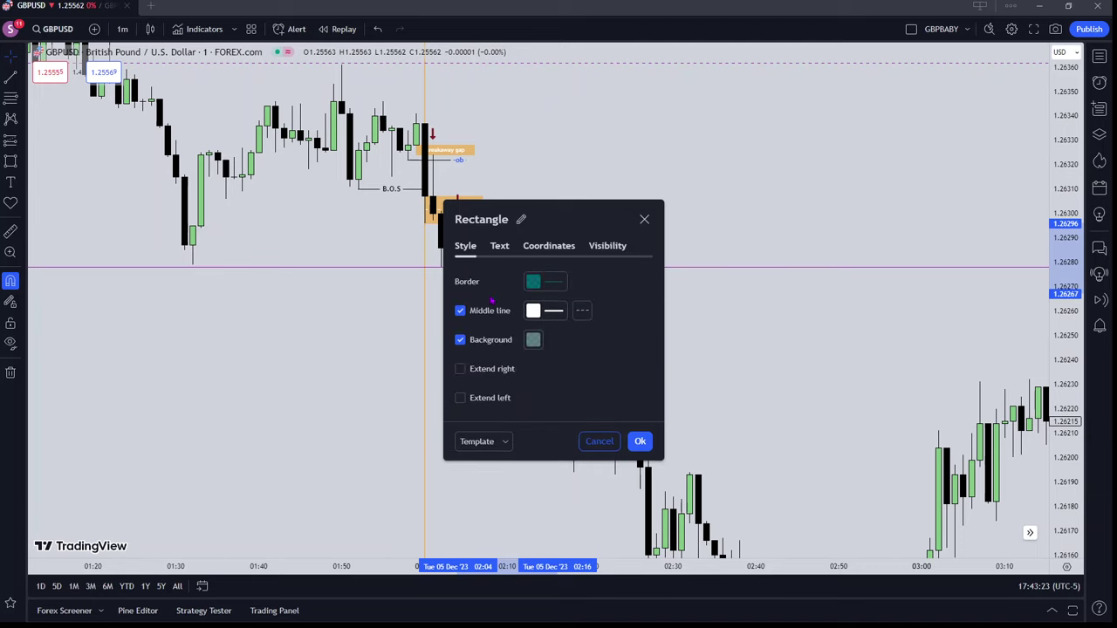
left_click(533, 313)
left_click(613, 528)
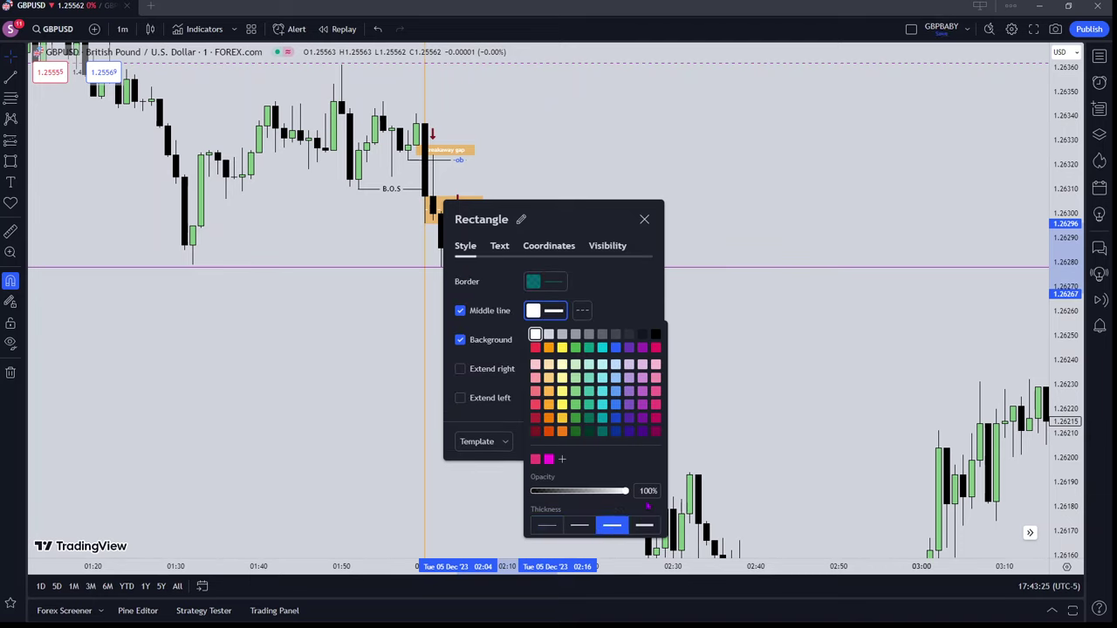
left_click(606, 294)
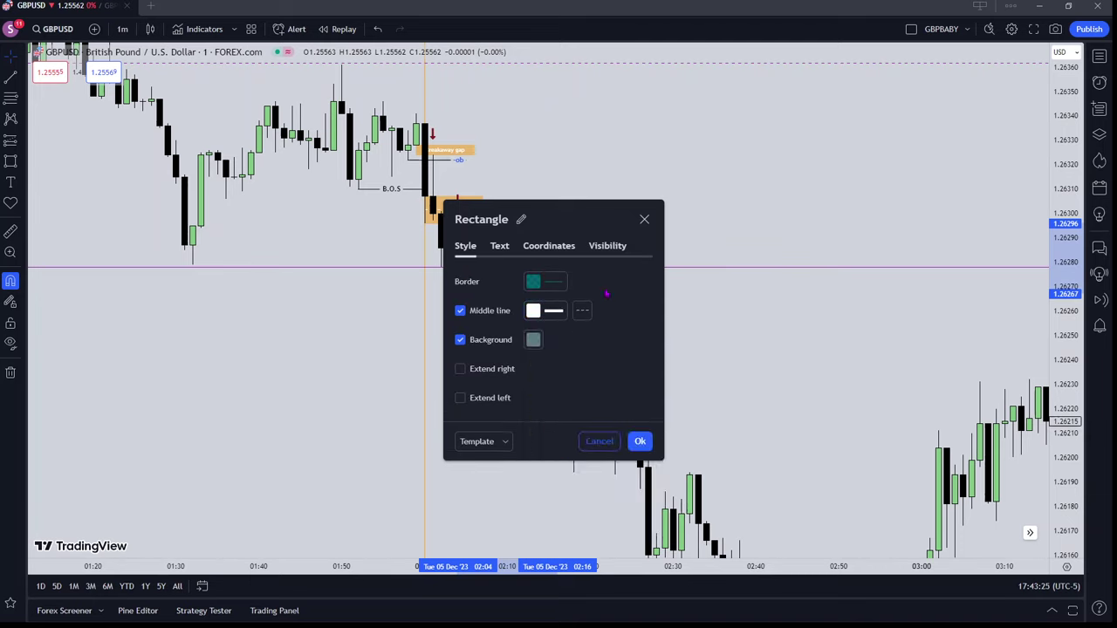
left_click(534, 312)
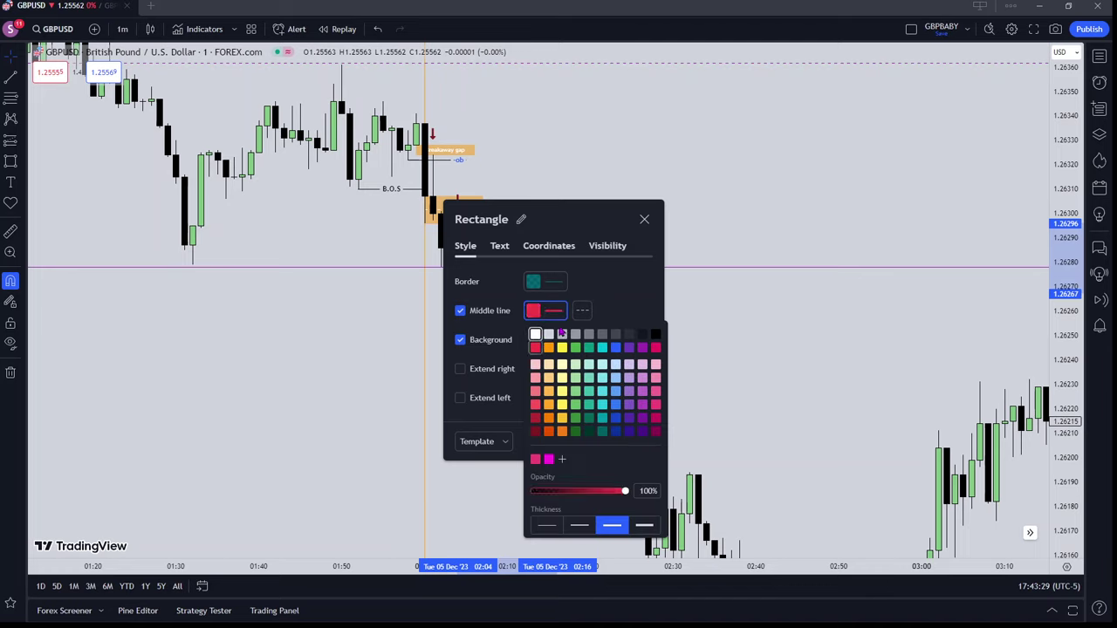
left_click(606, 298)
left_click(639, 443)
left_click(573, 316)
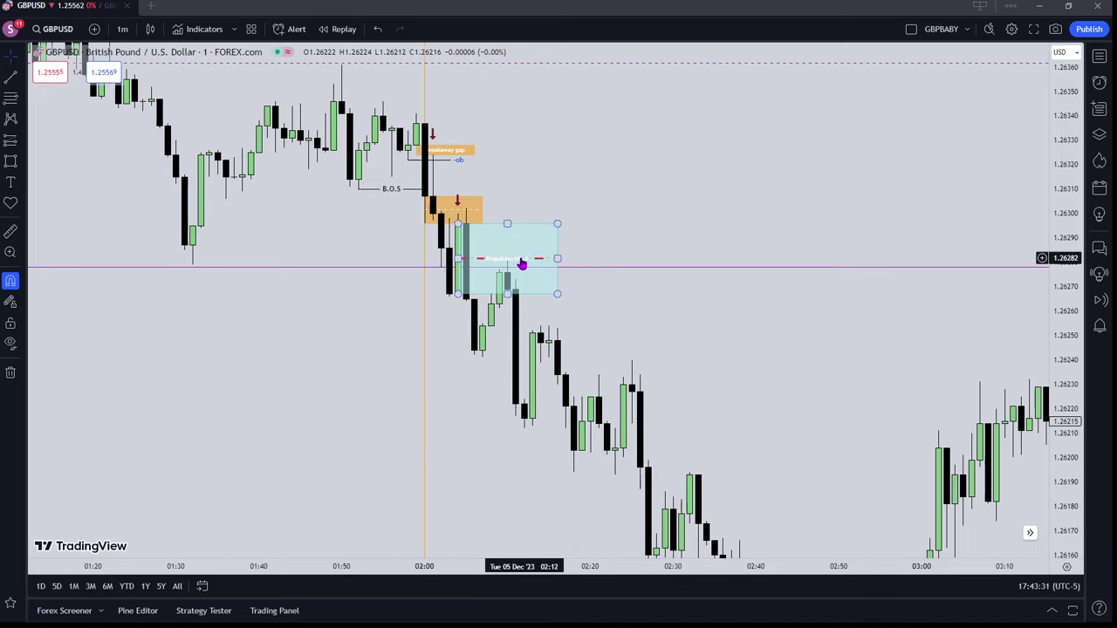
Place a copy of the dark red down arrow above the 02:09 candle inside the "Propulsion block" rectangle
left_click(522, 262)
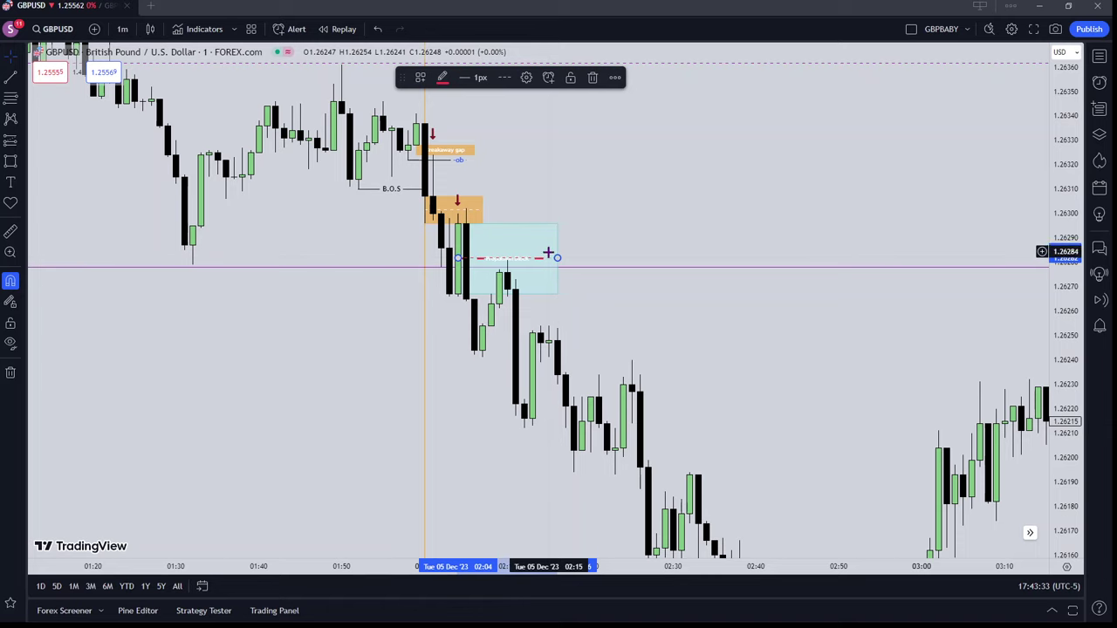
left_click(630, 236)
left_click_drag(603, 202, 578, 168)
scroll(587, 177, "down", 2)
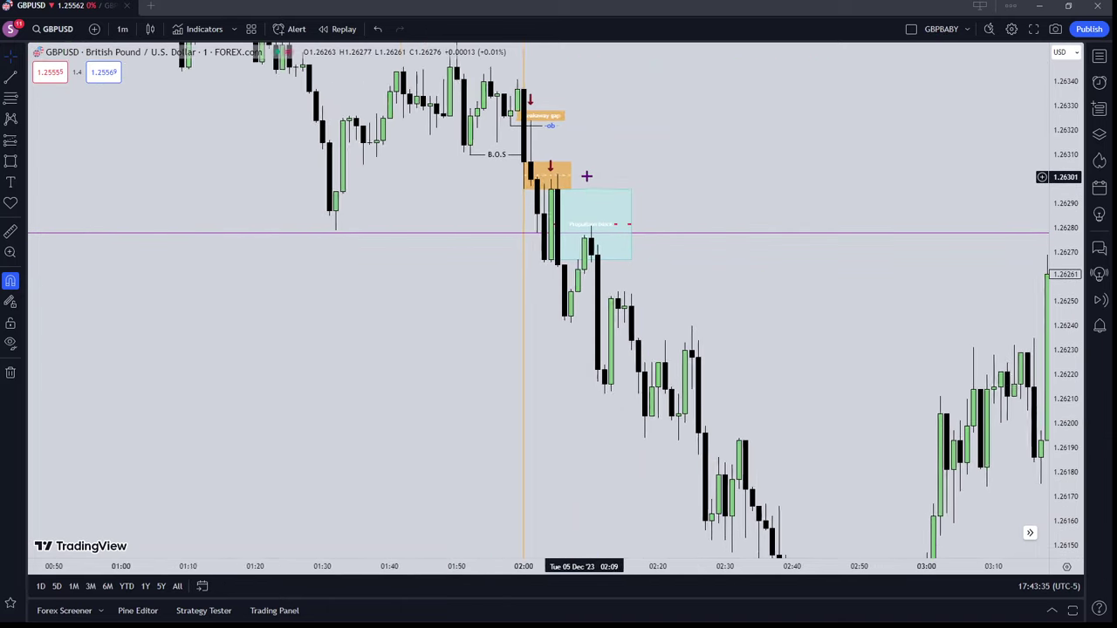
scroll(586, 176, "down", 3)
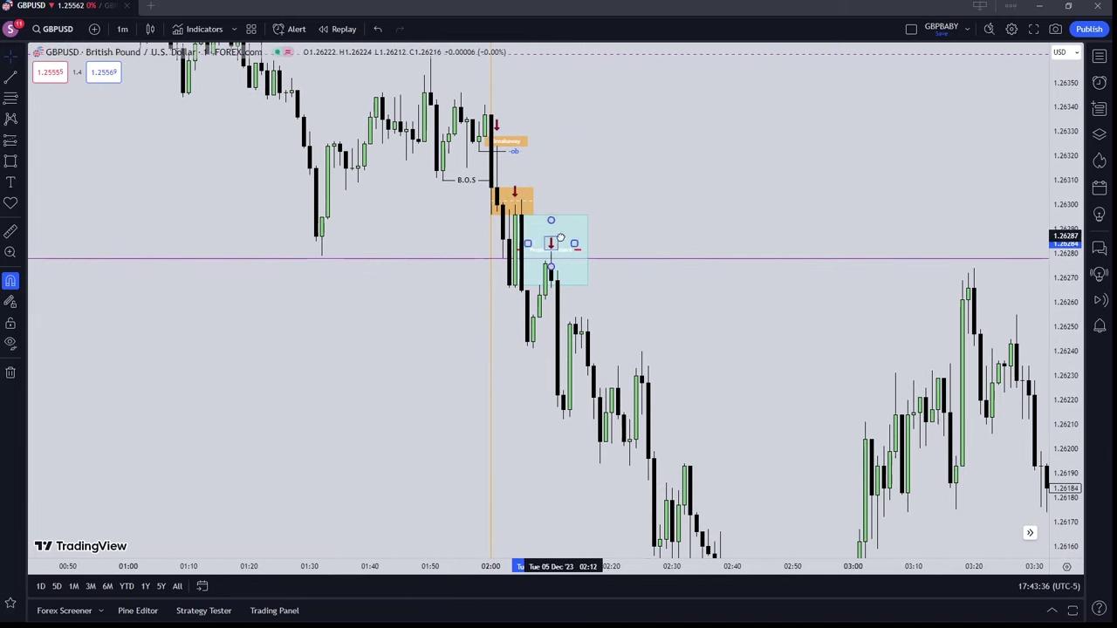
left_click(564, 249)
left_click_drag(636, 184, 659, 212)
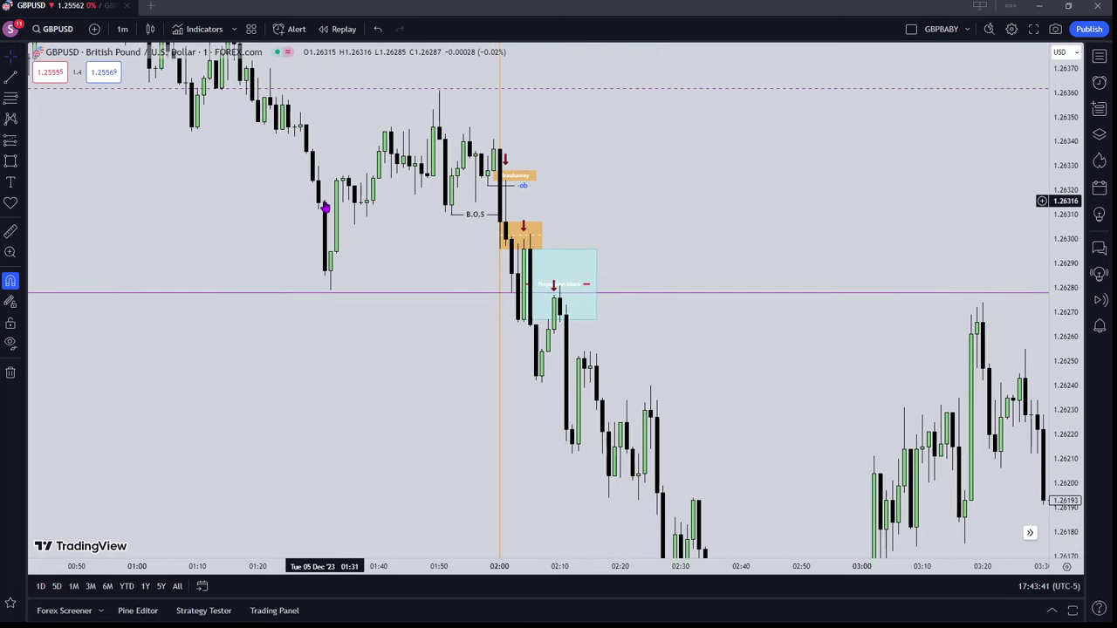
Examine the earlier price action back through 4 December against the solid purple level, and return to the setup after 02:00
scroll(396, 340, "down", 6)
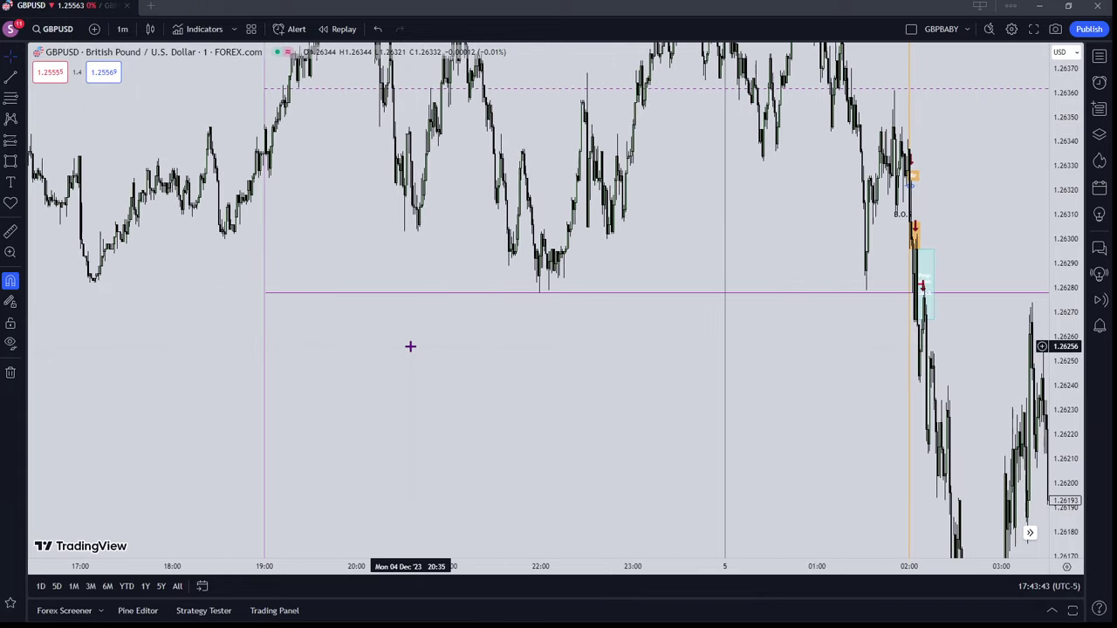
scroll(411, 346, "down", 4)
left_click_drag(404, 327, 503, 291)
scroll(475, 305, "up", 1)
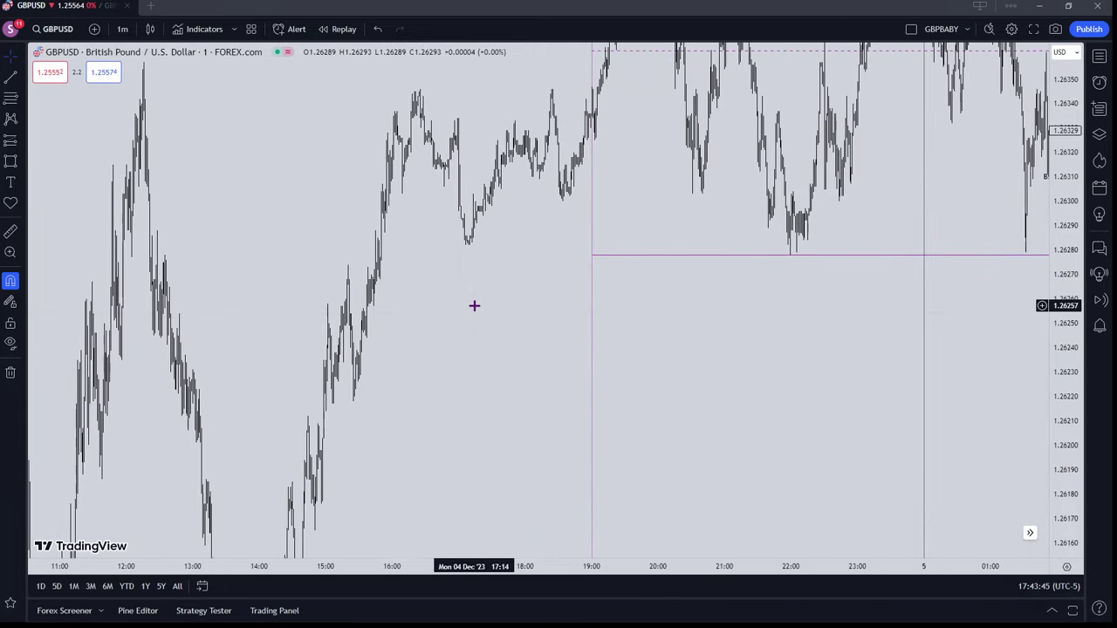
scroll(443, 317, "up", 3)
left_click_drag(230, 314, 182, 319)
scroll(183, 341, "up", 5)
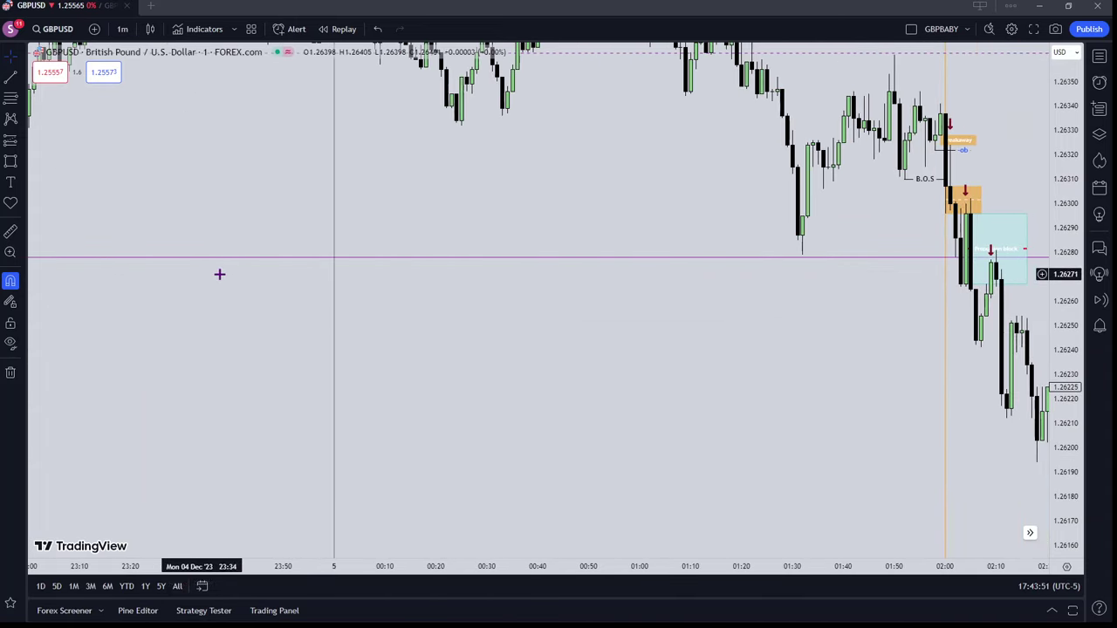
scroll(220, 274, "up", 5)
left_click_drag(646, 356, 261, 356)
scroll(725, 329, "down", 1)
left_click_drag(719, 321, 652, 309)
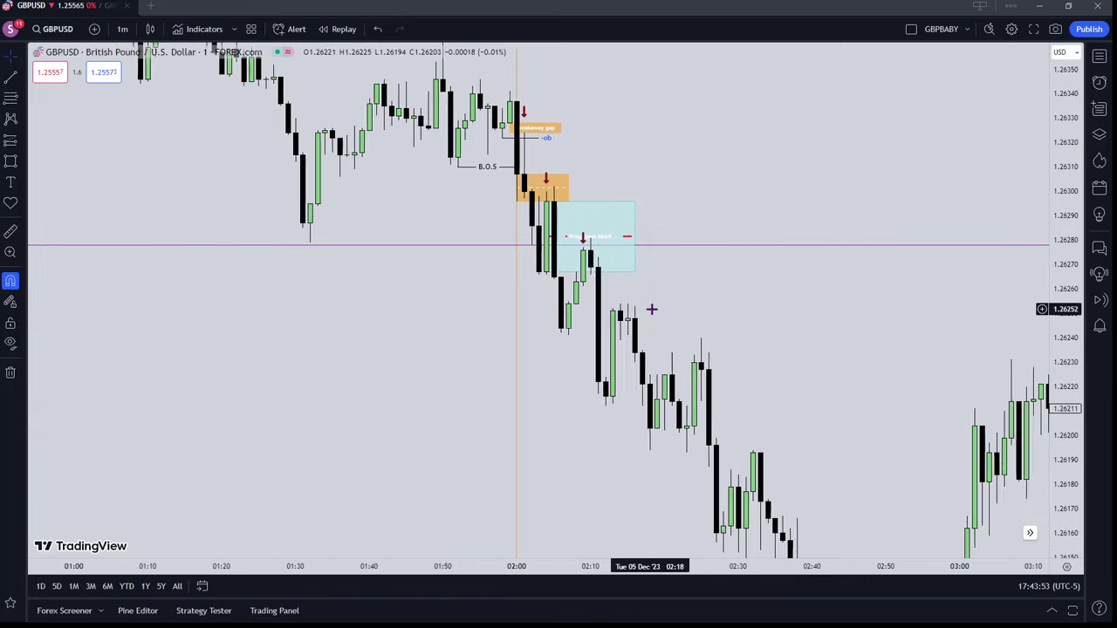
scroll(661, 309, "down", 2)
left_click_drag(1072, 337, 1071, 214)
scroll(827, 294, "up", 3)
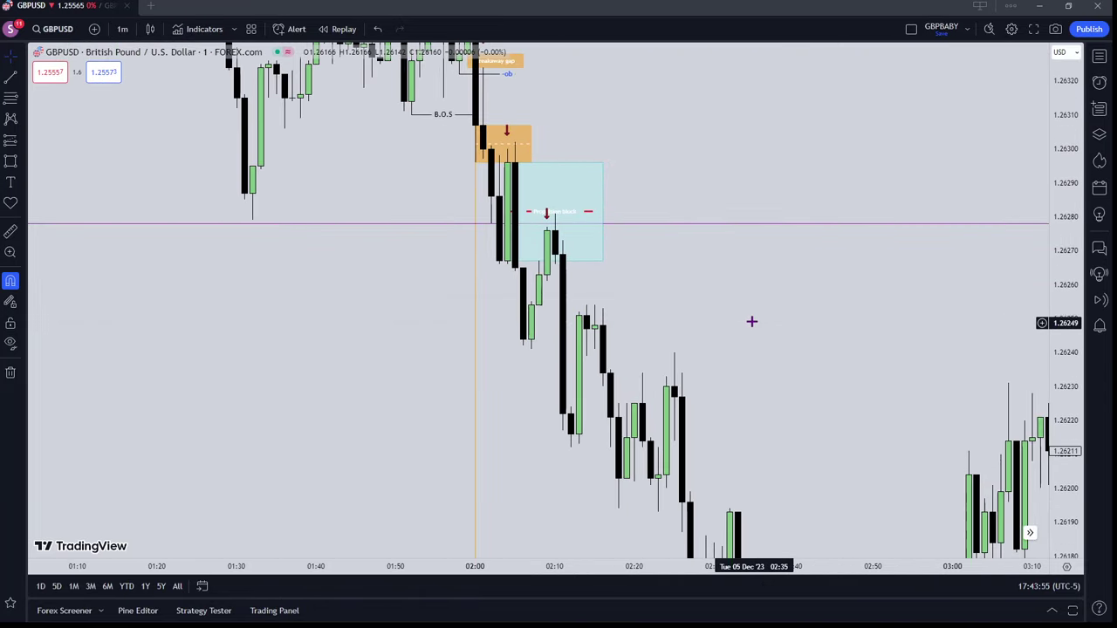
left_click_drag(751, 321, 602, 264)
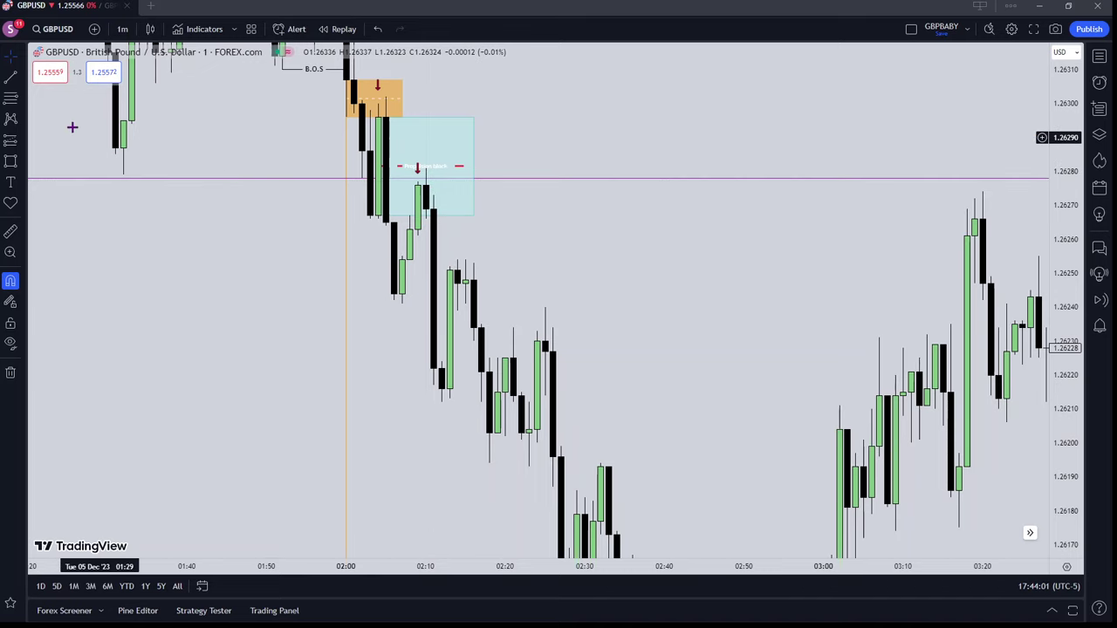
Measure the drop with a Fibonacci retracement from 1.26266 at 02:10 to 1.26224 at 02:12, and delete the retracement
left_click(10, 98)
left_click(426, 219)
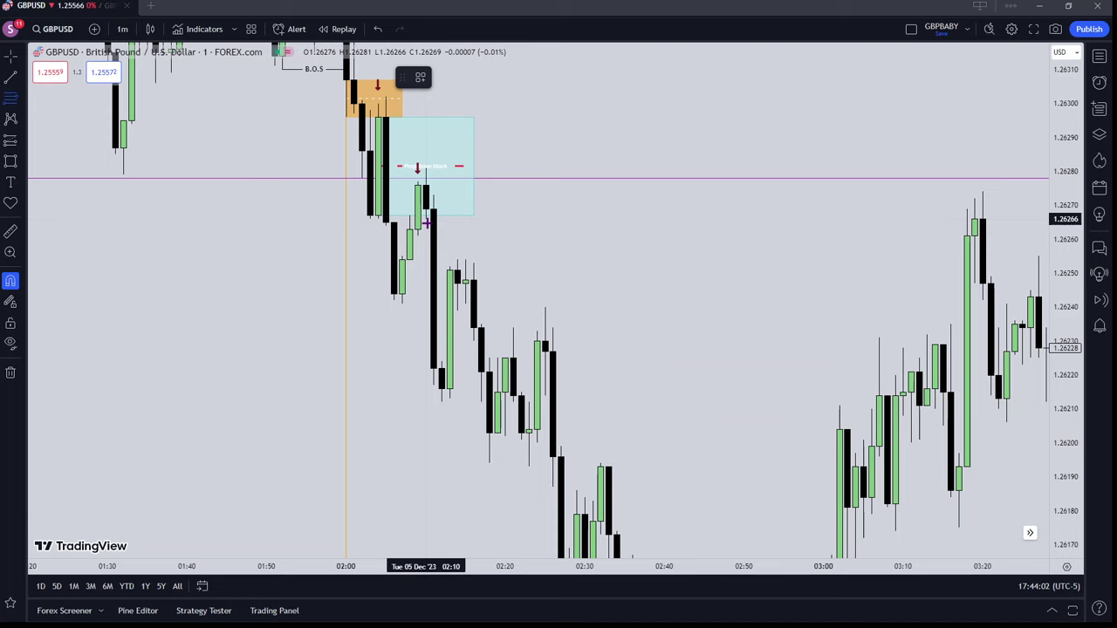
left_click(442, 360)
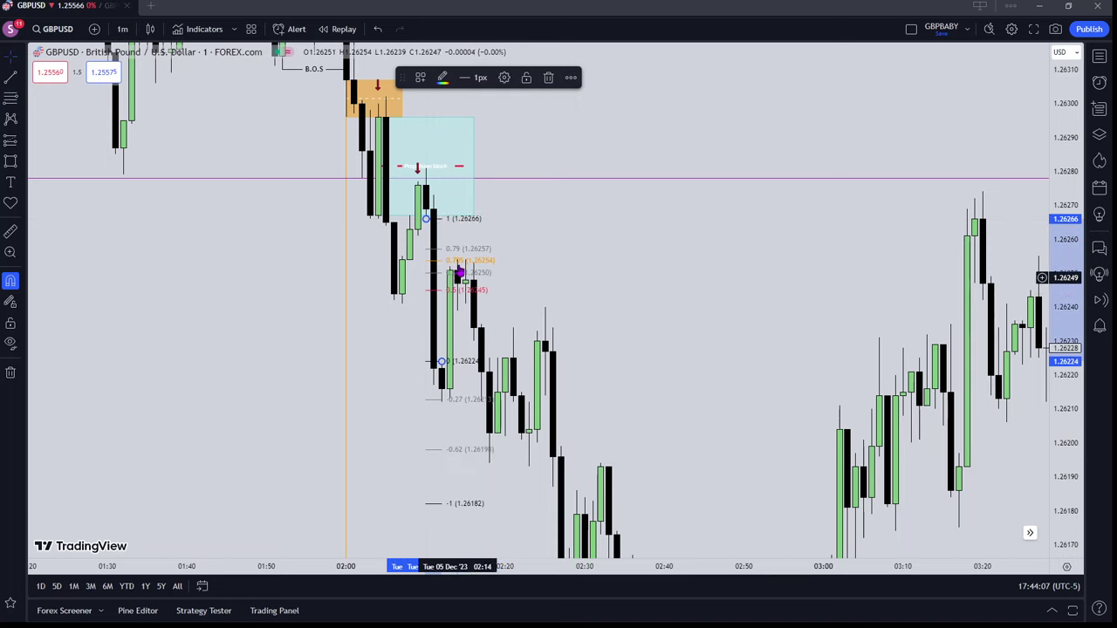
key("Delete")
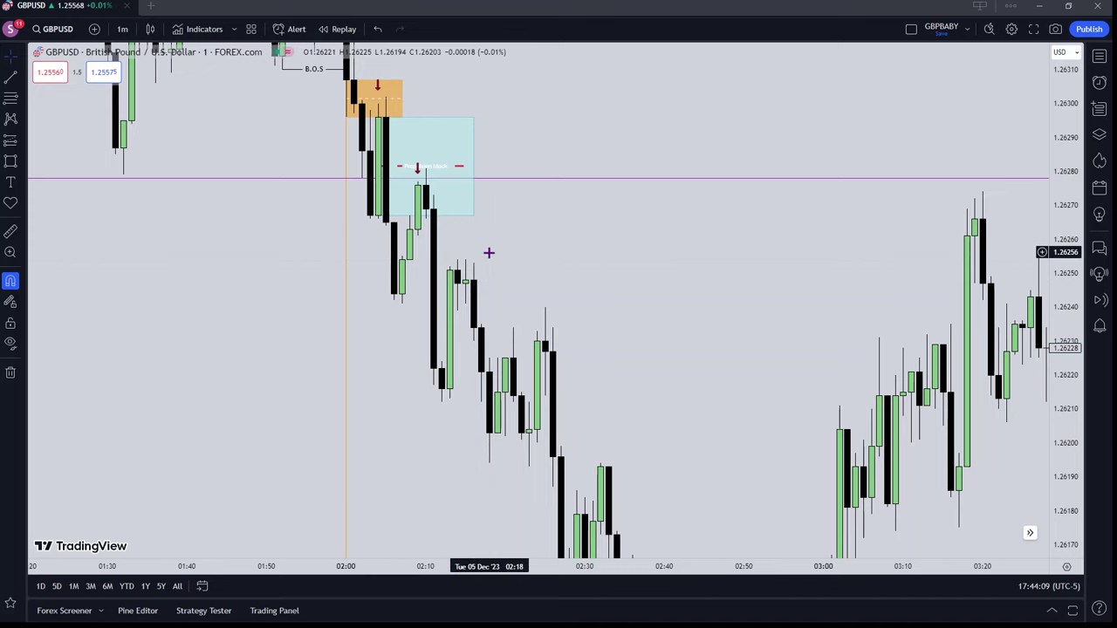
Draw a rectangle between 1.26261 and 1.26255 from 02:07 to 02:18, below the "Propulsion block" rectangle
left_click_drag(489, 252, 436, 252)
left_click(10, 161)
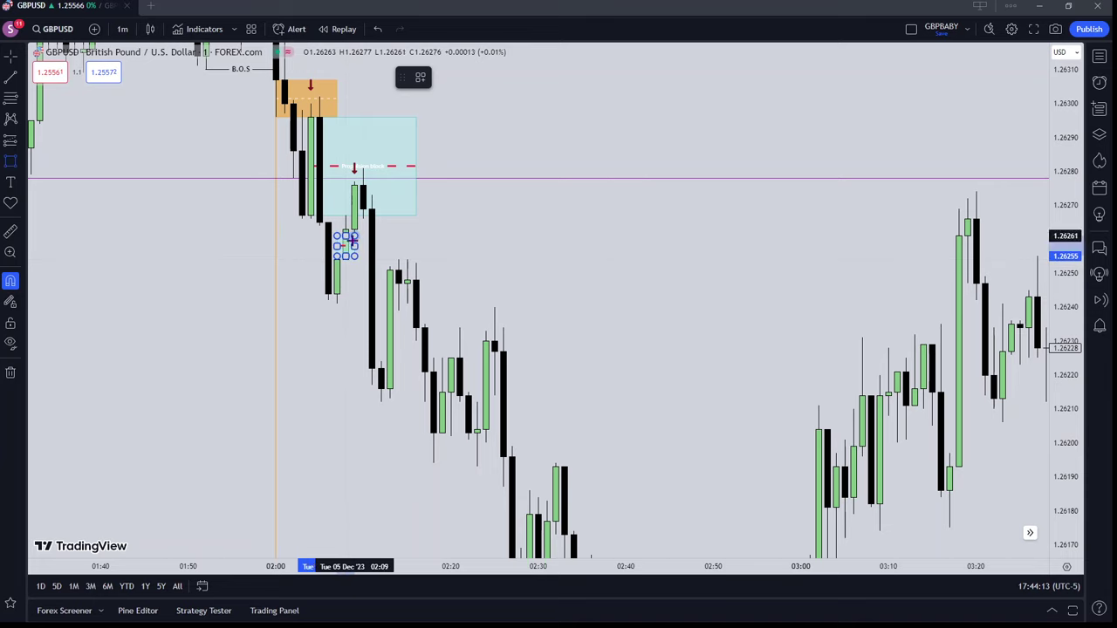
left_click(351, 238)
left_click_drag(355, 246, 434, 249)
Give the new 02:07 to 02:18 rectangle a green-teal background and a matching green-teal border
left_click(464, 77)
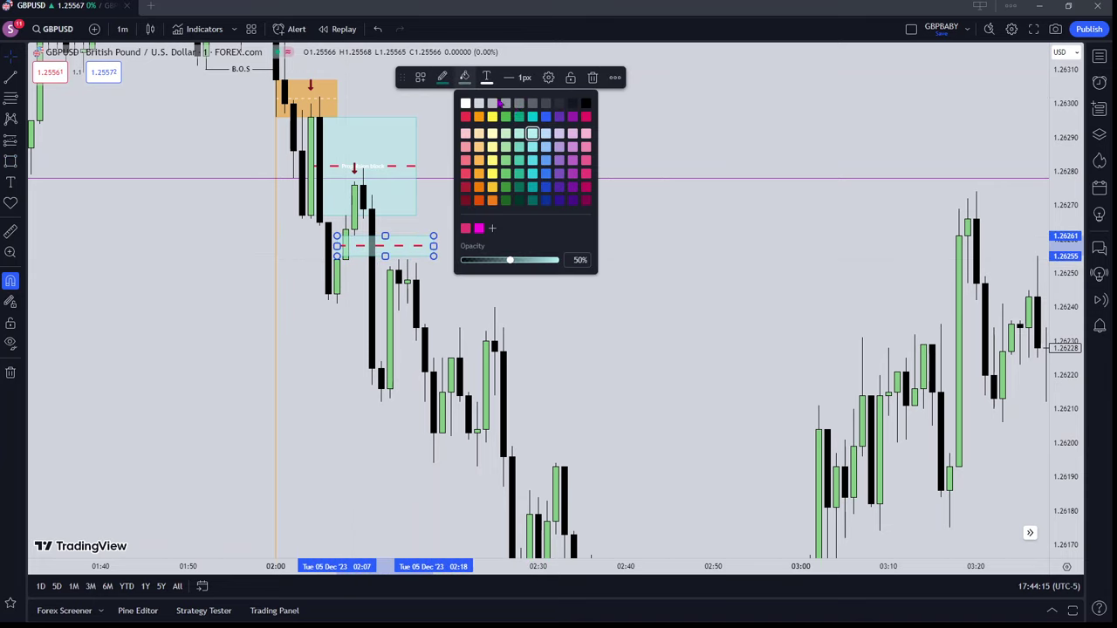
left_click(533, 117)
left_click(443, 77)
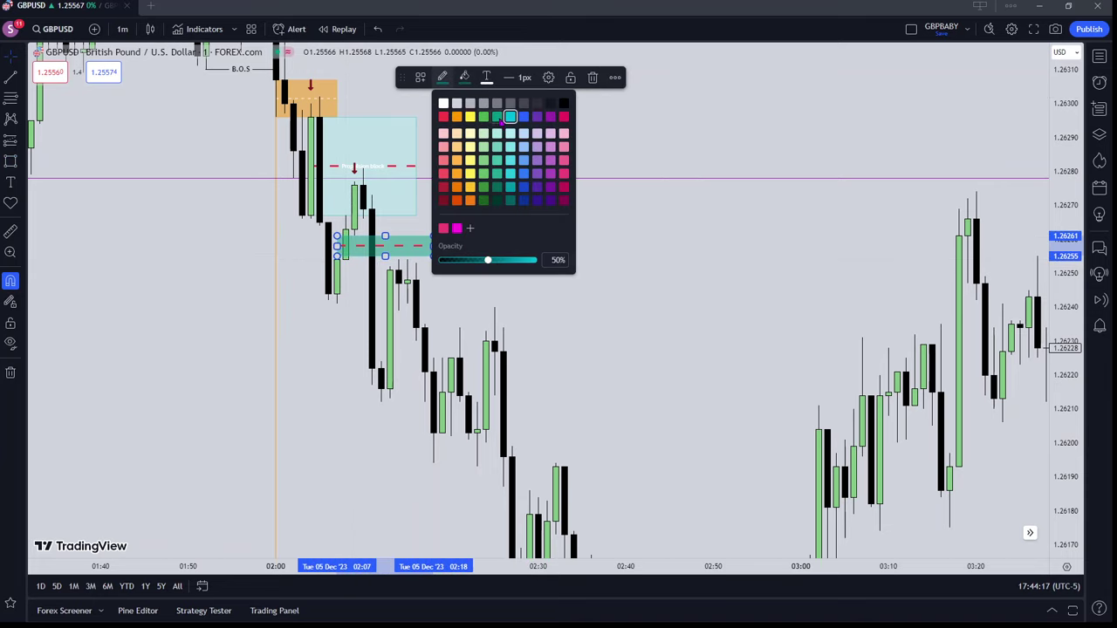
left_click(503, 120)
Add the text "IFVG" to the green-teal rectangle
left_click(548, 77)
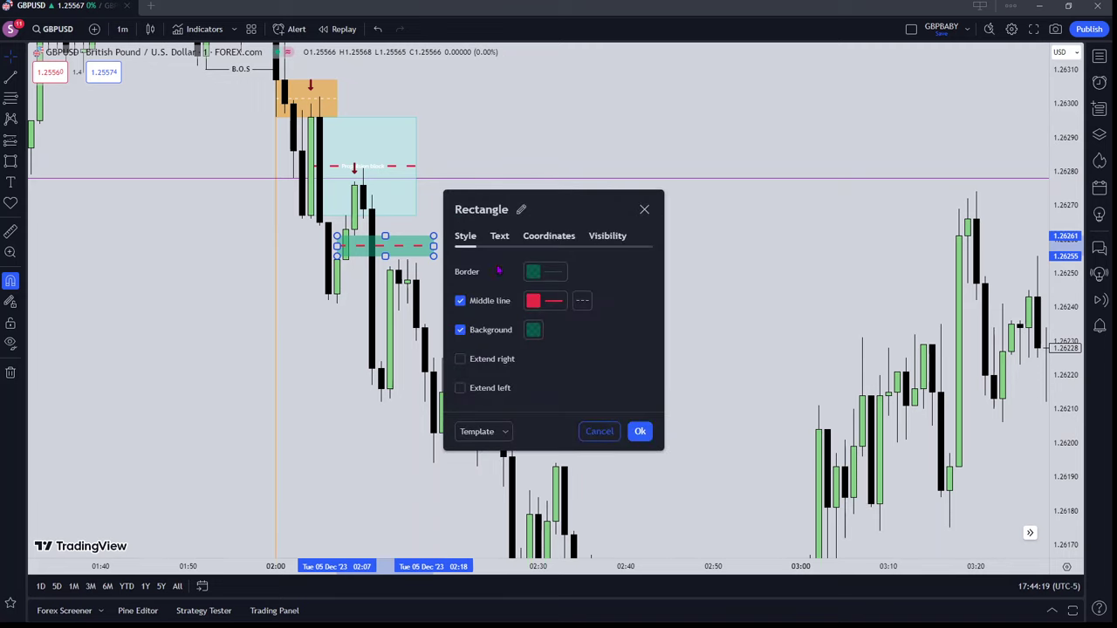
left_click(501, 238)
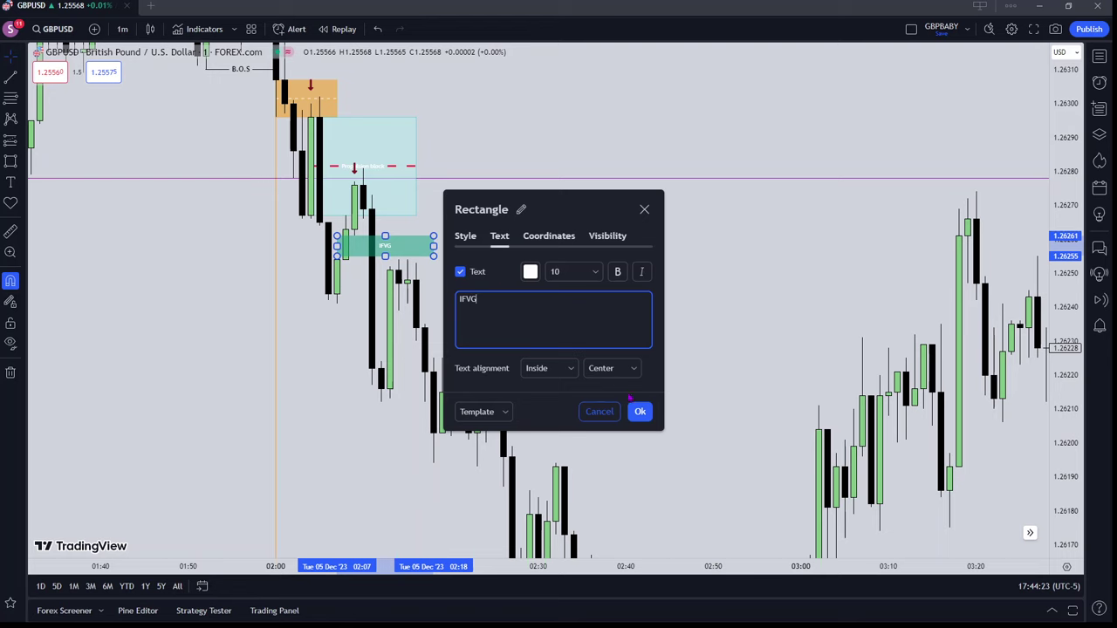
left_click(640, 411)
scroll(628, 374, "left", 3)
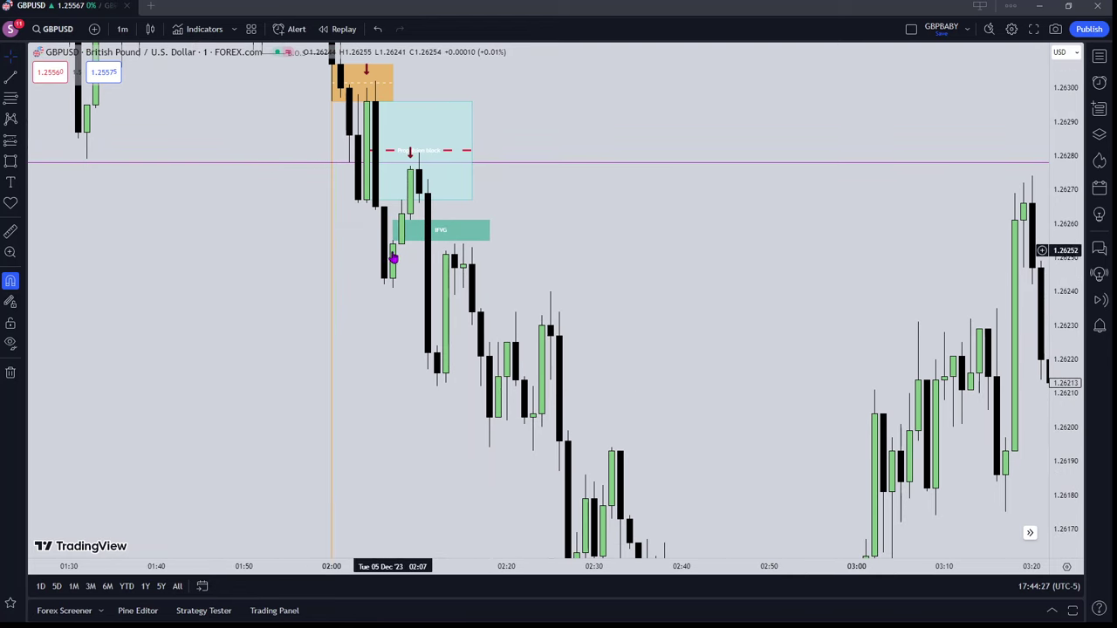
Compare the 4 December lows with the low of the sell-off after 02:00, and return to the annotated setup
scroll(454, 261, "down", 5)
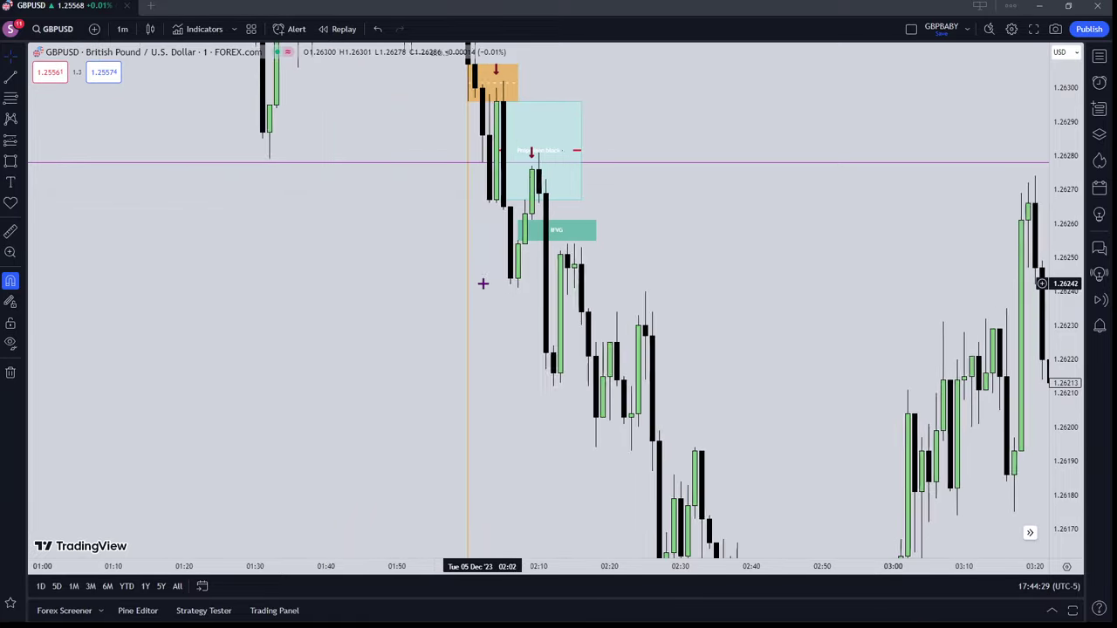
scroll(829, 445, "down", 10)
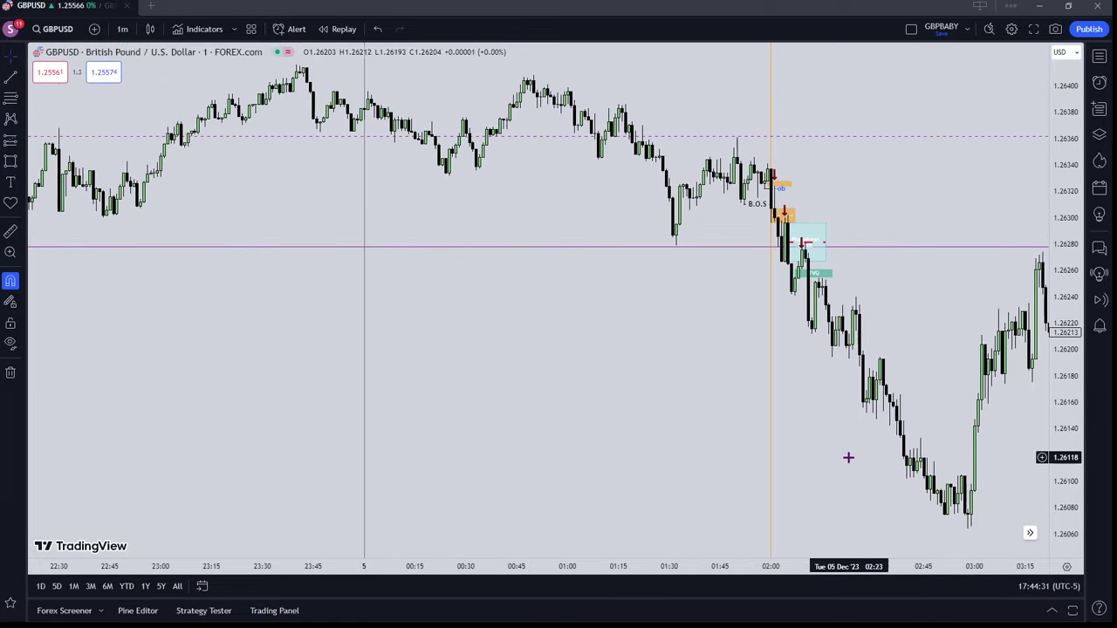
left_click_drag(806, 437, 666, 323)
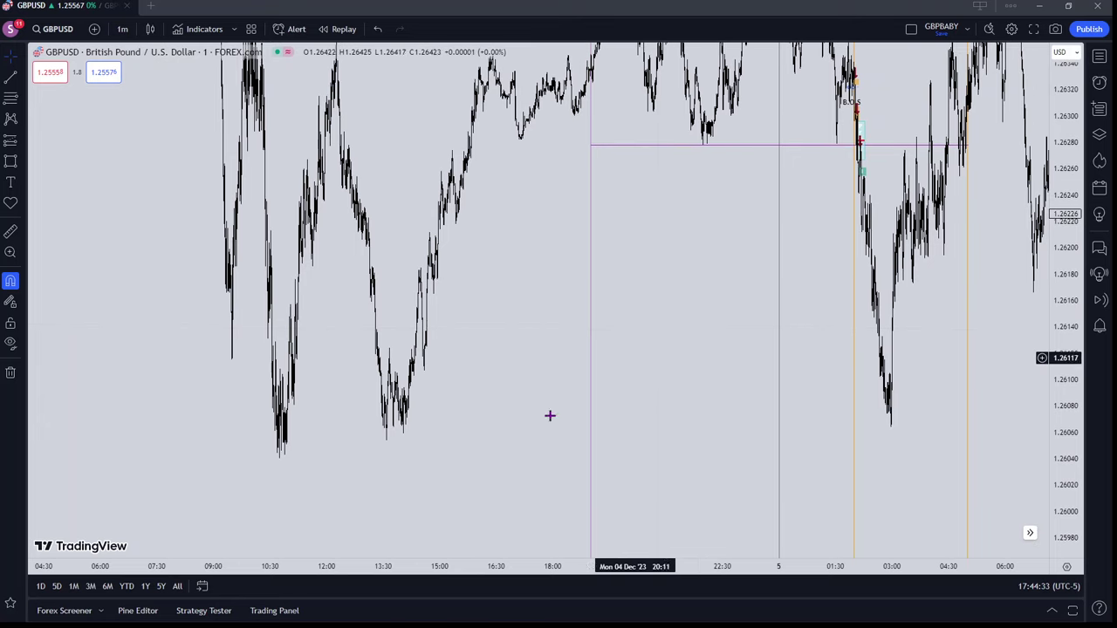
scroll(413, 439, "up", 1)
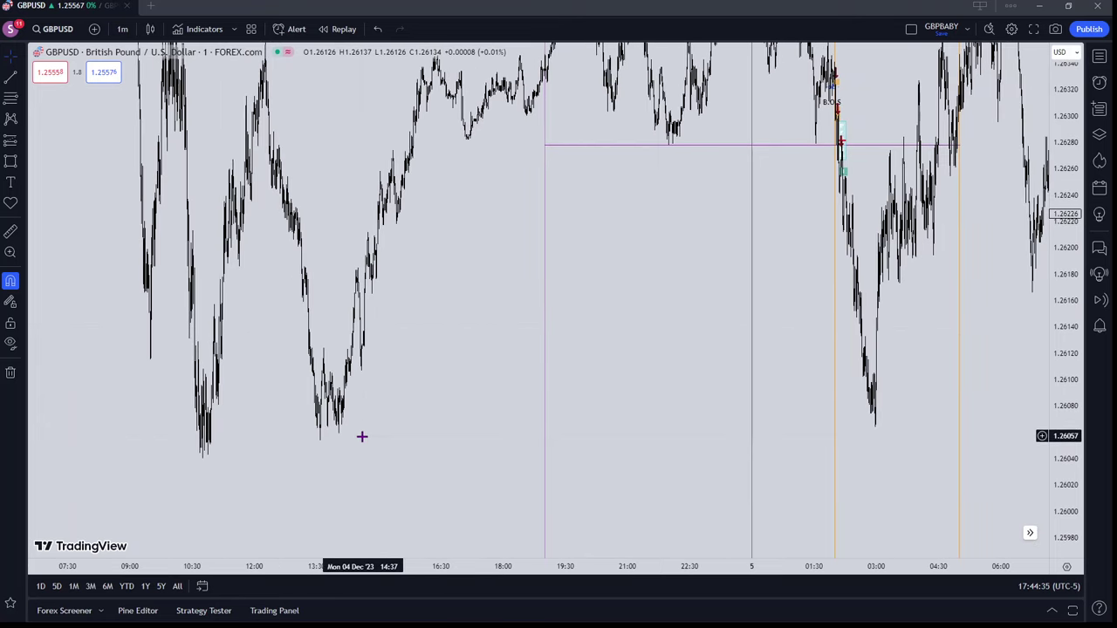
scroll(362, 442, "up", 1)
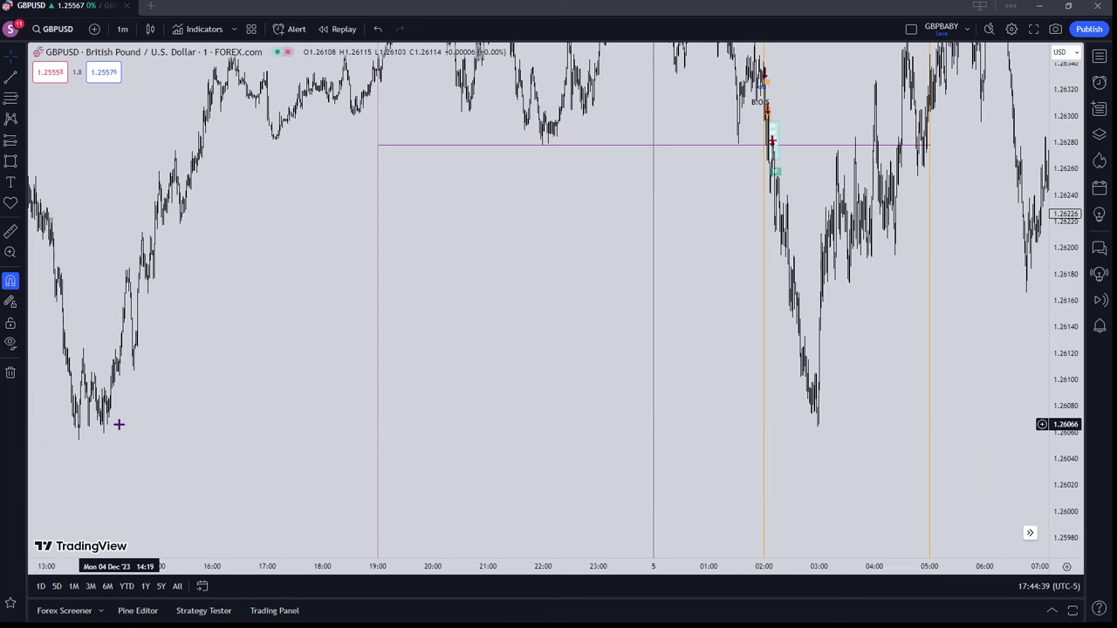
scroll(242, 416, "up", 3)
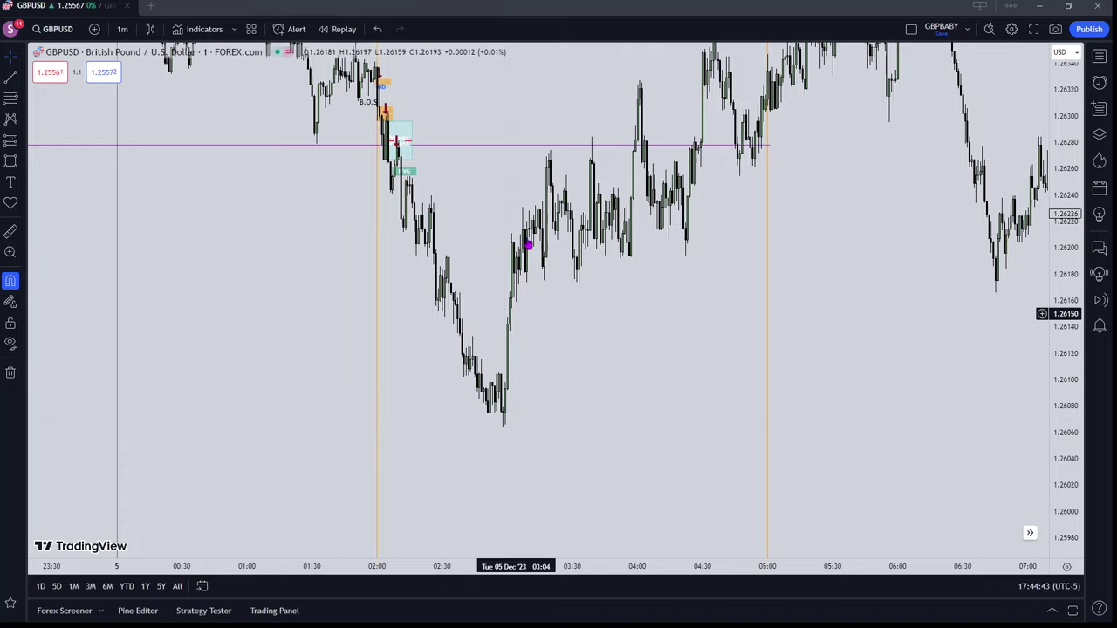
left_click_drag(582, 342, 882, 398)
left_click_drag(600, 386, 811, 475)
scroll(783, 465, "up", 5)
scroll(782, 465, "up", 5)
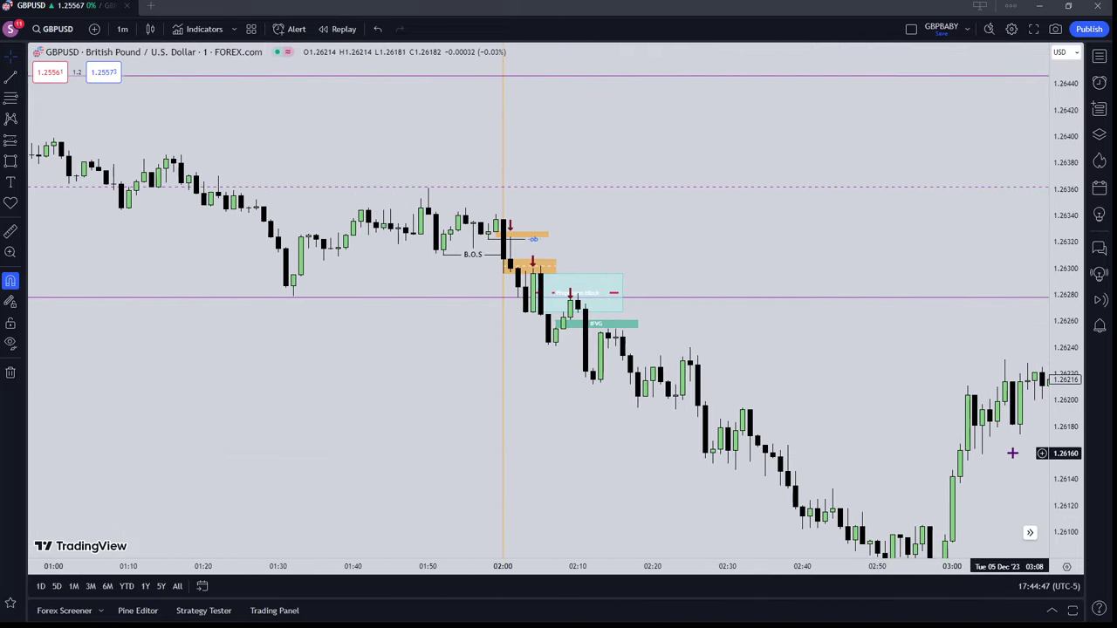
Extend the start of the "IFVG" rectangle back to about 02:04
left_click_drag(767, 400, 602, 255)
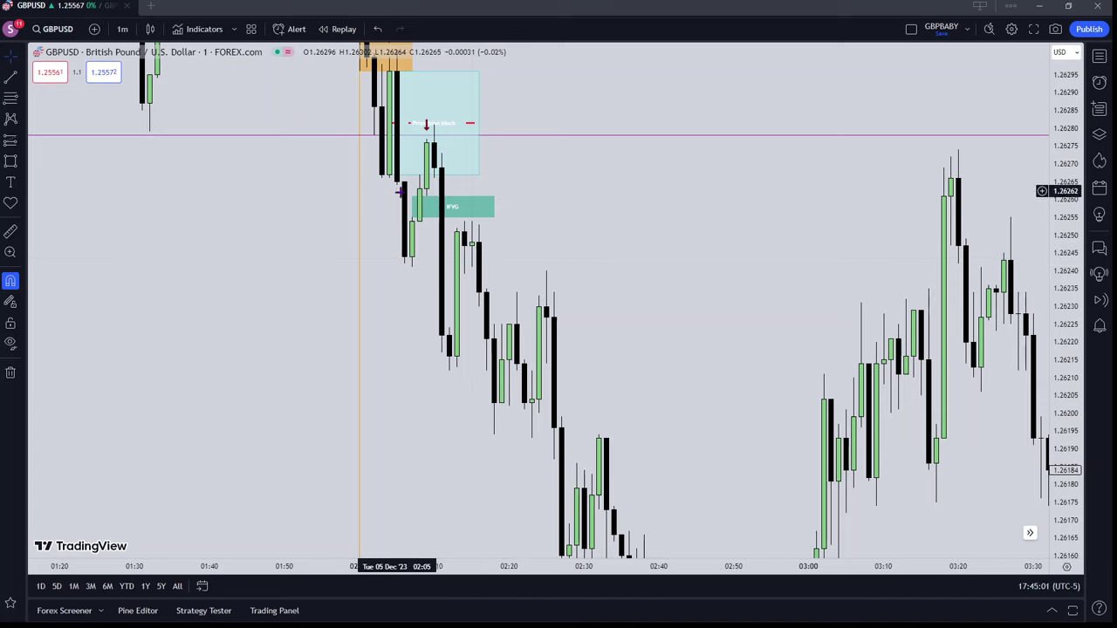
left_click_drag(412, 203, 388, 202)
left_click_drag(530, 246, 507, 241)
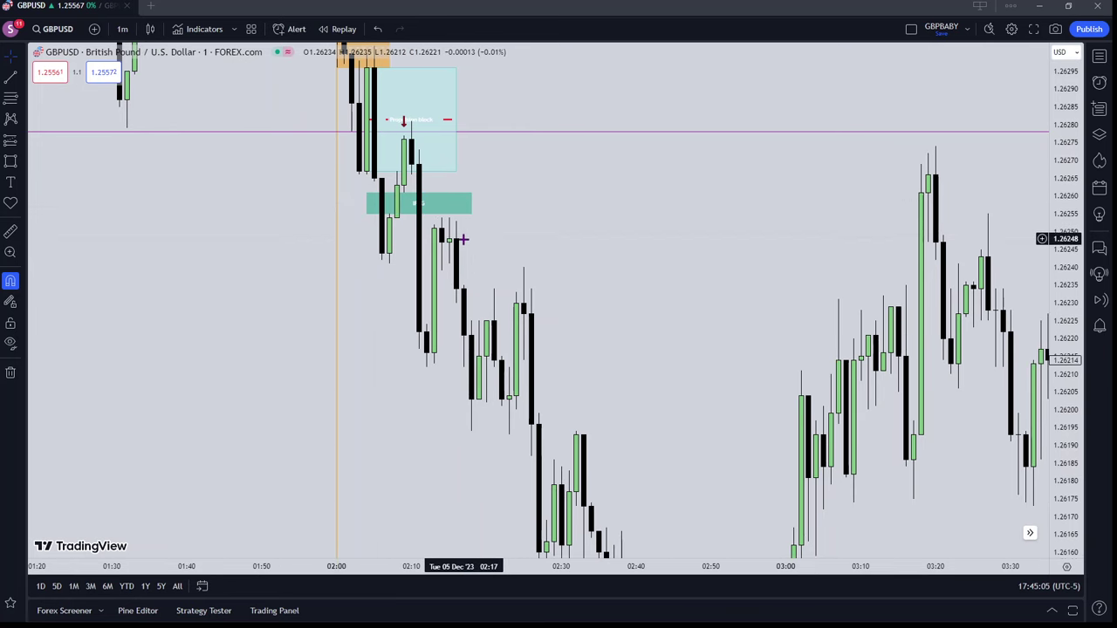
Draw a rectangle between 1.26241 and 1.26235 from 02:15 to 02:28, below the "IFVG" rectangle
left_click(11, 161)
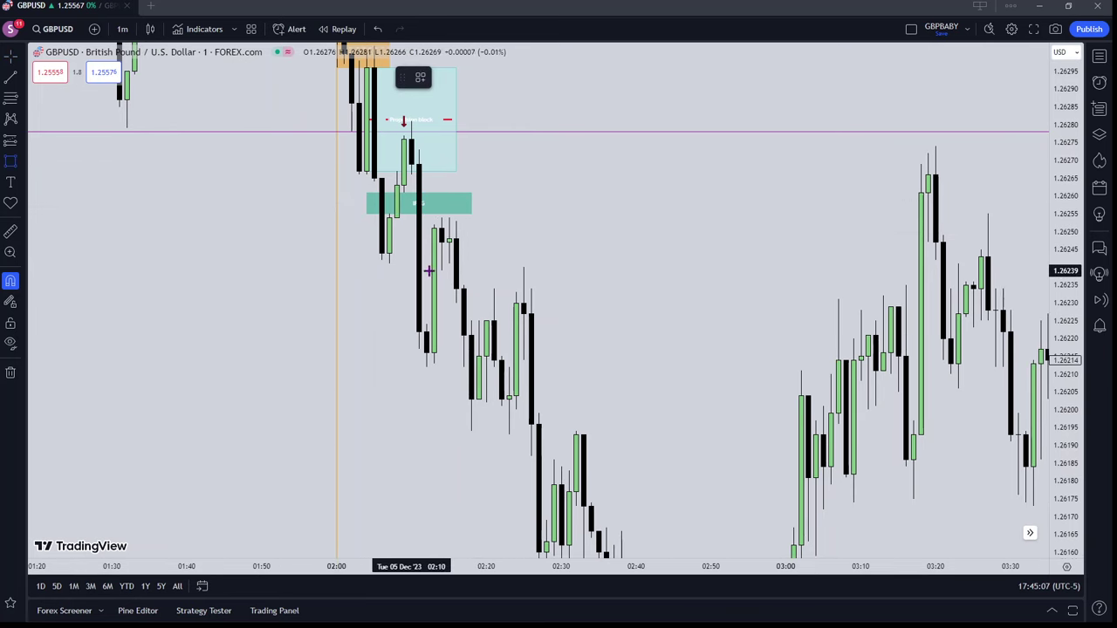
left_click_drag(451, 265, 546, 286)
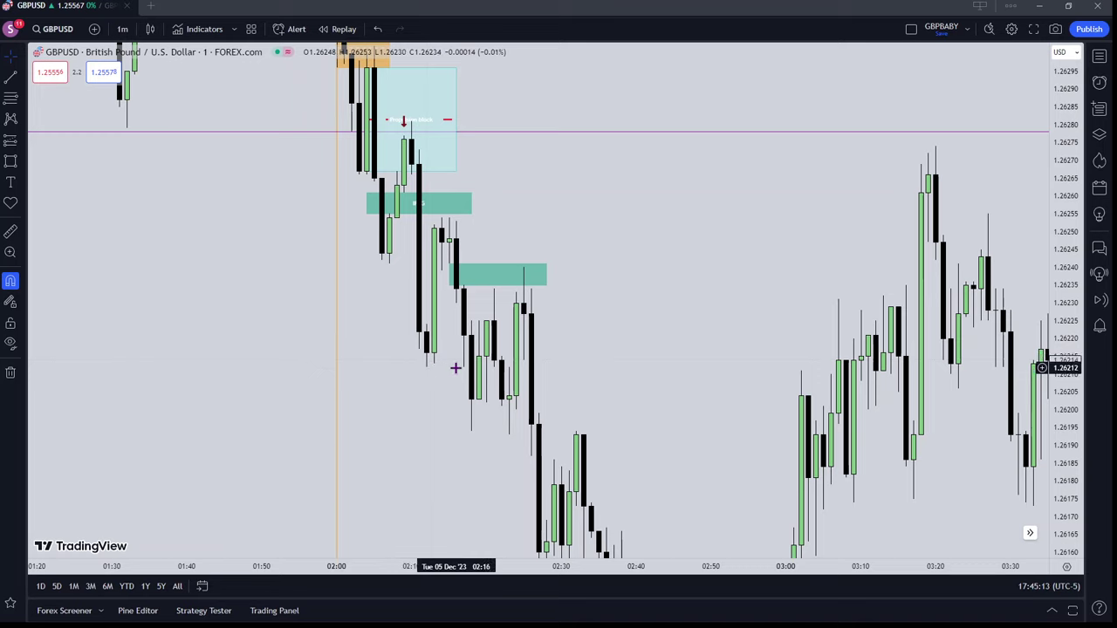
left_click(482, 288)
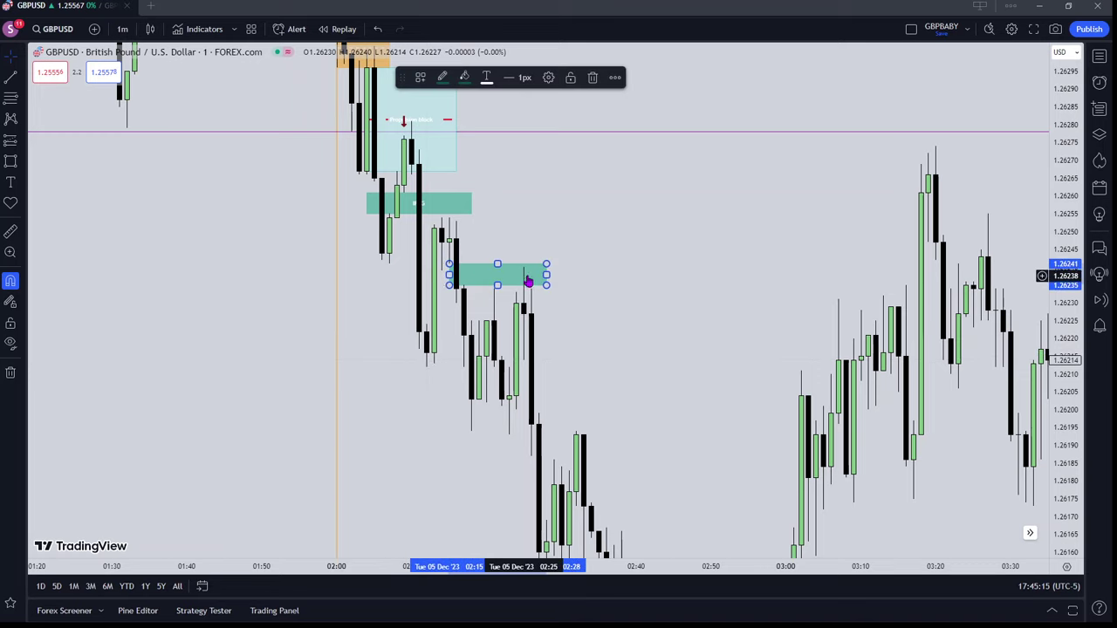
Give the 02:15 to 02:28 rectangle an orange background and border, and label it "fvg"
left_click(465, 76)
left_click(479, 117)
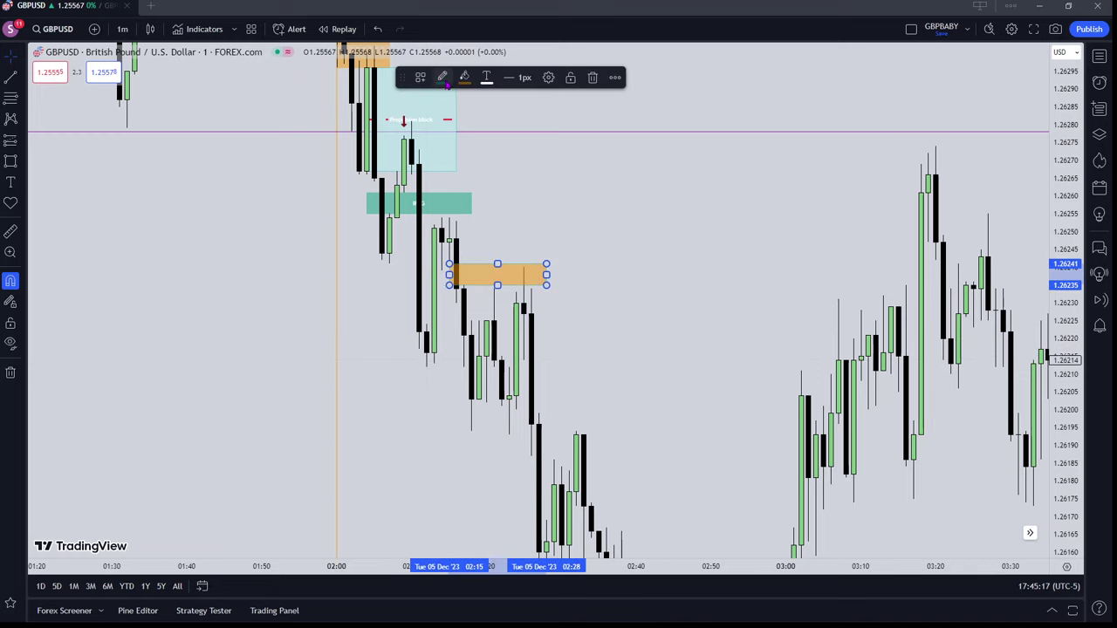
left_click(443, 76)
left_click(457, 117)
left_click(548, 78)
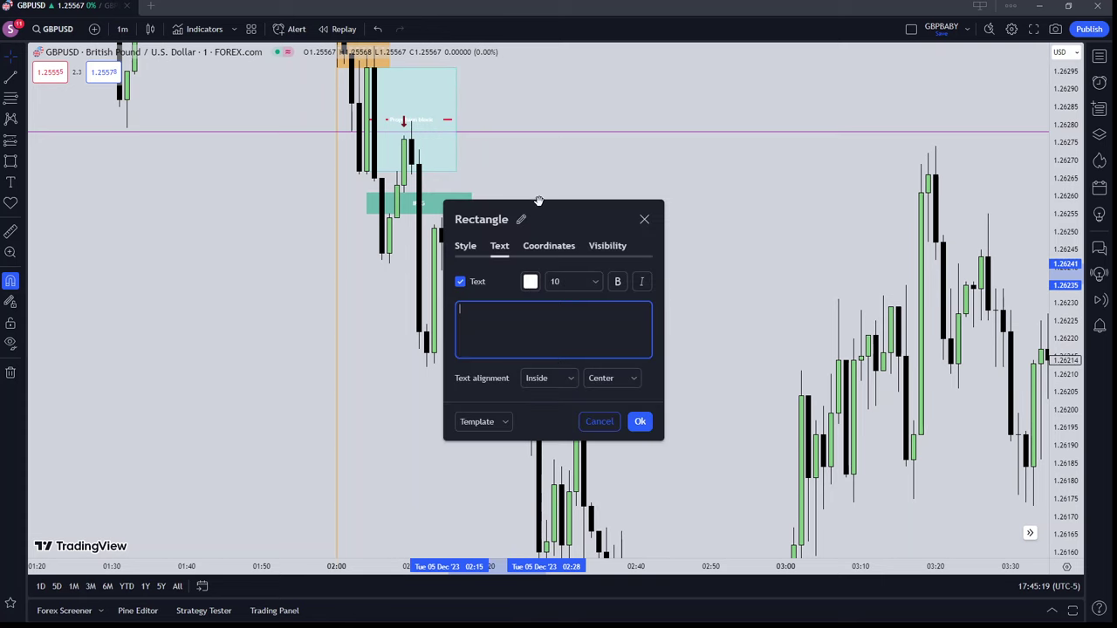
left_click(641, 419)
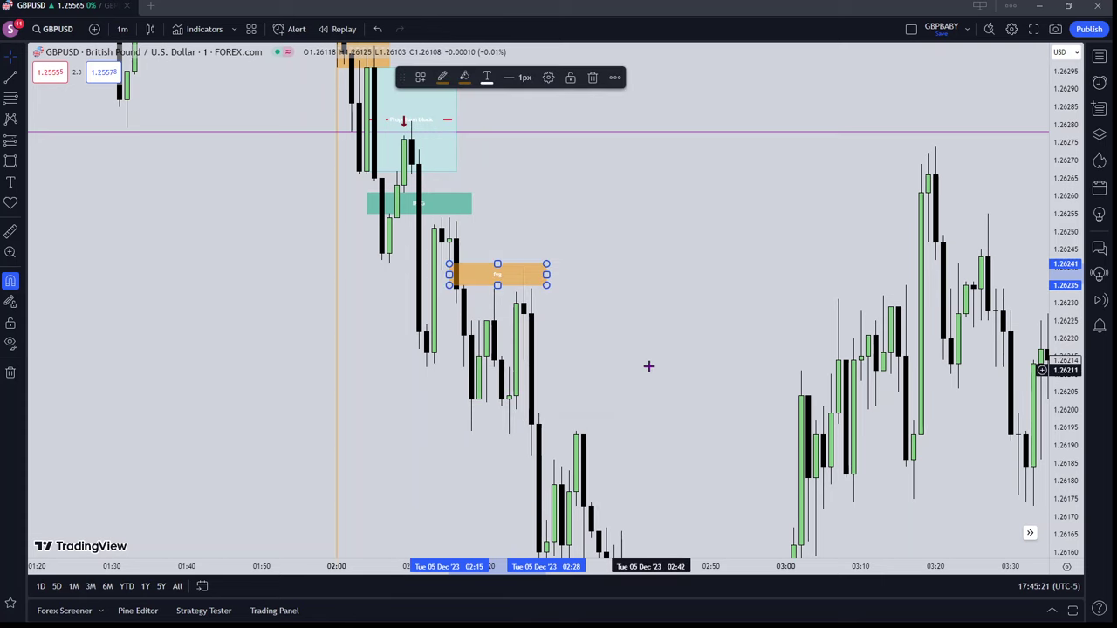
Copy the down arrow from the "Propulsion block" rectangle to about 02:26 at 1.26244, just above the orange "fvg" rectangle
left_click_drag(648, 366, 637, 430)
mouse_move(393, 186)
left_mouse_down()
mouse_move(543, 301)
mouse_move(525, 317)
left_mouse_up()
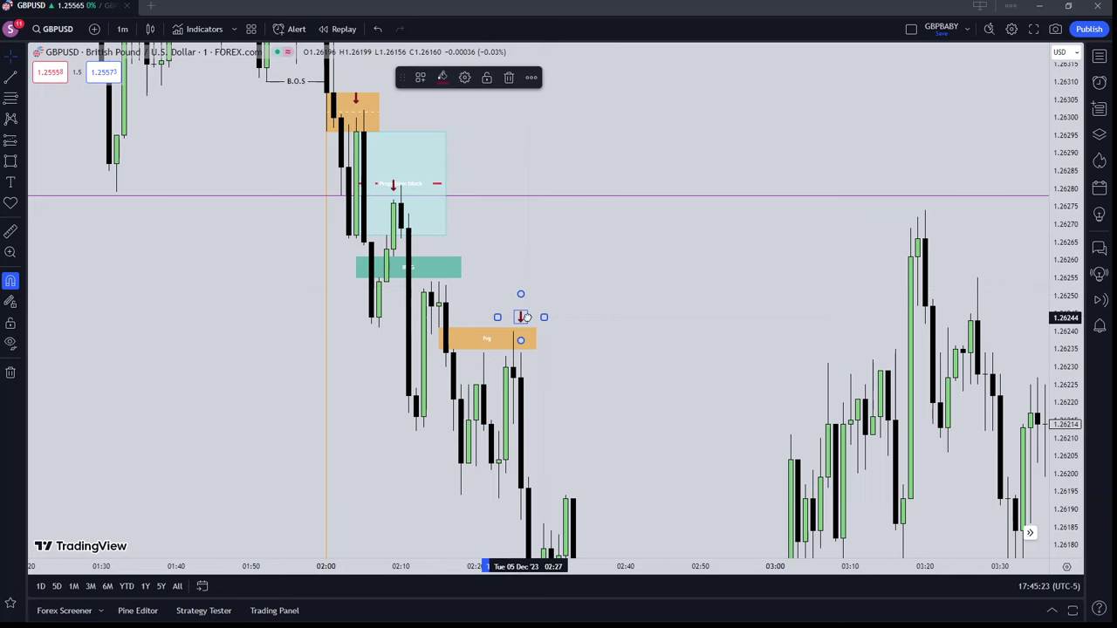
Draw a thin solid red horizontal line at about 1.26239 from 02:14 to 02:26 across the orange "fvg" rectangle
left_click(591, 306)
left_click_drag(591, 306, 561, 267)
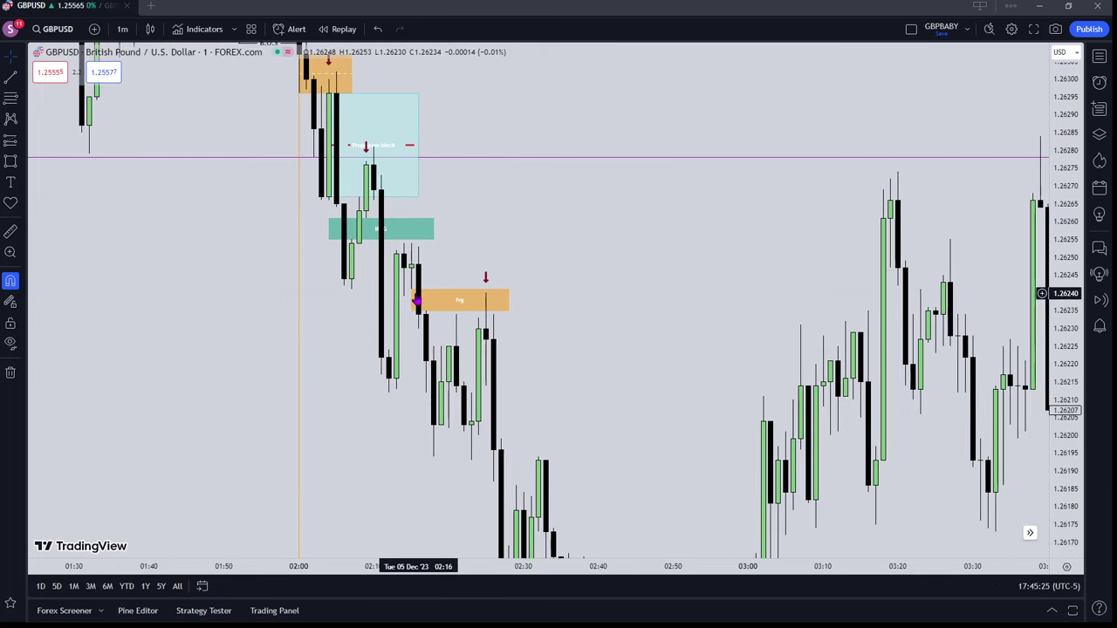
left_click(10, 77)
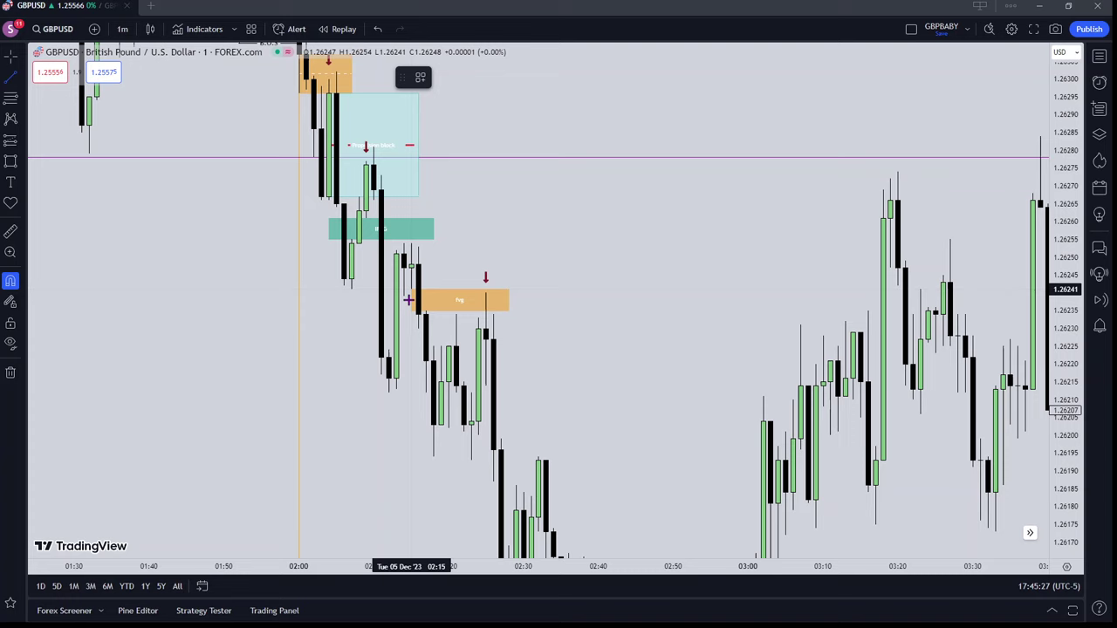
left_click(494, 301)
left_click(506, 77)
left_click(521, 102)
left_click(576, 248)
left_click_drag(575, 249, 557, 232)
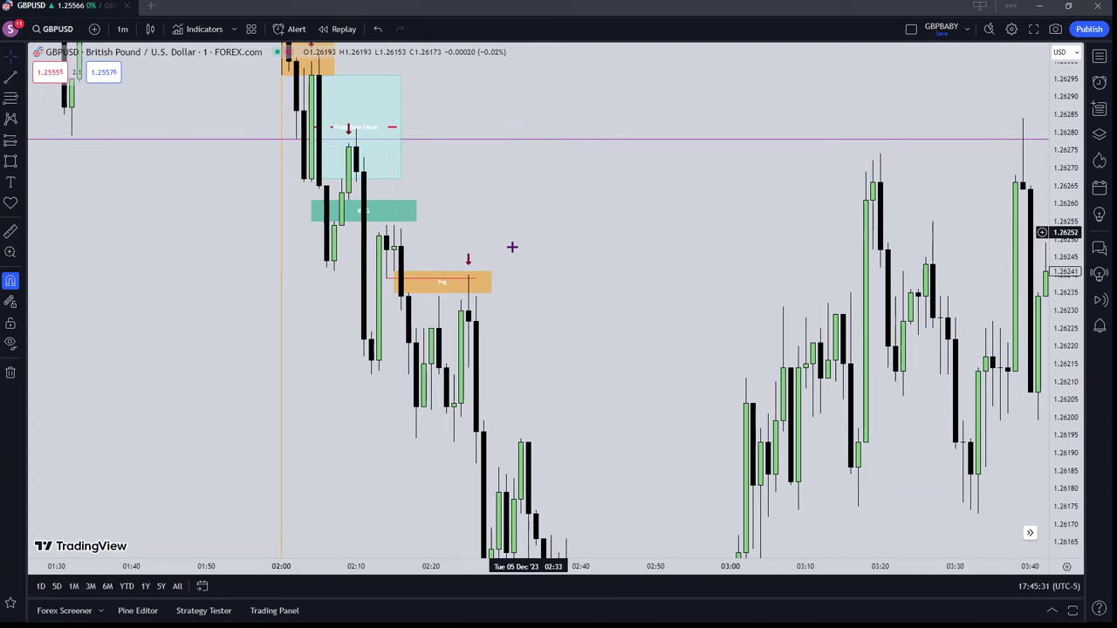
left_click(479, 277)
Draw a horizontal trend line at 1.26212 from 02:12 to 02:18 and label it "B.O.S" with the saved template
left_click_drag(534, 305, 517, 293)
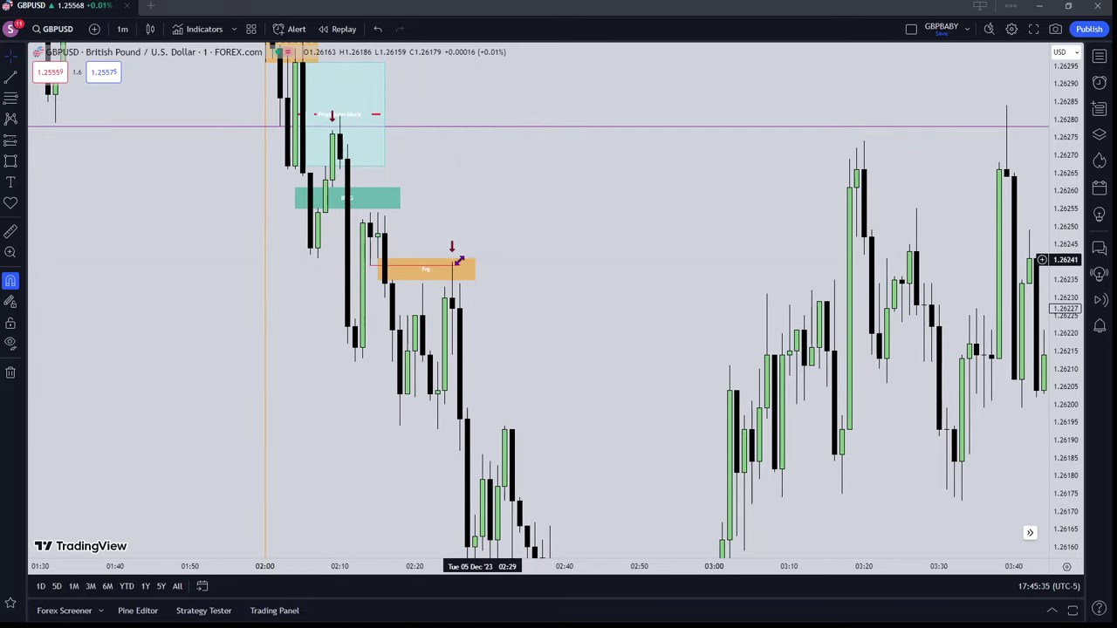
left_click_drag(523, 269, 505, 202)
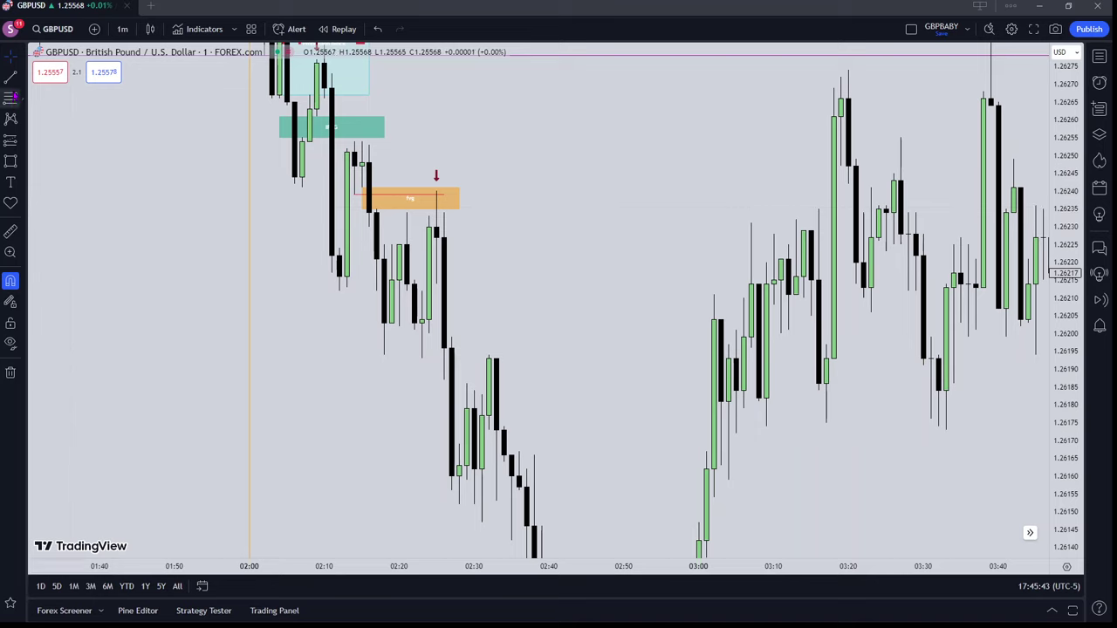
left_click(10, 76)
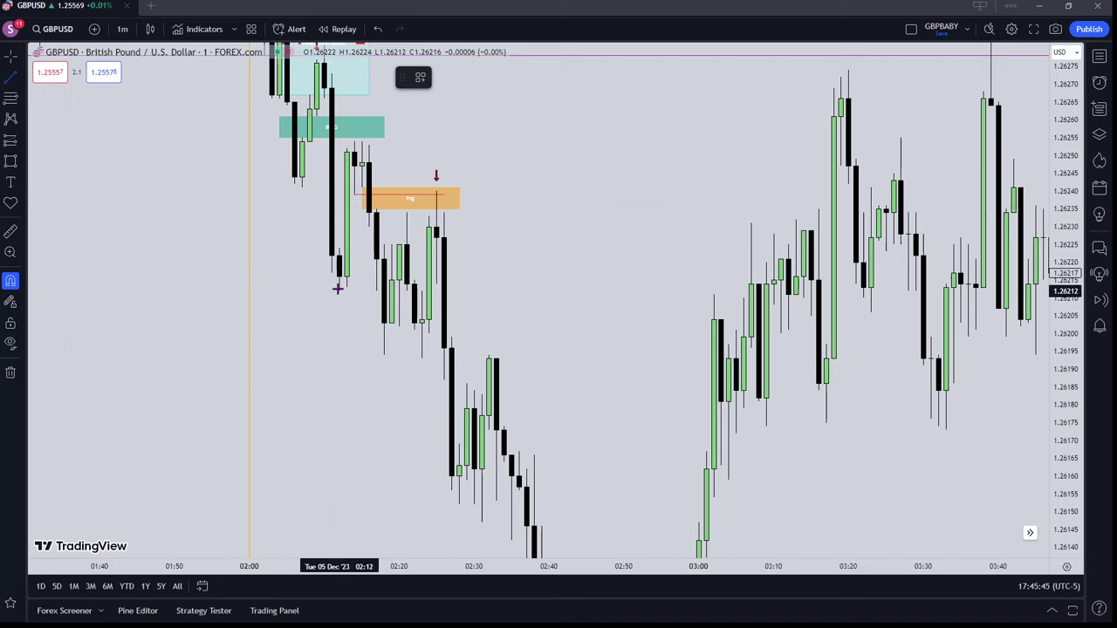
left_click(340, 290)
left_click(384, 290)
left_click(526, 77)
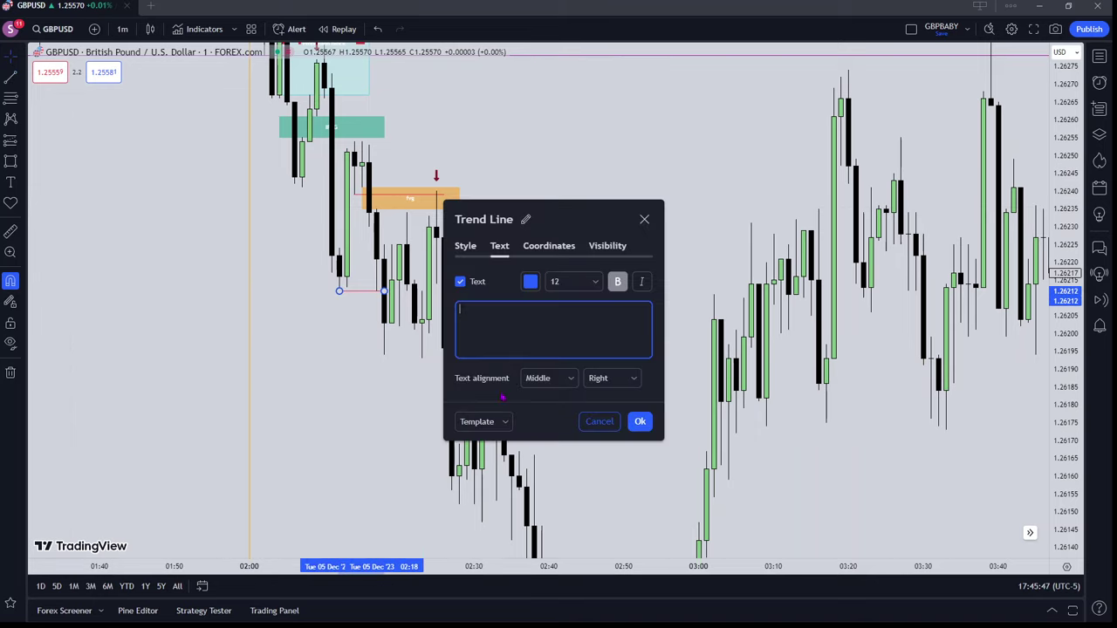
left_click(484, 421)
left_click(471, 476)
left_click(640, 421)
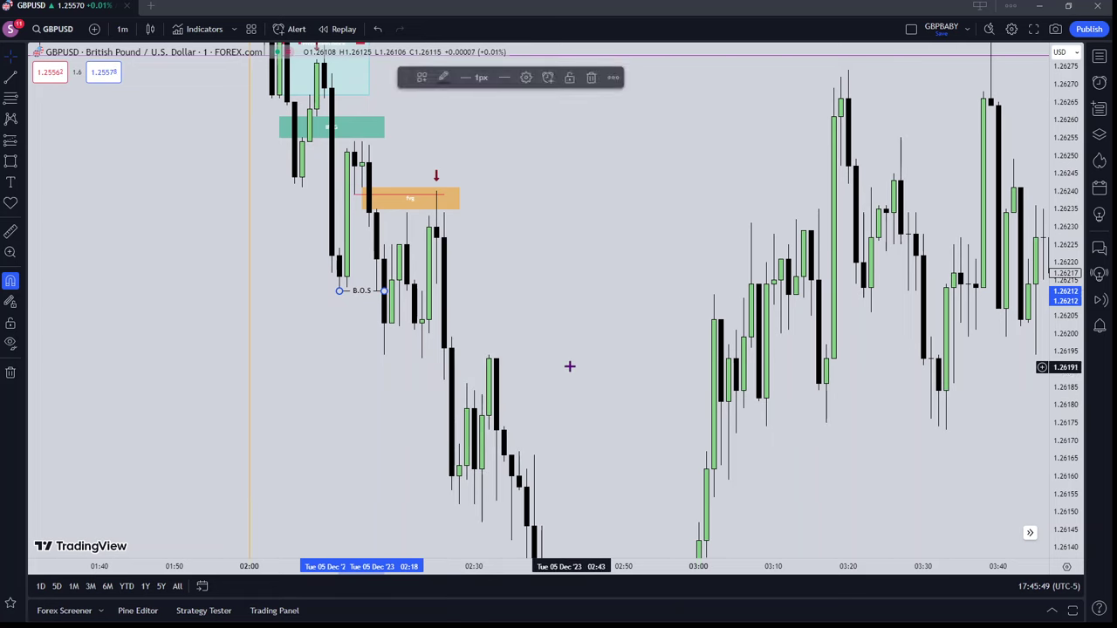
Draw an orange rectangle between about 1.26196 and 1.26187 from 02:26 to 02:35, below the "fvg" rectangle
left_click_drag(568, 366, 395, 238)
left_click(10, 161)
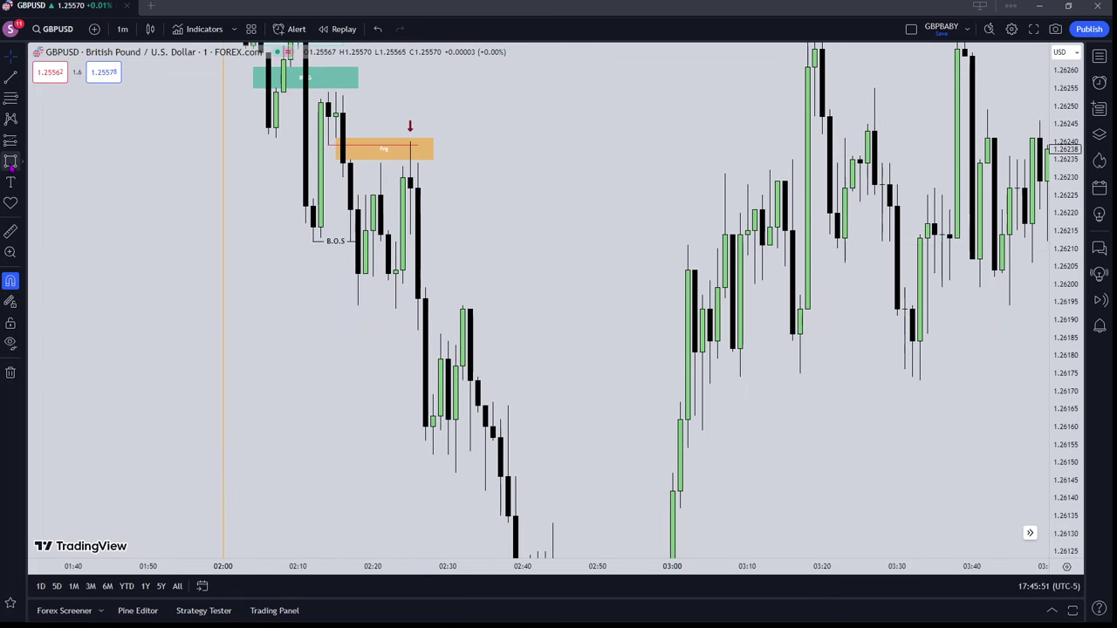
left_click(419, 325)
left_click_drag(418, 314, 485, 297)
left_click(486, 277)
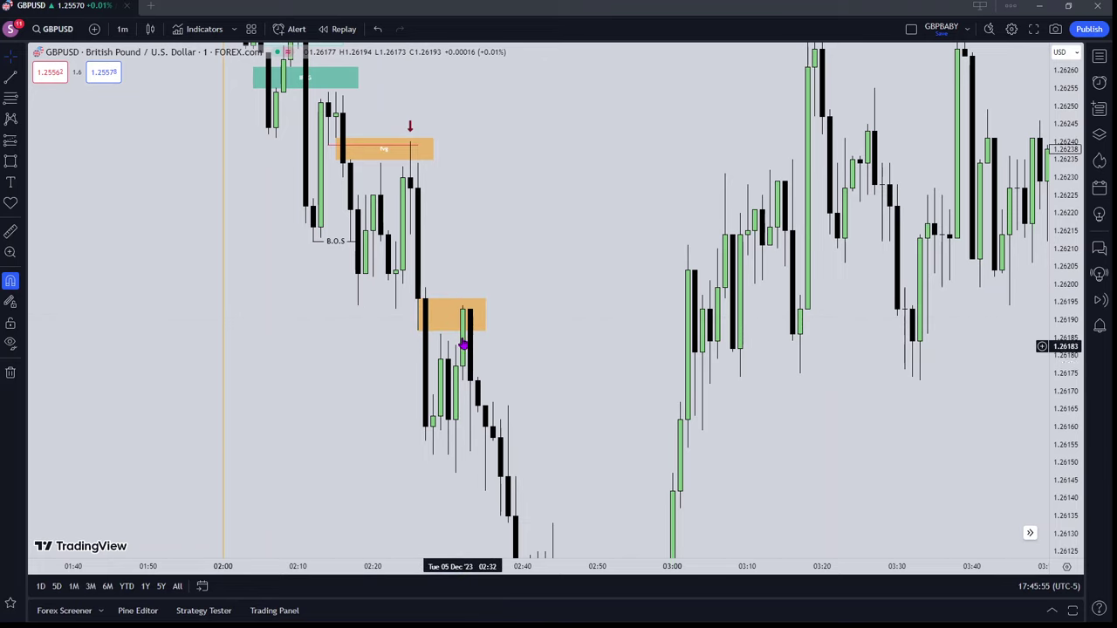
Raise the top edge of the orange 02:26 to 02:35 rectangle to 1.26199
left_click(428, 302)
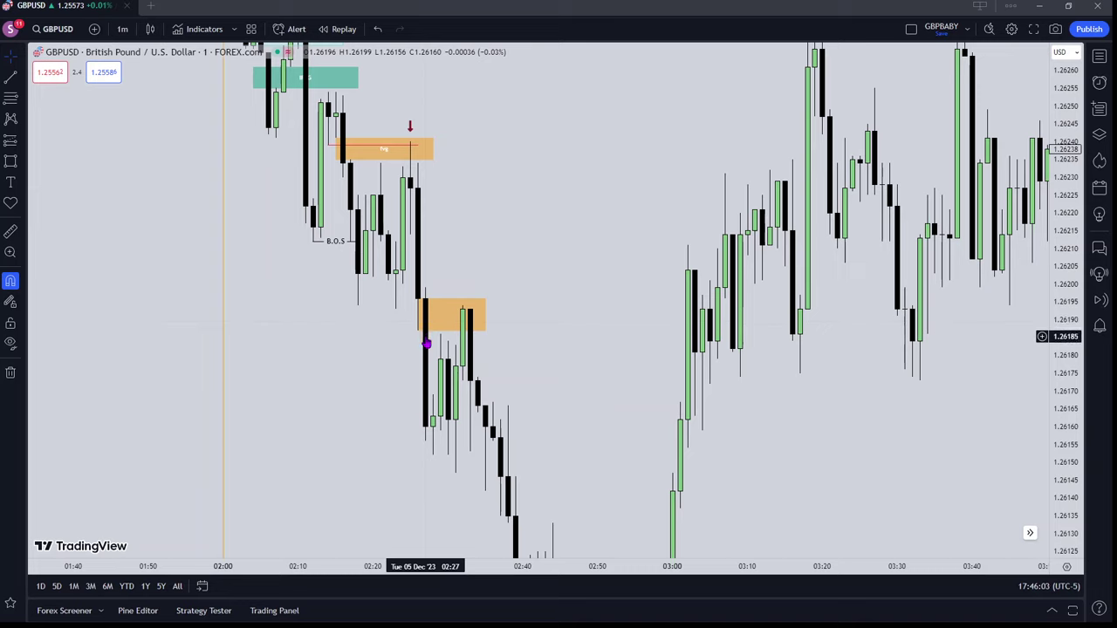
left_click(419, 299)
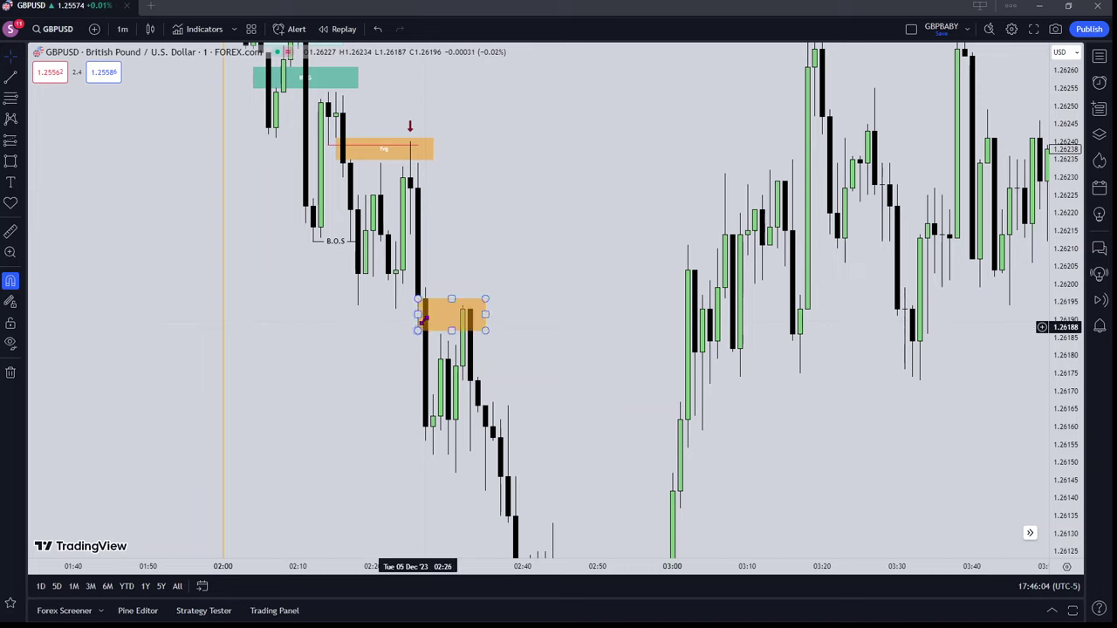
left_click_drag(448, 302, 411, 291)
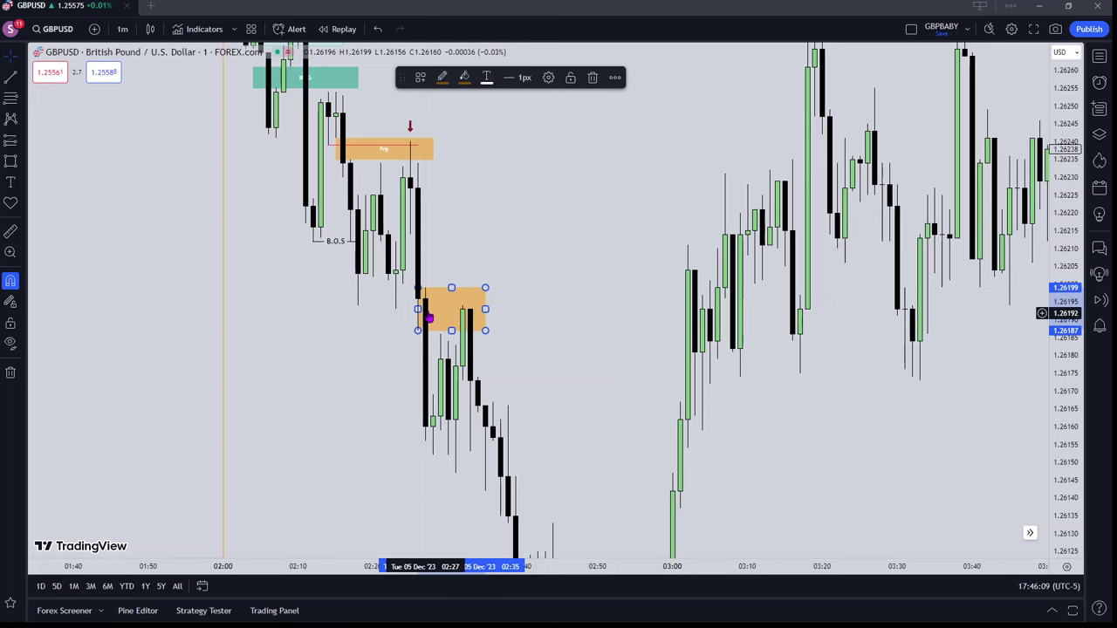
mouse_move(427, 295)
left_mouse_down()
mouse_move(425, 348)
mouse_move(448, 330)
mouse_move(418, 335)
left_mouse_up()
Show the dashed red middle line in the 02:26 to 02:35 rectangle and copy the down arrow into it at about 02:32
left_click(548, 78)
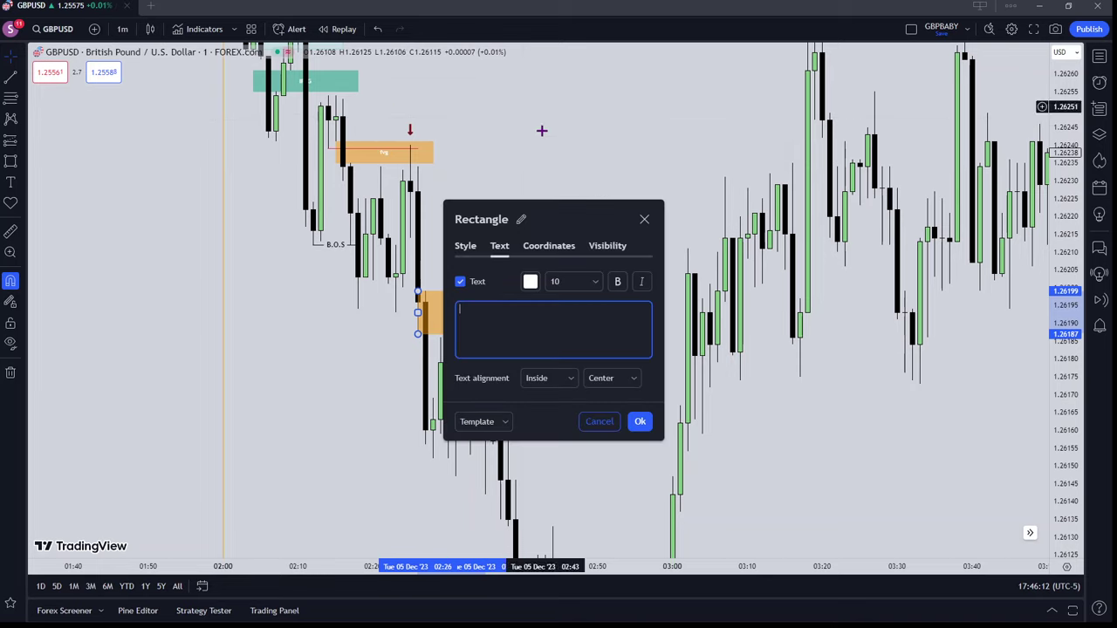
left_click(466, 246)
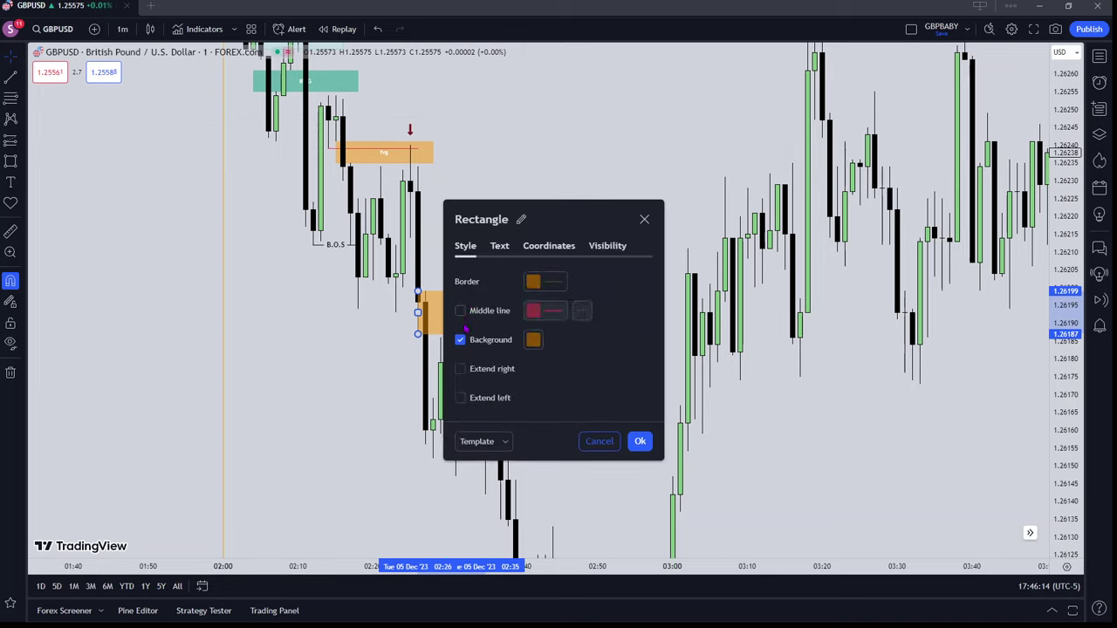
left_click(638, 442)
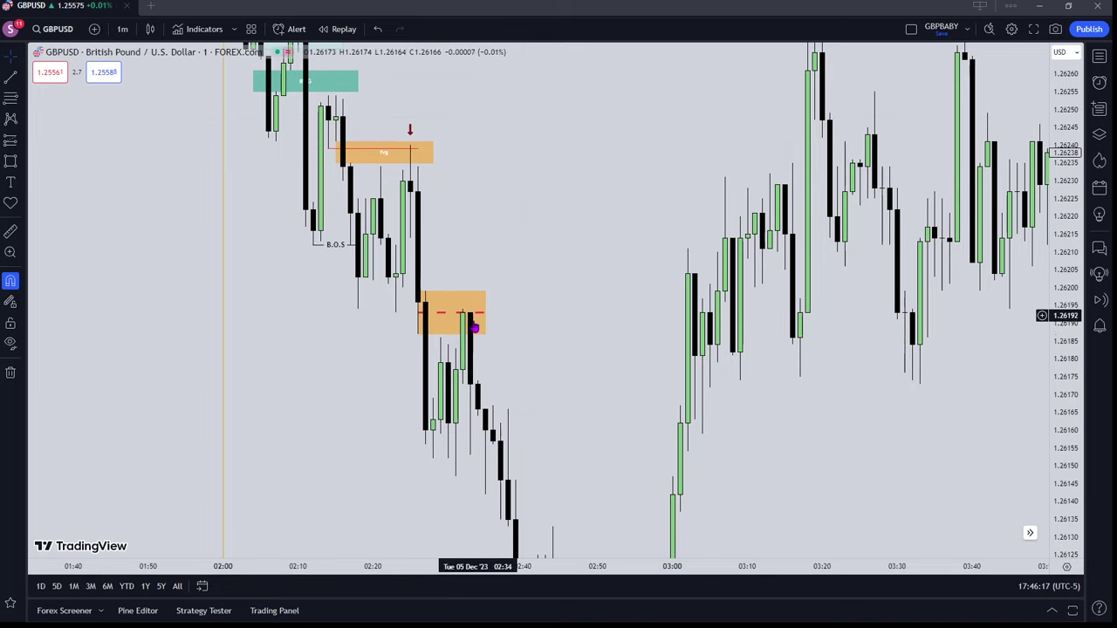
mouse_move(414, 133)
left_mouse_down()
mouse_move(485, 204)
mouse_move(467, 289)
mouse_move(475, 294)
left_mouse_up()
left_click(517, 268)
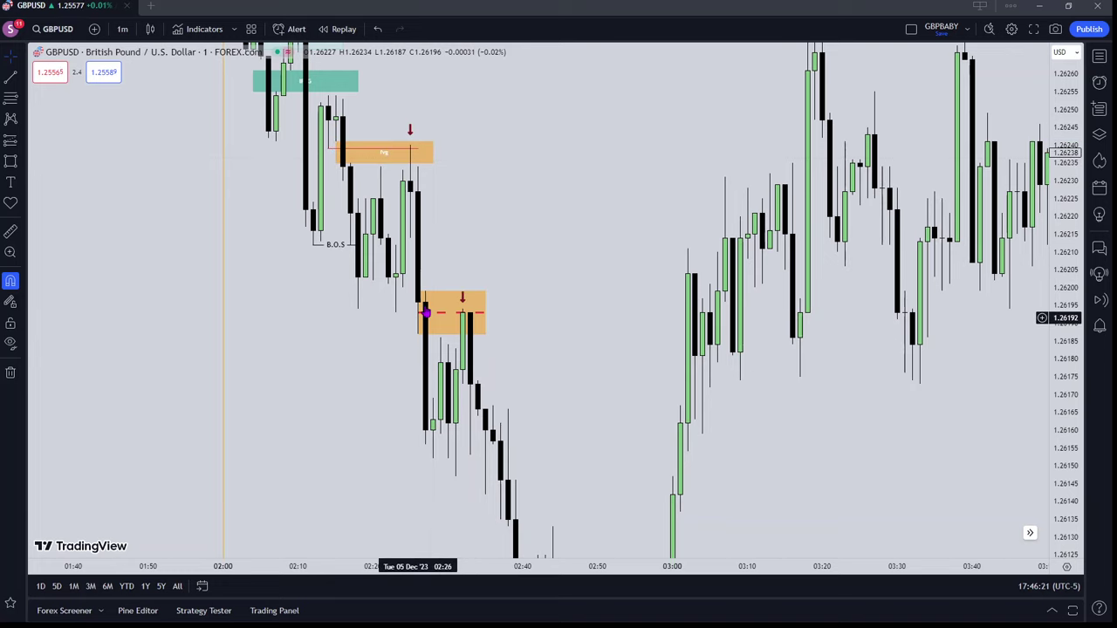
Examine the 02:26 to 02:35 rectangle with its middle line and the price decline that follows it
left_click(426, 312)
scroll(431, 304, "up", 2)
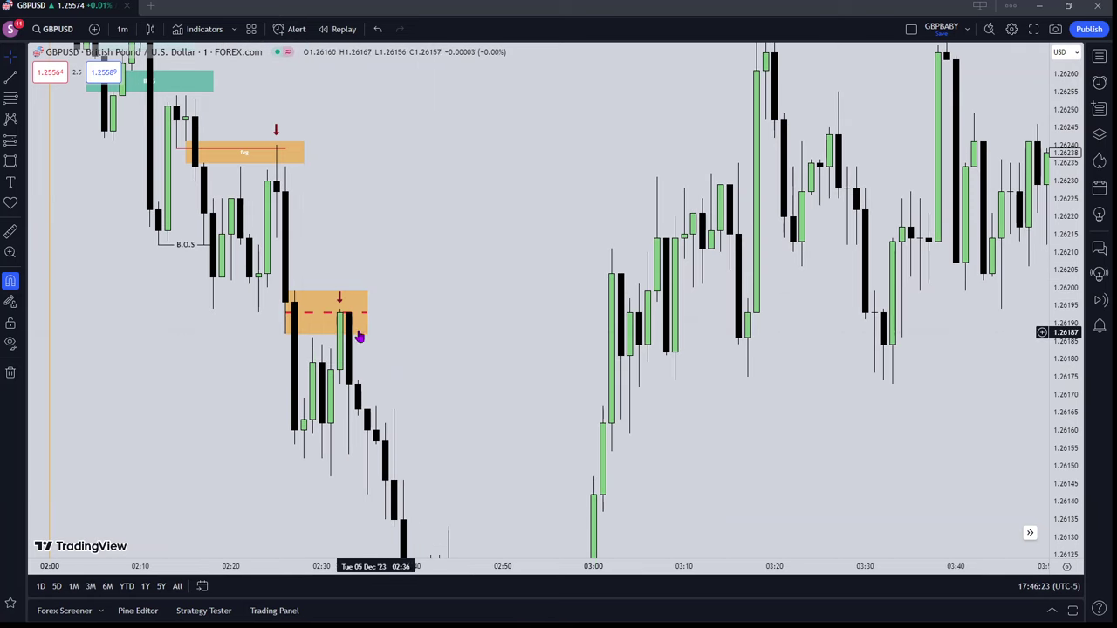
left_click(287, 330)
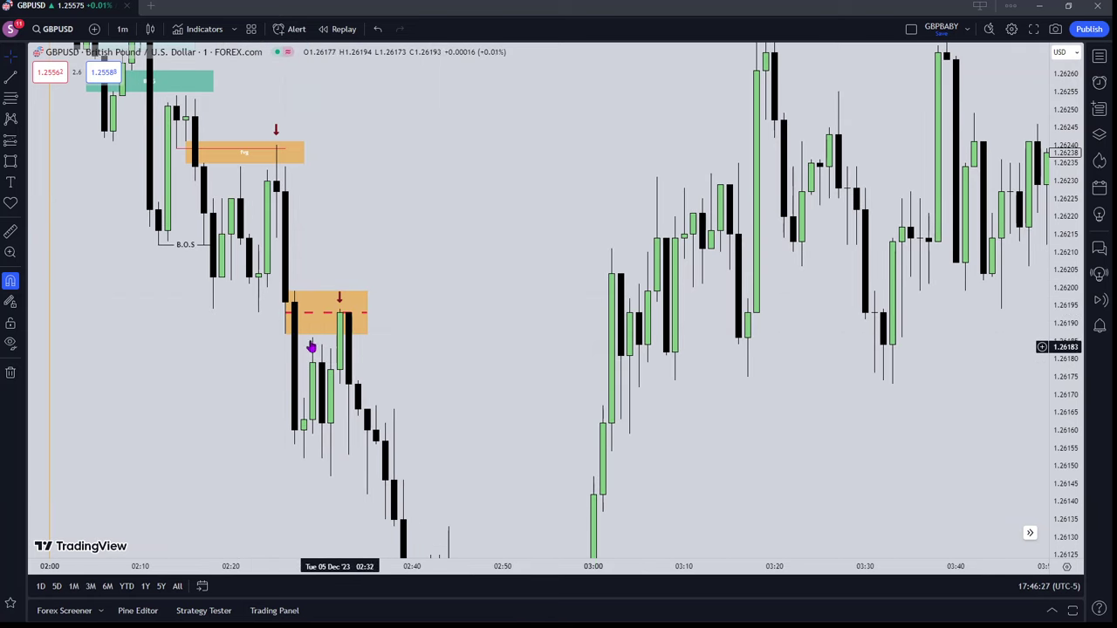
left_click(285, 312)
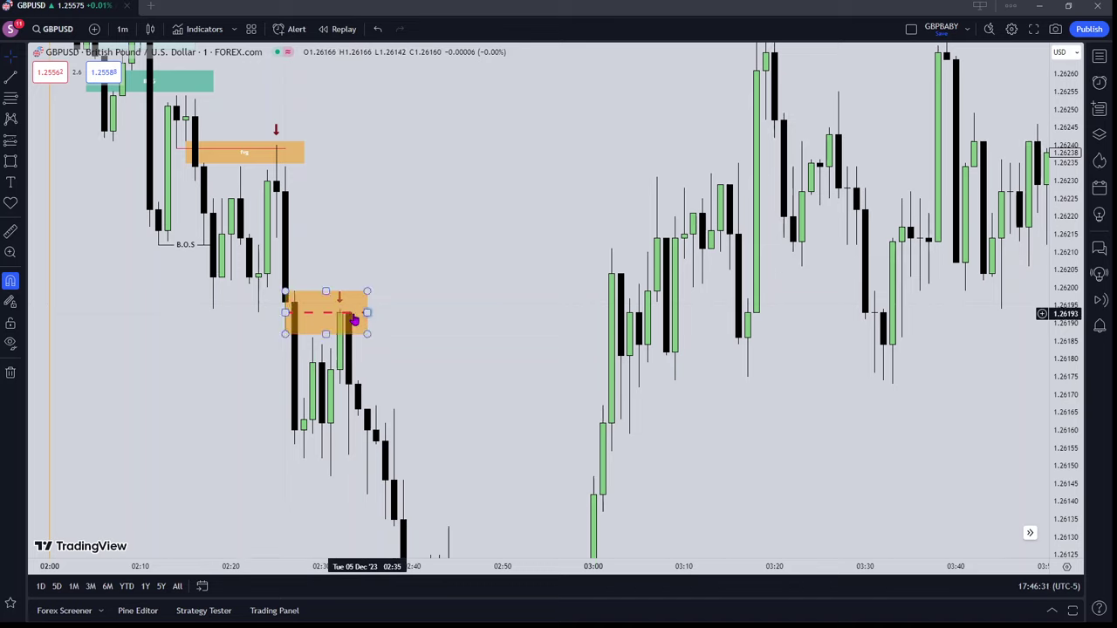
left_click(293, 316)
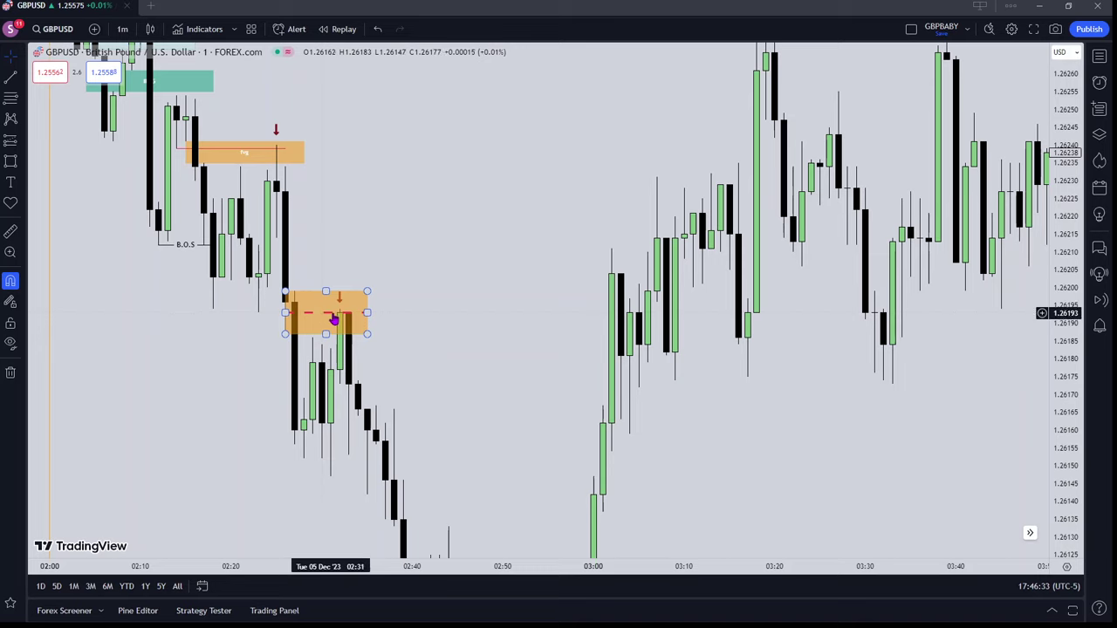
left_click(284, 293)
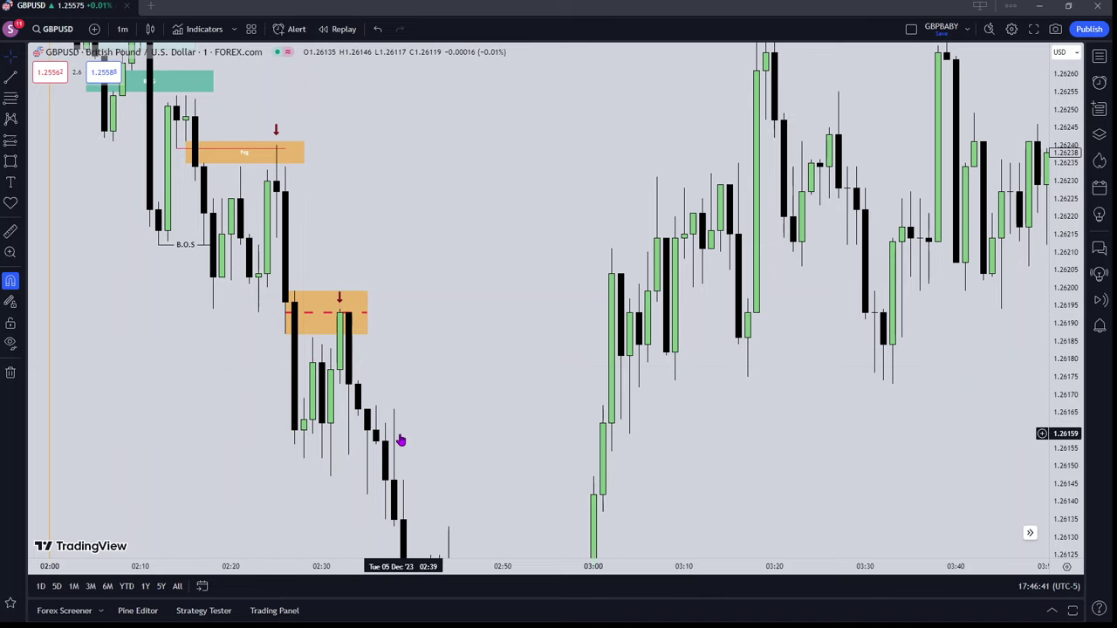
left_click_drag(402, 392, 406, 335)
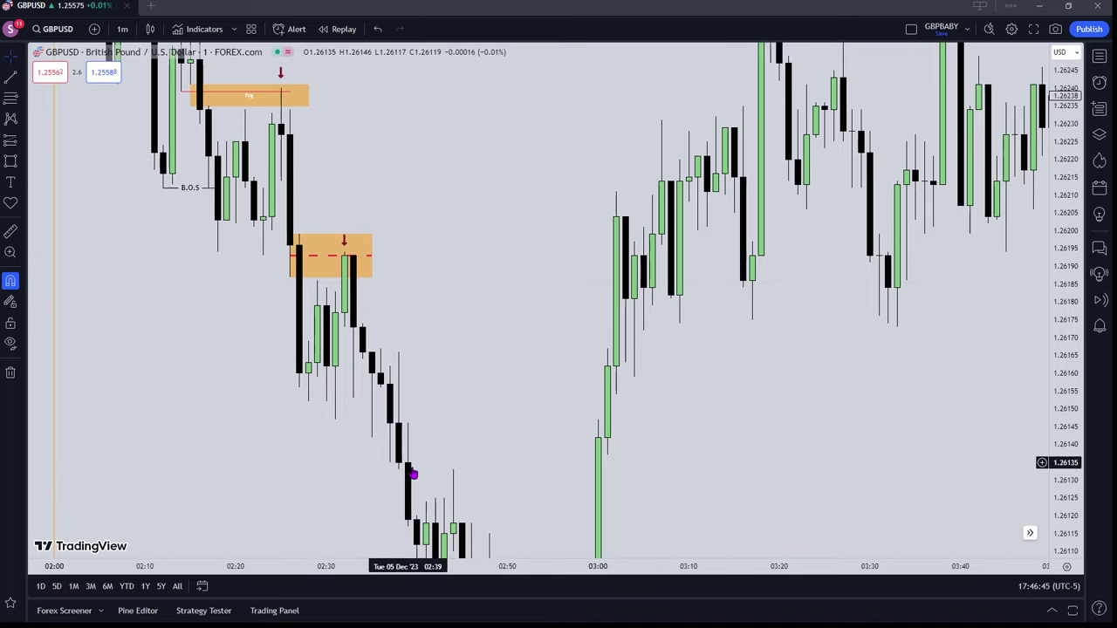
left_click_drag(433, 393, 448, 289)
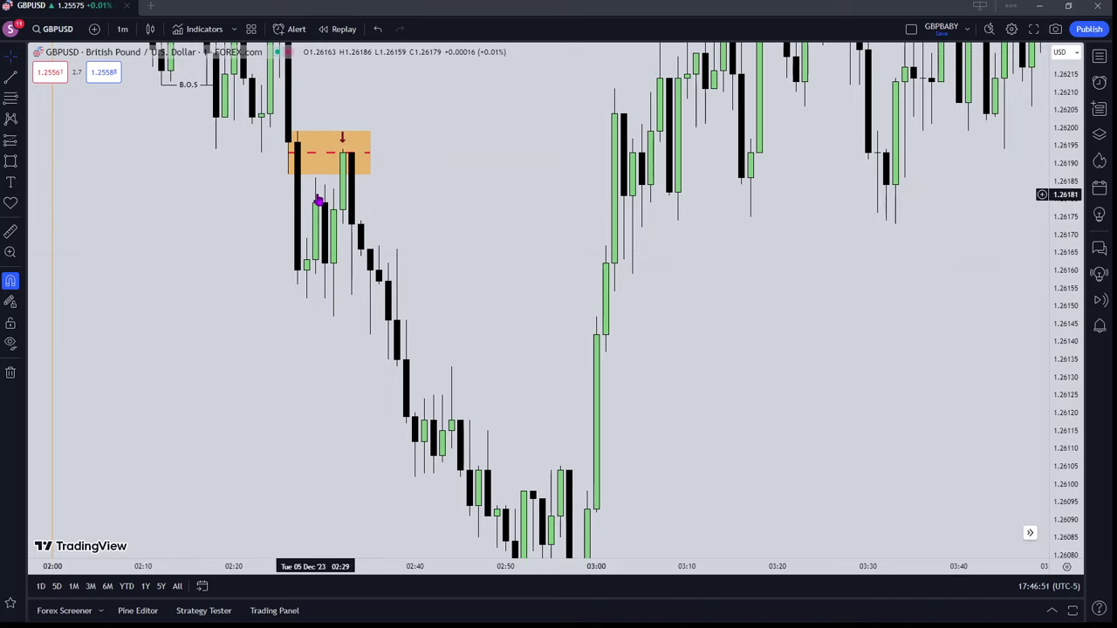
left_click_drag(316, 177, 479, 277)
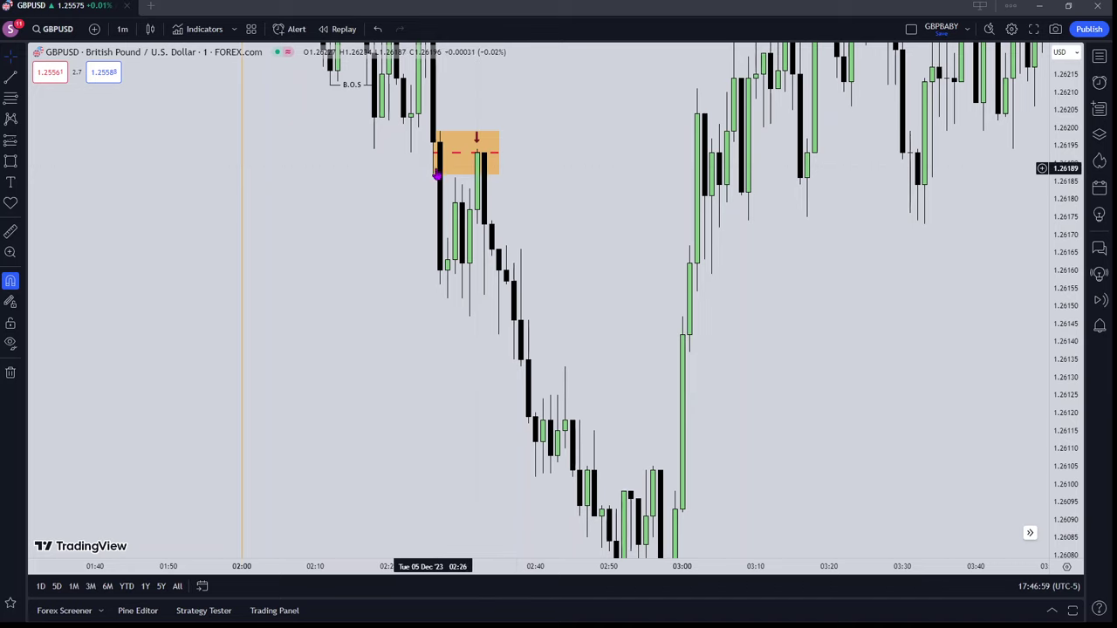
left_click(453, 178)
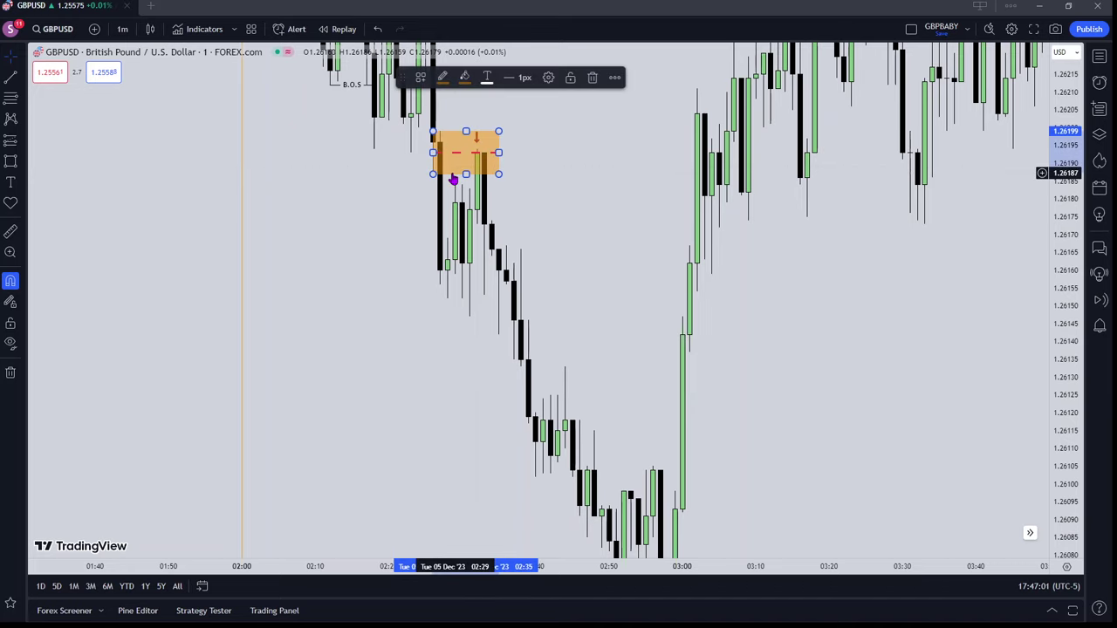
left_click(528, 187)
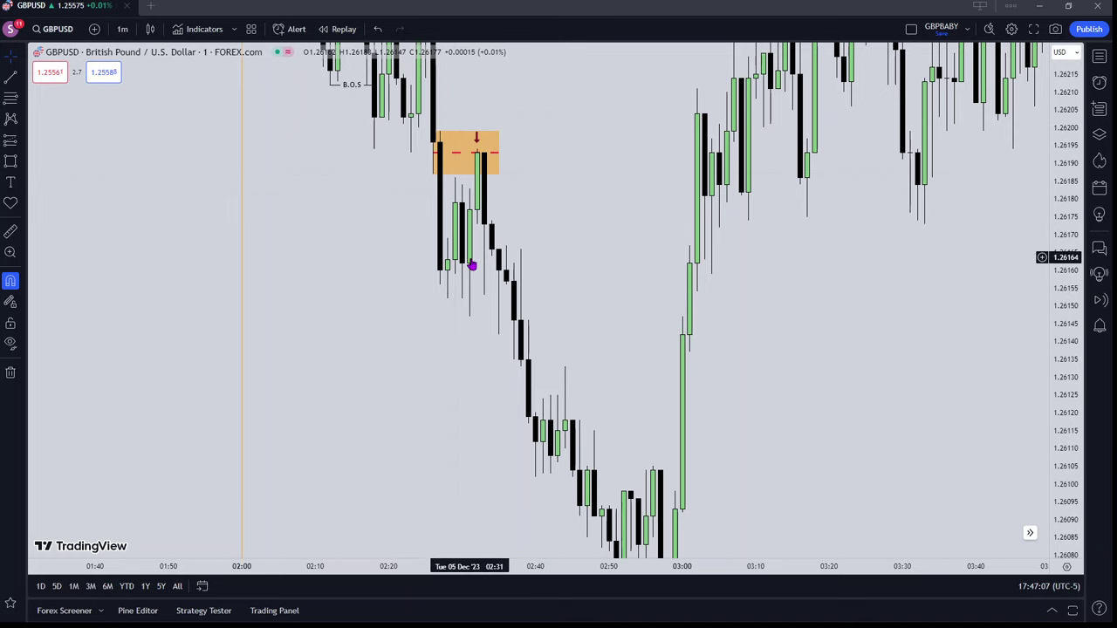
Draw a horizontal trend line at 1.26162 from 02:30 to 02:42, below the orange rectangle with the middle line
left_click(10, 77)
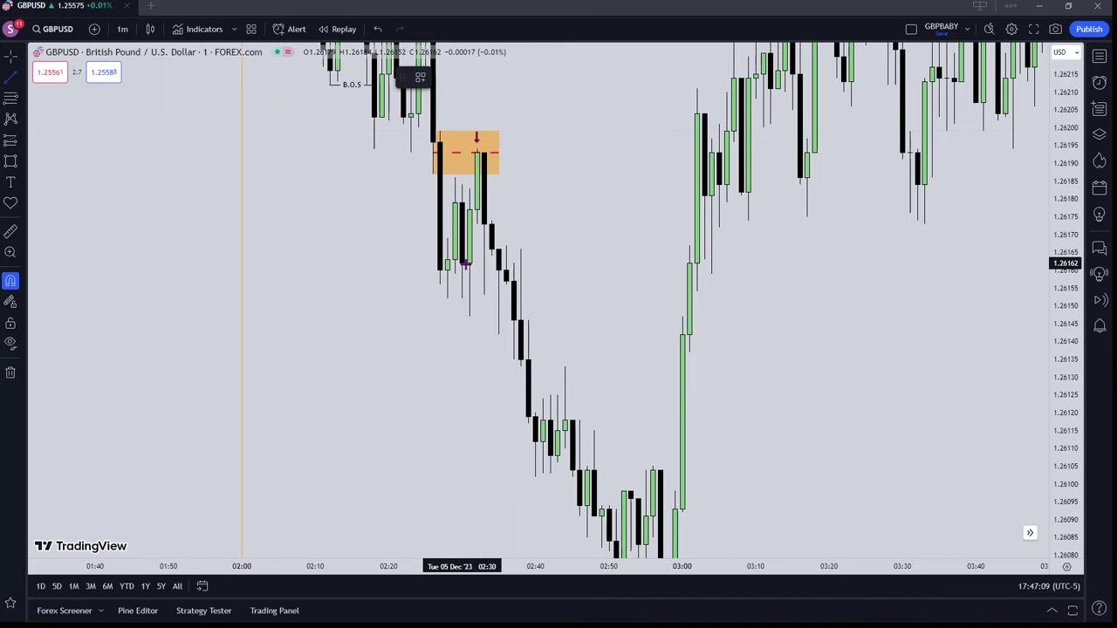
left_click(462, 263)
left_click(548, 264)
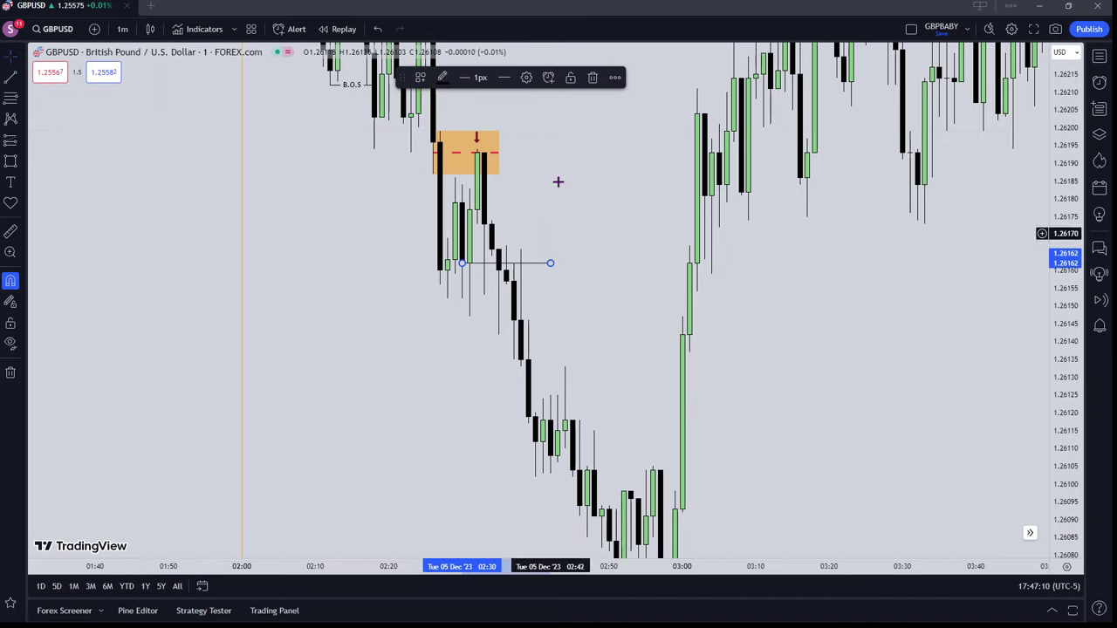
Label the 1.26162 trend line "Breaker close" with the text aligned right, and extend its end to about 02:48
left_click(549, 77)
left_click(498, 93)
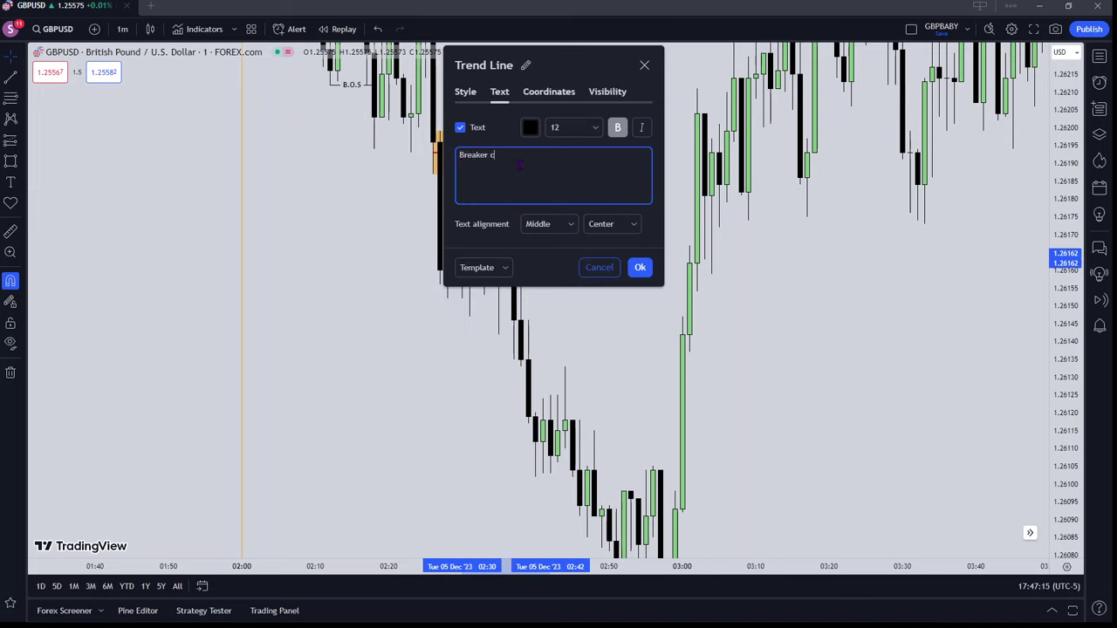
left_click(602, 224)
left_click(601, 284)
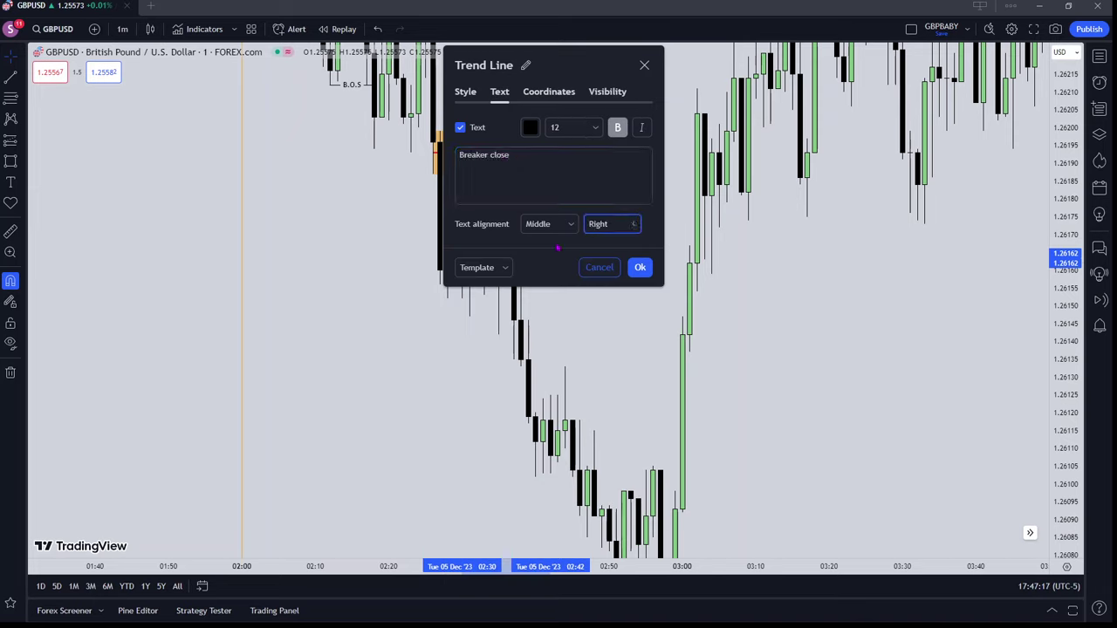
left_click(640, 268)
left_click_drag(551, 265, 594, 266)
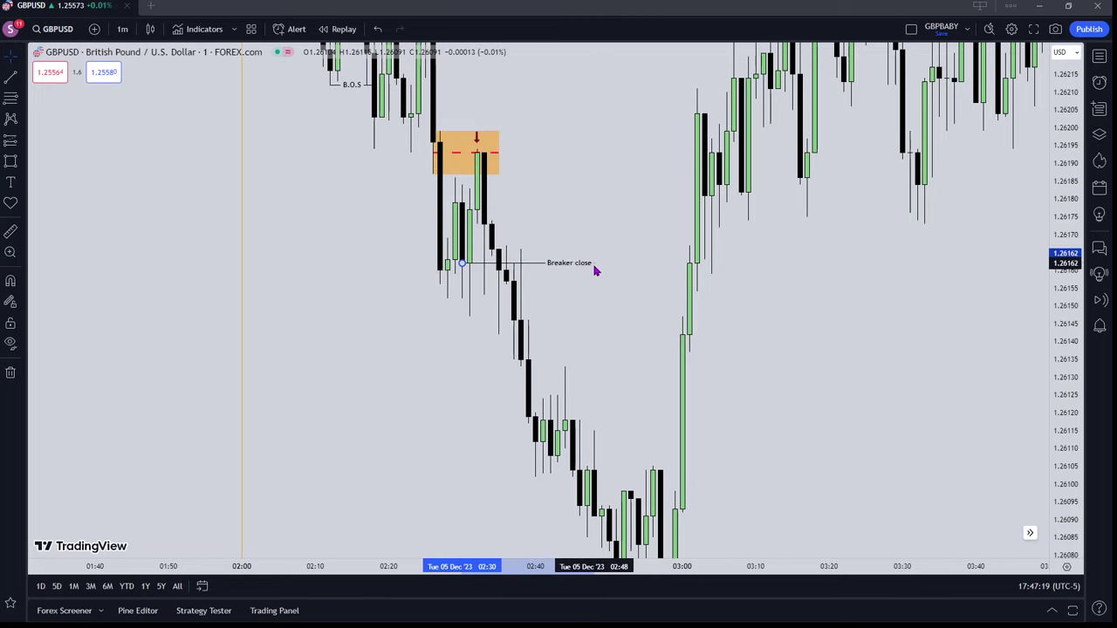
left_click(500, 280)
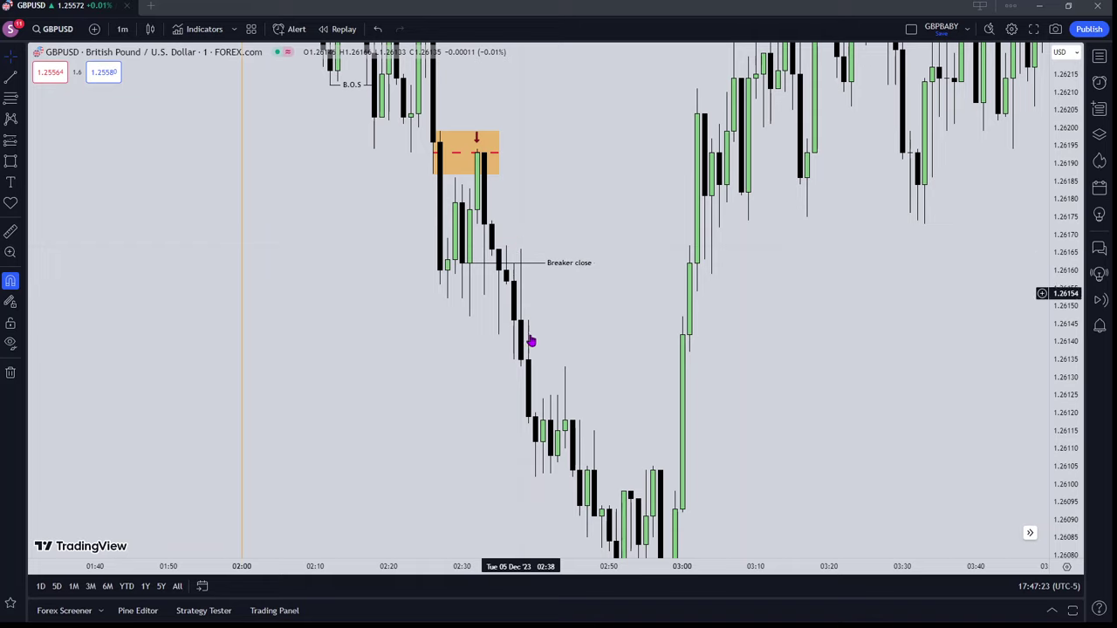
Draw a rectangle from 02:37 to 02:40 between 1.26146 and 1.26135, below the "Breaker close" line
left_click_drag(557, 337, 549, 326)
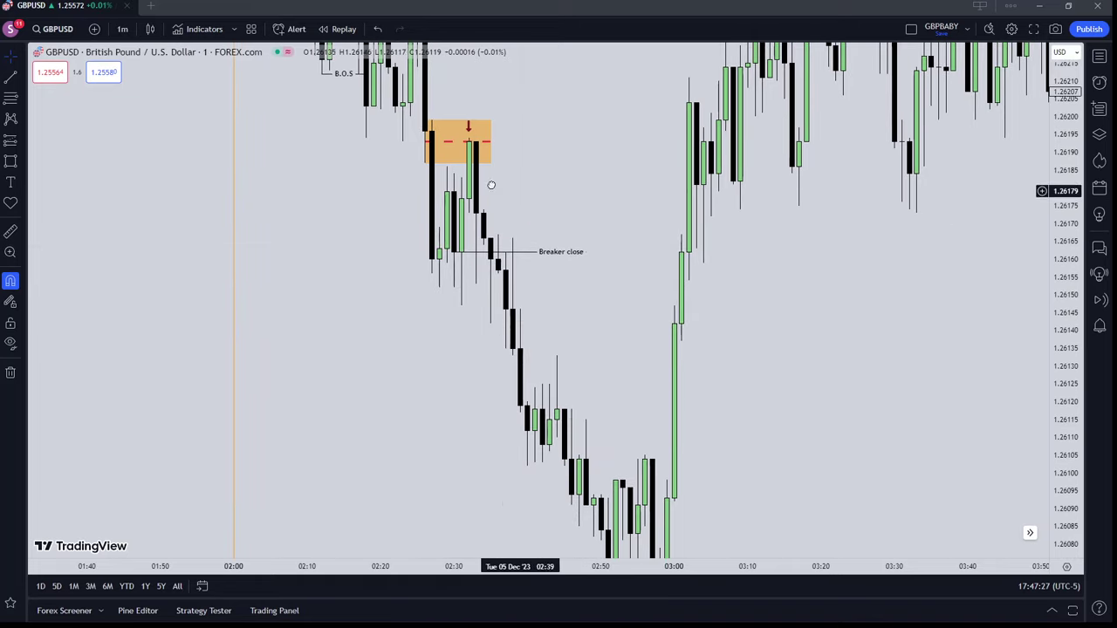
left_click_drag(488, 182, 421, 172)
mouse_move(454, 236)
left_mouse_down()
mouse_move(402, 225)
mouse_move(391, 201)
mouse_move(399, 218)
left_mouse_up()
left_click(10, 161)
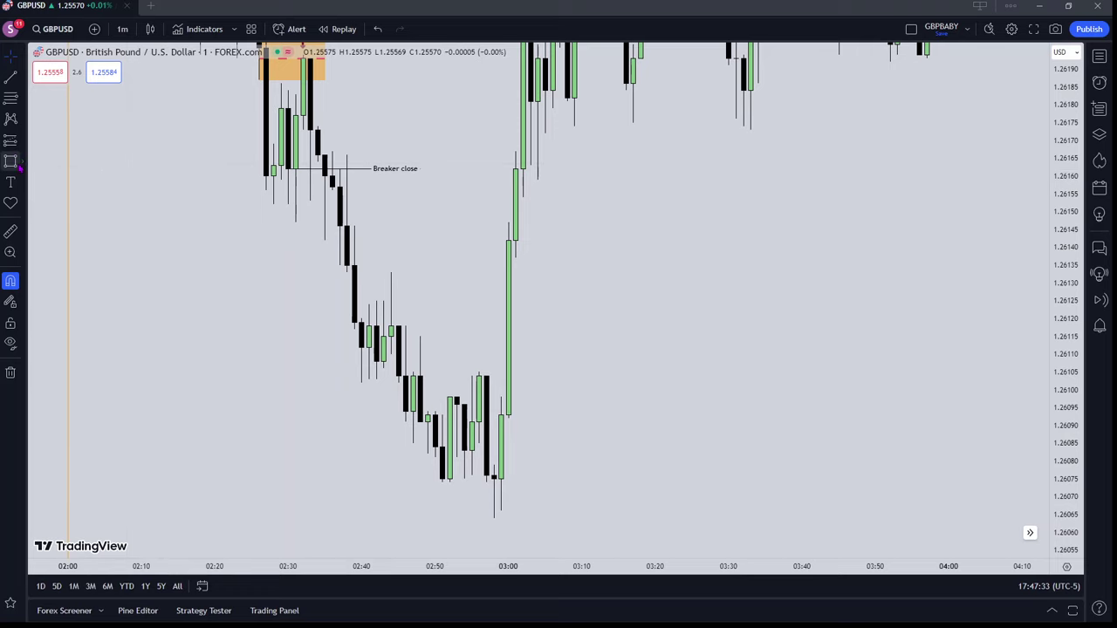
left_click(339, 226)
left_click(341, 255)
left_click_drag(340, 245, 363, 248)
left_click(399, 237)
double_click(362, 248)
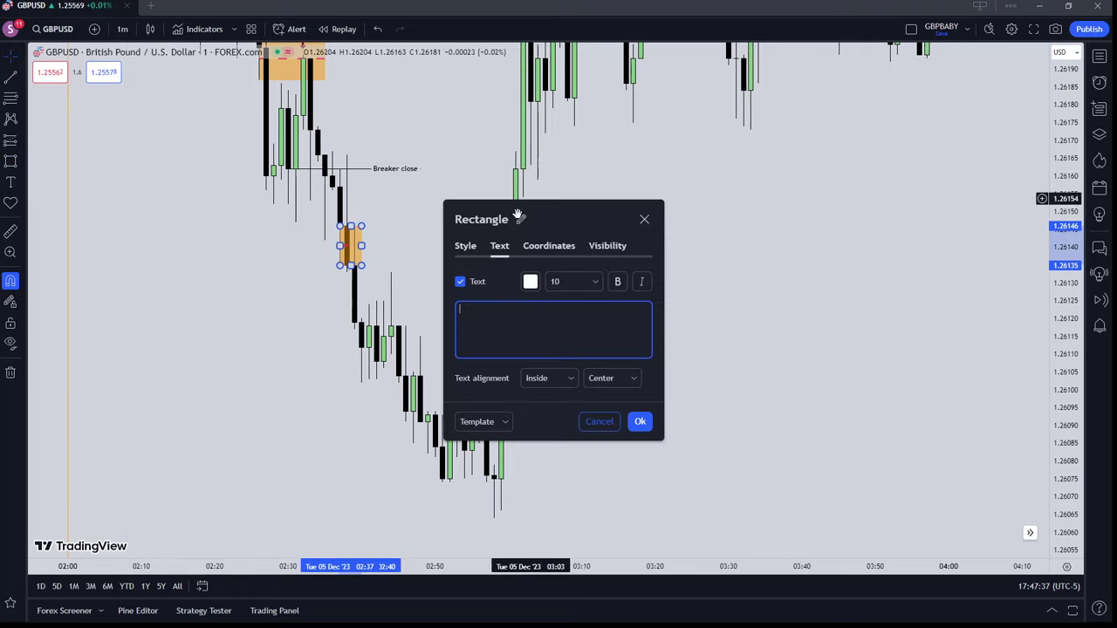
left_click(639, 442)
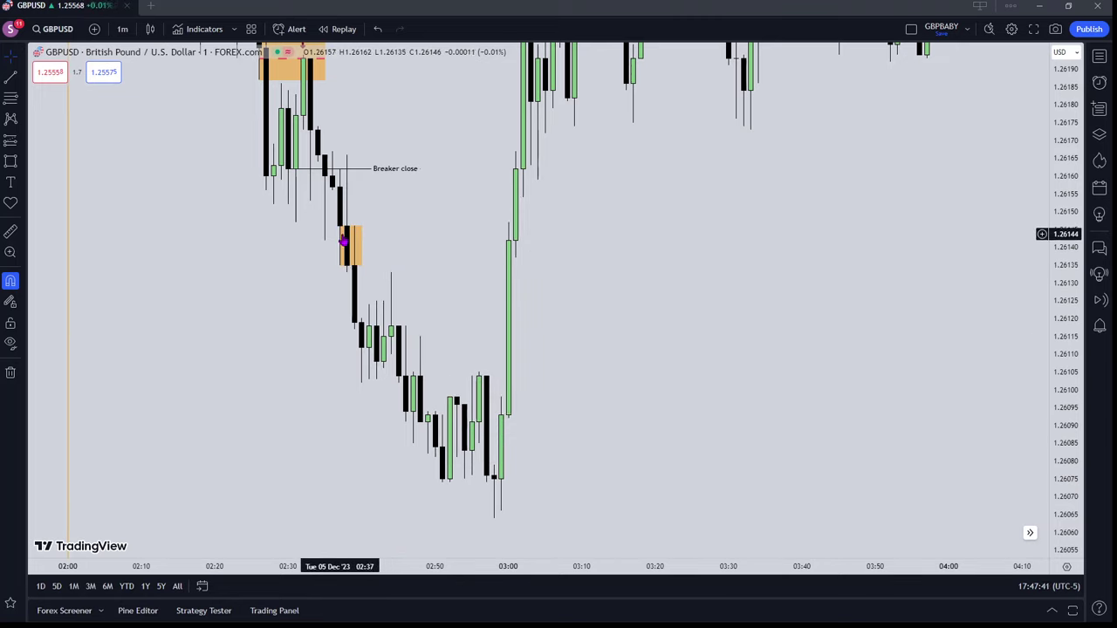
Widen the rectangle below the "Breaker close" line so it spans from about 02:34 to 02:46
left_click(371, 293)
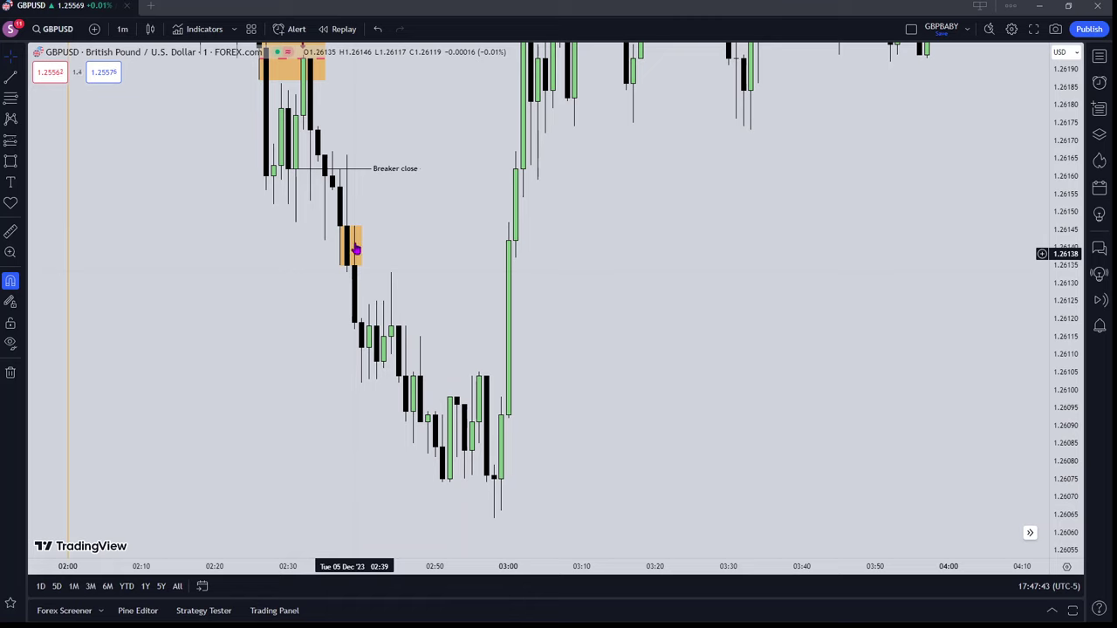
left_click(349, 264)
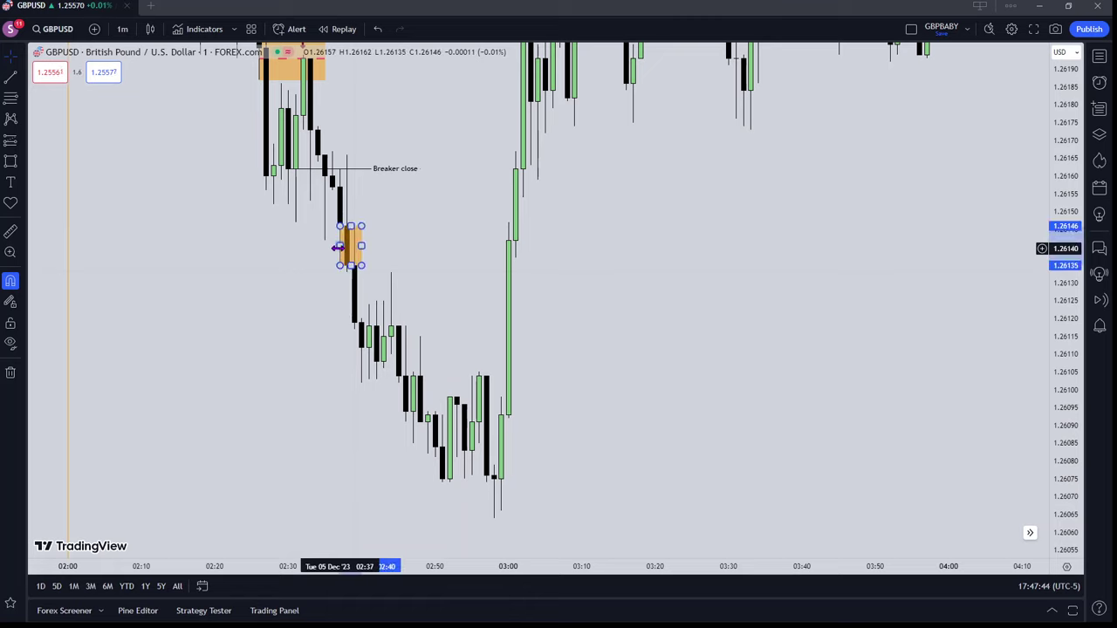
left_click(383, 244)
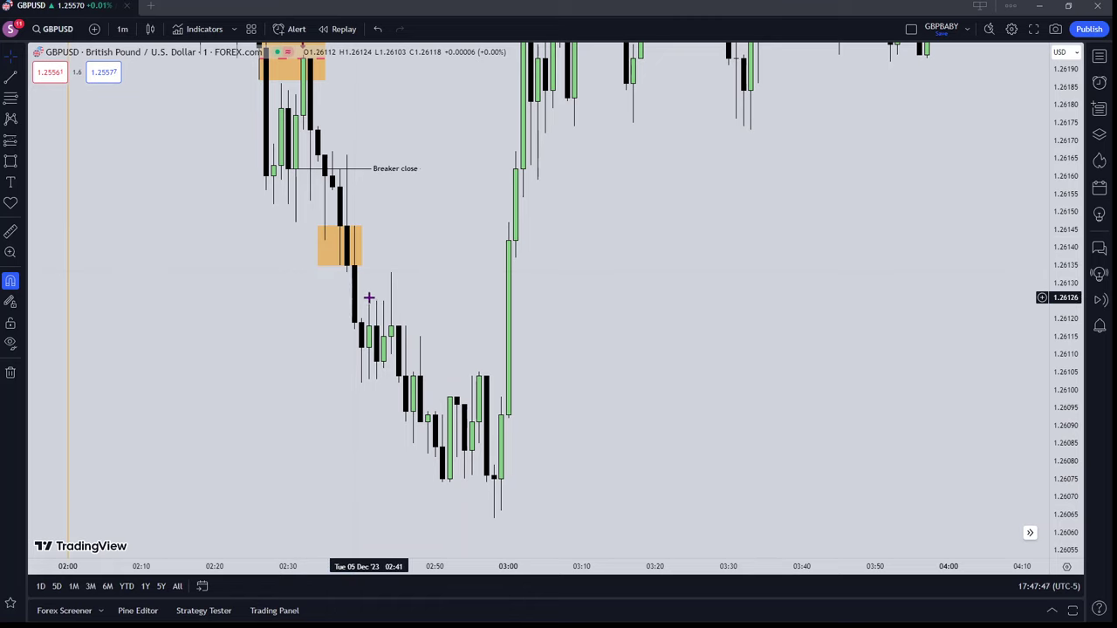
left_click_drag(361, 247, 406, 248)
left_click(392, 280)
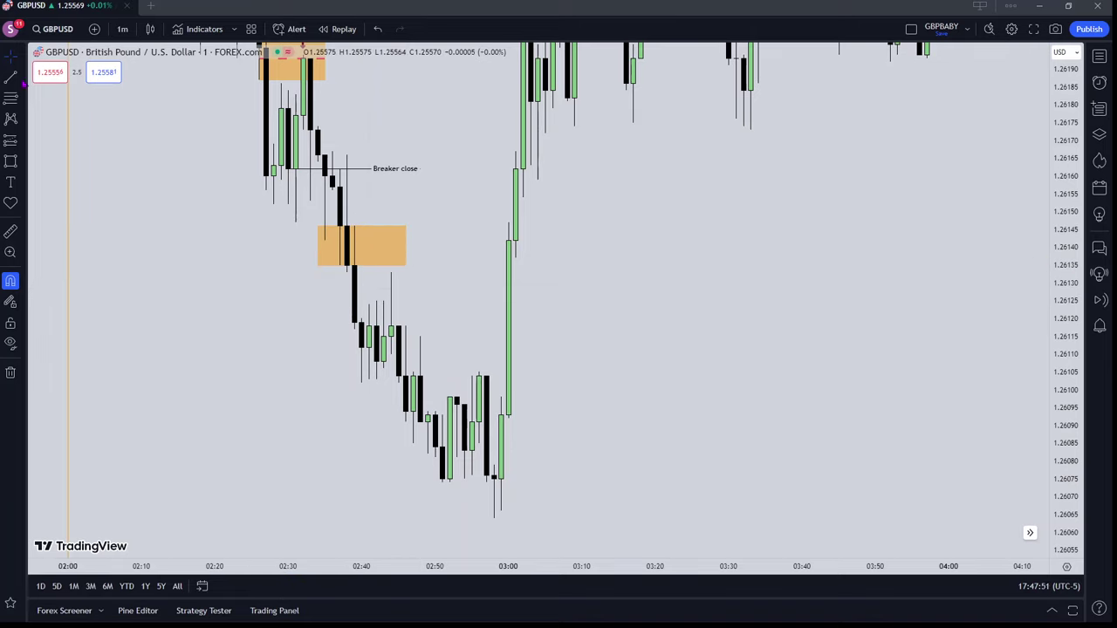
Draw a horizontal trend line at 1.26133 from about 02:38 to 02:45 and move the left edge of the rectangle above it to 02:37
key("alt+t")
left_click(398, 272)
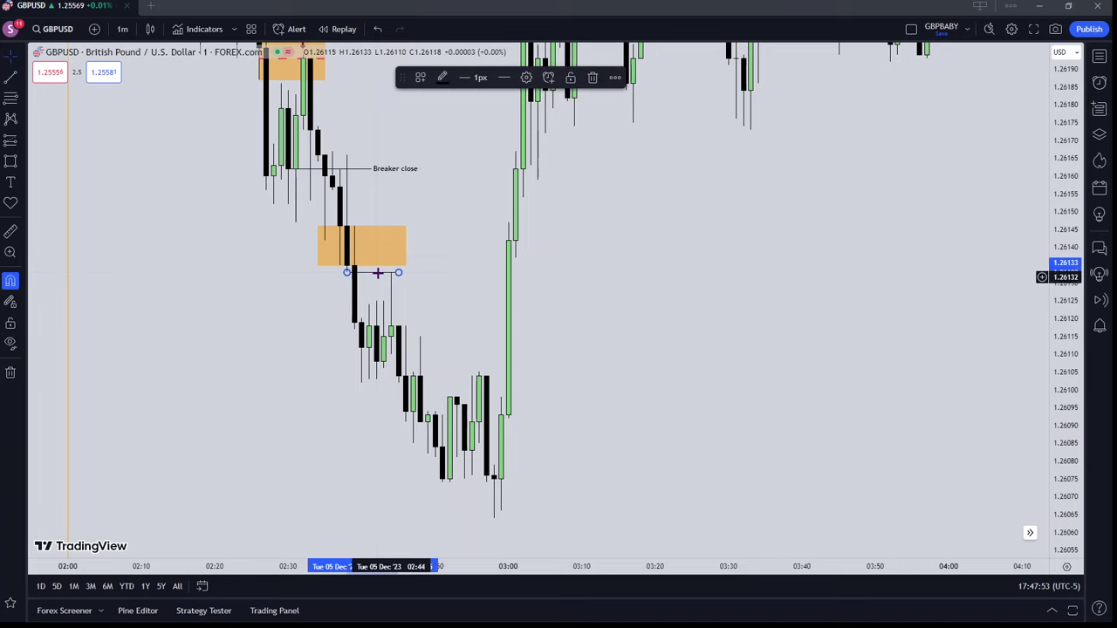
left_click_drag(317, 247, 376, 227)
left_click(335, 275)
left_click(429, 218)
Draw a smaller rectangle from about 02:44 to 02:51 between about 1.26110 and 1.26104, below the 1.26133 trend line
left_click_drag(425, 285, 396, 226)
left_click_drag(411, 262, 375, 193)
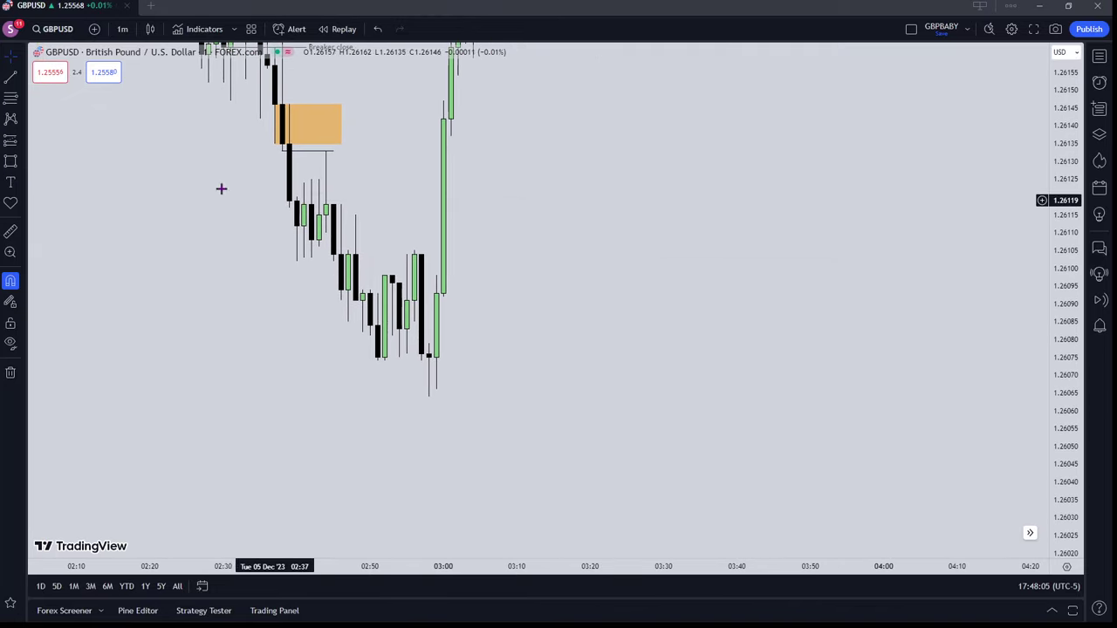
left_click(11, 161)
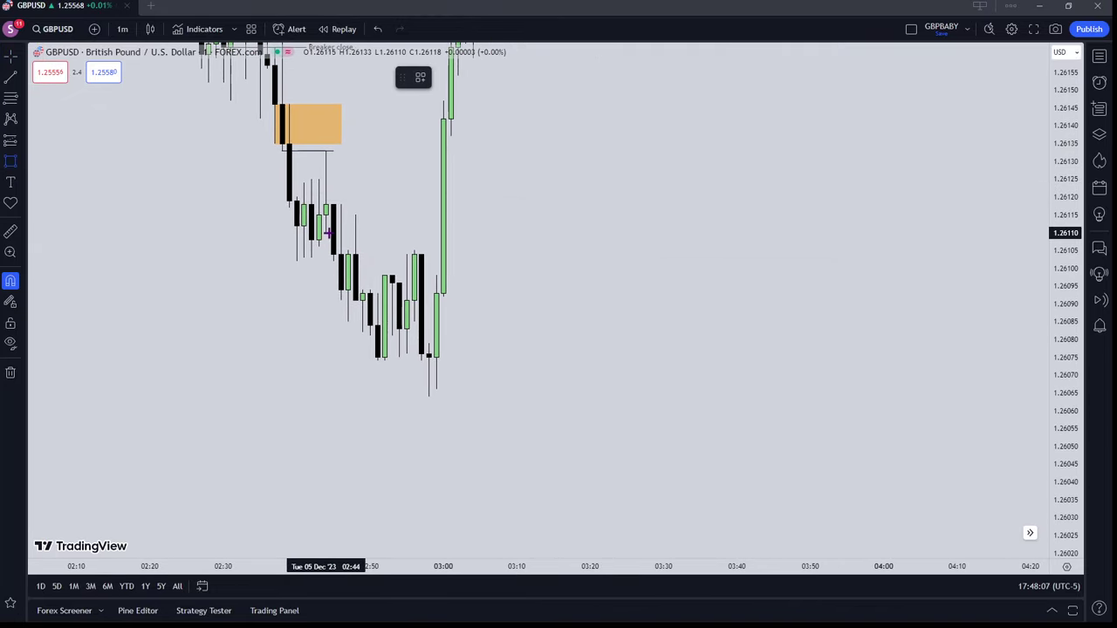
left_click_drag(328, 233, 378, 254)
Add a vertical line at 03:00 and set its line style to dashed
scroll(443, 249, "down", 2)
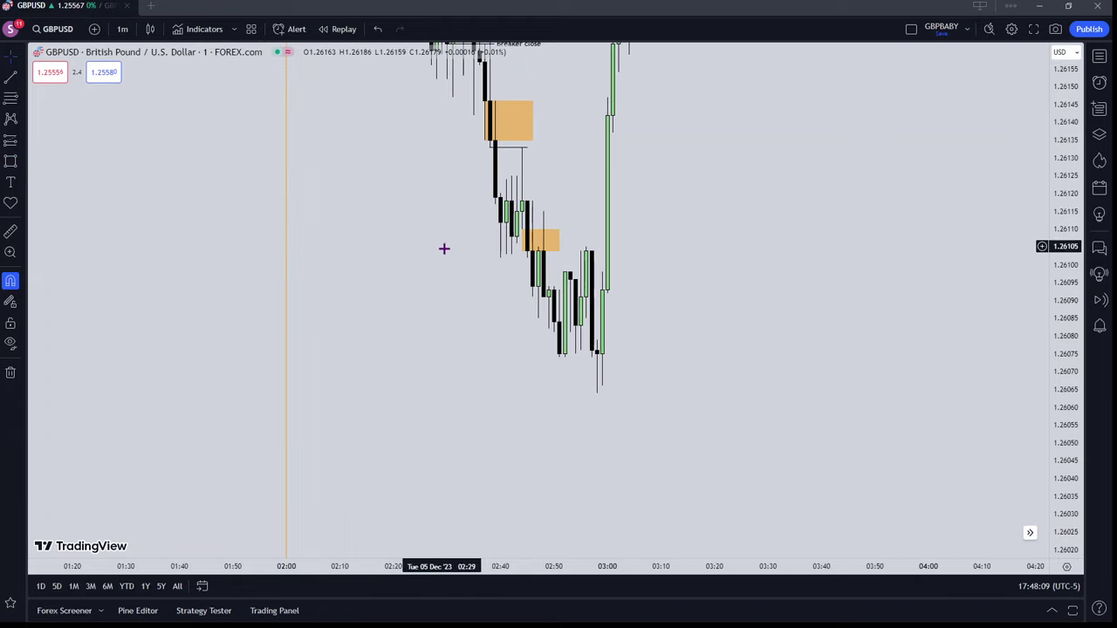
scroll(445, 248, "down", 1)
scroll(566, 341, "down", 3)
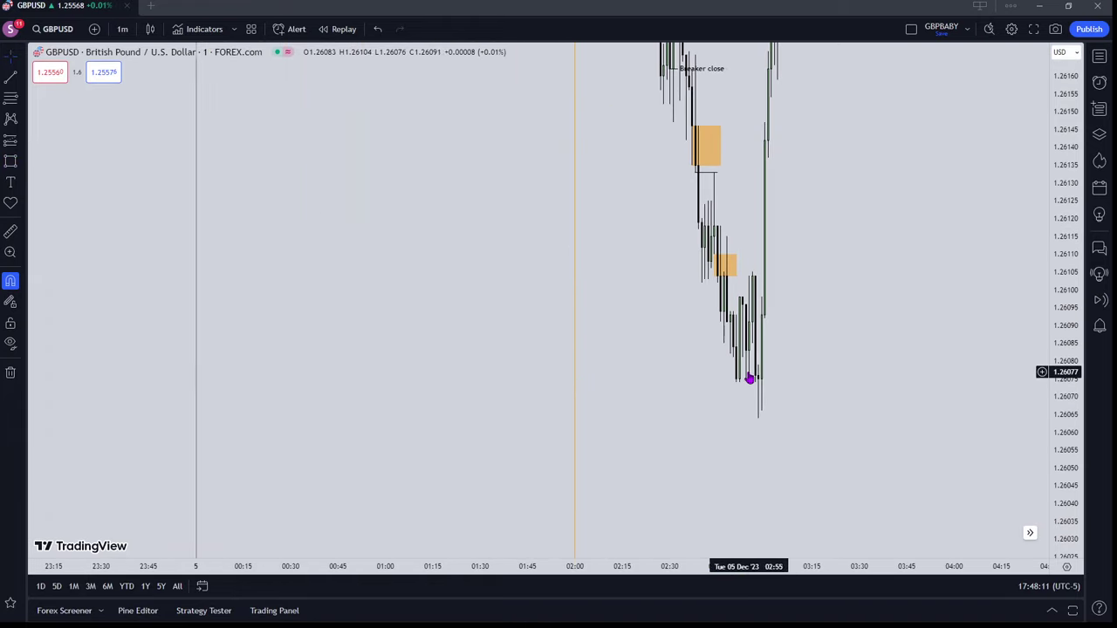
left_click_drag(754, 378, 564, 366)
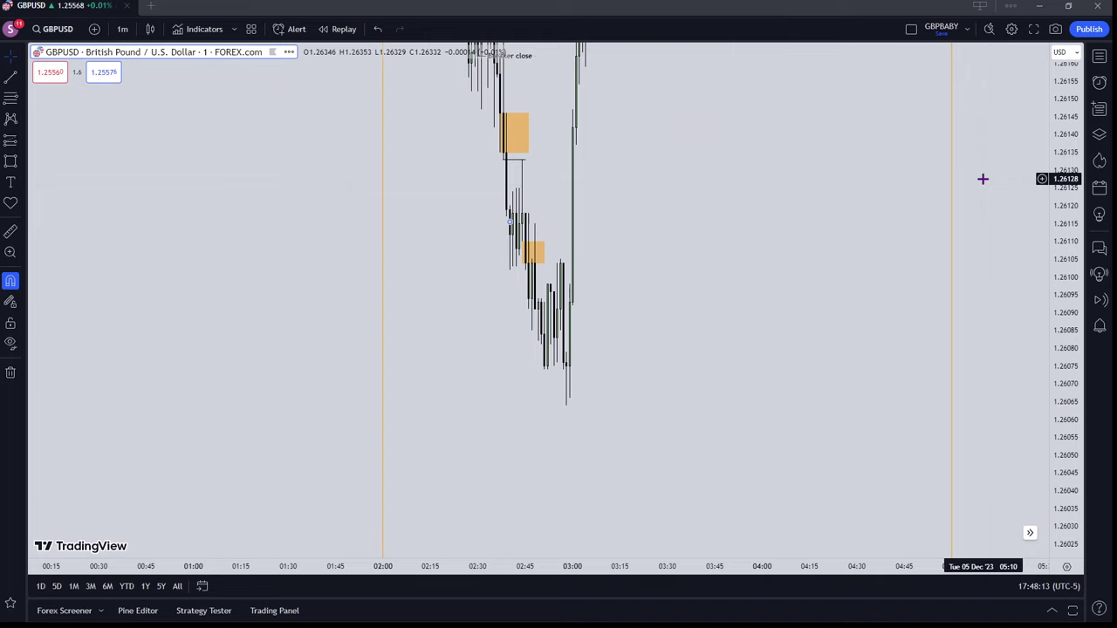
left_click_drag(1061, 103, 392, 239)
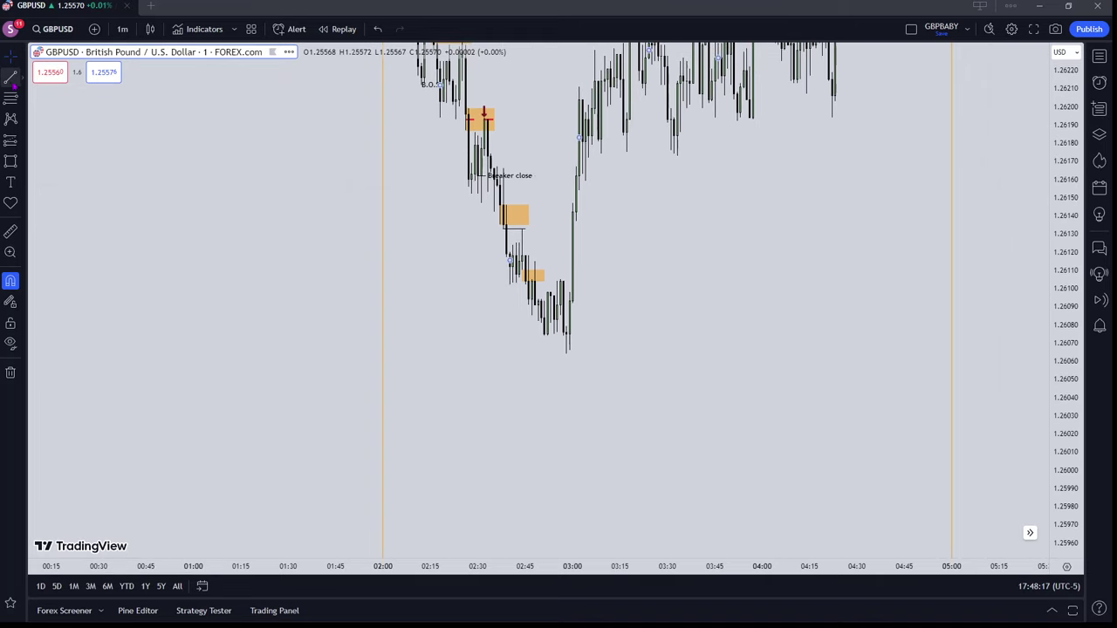
left_click(21, 79)
left_click(48, 249)
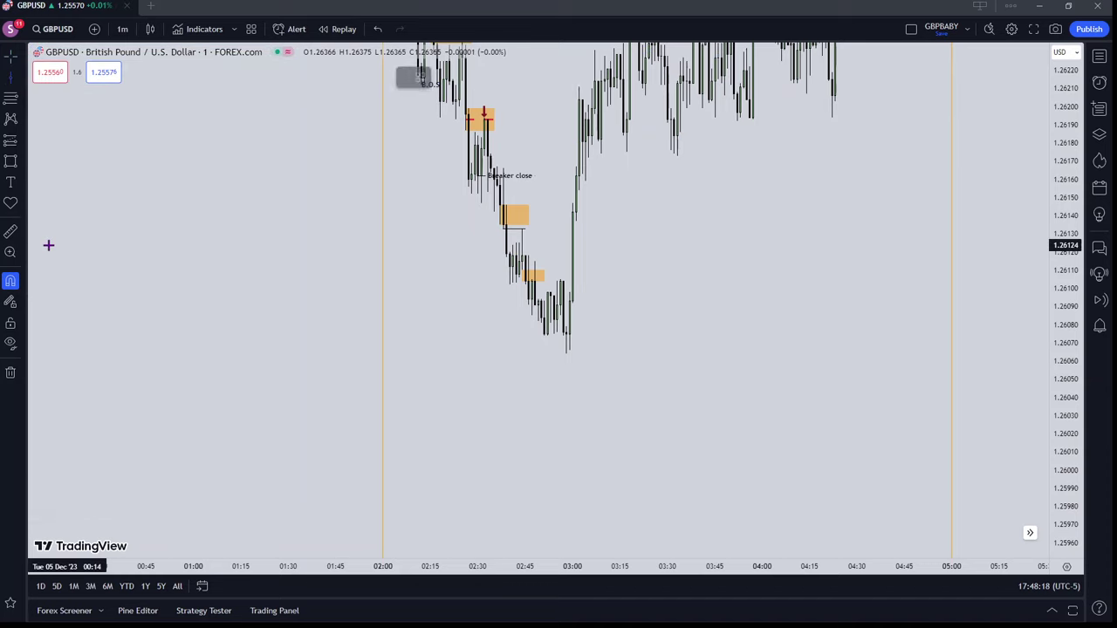
left_click(573, 340)
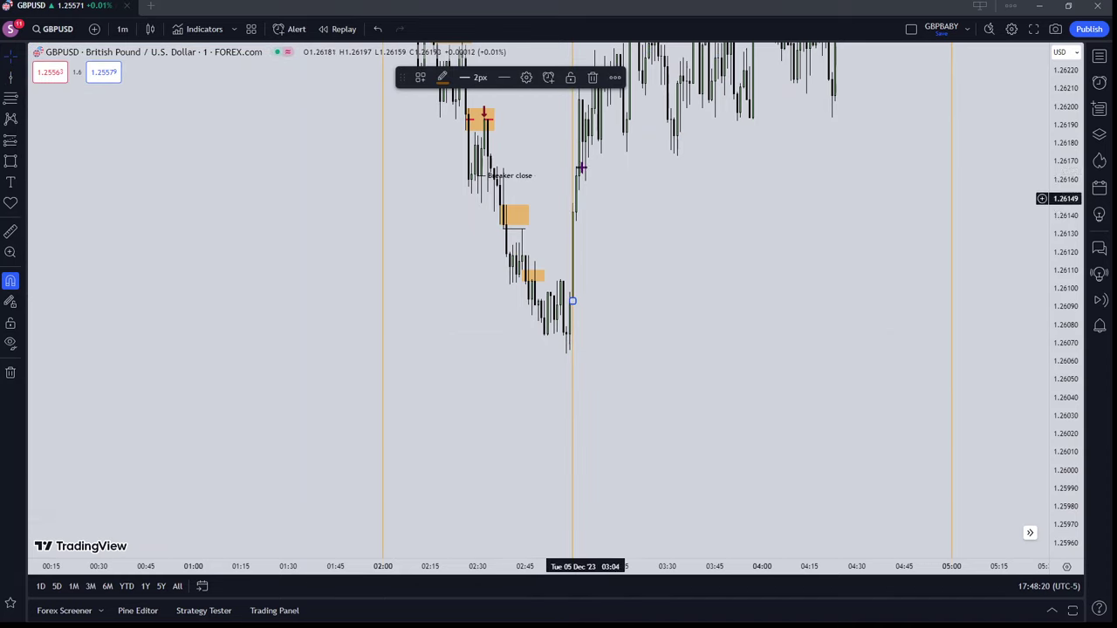
left_click(446, 79)
left_click(505, 77)
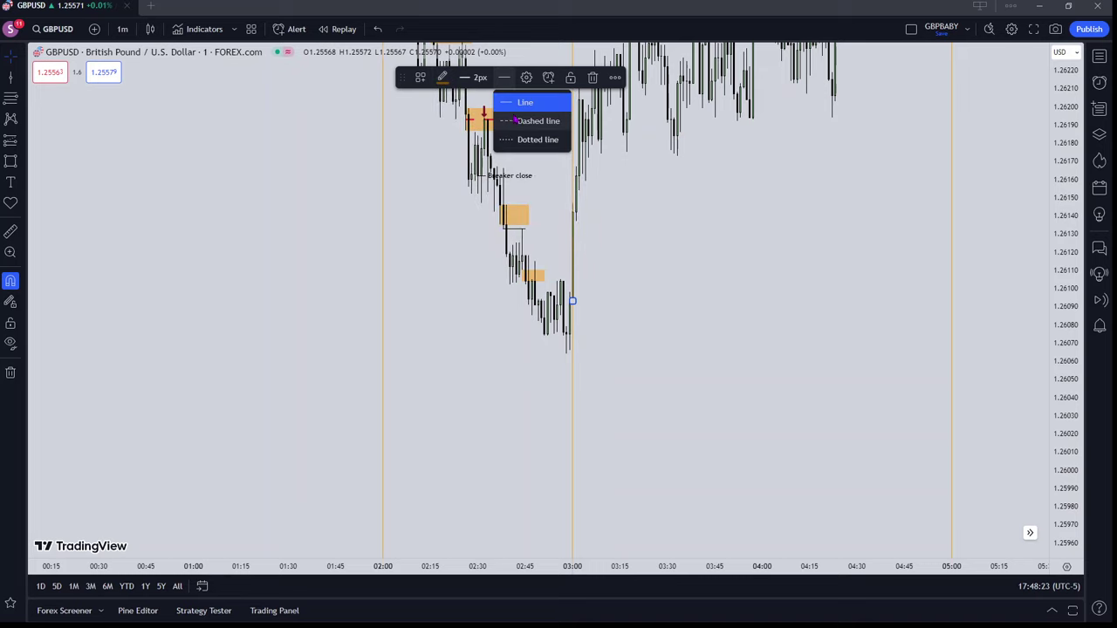
left_click(528, 119)
left_click(644, 192)
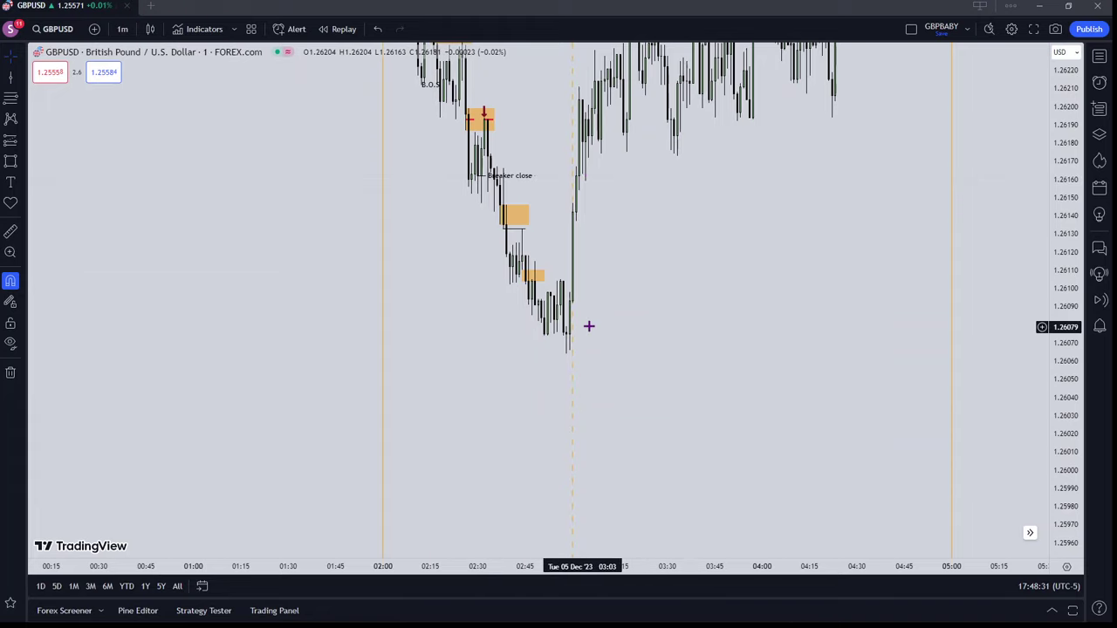
Draw a horizontal trend line at 1.26194 from 02:32 to about 03:02 and apply the Buyside Liquidity template
scroll(523, 363, "up", 7)
left_click_drag(498, 364, 824, 390)
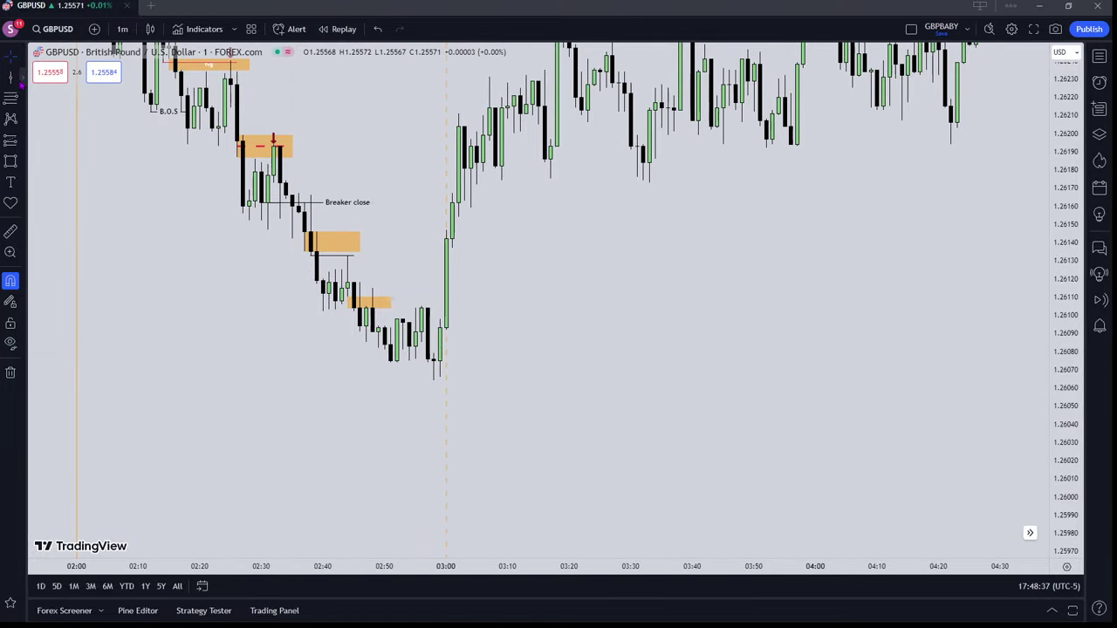
key("alt+t")
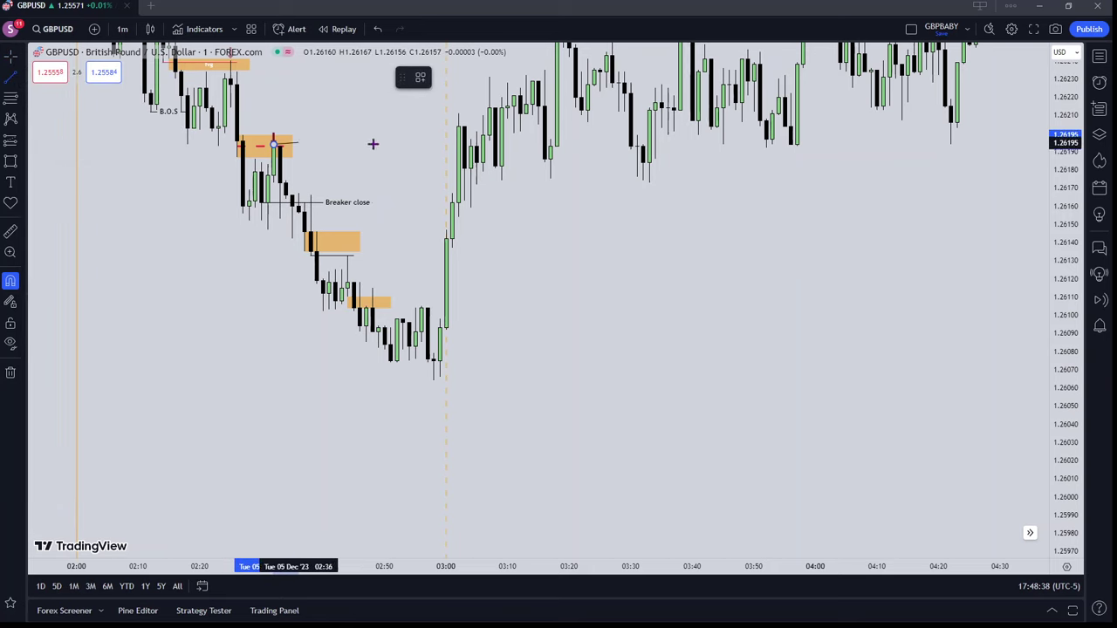
left_click(458, 144)
left_click(527, 77)
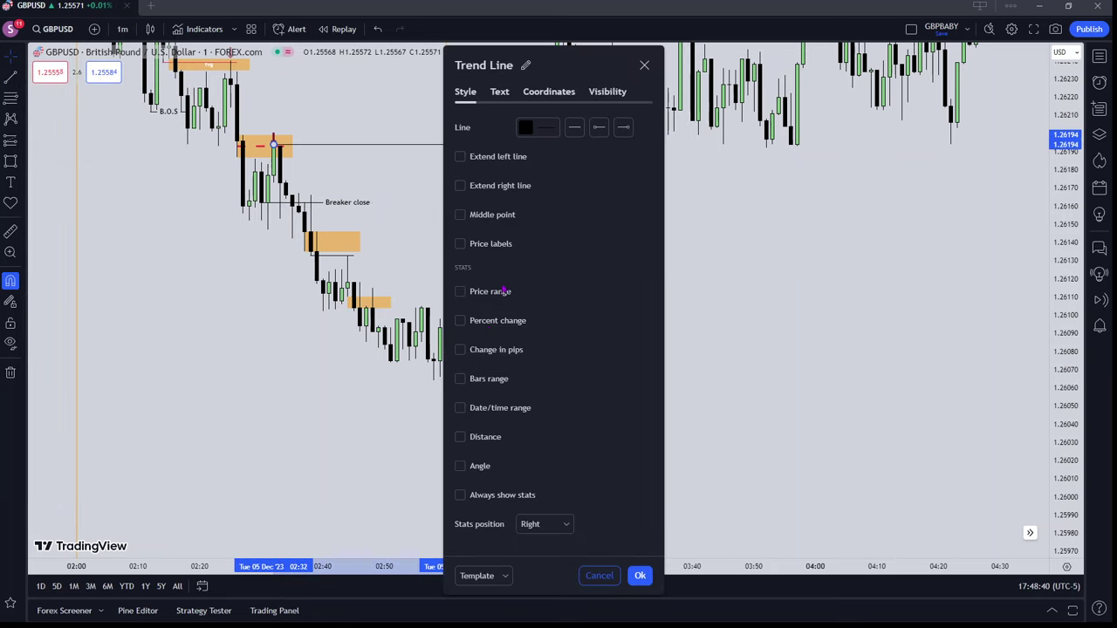
left_click(503, 575)
left_click(487, 496)
left_click(640, 575)
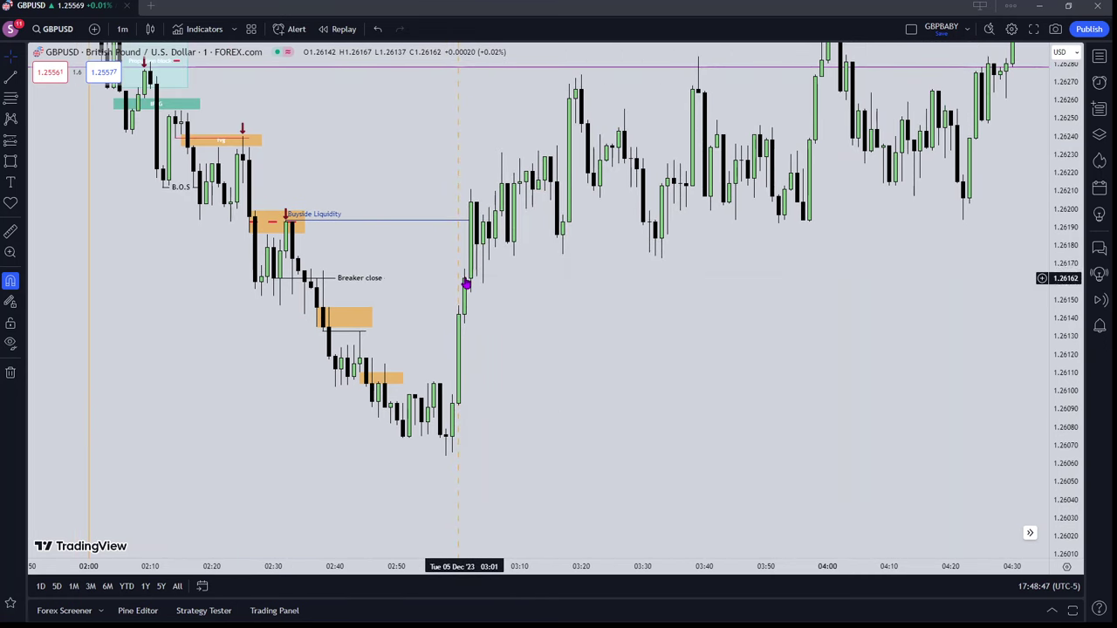
Draw a thin rectangle from about 03:01 to 03:12 between about 1.26167 and 1.26162, below the Buyside Liquidity line
scroll(780, 218, "down", 4)
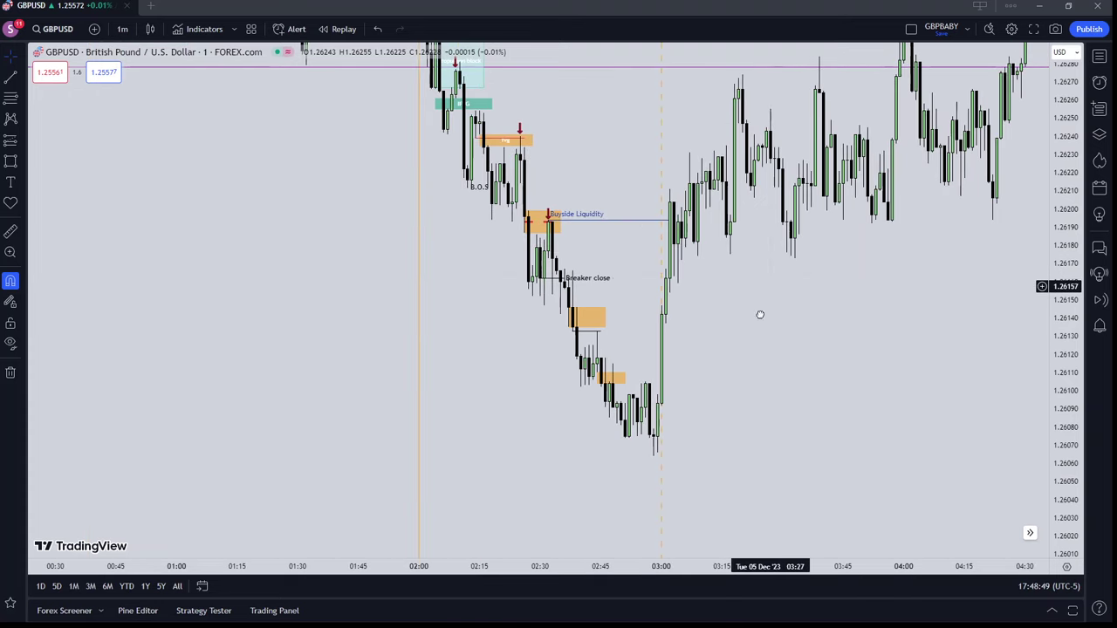
left_click_drag(760, 314, 605, 438)
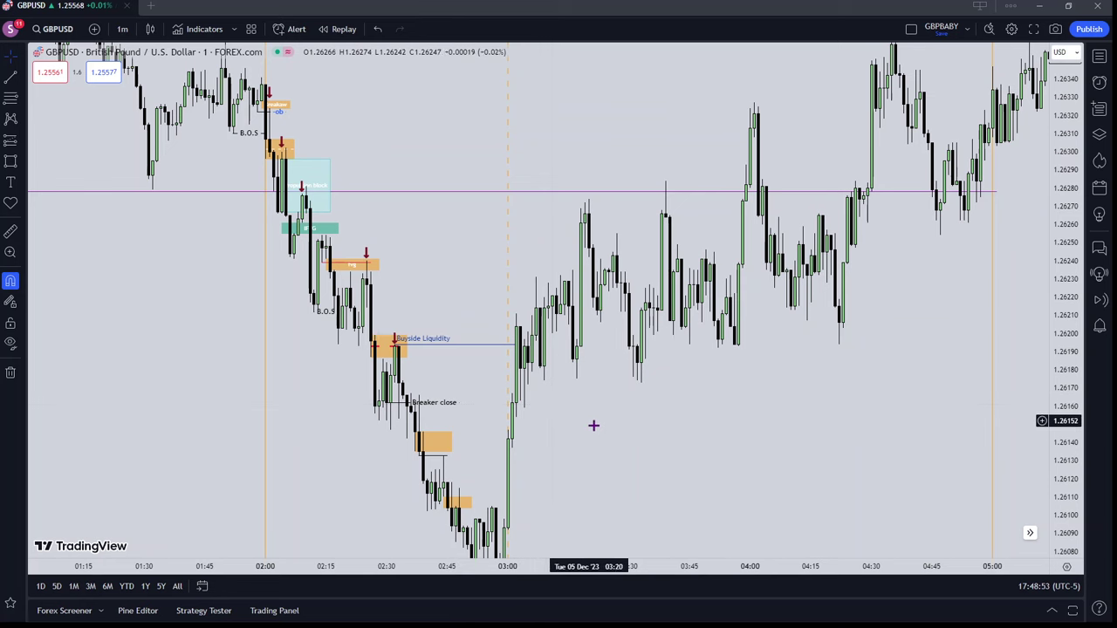
left_click_drag(593, 424, 477, 385)
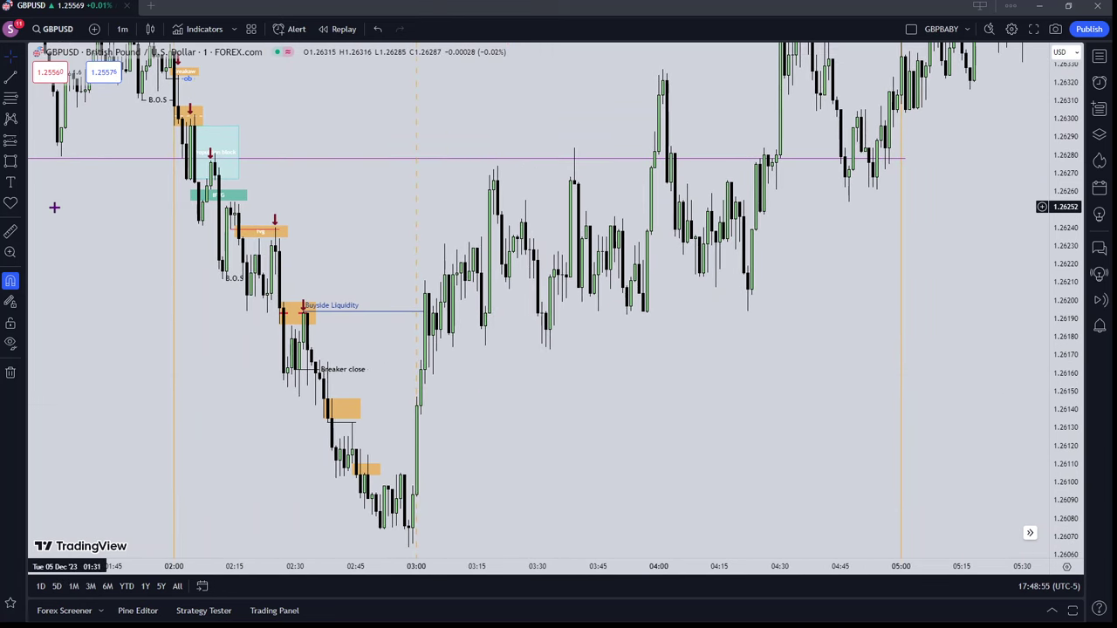
left_click(420, 366)
left_click_drag(425, 367, 485, 334)
left_click_drag(513, 410, 448, 463)
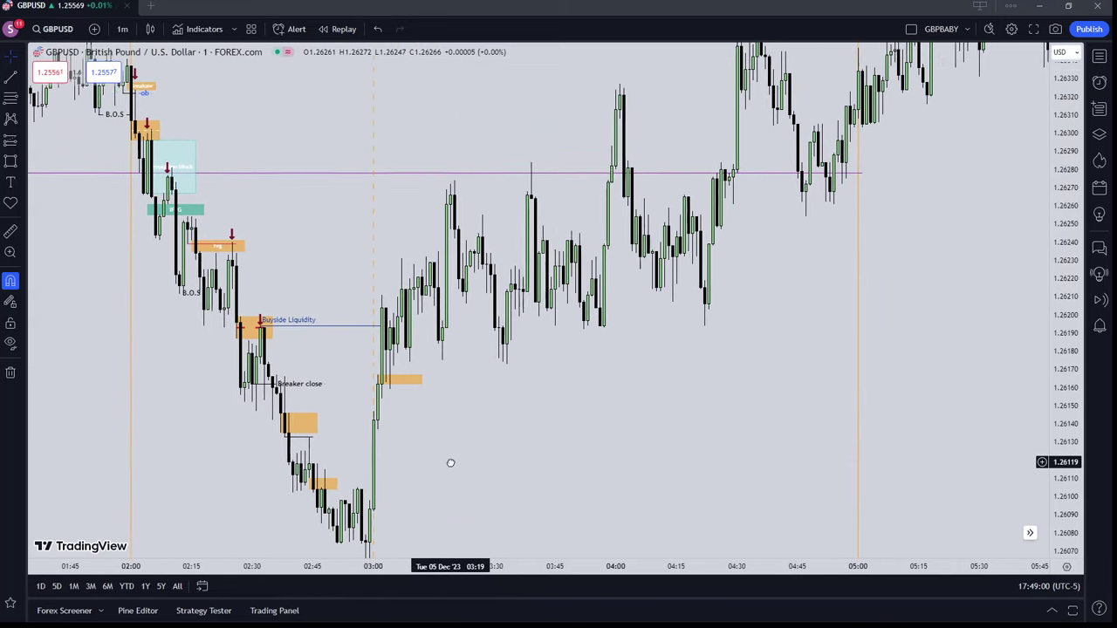
Examine the annotated decline after 02:00 and the move after 03:00 against the purple range levels that start at 19:00
scroll(516, 392, "down", 2)
left_click_drag(578, 374, 495, 383)
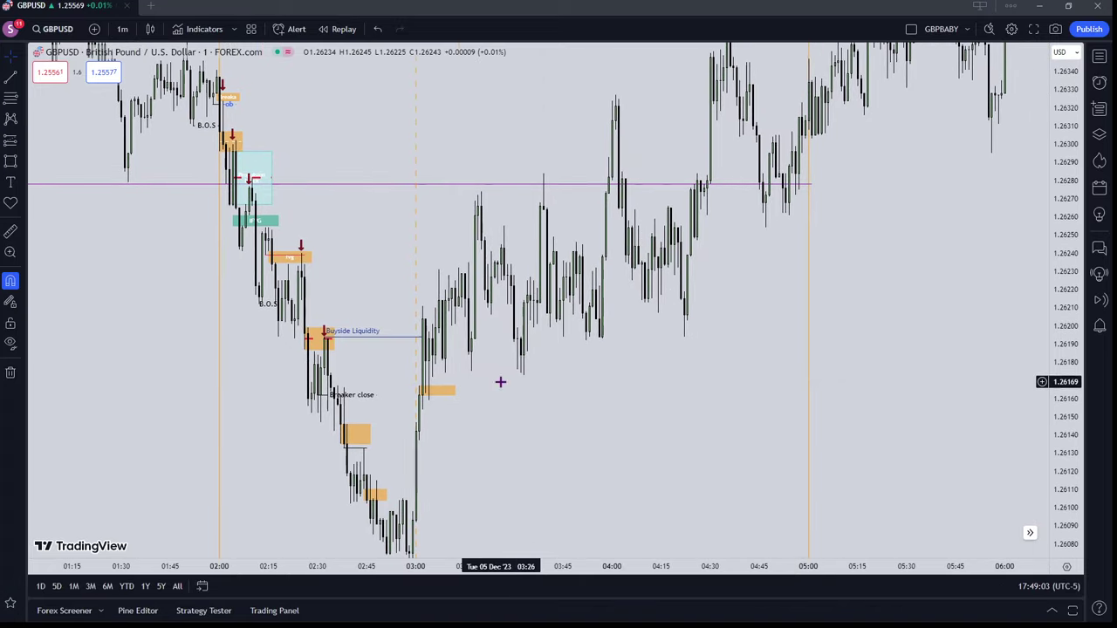
scroll(402, 342, "up", 4)
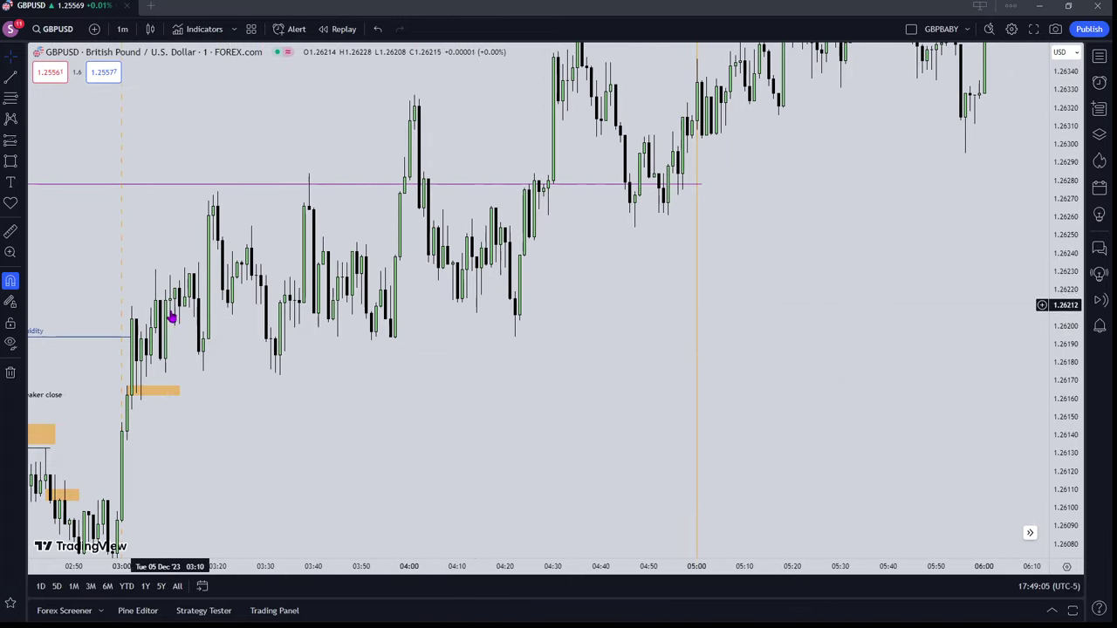
scroll(374, 319, "down", 2)
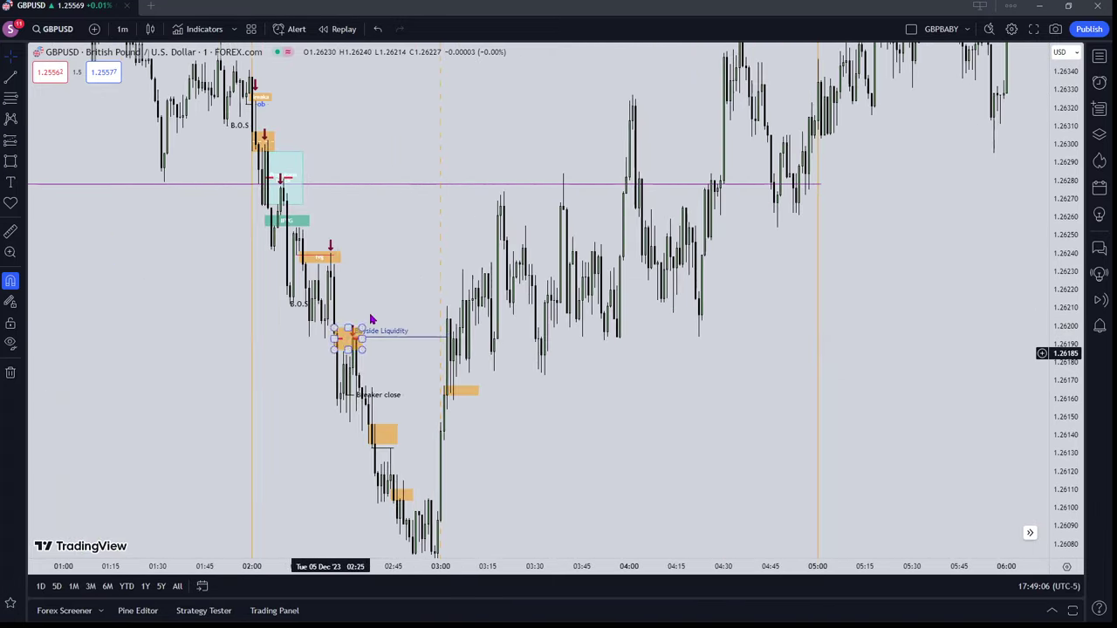
scroll(629, 402, "down", 3)
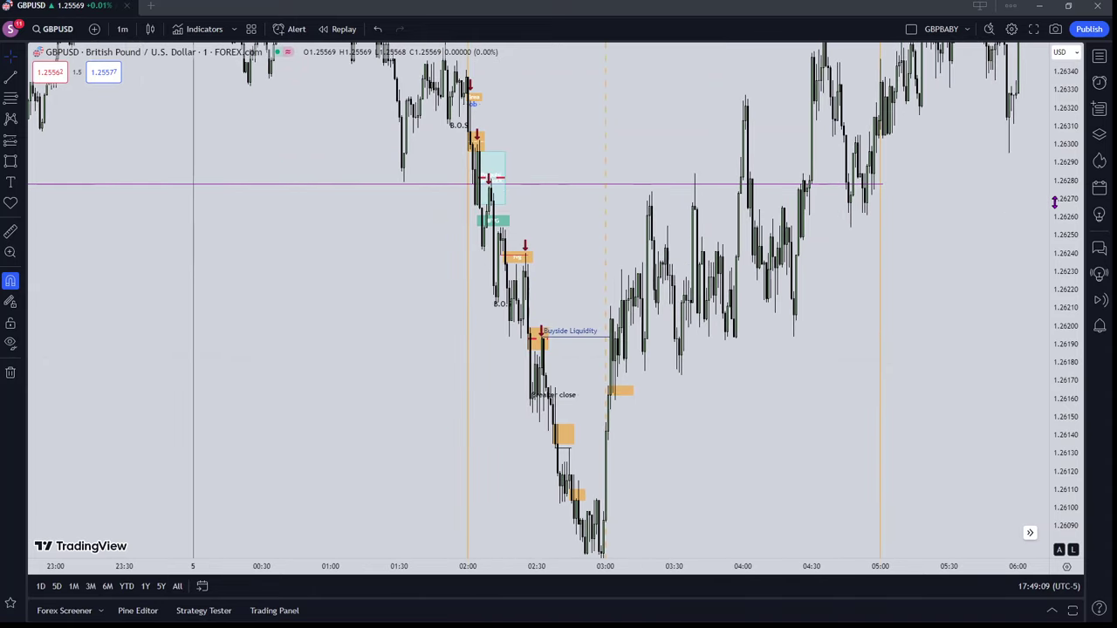
left_click_drag(1054, 204, 1019, 450)
left_click_drag(825, 395, 779, 393)
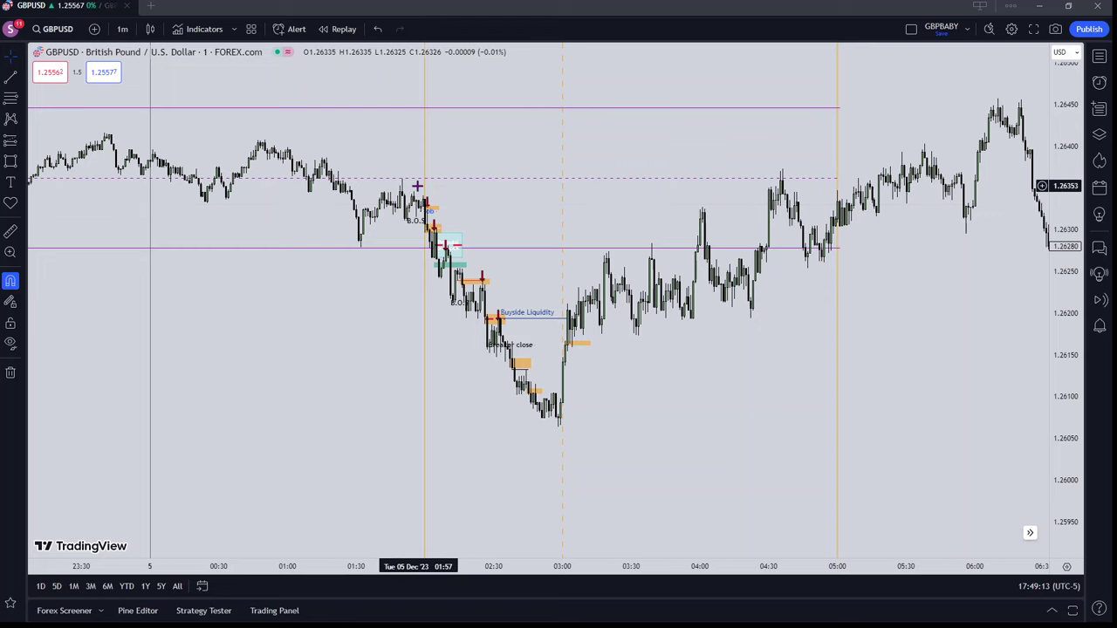
left_click(426, 201)
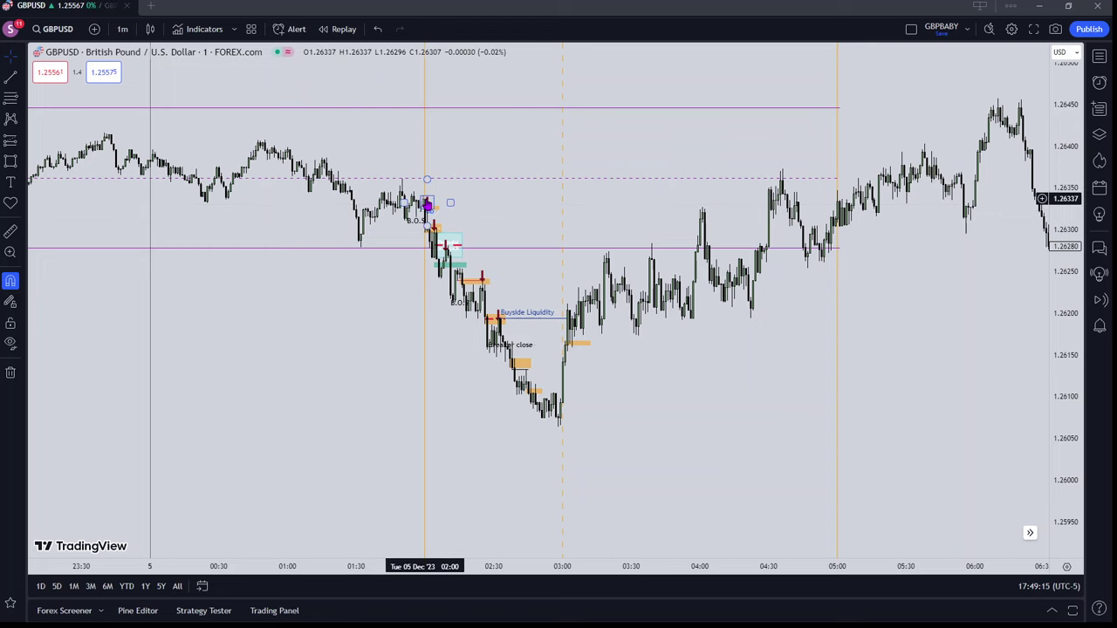
scroll(435, 187, "down", 4)
scroll(599, 216, "down", 2)
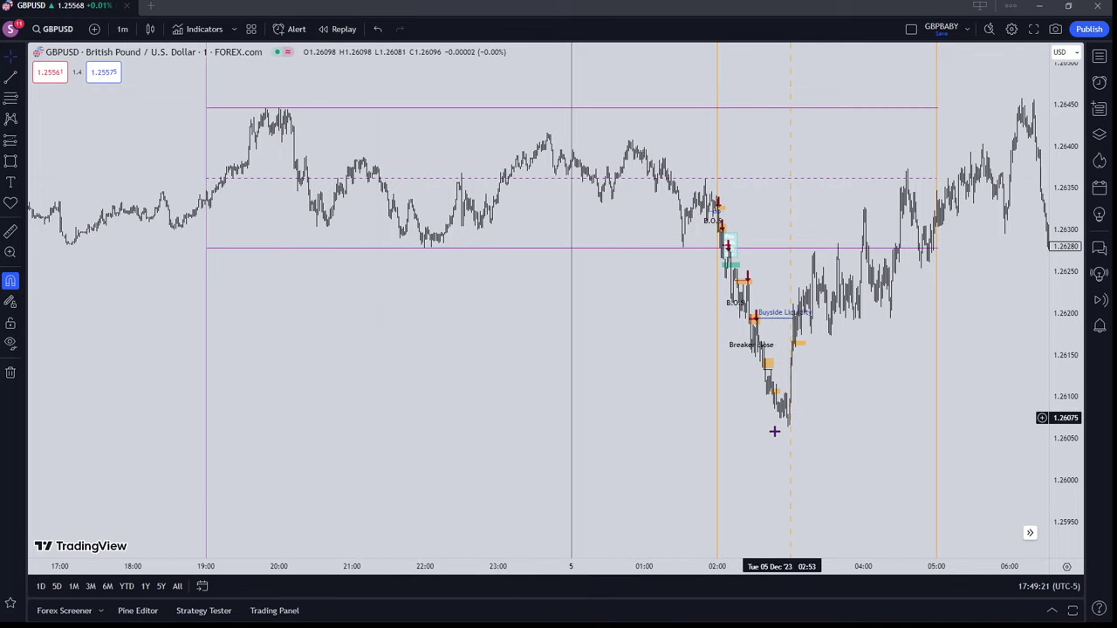
scroll(664, 218, "down", 1)
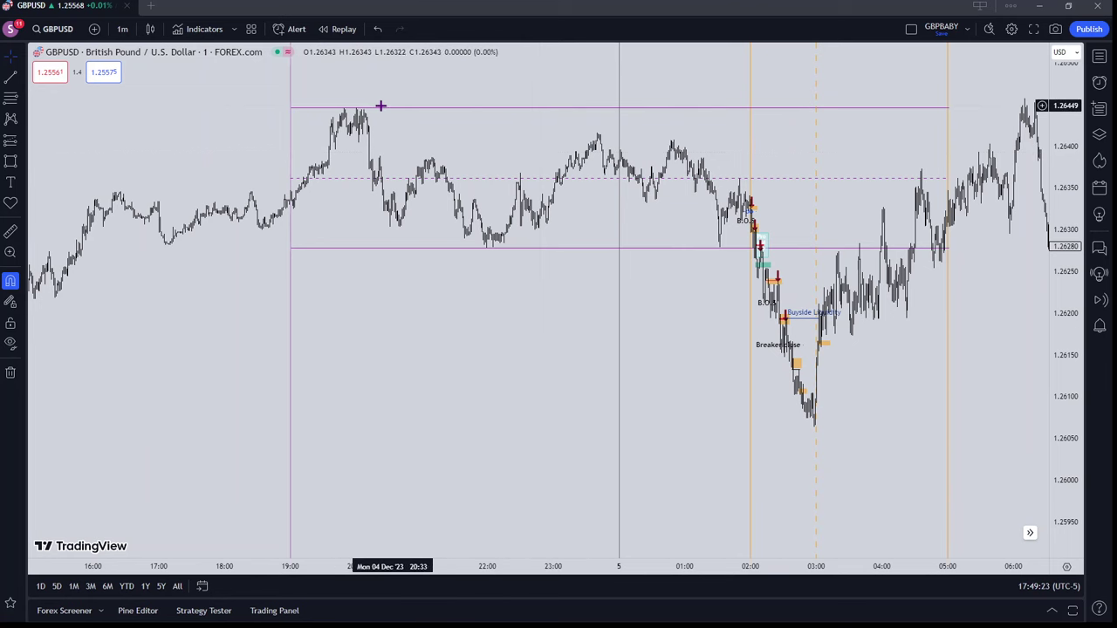
Extend the upper purple range line at 1.26449 to about 06:45 so it passes the high after 06:00
left_click_drag(870, 108, 392, 157)
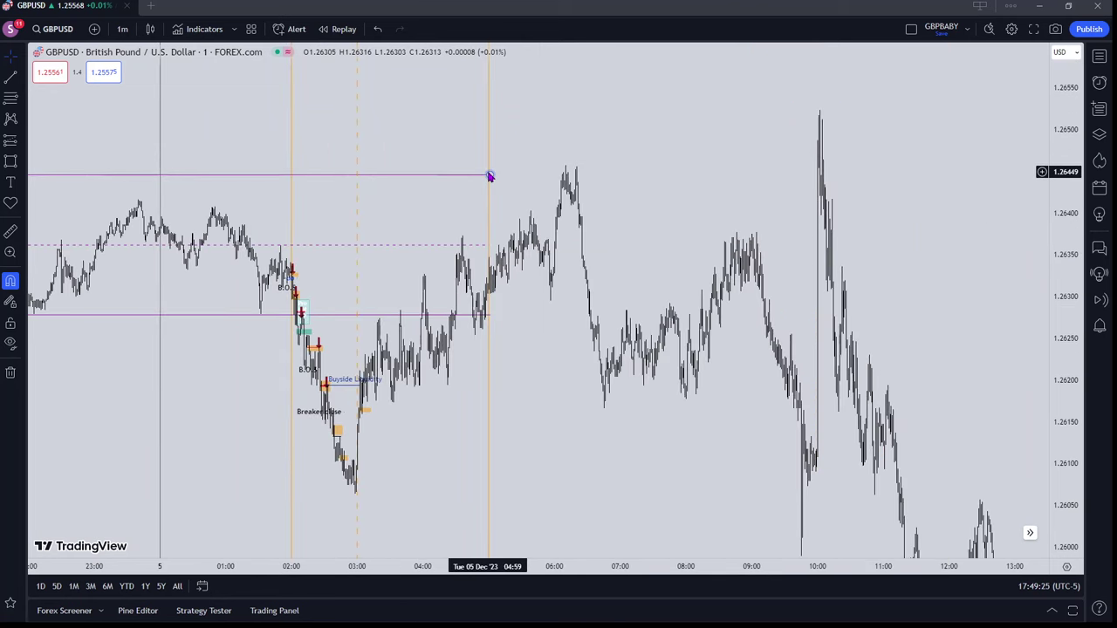
left_click_drag(489, 176, 605, 175)
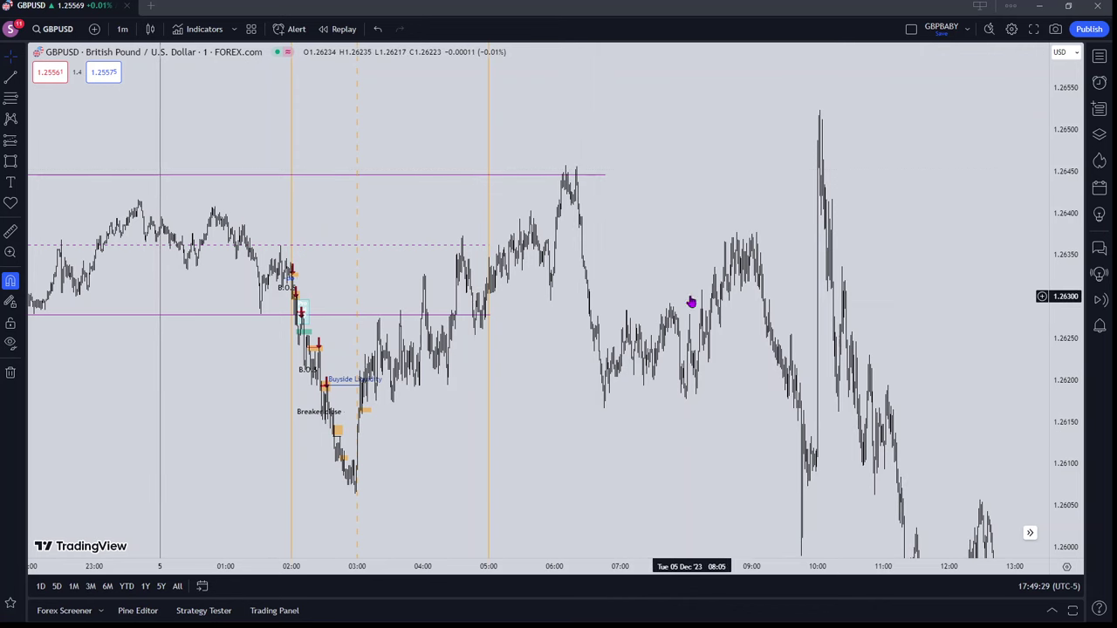
scroll(690, 304, "up", 3)
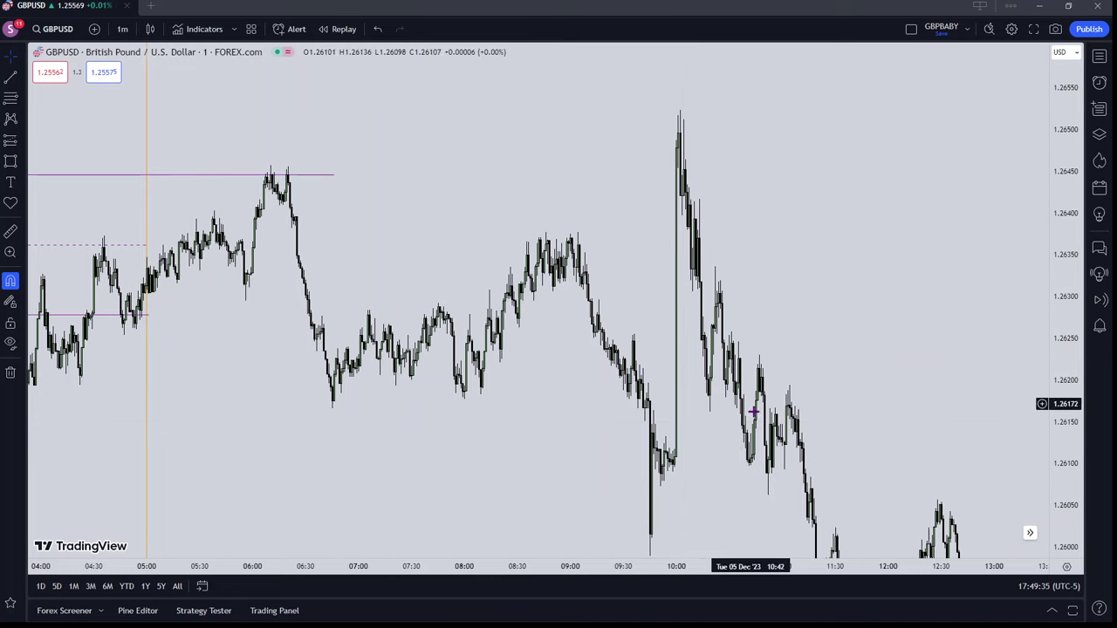
scroll(748, 425, "down", 4)
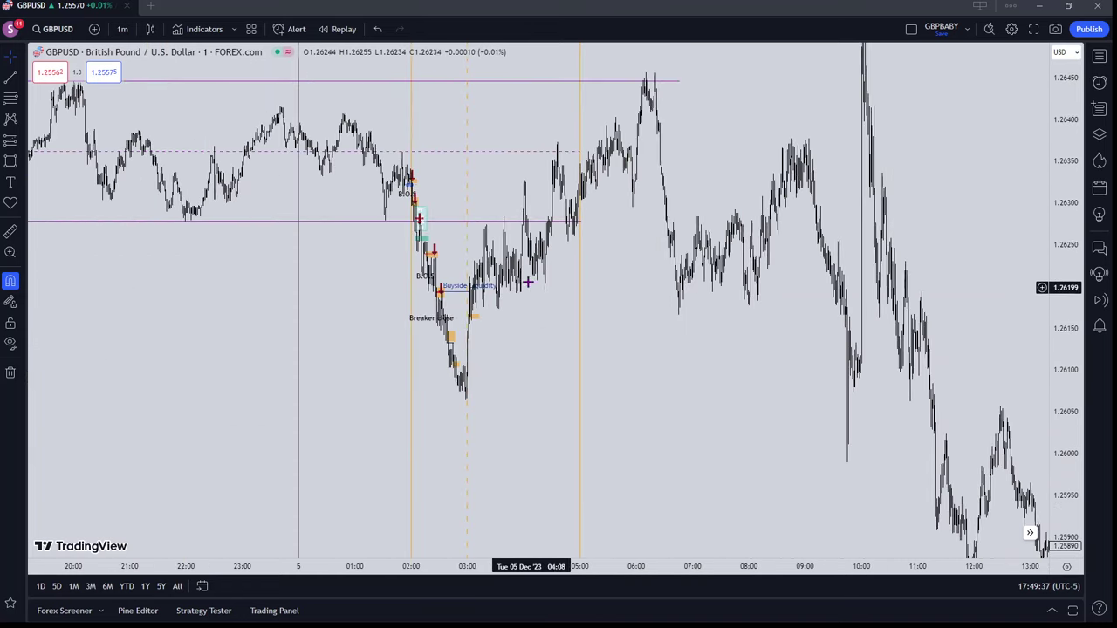
scroll(367, 384, "down", 1)
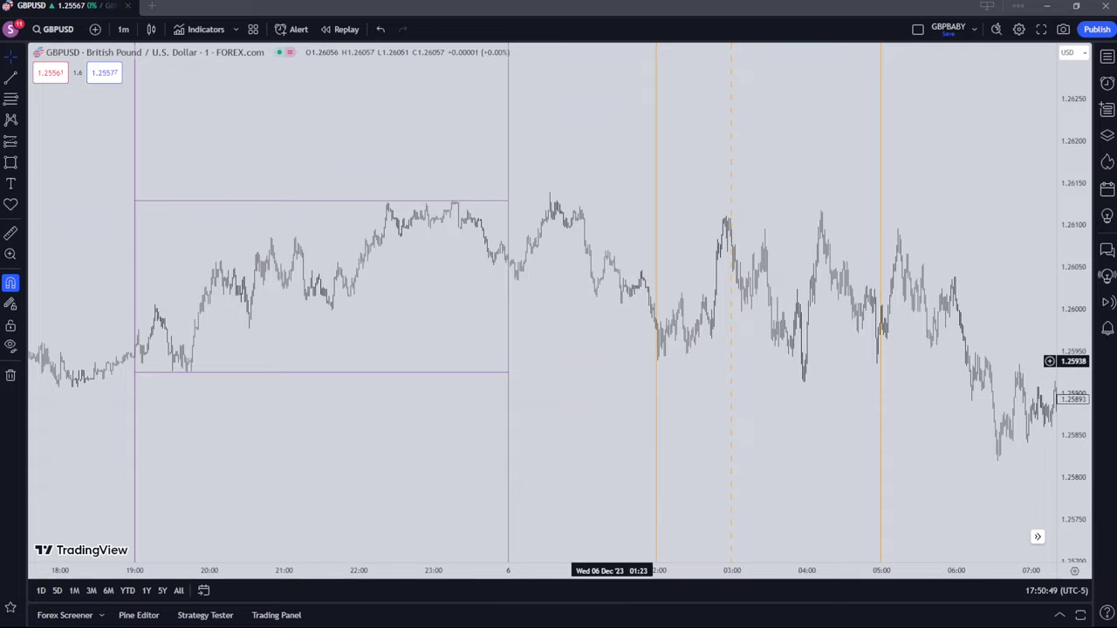
Draw a Fibonacci retracement on the 6 December setup from the 19:42 low at 1.25925 to the 23:15 high at 1.26129
scroll(559, 315, "up", 2)
left_click_drag(422, 333, 571, 350)
scroll(571, 349, "down", 3)
left_click_drag(561, 410, 419, 405)
scroll(421, 403, "up", 3)
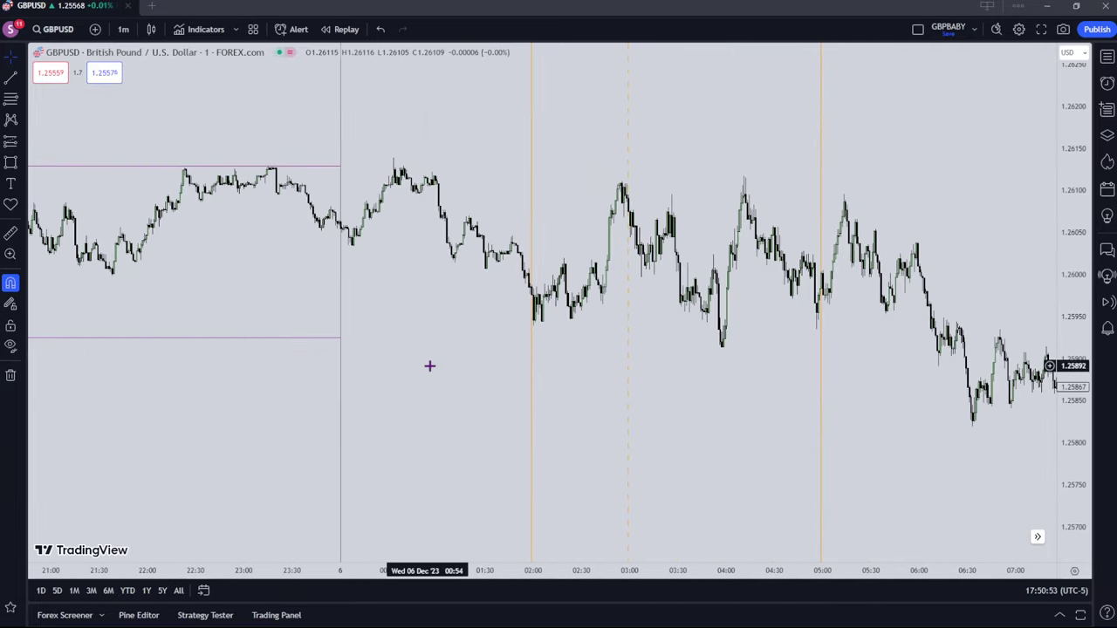
scroll(429, 366, "left", 10)
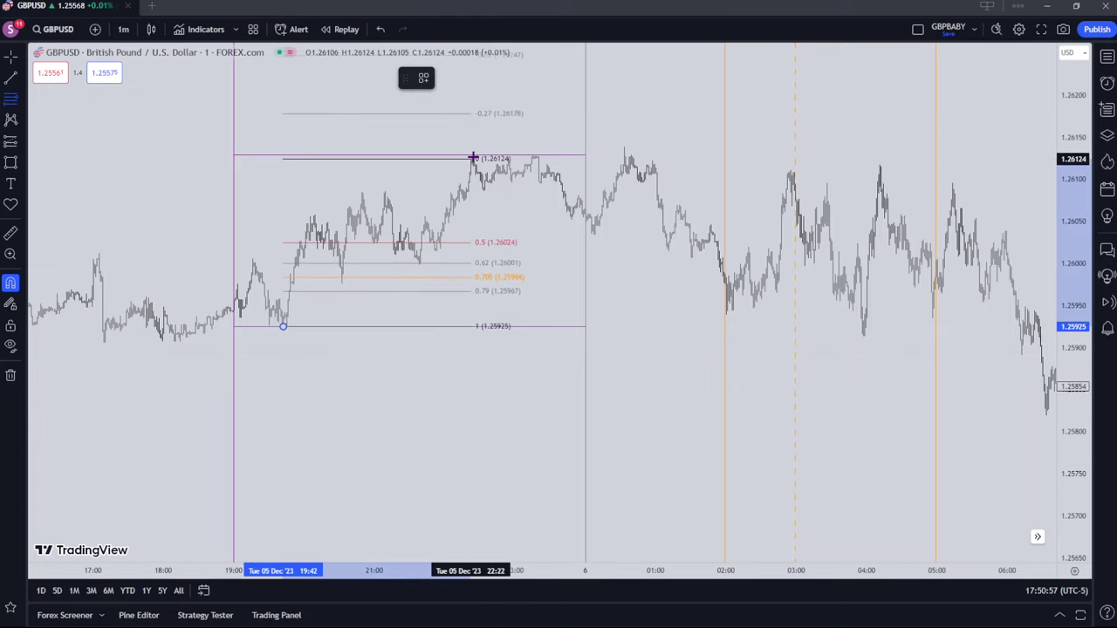
left_click(533, 154)
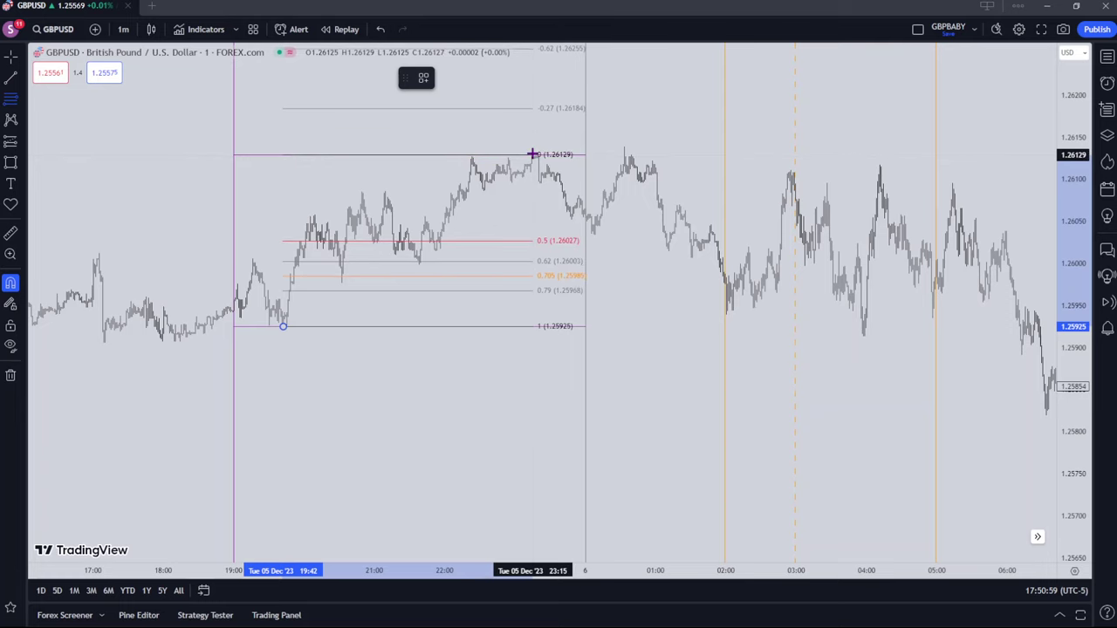
Draw a horizontal trend line at the 0.5 level, 1.26028, between 19:00 and 00:00, and set its line style to dashed
left_click(258, 245)
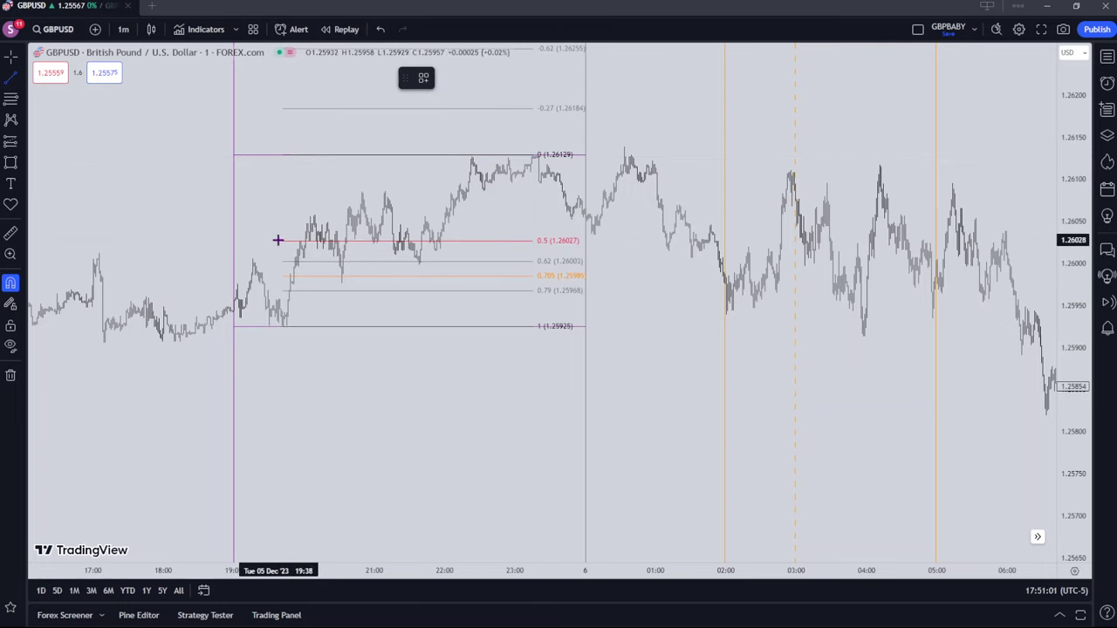
left_click(585, 251)
left_click(234, 248)
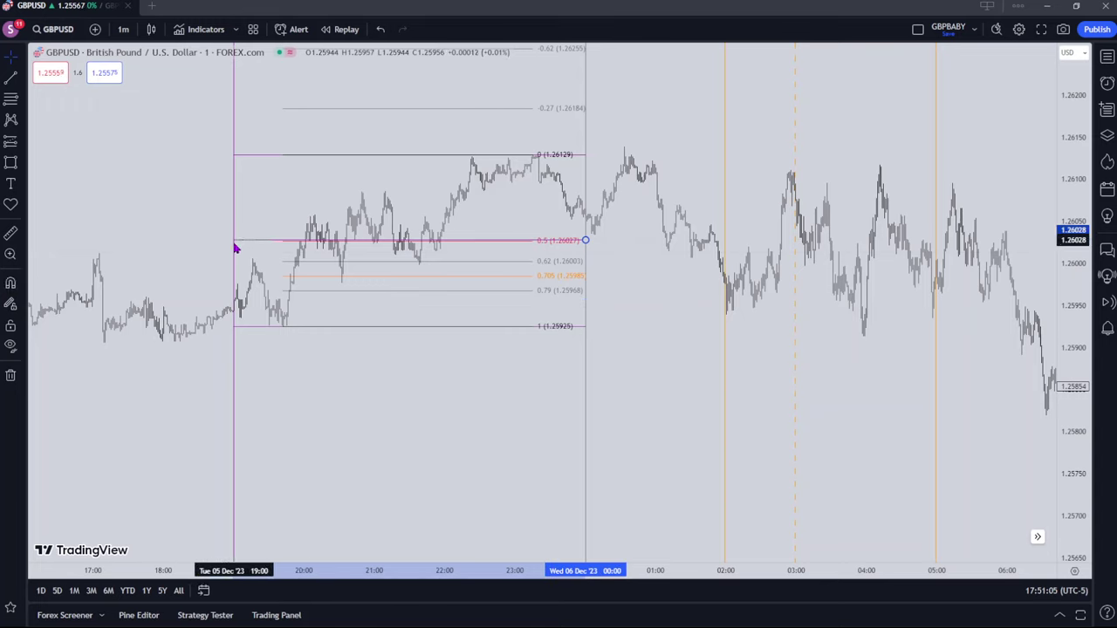
left_click(244, 240)
left_click(508, 77)
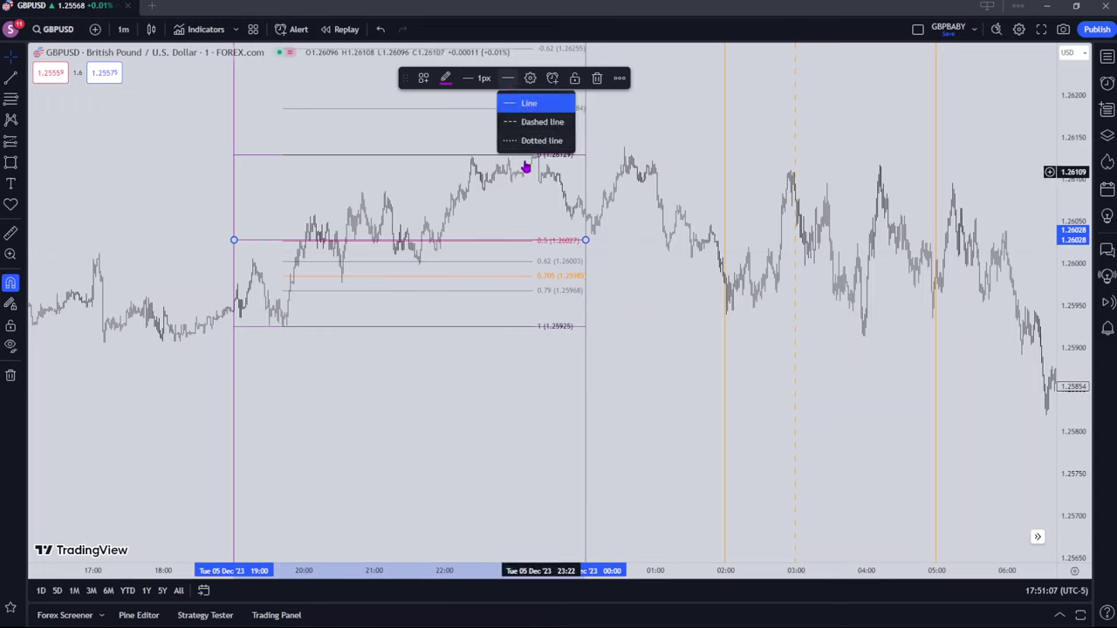
left_click(535, 139)
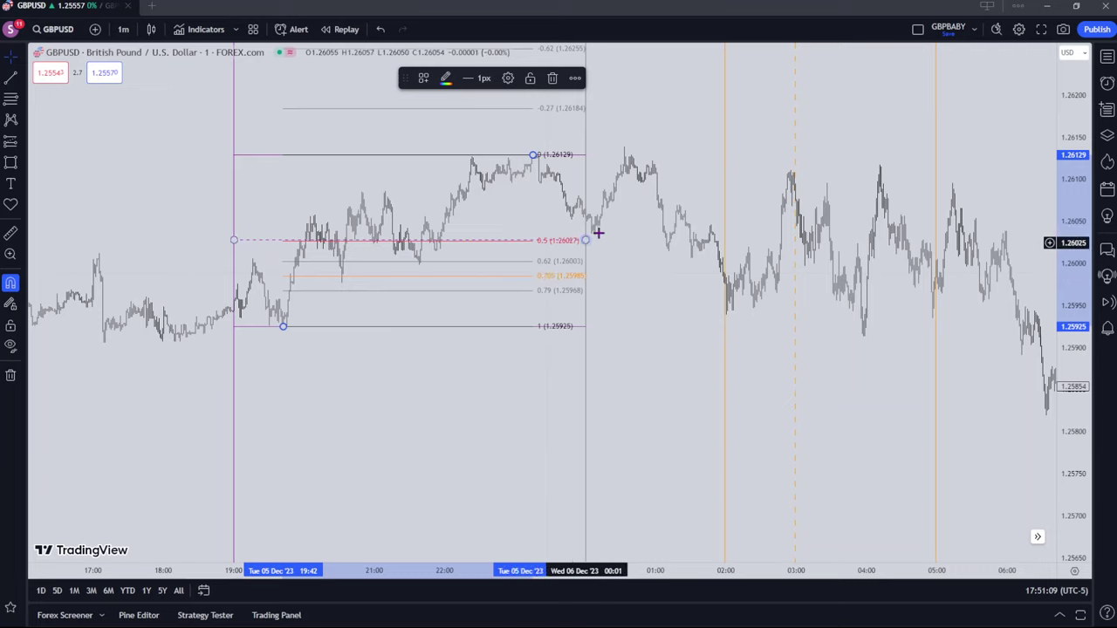
Remove the Fibonacci retracement and extend the upper, lower and dashed middle purple range lines to the 05:00 line
left_click(605, 167)
left_click_drag(585, 156, 637, 156)
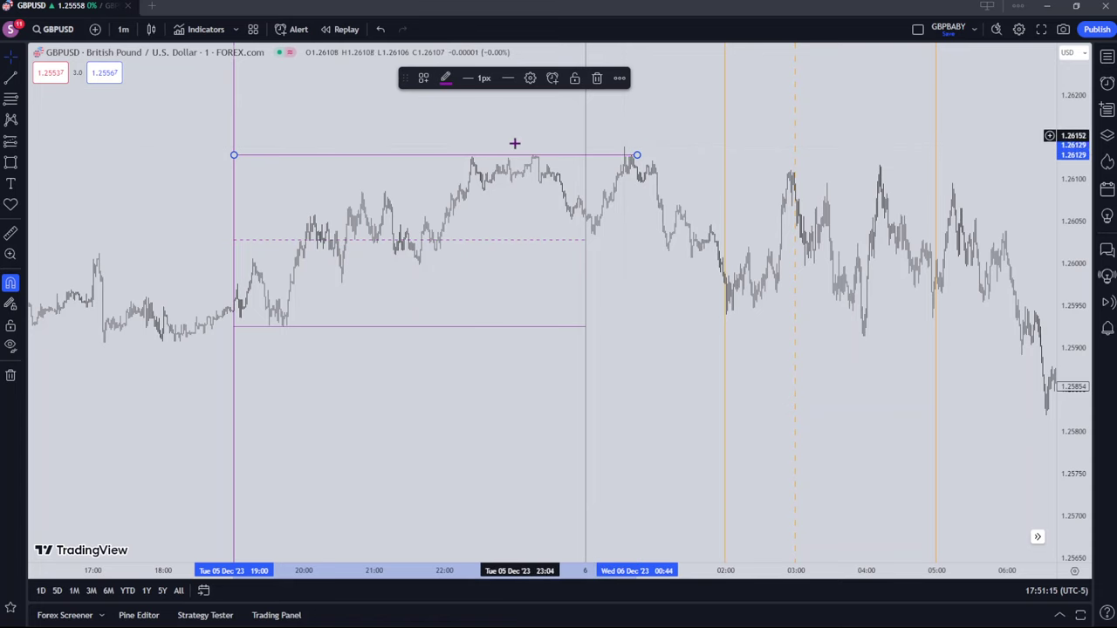
scroll(483, 137, "down", 3)
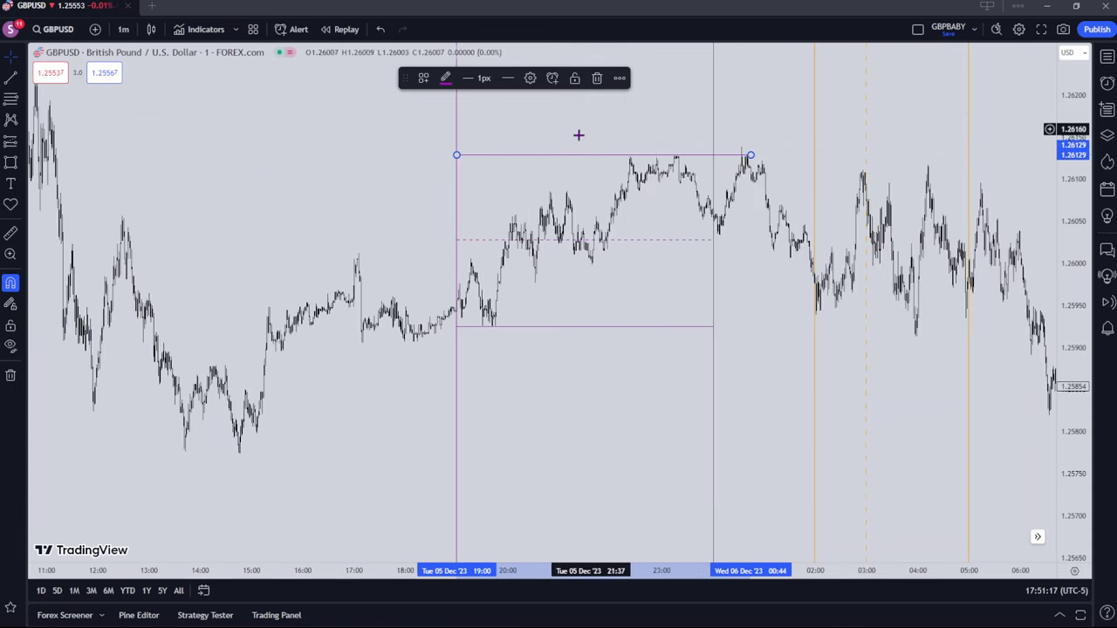
scroll(578, 135, "down", 2)
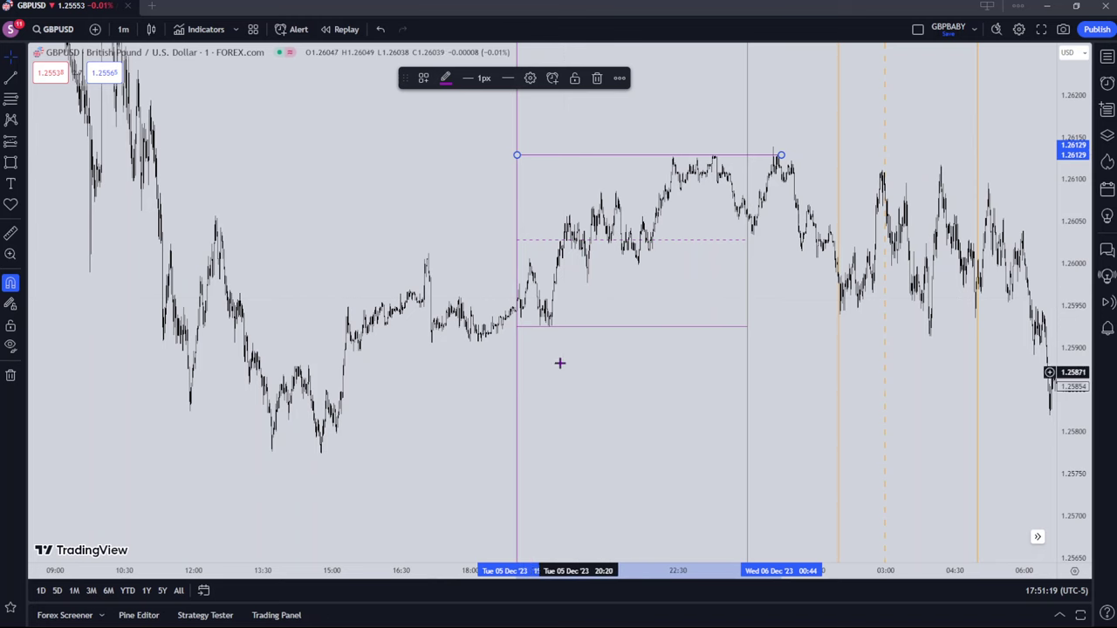
left_click_drag(565, 343, 372, 334)
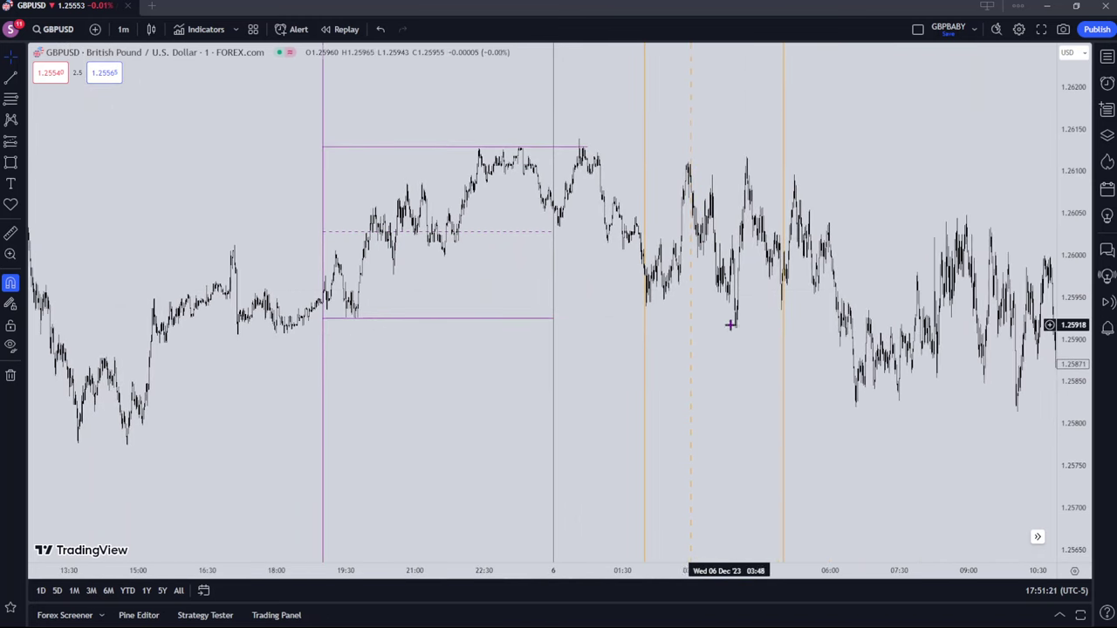
mouse_move(555, 324)
left_mouse_down()
mouse_move(747, 330)
mouse_move(783, 319)
left_mouse_up()
left_click_drag(588, 152, 757, 166)
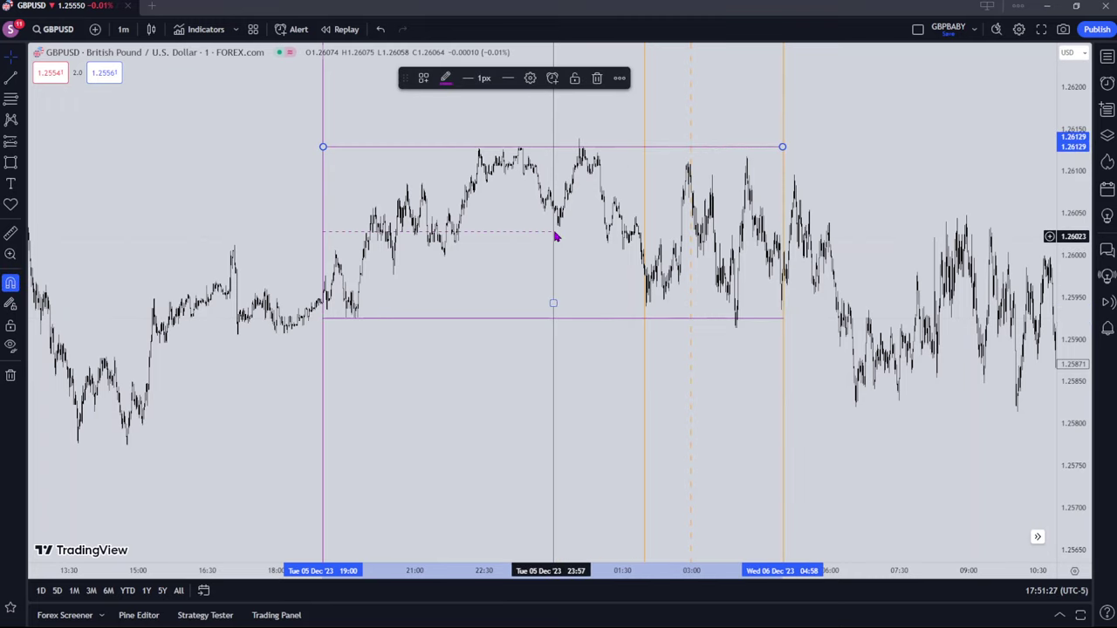
mouse_move(553, 232)
left_mouse_down()
mouse_move(756, 251)
mouse_move(784, 234)
left_mouse_up()
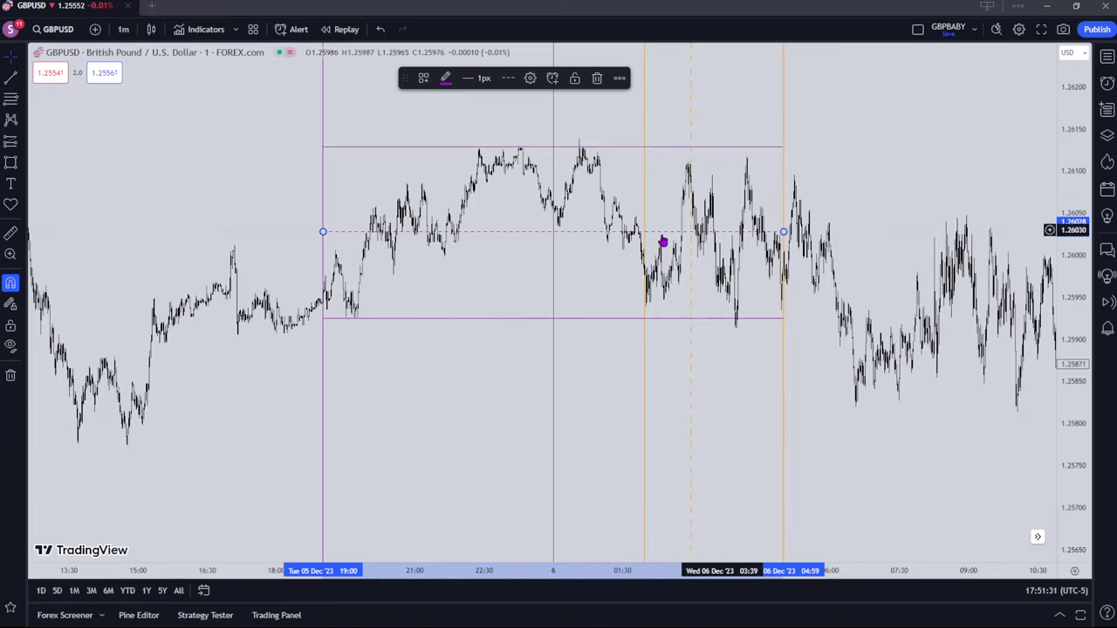
Examine the candles around 02:00 to 03:00 on 6 December against the purple range levels and the dashed midline
scroll(428, 292, "up", 4)
left_click_drag(536, 390, 798, 407)
scroll(614, 375, "up", 4)
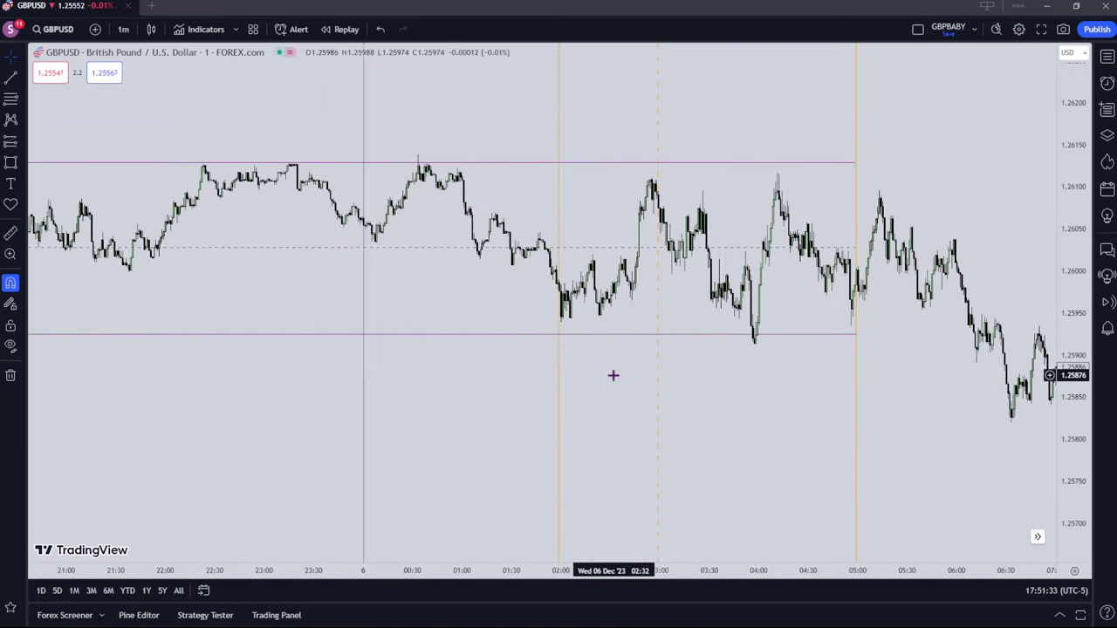
scroll(613, 375, "up", 4)
left_click_drag(417, 399, 830, 399)
scroll(593, 375, "up", 2)
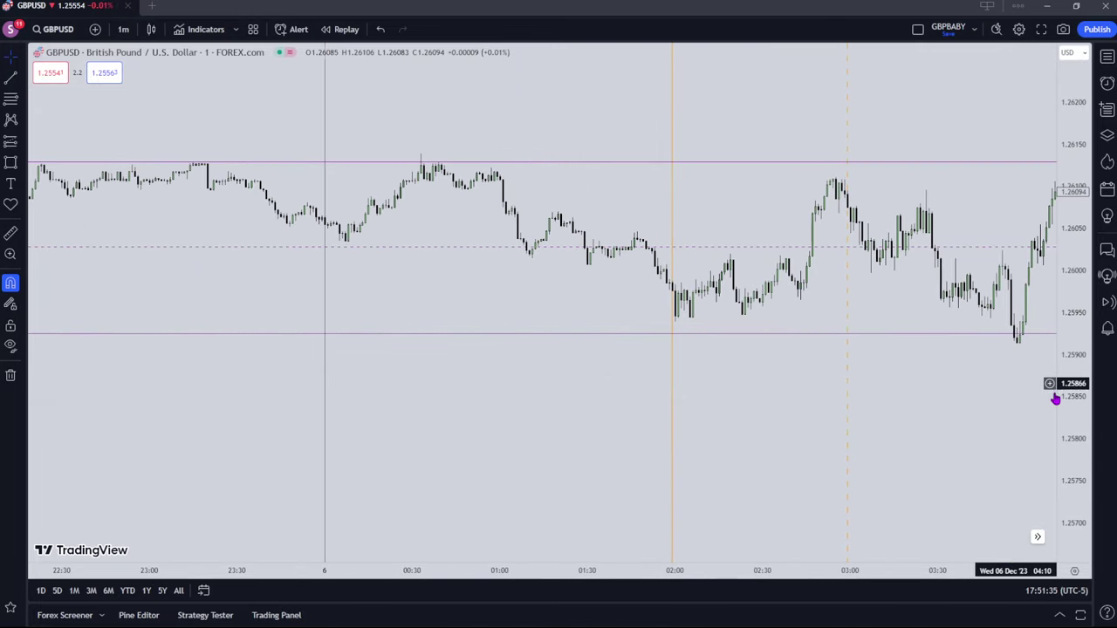
left_click_drag(1070, 397, 1066, 70)
scroll(742, 322, "up", 5)
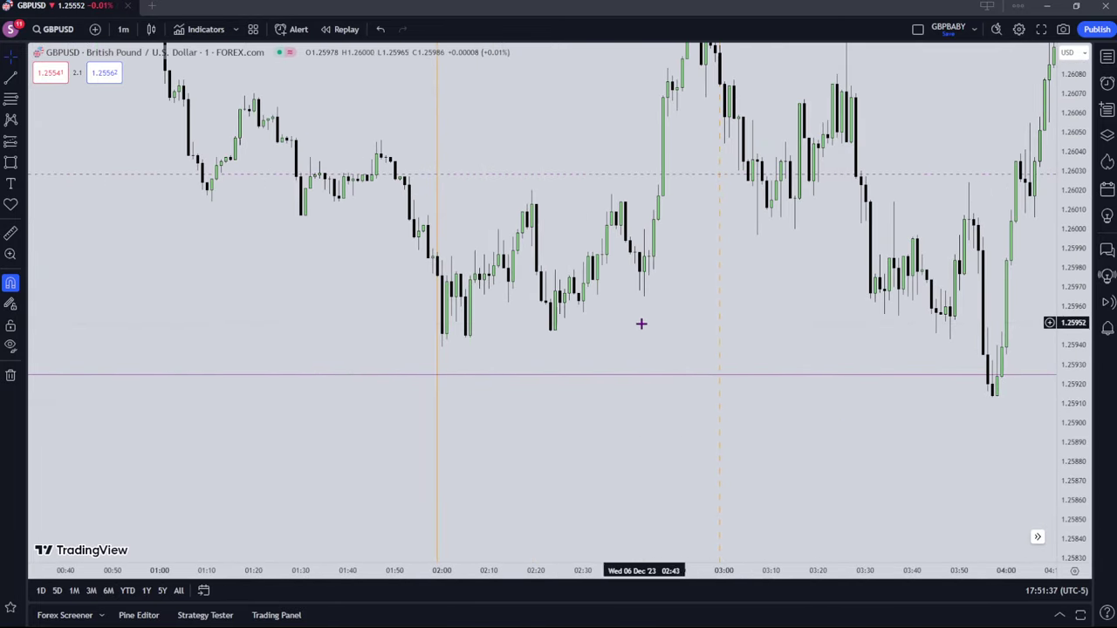
left_click_drag(660, 323, 631, 329)
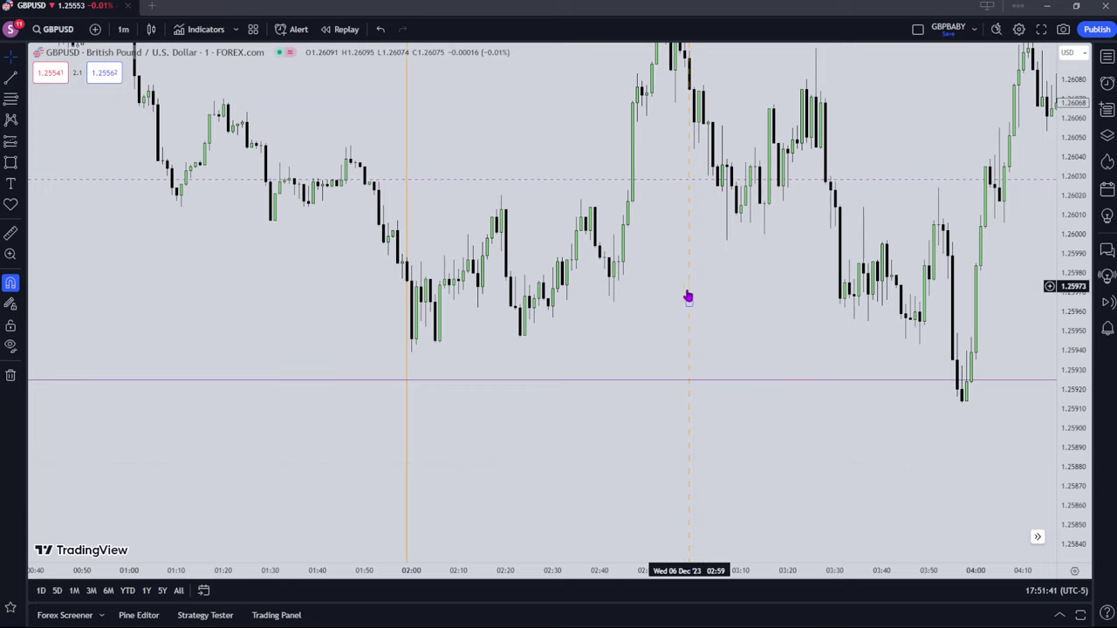
left_click_drag(659, 215, 669, 314)
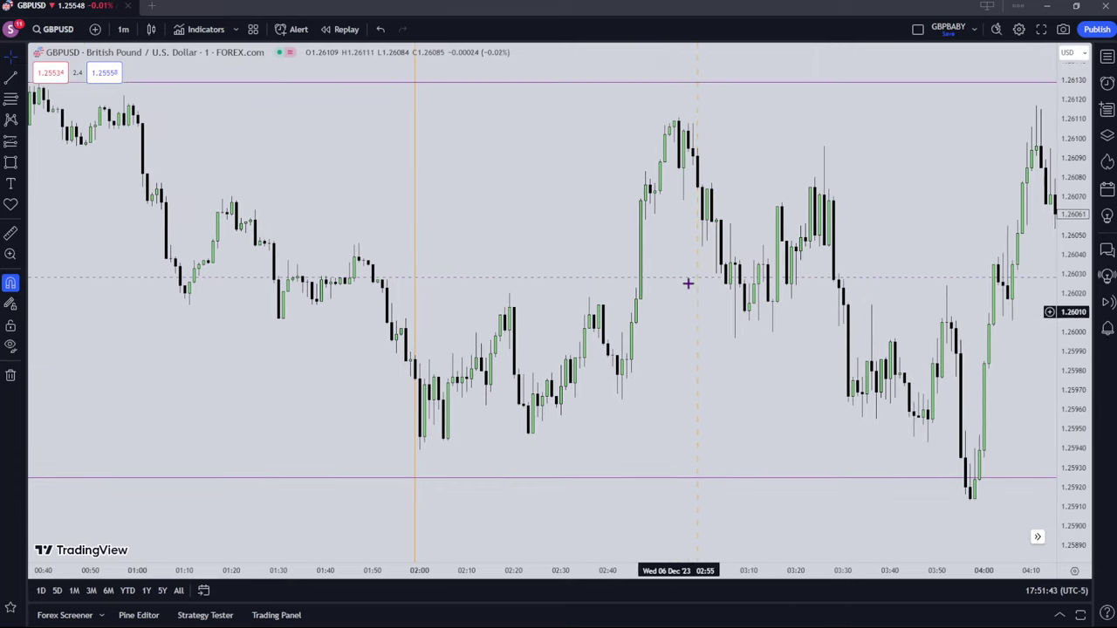
scroll(657, 367, "down", 3)
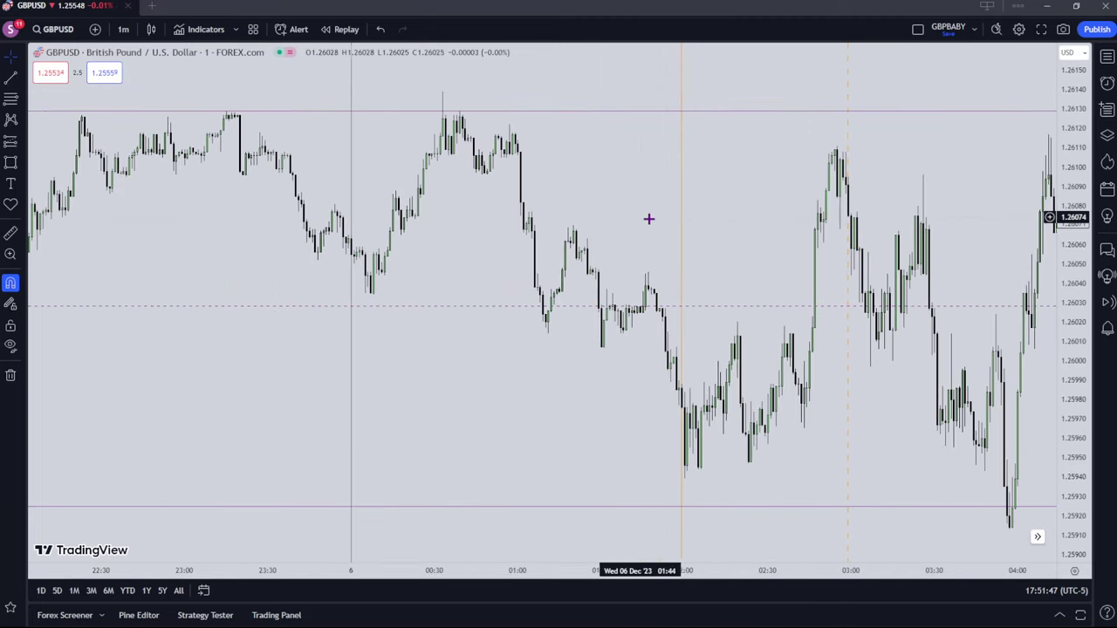
scroll(648, 219, "down", 3)
left_click_drag(677, 215, 678, 178)
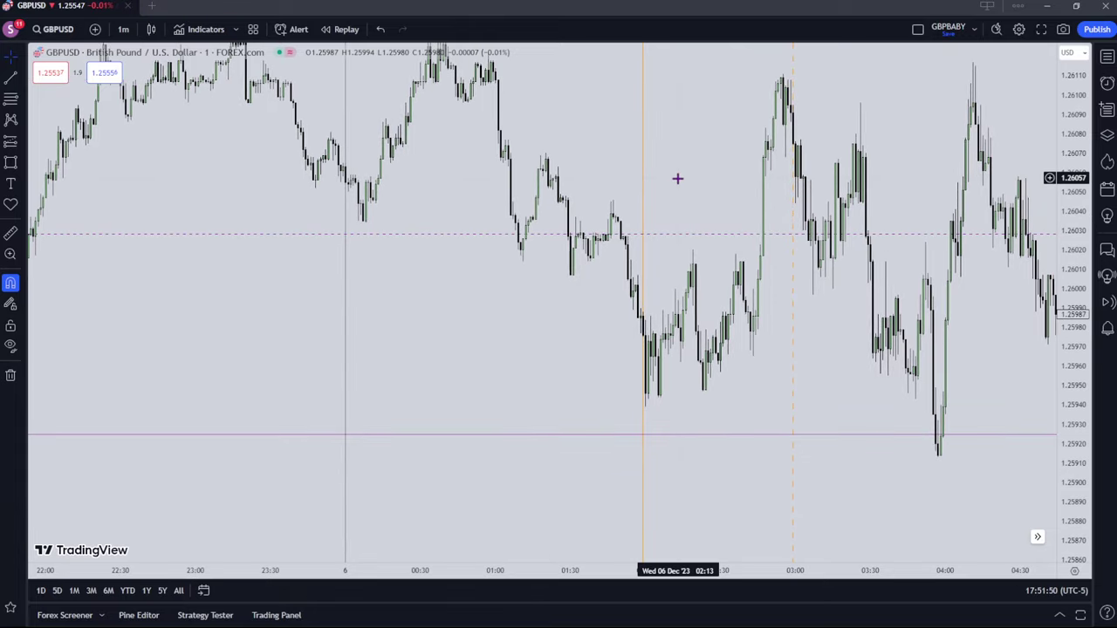
scroll(655, 310, "up", 2)
scroll(638, 386, "up", 3)
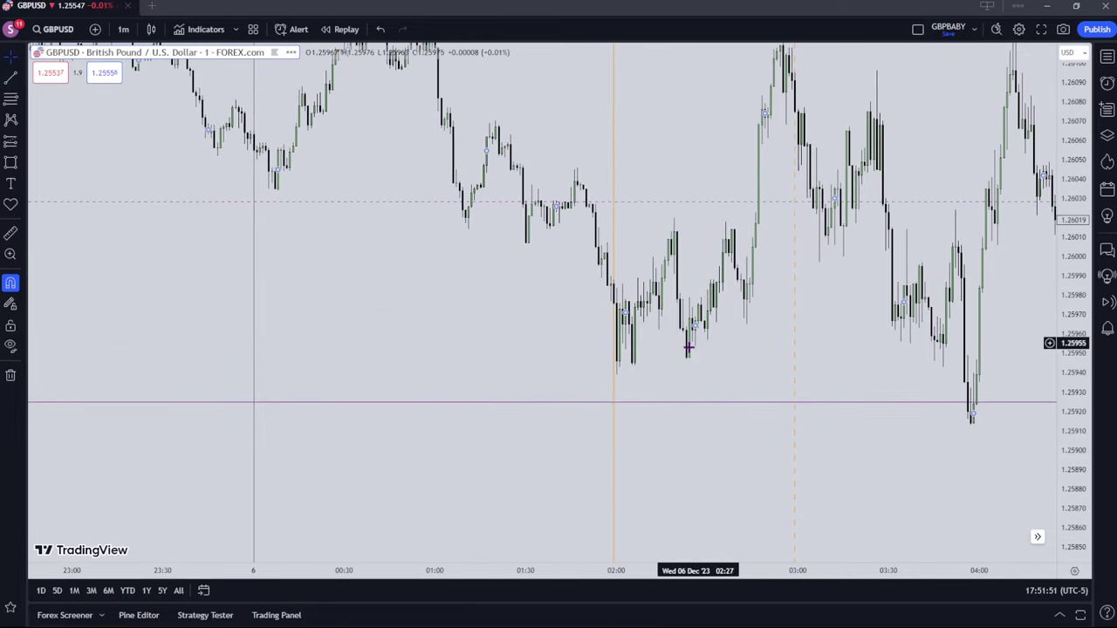
left_click_drag(390, 356, 543, 360)
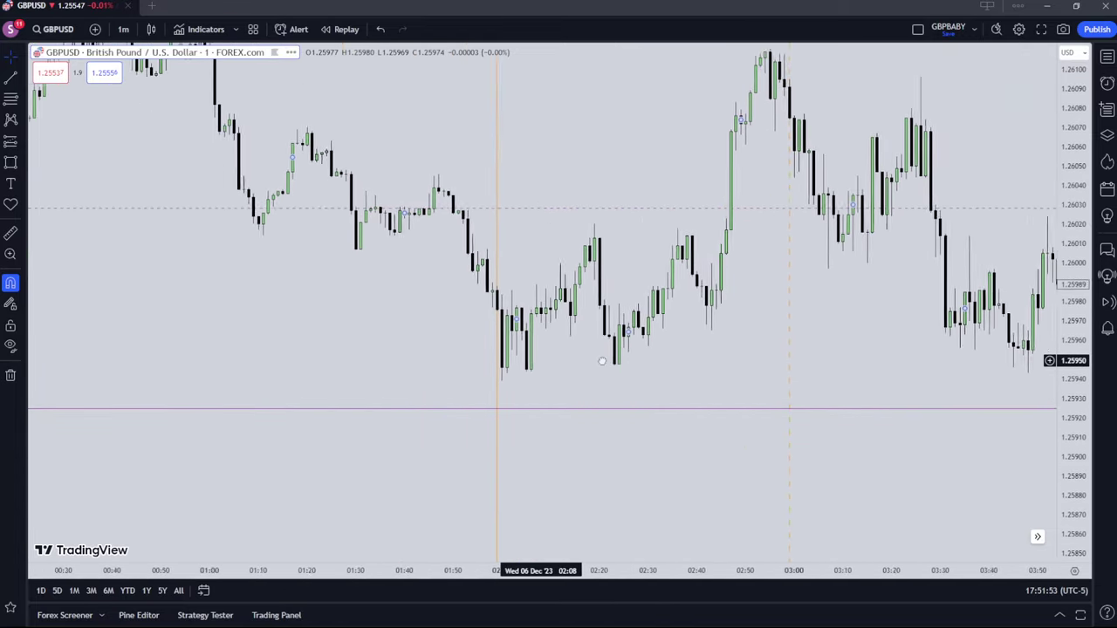
scroll(572, 359, "up", 2)
left_click_drag(1065, 337, 1061, 188)
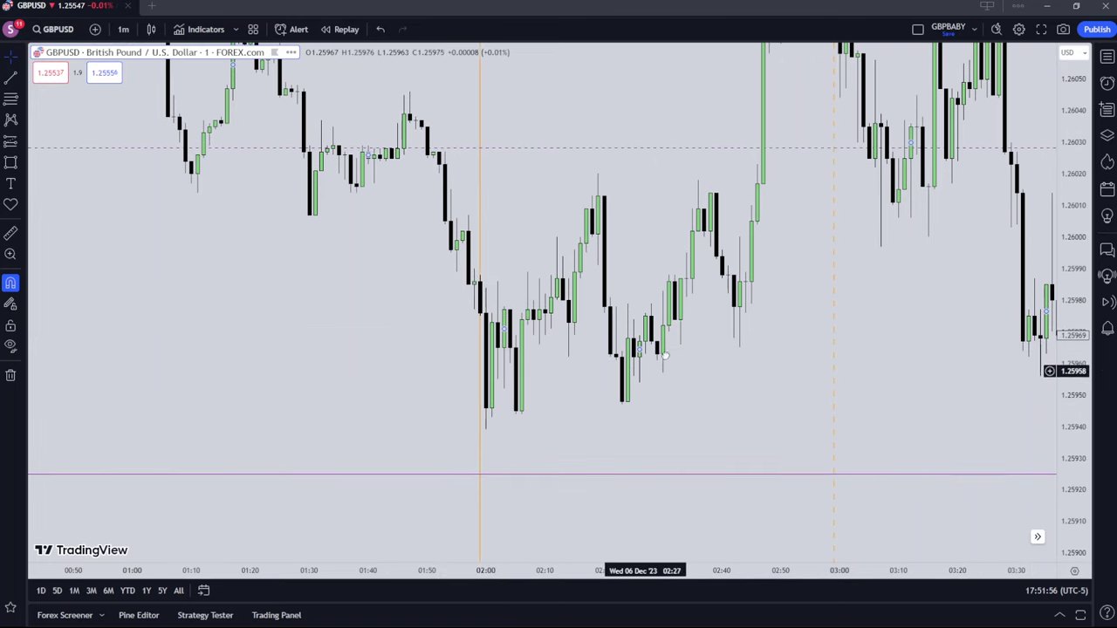
left_click_drag(655, 370, 689, 338)
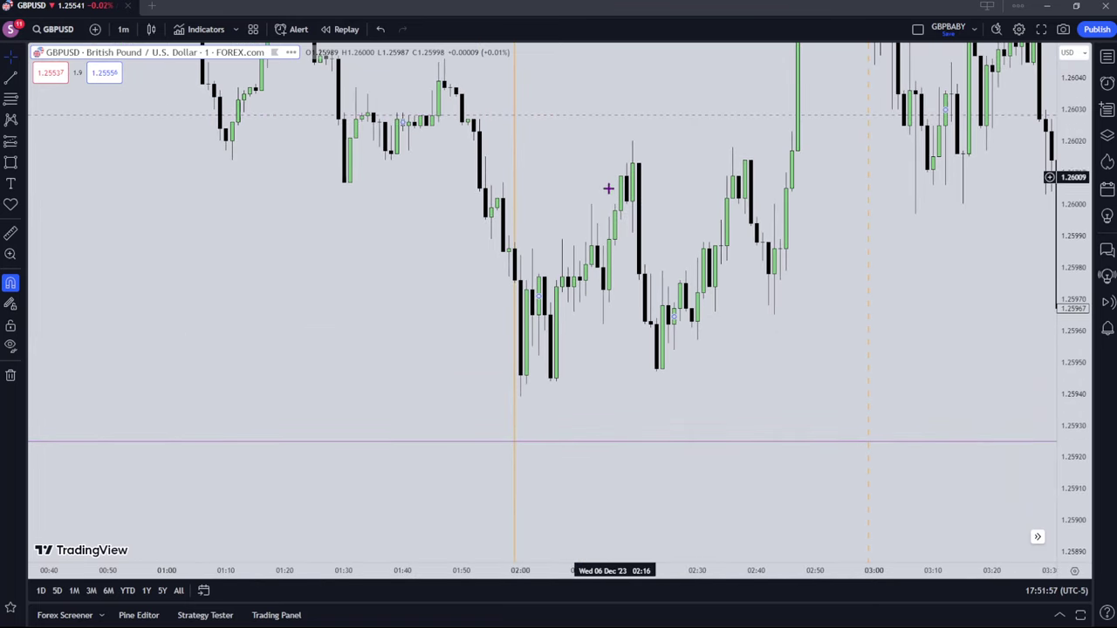
left_click_drag(594, 212, 596, 261)
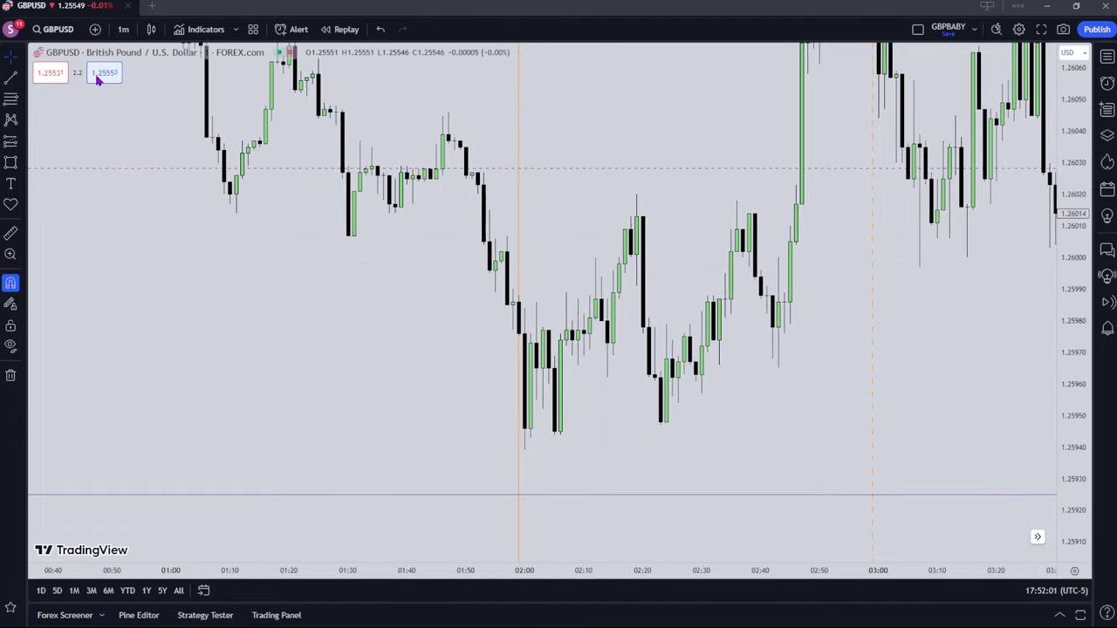
Draw a horizontal trend line at 1.26007 from about 01:57 to 02:20 and apply the Buyside Liquidity template
left_click(644, 239)
left_click(530, 78)
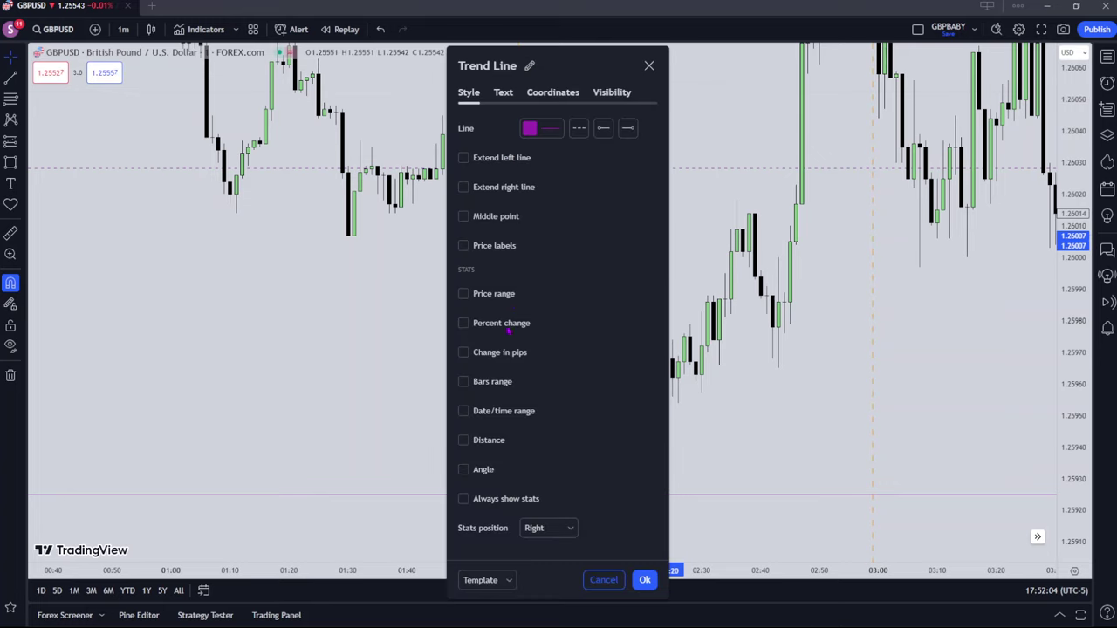
left_click(499, 580)
left_click(592, 538)
left_click(645, 580)
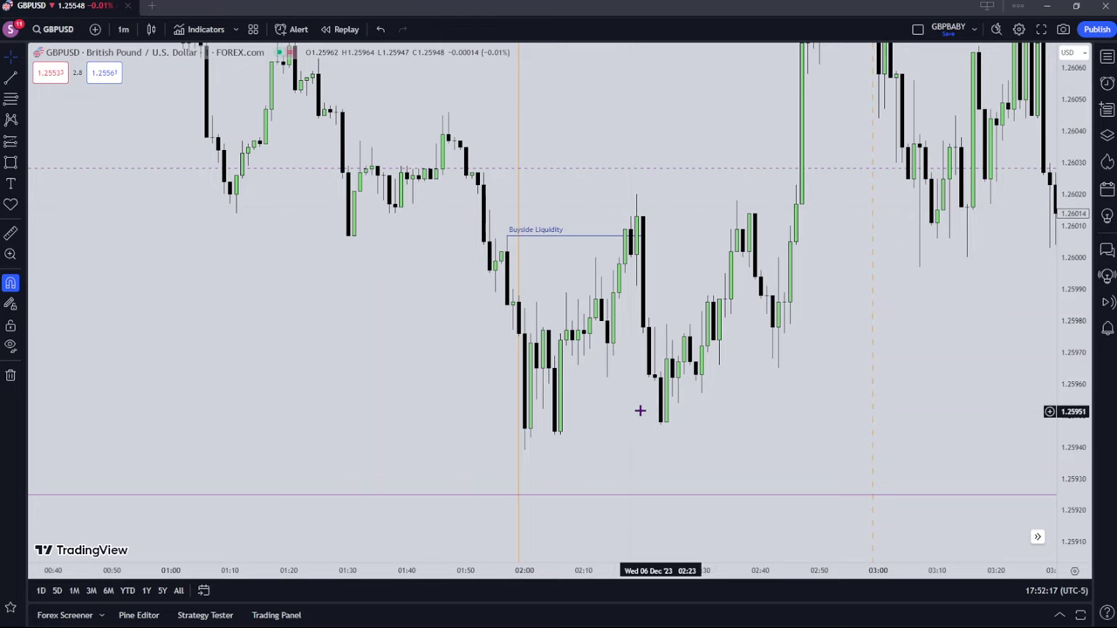
Draw a narrow rectangle at about 19:45 between about 1.25955 and 1.25940, above the range's lower line
scroll(730, 404, "down", 5)
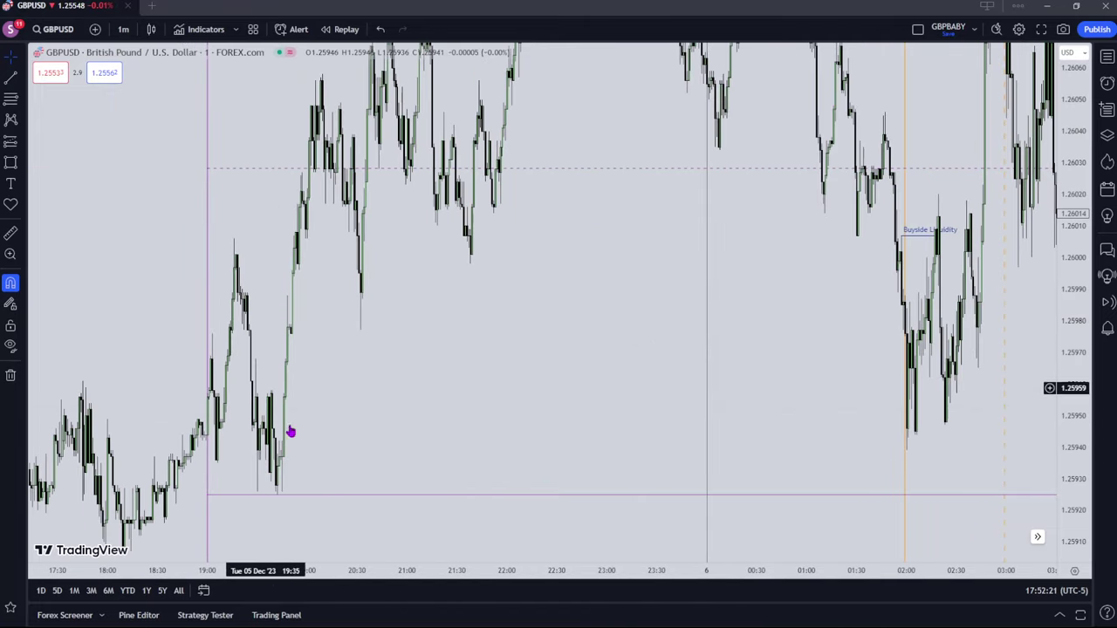
left_click(11, 162)
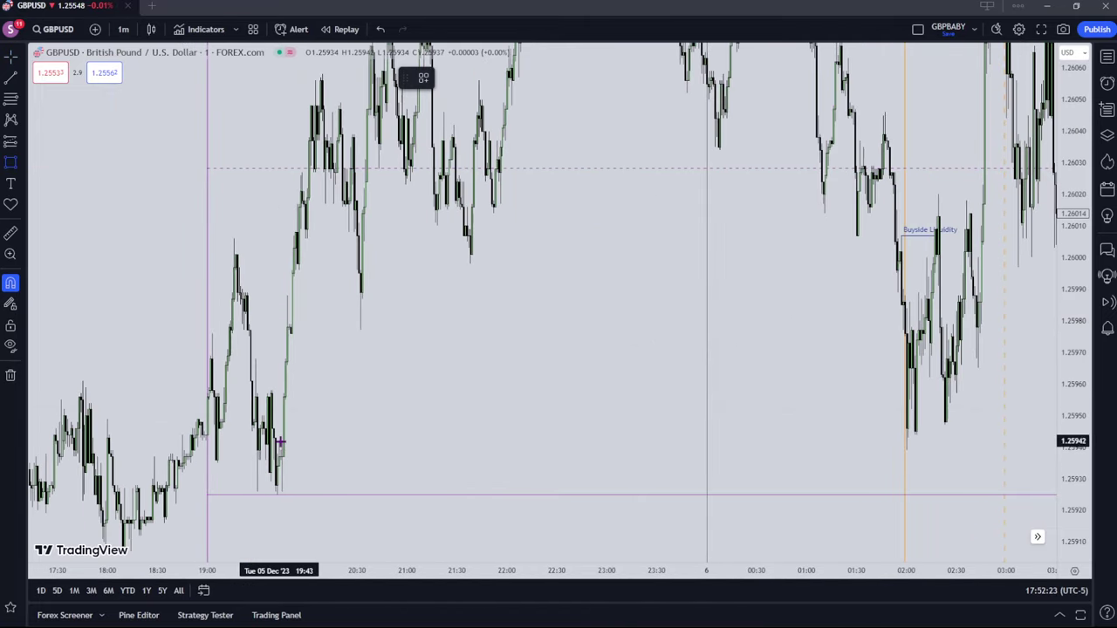
left_click(282, 400)
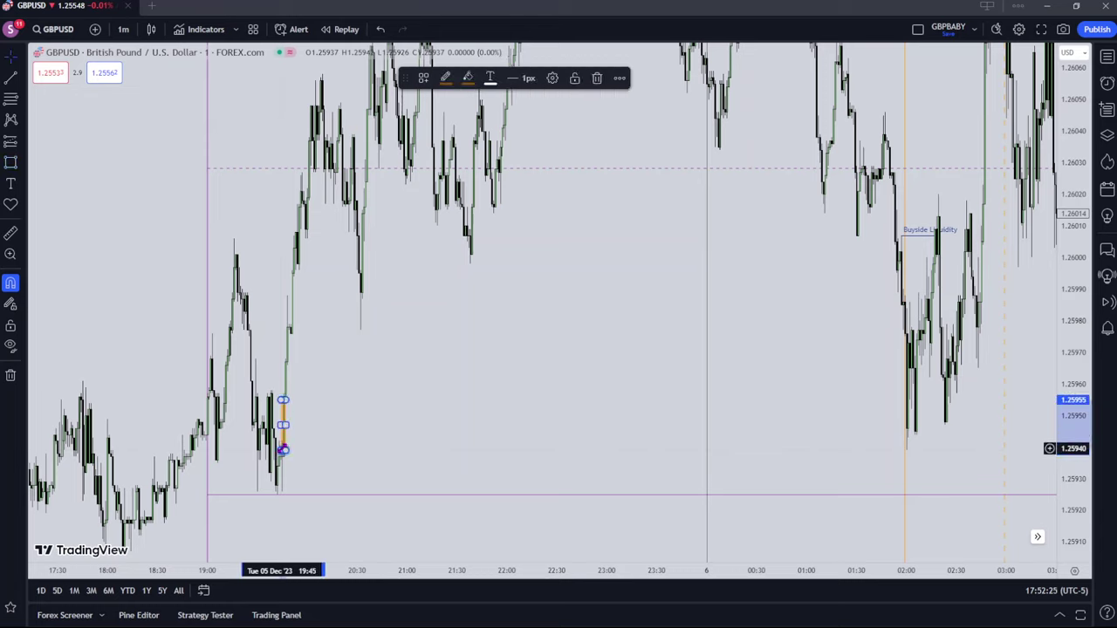
Extend the orange rectangle from about 19:45 to the dashed 03:00 line, with its lower edge at about 1.25942
left_click_drag(283, 449, 988, 426)
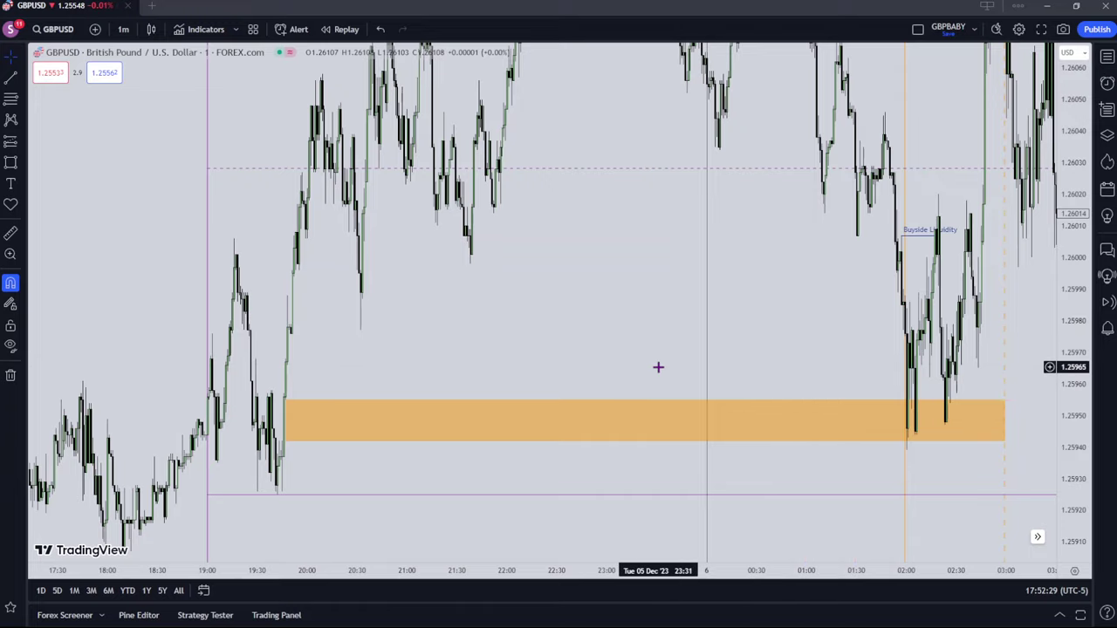
scroll(658, 367, "up", 6)
left_click_drag(565, 376, 849, 332)
left_click_drag(242, 344, 558, 312)
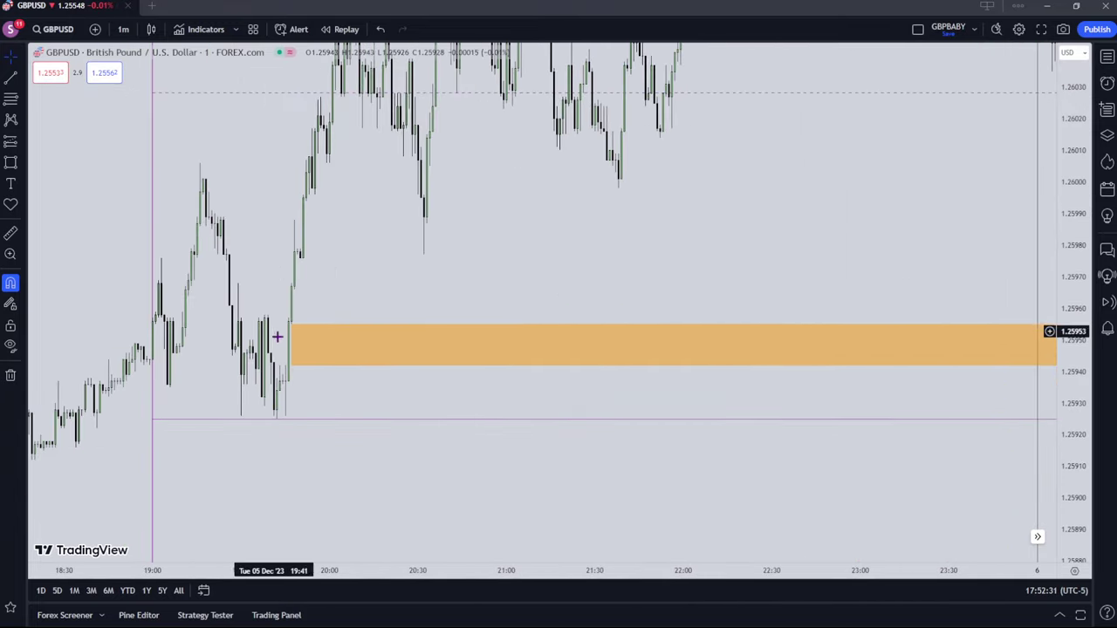
left_click_drag(291, 345, 281, 344)
Examine the candles between 02:00 and 03:00 on 6 December against the orange rectangle and the lower purple line
left_click_drag(448, 282, 179, 276)
left_click_drag(576, 232, 326, 246)
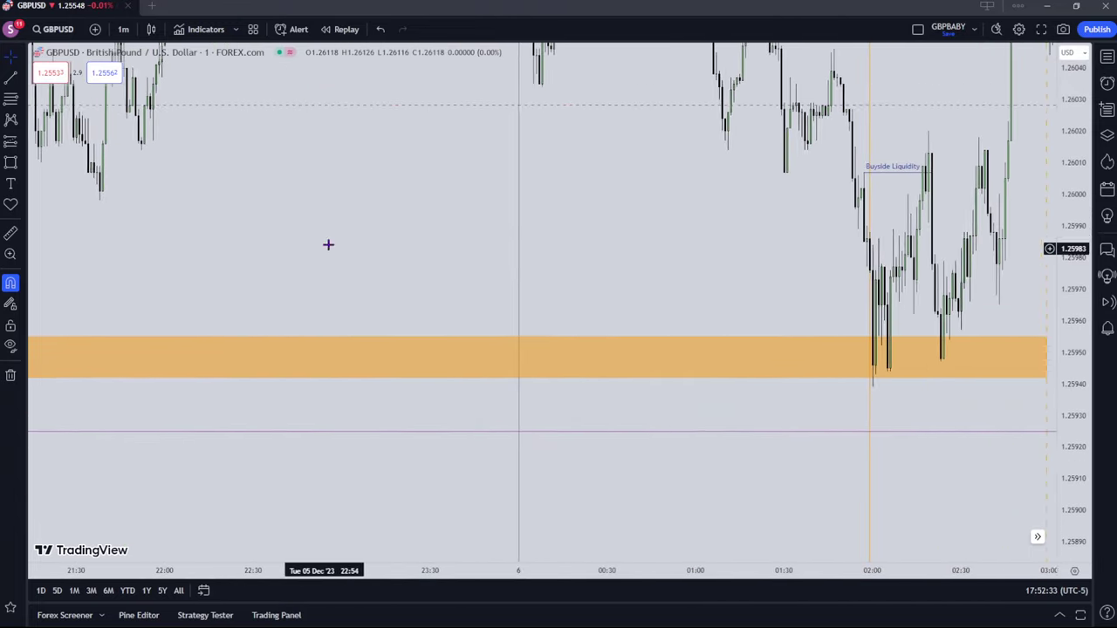
scroll(326, 246, "up", 6)
scroll(721, 261, "up", 2)
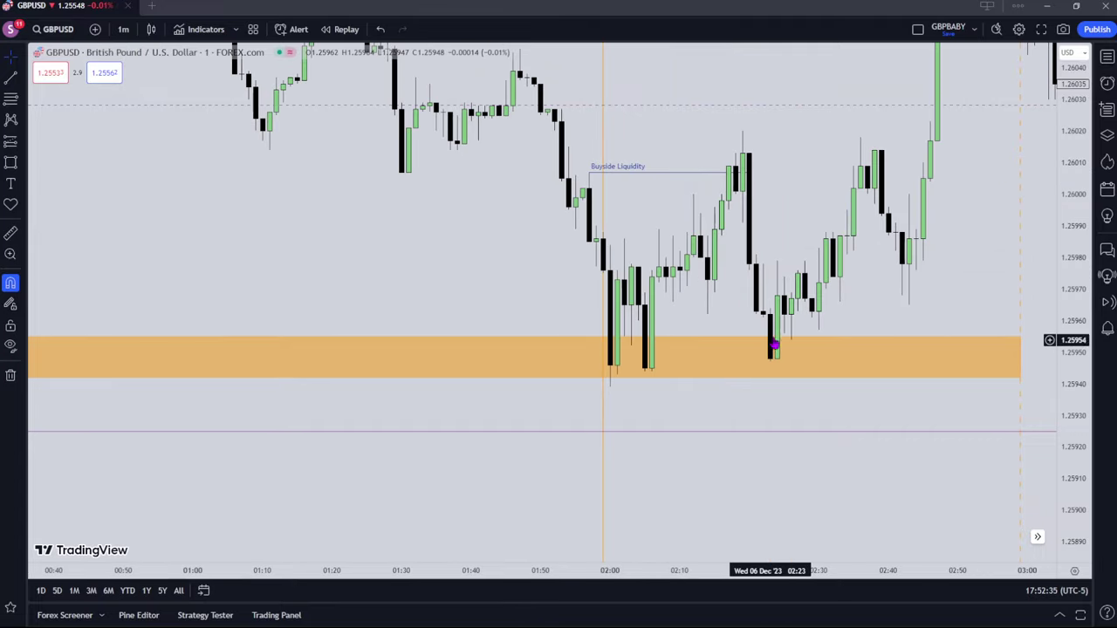
scroll(703, 355, "down", 6)
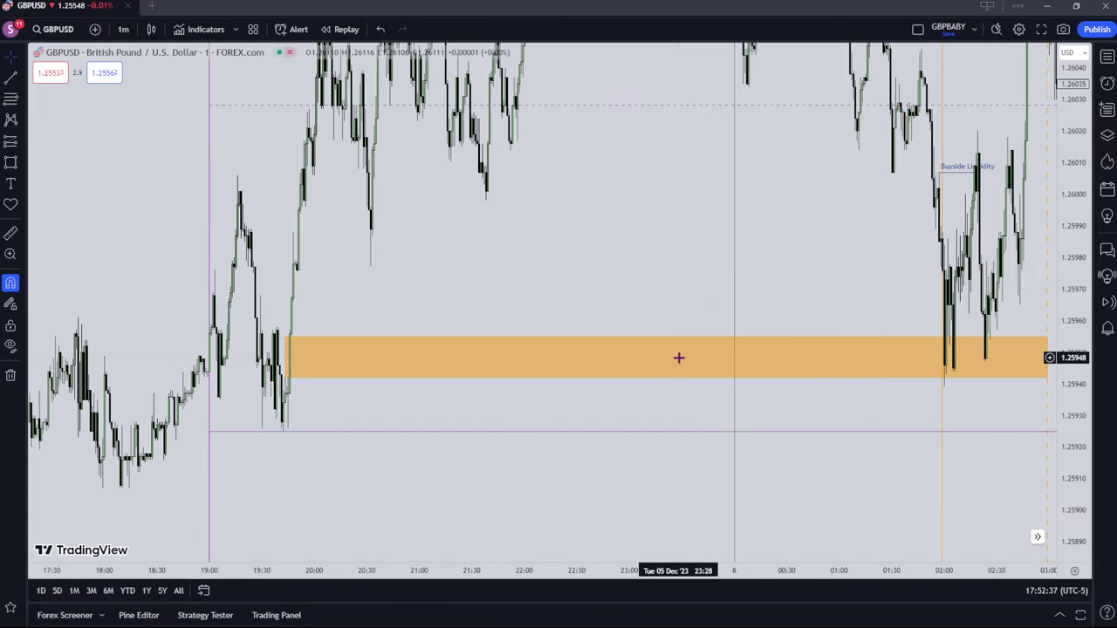
left_click_drag(499, 412, 432, 450)
left_click_drag(1080, 250, 1077, 460)
scroll(834, 416, "down", 3)
left_click_drag(824, 420, 728, 413)
scroll(708, 387, "up", 5)
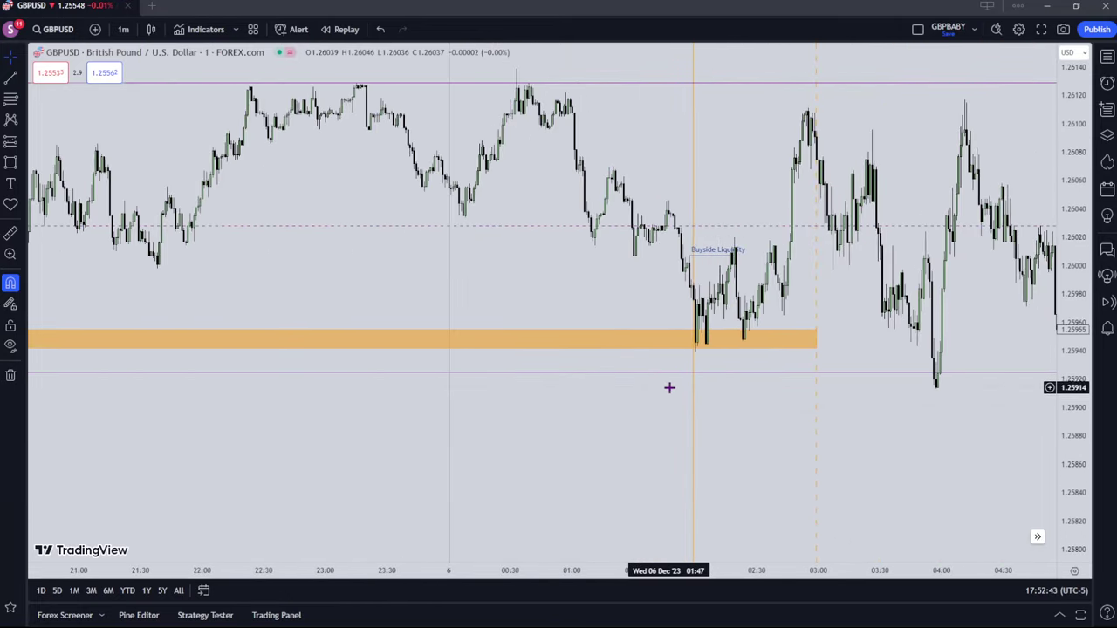
scroll(676, 388, "down", 3)
scroll(680, 388, "down", 2)
scroll(669, 398, "up", 6)
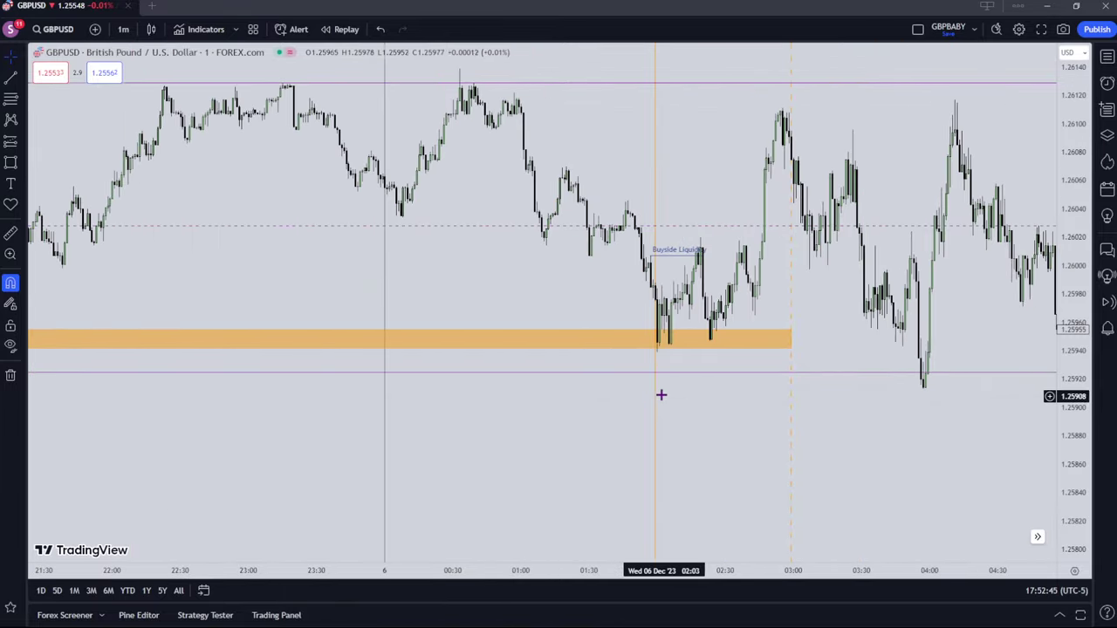
Inspect the price swings from 01:00 to 05:00 on 6 December relative to the orange rectangle and the dashed midline
left_click_drag(462, 421, 872, 416)
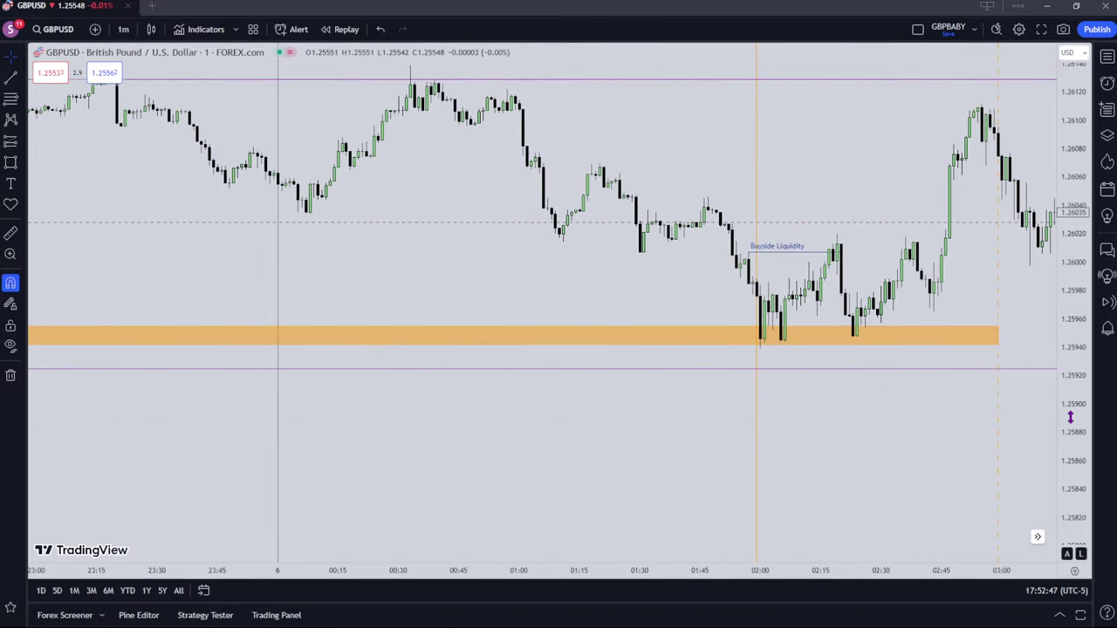
left_click_drag(1071, 418, 1066, 100)
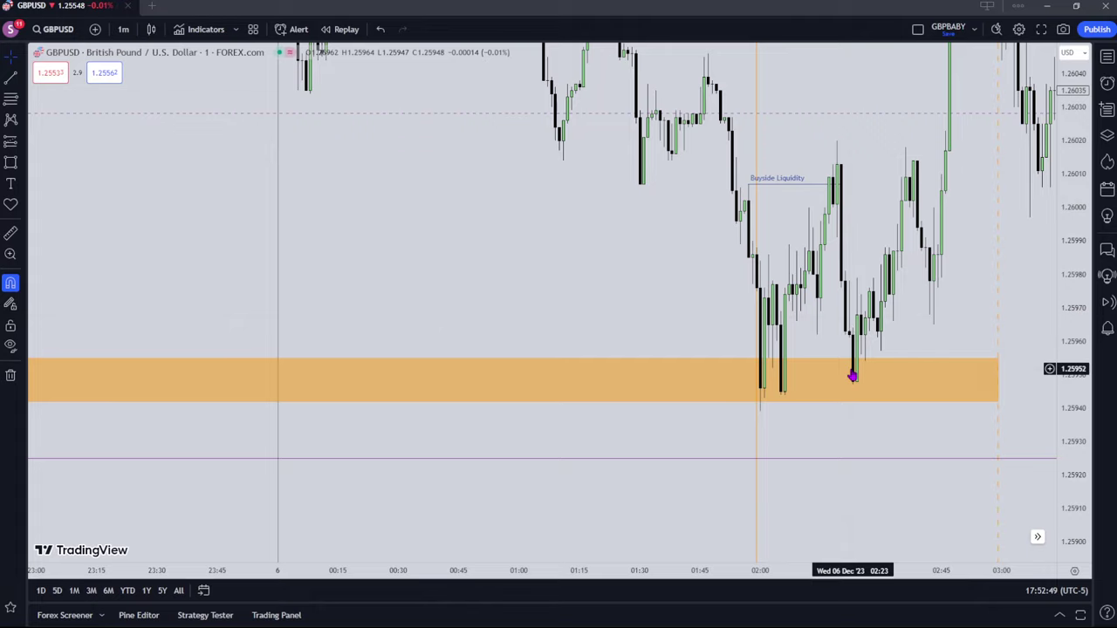
scroll(838, 341, "up", 3)
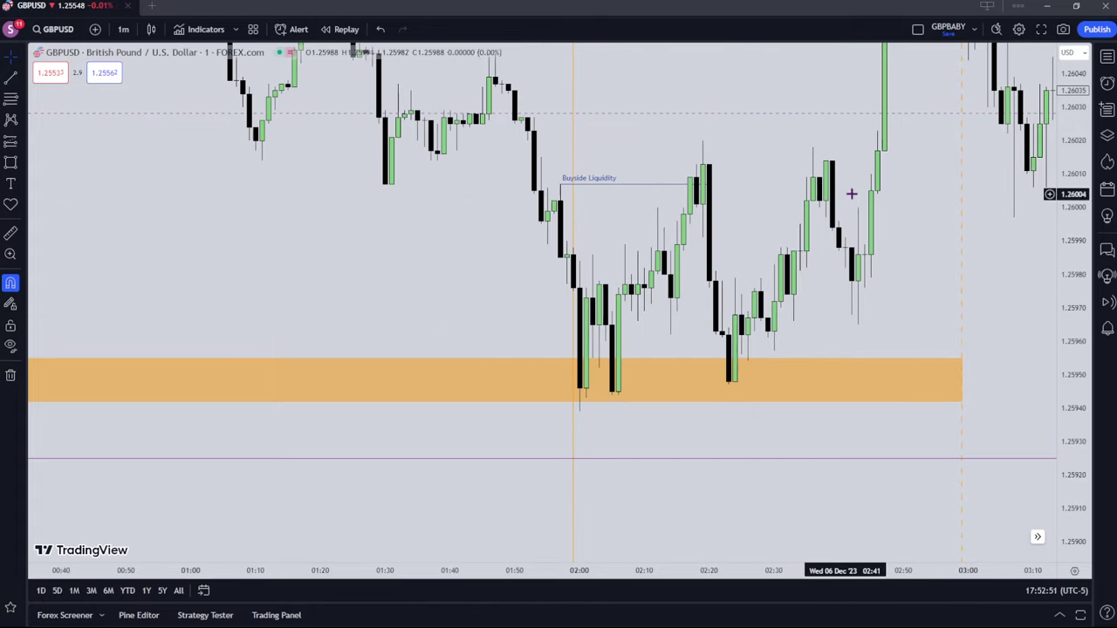
left_click_drag(895, 227, 663, 390)
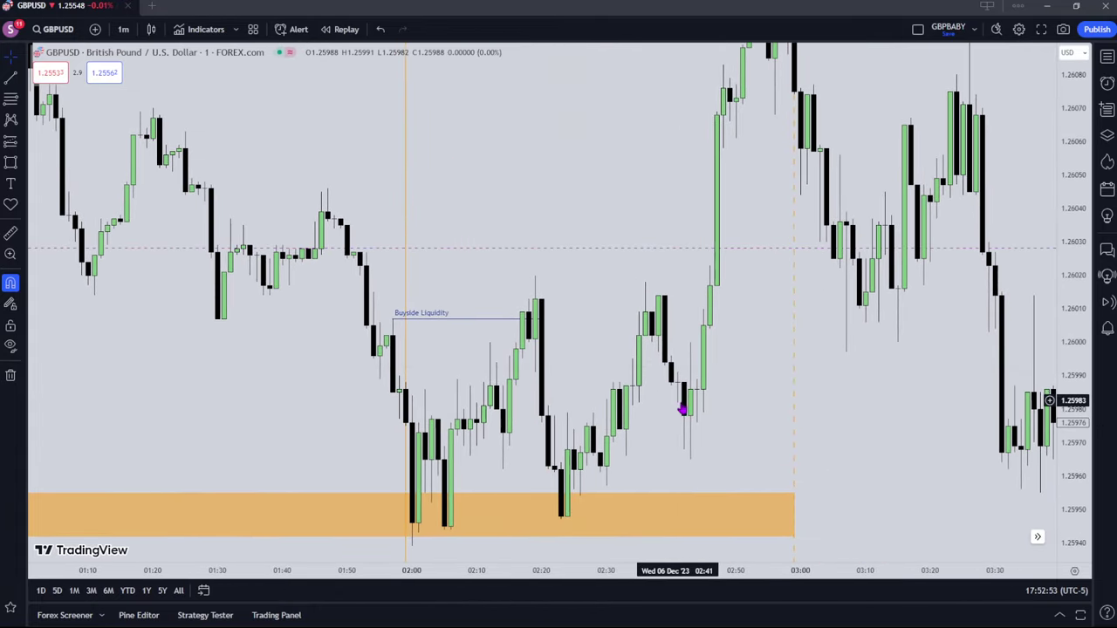
scroll(741, 311, "down", 5)
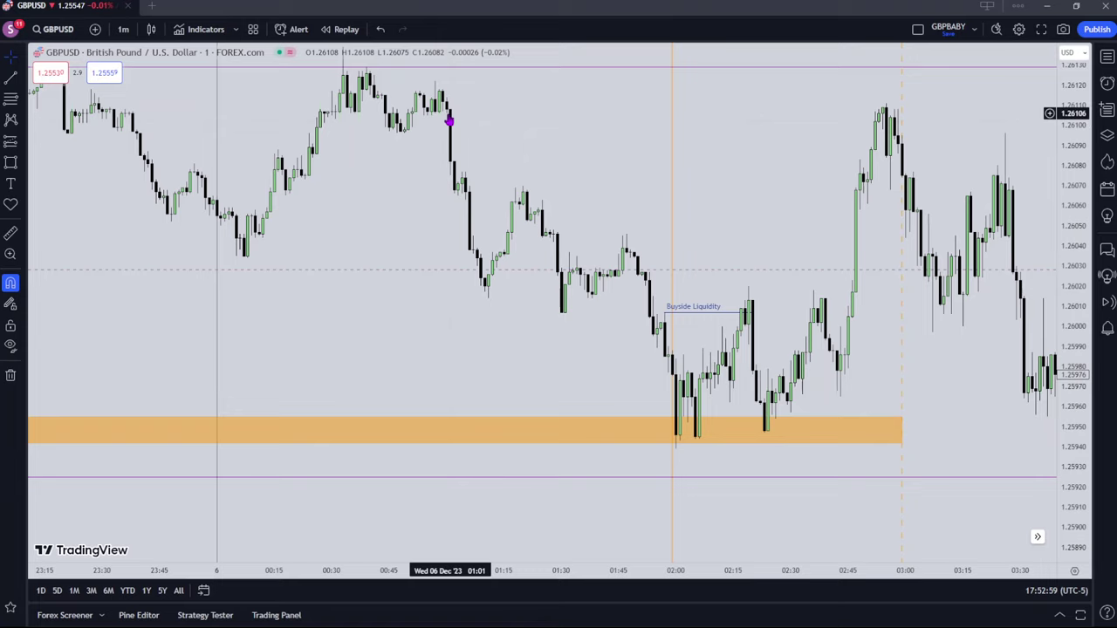
left_click_drag(579, 131, 422, 149)
scroll(720, 215, "down", 2)
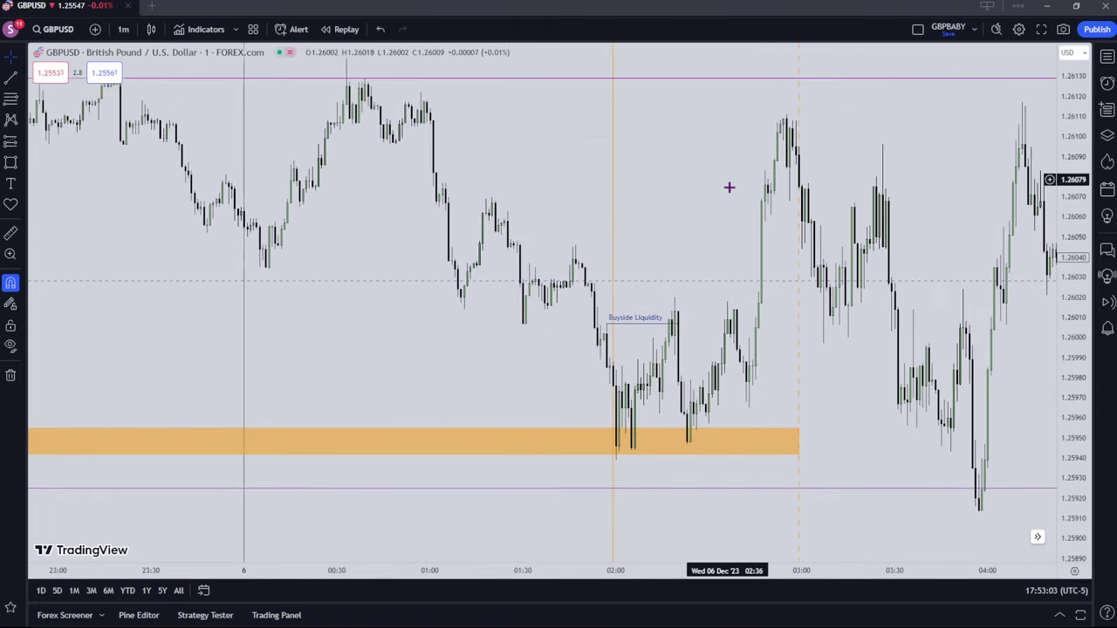
scroll(727, 218, "up", 2)
left_click_drag(727, 242, 651, 290)
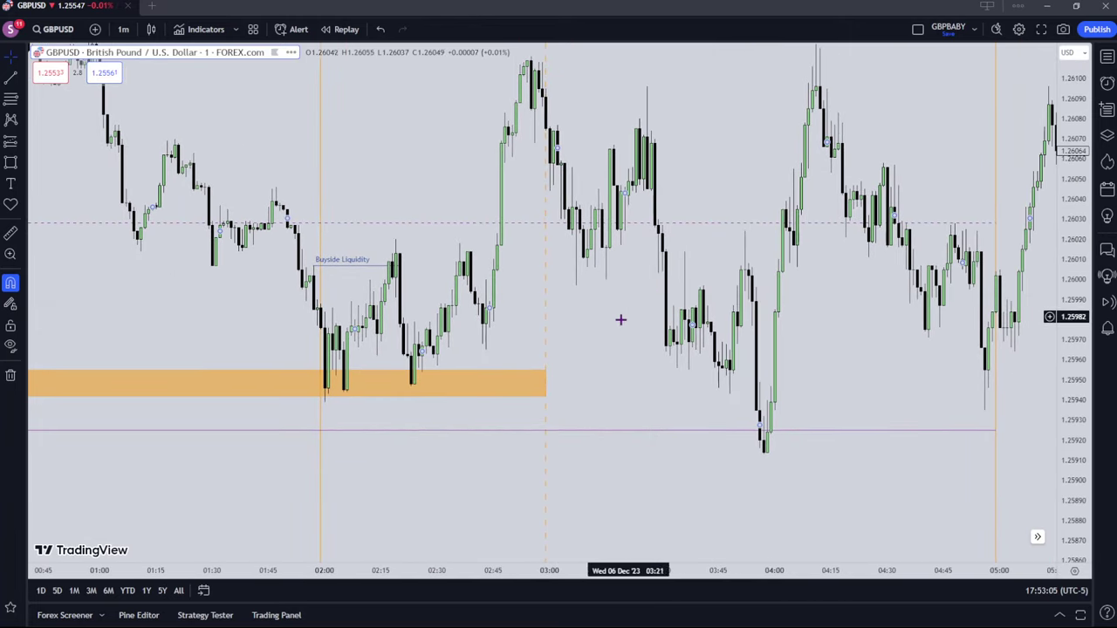
scroll(650, 311, "down", 2)
scroll(572, 215, "up", 4)
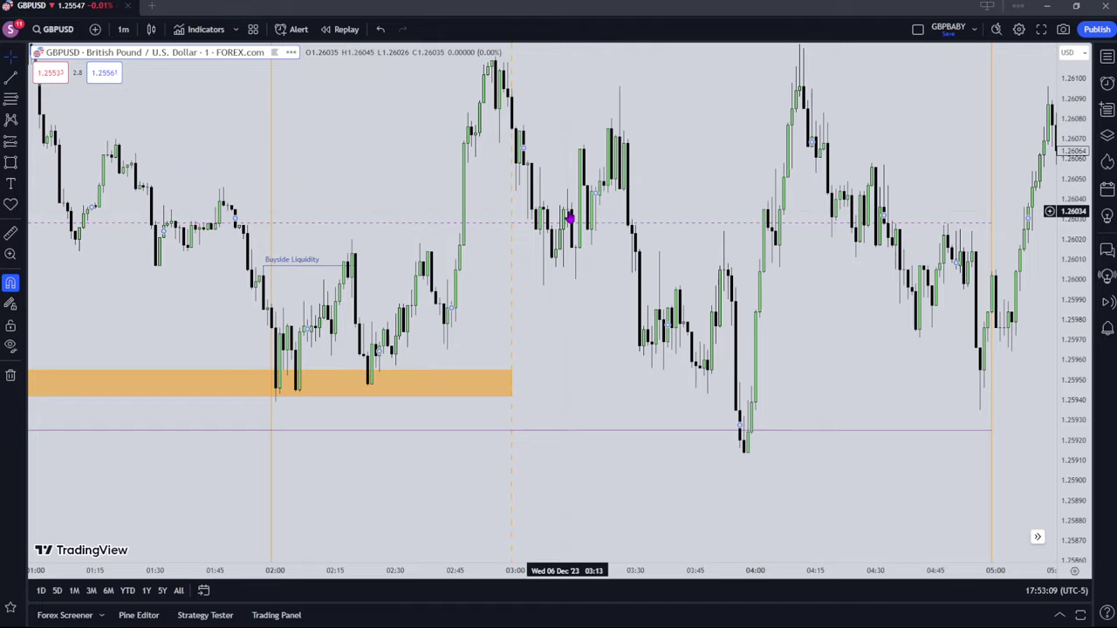
Draw a horizontal trend line at 1.26077 from 01:05 to 02:53 on 6 December and apply the Buyside template
left_click_drag(375, 159, 772, 179)
left_click_drag(1082, 369, 1079, 178)
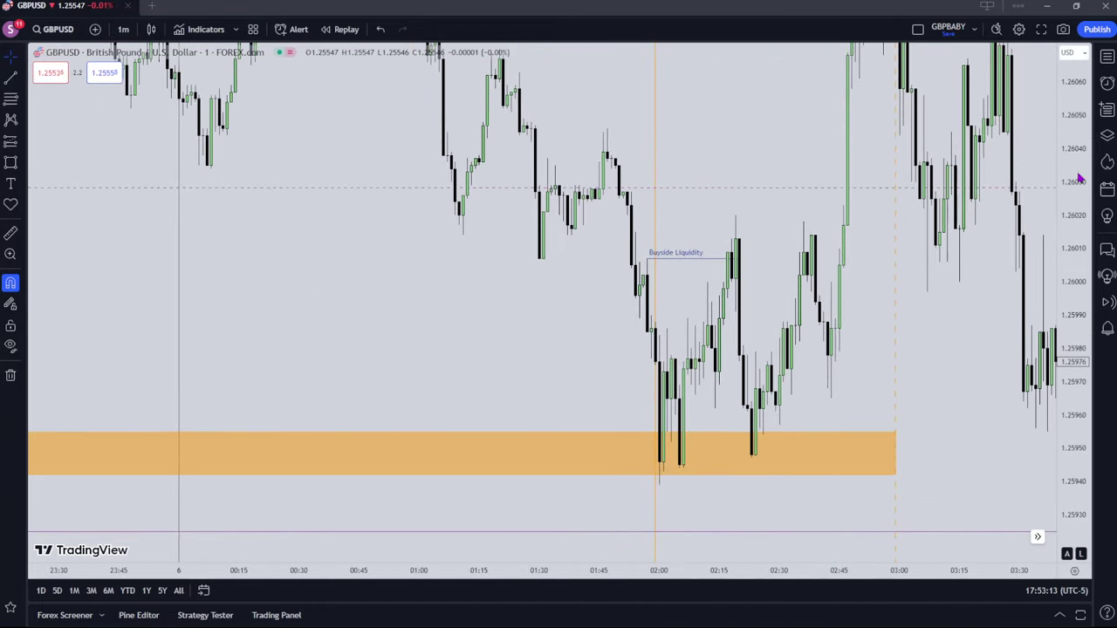
scroll(855, 361, "up", 2)
left_click_drag(782, 311, 729, 479)
scroll(418, 252, "down", 4)
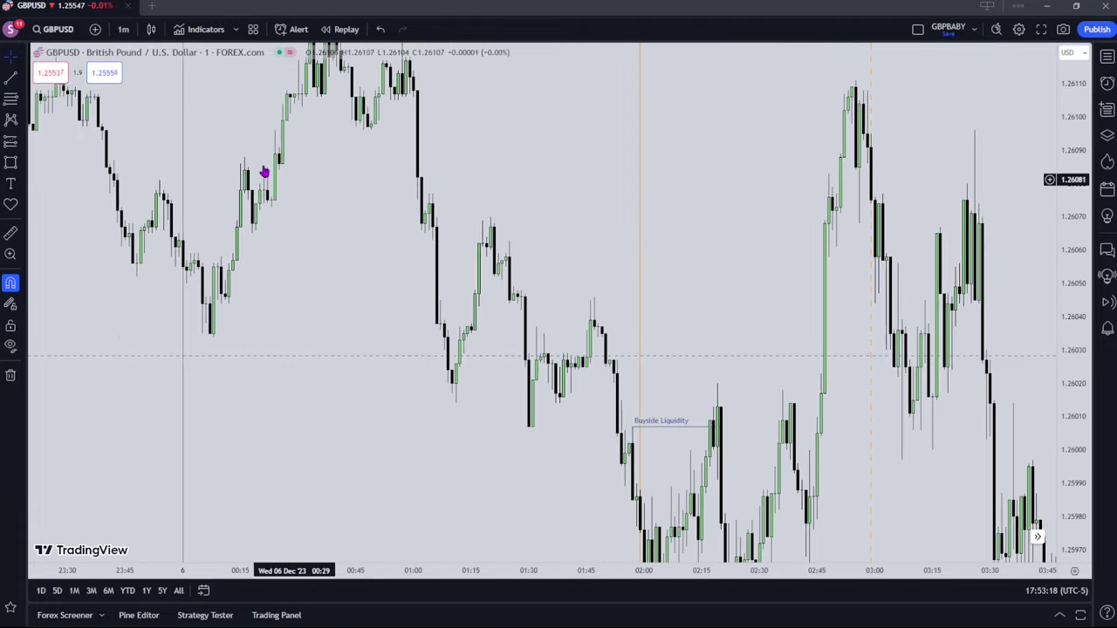
left_click(21, 77)
left_click(75, 93)
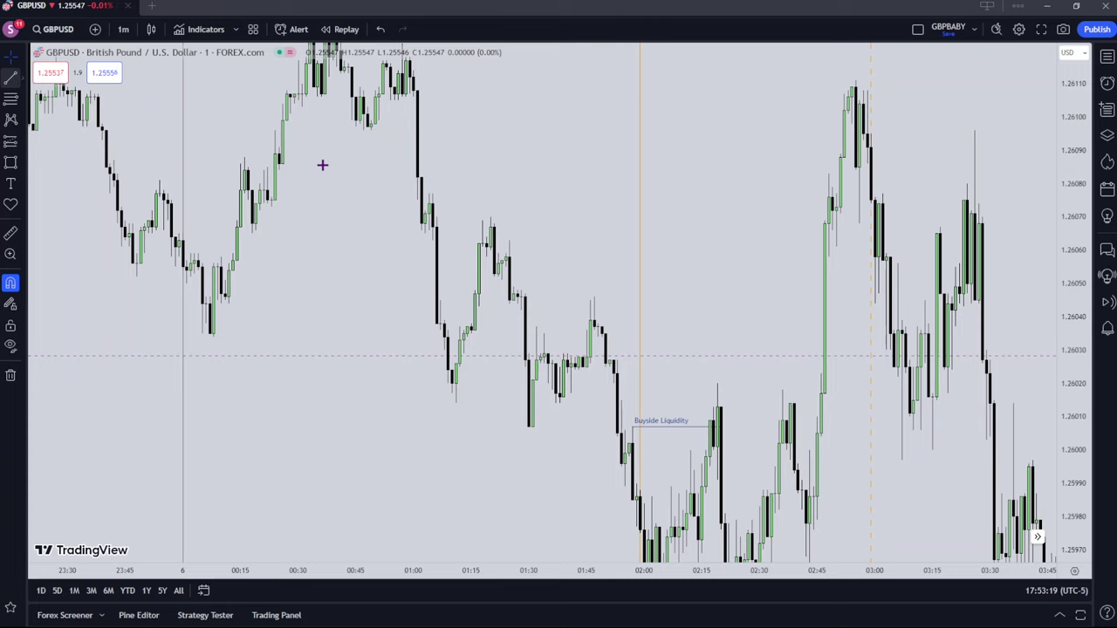
left_click(431, 196)
left_click(844, 203)
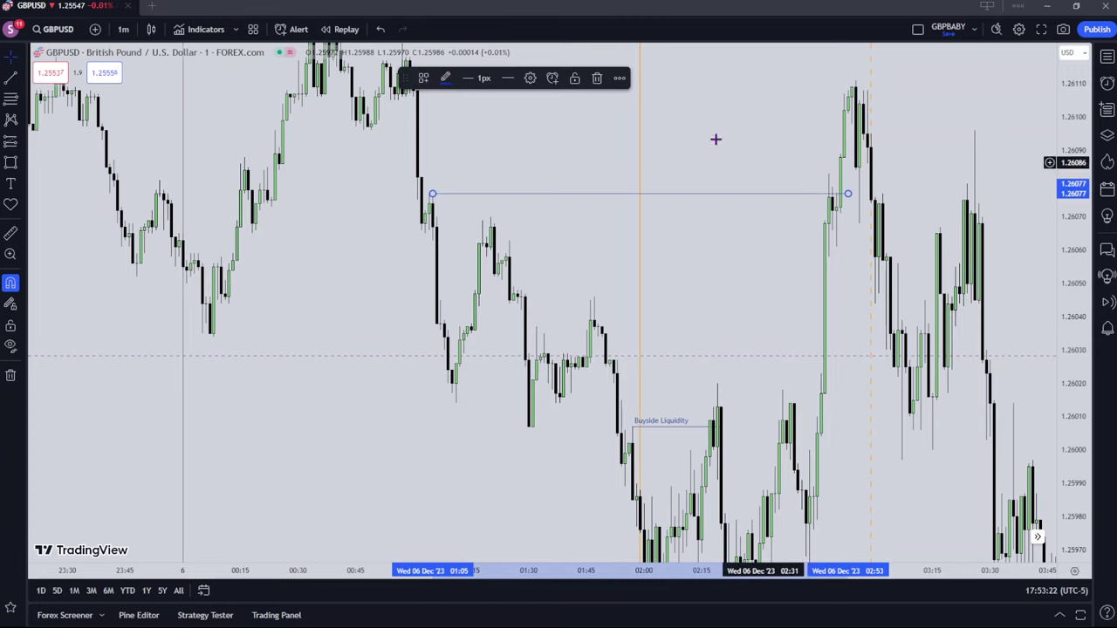
left_click(529, 78)
left_click(510, 579)
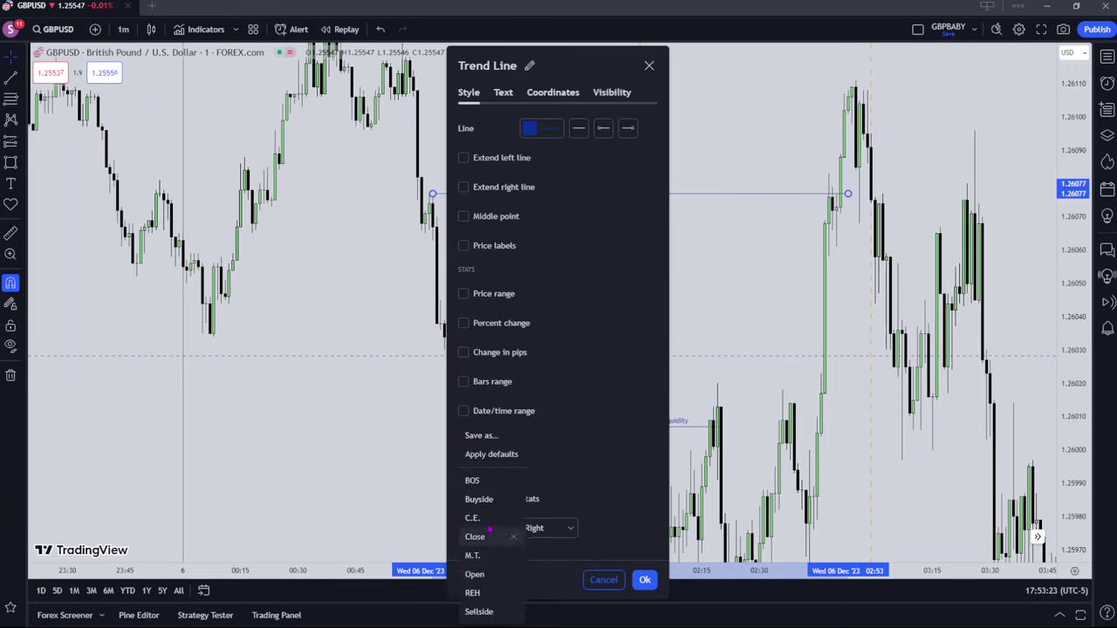
left_click(480, 500)
left_click(645, 580)
Draw a rectangle between 1.26106 and 1.26082 from the 01:00 candle and extend it to about 03:01
left_click_drag(694, 337, 570, 316)
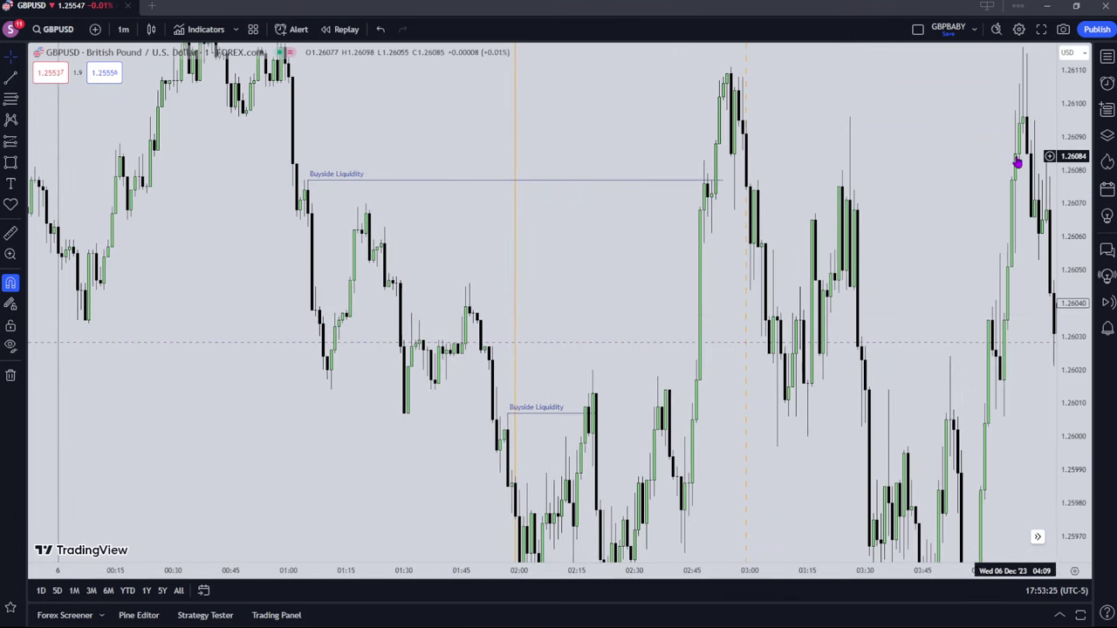
left_click_drag(1064, 135, 1068, 283)
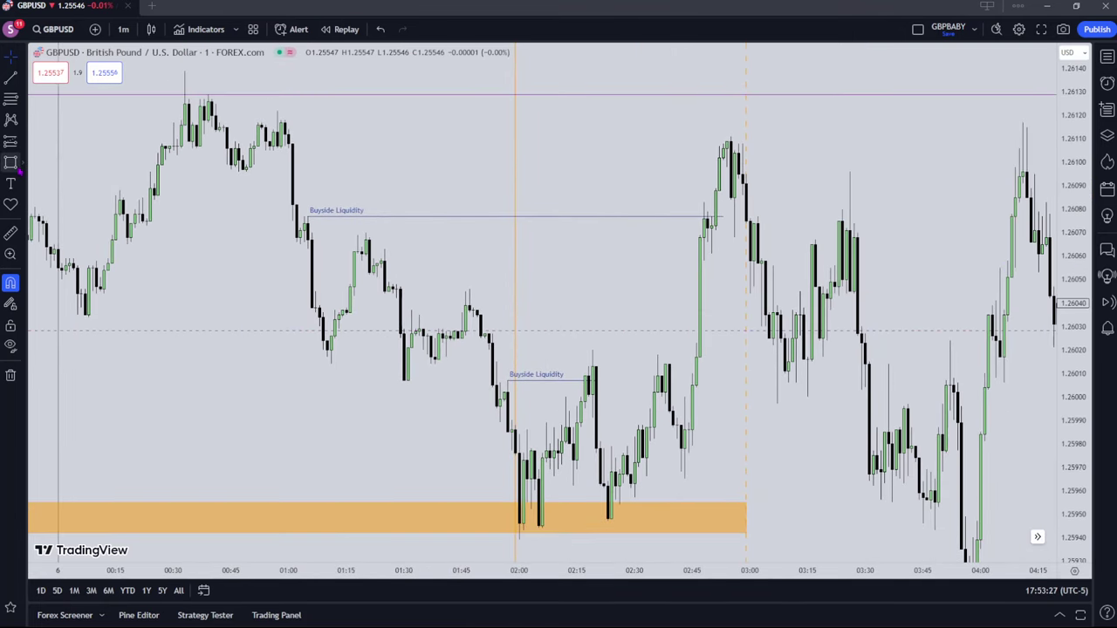
left_click(11, 162)
left_click(286, 148)
mouse_move(286, 187)
left_mouse_down()
mouse_move(303, 229)
mouse_move(291, 206)
left_mouse_up()
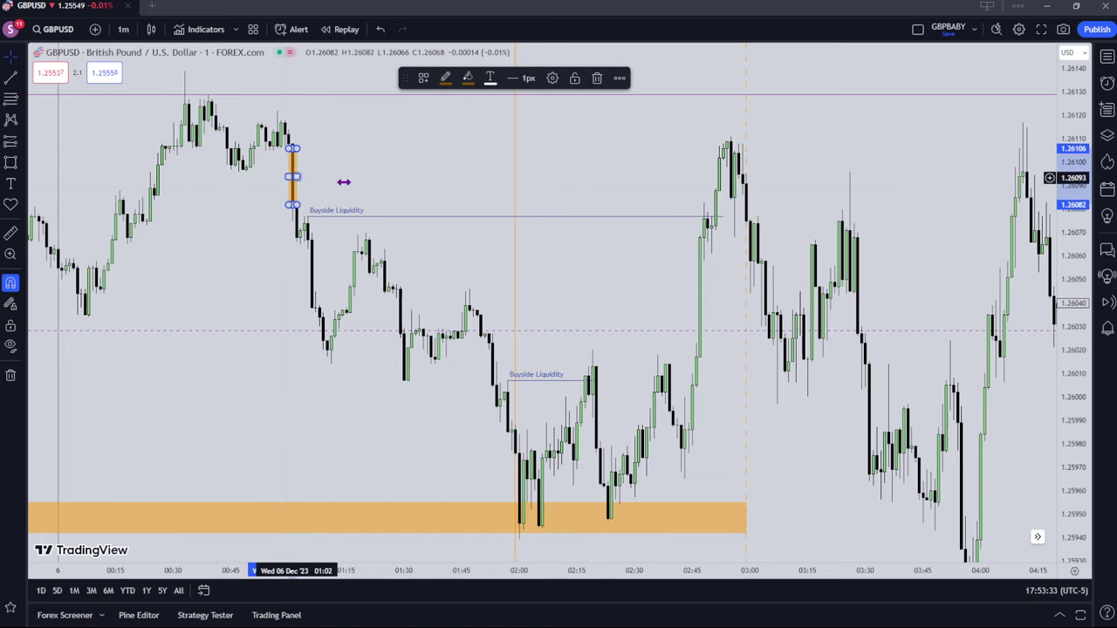
left_click_drag(344, 181, 753, 176)
Make the upper rectangle's fill and border red and align its end with the dashed 03:00 line
left_click(468, 78)
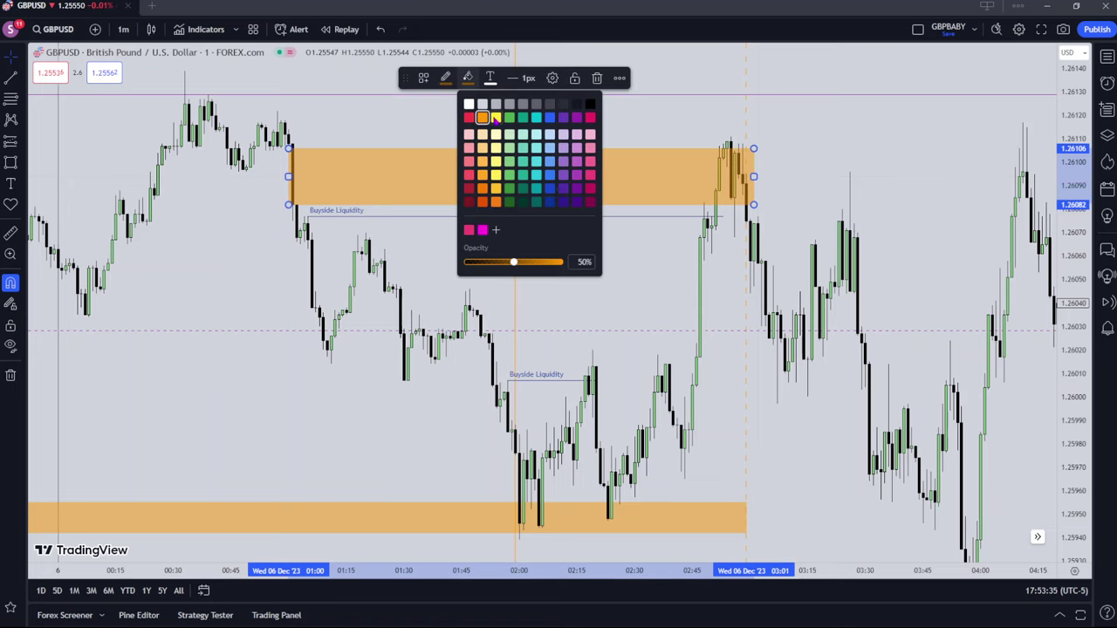
left_click(469, 117)
left_click(445, 78)
left_click(447, 117)
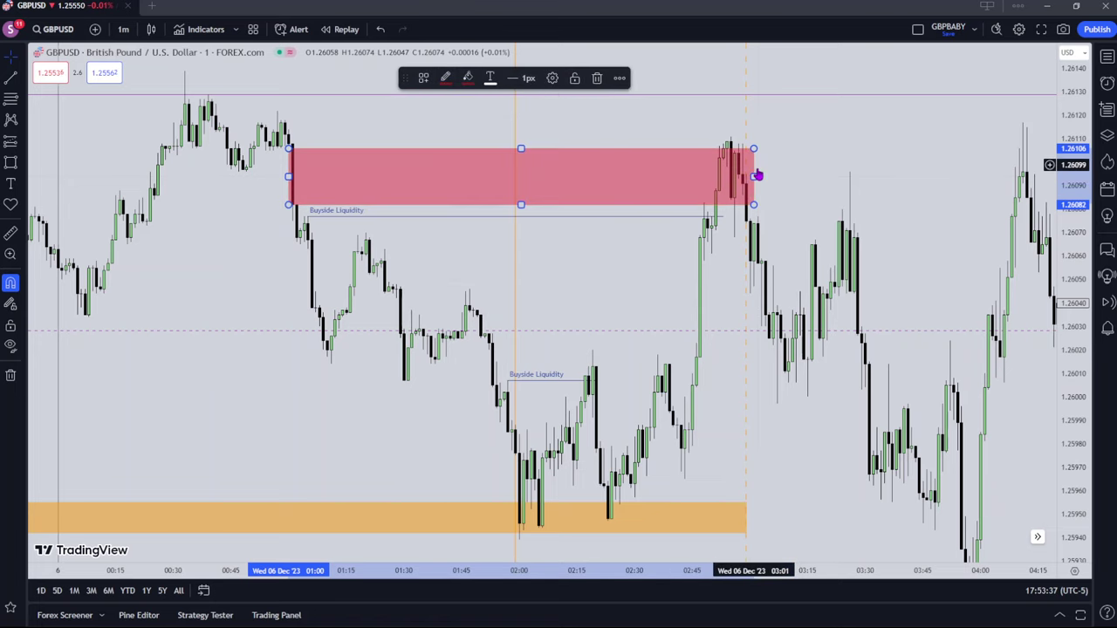
left_click_drag(755, 177, 746, 174)
left_click(785, 167)
Draw a horizontal trend line at 1.26061 from 02:50 to about 03:00 and apply the BOS template
scroll(770, 167, "up", 5)
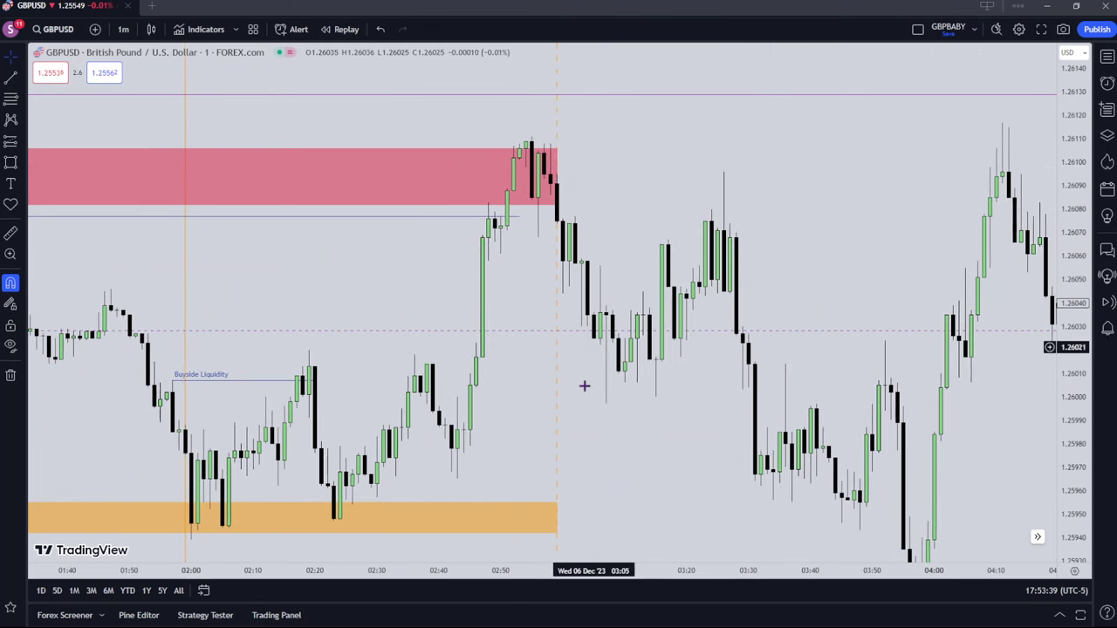
left_click_drag(512, 426, 568, 343)
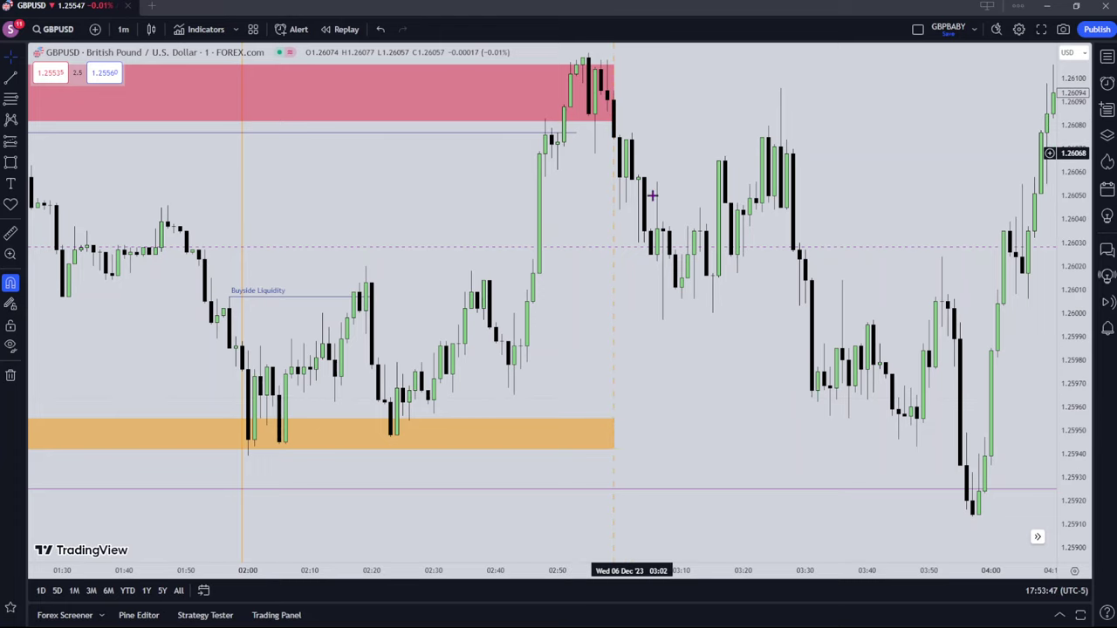
left_click_drag(614, 212, 588, 274)
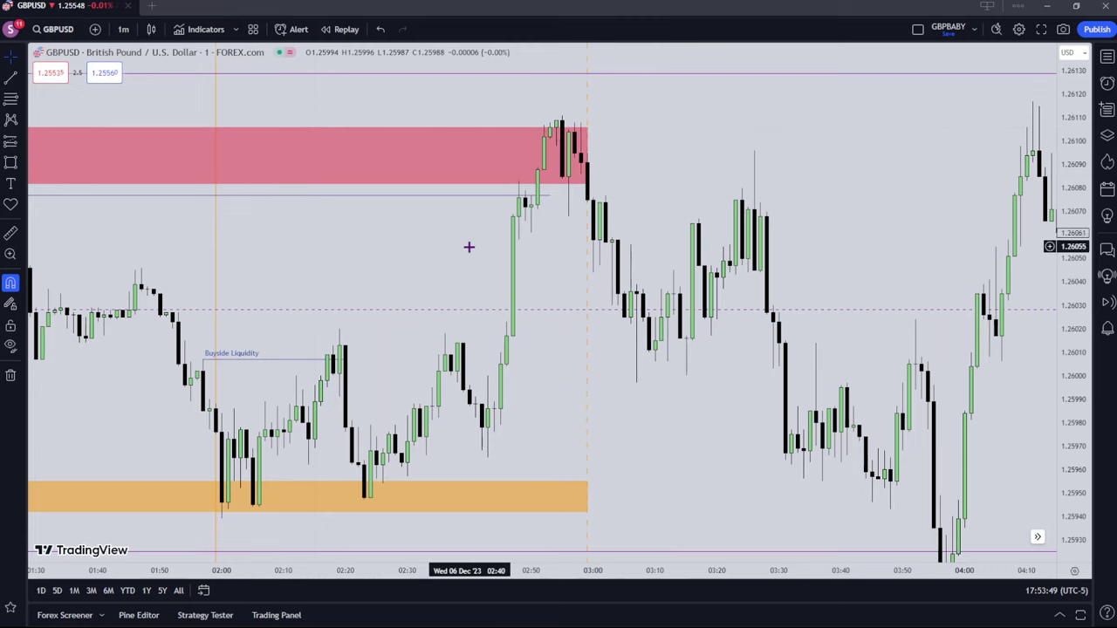
key("alt+t")
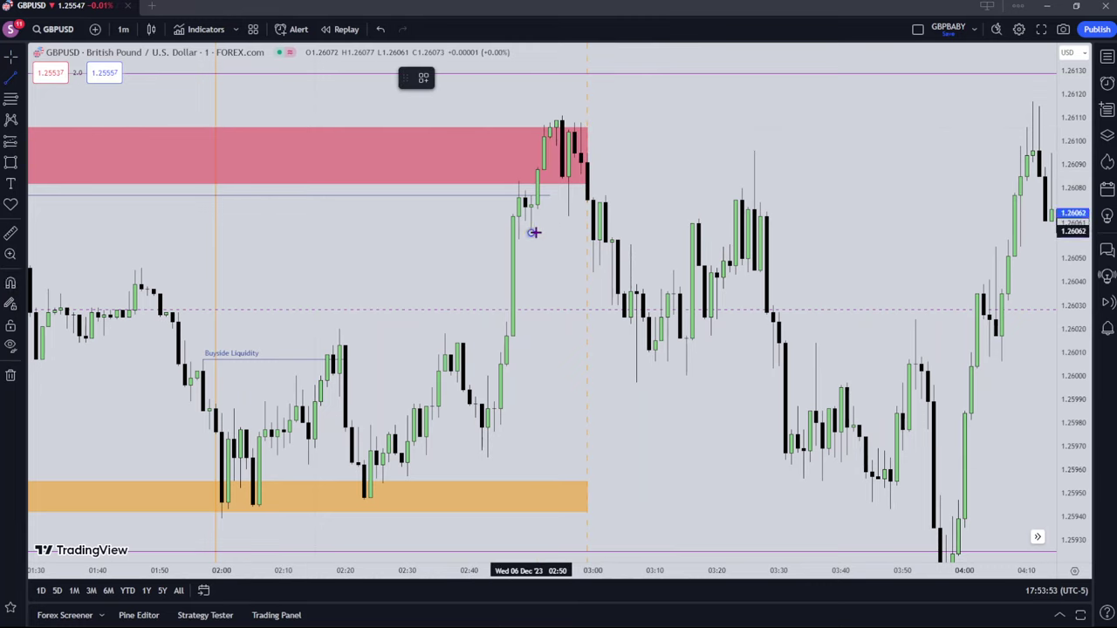
left_click(594, 233)
left_click(531, 79)
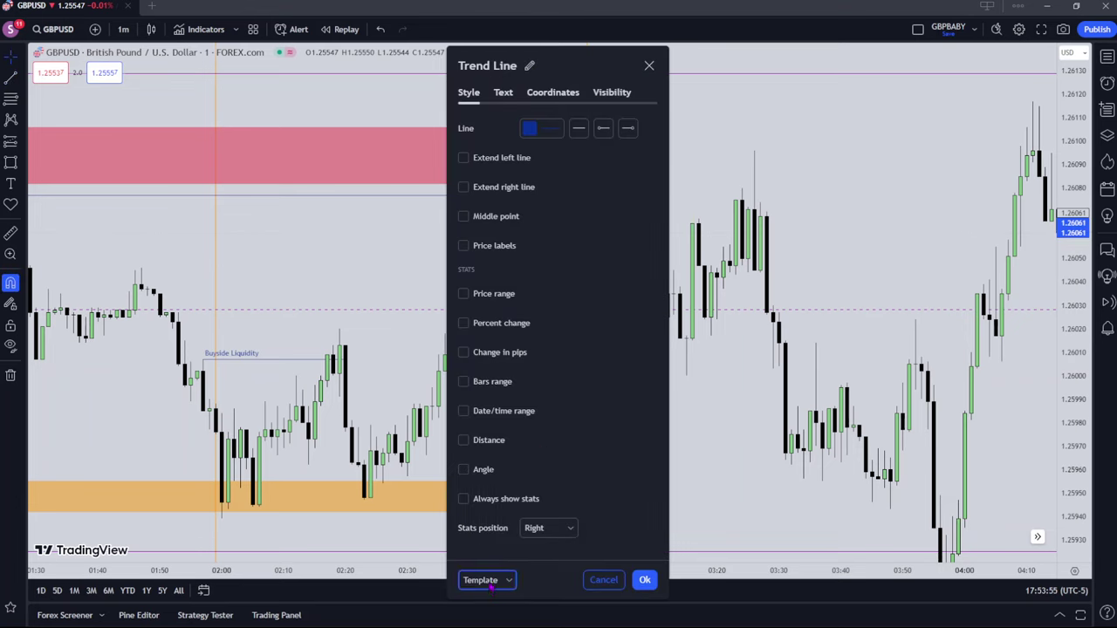
left_click(487, 580)
left_click(480, 478)
left_click(644, 580)
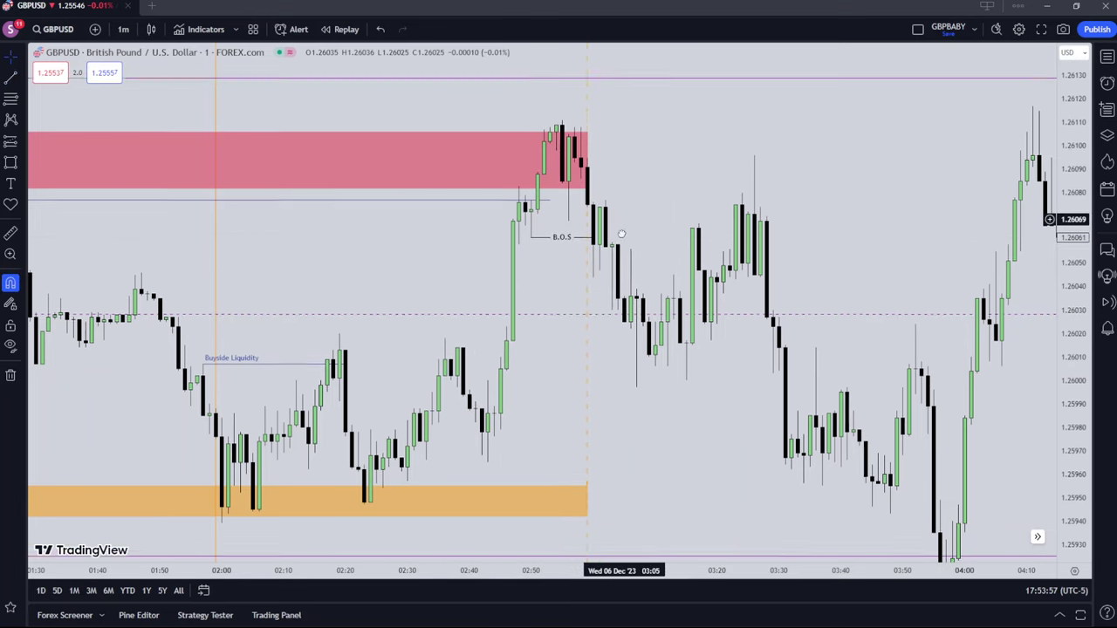
Place a Fibonacci retracement on the 02:56 candle from 1.26085 down to 1.26068
left_click_drag(621, 234, 622, 262)
left_click_drag(1070, 312, 1069, 174)
scroll(616, 194, "up", 2)
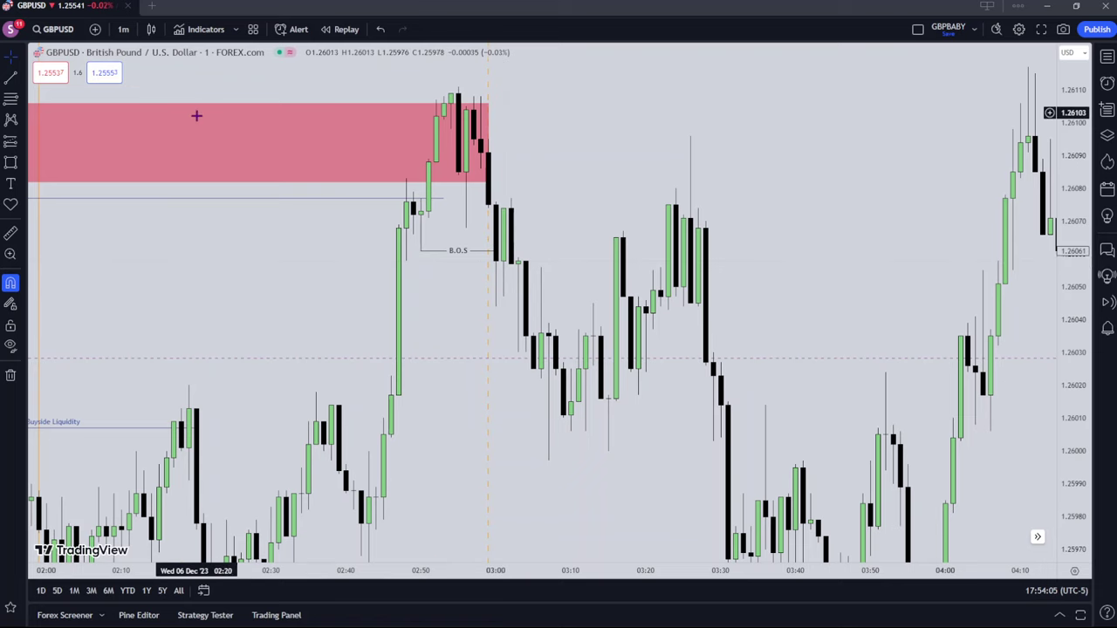
left_click(11, 100)
left_click(463, 183)
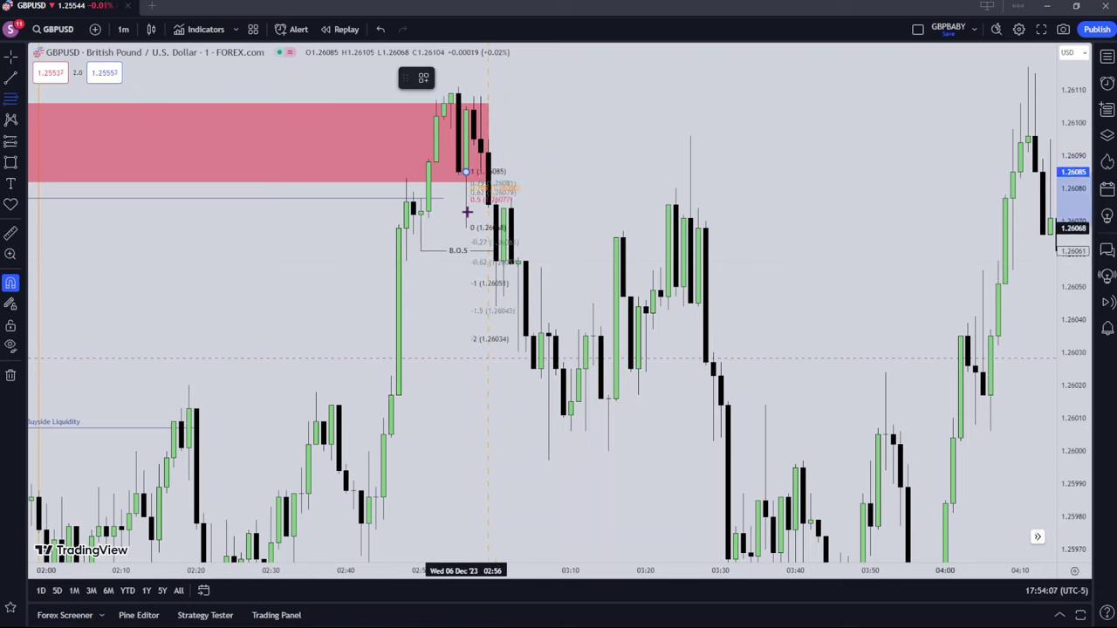
left_click(466, 228)
Draw a horizontal trend line at the 0.5 retracement level, 1.26077, from 02:56 to 03:06, and delete the Fibonacci retracement
left_click(10, 77)
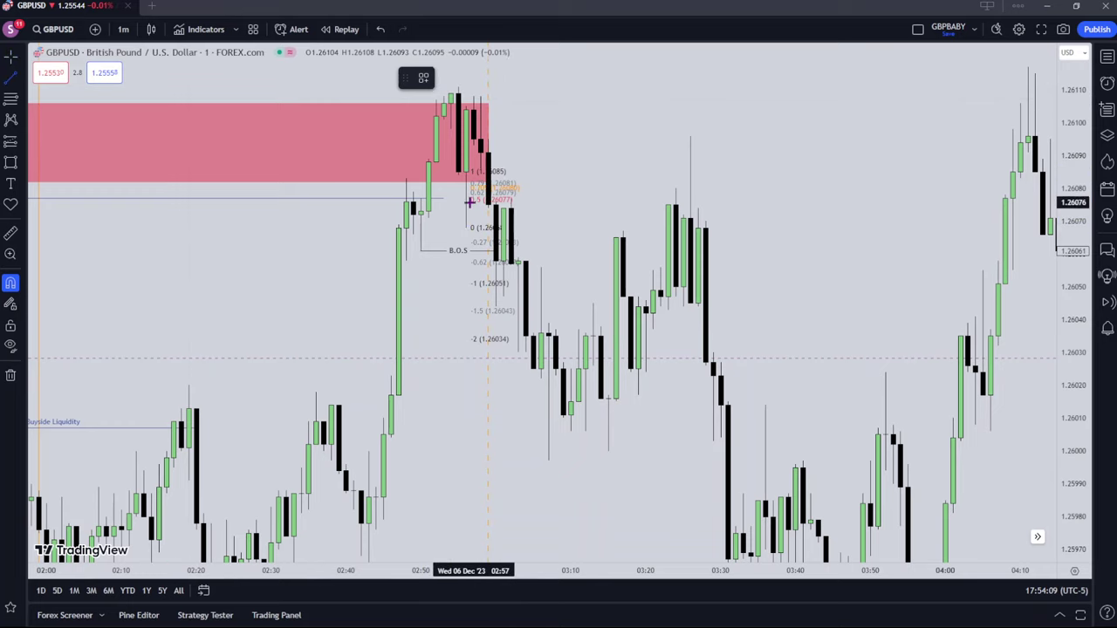
left_click(466, 201)
left_click(539, 221, "shift")
left_click_drag(516, 225, 517, 230)
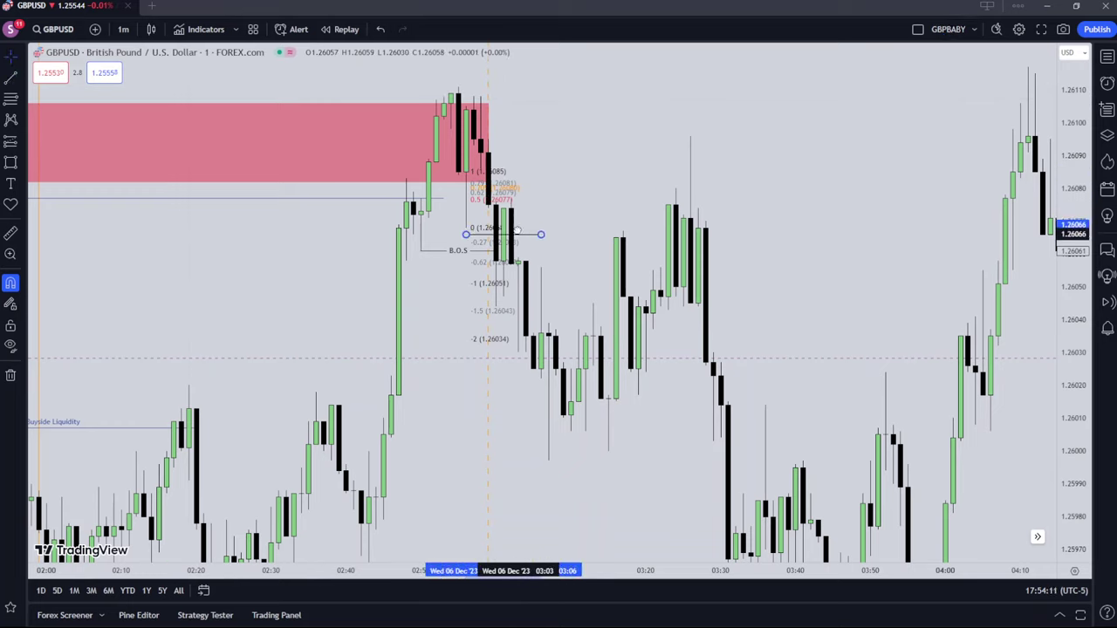
left_click(516, 200)
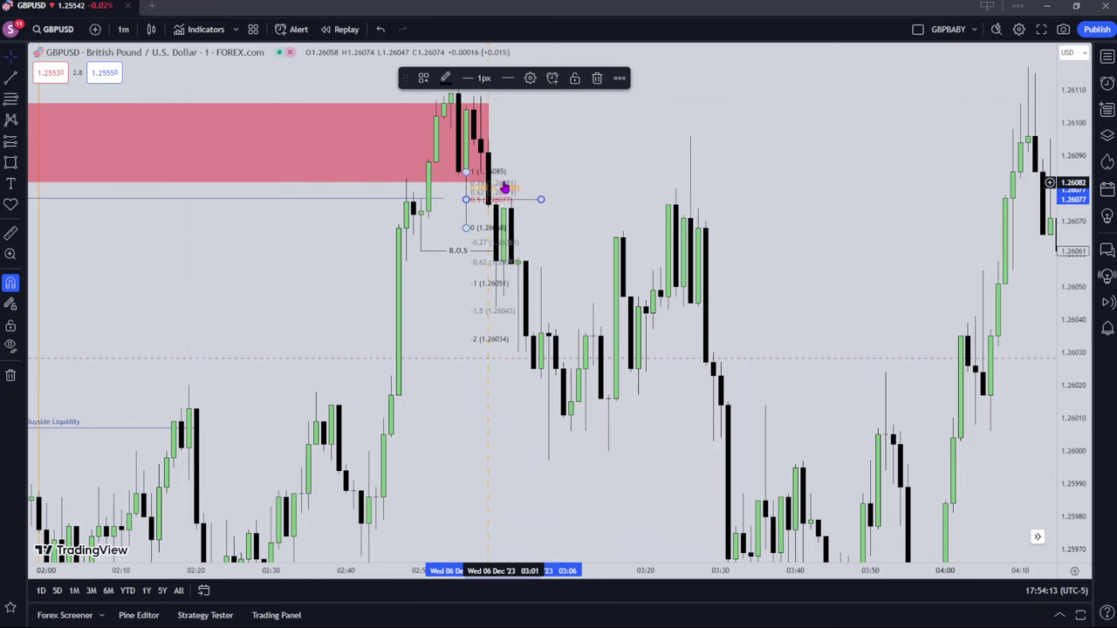
key("Delete")
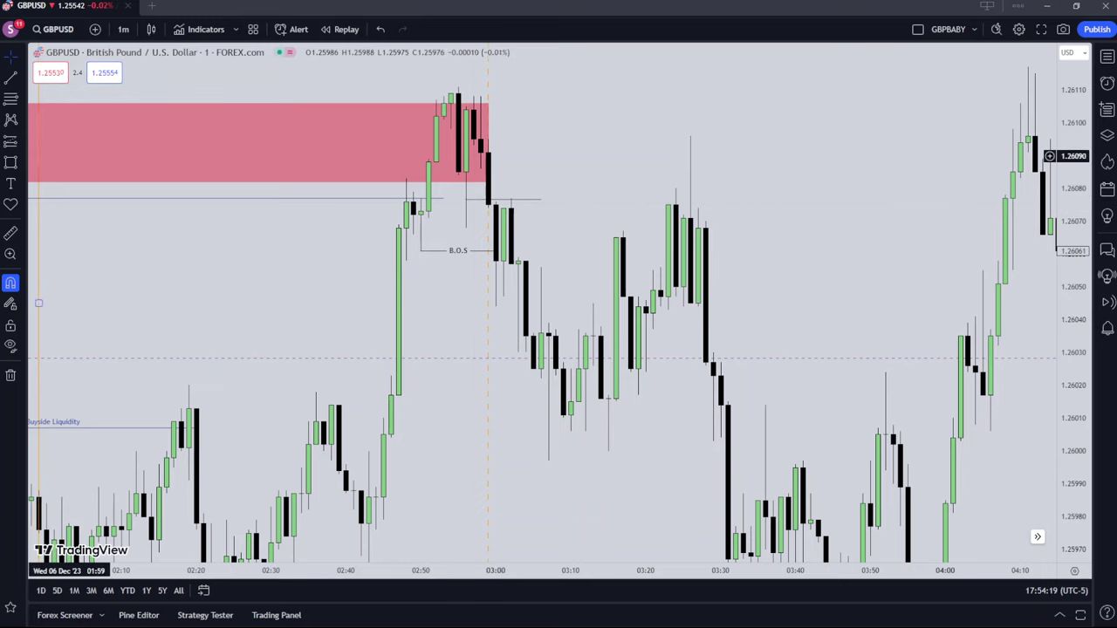
Start a new rectangle near the B.O.S line on 6 December
left_click(10, 164)
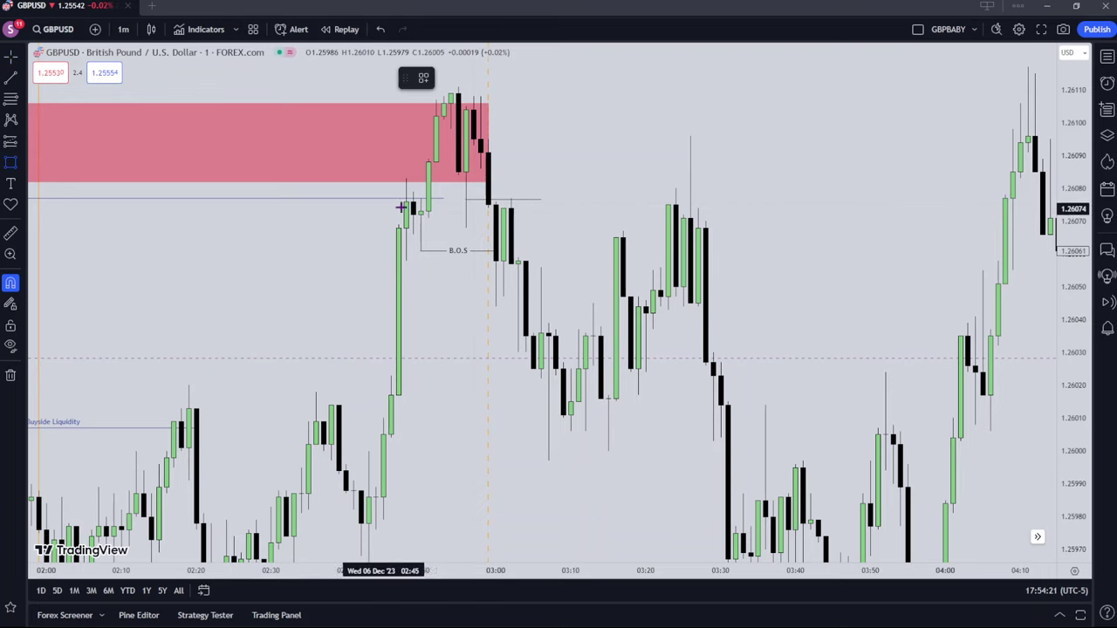
Draw a rectangle from 02:56 to 03:06 between about 1.26085 and 1.26068 and label it "Mitigation"
left_click(467, 183)
left_click_drag(465, 200, 540, 200)
double_click(541, 200)
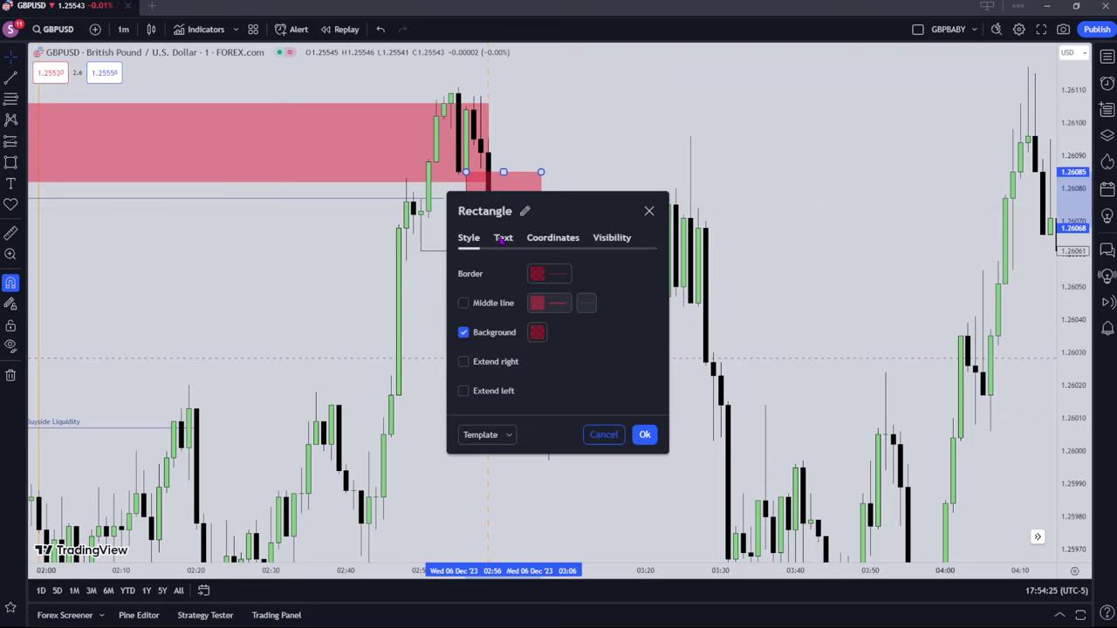
left_click(503, 238)
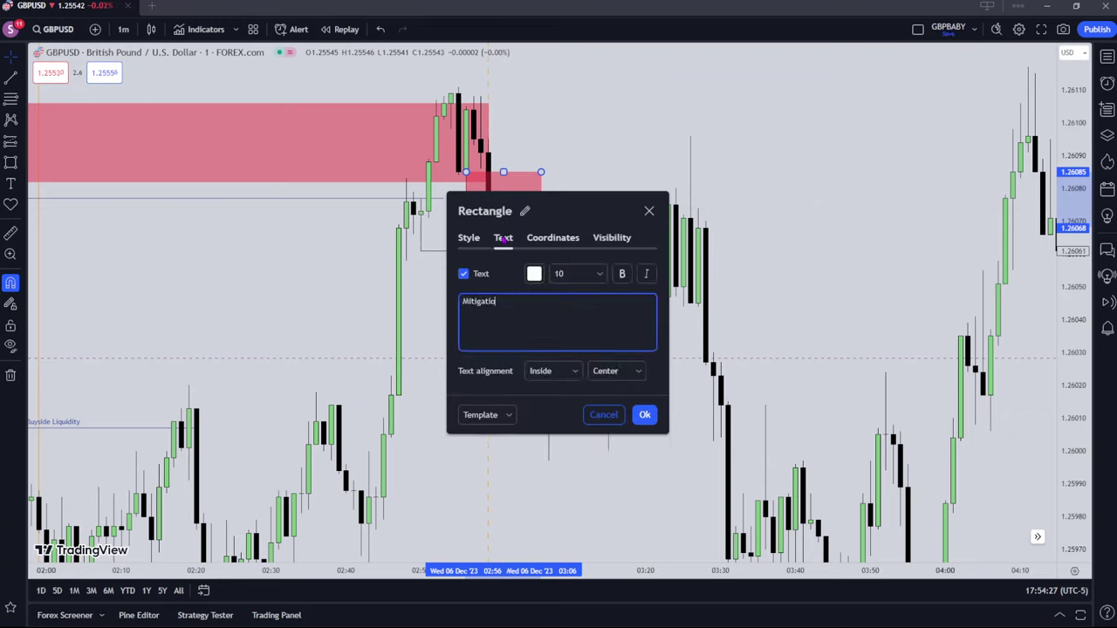
Change the Mitigation rectangle's background and border colours to turquoise and apply the settings
left_click(471, 238)
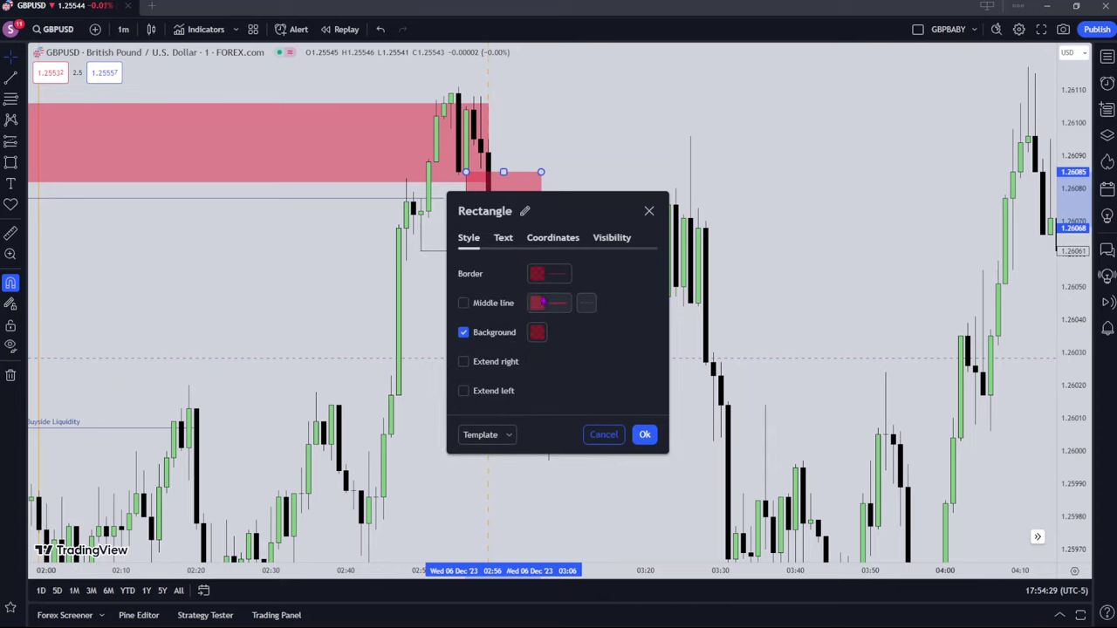
left_click(538, 332)
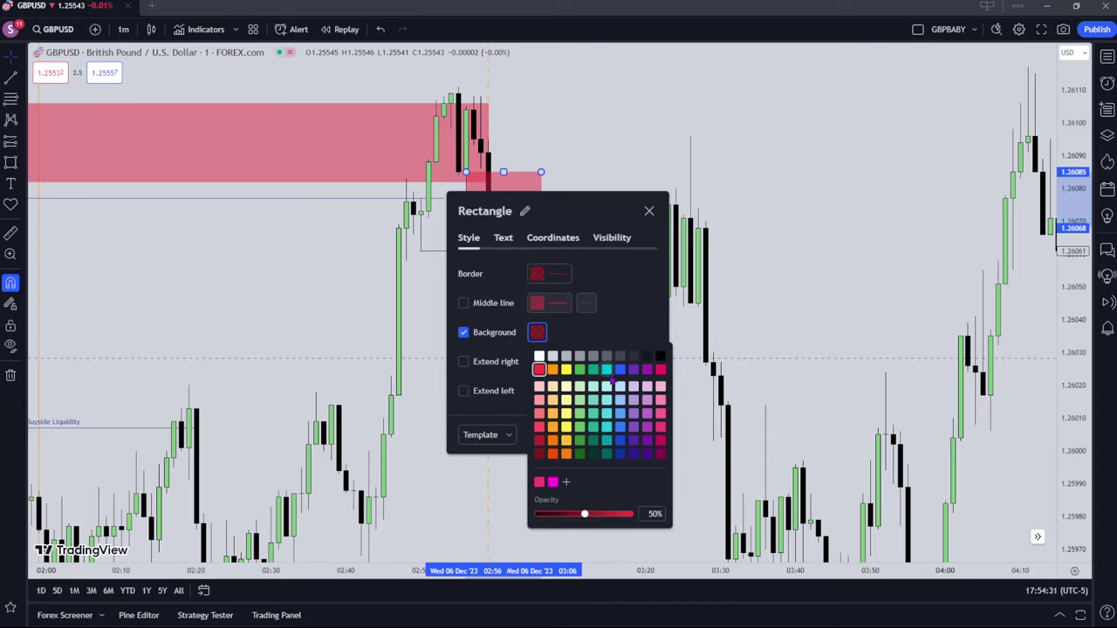
left_click(606, 369)
left_click(538, 273)
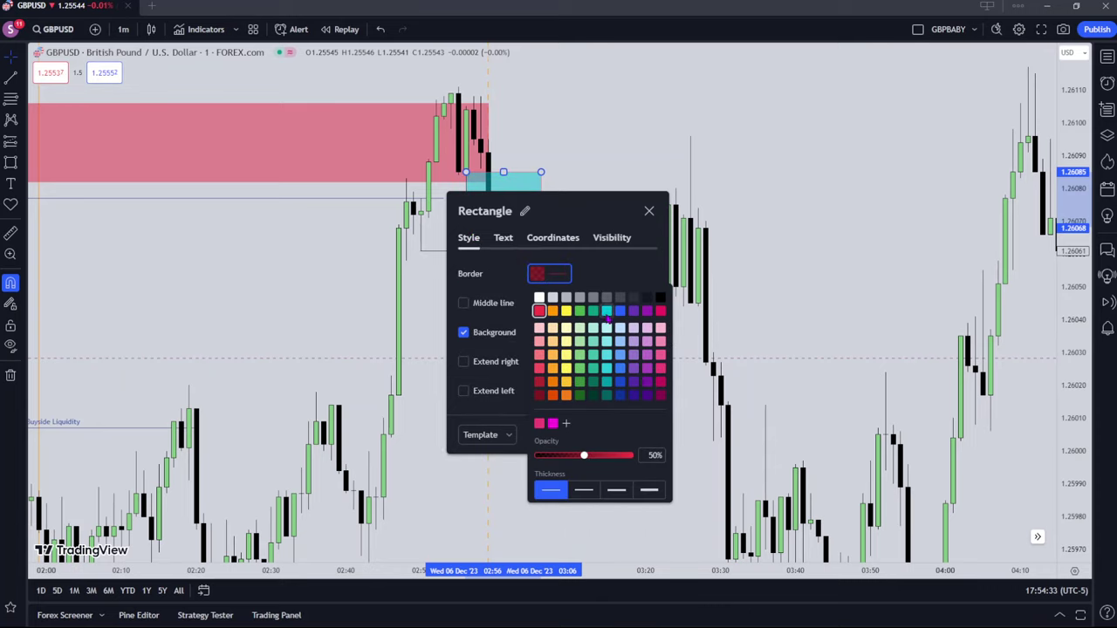
left_click(607, 313)
left_click(644, 434)
left_click(641, 431)
left_click_drag(434, 159, 468, 215)
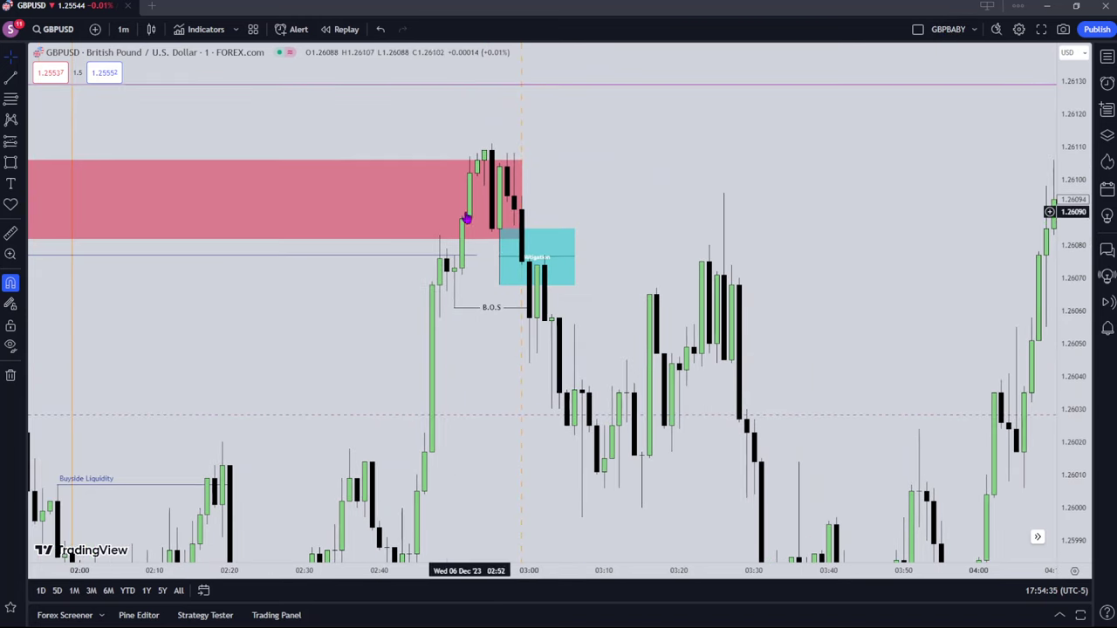
Place a downward arrow icon just above the 03:01 candle inside the Mitigation rectangle
left_click(18, 206)
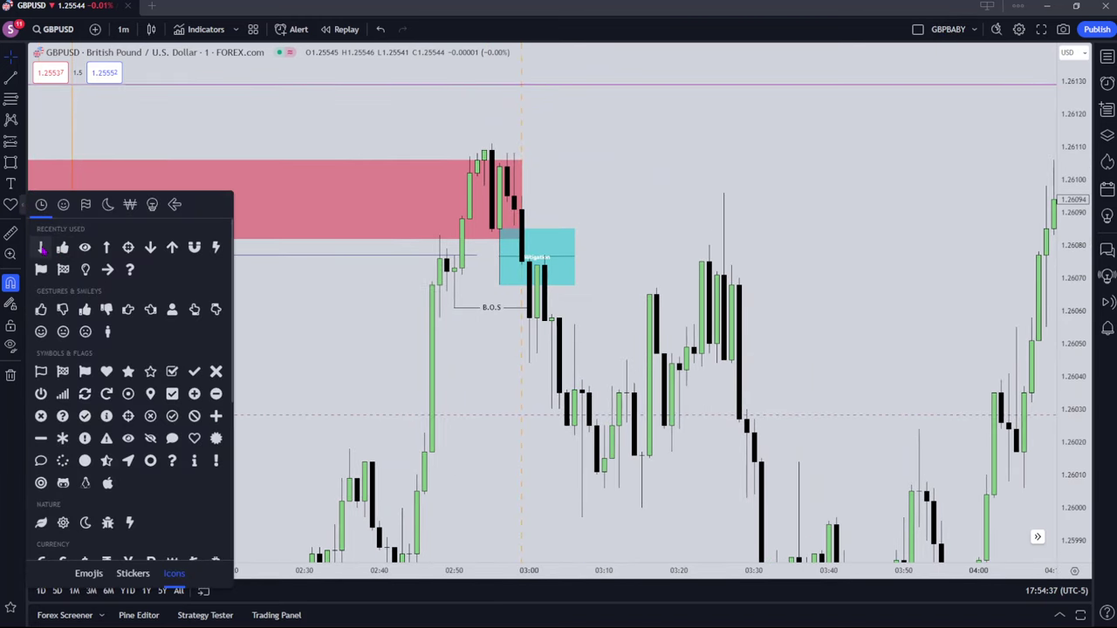
left_click(41, 249)
left_click(537, 248)
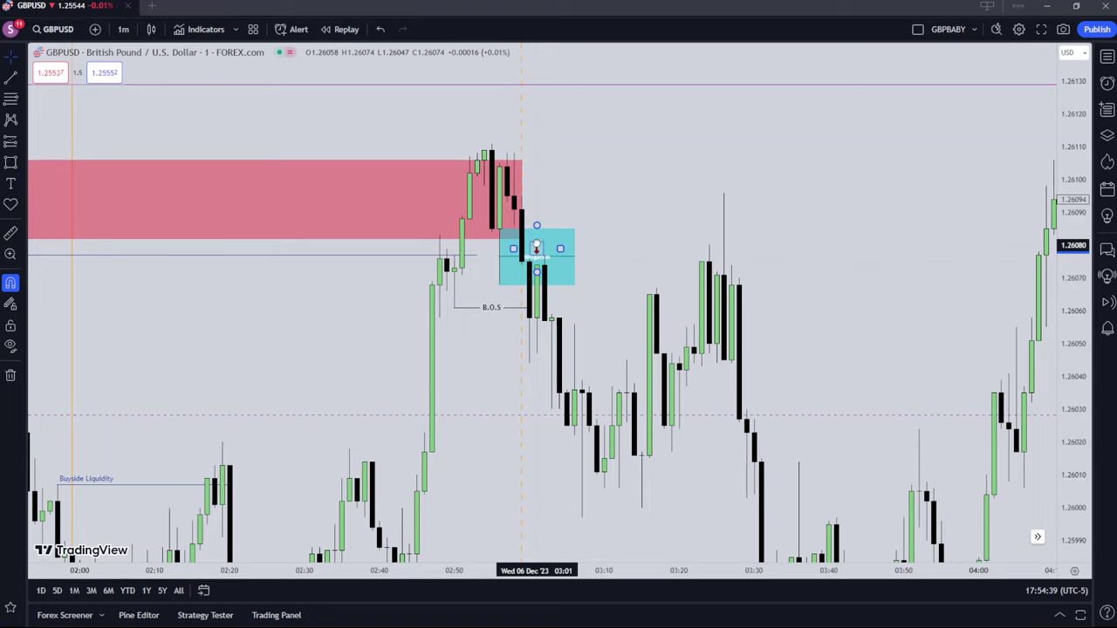
left_click_drag(536, 243, 536, 239)
Examine the price move after the Mitigation rectangle relative to the orange zone and the lower purple line
left_click_drag(609, 320, 595, 329)
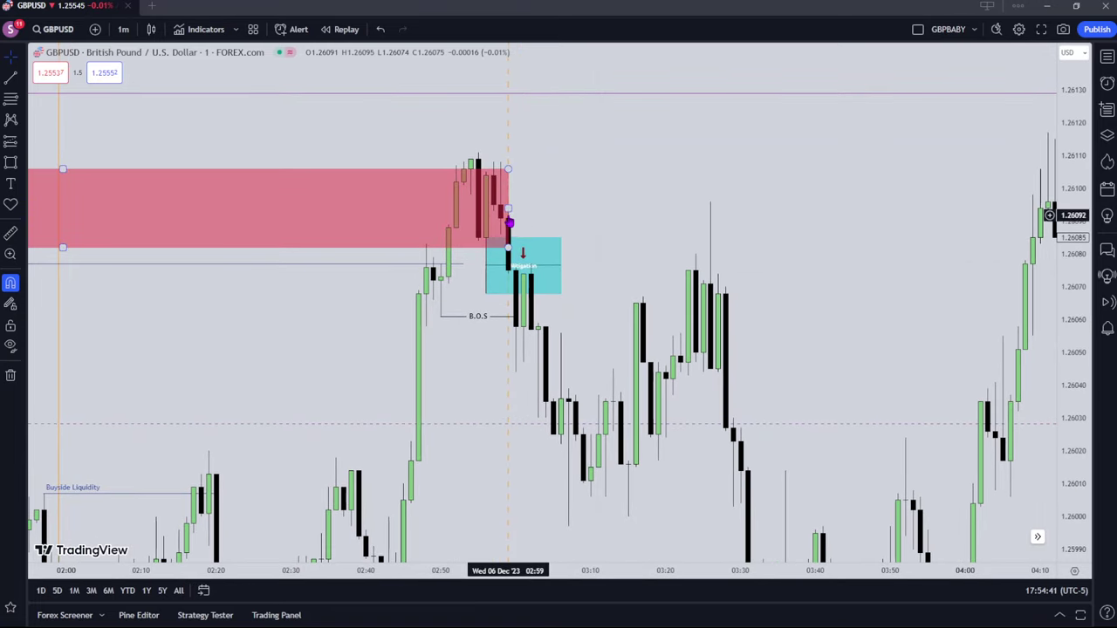
left_click_drag(549, 224, 543, 131)
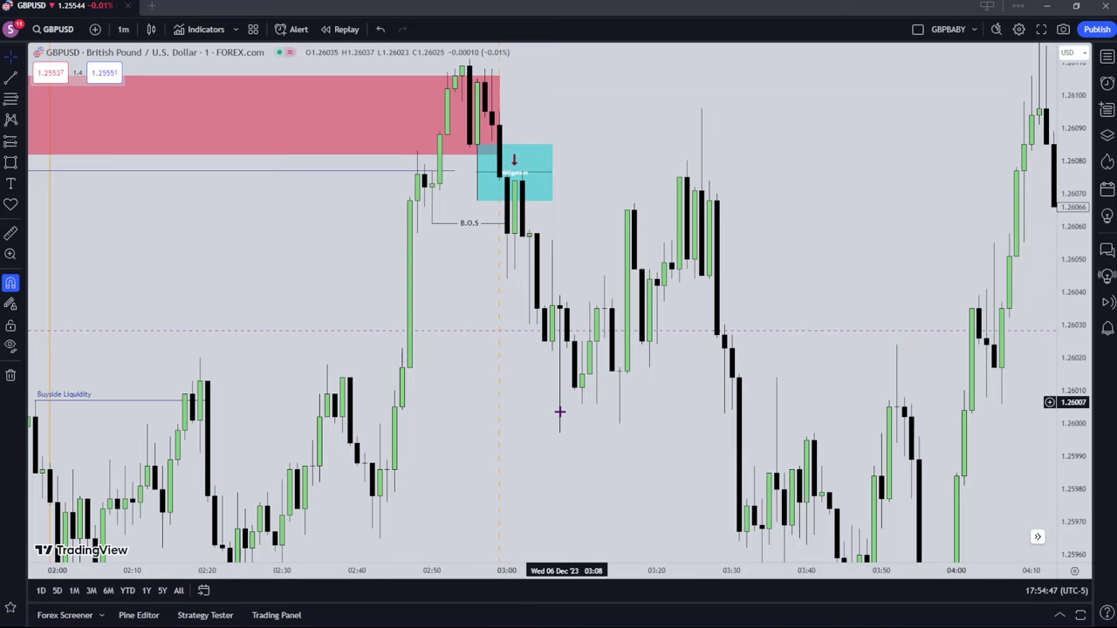
left_click_drag(534, 427, 500, 302)
scroll(508, 301, "down", 5)
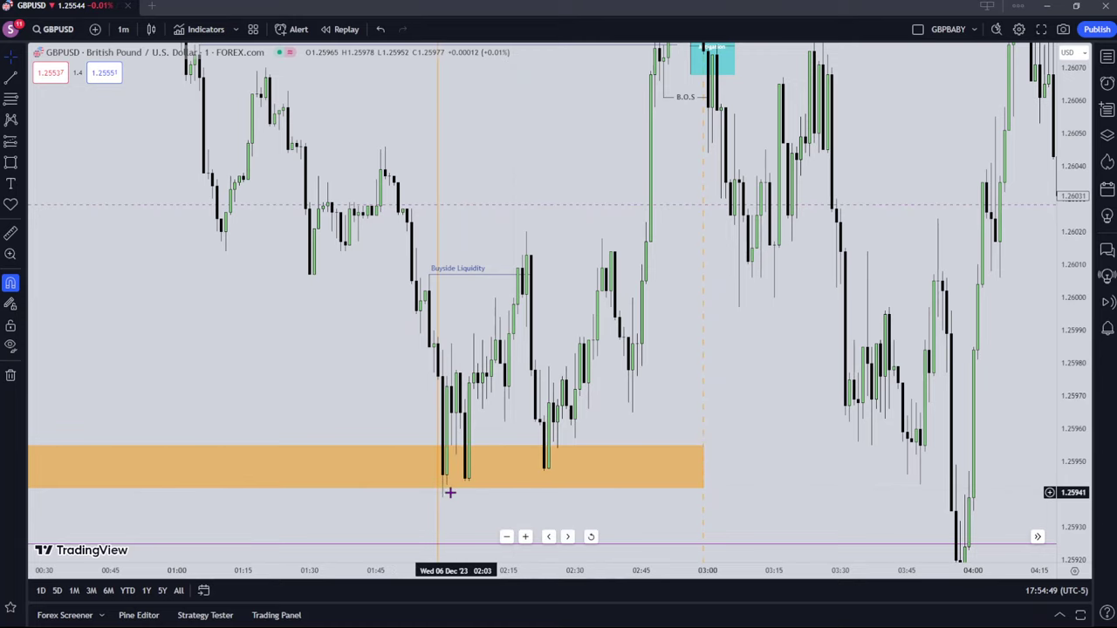
left_click_drag(526, 507, 461, 437)
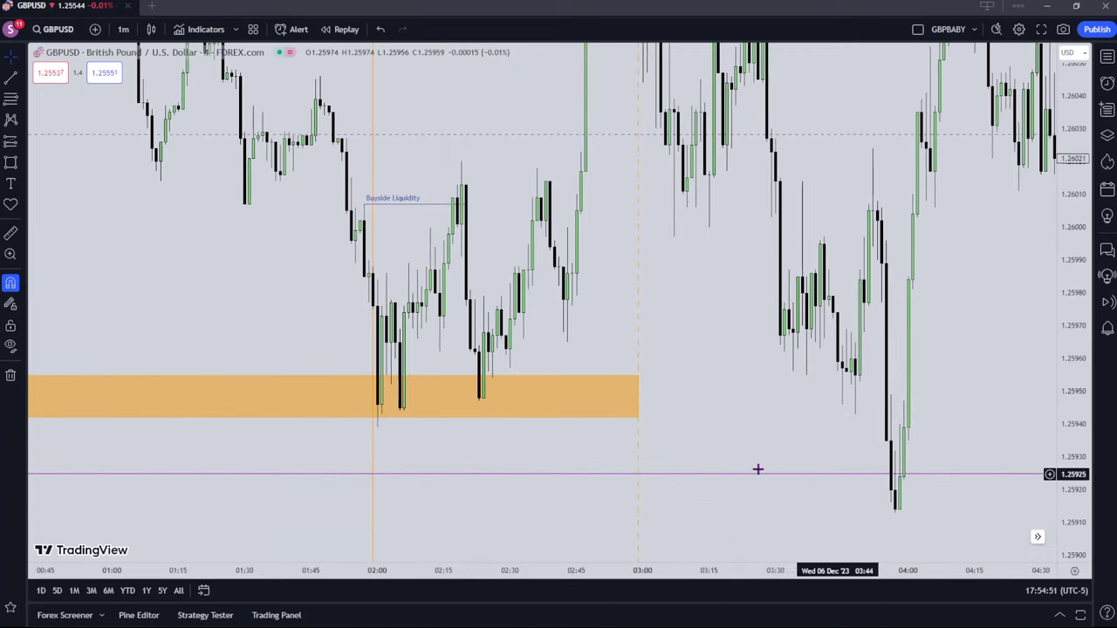
left_click_drag(747, 329, 821, 524)
scroll(804, 322, "up", 2)
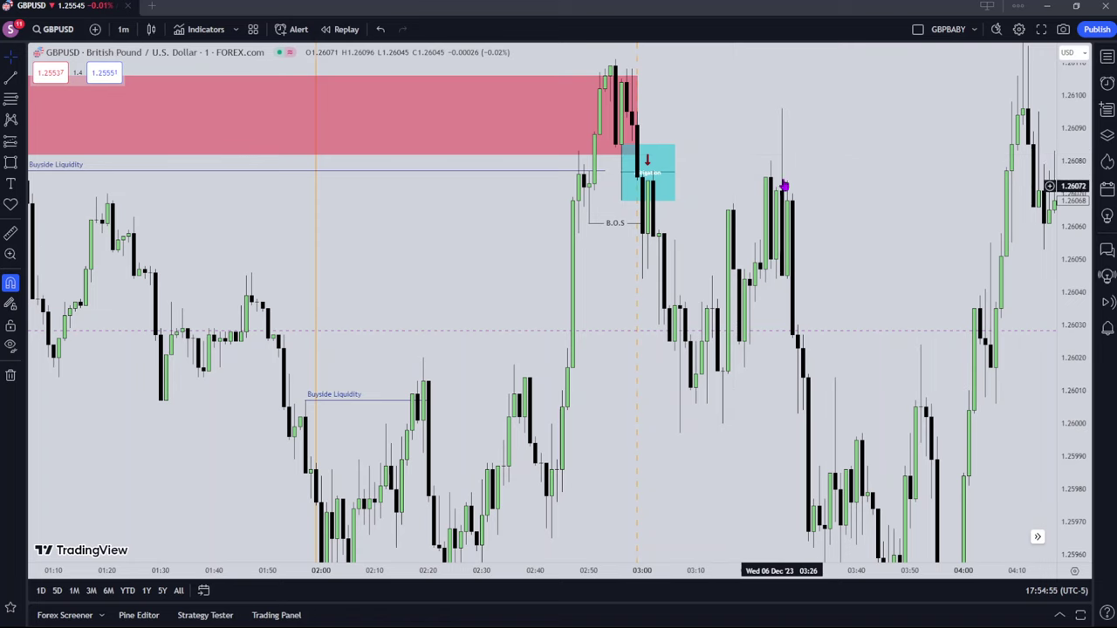
scroll(731, 118, "up", 2)
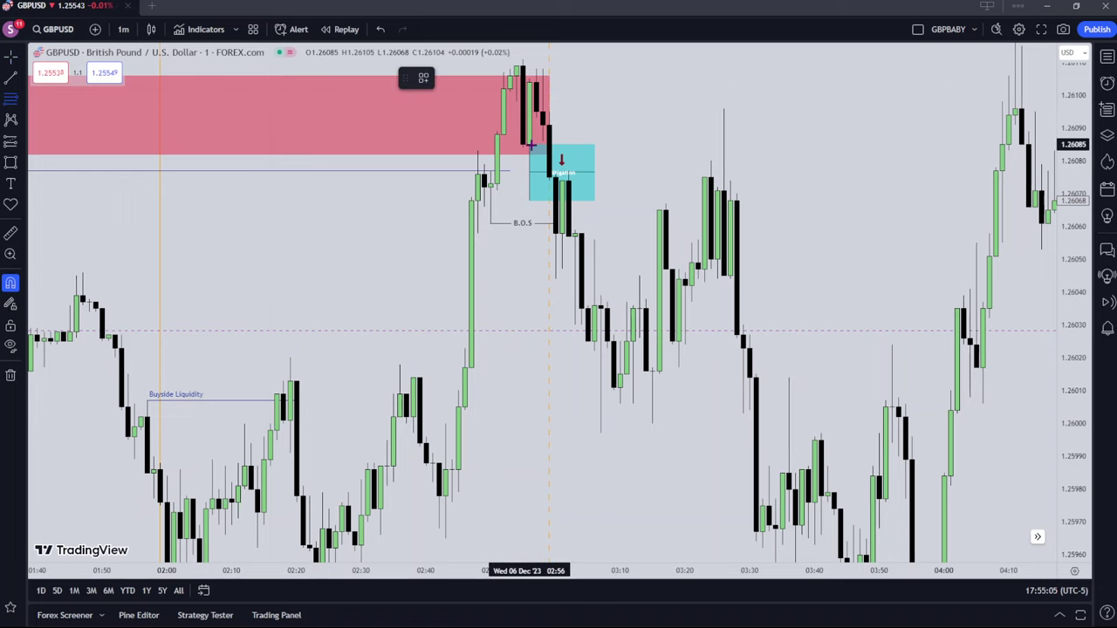
Draw a Fibonacci retracement on the 02:56 candle from 1.26085 up to 1.26104
left_click(531, 145)
left_click(534, 85)
left_click_drag(581, 95, 578, 145)
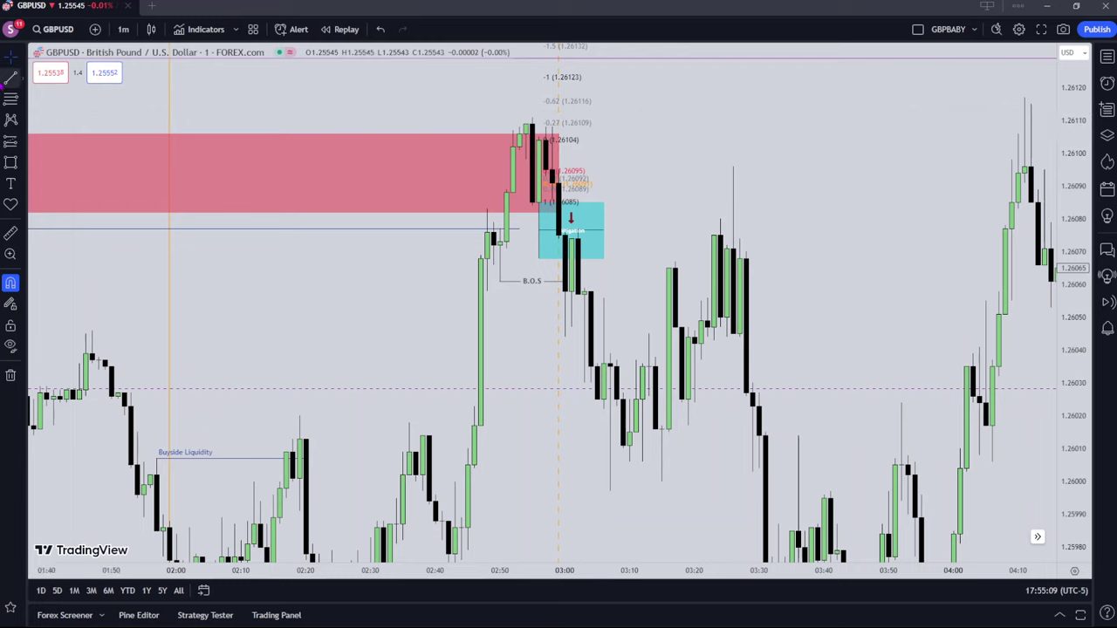
Draw a horizontal trend line at the retracement's midpoint, about 1.26094, extending from 02:55 to 03:30
left_click(11, 77)
left_click(539, 202)
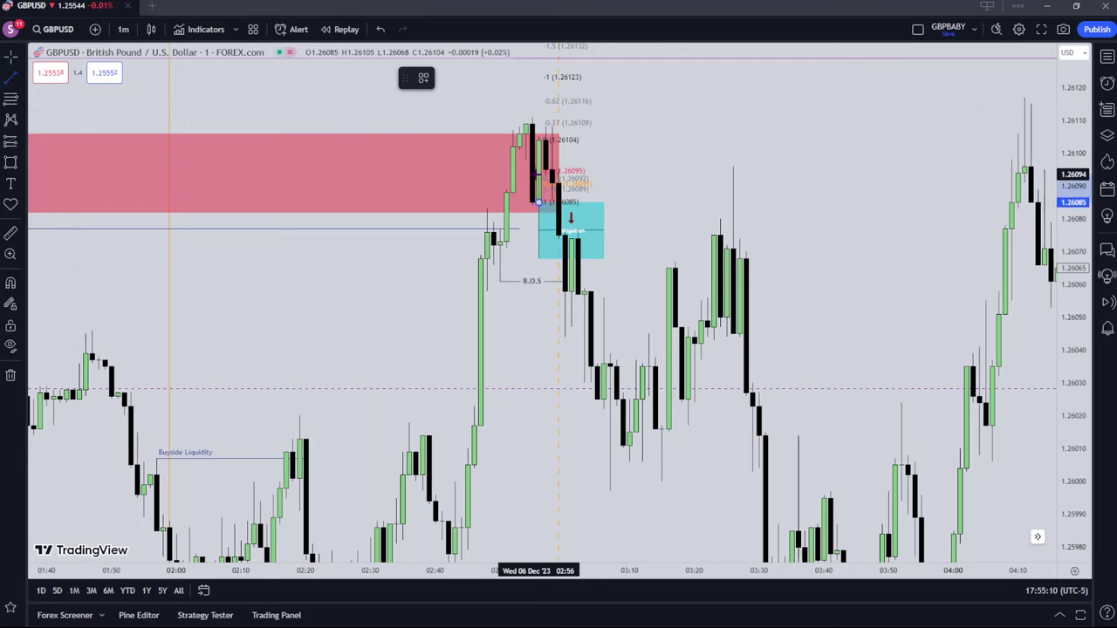
left_click(700, 184, "shift")
left_click_drag(674, 202, 670, 175)
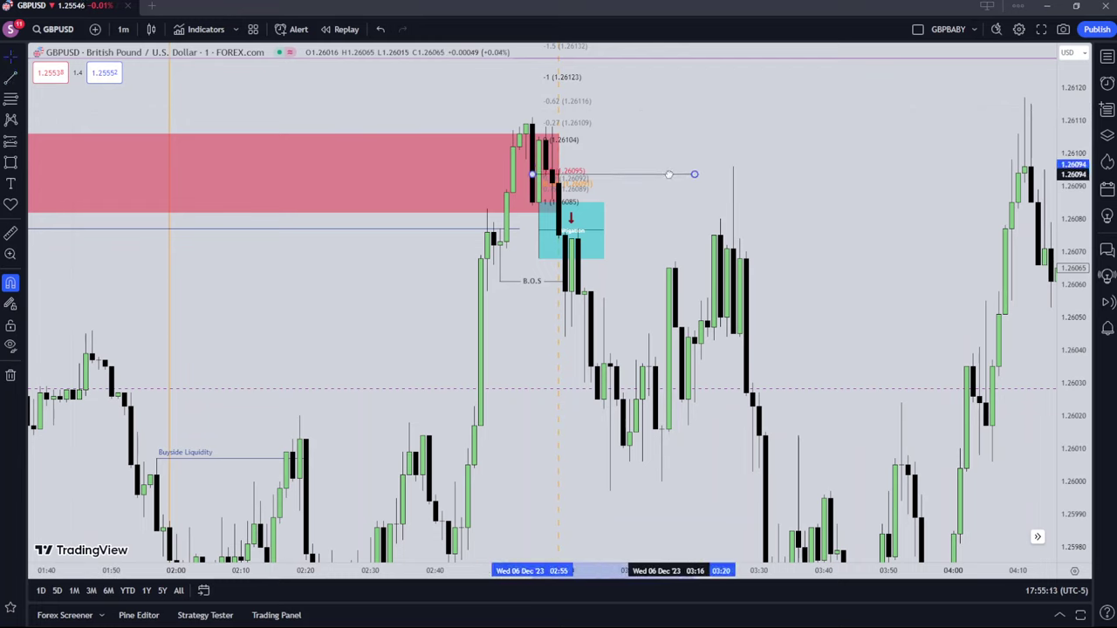
left_click(703, 171)
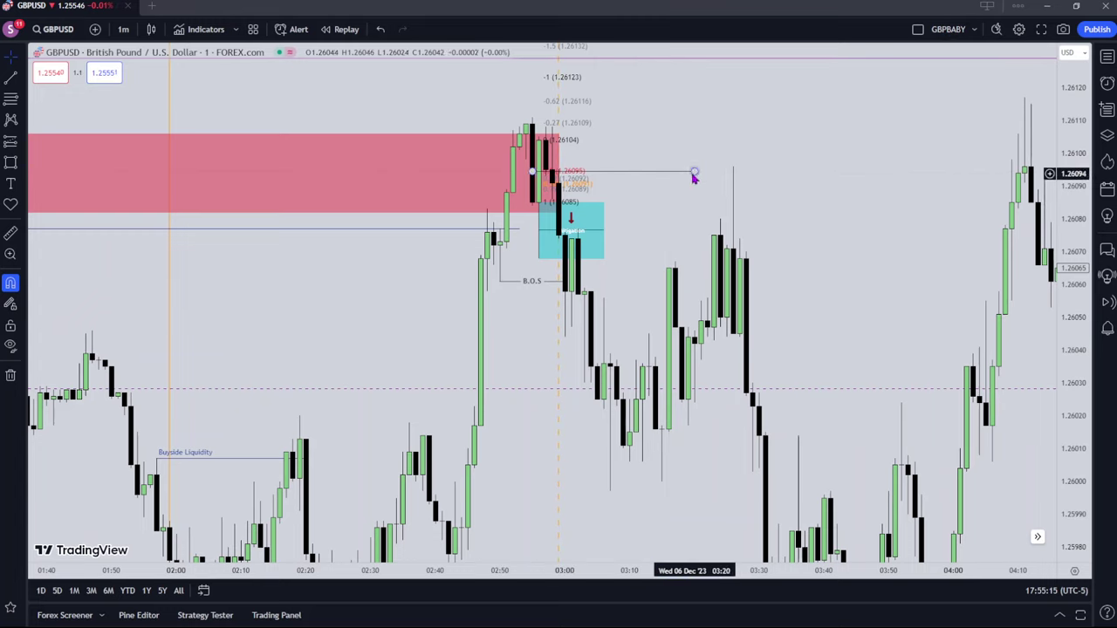
left_click_drag(693, 172, 759, 171)
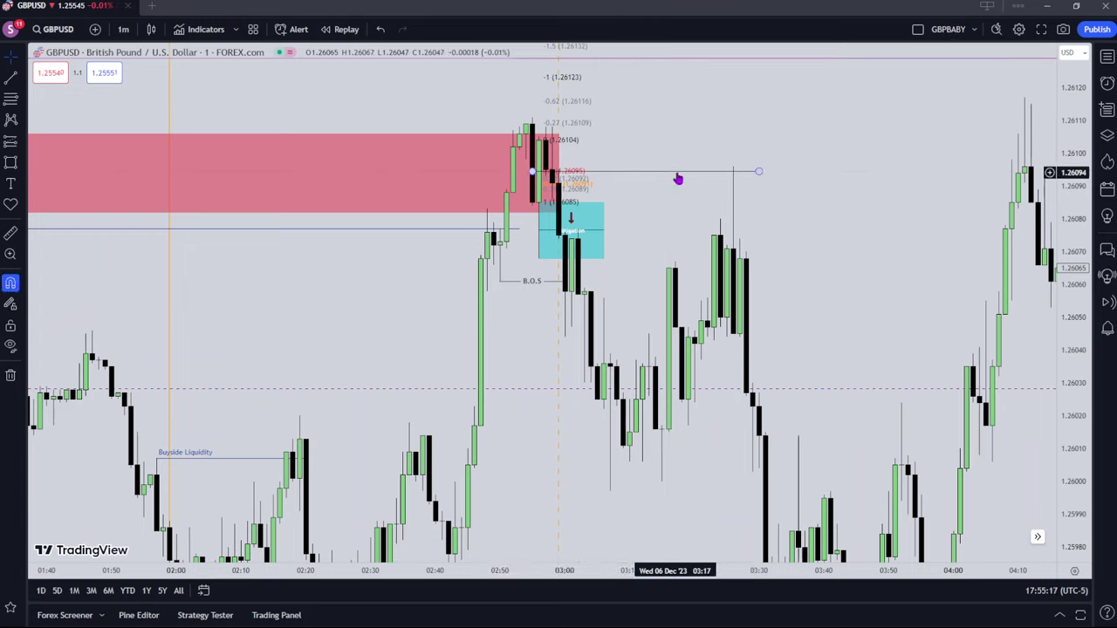
Delete the Fibonacci retracement and change the horizontal trend line's style to dashed
left_click(678, 177)
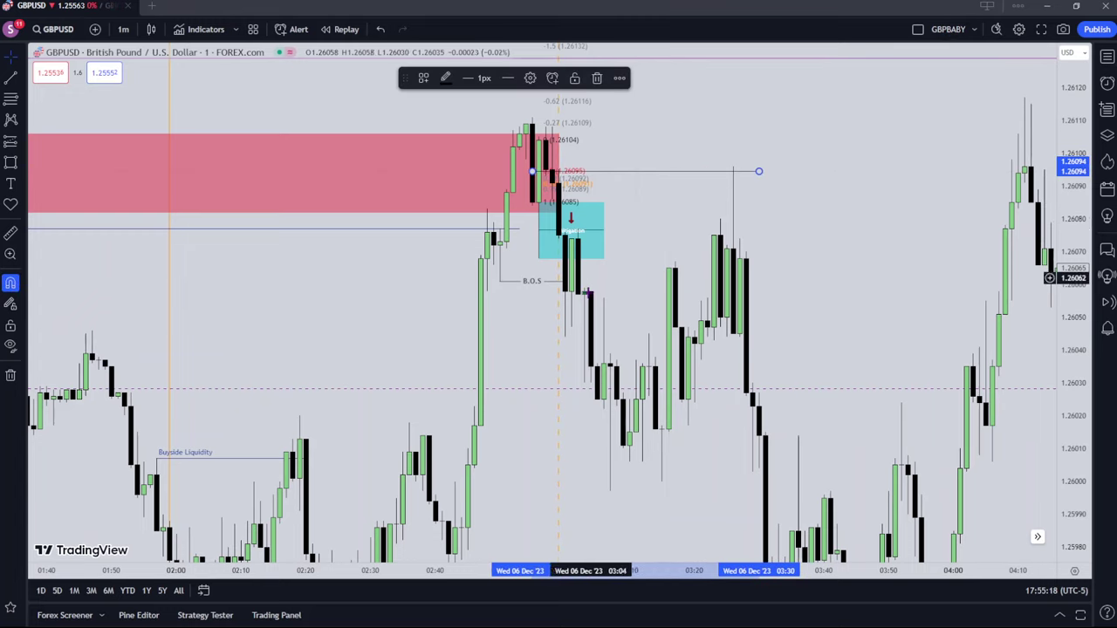
left_click(589, 161)
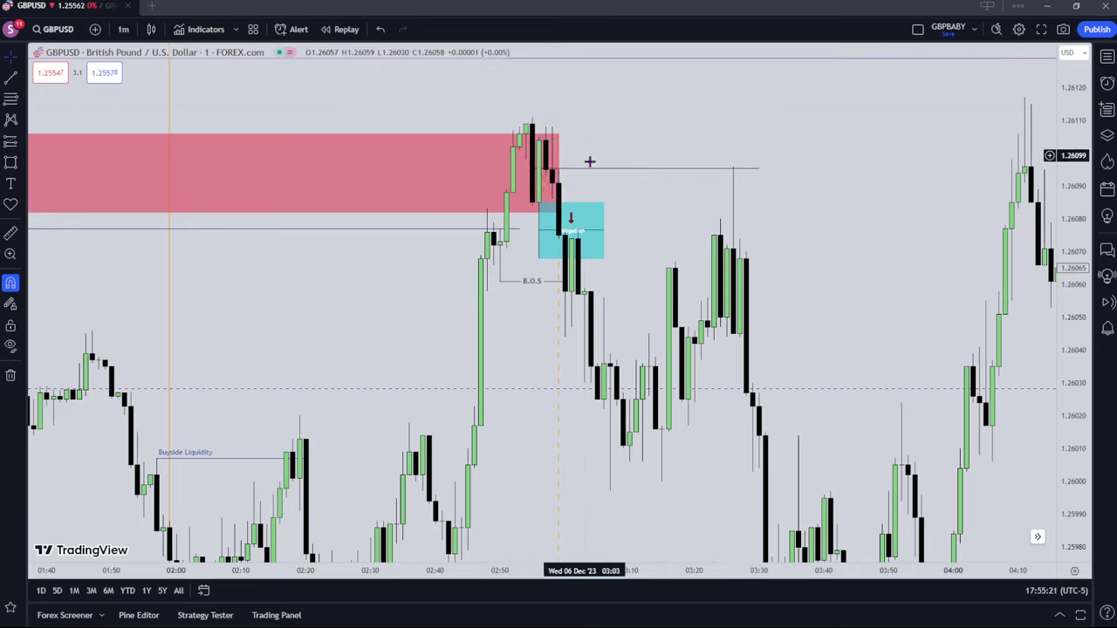
left_click(595, 172)
left_click(529, 78)
left_click(541, 117)
left_click(643, 130)
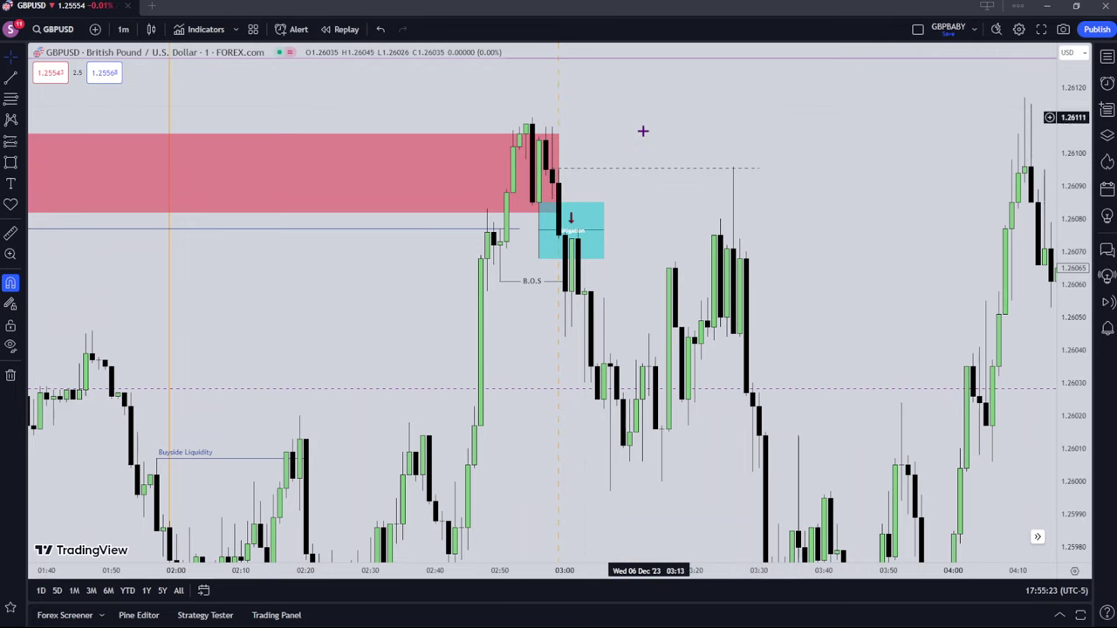
Extend the Mitigation rectangle and the horizontal line through its middle to about 03:30
left_click_drag(661, 205, 688, 179)
left_click(590, 300)
scroll(596, 299, "right", 1)
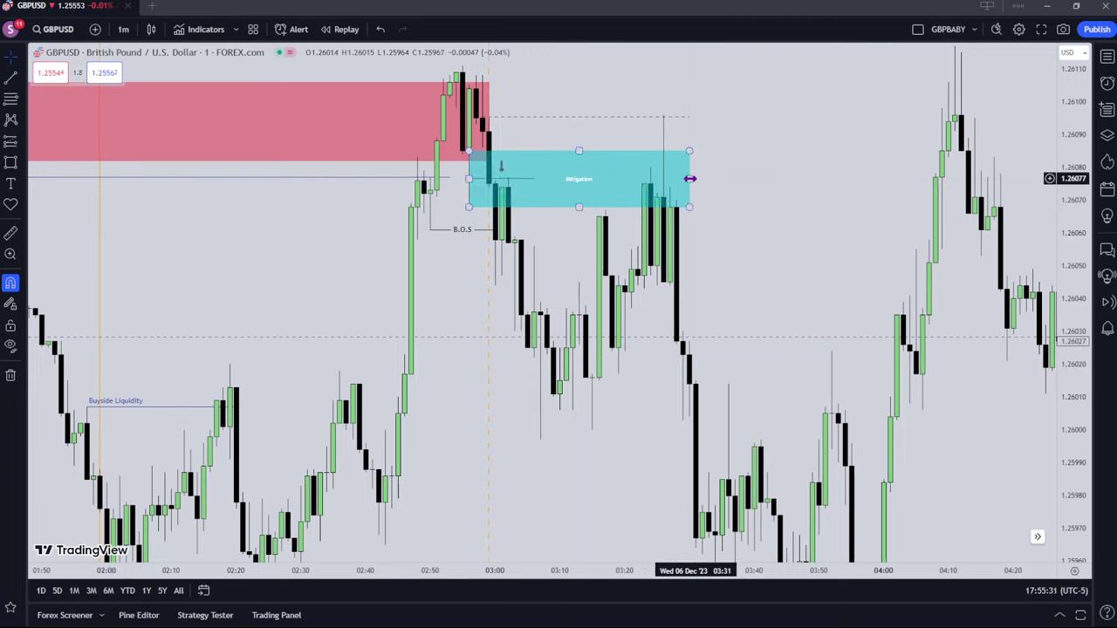
left_click(541, 175)
left_click_drag(532, 178, 689, 181)
left_click(555, 217)
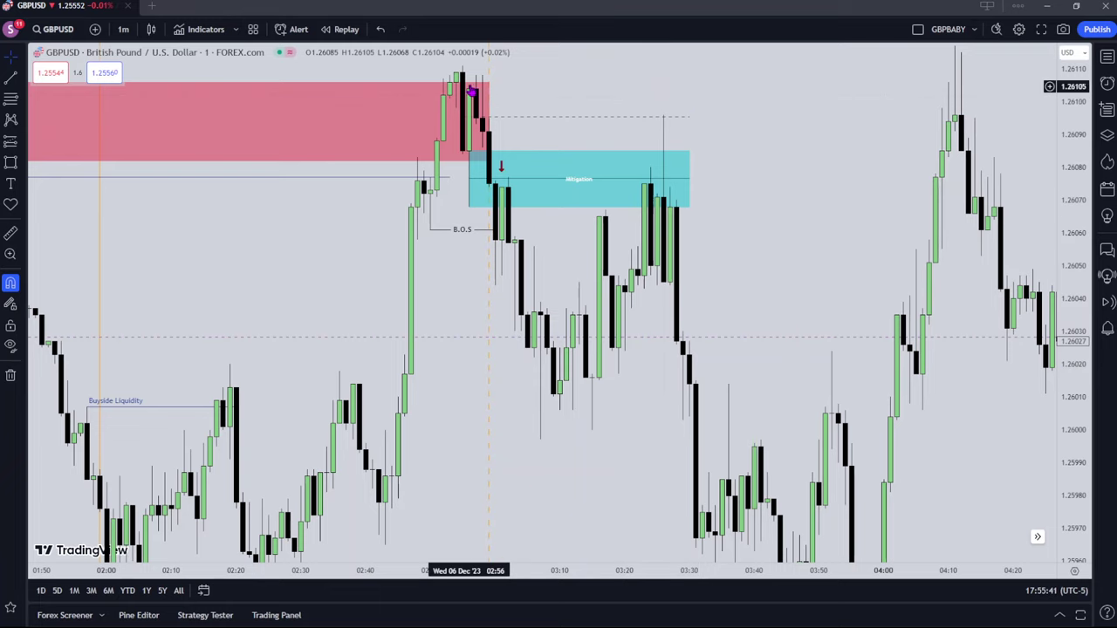
left_click(473, 175)
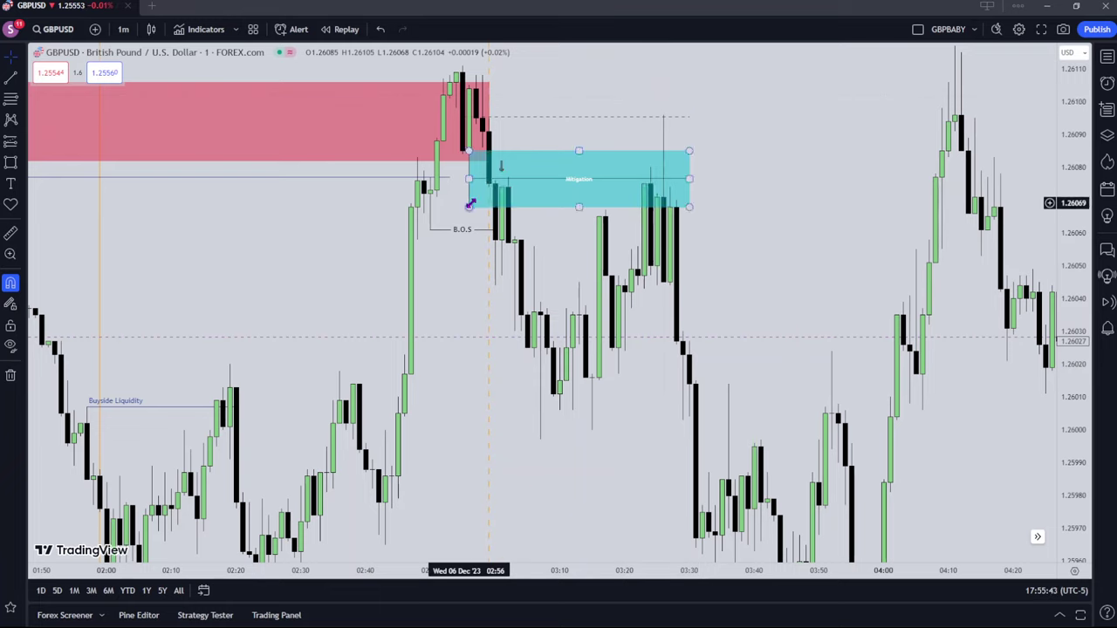
left_click(469, 90)
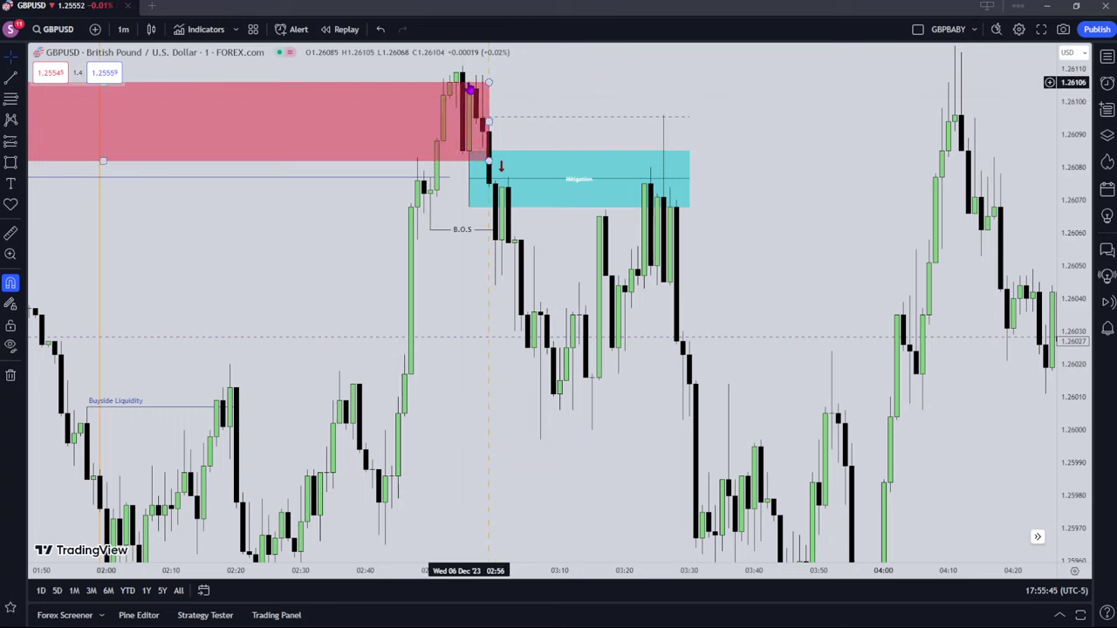
left_click(466, 77)
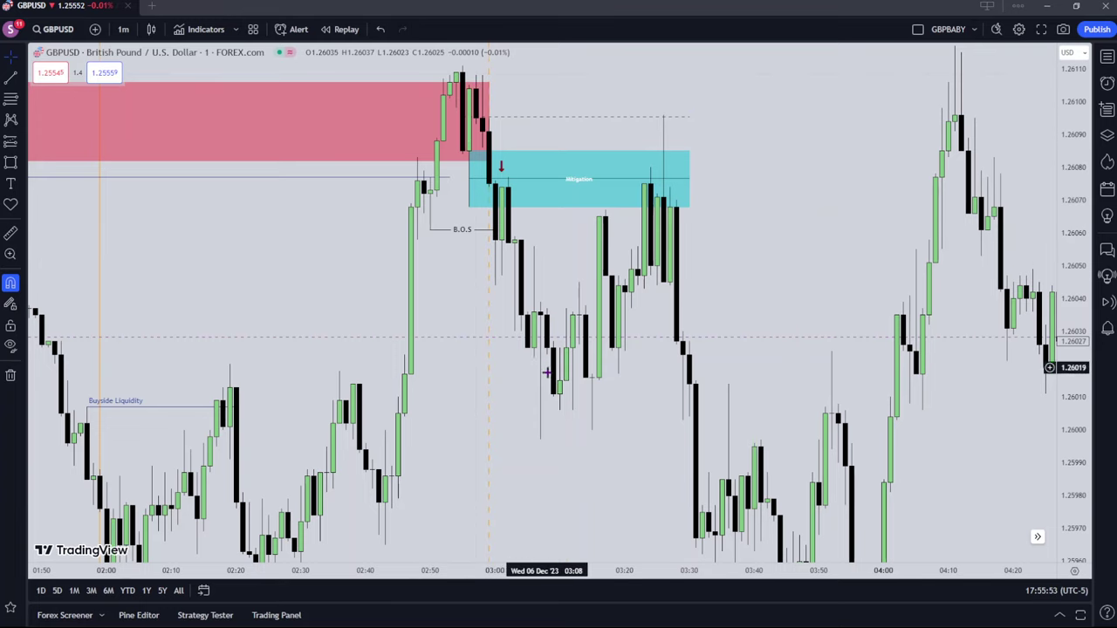
Try raising the Mitigation rectangle's upper edge to about 1.26104, and return it to 1.26085
left_click(578, 150)
left_click_drag(578, 150, 577, 88)
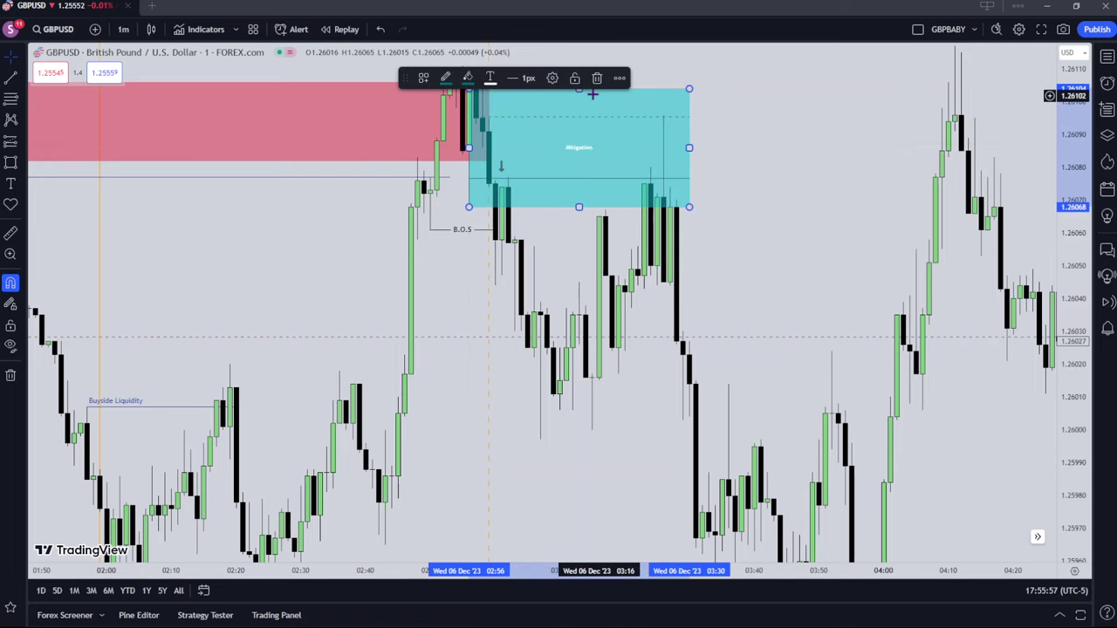
left_click_drag(580, 91, 579, 150)
Copy the downward arrow icon to just above the 03:23 candle inside the Mitigation rectangle
left_click_drag(549, 102, 545, 112)
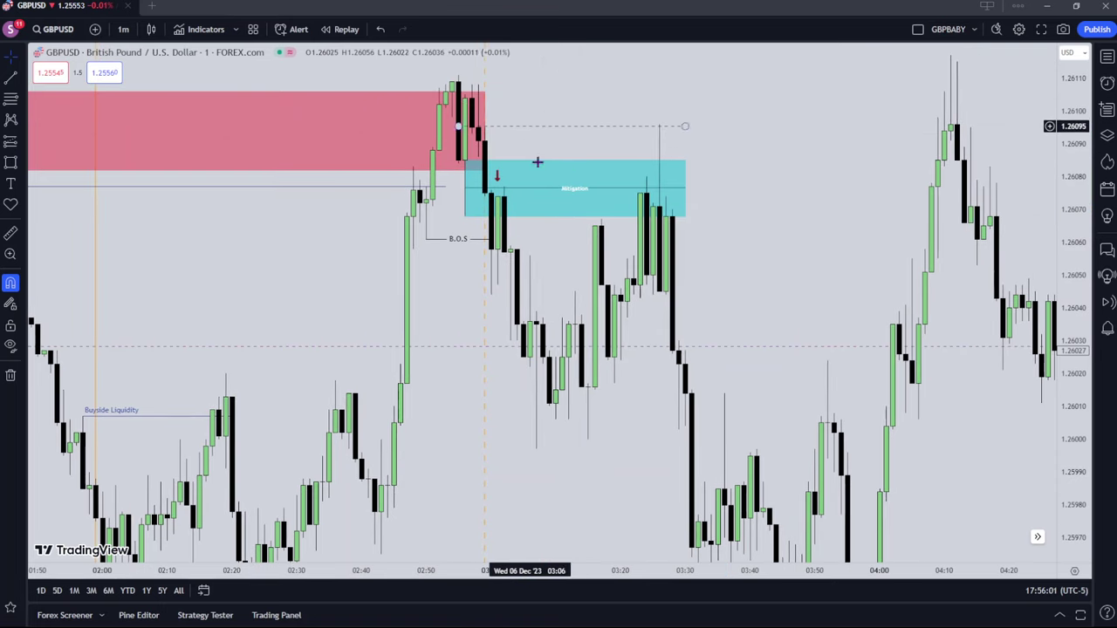
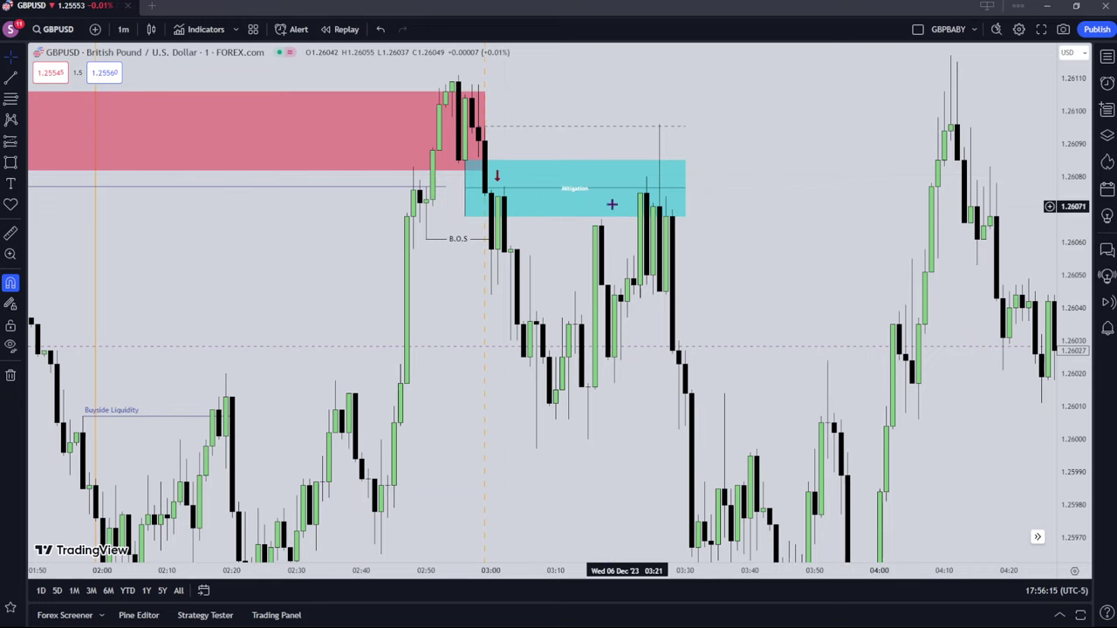
left_click_drag(498, 178, 681, 185)
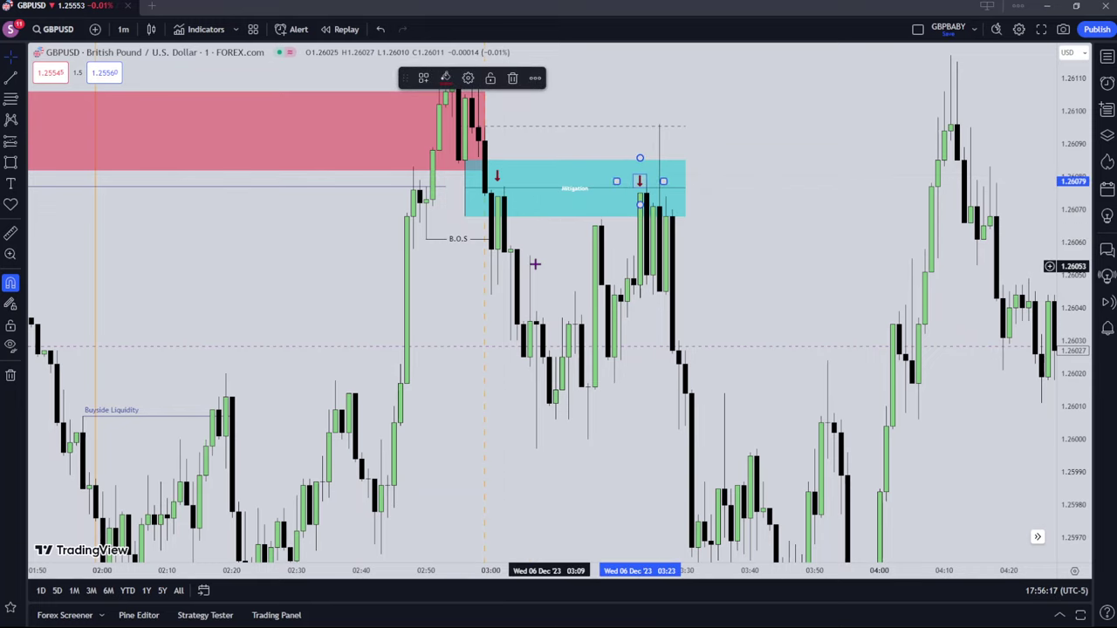
Examine the wider price range around the marked entries, including the Buyside Liquidity levels, orange zone and purple range lines
left_click_drag(484, 287, 635, 293)
scroll(635, 292, "down", 6)
scroll(928, 356, "down", 5)
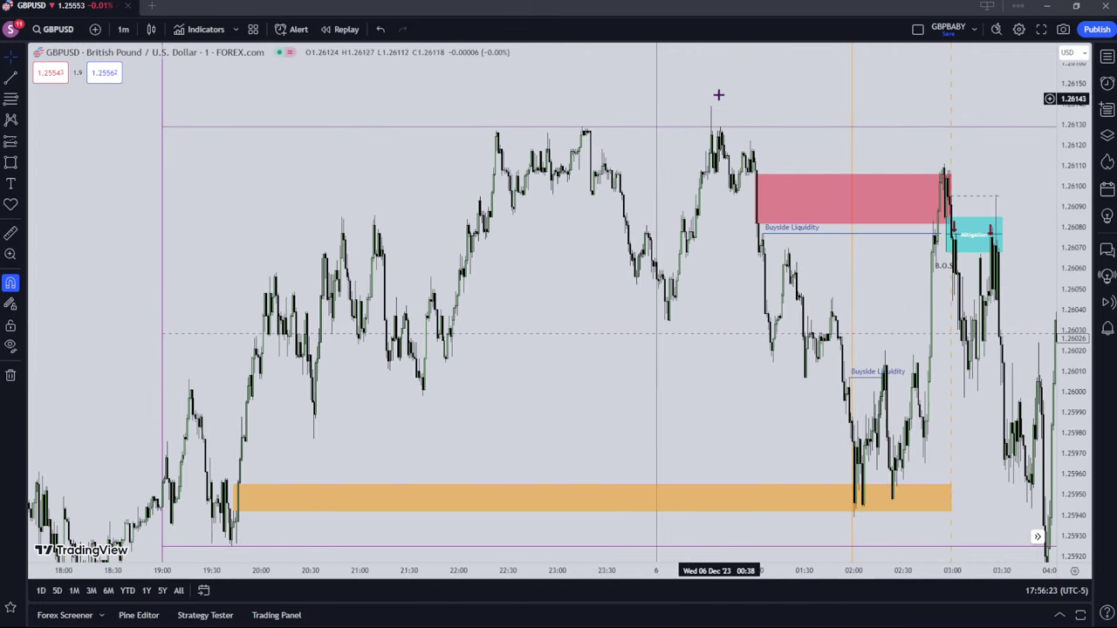
left_click_drag(873, 304, 720, 157)
scroll(649, 419, "down", 3)
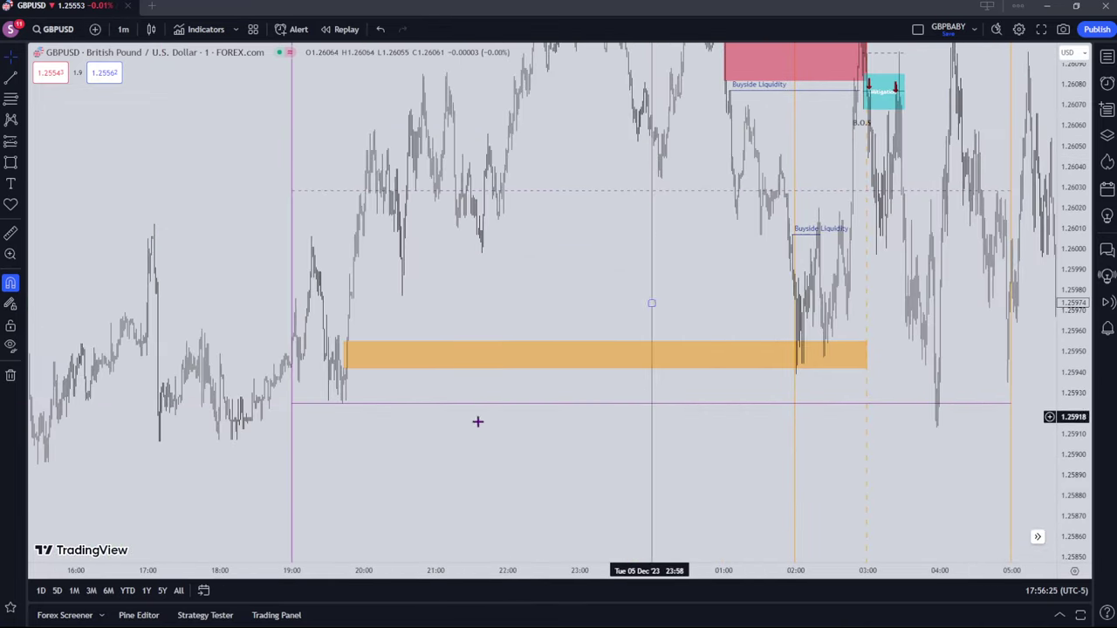
scroll(541, 387, "up", 10)
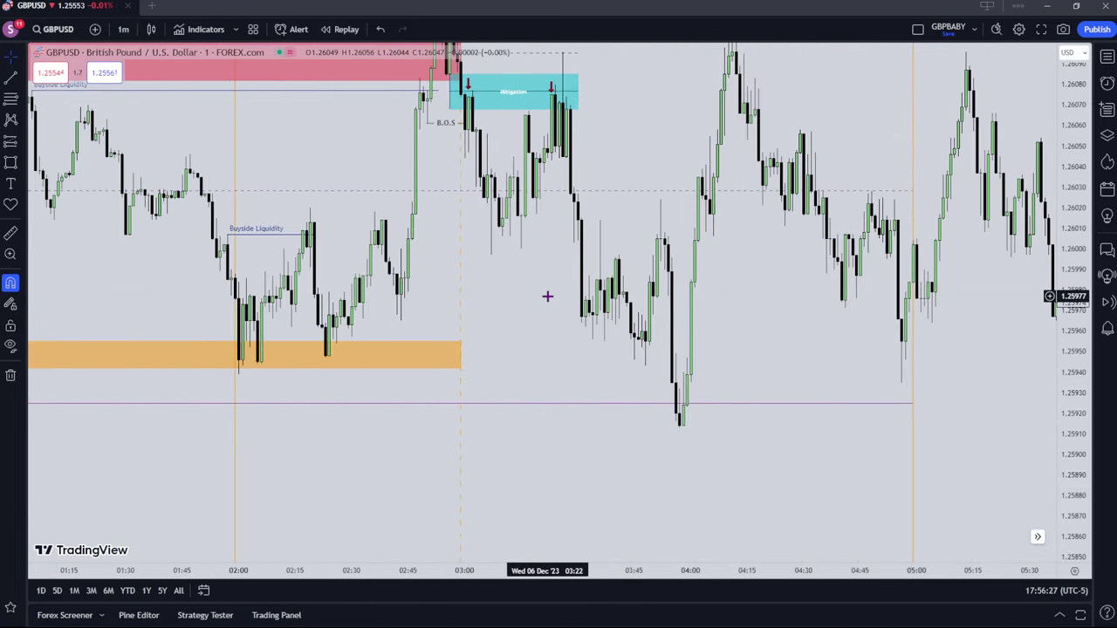
left_click_drag(549, 297, 631, 402)
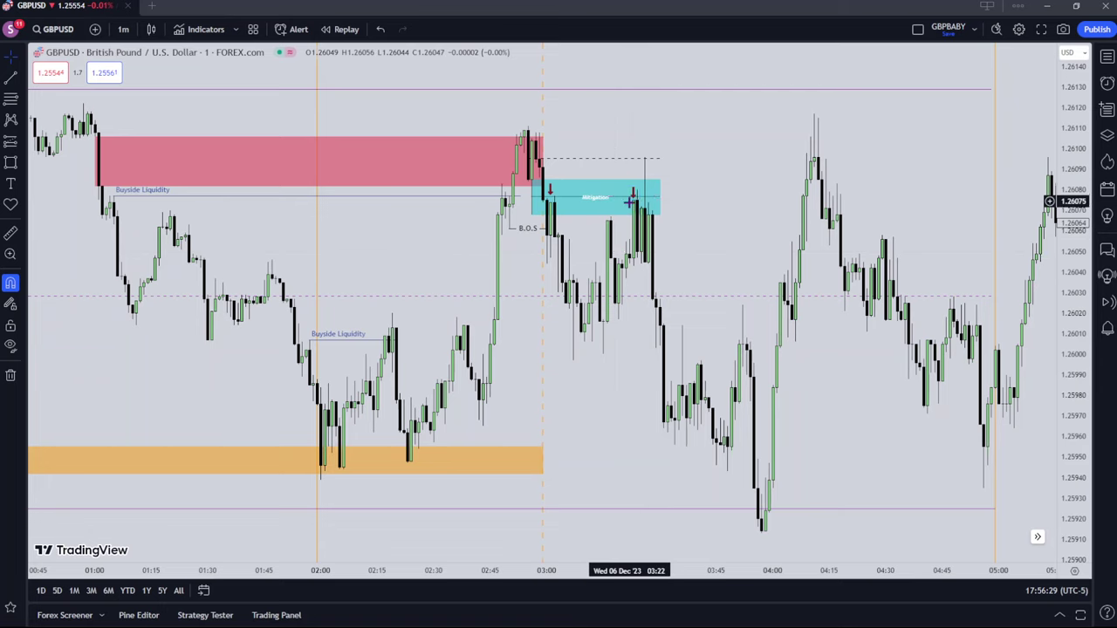
Draw a horizontal trend line from the 03:07 swing low at 1.25997 to the 03:31 candle
scroll(610, 253, "up", 2)
left_click_drag(579, 242, 843, 281)
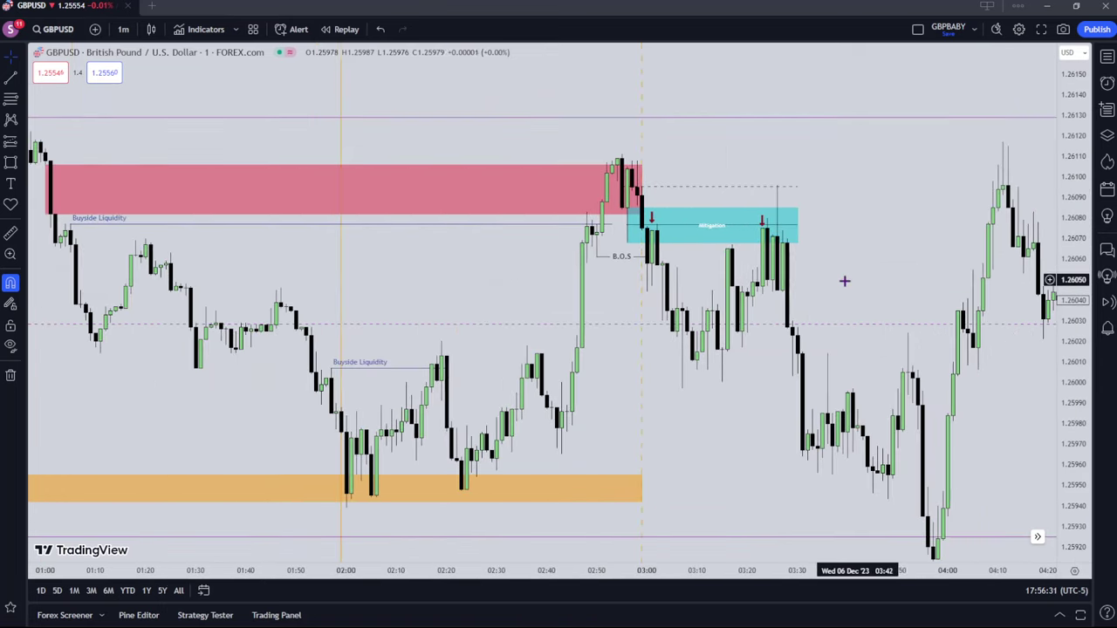
scroll(844, 281, "up", 3)
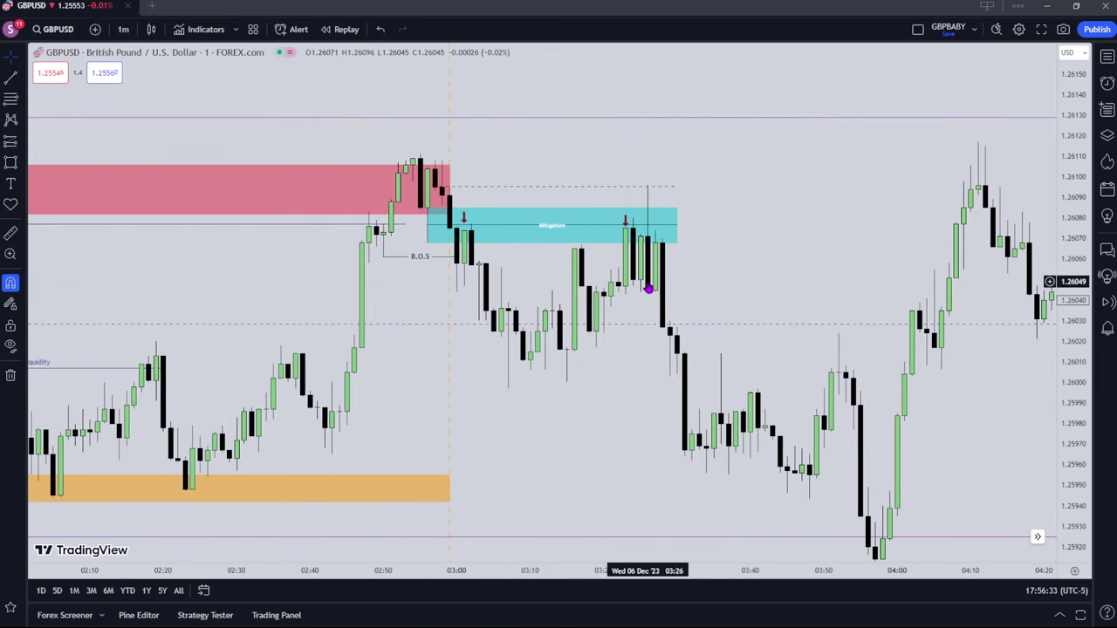
left_click_drag(727, 227, 723, 177)
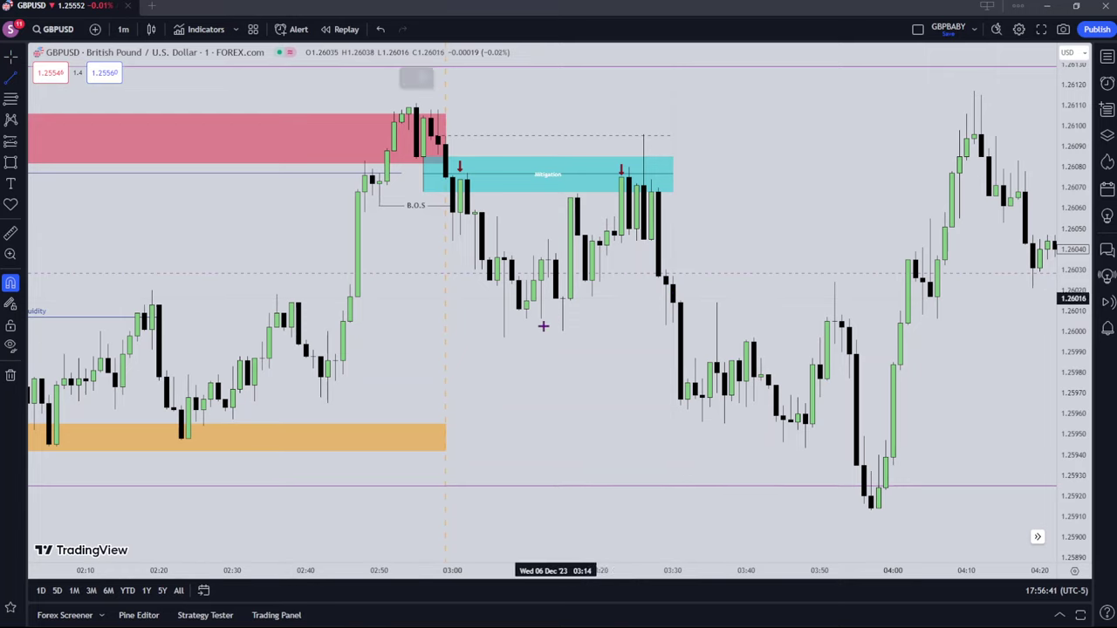
left_click(503, 337)
left_click(679, 343, "shift")
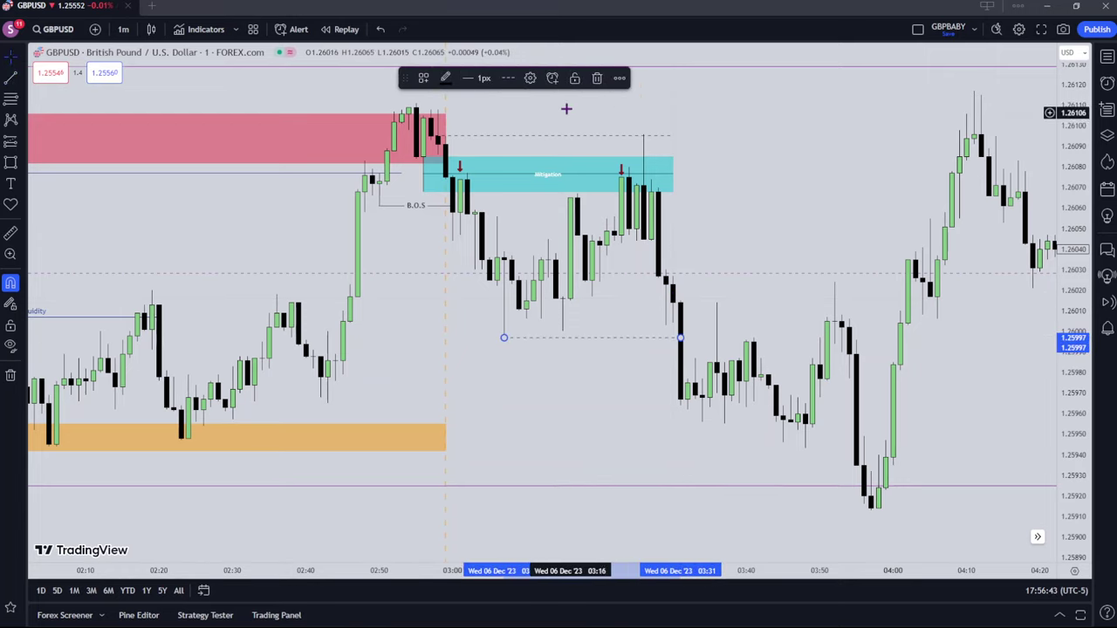
Apply the saved BOS template to the trend line at the 03:07 low
left_click(532, 79)
left_click(507, 579)
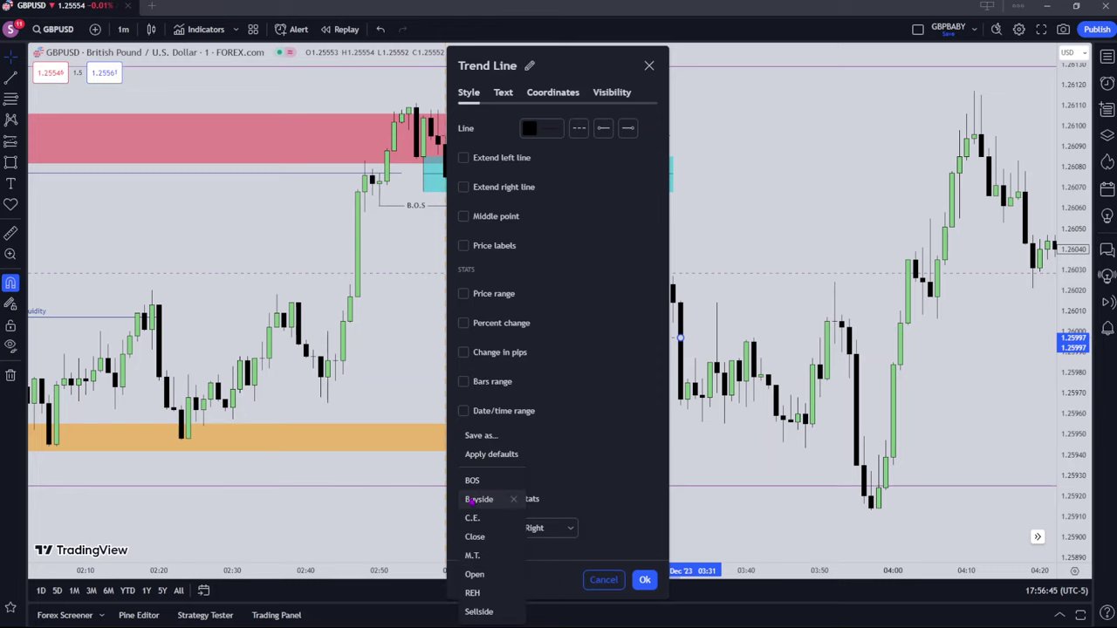
left_click(477, 493)
left_click(502, 580)
left_click(478, 482)
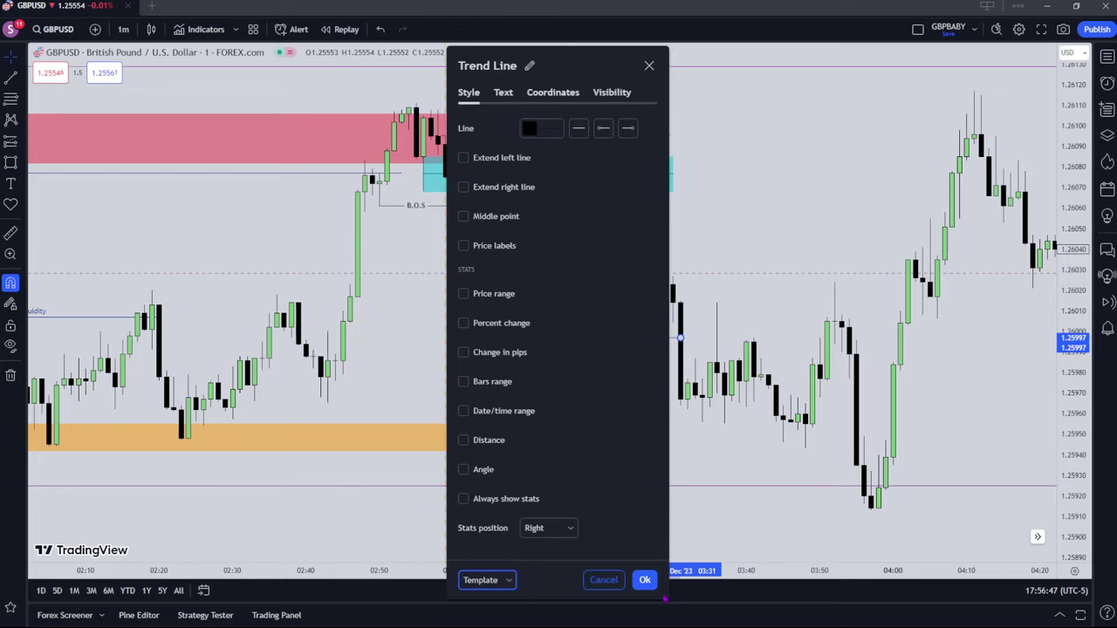
left_click(644, 579)
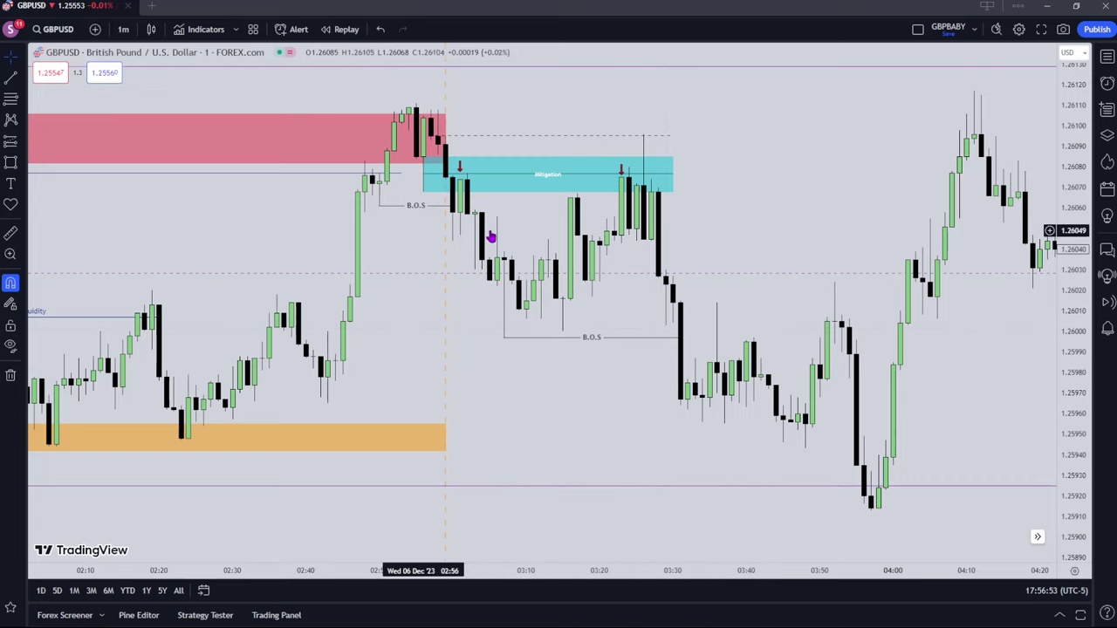
Draw a rectangle from the 03:19 candle to about 03:54, spanning 1.26025 to 1.26017
scroll(691, 233, "down", 2)
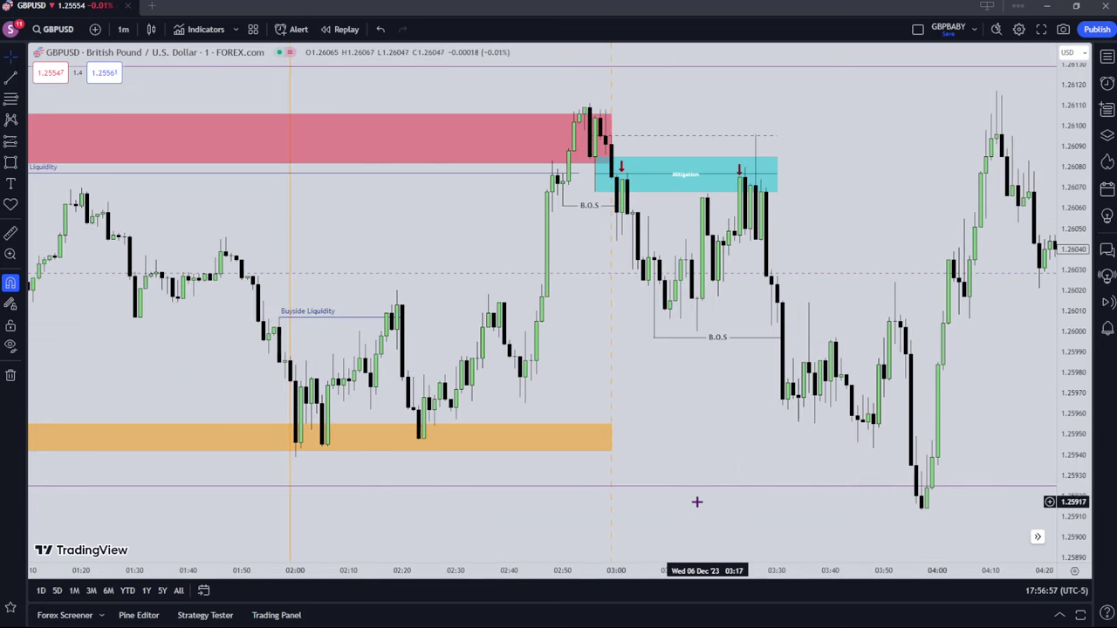
left_click_drag(768, 405, 722, 395)
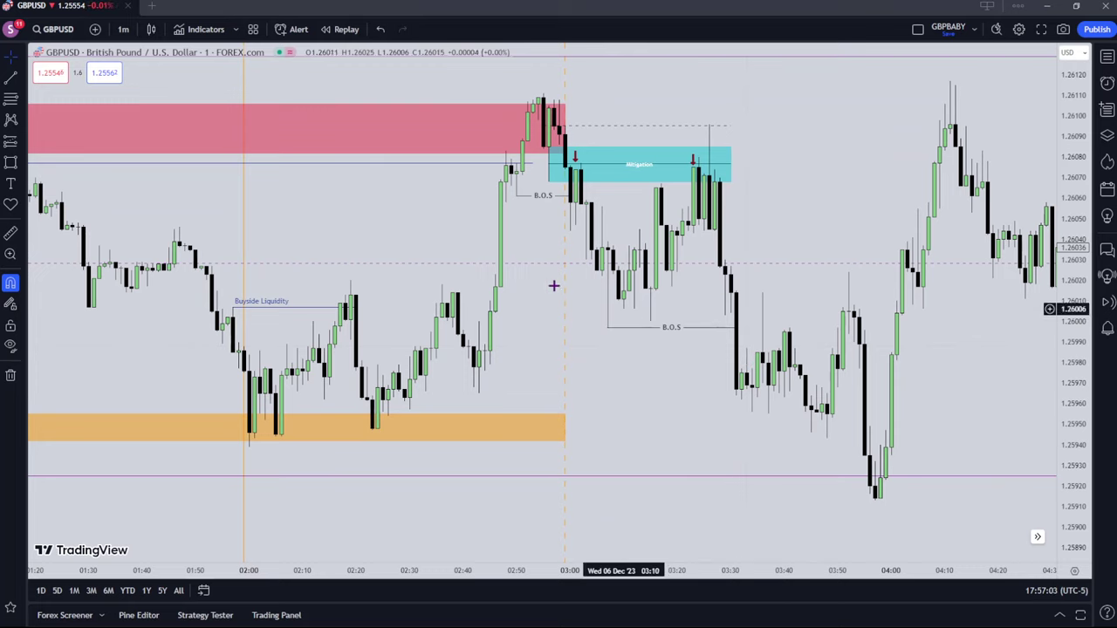
left_click_drag(664, 306, 539, 316)
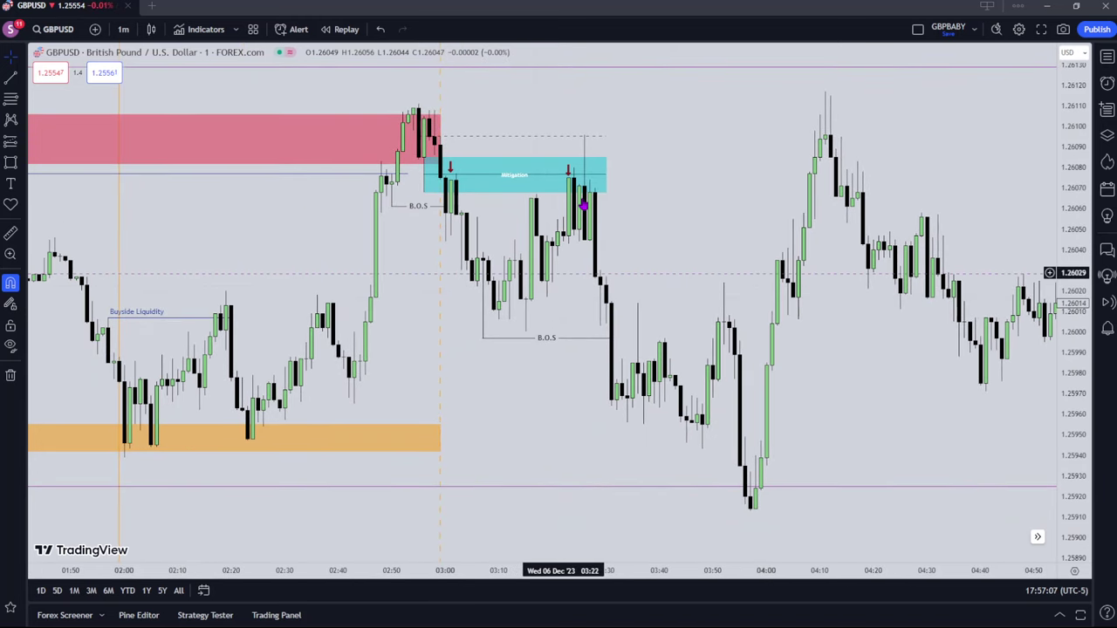
left_click(546, 241)
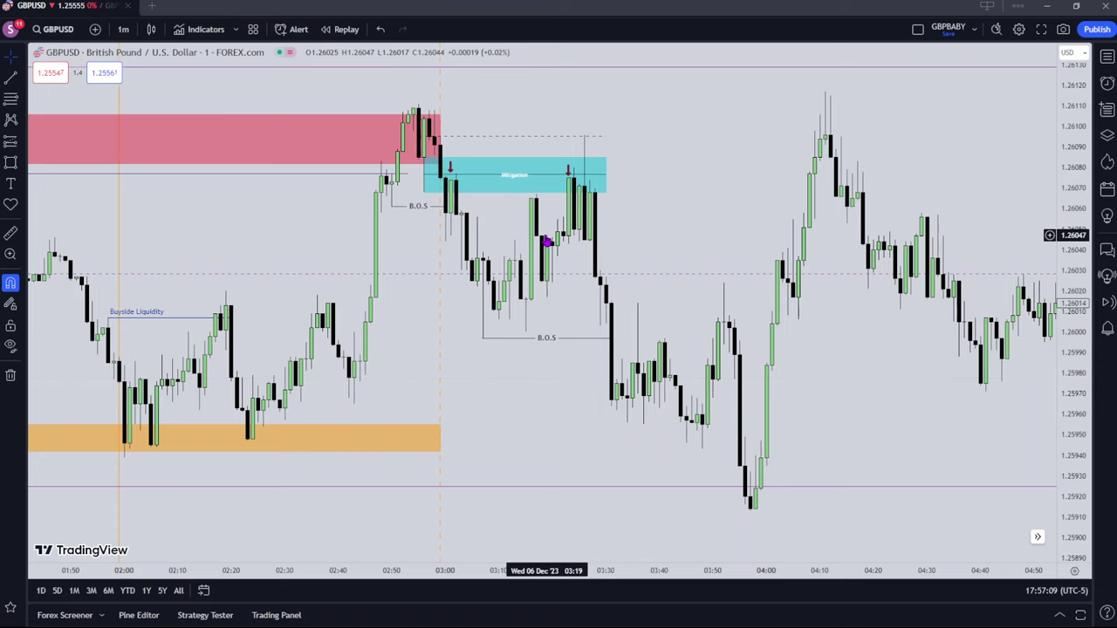
left_click(11, 161)
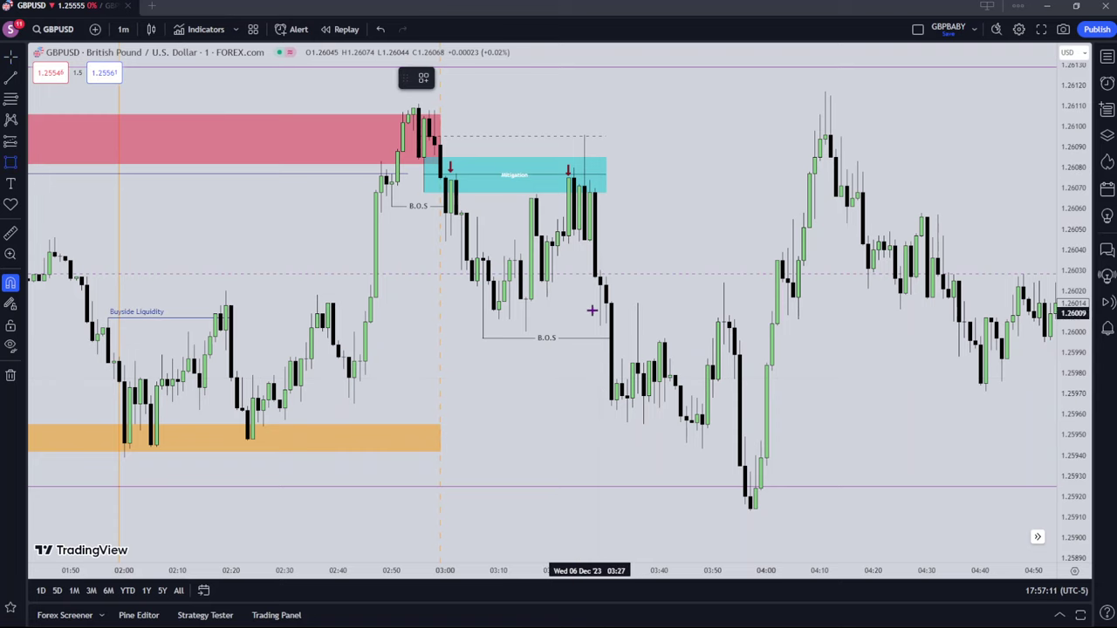
left_click_drag(546, 296, 733, 307)
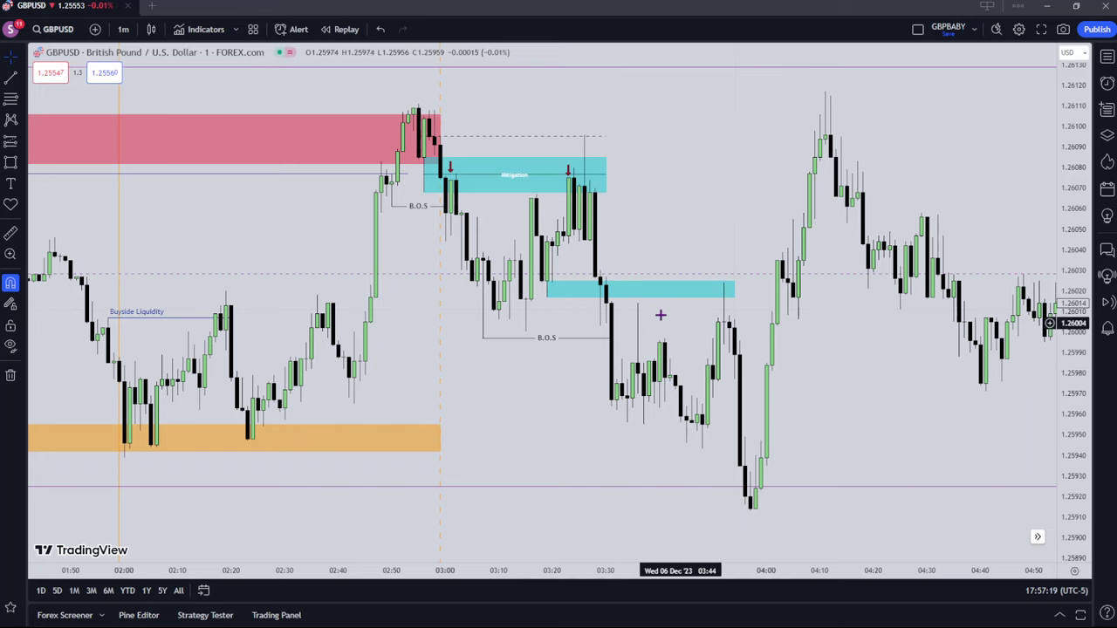
left_click_drag(619, 402, 522, 346)
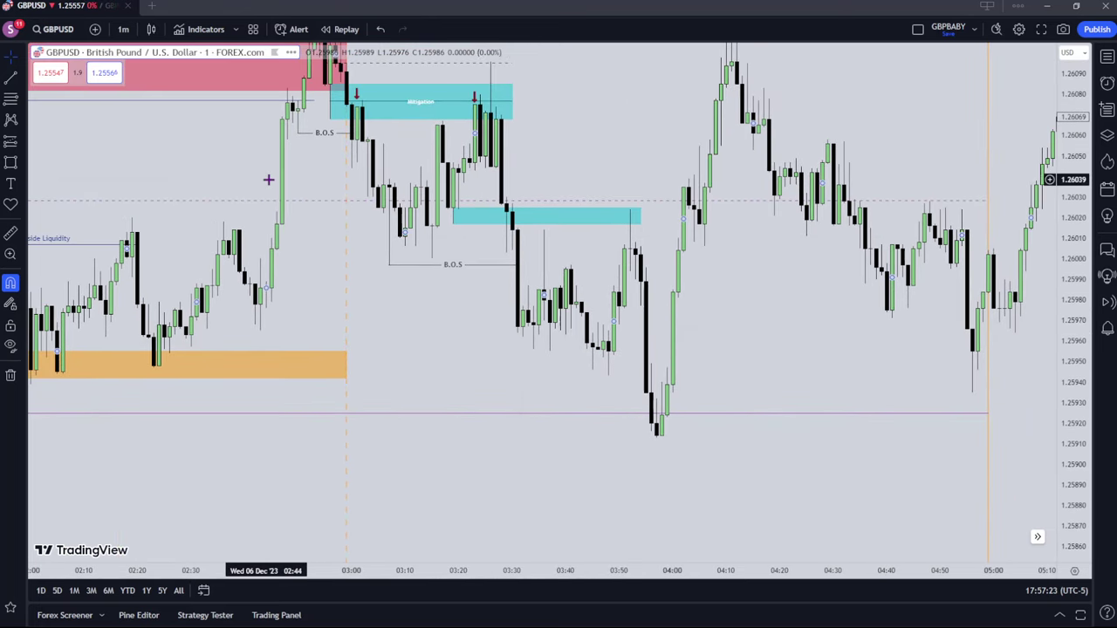
double_click(535, 219)
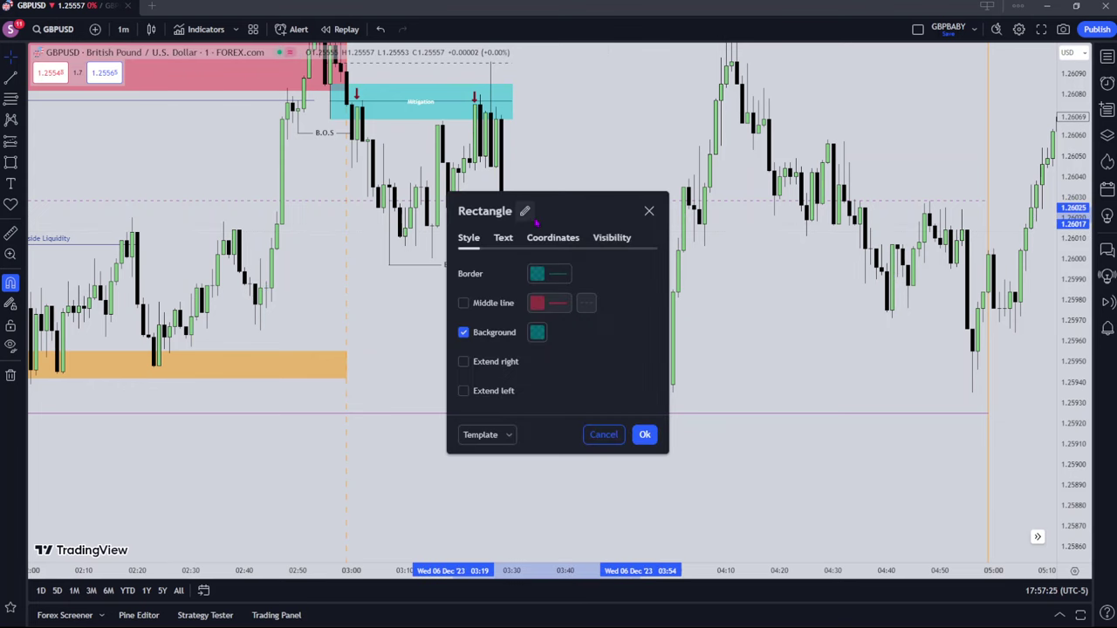
type("BREA")
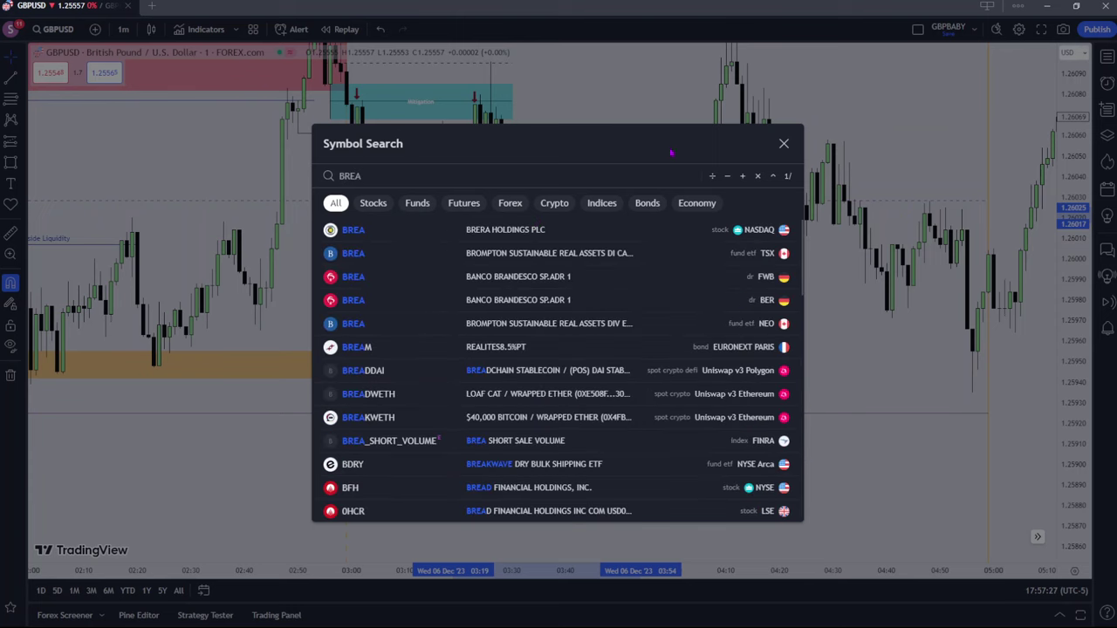
left_click(783, 143)
Label the new rectangle below the Mitigation zone with the text "Breaker"
double_click(567, 224)
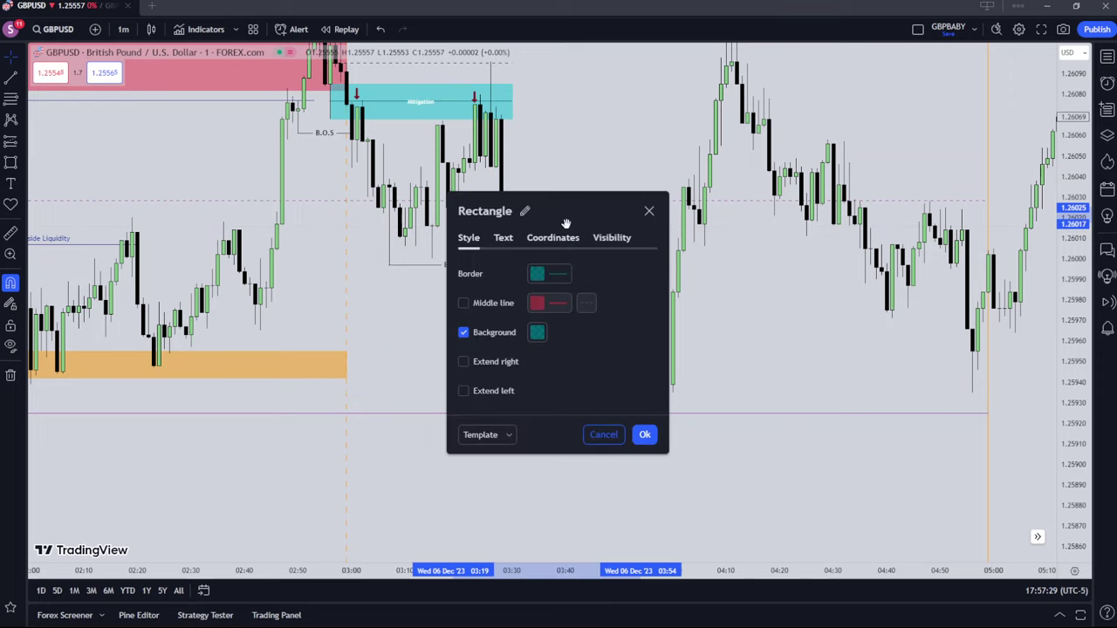
left_click(505, 248)
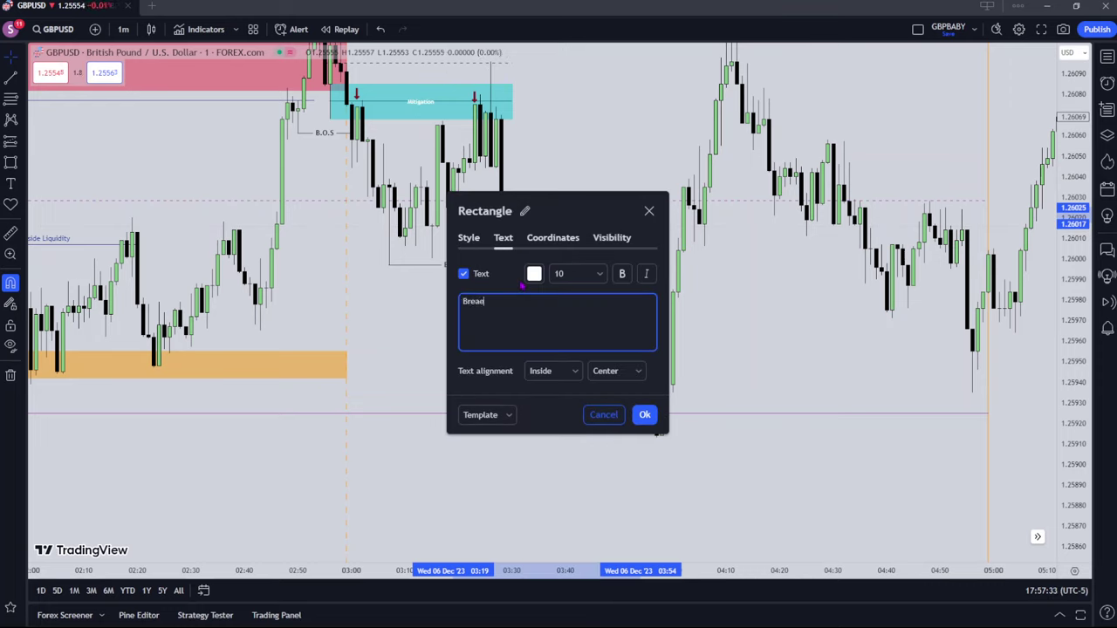
left_click(644, 415)
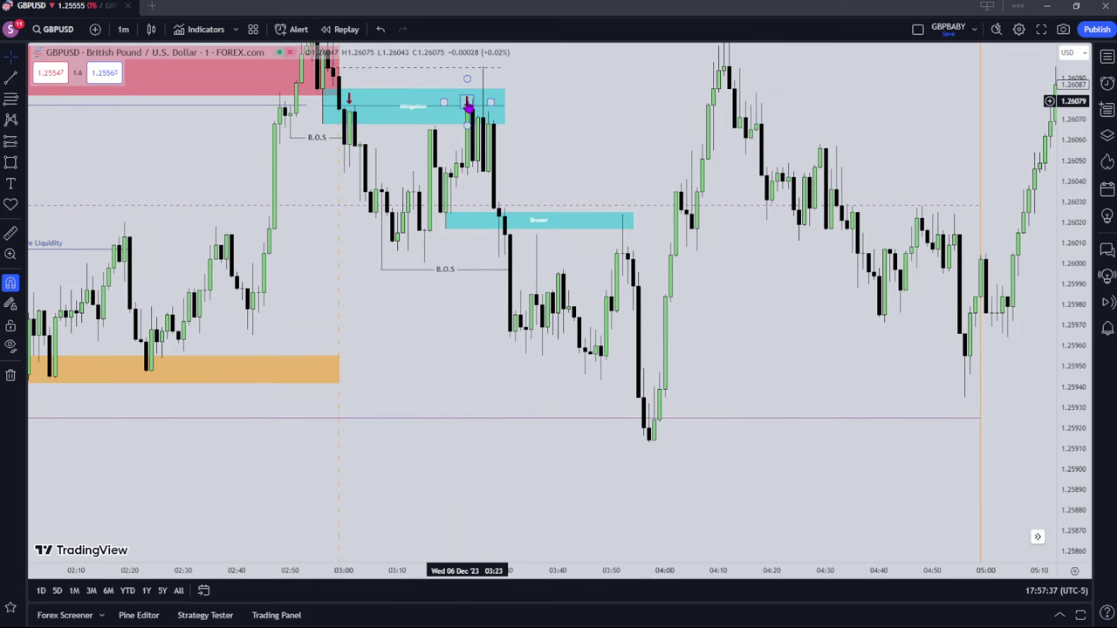
Copy the downward arrow icon to just below the 03:56 candle at about 1.25912 and rotate it to point upward
left_click(637, 443)
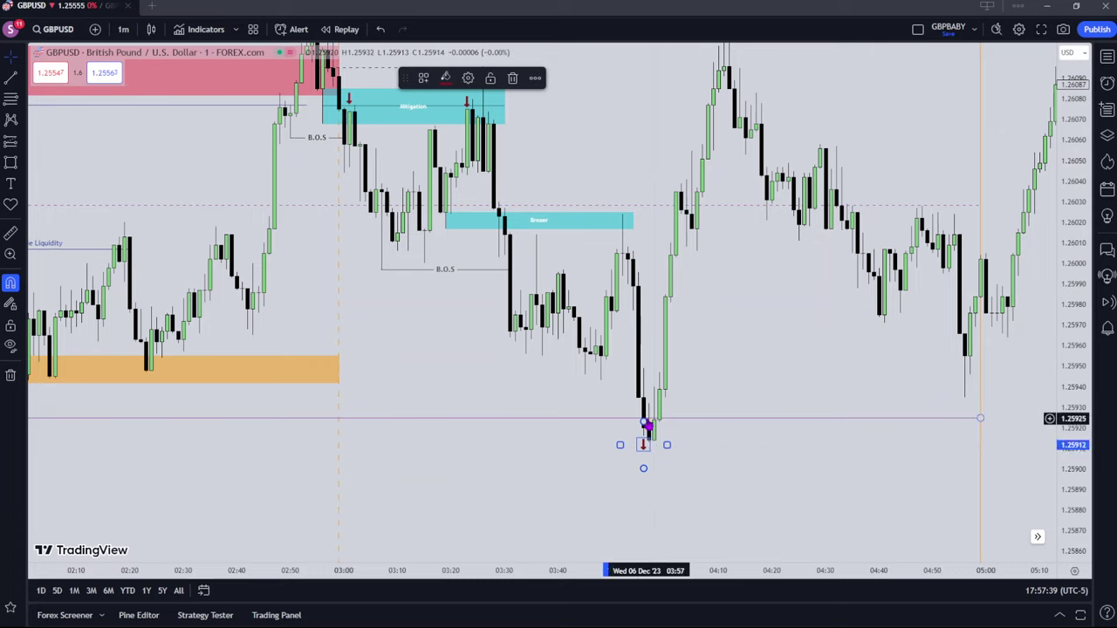
left_click_drag(645, 423, 643, 515)
Change the colour of the upward arrow icon below the 03:56 candle to dark blue
double_click(643, 445)
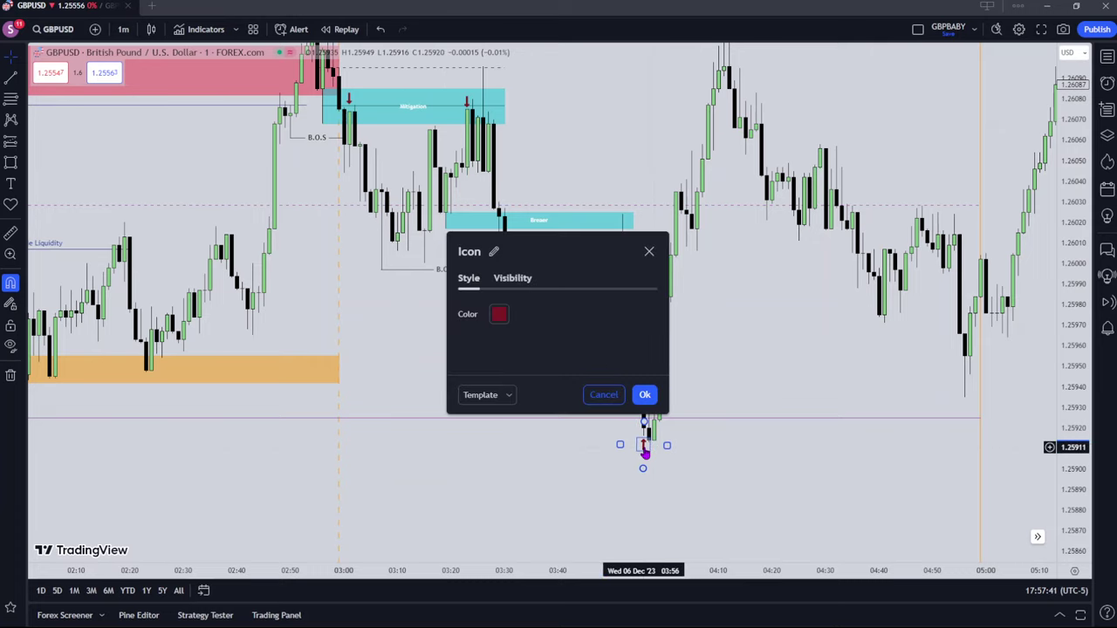
left_click(499, 314)
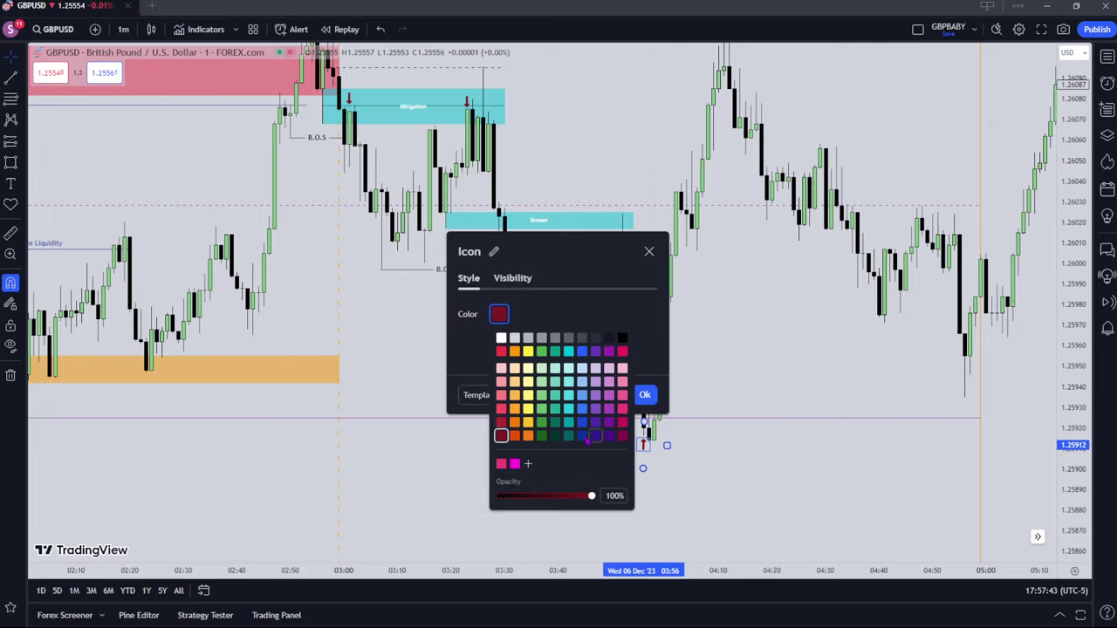
left_click(645, 396)
Draw a horizontal trend line from the 02:00 low at 1.25939 to about 04:01
scroll(526, 375, "down", 2)
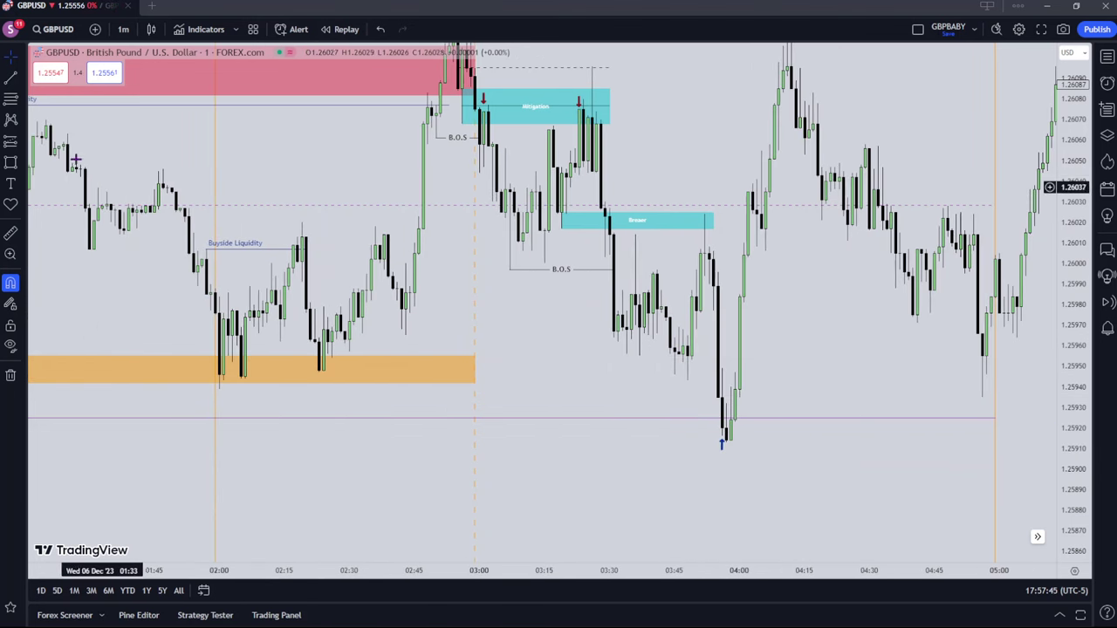
left_click(15, 79)
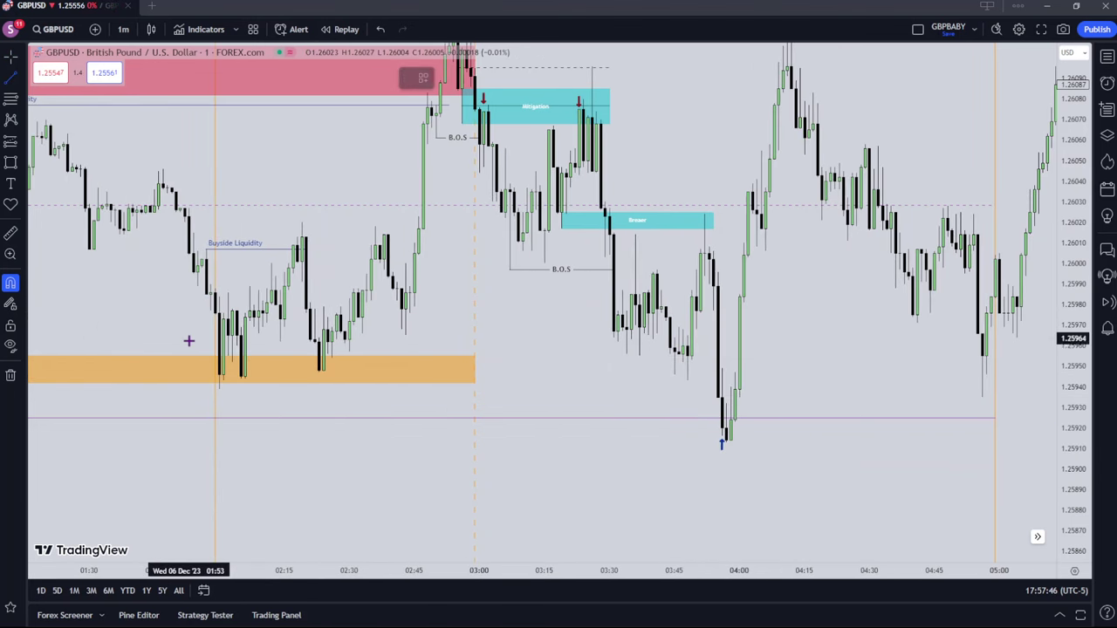
left_click(219, 388)
left_click(743, 389)
Apply the Sellside template to the line from the 02:00 low and set its text to "Sellside Liquidity/relative equal lows"
left_click(530, 78)
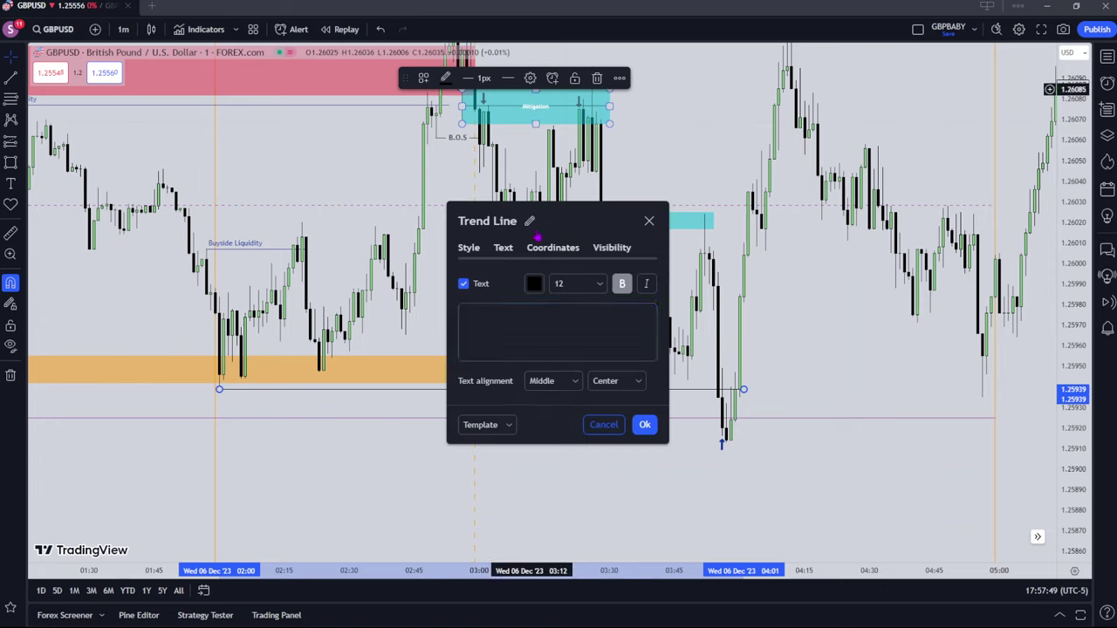
left_click(486, 425)
left_click(489, 611)
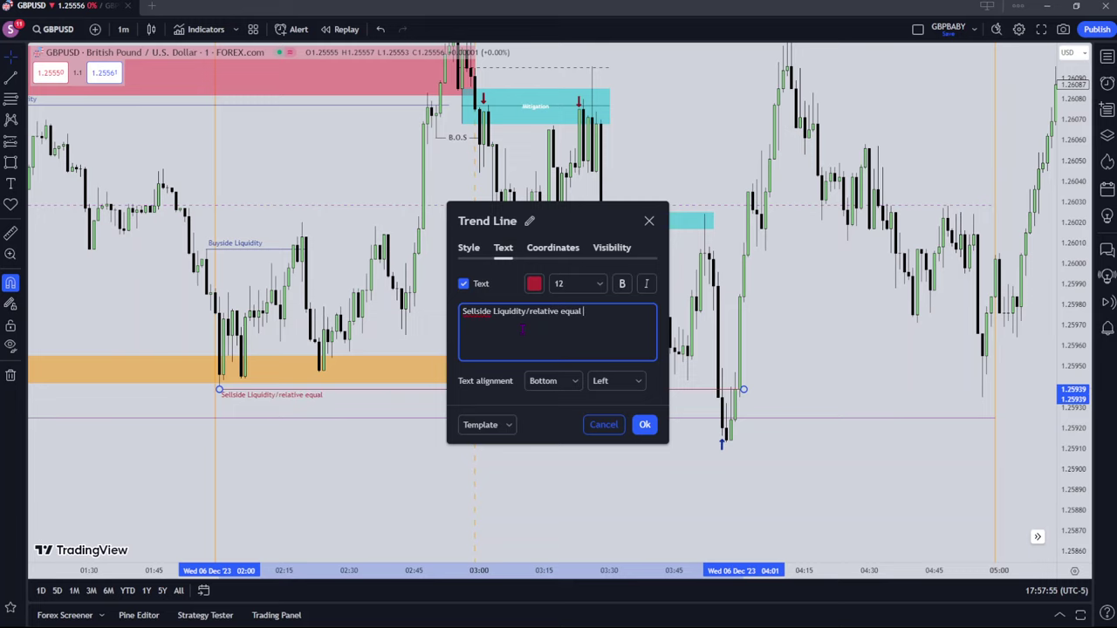
left_click(648, 422)
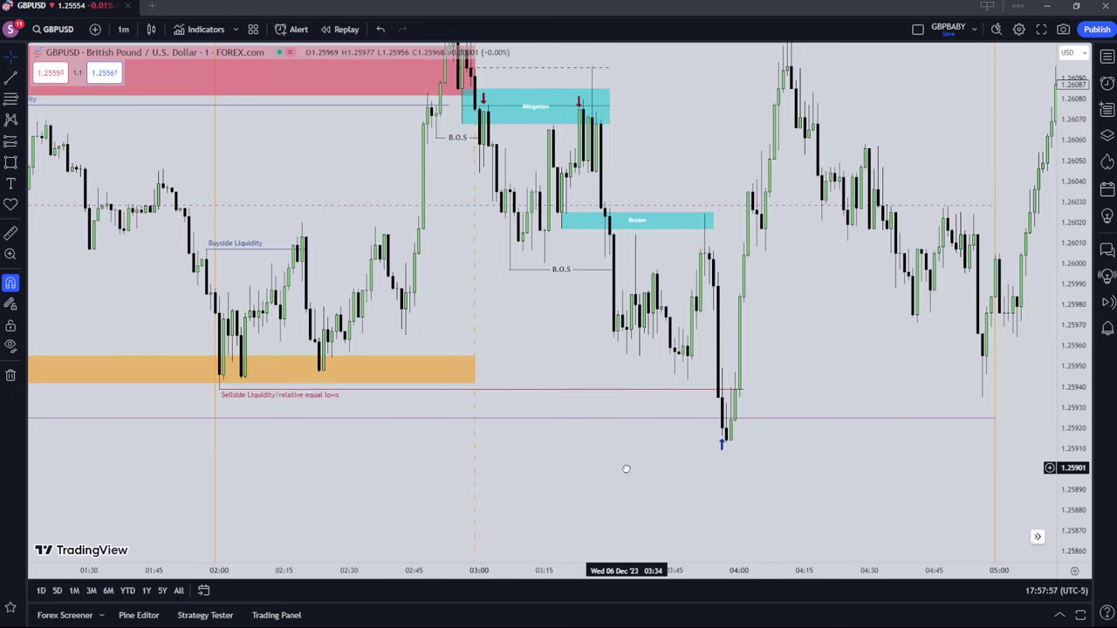
Extend the Breaker rectangle's end to about 04:11
scroll(623, 466, "up", 2)
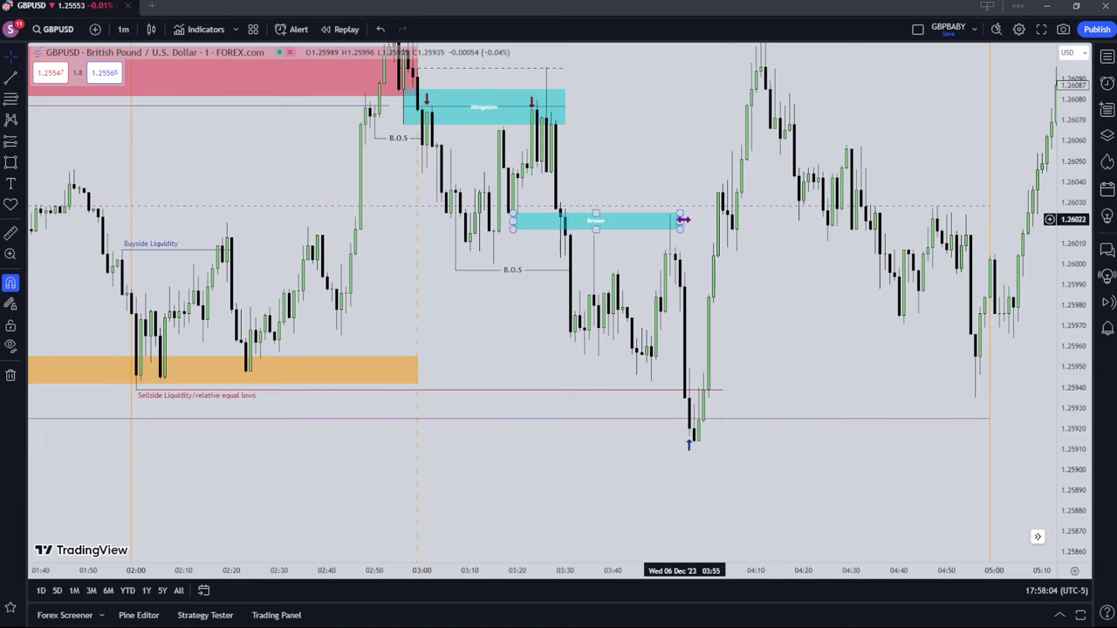
mouse_move(683, 220)
left_mouse_down()
mouse_move(762, 220)
mouse_move(751, 376)
mouse_move(732, 329)
left_mouse_up()
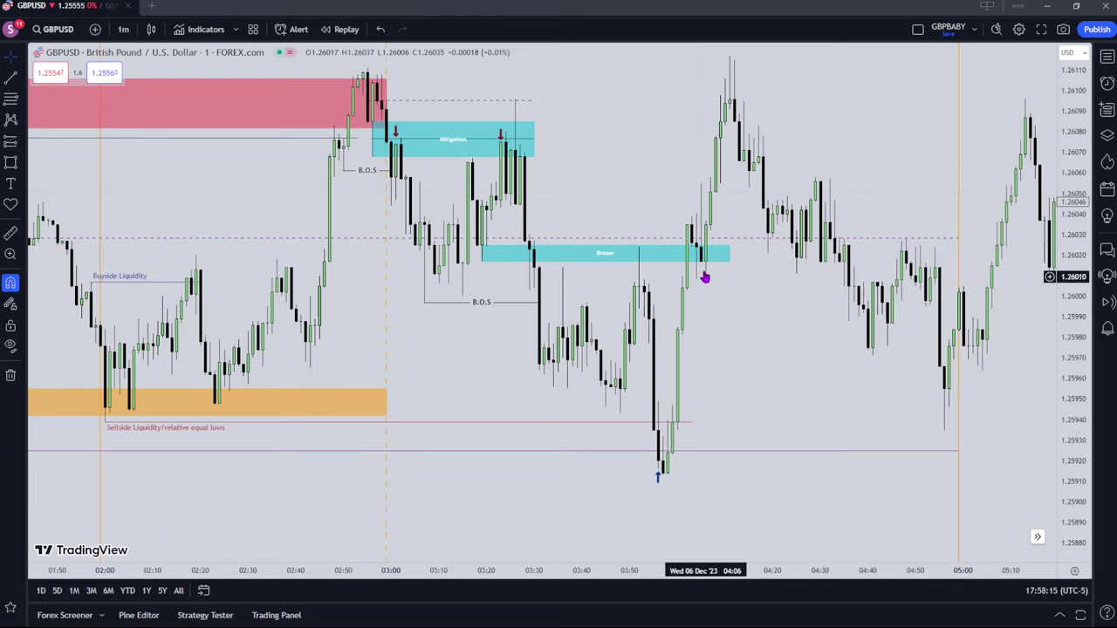
Examine the annotated setup against the surrounding price action, back to the start of the purple range on the previous evening
left_click(584, 302)
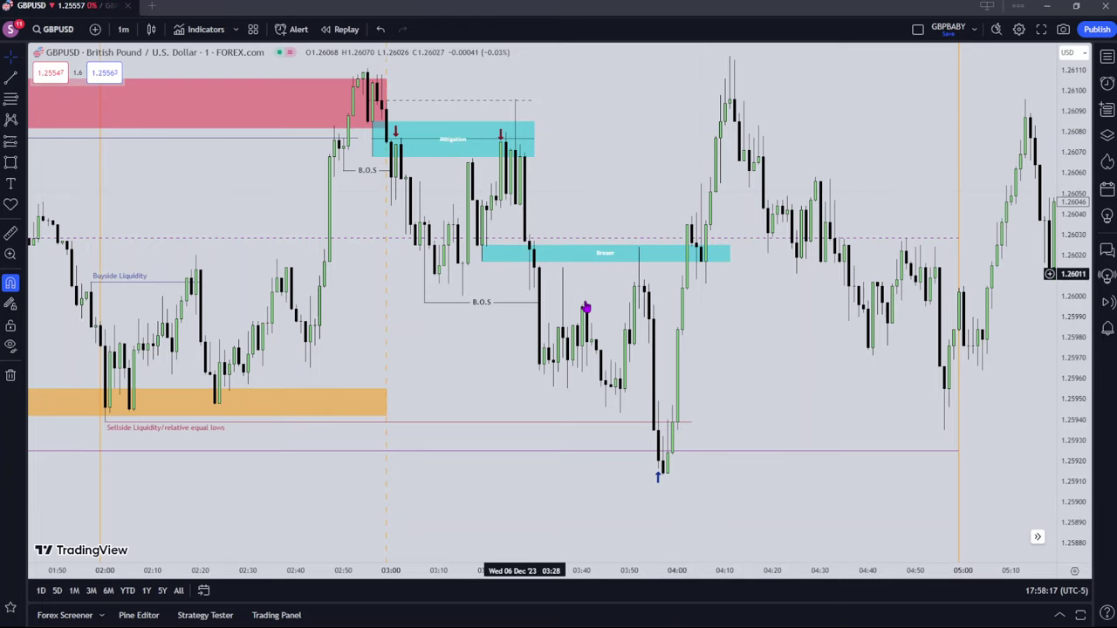
left_click_drag(637, 115, 616, 181)
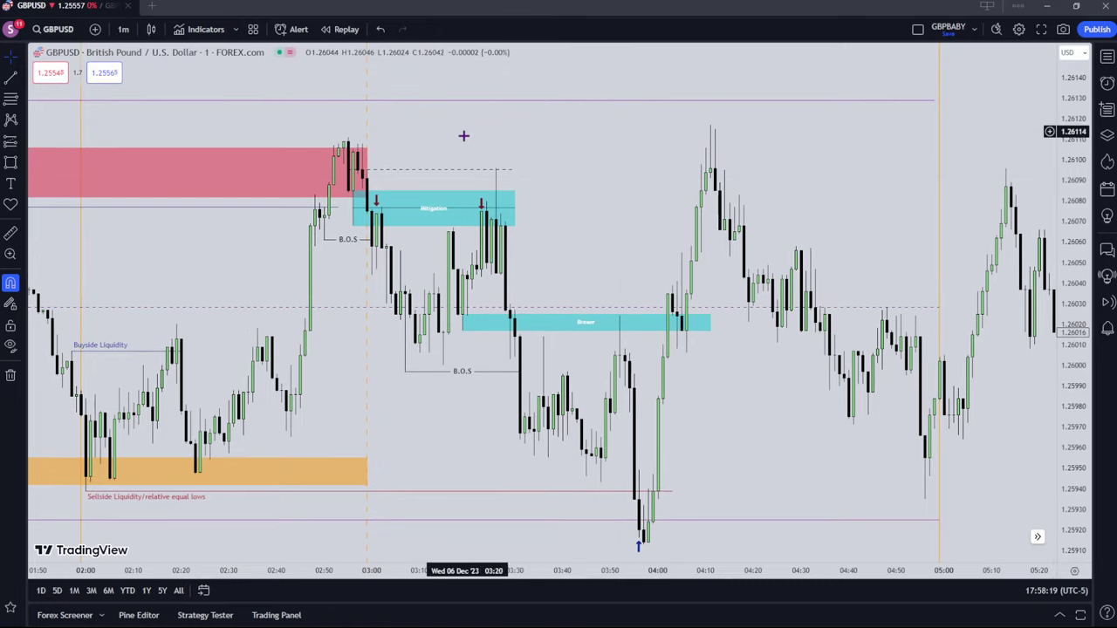
left_click_drag(810, 428, 591, 329)
scroll(875, 419, "down", 5)
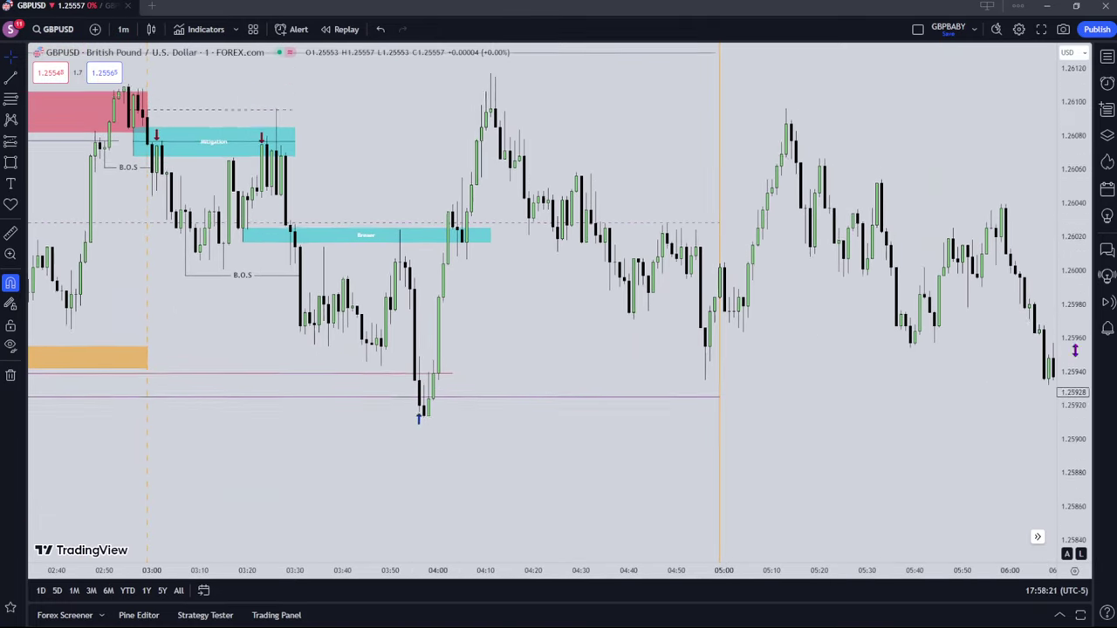
scroll(810, 428, "up", 1)
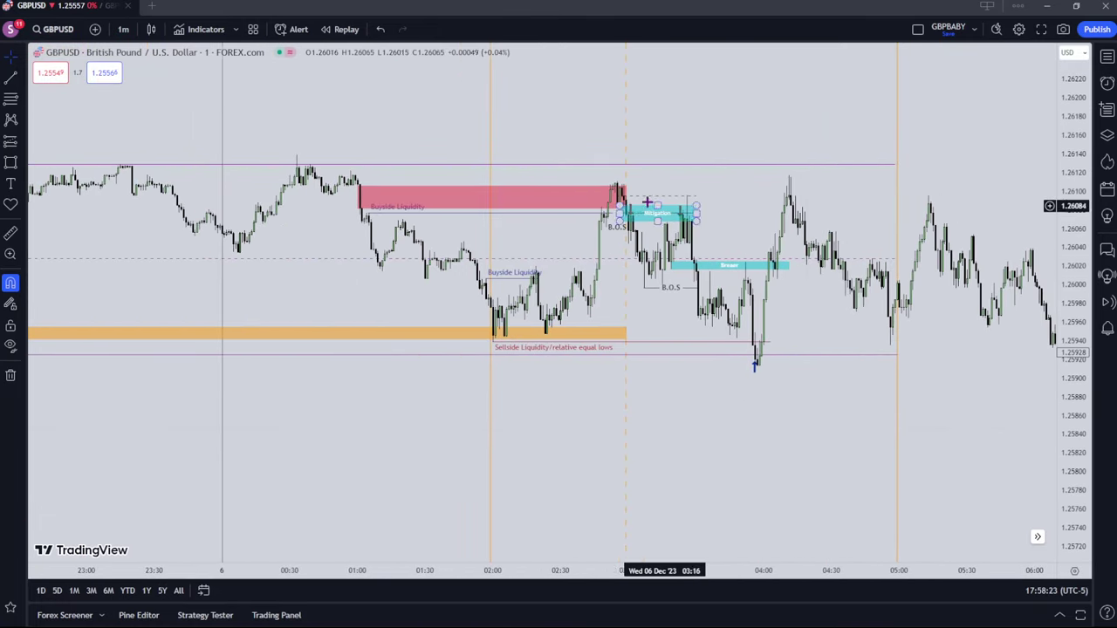
scroll(630, 244, "down", 2)
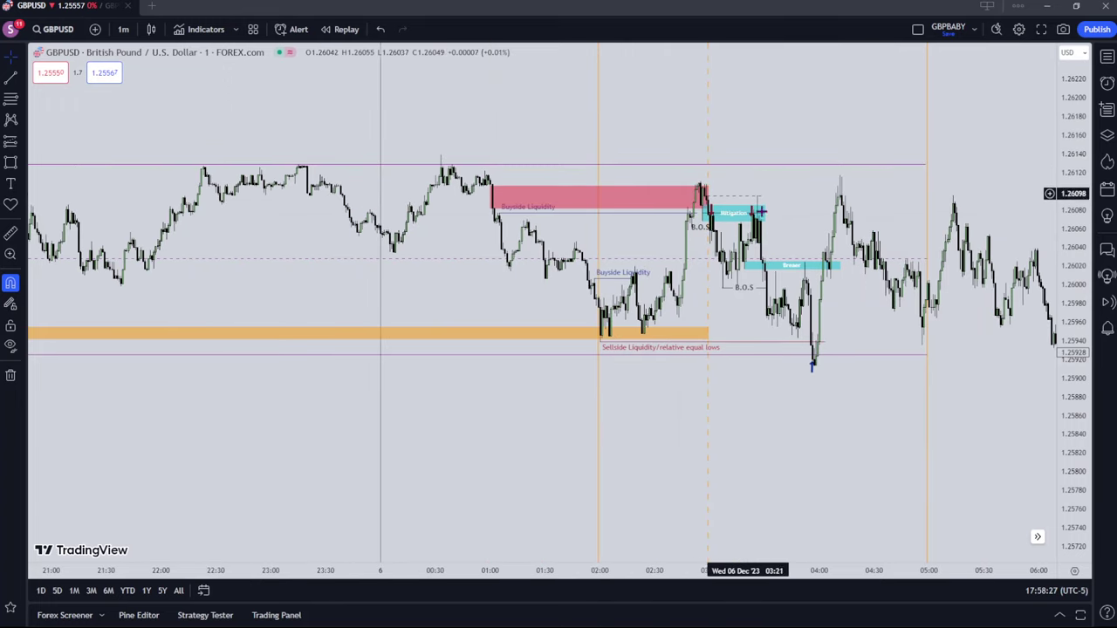
scroll(392, 341, "down", 3)
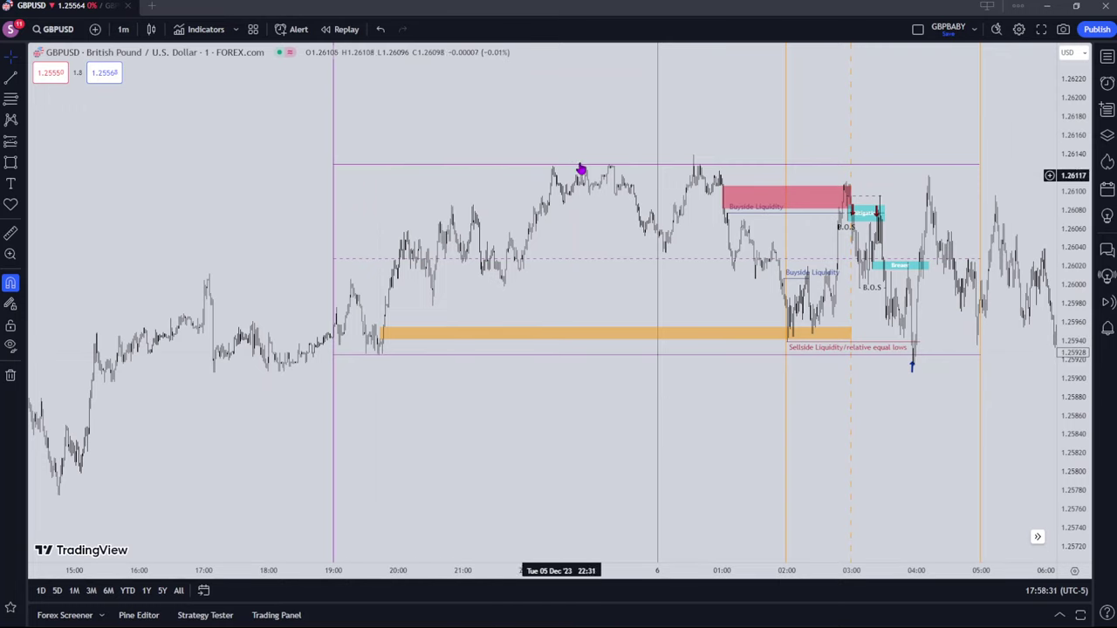
Draw a purple horizontal trend line at the 6 December evening high, 1.25650, from 19:00 to midnight
scroll(934, 160, "up", 2)
scroll(679, 332, "down", 3)
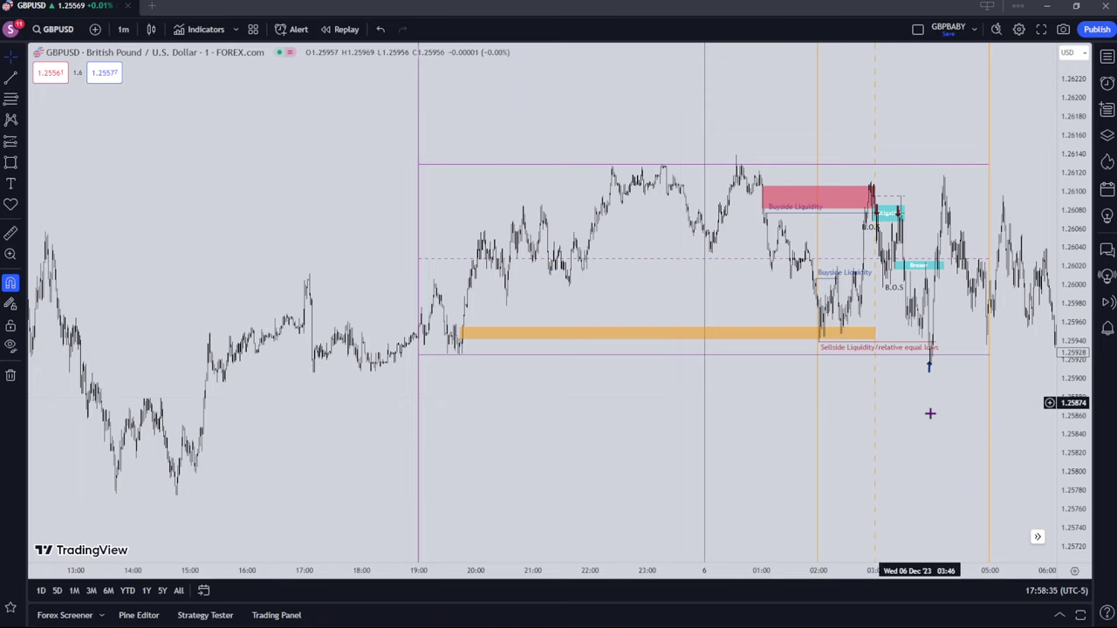
left_click_drag(960, 401, 762, 381)
left_click_drag(734, 422, 657, 373)
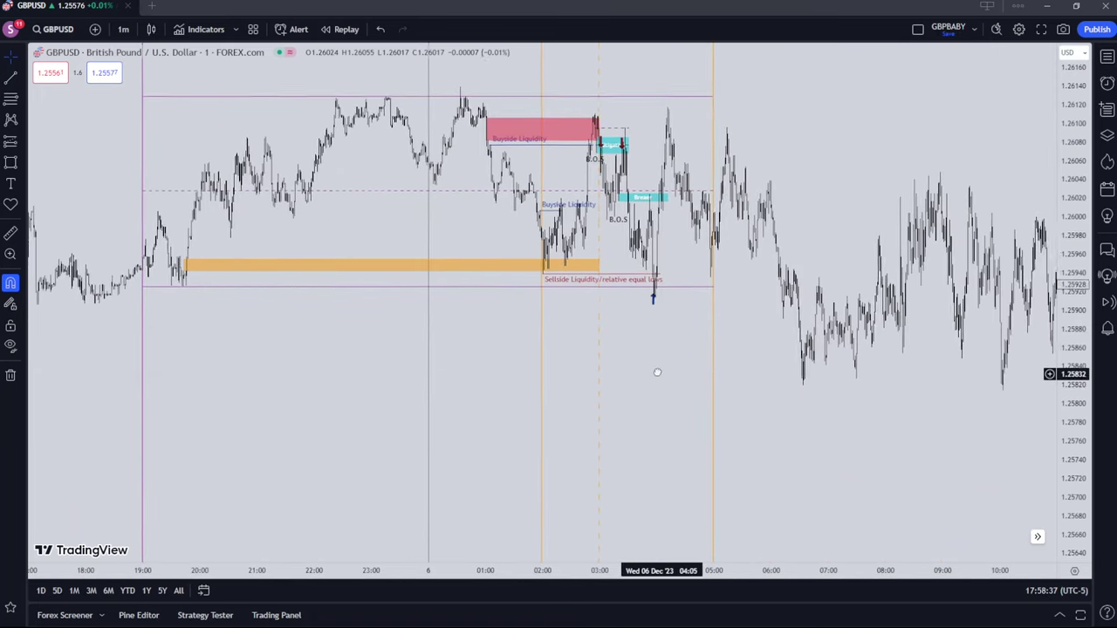
scroll(650, 369, "right", 1)
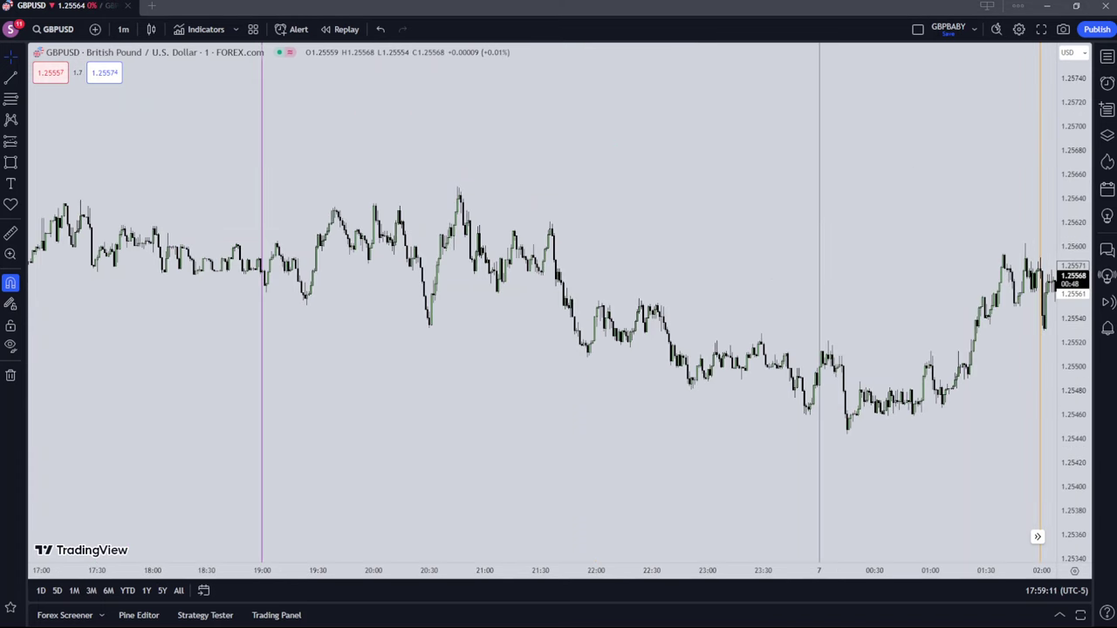
left_click(456, 185)
left_click(820, 179)
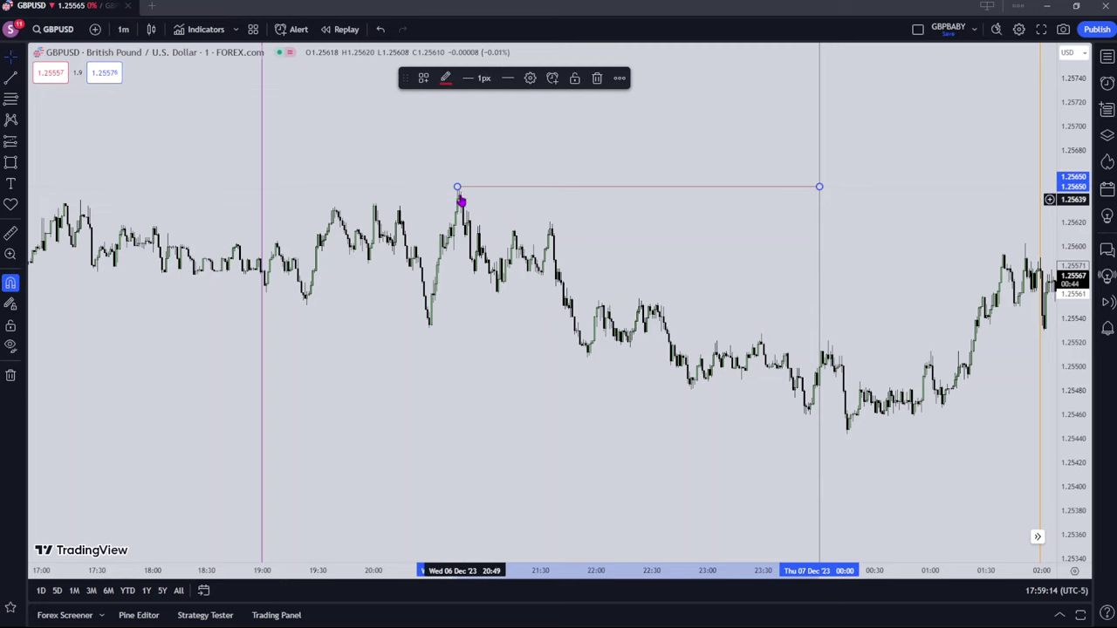
mouse_move(458, 188)
left_mouse_down()
mouse_move(266, 212)
mouse_move(260, 203)
left_mouse_up()
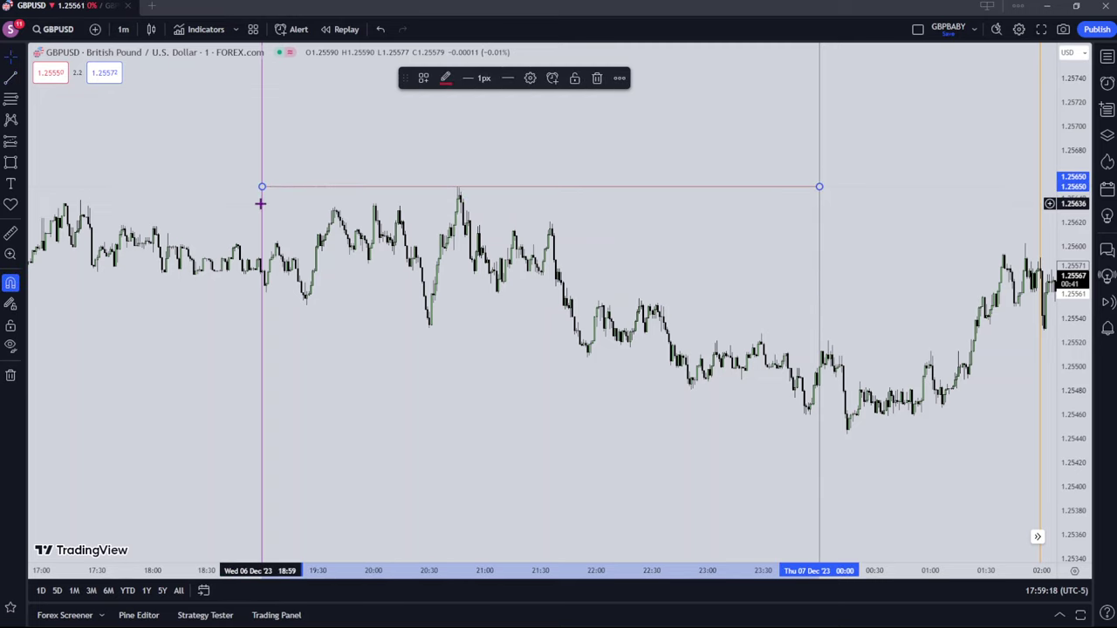
left_click(445, 78)
left_click(549, 131)
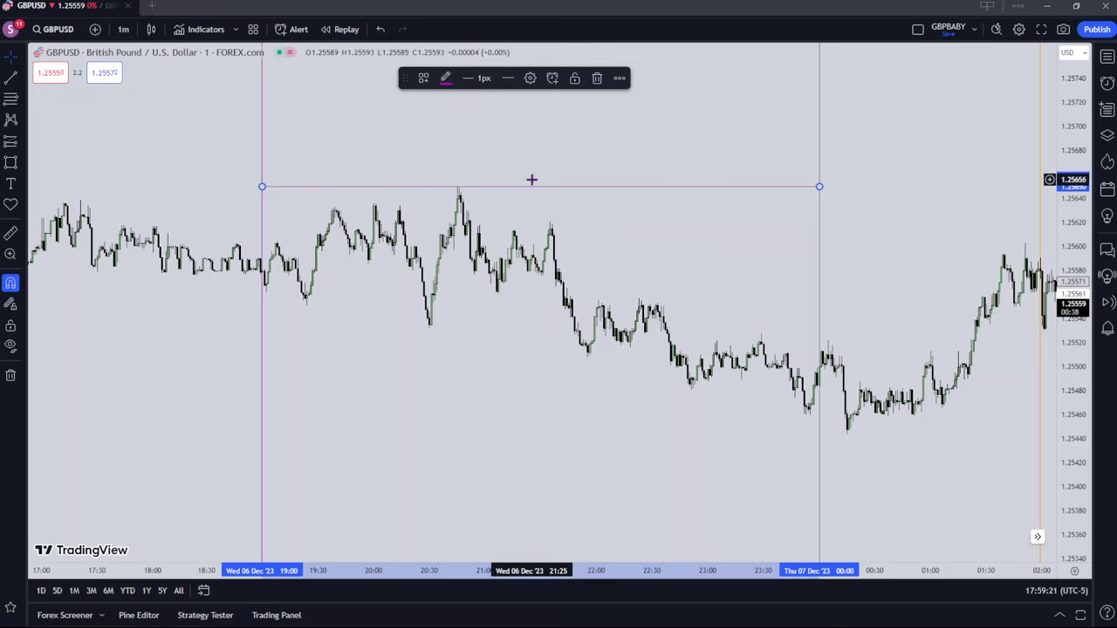
Duplicate the purple high line onto the evening low at 1.25460, spanning 19:00 to midnight
left_click_drag(531, 191, 520, 418)
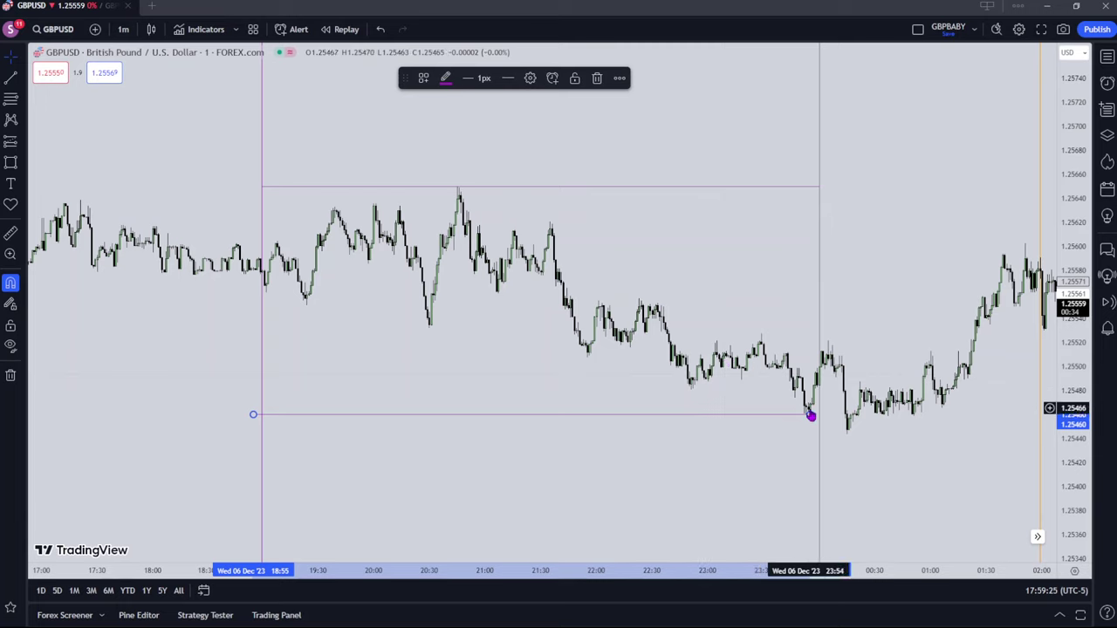
left_click_drag(810, 416, 807, 419)
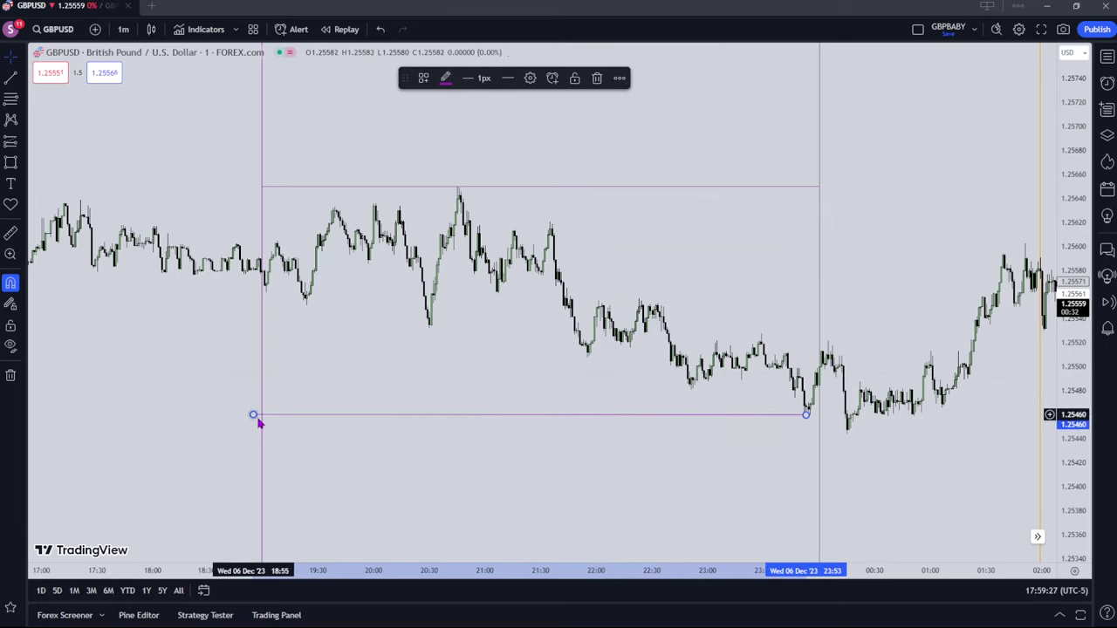
left_click_drag(258, 423, 262, 424)
left_click_drag(807, 420, 659, 435)
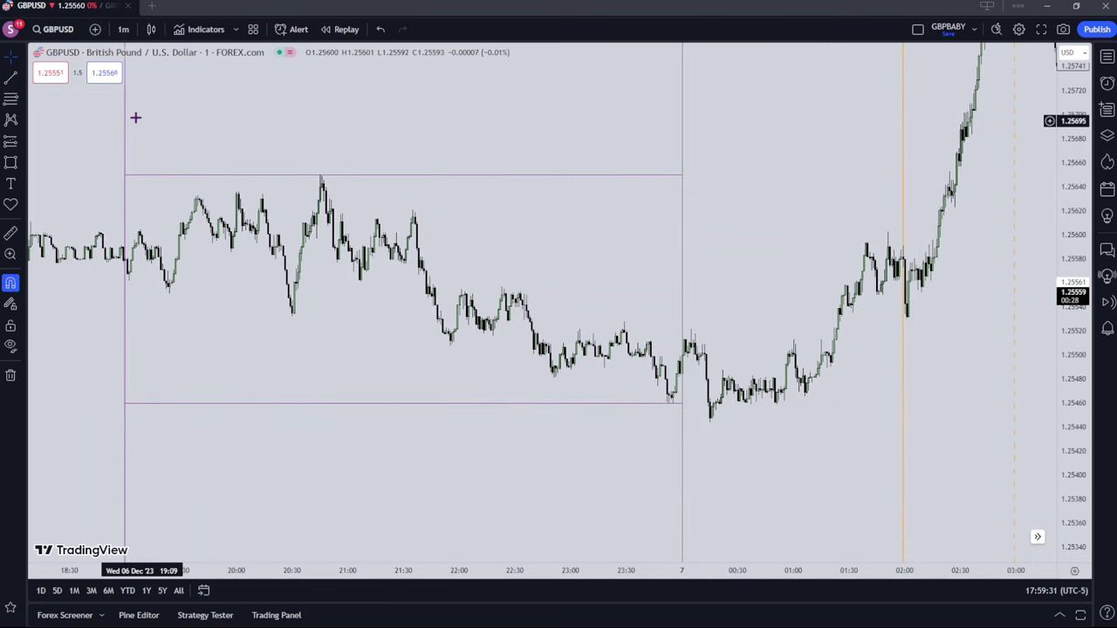
Place a Fibonacci retracement from the evening high at 1.25650 to the range low at 1.25460
left_click(7, 102)
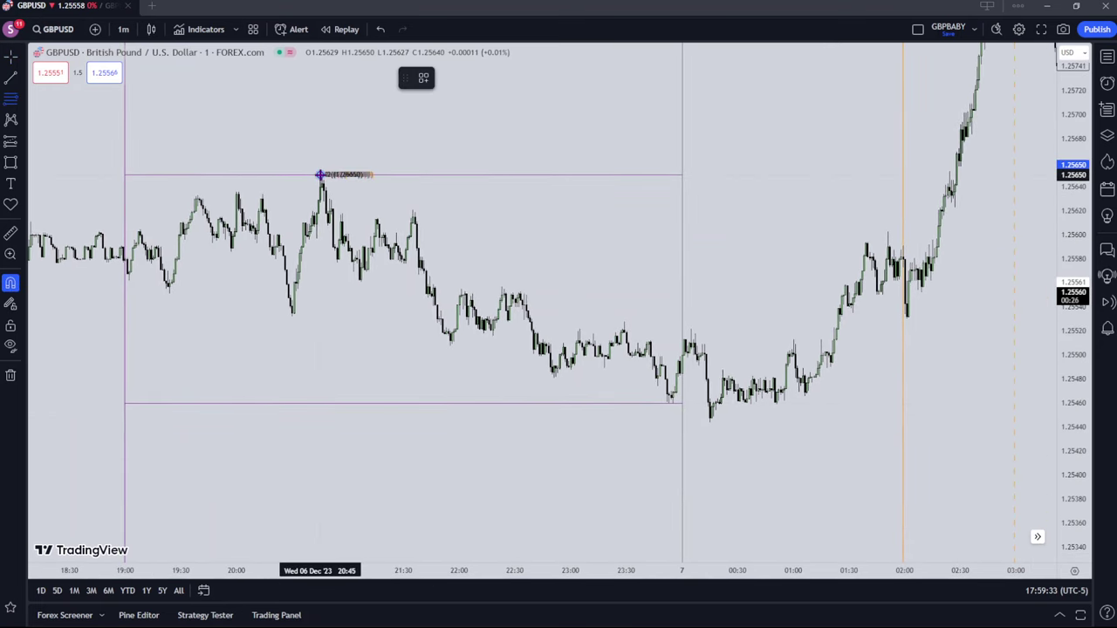
left_click(320, 174)
left_click(669, 401)
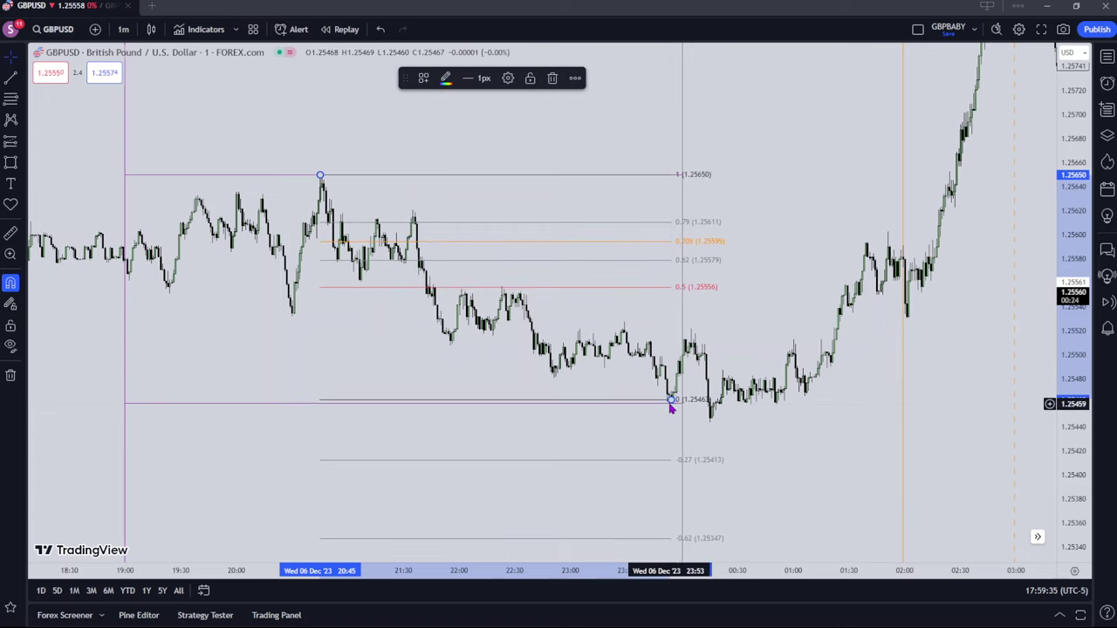
left_click_drag(672, 404, 673, 403)
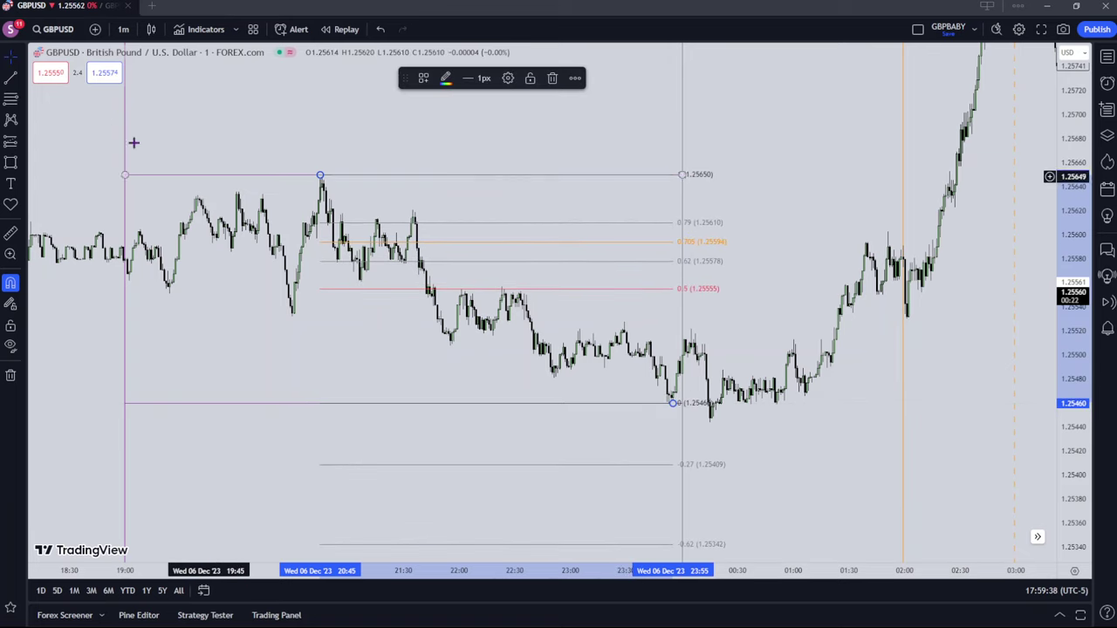
Draw a dashed purple line along the 0.5 level at 1.25555 from 19:00 to midnight, and delete the Fibonacci retracement
left_click(15, 79)
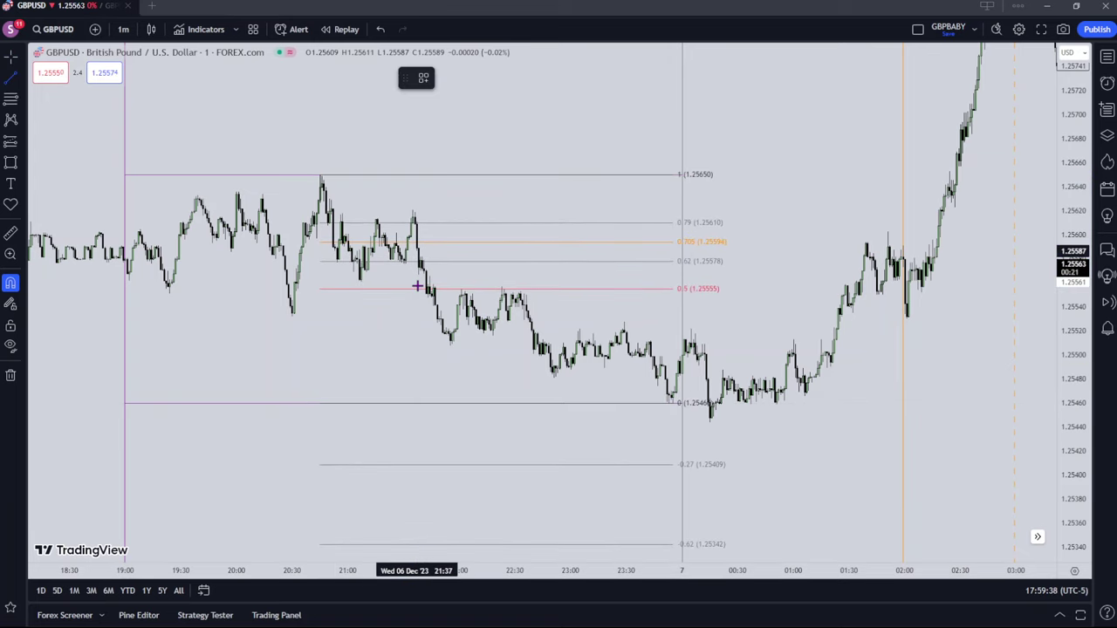
left_click(321, 289)
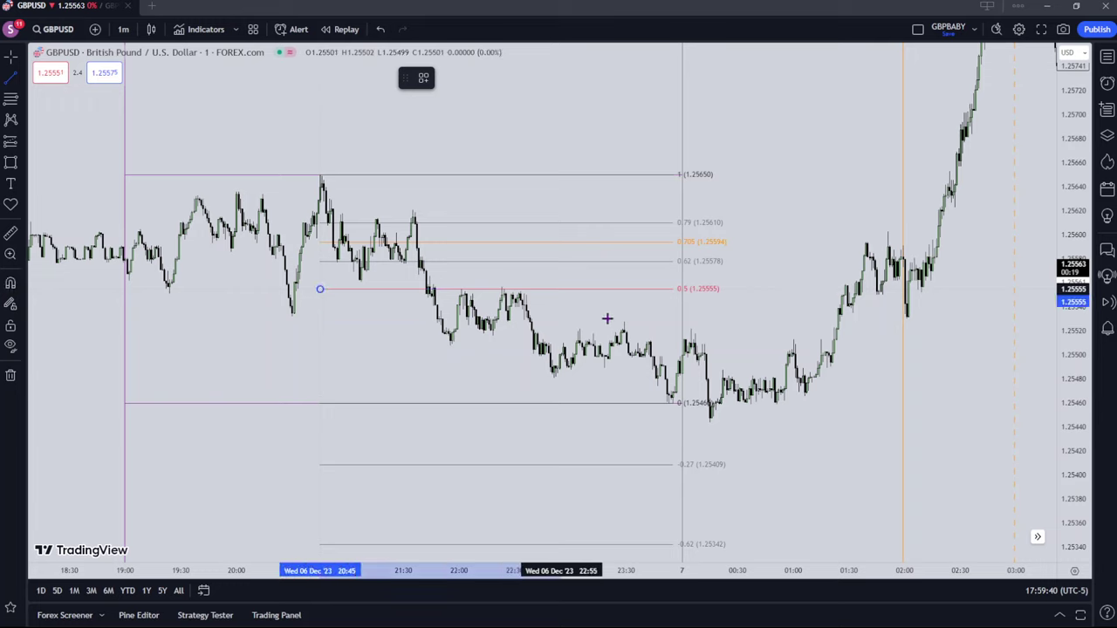
left_click(682, 290)
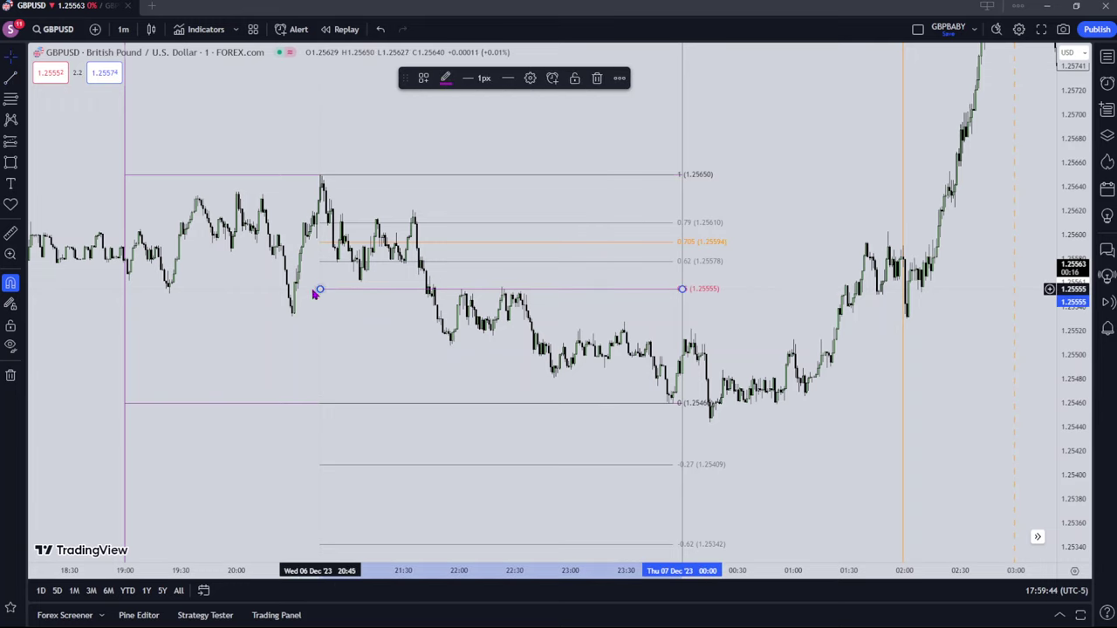
left_click_drag(315, 294, 126, 303)
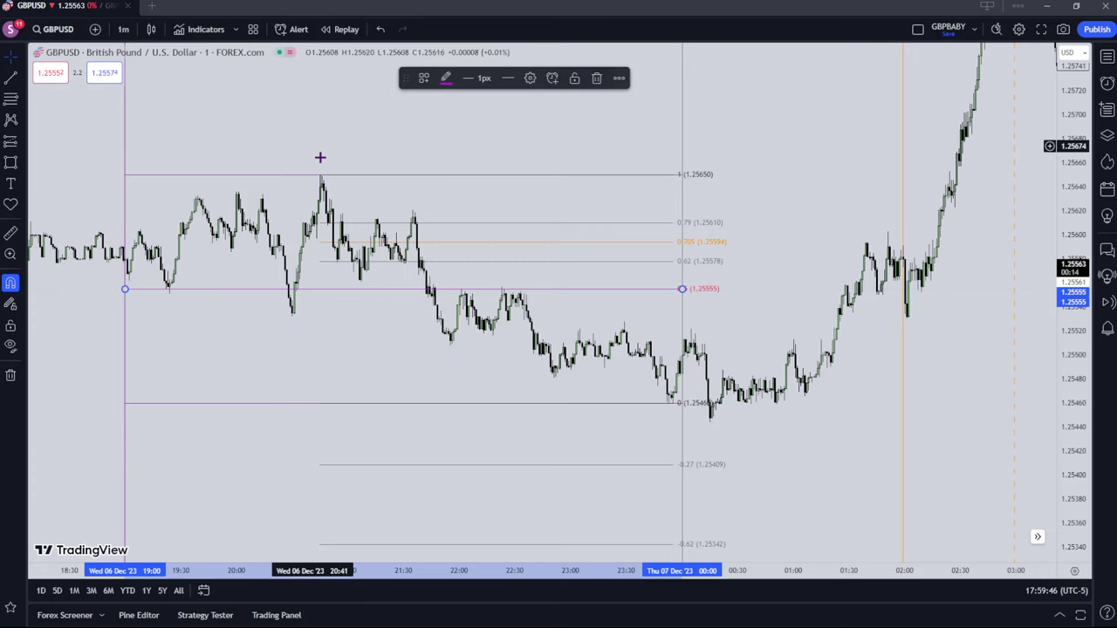
left_click(508, 78)
left_click(523, 123)
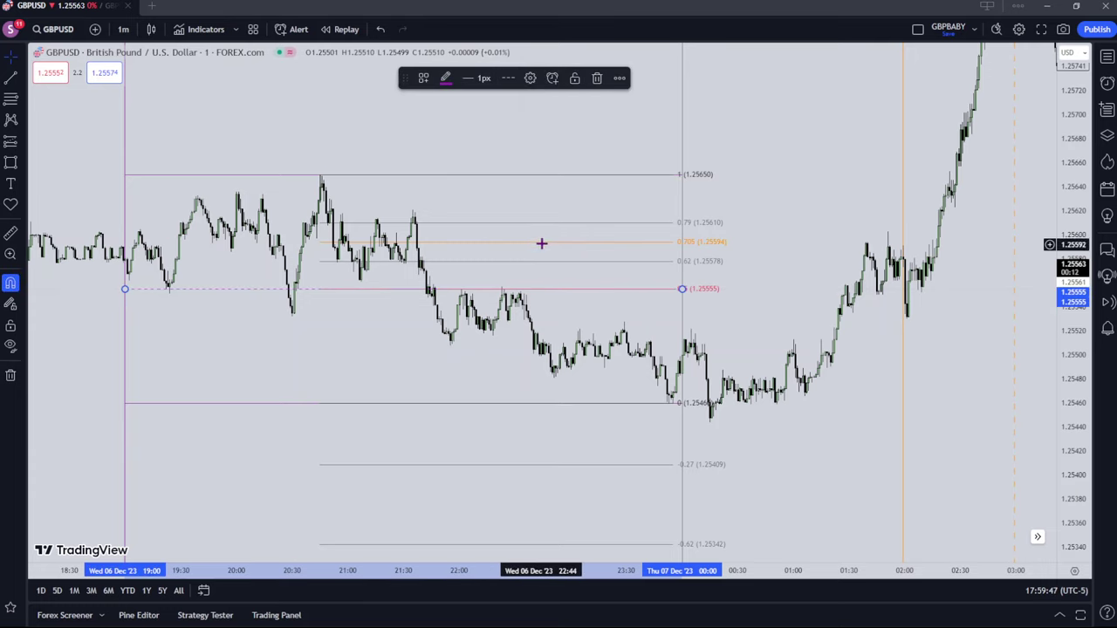
left_click(541, 243)
key("Delete")
Extend the range's low, high and dashed midpoint lines to about 05:00 on 7 December
scroll(611, 239, "down", 6)
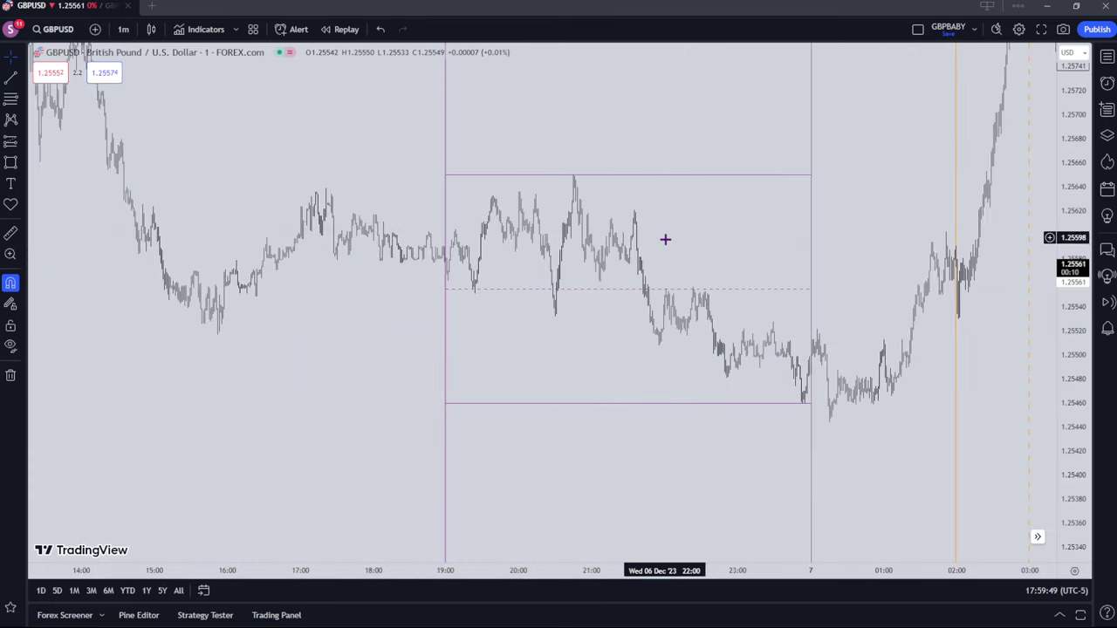
left_click_drag(1082, 181, 1084, 344)
scroll(934, 325, "down", 8)
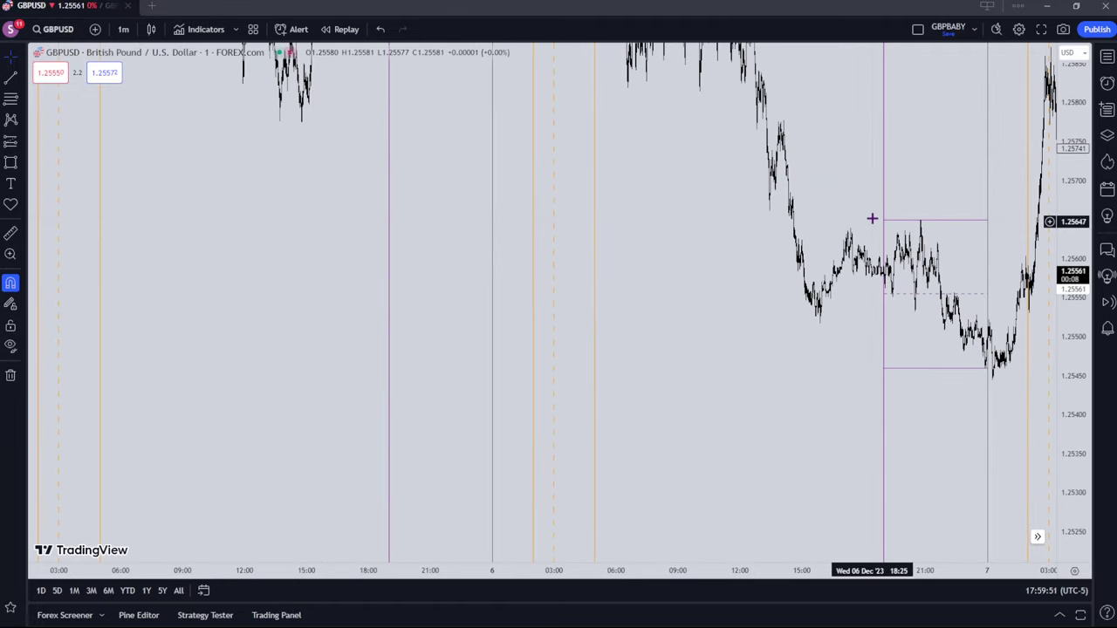
left_click_drag(816, 205, 550, 363)
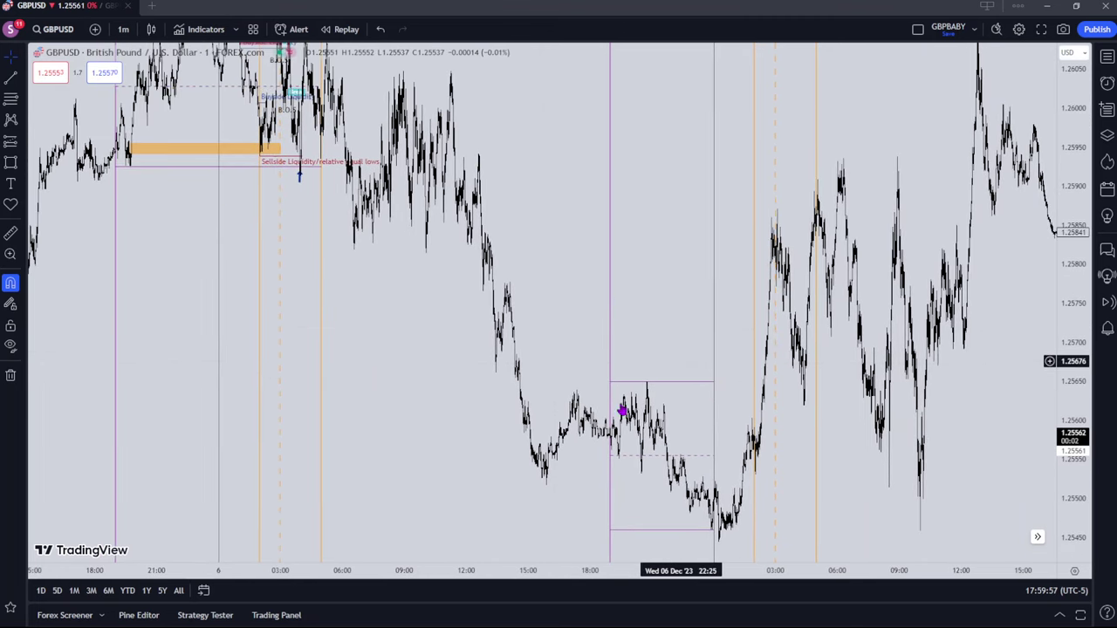
left_click_drag(554, 439, 733, 296)
scroll(687, 356, "up", 5)
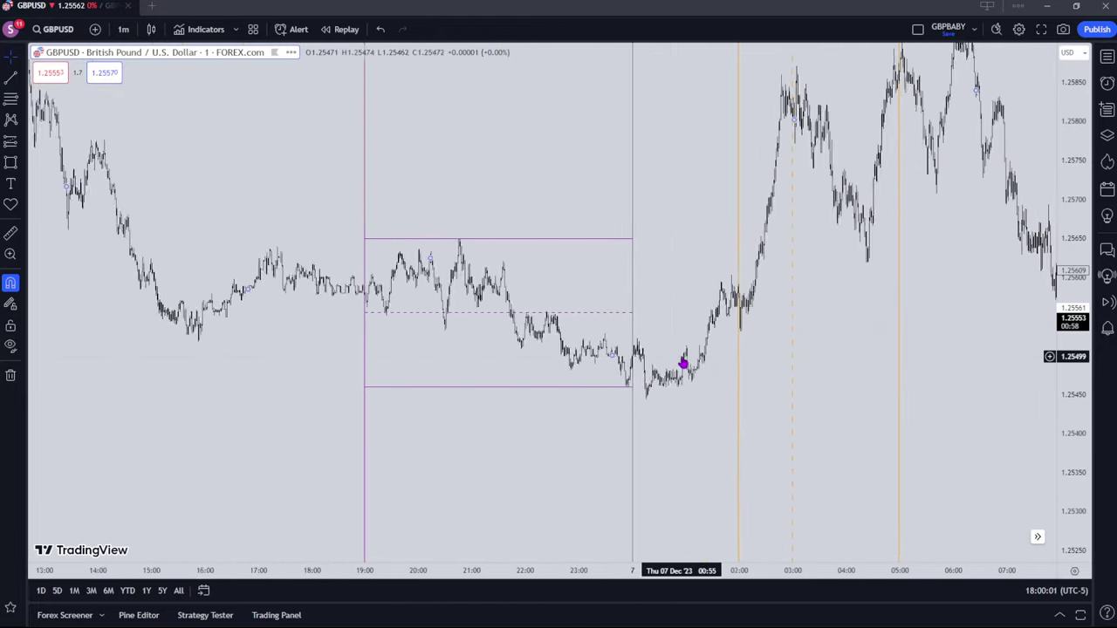
left_click_drag(514, 399, 600, 244)
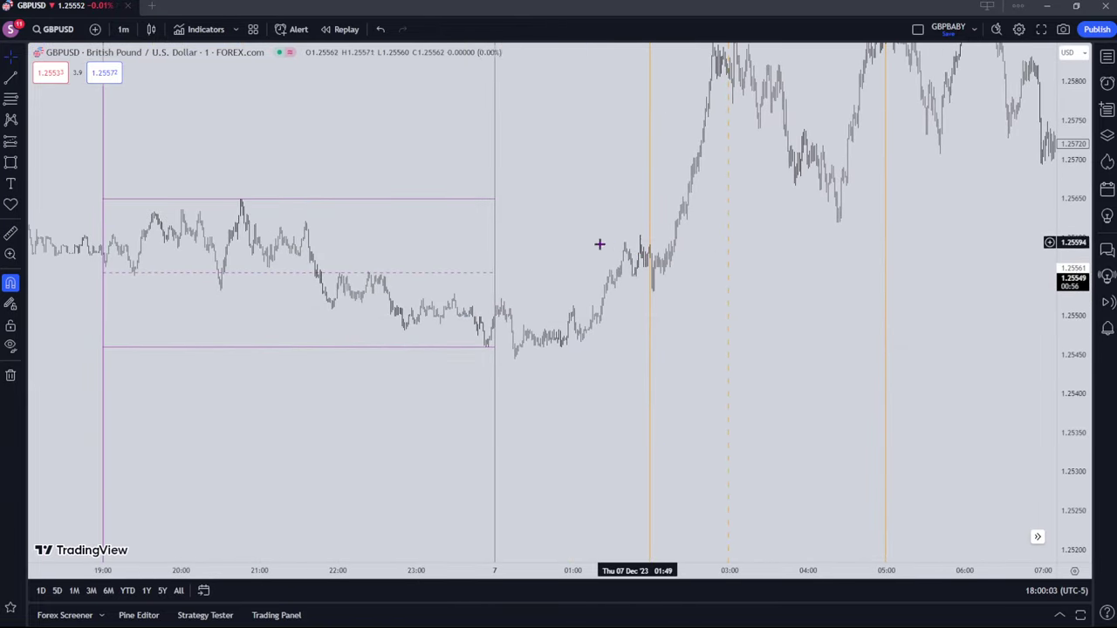
left_click_drag(641, 358, 865, 364)
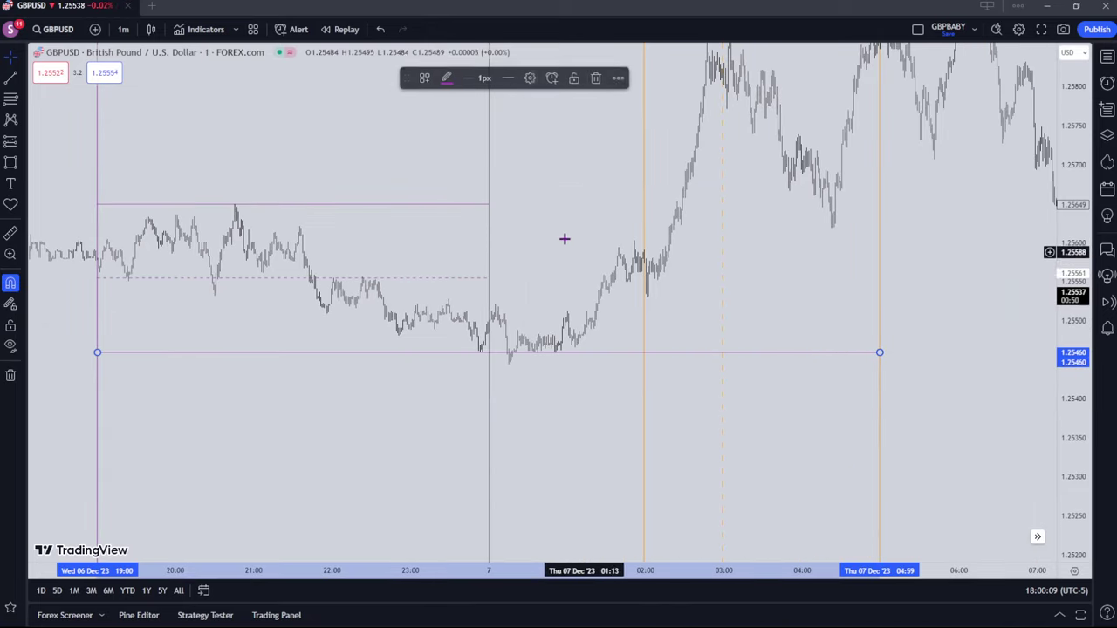
left_click_drag(491, 205, 860, 249)
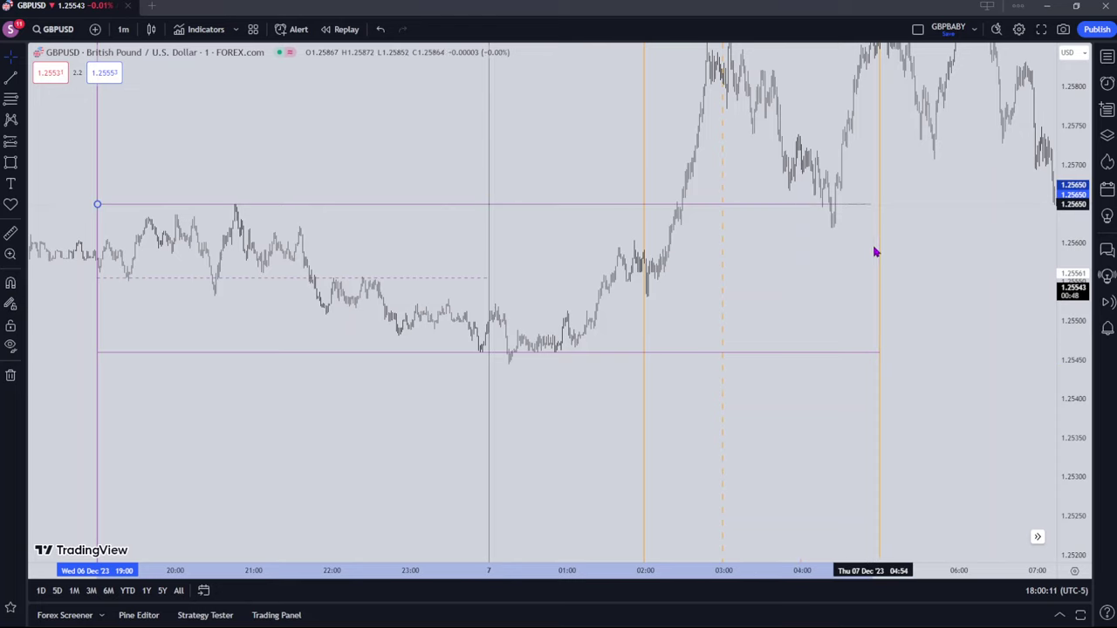
mouse_move(491, 278)
left_mouse_down()
mouse_move(847, 310)
mouse_move(875, 300)
left_mouse_up()
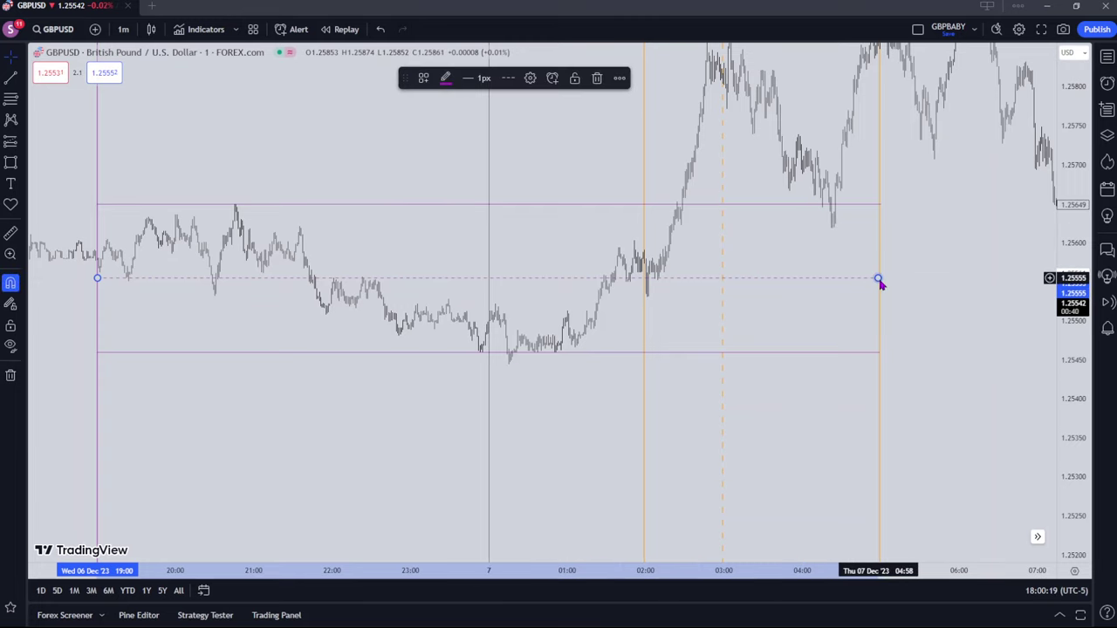
Examine the price action around the purple range, from the preceding decline through its high and low to the 02:00 session start
scroll(748, 291, "down", 5)
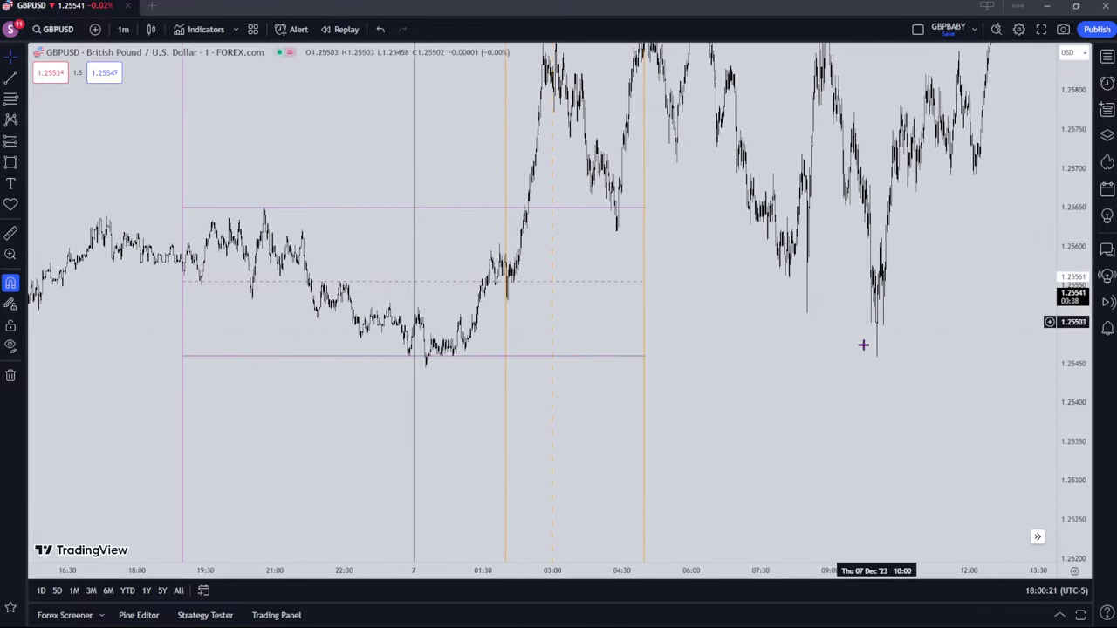
left_click_drag(776, 372, 1069, 386)
left_click_drag(689, 431, 937, 431)
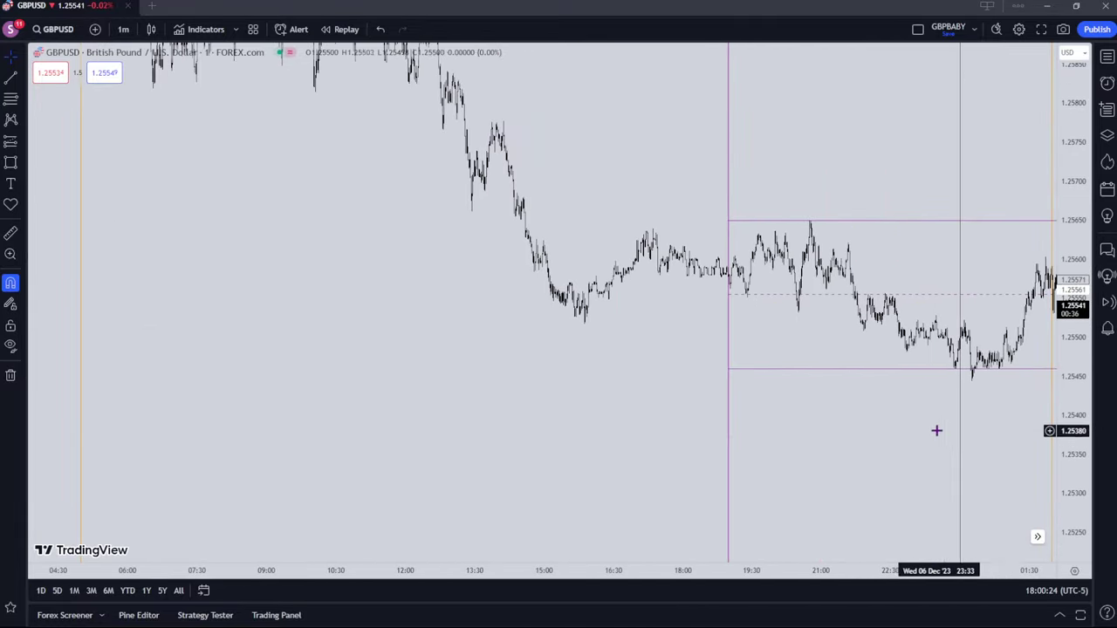
scroll(922, 427, "up", 8)
scroll(920, 428, "up", 5)
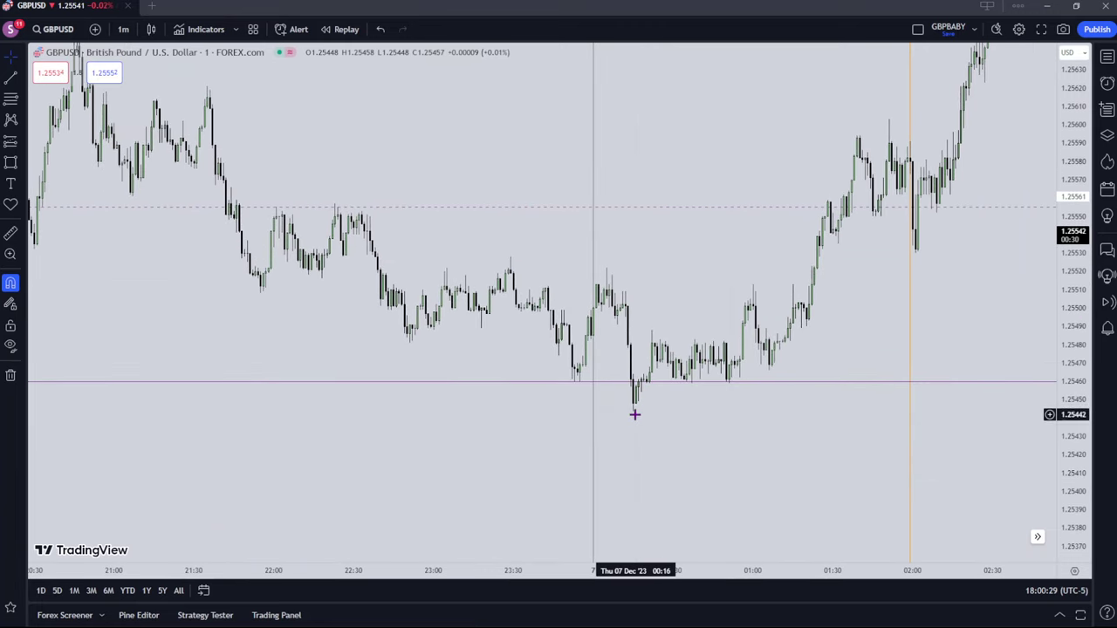
scroll(658, 259, "down", 3)
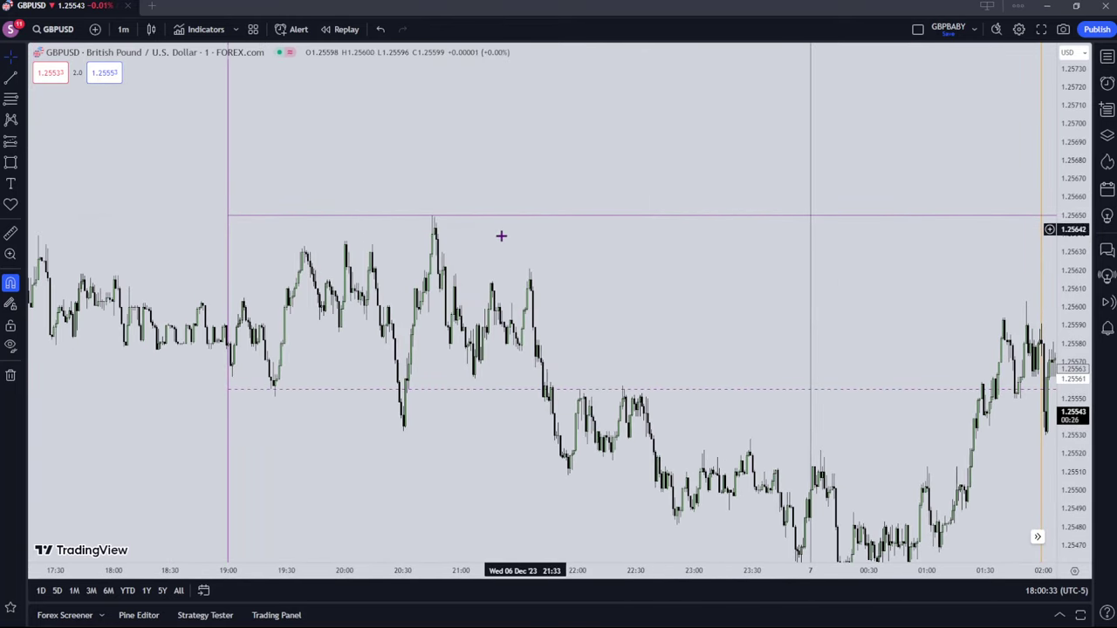
left_click_drag(626, 292, 511, 227)
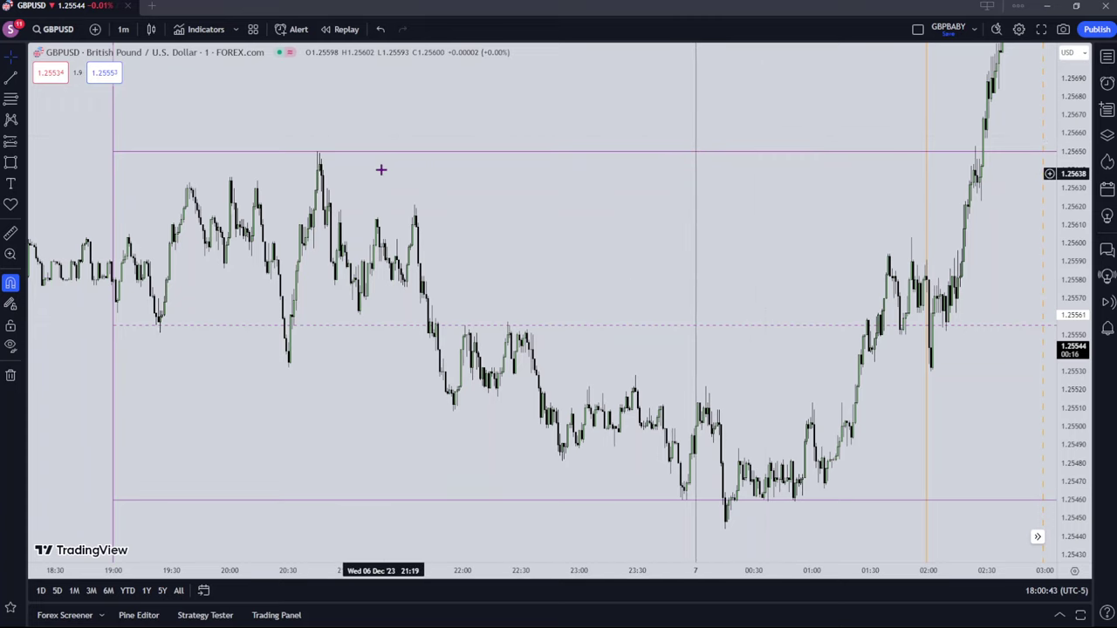
scroll(698, 384, "up", 3)
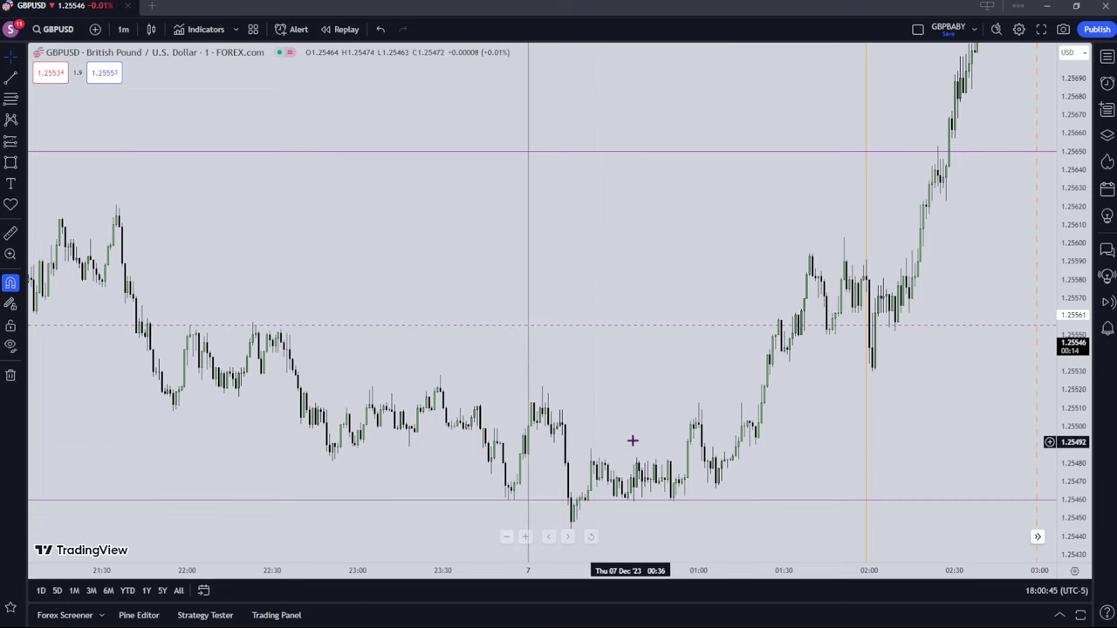
scroll(632, 440, "down", 3)
left_click_drag(760, 379, 655, 394)
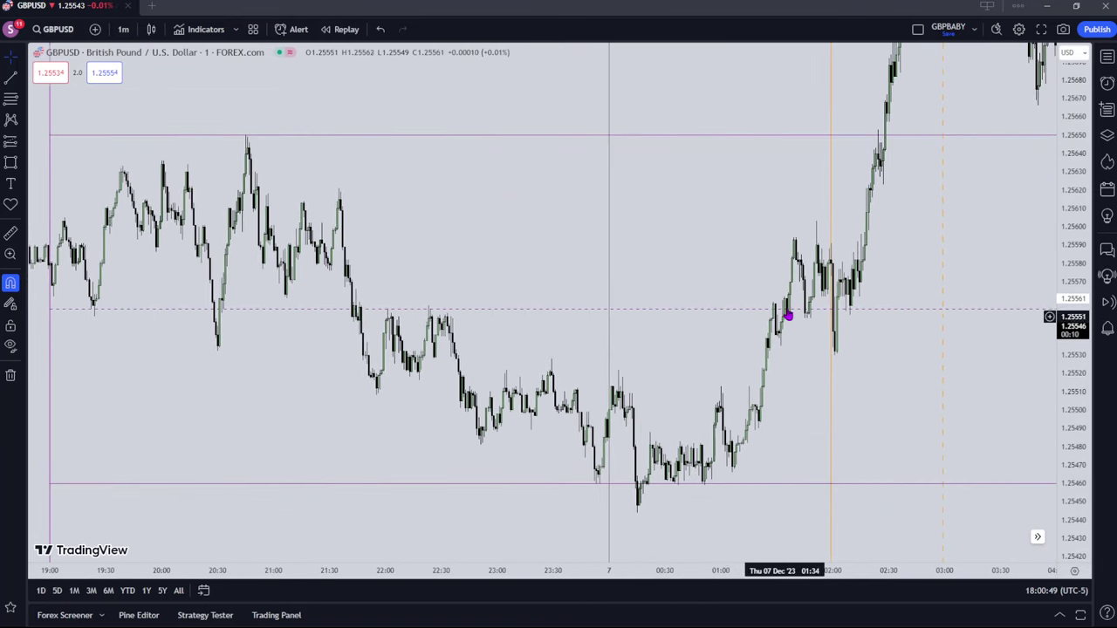
left_click_drag(1066, 451, 1065, 340)
scroll(906, 431, "down", 3)
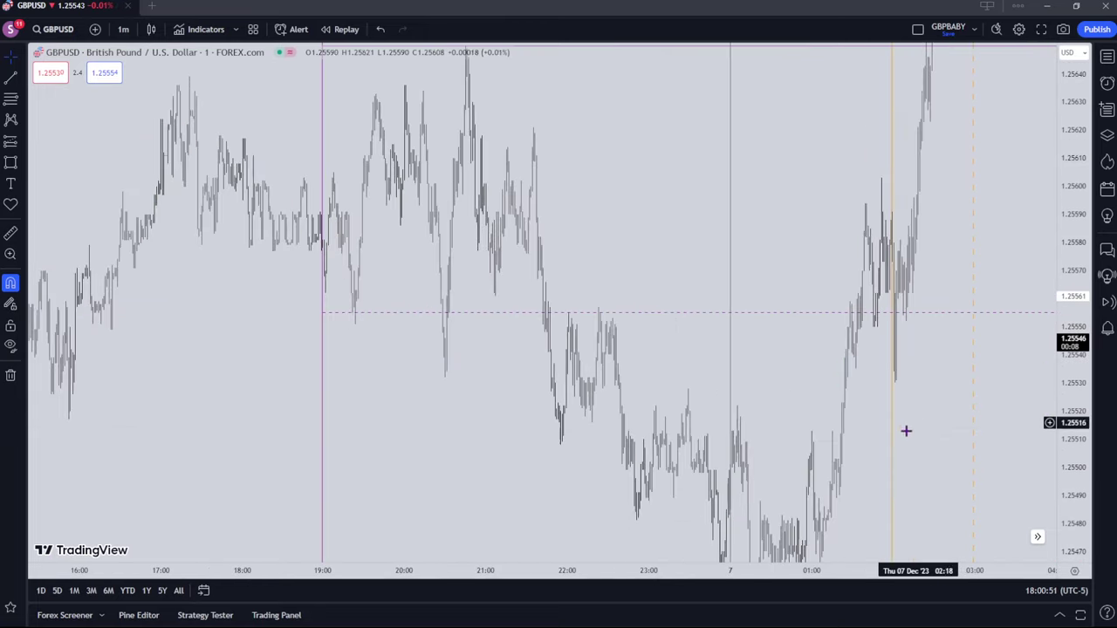
scroll(906, 431, "up", 5)
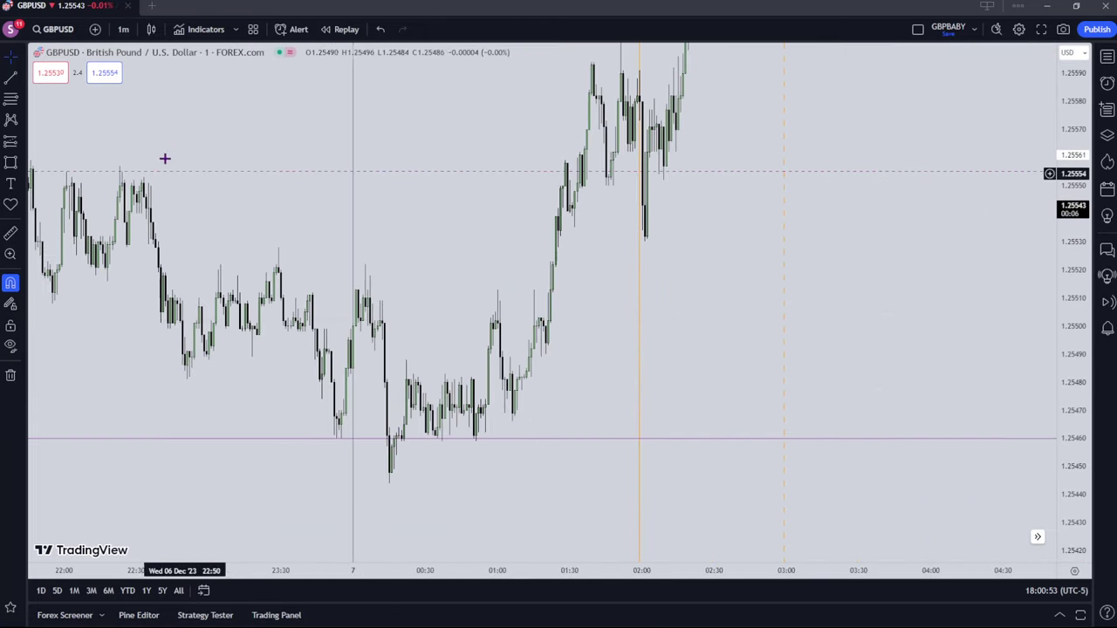
Draw a trend line at 1.25528 from the 23:29 high to 02:06 on 7 December and apply the Buyside template
left_click(11, 78)
left_click(278, 247)
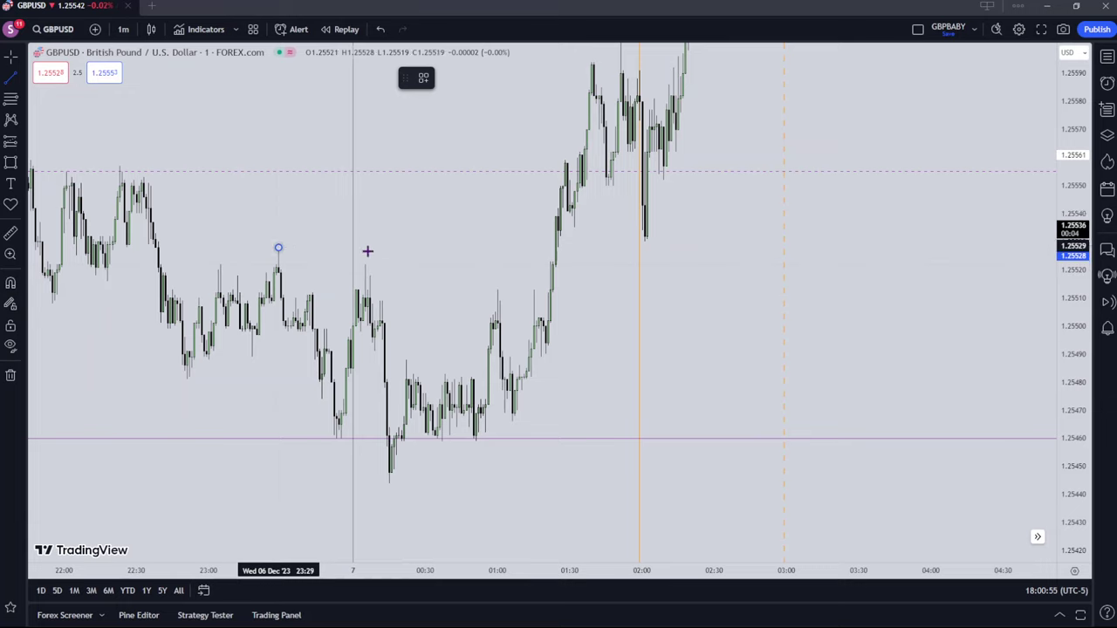
left_click(563, 248)
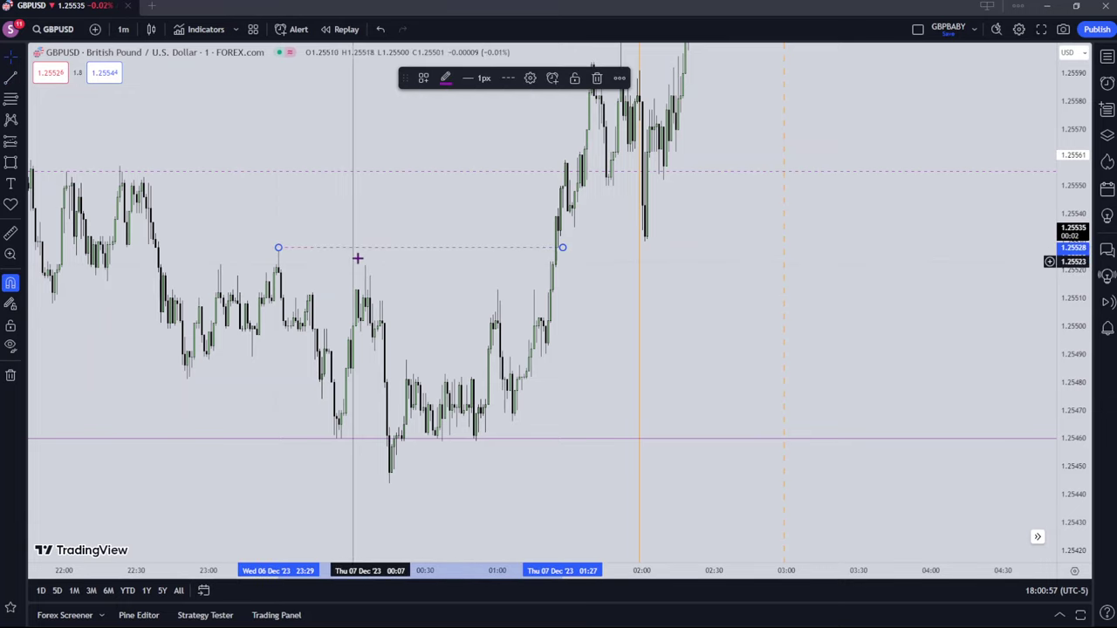
left_click(530, 78)
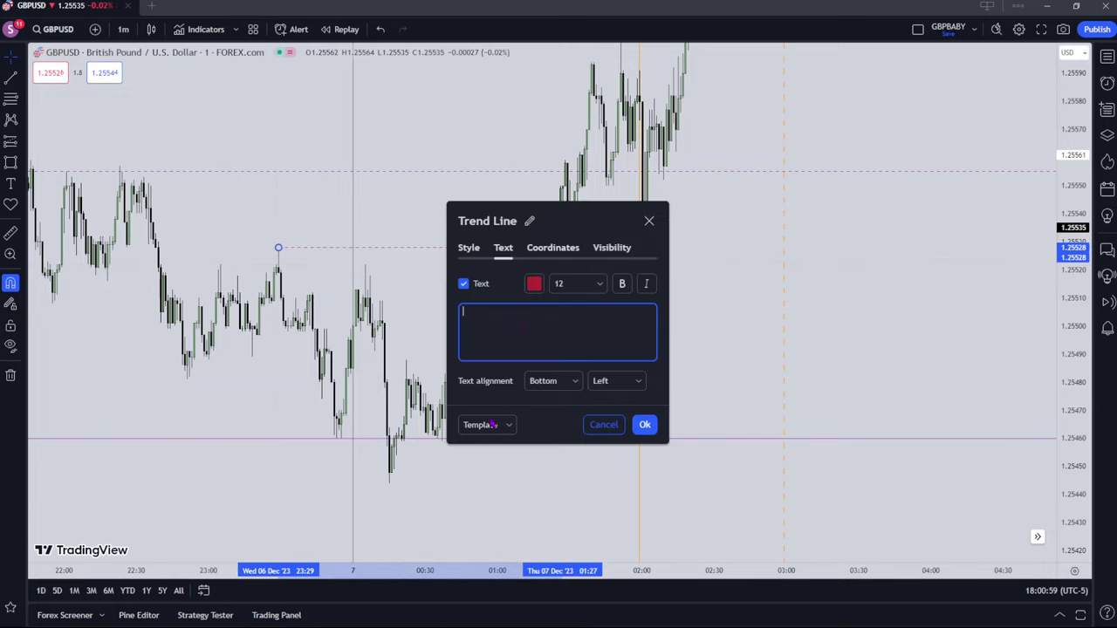
left_click(493, 425)
left_click(476, 499)
left_click(644, 425)
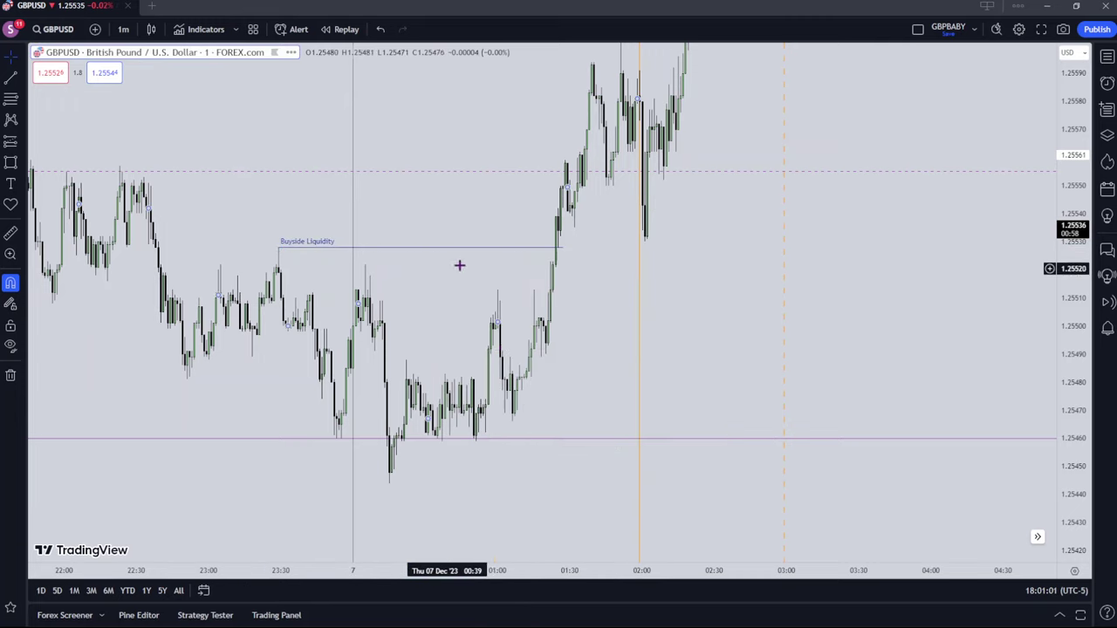
left_click_drag(563, 249, 657, 248)
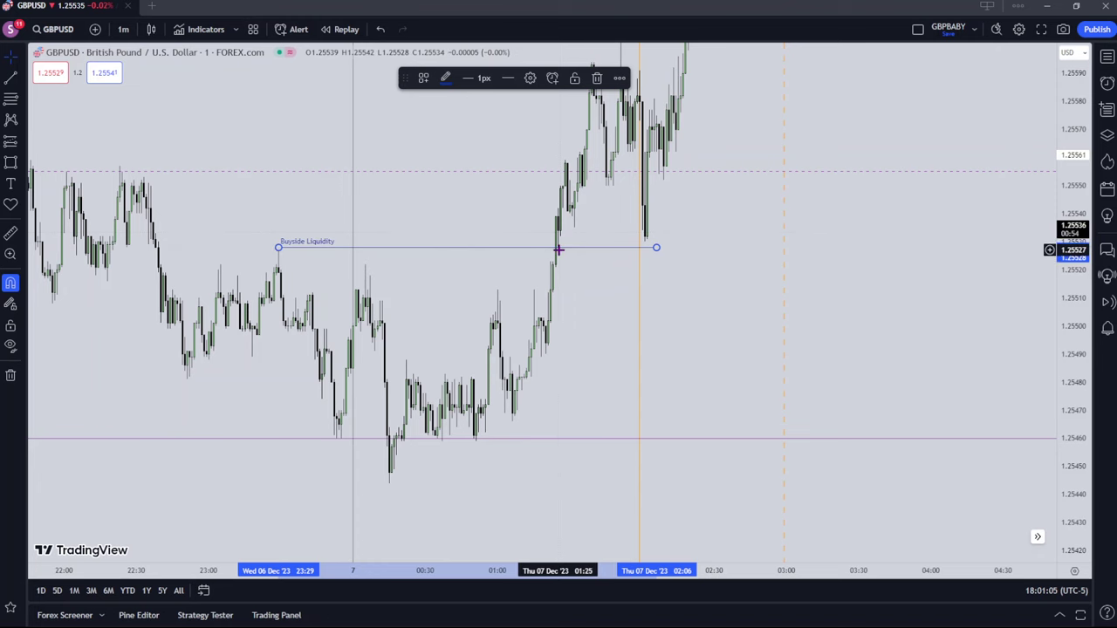
Copy the buyside liquidity line to the 22:23 high and level its far end at about 01:40
scroll(533, 215, "down", 4)
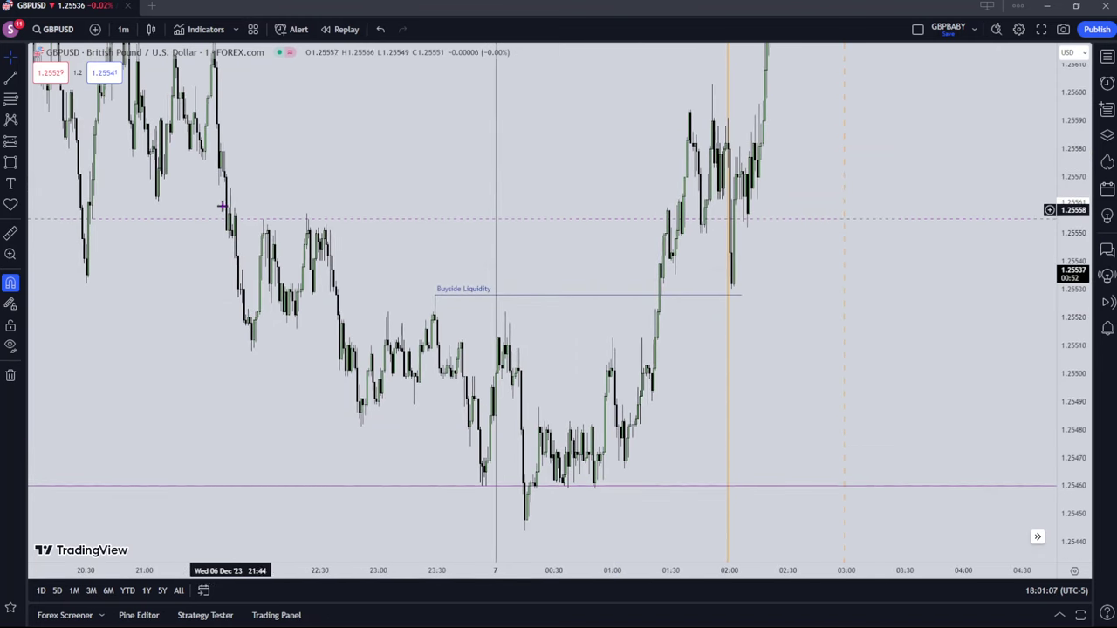
left_click_drag(442, 296, 307, 214)
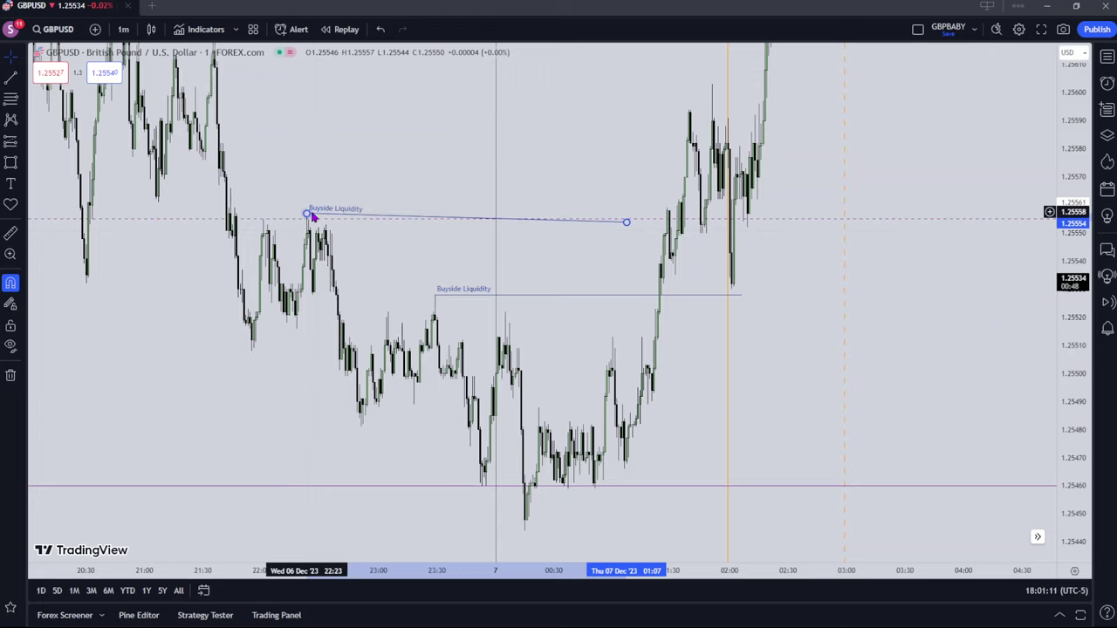
left_click_drag(626, 222, 651, 285)
Examine the price action around both buyside liquidity lines, from the purple evening range to the move after the 02:00 session start
scroll(644, 284, "up", 3)
left_click_drag(526, 266, 627, 318)
scroll(618, 332, "down", 4)
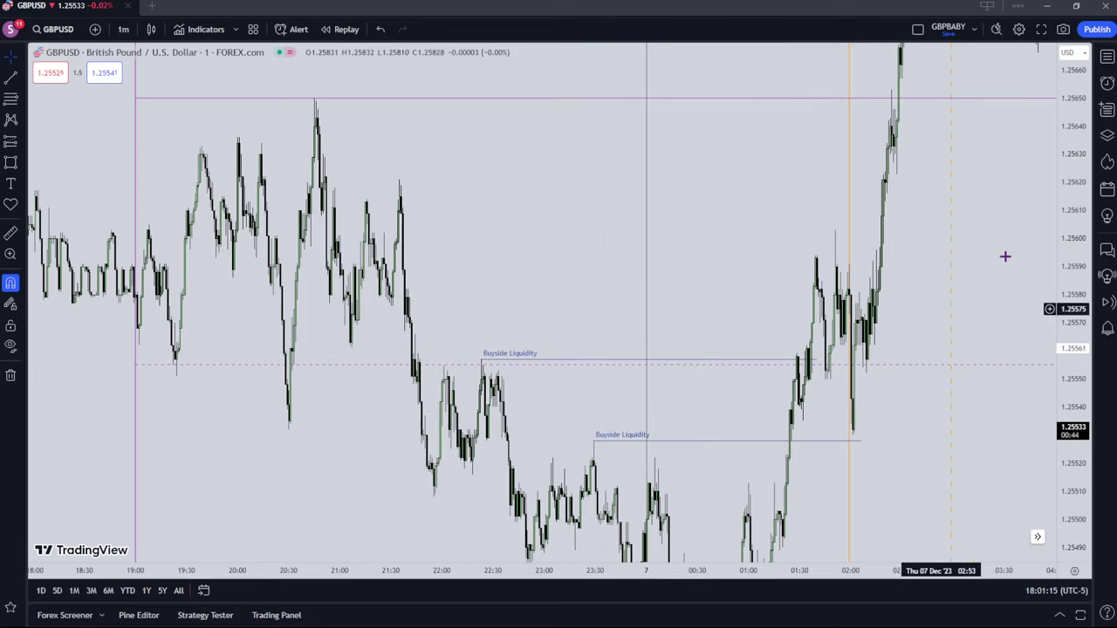
scroll(544, 229, "down", 4)
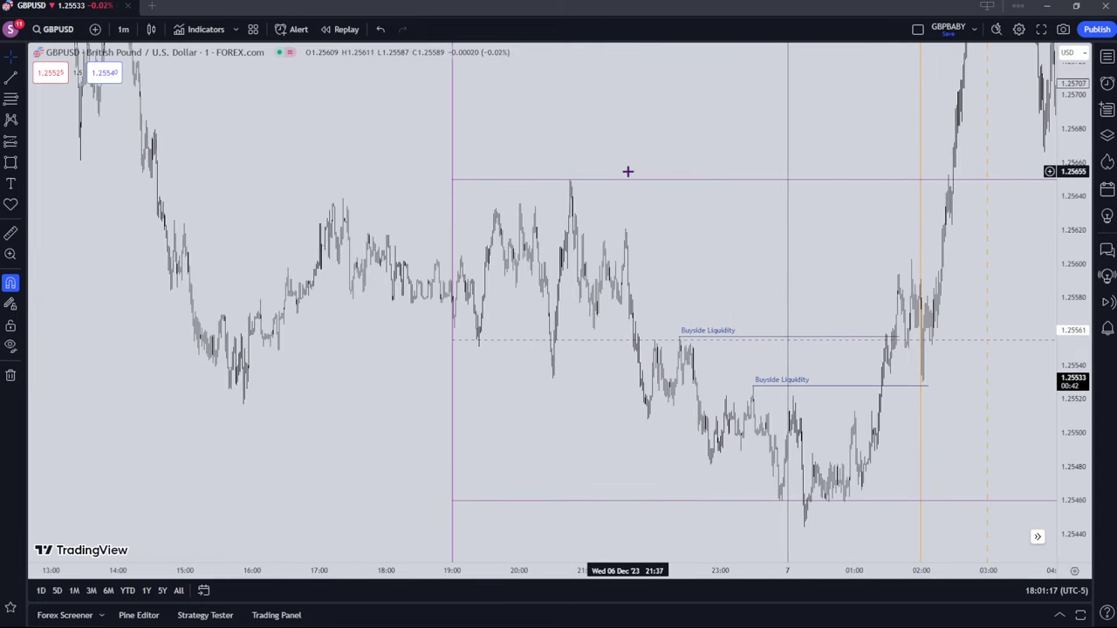
scroll(591, 192, "up", 5)
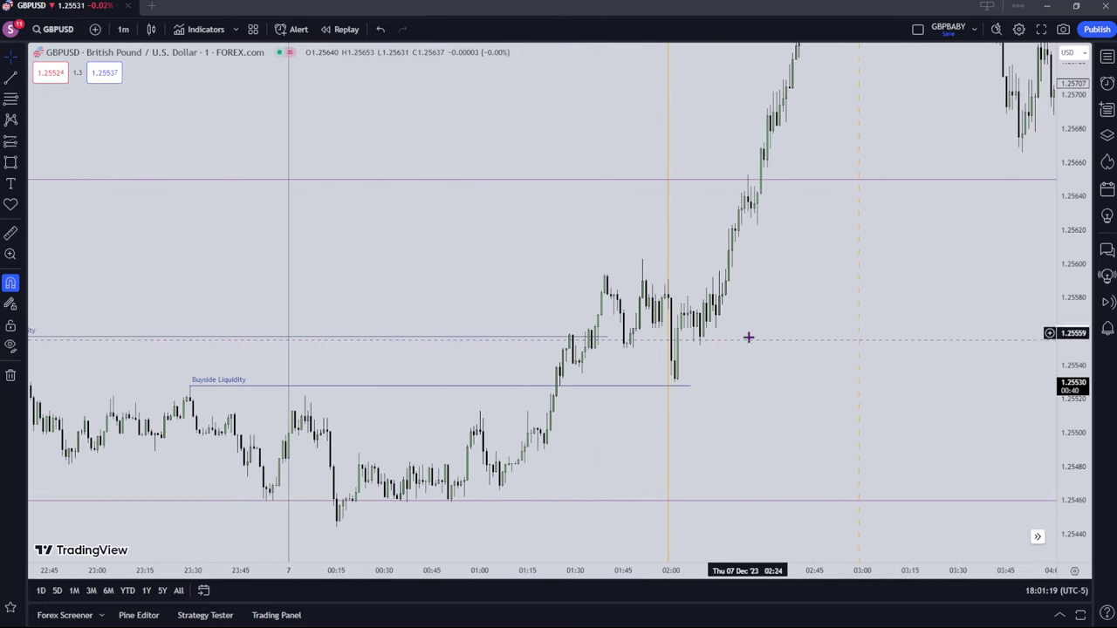
scroll(705, 297, "down", 2)
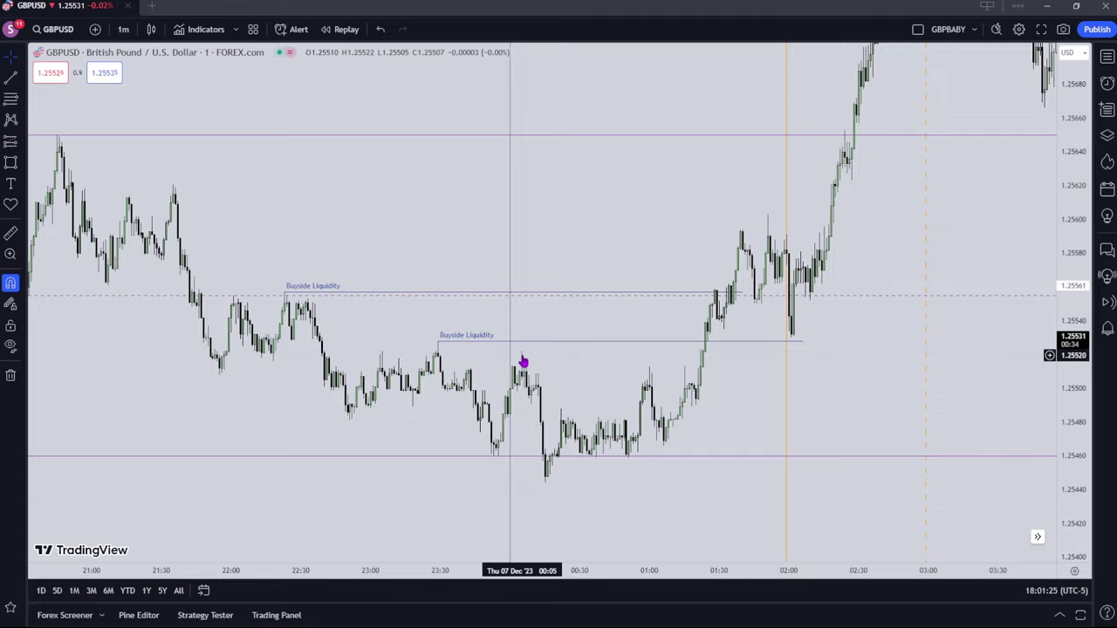
scroll(653, 413, "down", 2)
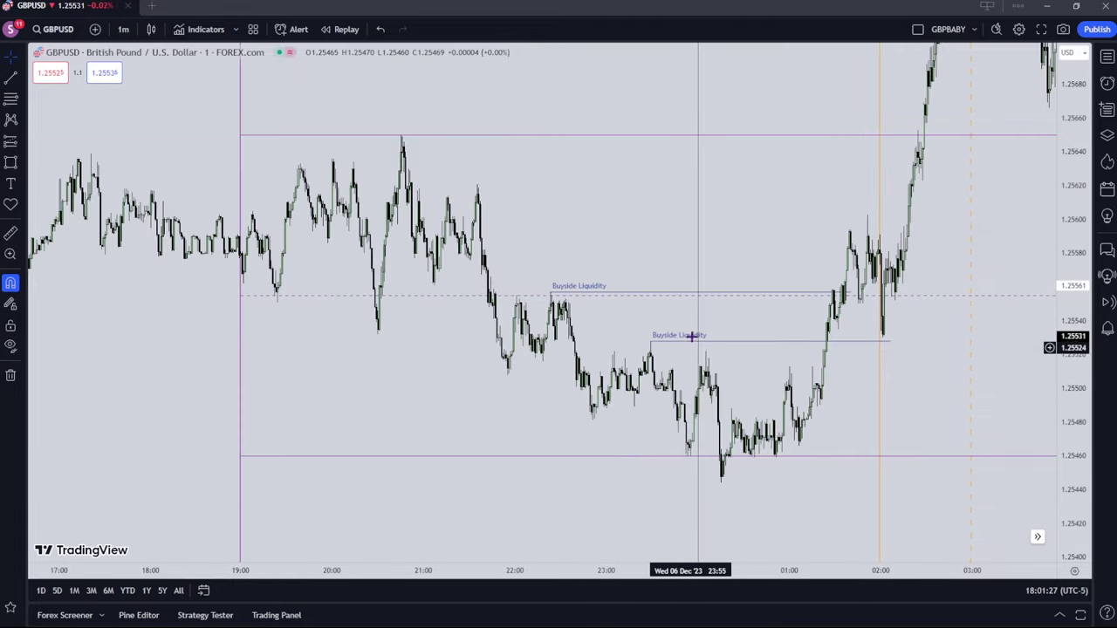
left_click_drag(843, 414, 946, 419)
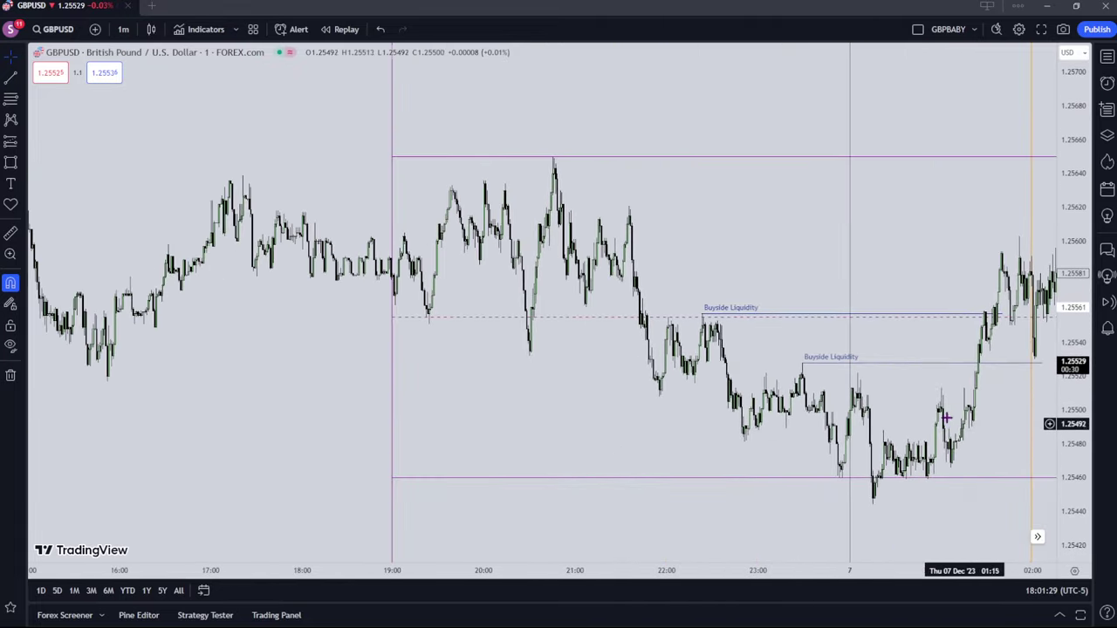
scroll(946, 418, "up", 5)
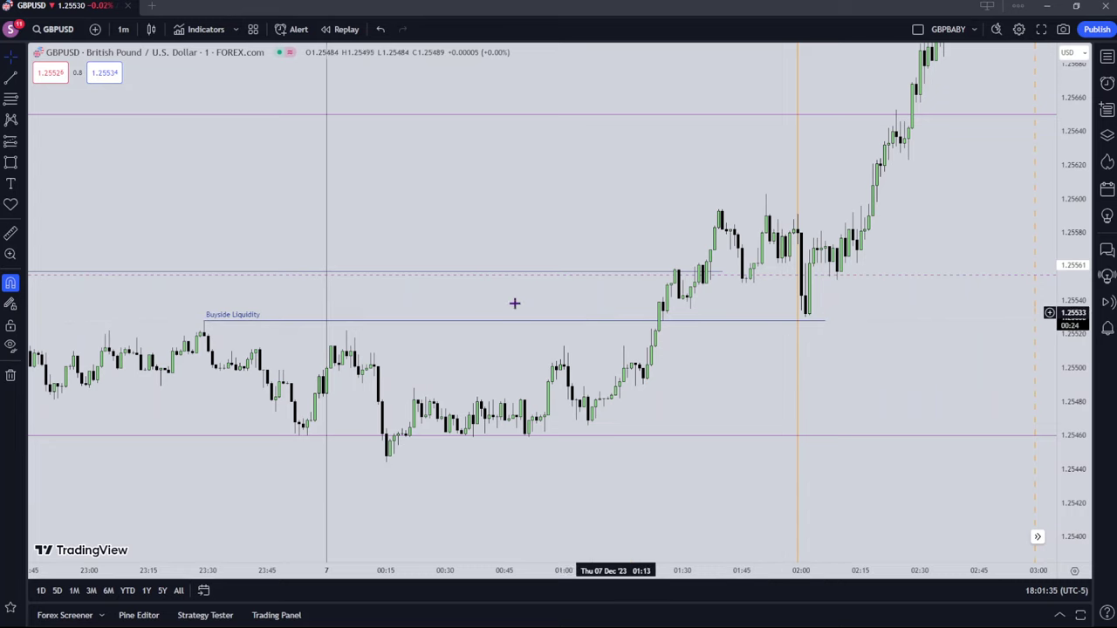
left_click_drag(1054, 369, 1051, 276)
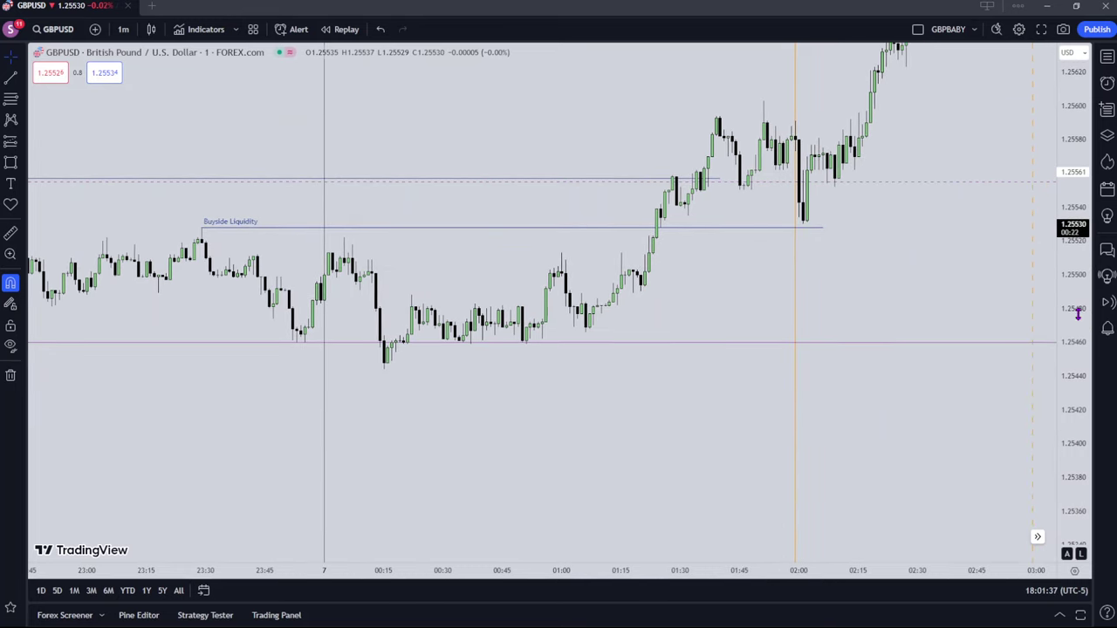
left_click_drag(1077, 314, 1077, 141)
left_click_drag(867, 202, 923, 324)
scroll(924, 352, "up", 5)
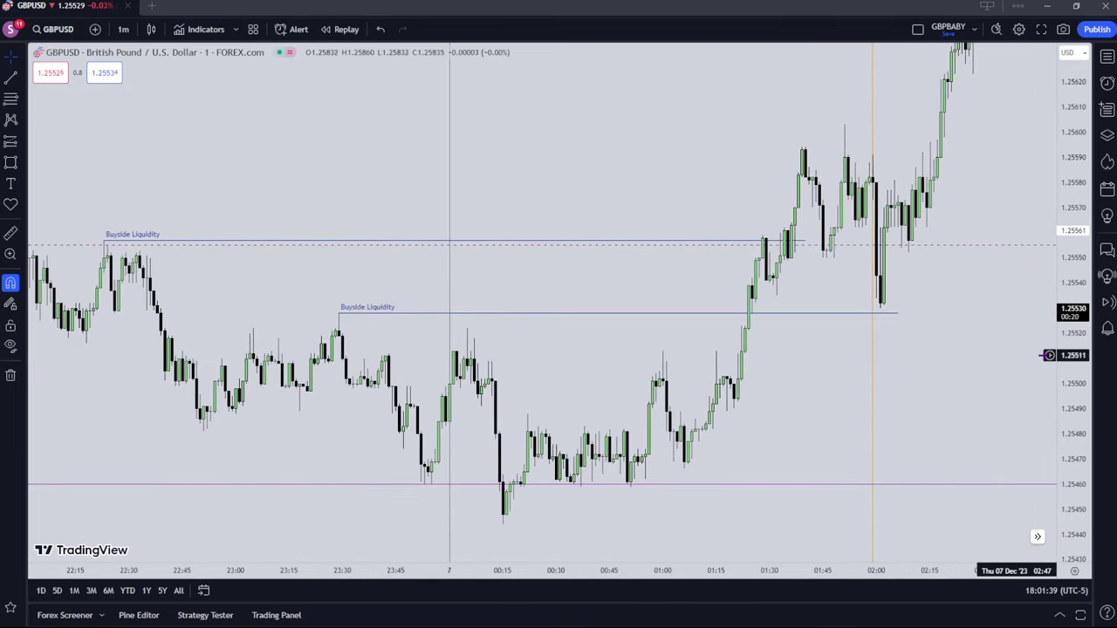
left_click_drag(685, 238, 665, 289)
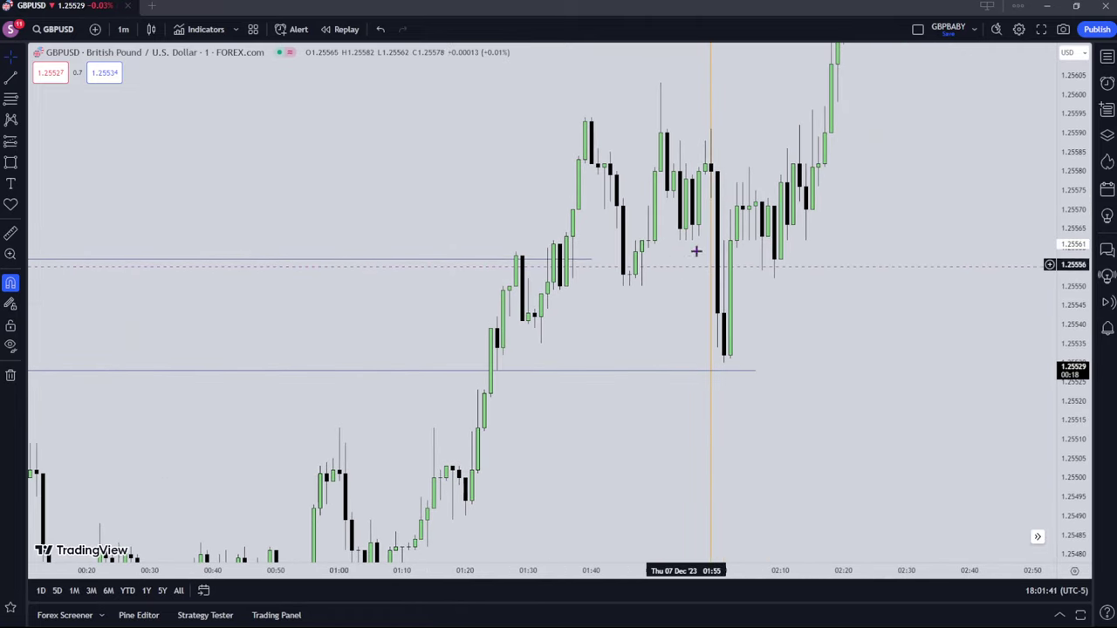
left_click_drag(632, 347, 627, 373)
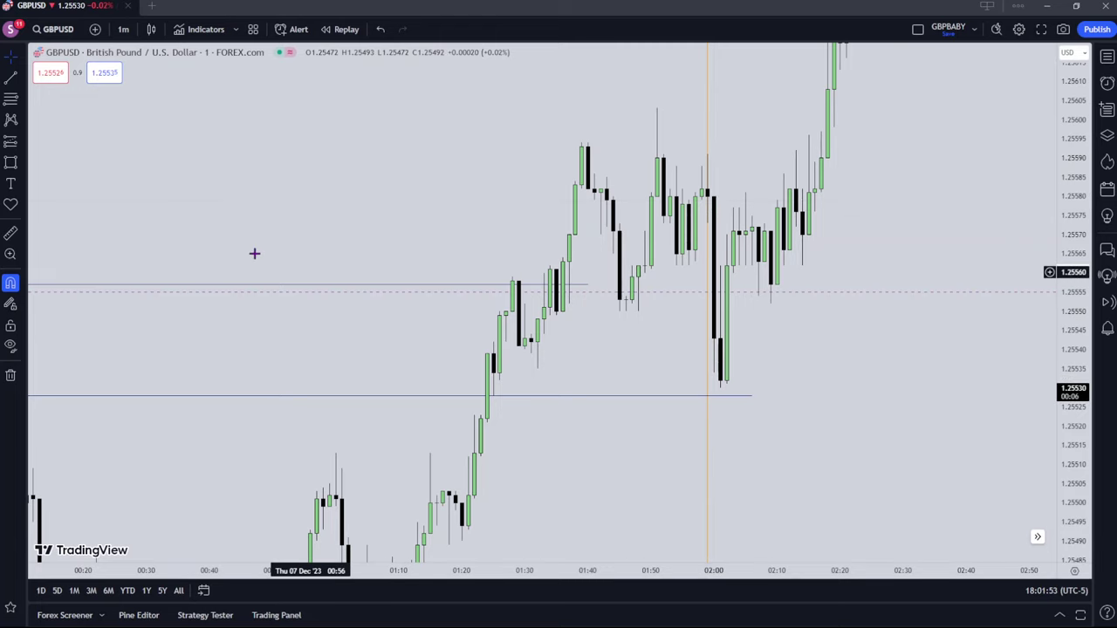
Draw a turquoise rectangle between about 1.25549 and 1.25528, from the 01:25 candle to about 02:14
left_click(493, 358)
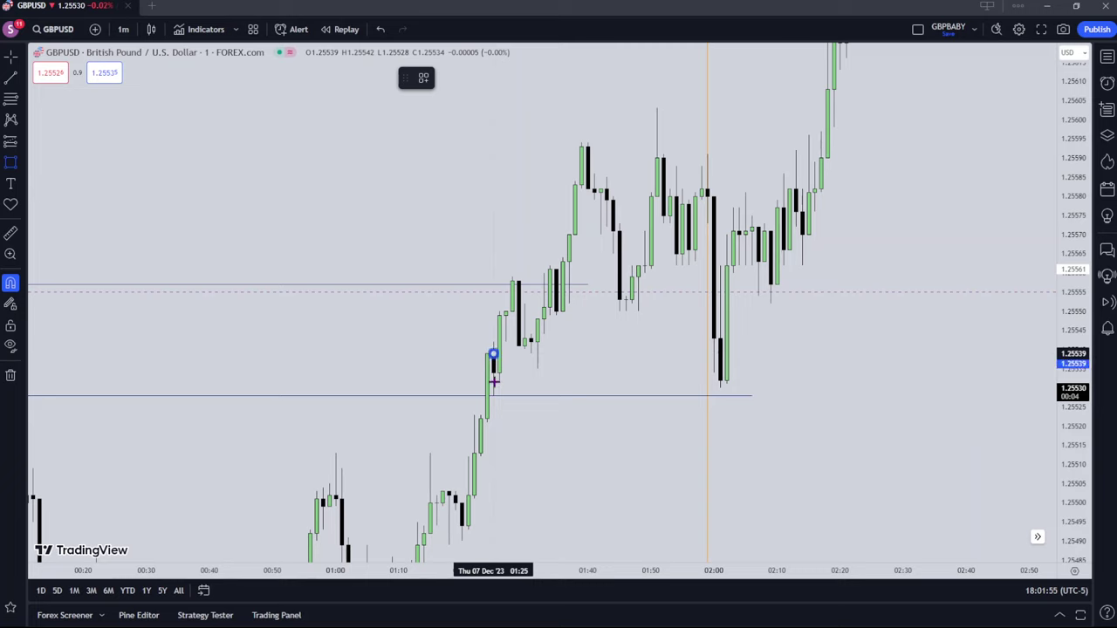
left_click(494, 396)
left_click_drag(494, 353, 802, 357)
Examine how price reacts at the turquoise zone around the 02:00 session start and in the rally that follows
left_click_drag(731, 267, 626, 277)
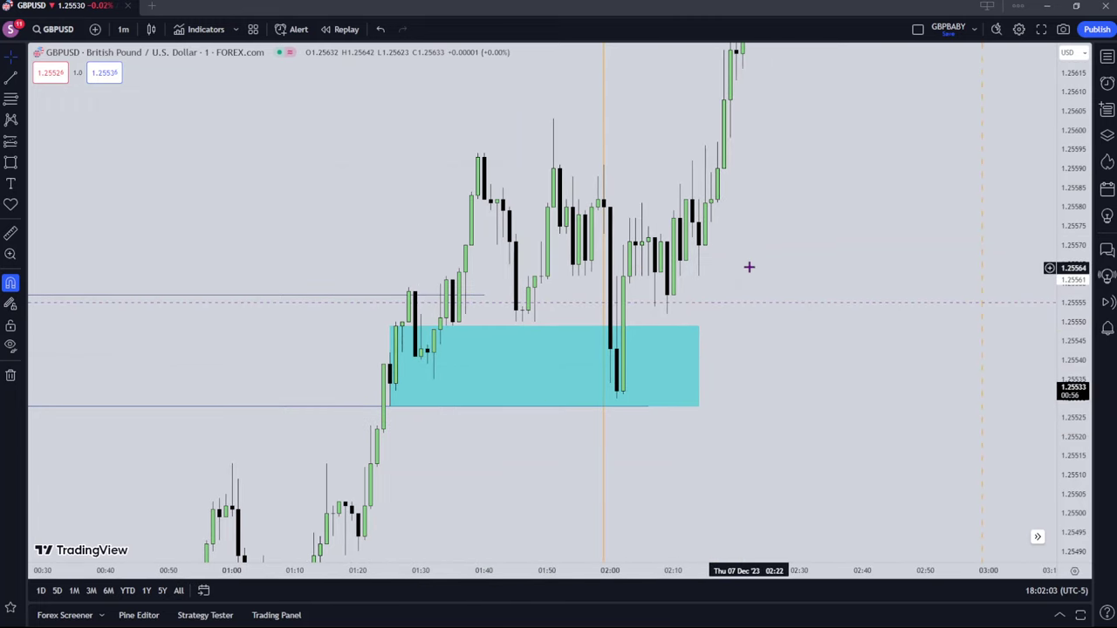
scroll(748, 267, "up", 2)
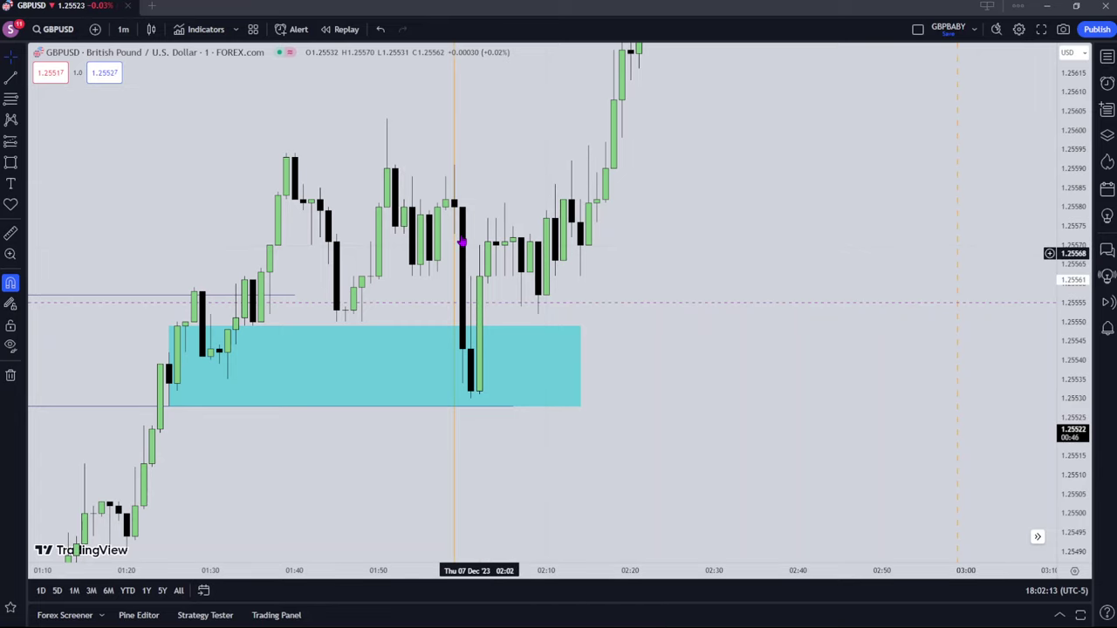
scroll(587, 322, "down", 1)
scroll(587, 322, "down", 3)
left_click_drag(795, 182, 691, 302)
scroll(670, 286, "up", 1)
left_click_drag(635, 281, 704, 247)
scroll(703, 247, "up", 1)
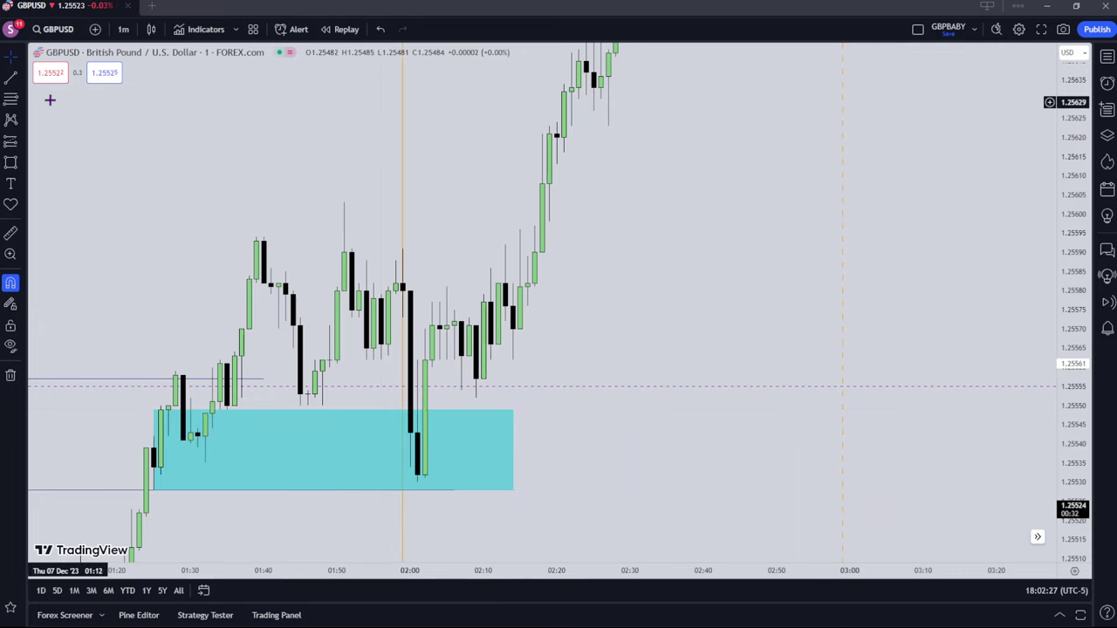
Draw a trend line at 1.25603 from the 01:51 high to 02:20 and apply the Buyside template
left_click(10, 75)
left_click(345, 203)
left_click(556, 202)
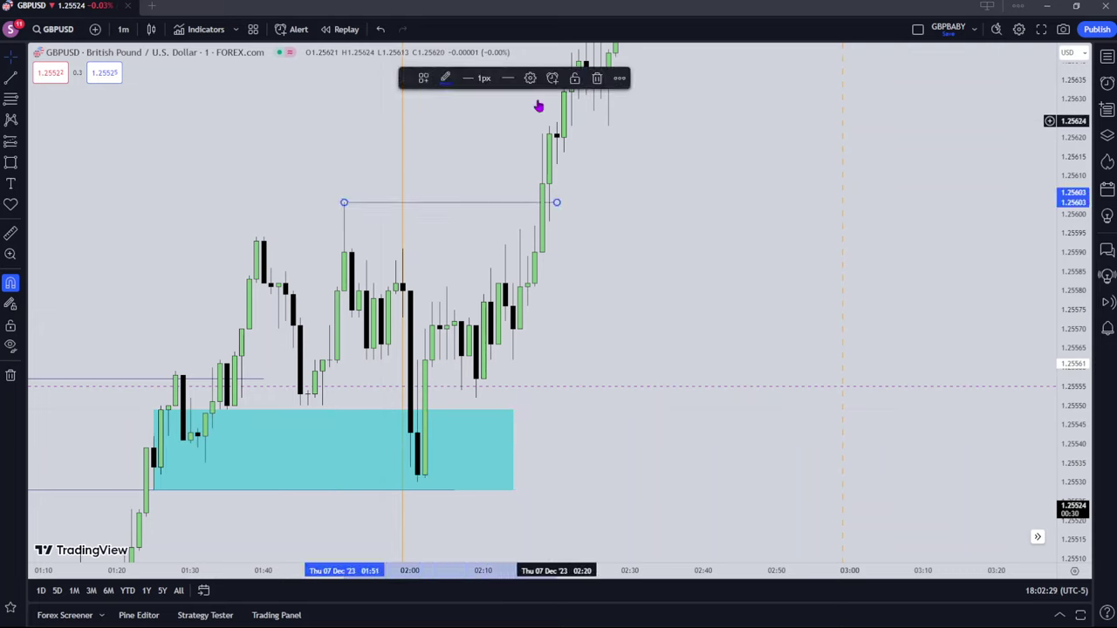
left_click(529, 77)
left_click(499, 425)
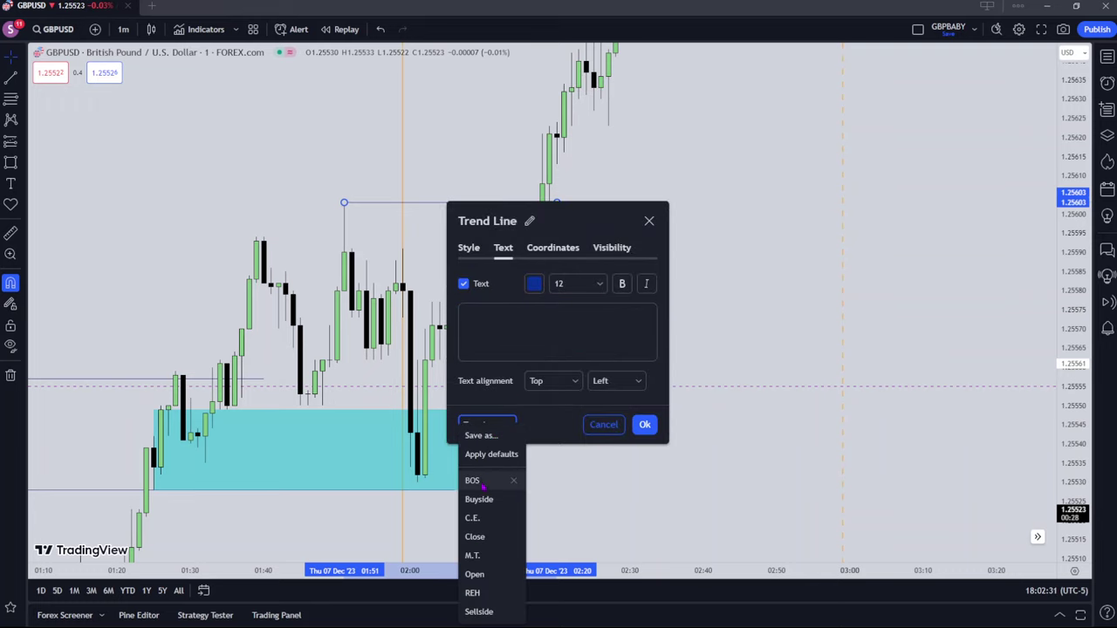
left_click(479, 499)
left_click(644, 424)
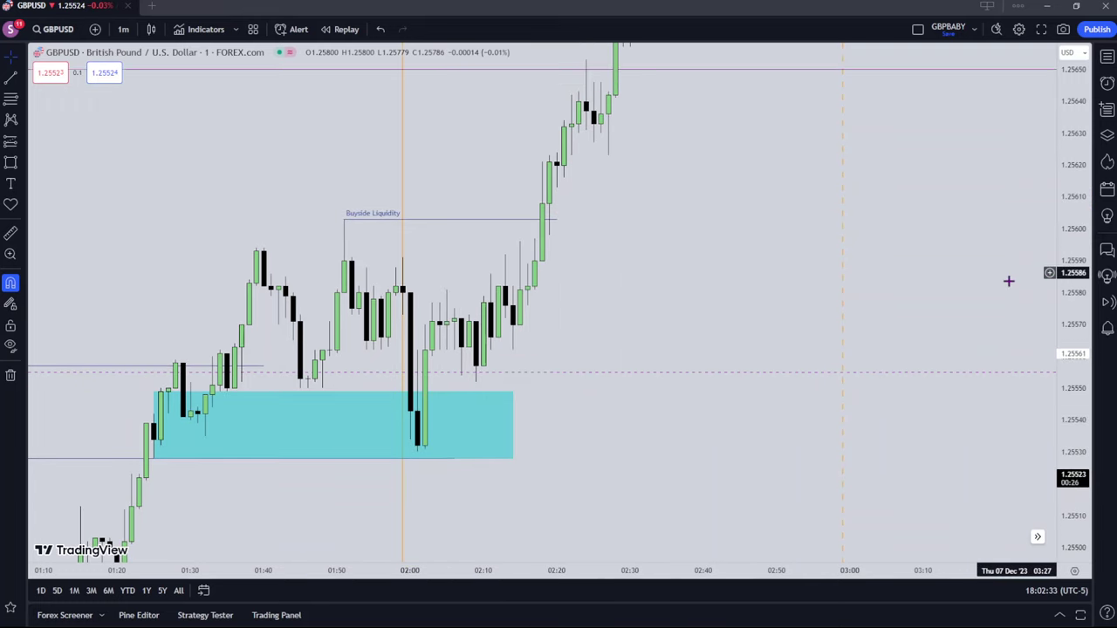
Draw a second turquoise rectangle between 1.25603 and 1.25590, from the 01:51 candle to 02:27
scroll(1009, 281, "down", 3)
left_click_drag(676, 114, 506, 221)
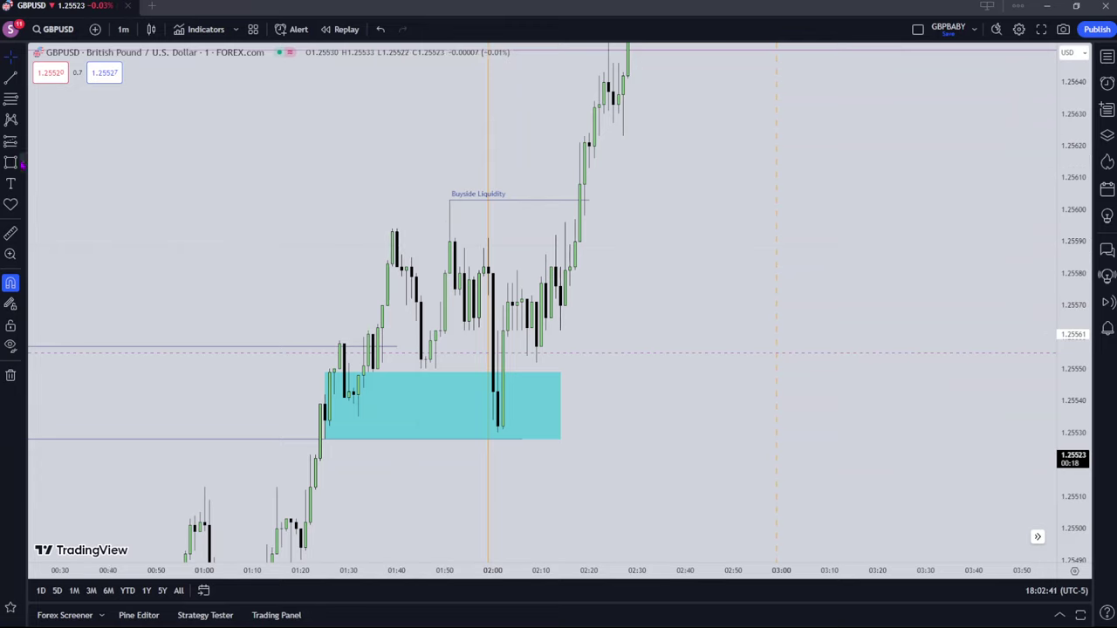
key("alt+shift+r")
left_click(451, 201)
left_click(450, 238)
left_click_drag(451, 222, 625, 228)
left_click(600, 186)
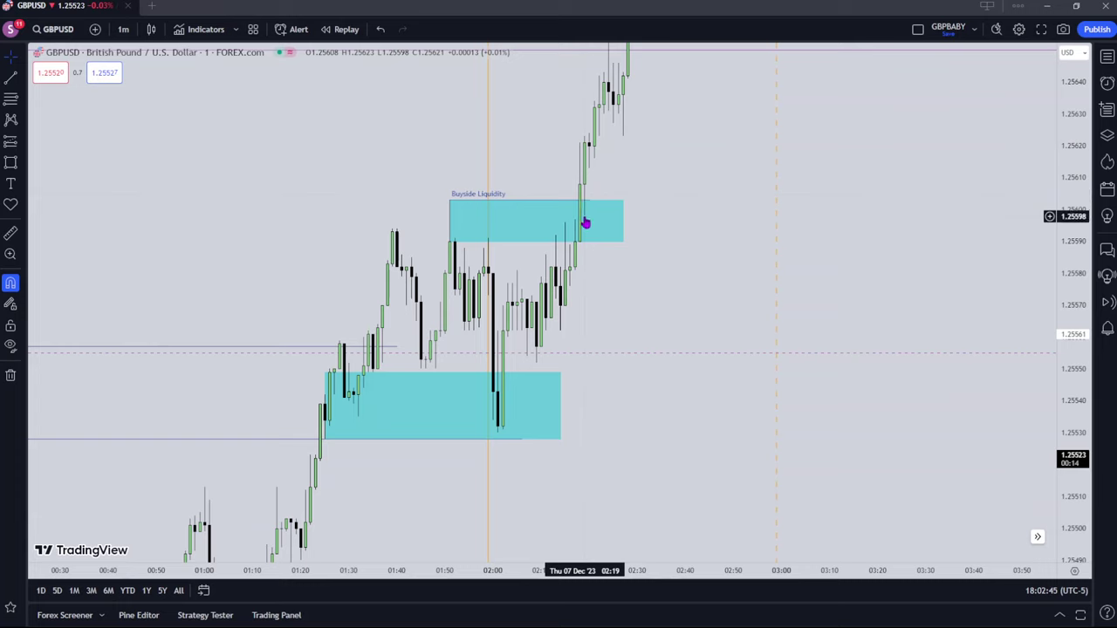
Place an up arrow icon on the 02:19 candle inside the upper turquoise rectangle
left_click(10, 204)
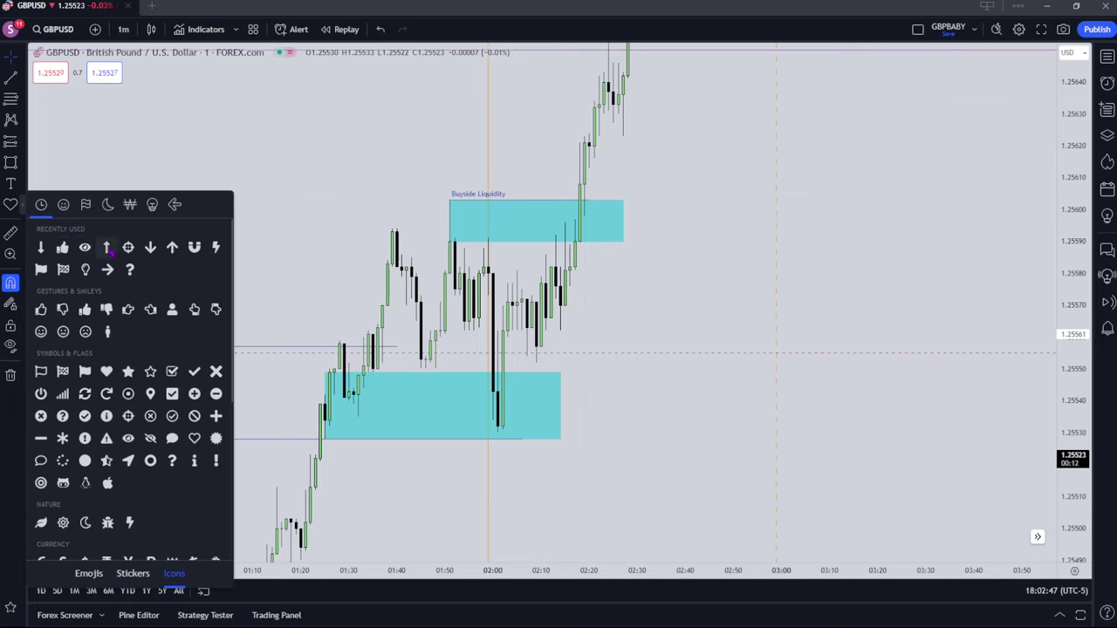
left_click(106, 248)
left_click(584, 224)
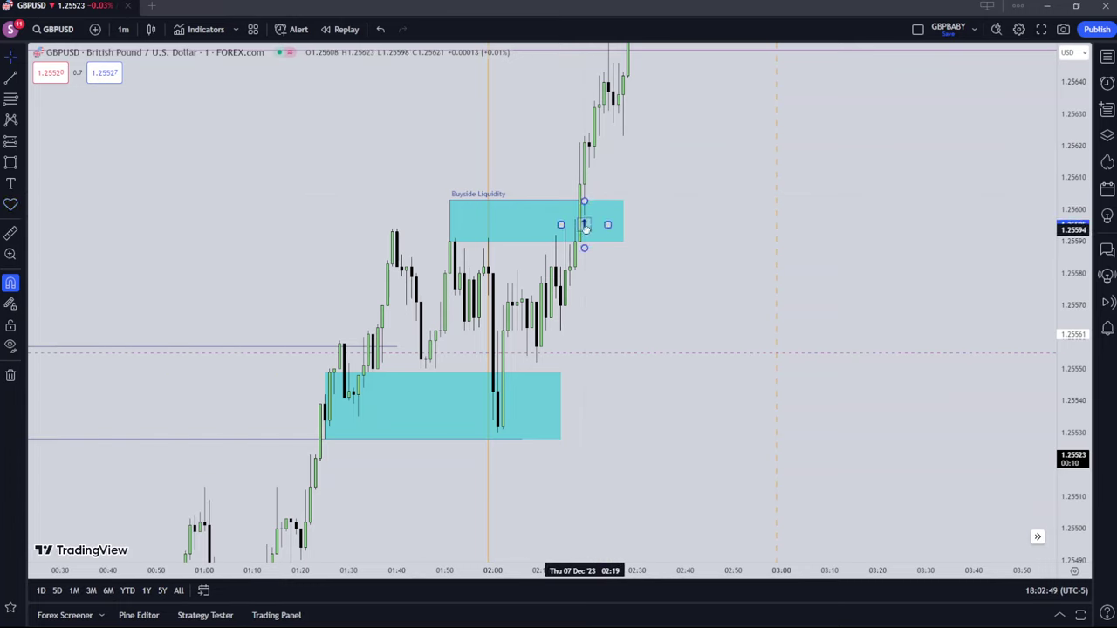
Turn on the dashed red middle line of the upper turquoise rectangle
left_click(608, 245)
left_click(552, 79)
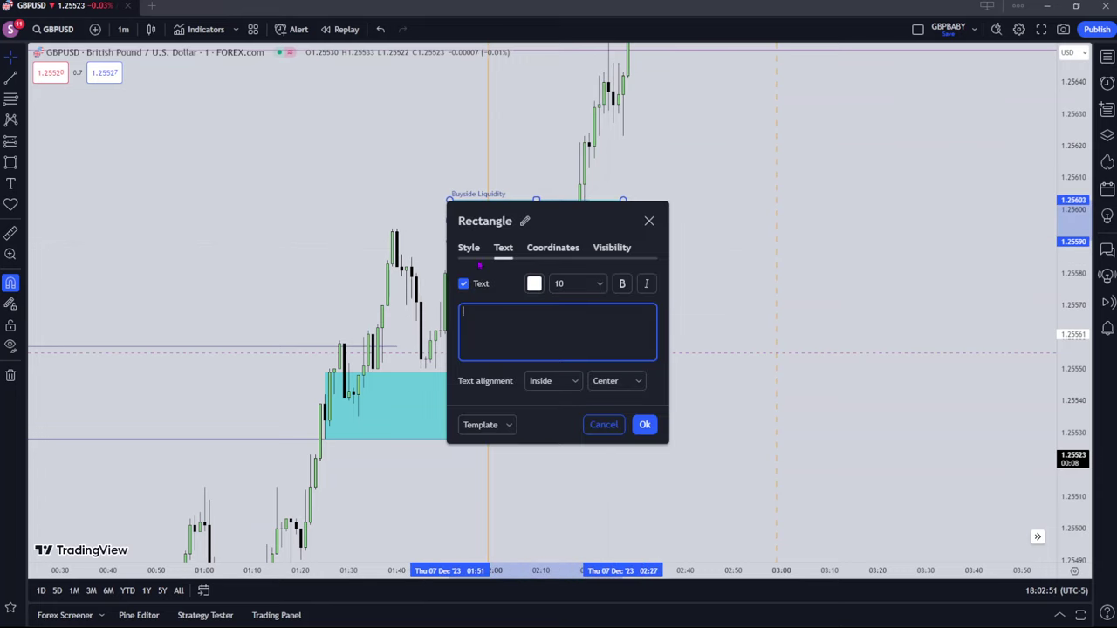
left_click(469, 248)
left_click(646, 445)
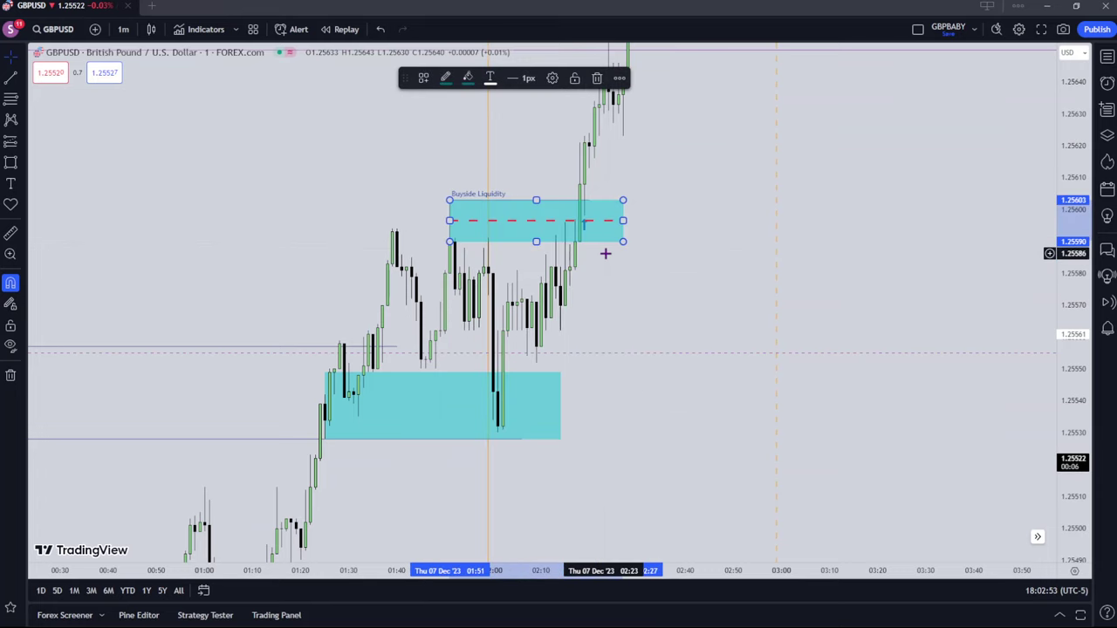
Label the upper turquoise rectangle "Breaker" with text size 20
double_click(609, 245)
left_click(611, 237)
left_click(504, 238)
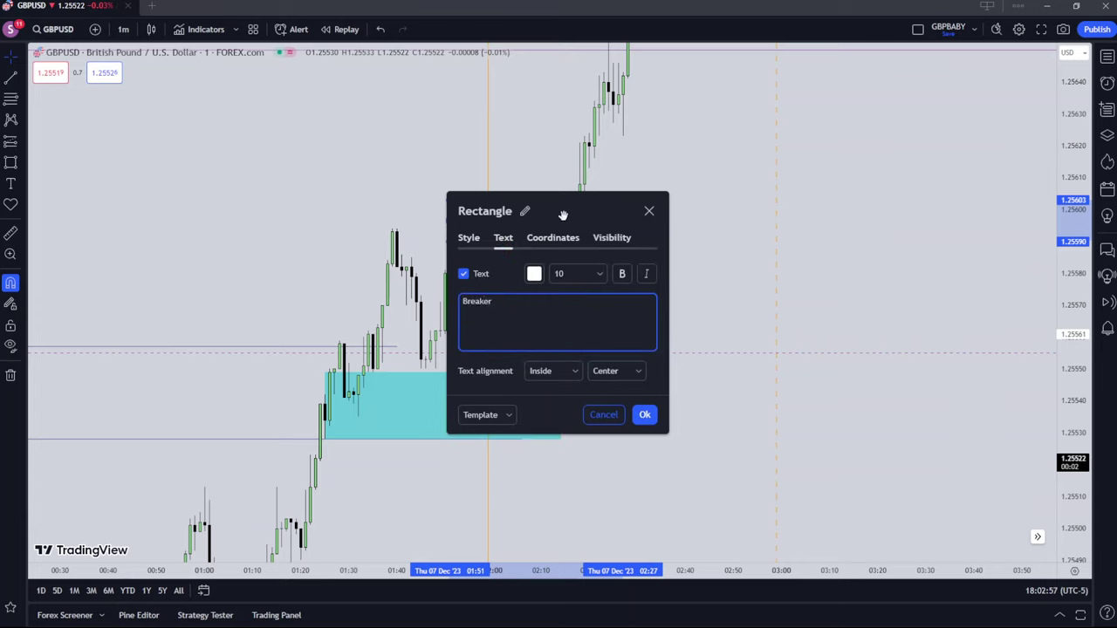
left_click_drag(563, 215, 286, 178)
left_click(301, 236)
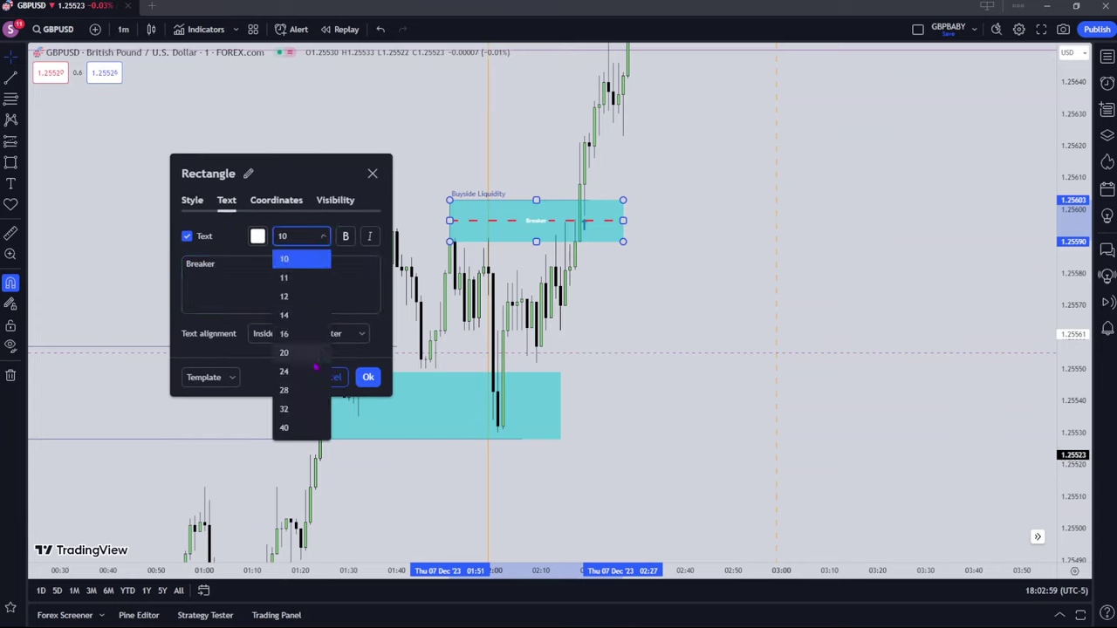
left_click(301, 353)
left_click(367, 377)
Draw a smaller turquoise rectangle between 1.25573 and 1.25562, from the 01:59 candle to 02:20
scroll(611, 292, "up", 2)
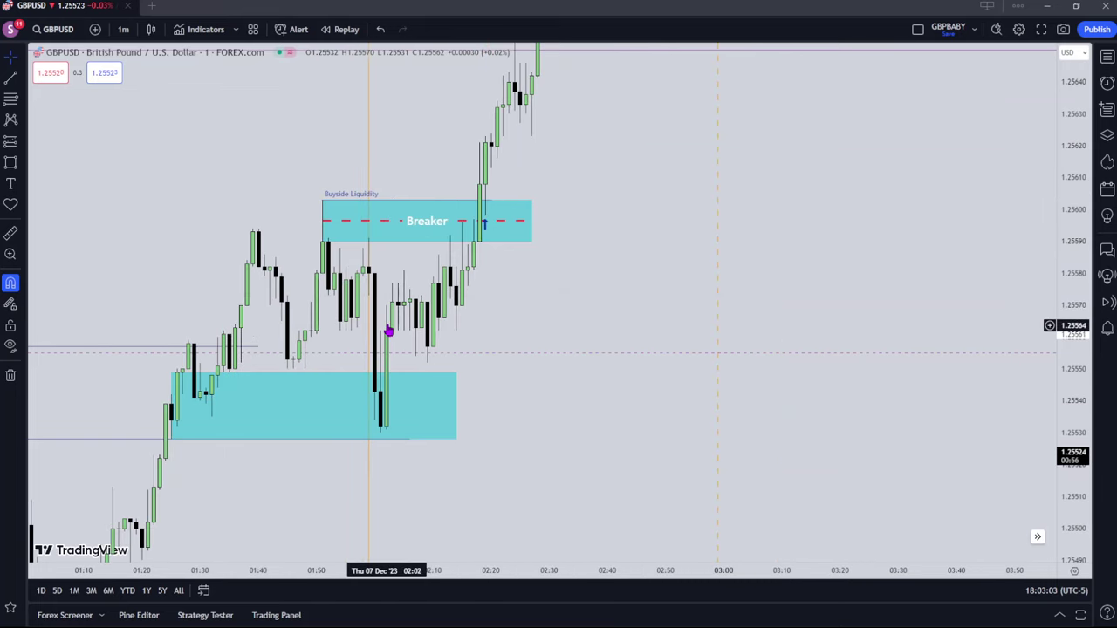
left_click(12, 164)
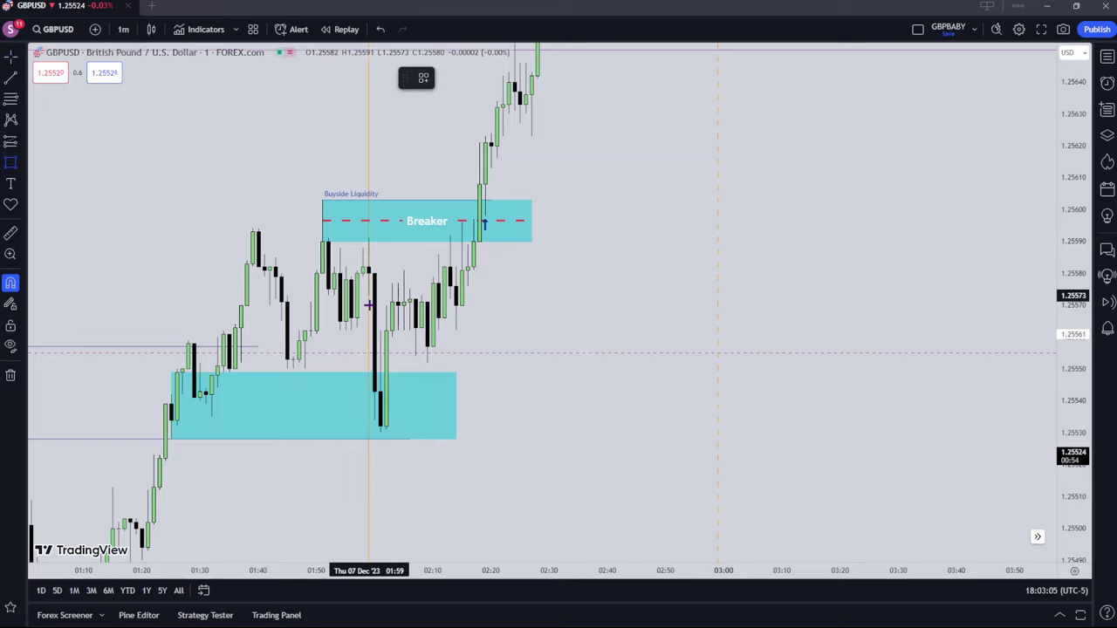
left_click(369, 298)
left_click(380, 329)
left_click_drag(382, 315, 491, 314)
left_click(524, 312)
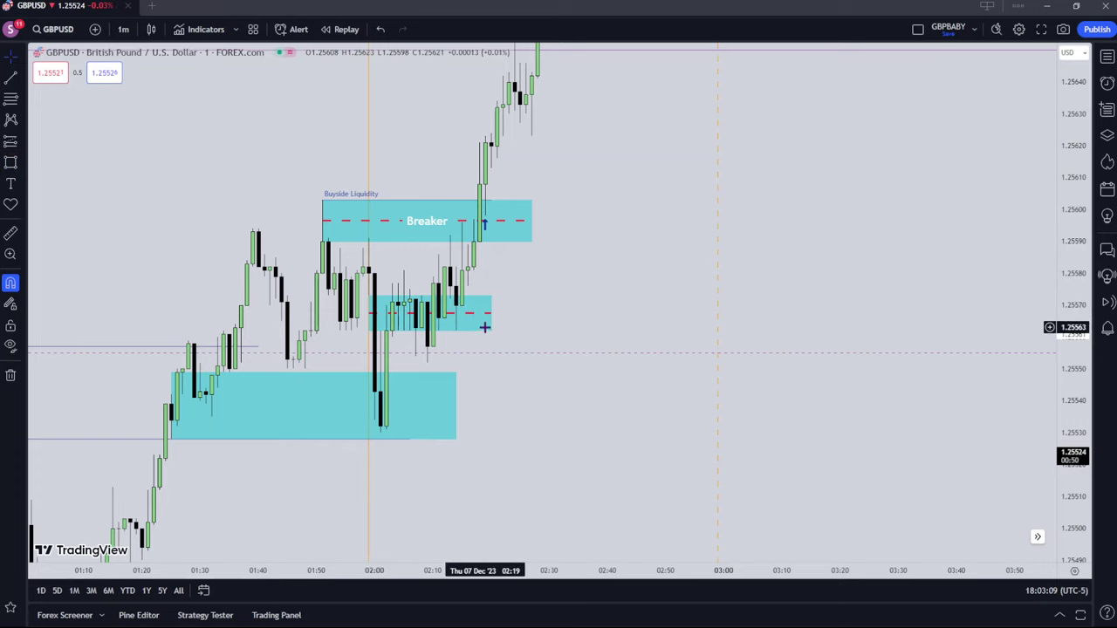
left_click_drag(533, 303, 527, 294)
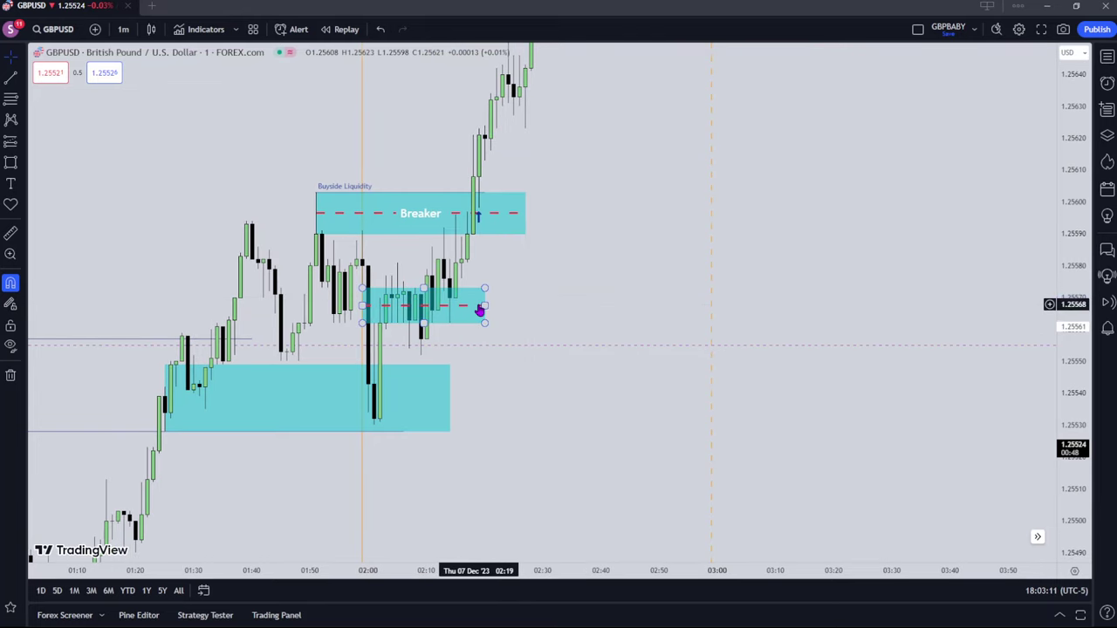
Turn off the dashed red middle line of the small rectangle between 1.25573 and 1.25562
left_click(479, 309)
left_click(552, 78)
left_click(471, 248)
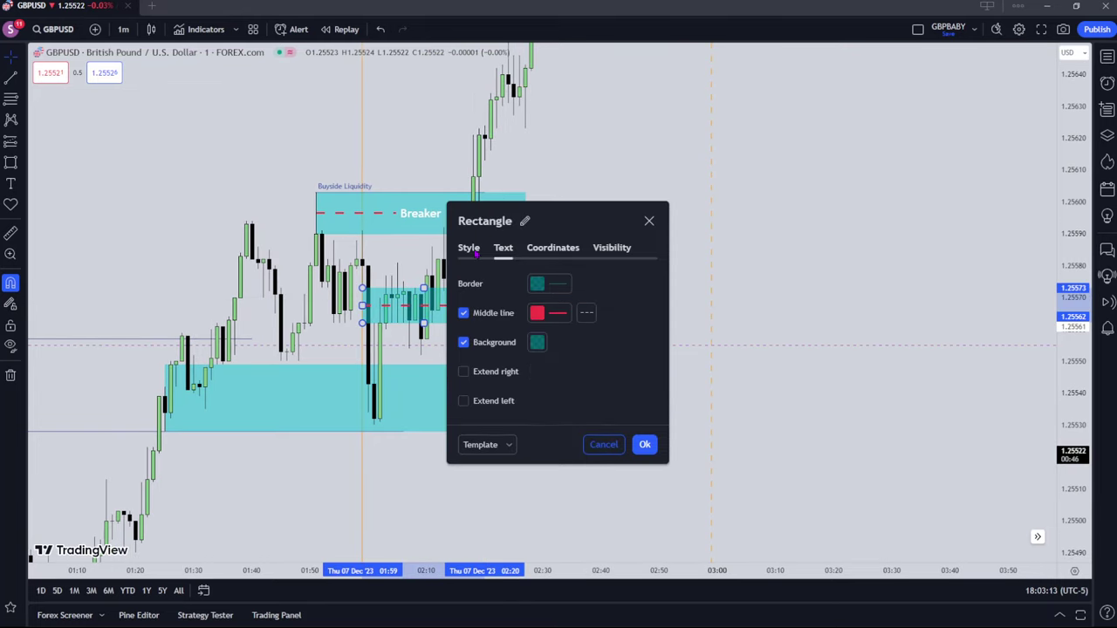
left_click(642, 443)
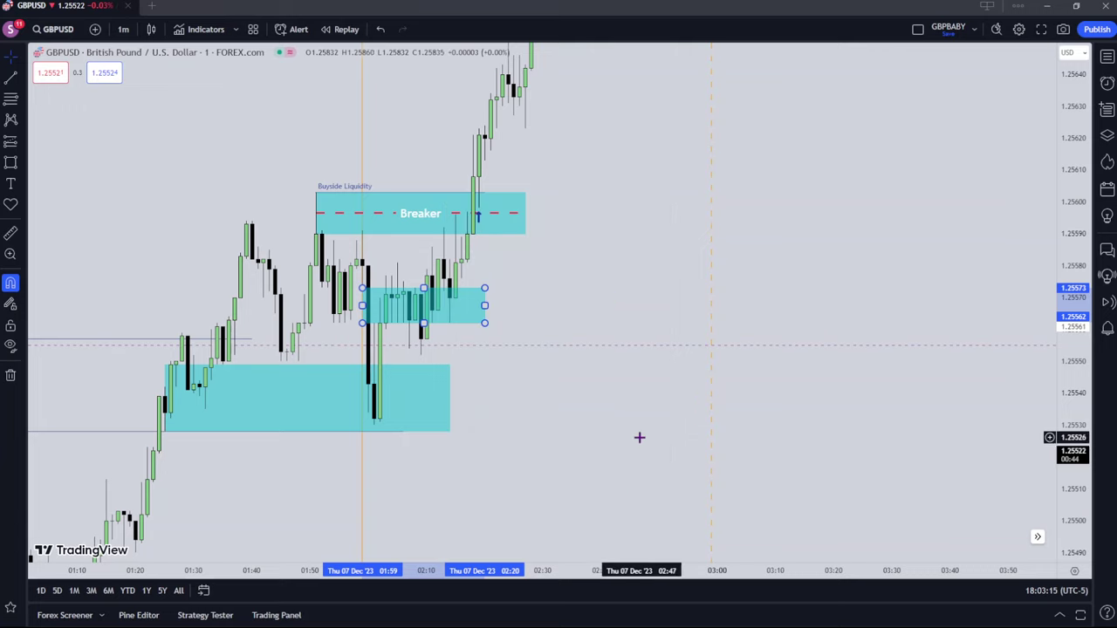
right_click(584, 274)
left_click(527, 269)
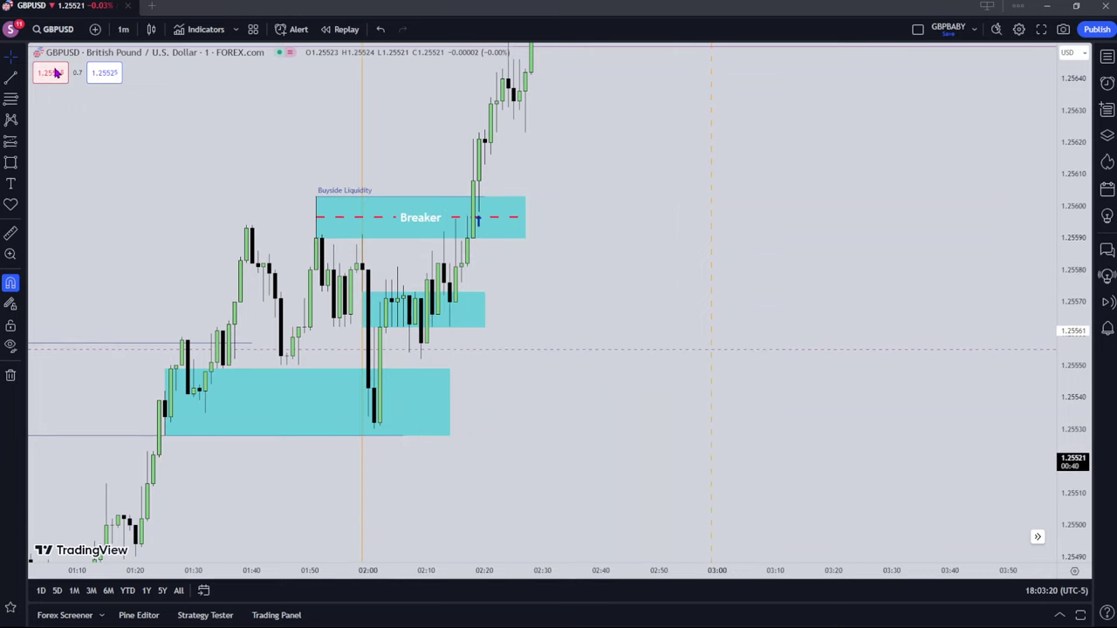
Draw a horizontal trend line at 1.25591 from the 01:59 candle's high to 02:19
left_click(10, 77)
left_click(363, 234)
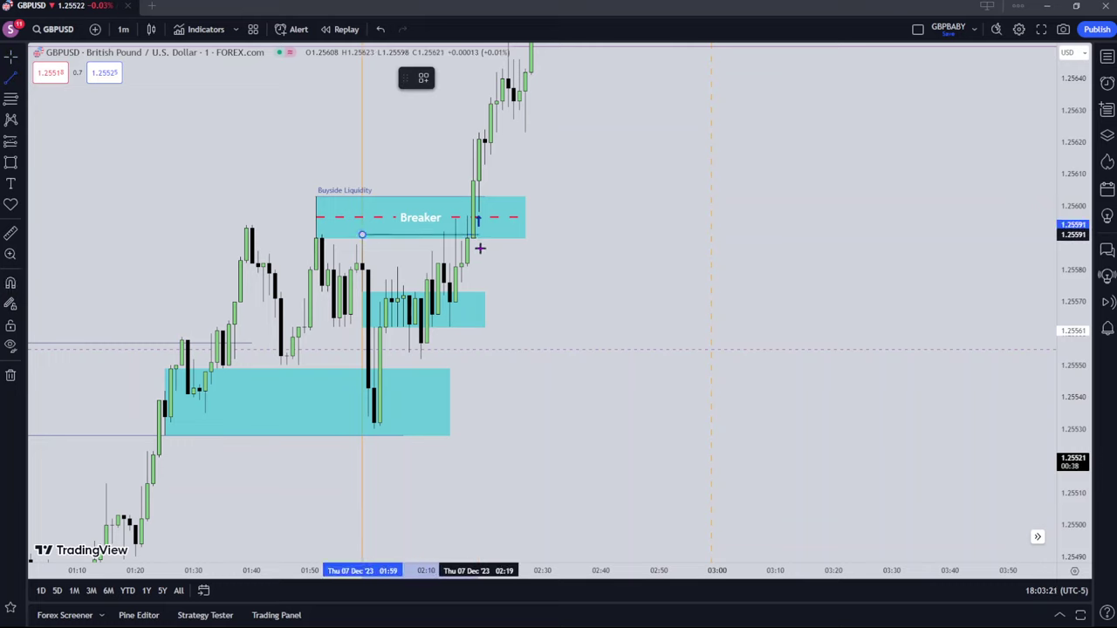
left_click(478, 234)
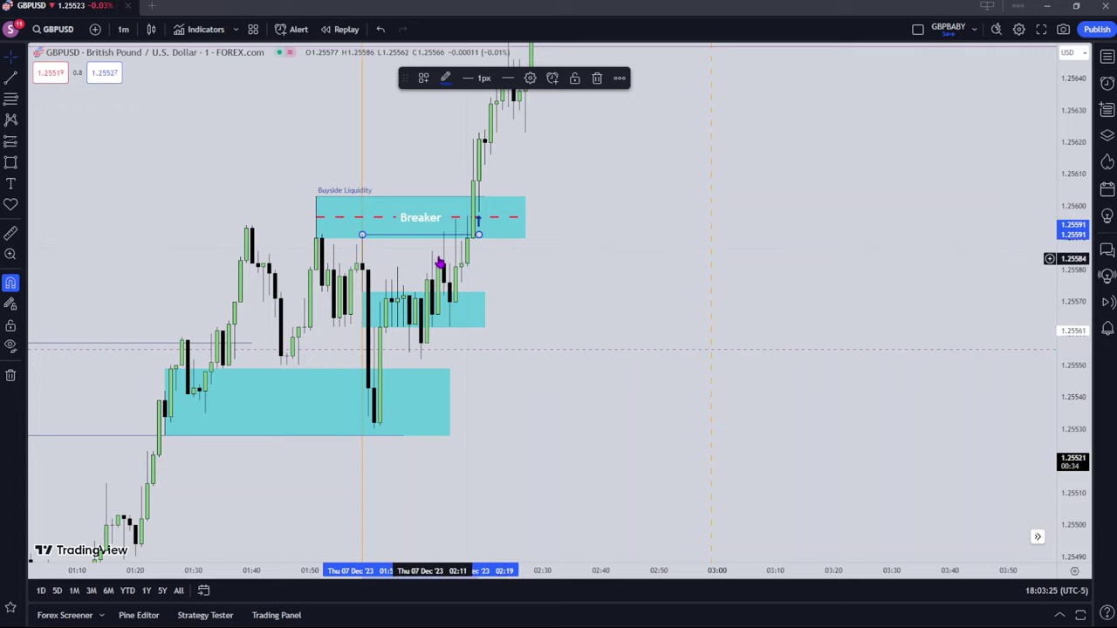
Recolour the small rectangle's background and border orange and add a centered white text label inside it
left_click(448, 321)
double_click(448, 331)
left_click(537, 333)
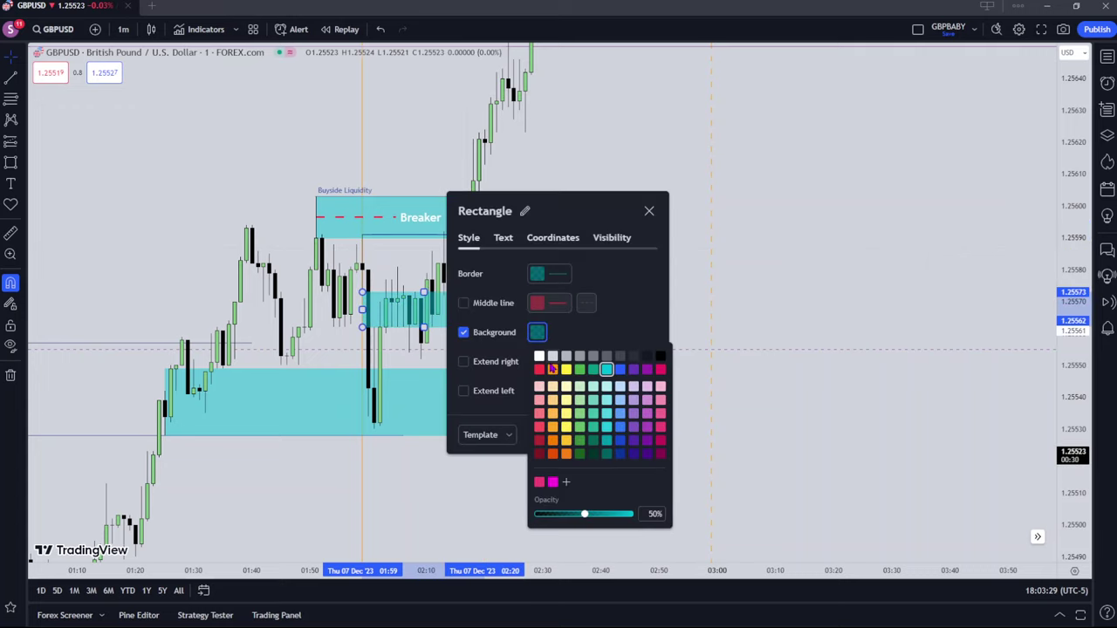
left_click(552, 297)
left_click(546, 274)
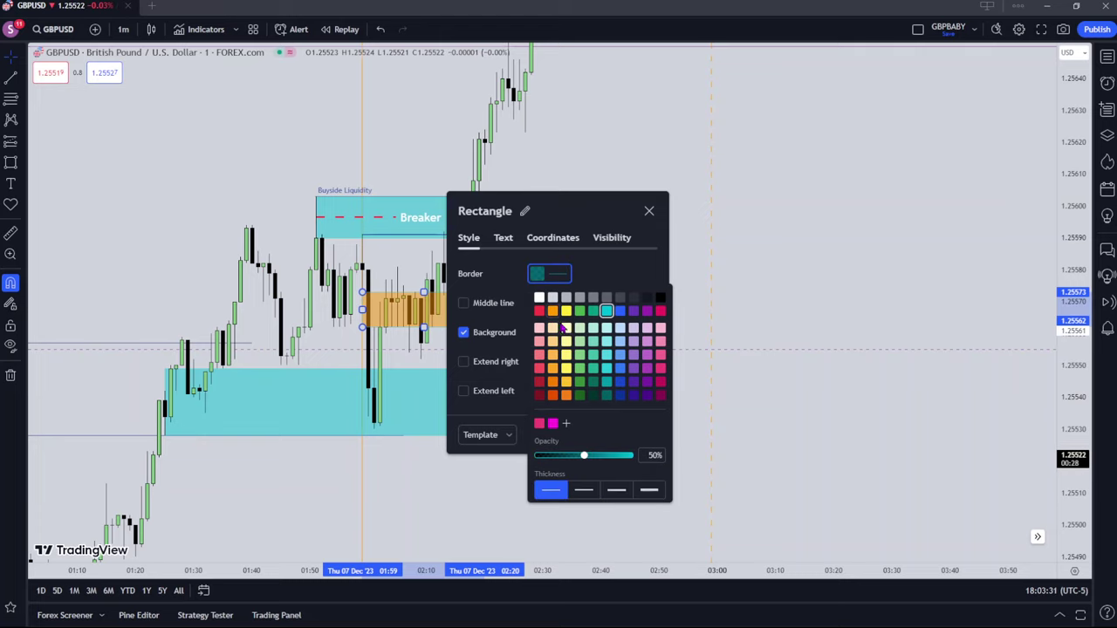
left_click(520, 250)
left_click(502, 238)
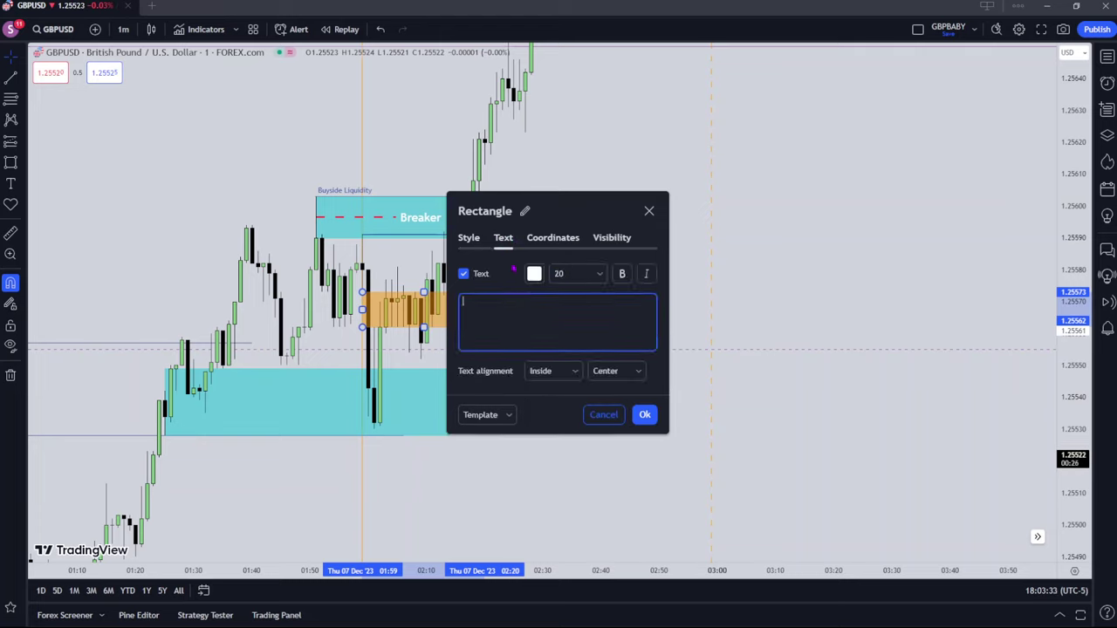
left_click(648, 417)
left_click_drag(618, 282, 596, 270)
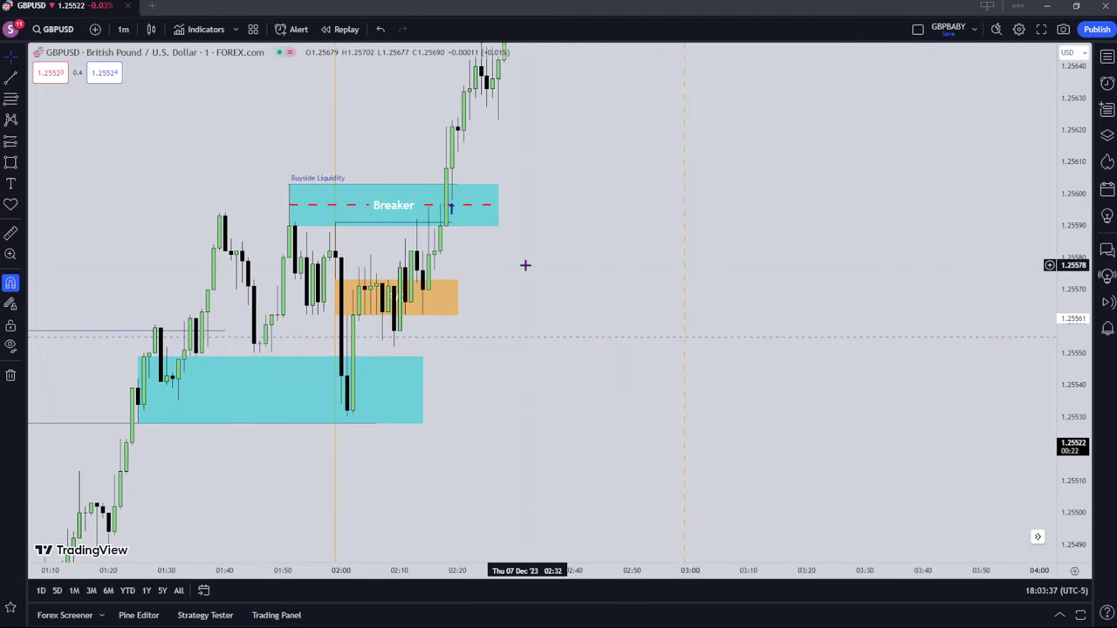
Examine the Breaker and orange zones against the earlier Buyside Liquidity lines and the evening high of 6 December
scroll(525, 265, "down", 6)
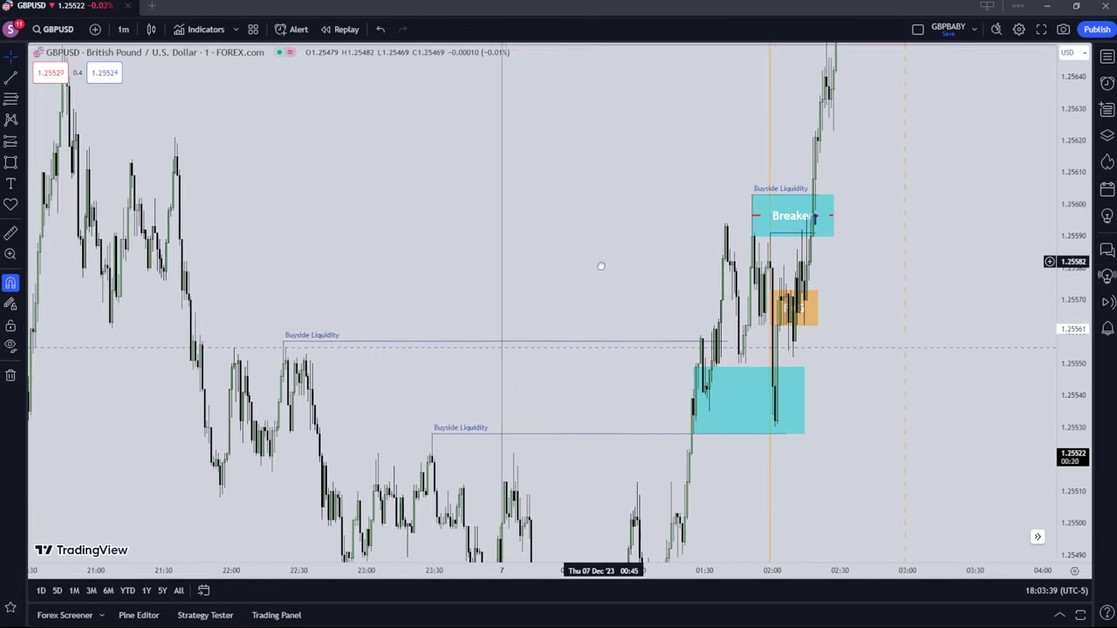
scroll(600, 266, "up", 6)
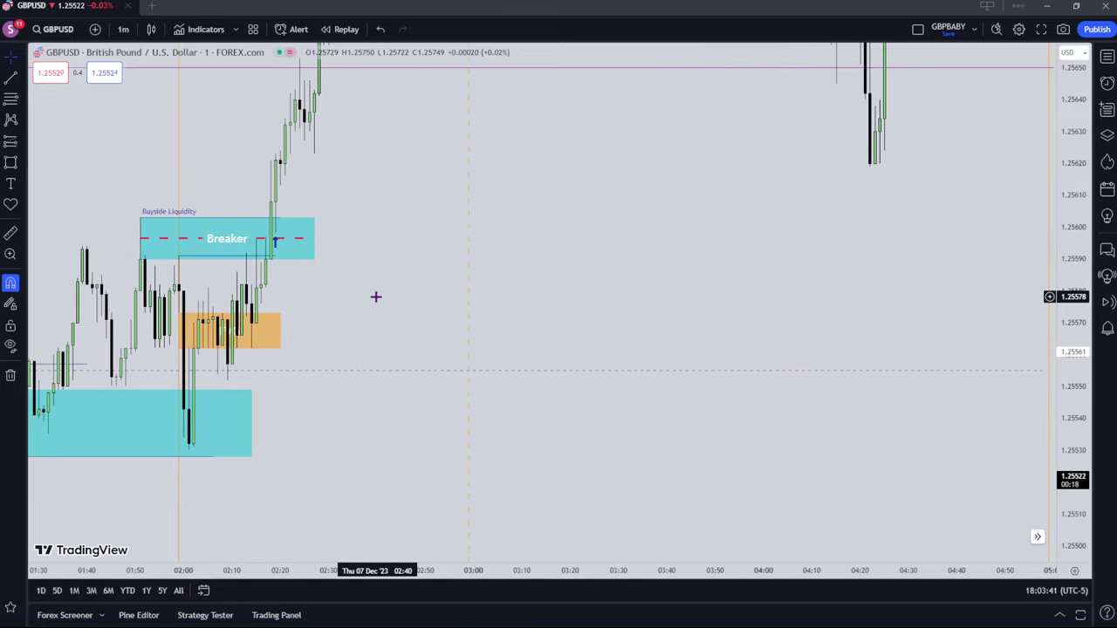
left_click_drag(375, 297, 720, 319)
scroll(721, 319, "up", 2)
scroll(512, 297, "up", 1)
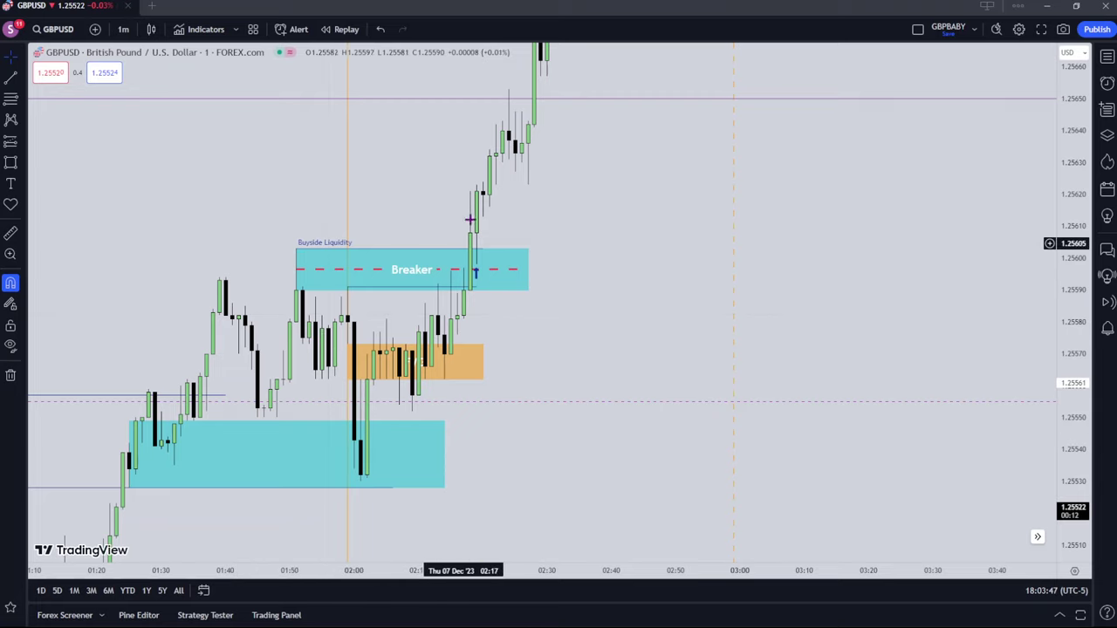
scroll(521, 404, "down", 2)
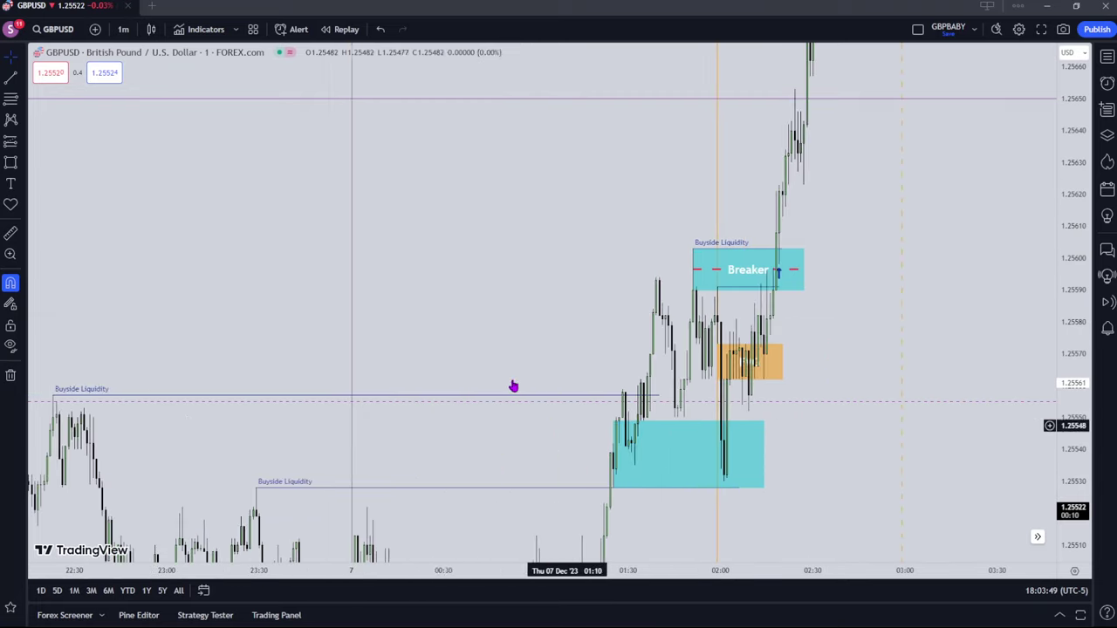
scroll(419, 314, "down", 2)
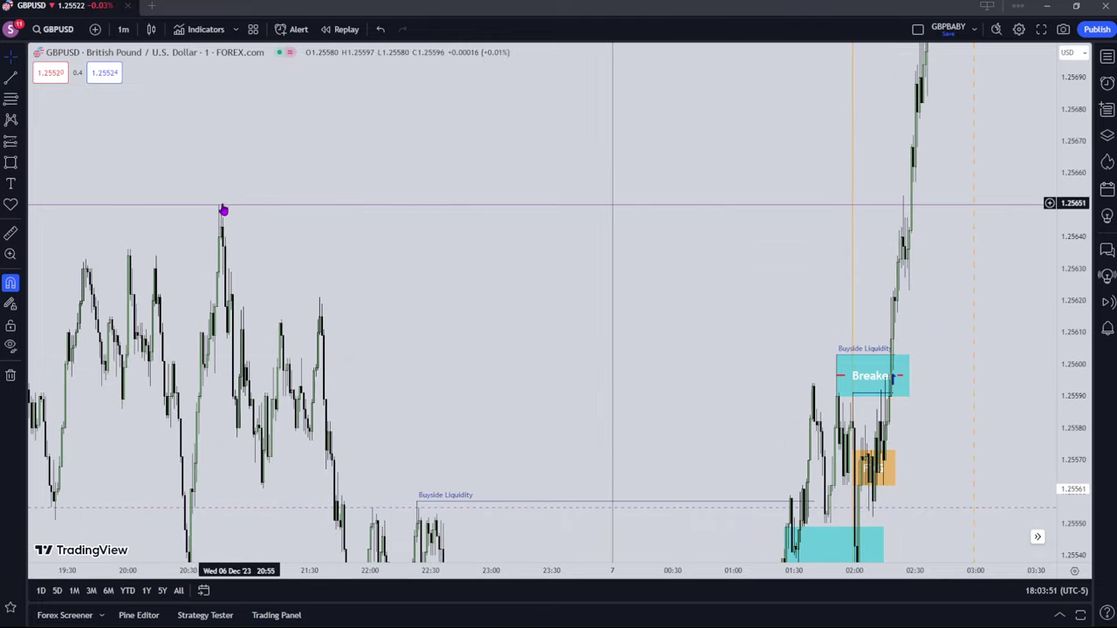
scroll(261, 209, "down", 1)
scroll(491, 227, "up", 3)
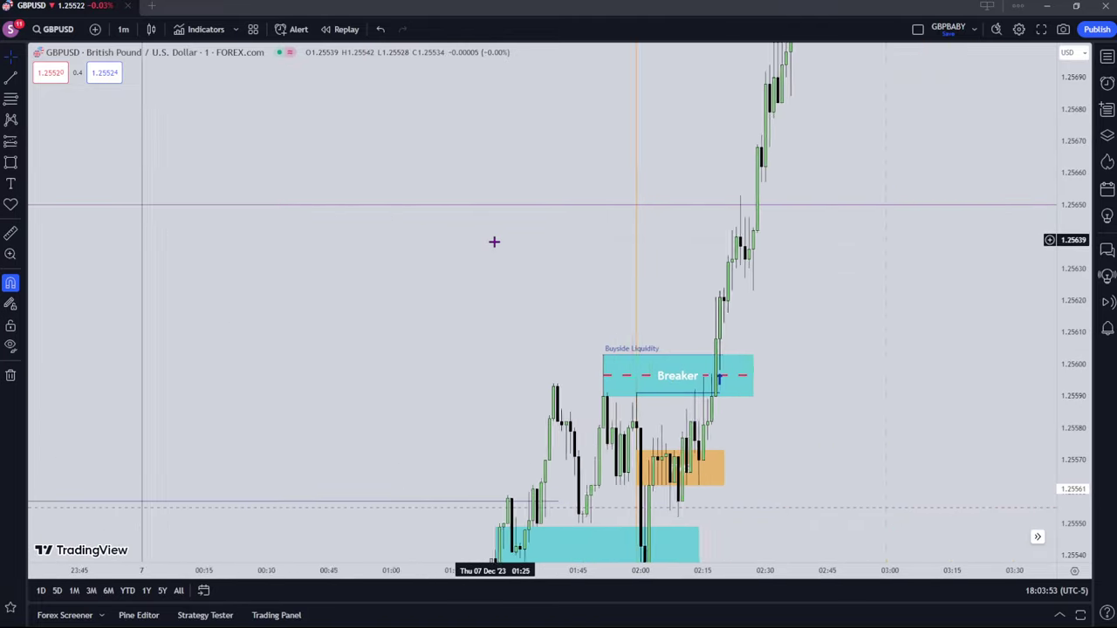
scroll(496, 262, "up", 2)
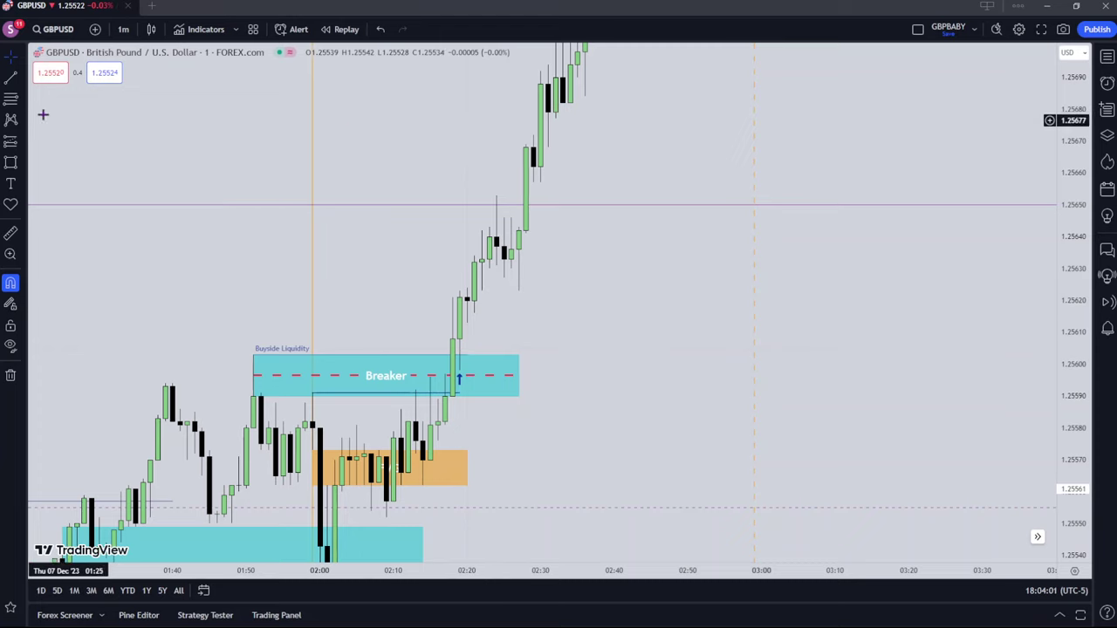
Draw an orange rectangle between 1.25621 and 1.25608 from 02:18 to 02:23, with its dashed red middle line turned on
left_click(11, 98)
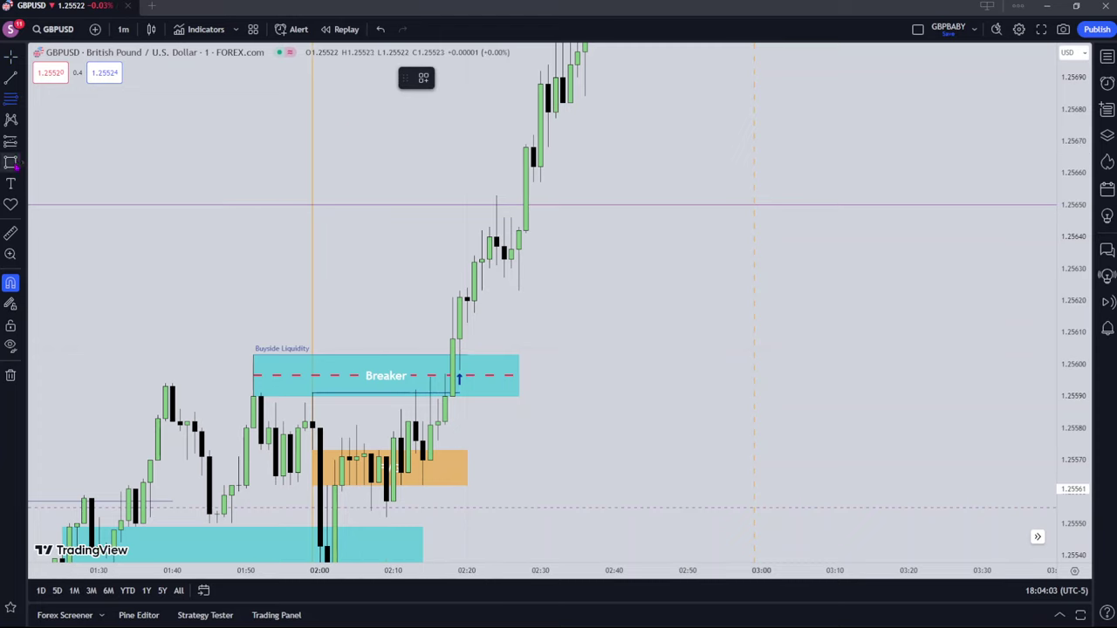
left_click(11, 162)
left_click(452, 322)
left_click_drag(459, 319, 498, 319)
left_click(553, 78)
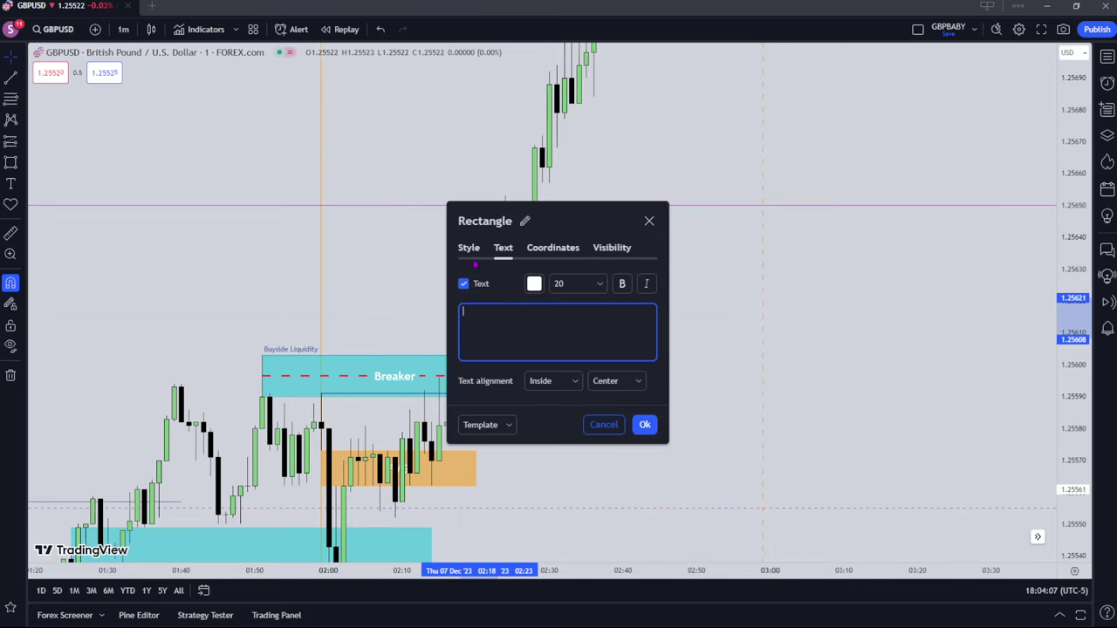
left_click(470, 250)
left_click(645, 444)
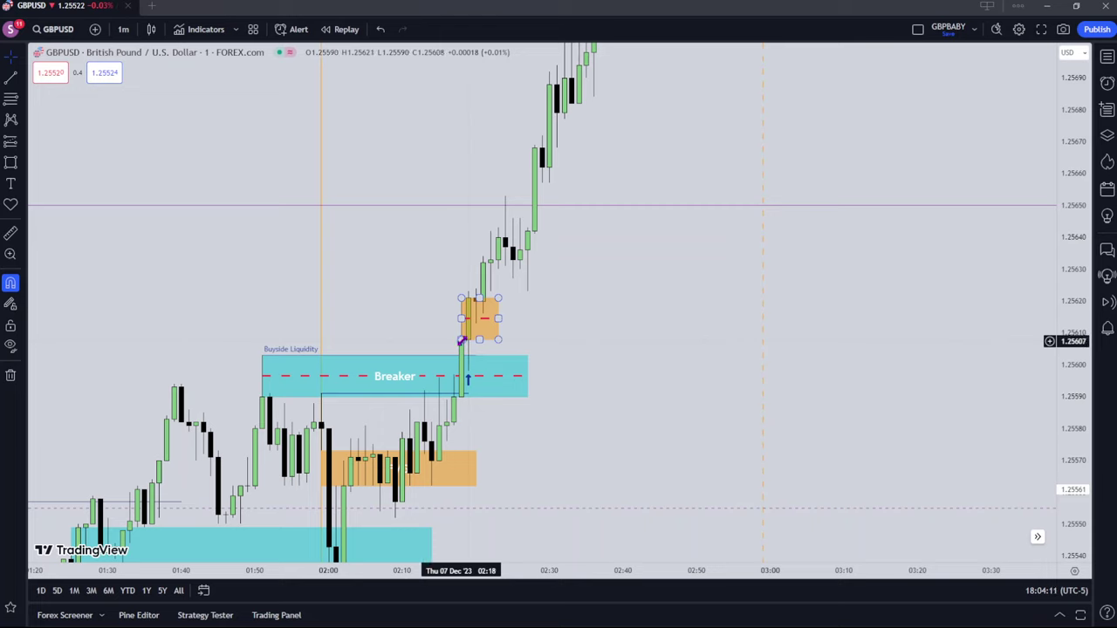
Copy the up arrow to 1.25610 on the 02:20 candle and draw a horizontal line at 1.25624 from 02:20 to 02:29
left_click(468, 347)
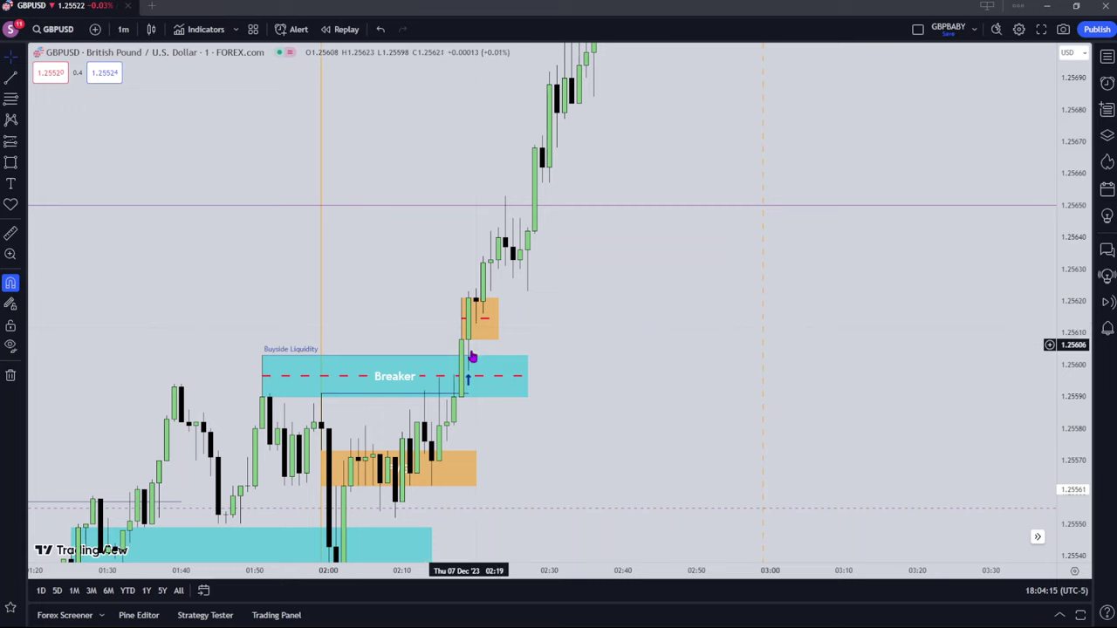
left_click_drag(468, 382, 478, 336)
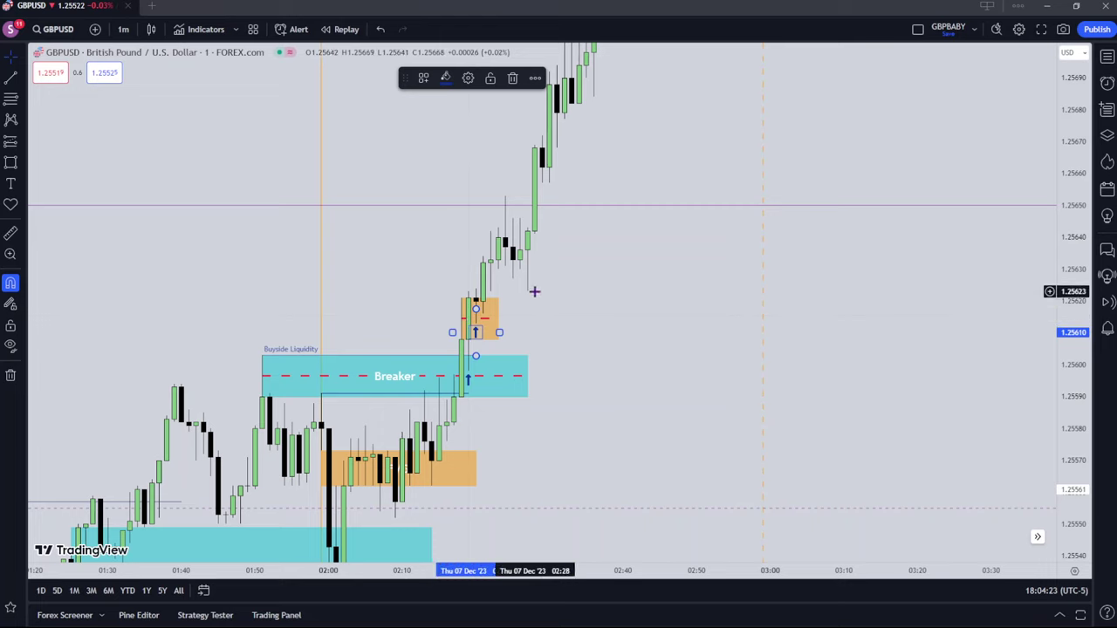
left_click(11, 79)
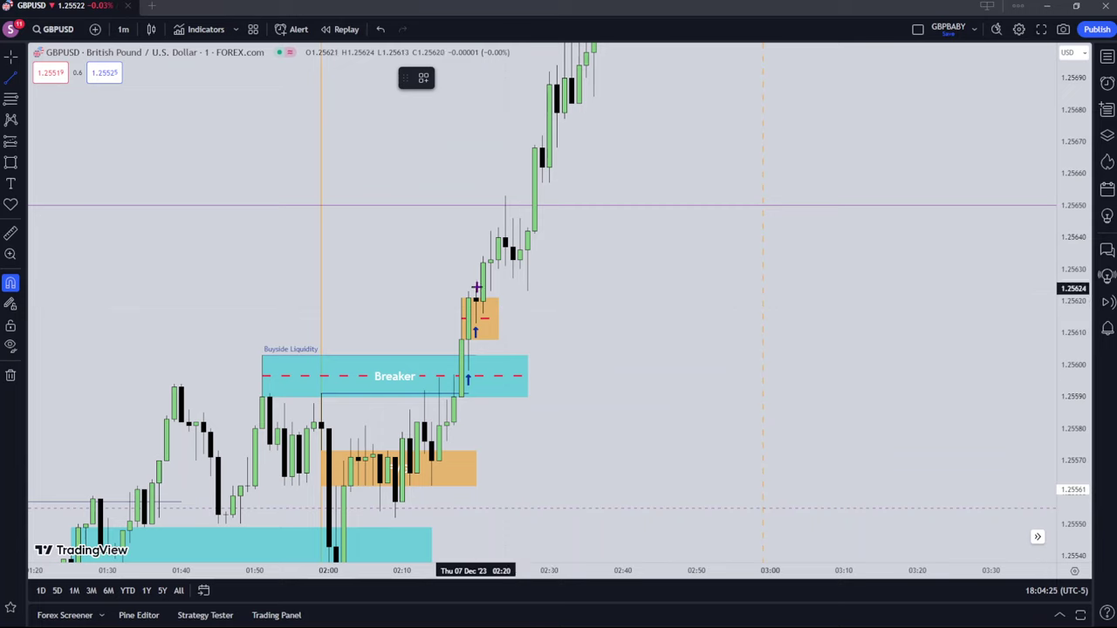
left_click(542, 290)
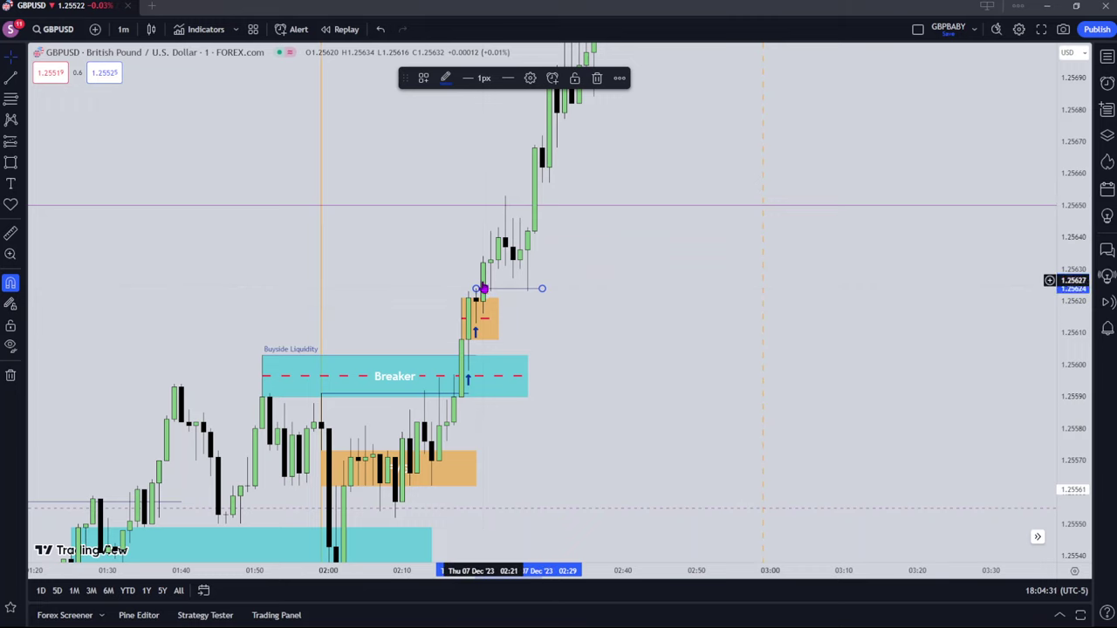
Add another horizontal line at 1.25653, from the 02:24 candle's high to about 02:34
scroll(930, 110, "down", 2)
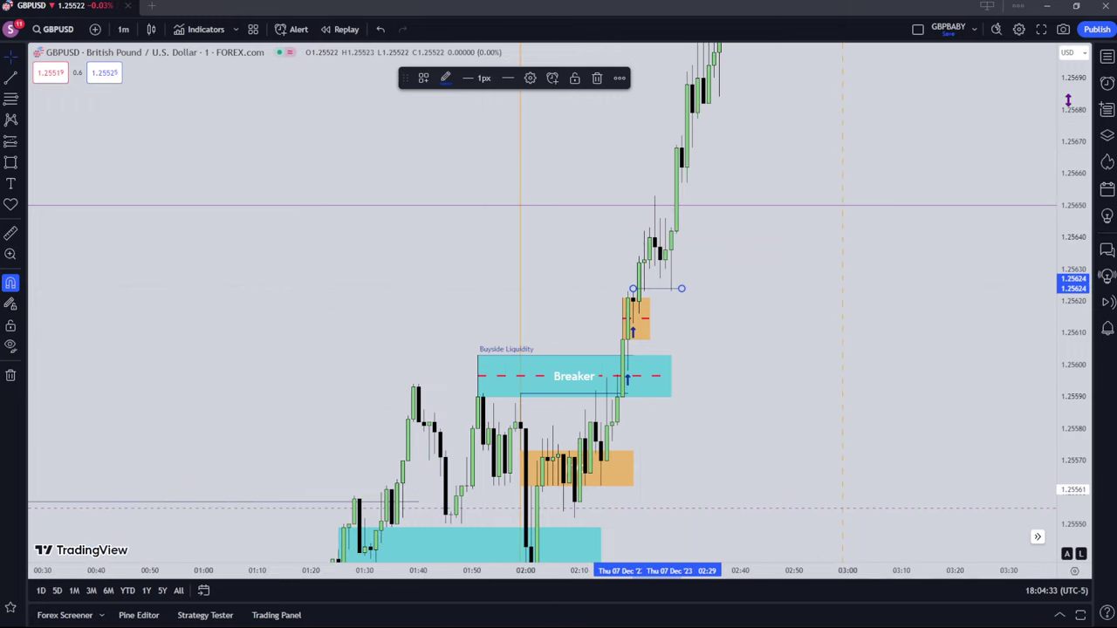
left_click_drag(1068, 100, 1071, 276)
scroll(752, 264, "up", 3)
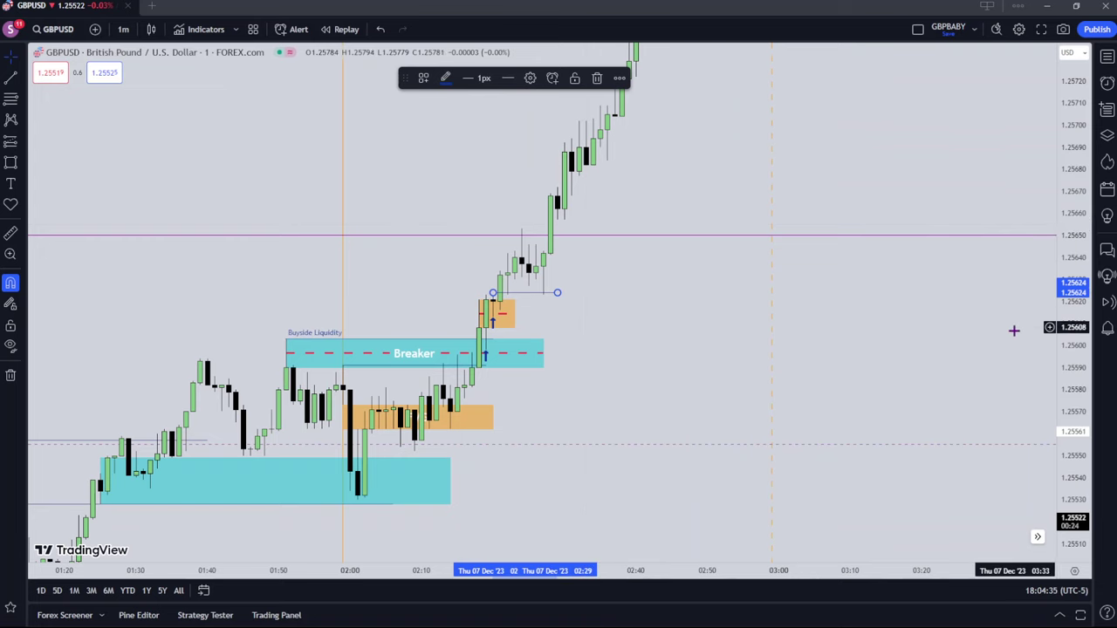
left_click_drag(1074, 316, 1073, 87)
left_click(653, 311)
left_click(531, 285)
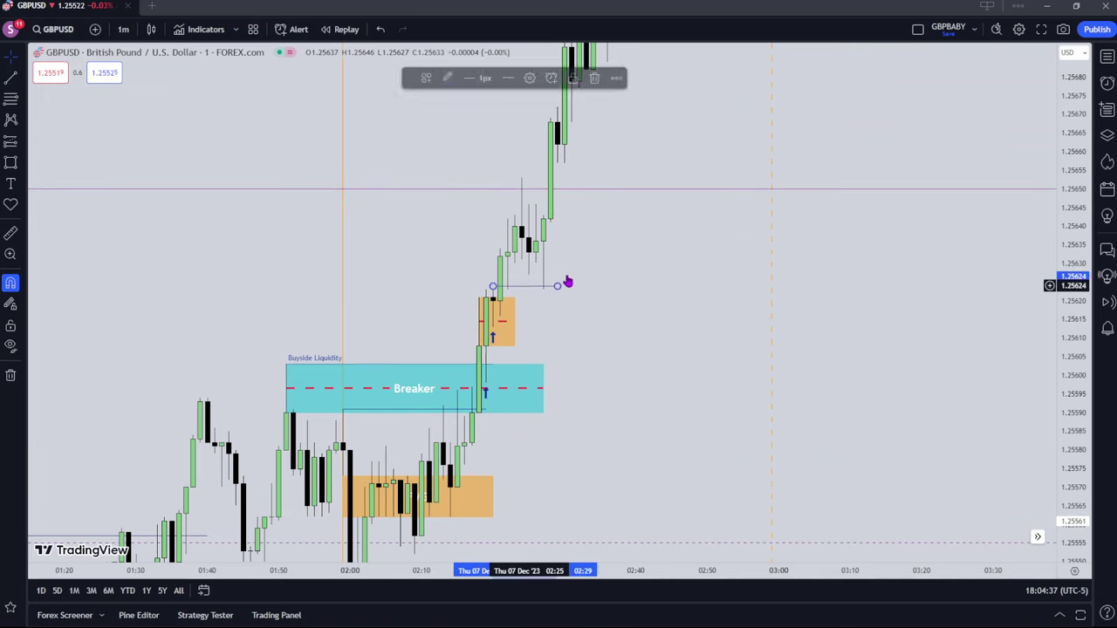
left_click_drag(530, 286, 522, 180)
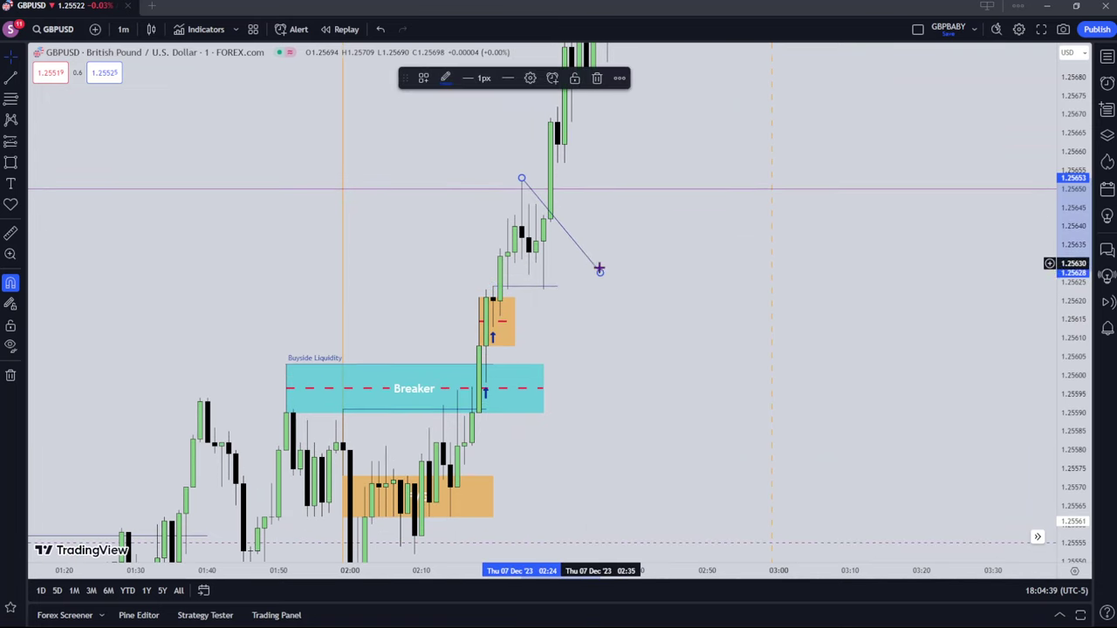
left_click_drag(600, 270, 592, 179)
left_click(584, 184)
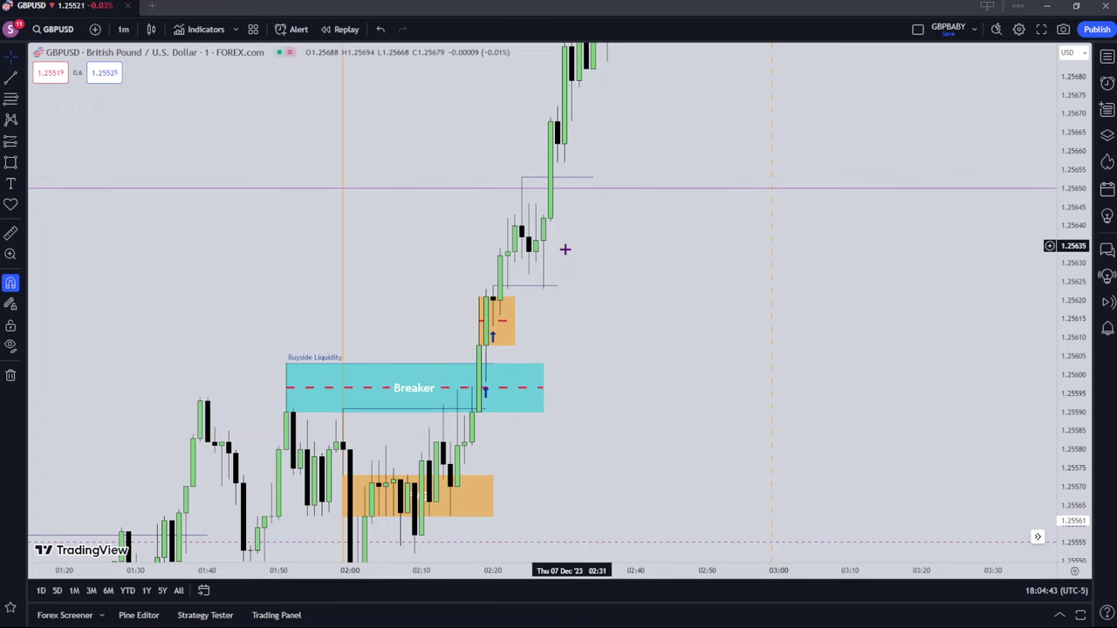
Draw a horizontal line at 1.25668 from the 02:31 candle's low to about 02:35
left_click_drag(577, 304, 575, 320)
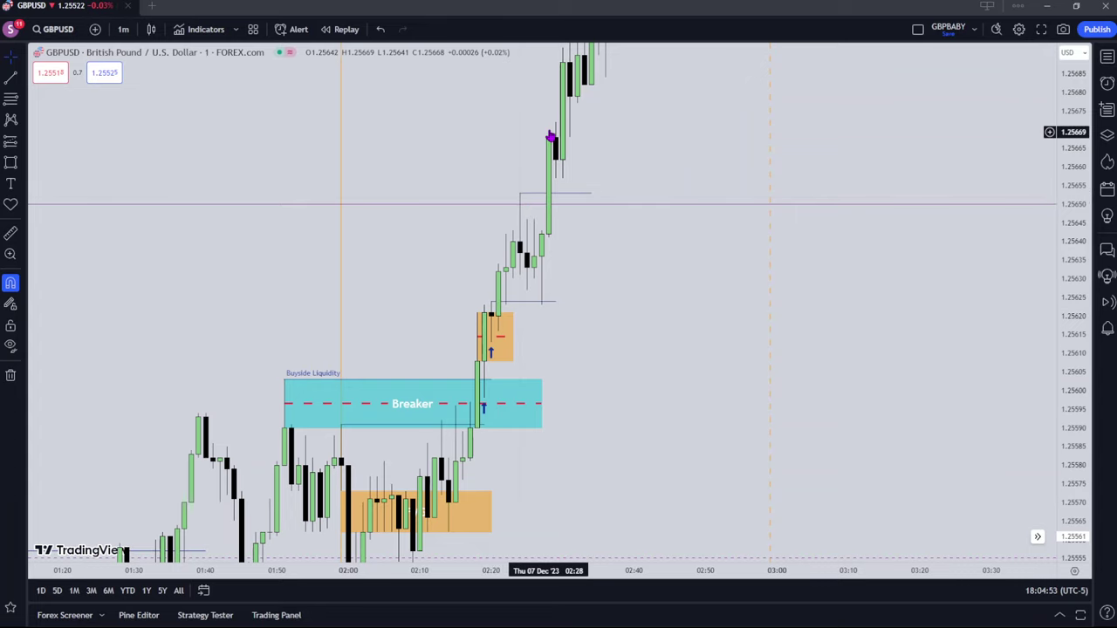
left_click_drag(603, 116, 558, 177)
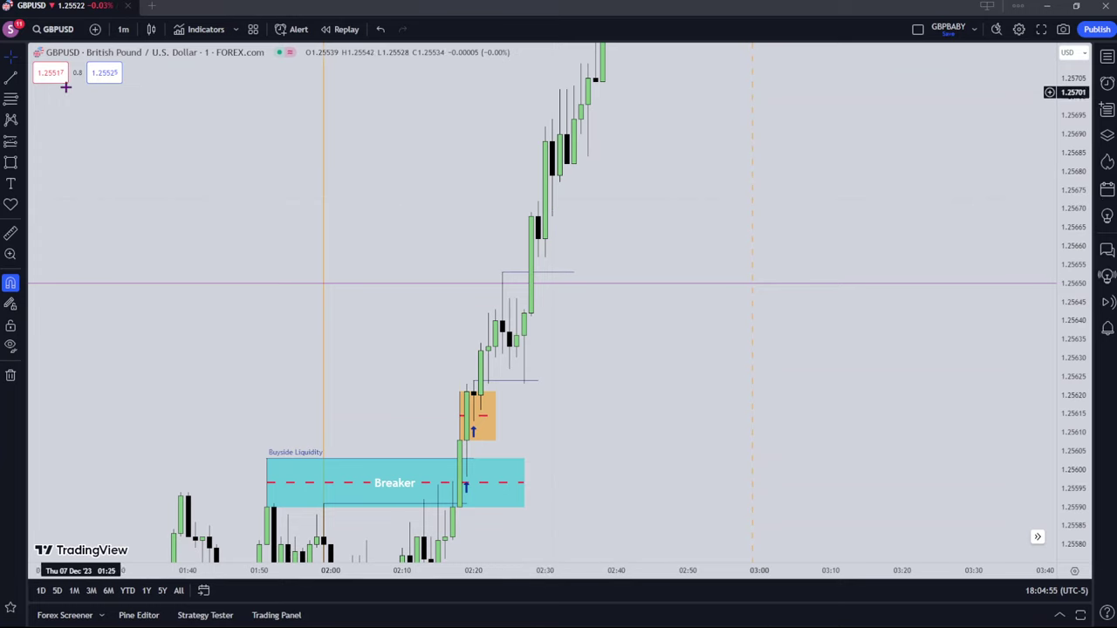
left_click(11, 76)
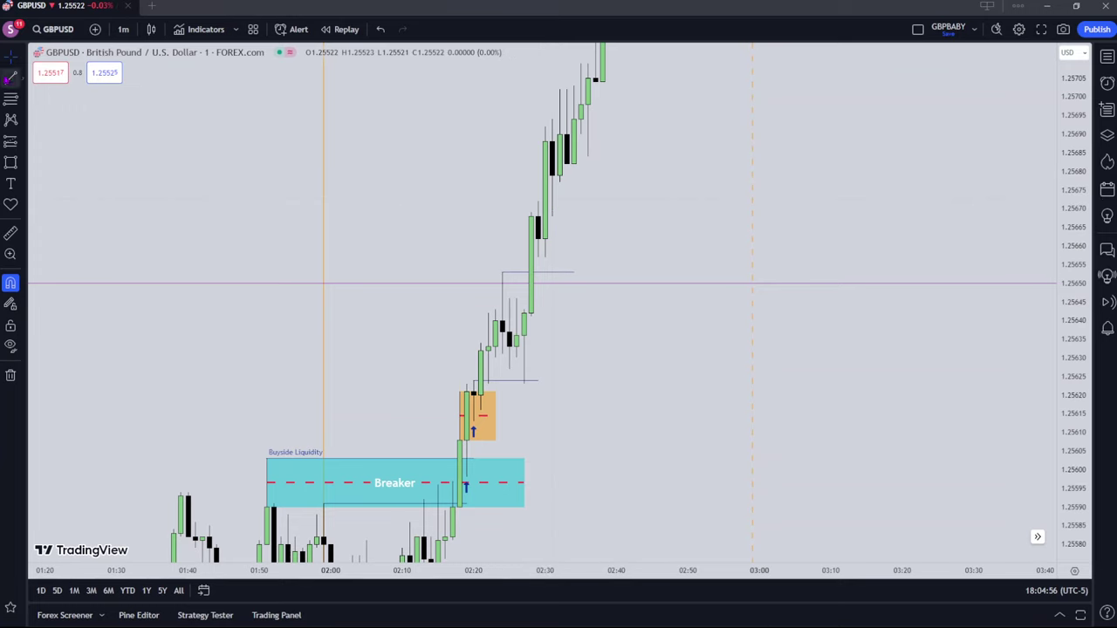
left_click(575, 207)
left_click_drag(552, 203, 579, 218)
left_click(556, 210)
Draw horizontal lines at 1.25688 from 02:31 to 02:41 and at 1.25690 from about 02:35 to 02:40
left_click_drag(588, 148, 578, 290)
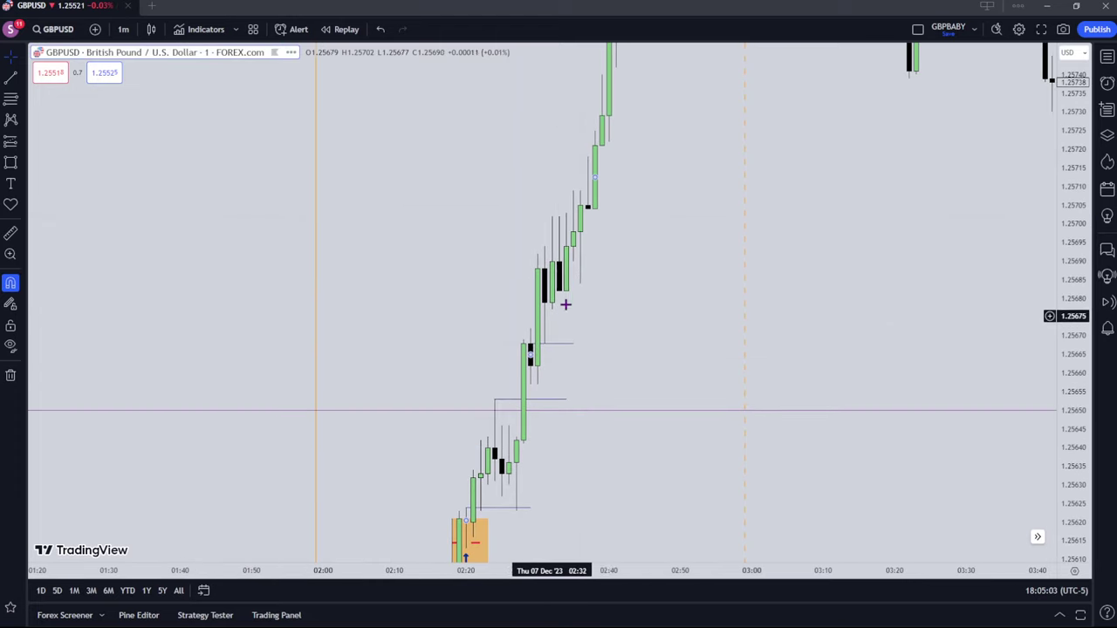
left_click(10, 78)
left_click(616, 267, "ctrl")
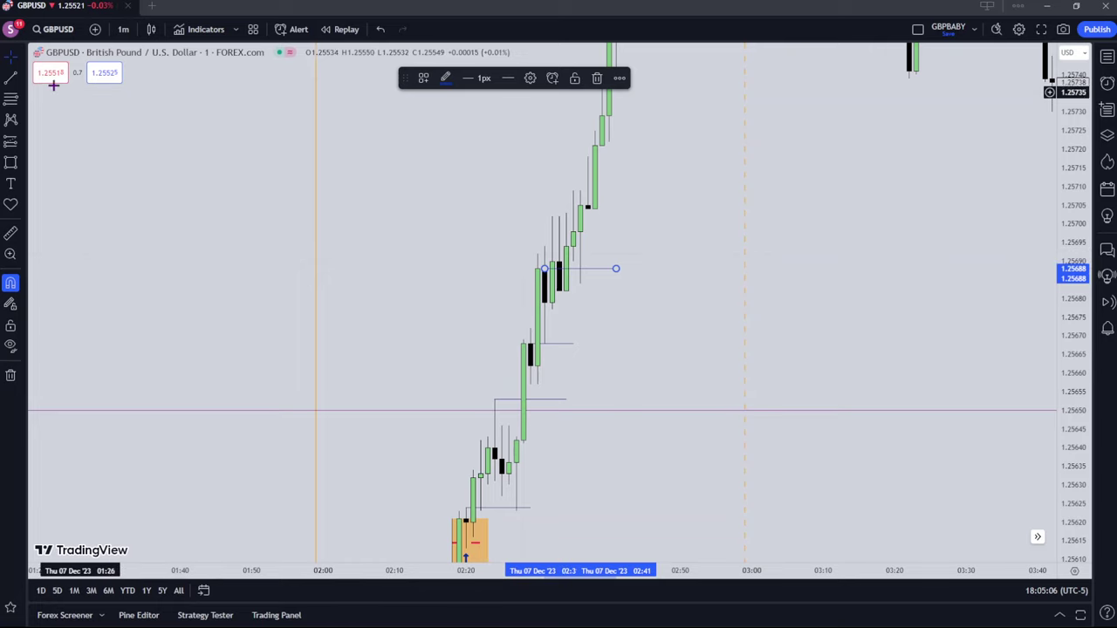
left_click(11, 78)
left_click(609, 261, "ctrl")
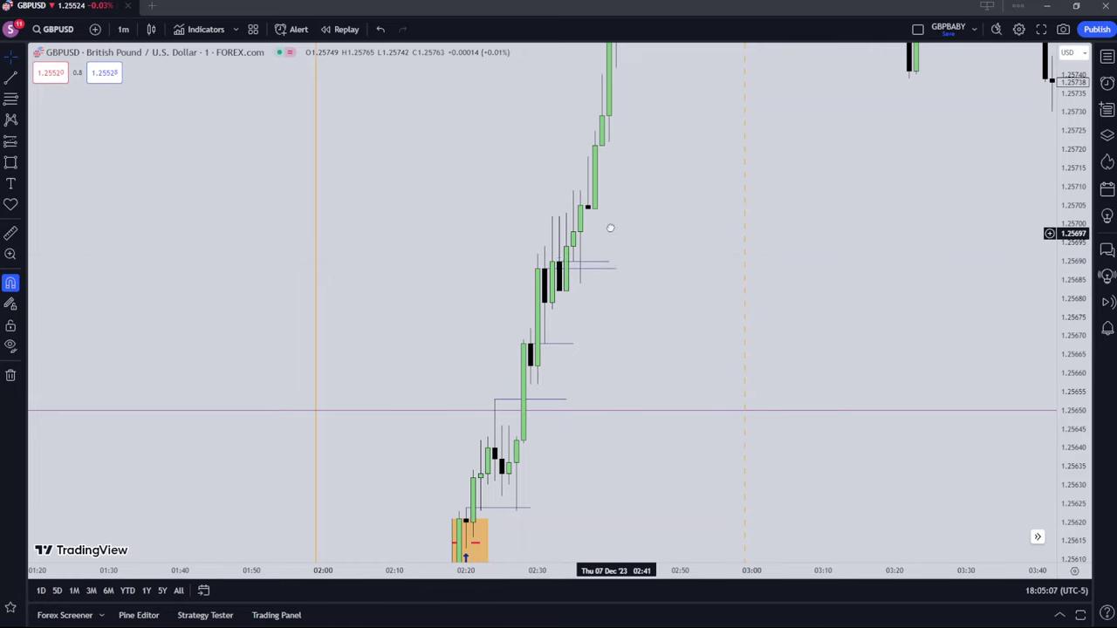
Draw an orange rectangle with a dashed red middle line between 1.25657 and 1.25643 from about 02:27 to 02:34
left_click_drag(608, 229, 603, 219)
left_click_drag(589, 362, 575, 319)
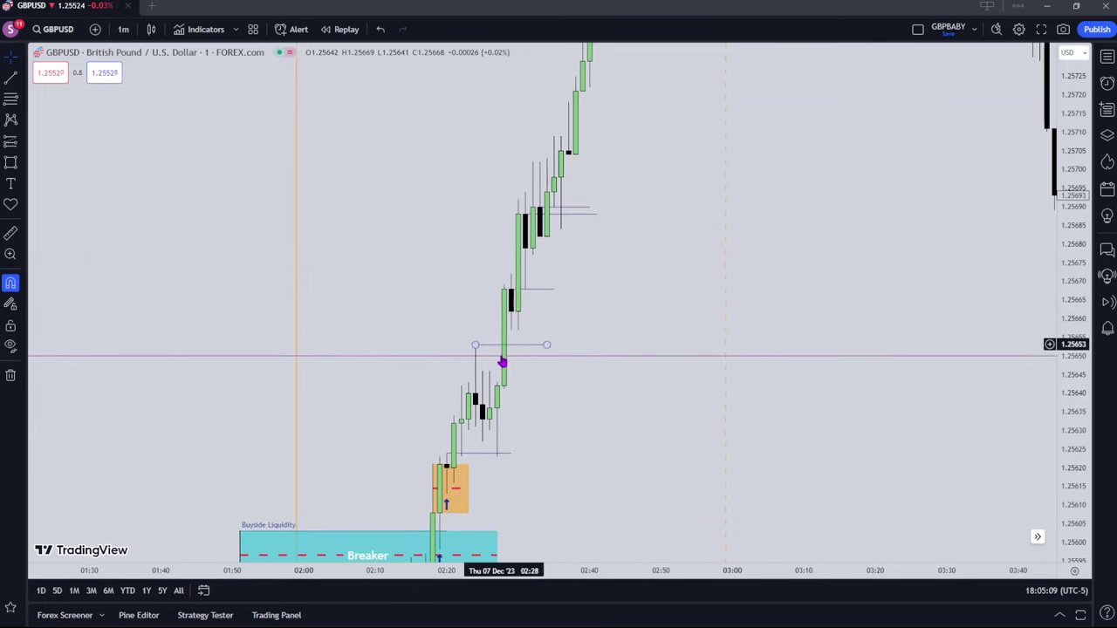
left_click(11, 162)
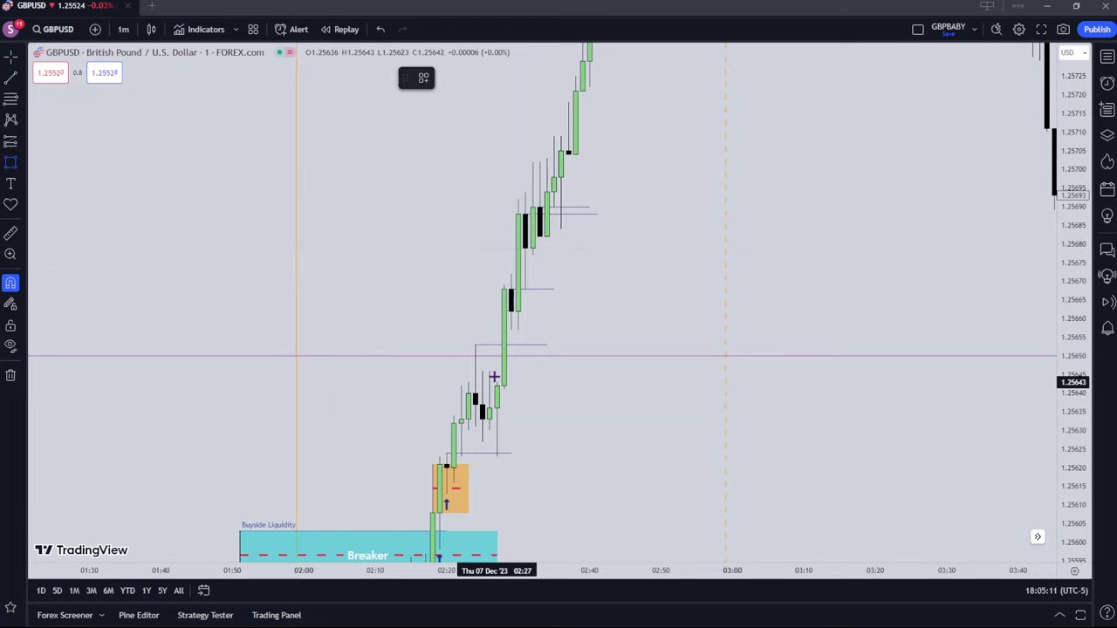
left_click(509, 332)
left_click_drag(513, 355, 547, 355)
left_click(528, 322)
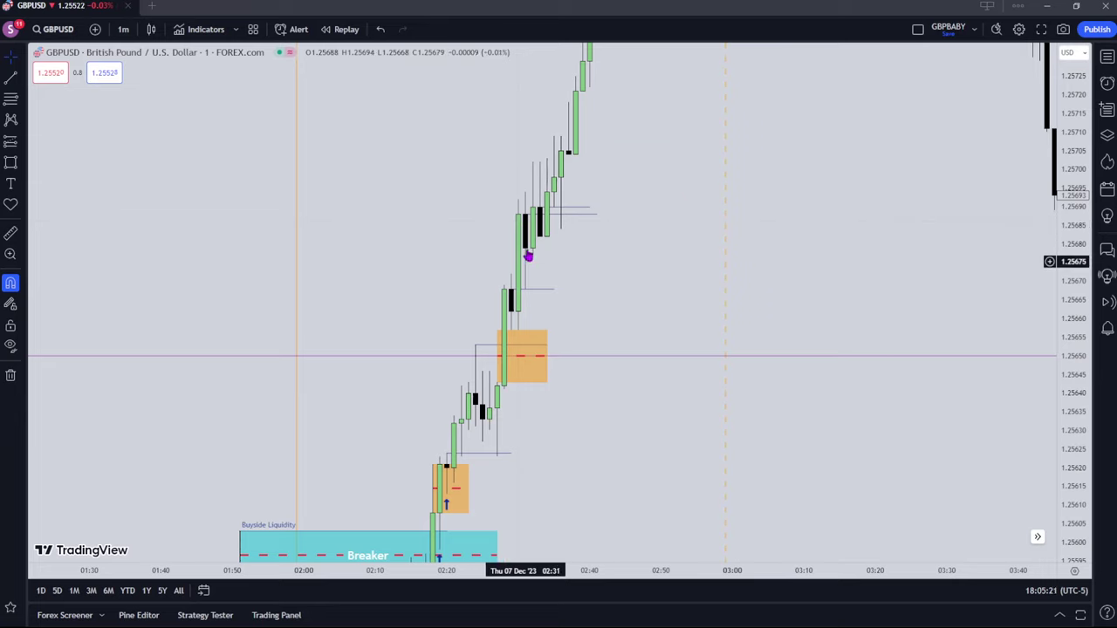
left_click(521, 335)
Mark the small gap between 1.25721 and 1.25718 with an orange rectangle from about 02:37 to 02:42
left_click_drag(595, 334, 616, 370)
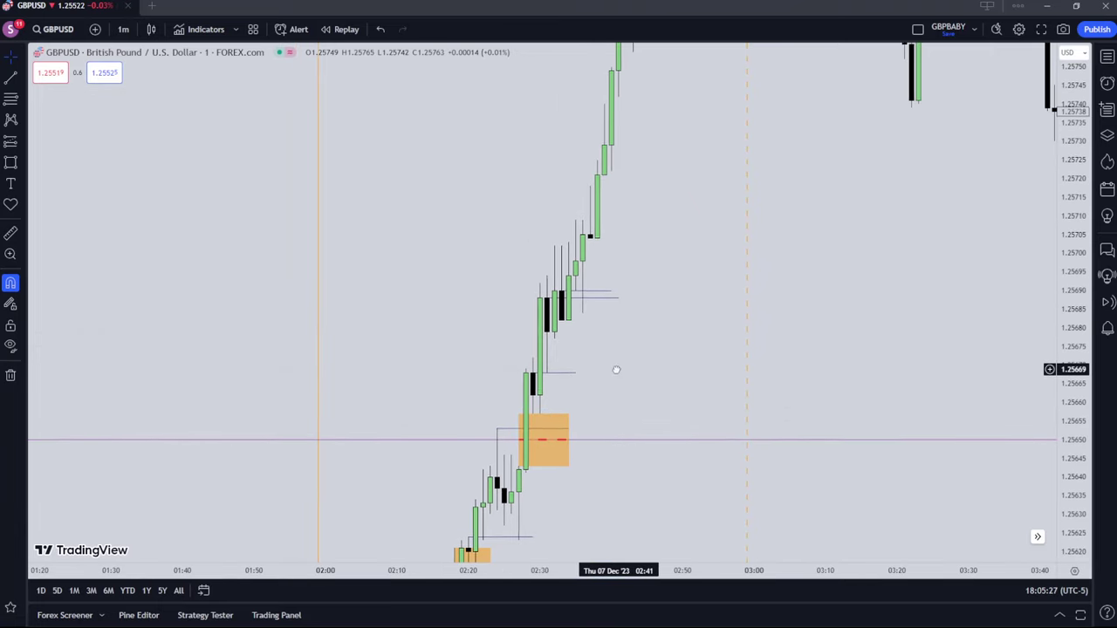
left_click_drag(623, 312, 628, 416)
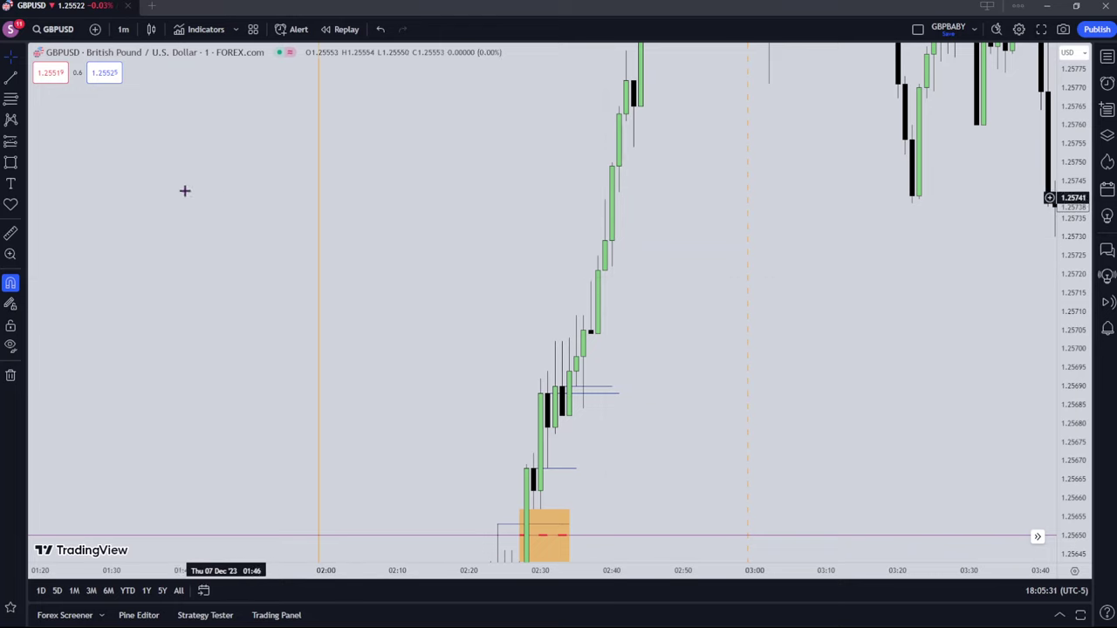
left_click(10, 162)
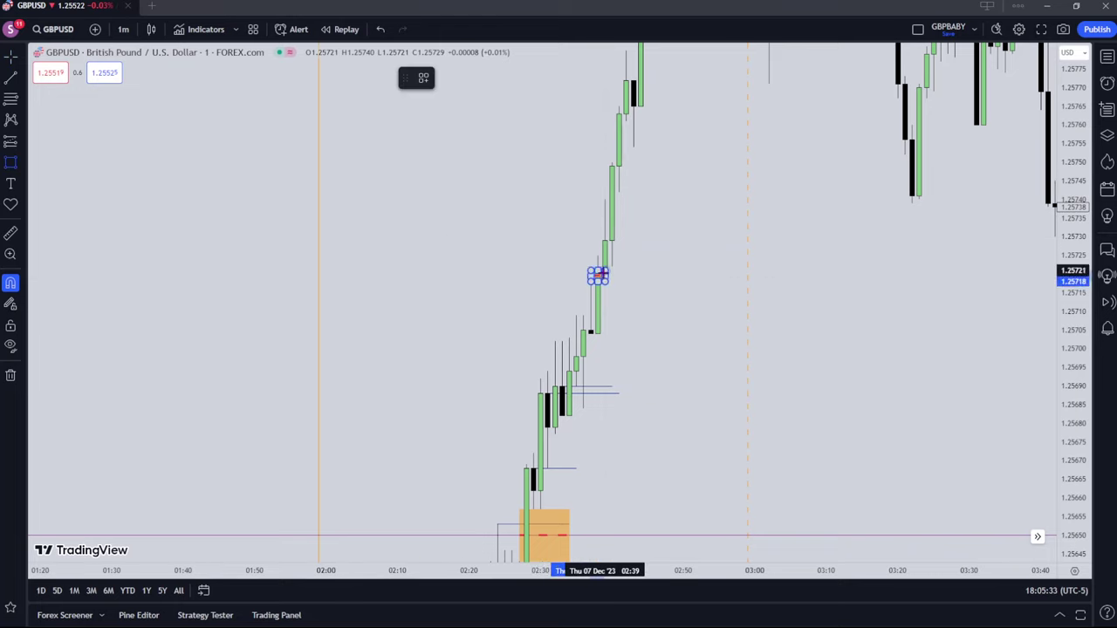
left_click(604, 273)
left_click_drag(605, 276, 626, 276)
left_click(616, 270)
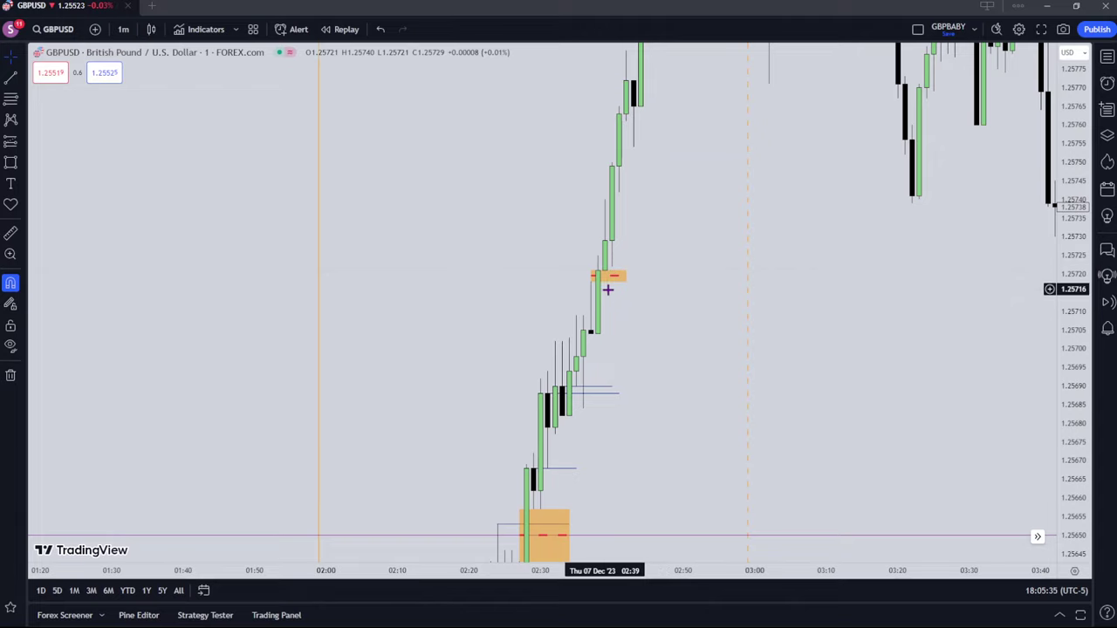
Draw another orange rectangle between about 1.25761 and 1.25750 from 02:40 to 02:45
left_click_drag(655, 210, 516, 328)
key("alt+shift+r")
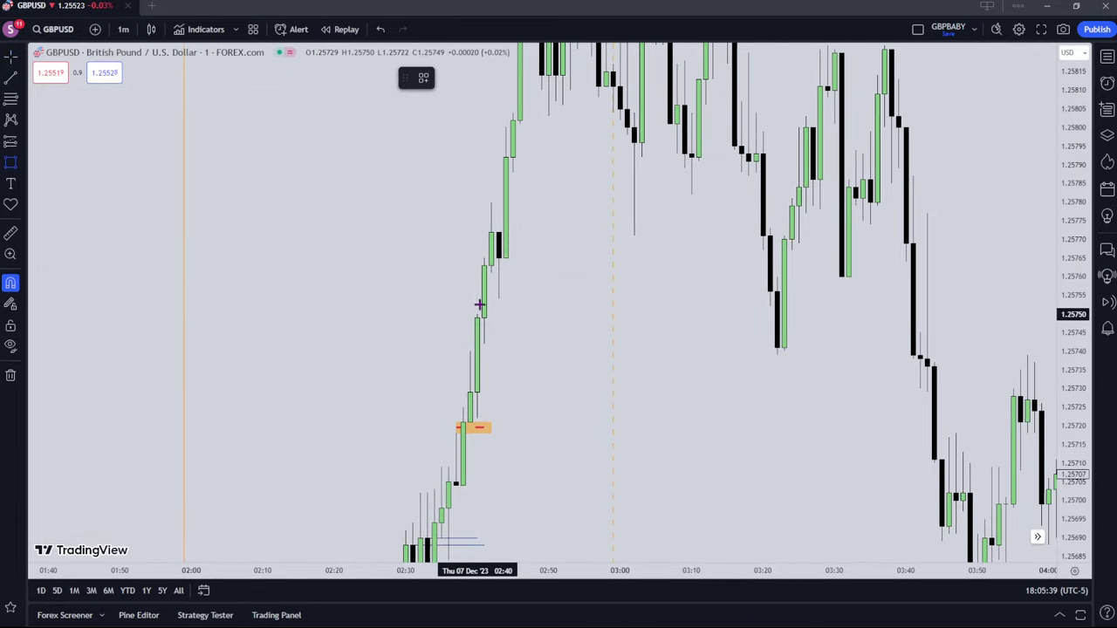
left_click(491, 290)
left_click_drag(491, 295, 514, 293)
Examine the swing highs and lows of the 6 December decline against the 7 December rally
left_click_drag(577, 265, 642, 283)
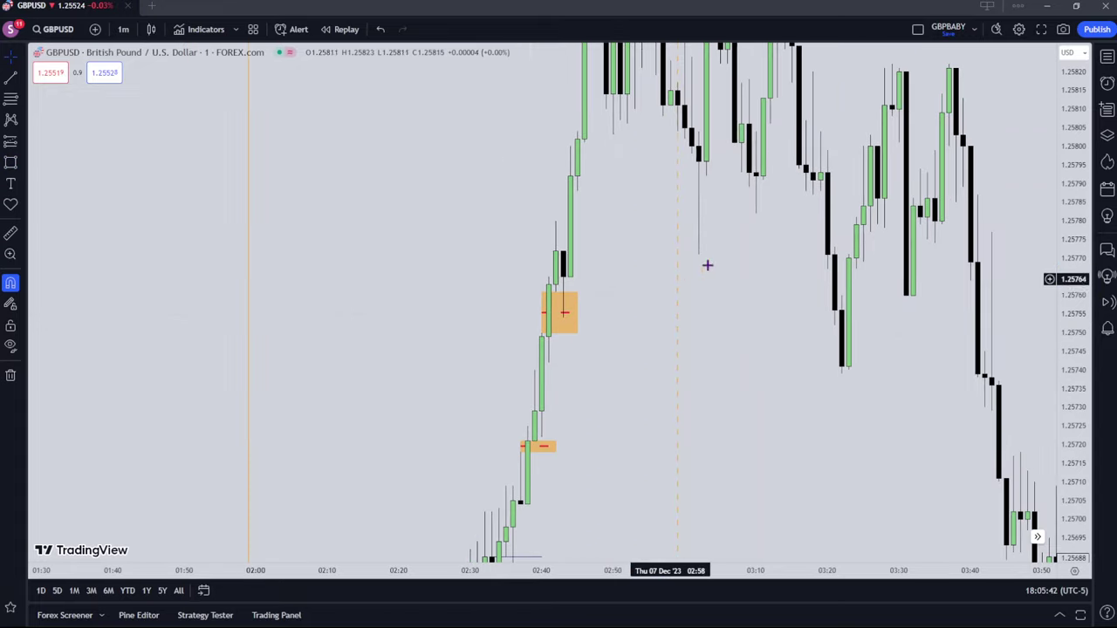
scroll(1049, 208, "down", 10)
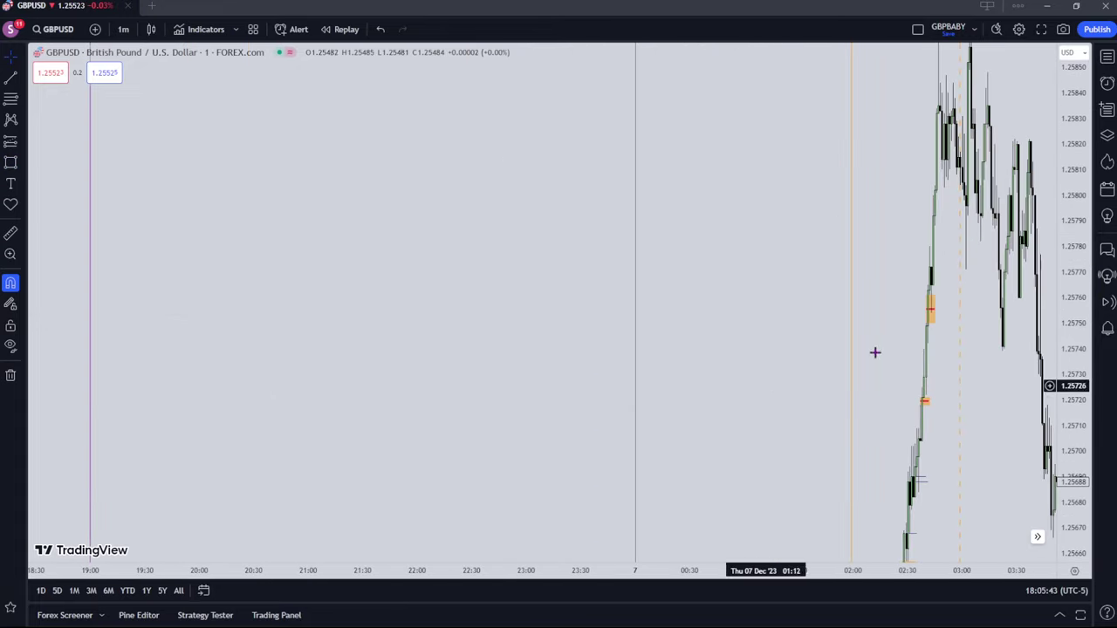
scroll(885, 381, "down", 10)
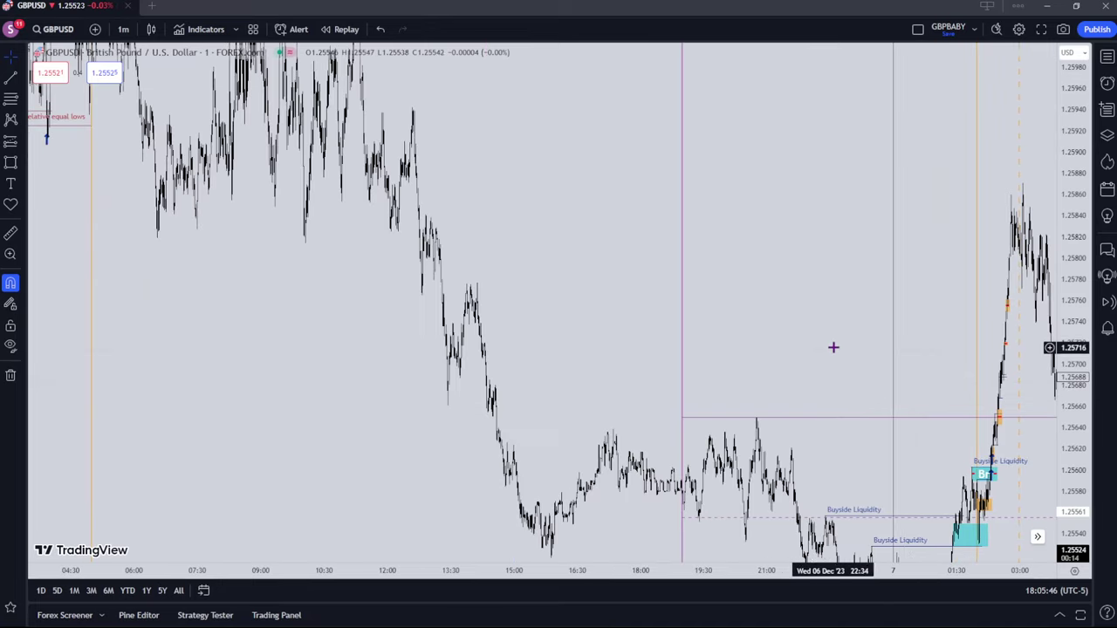
scroll(652, 309, "down", 3)
left_click_drag(1072, 154, 1057, 366)
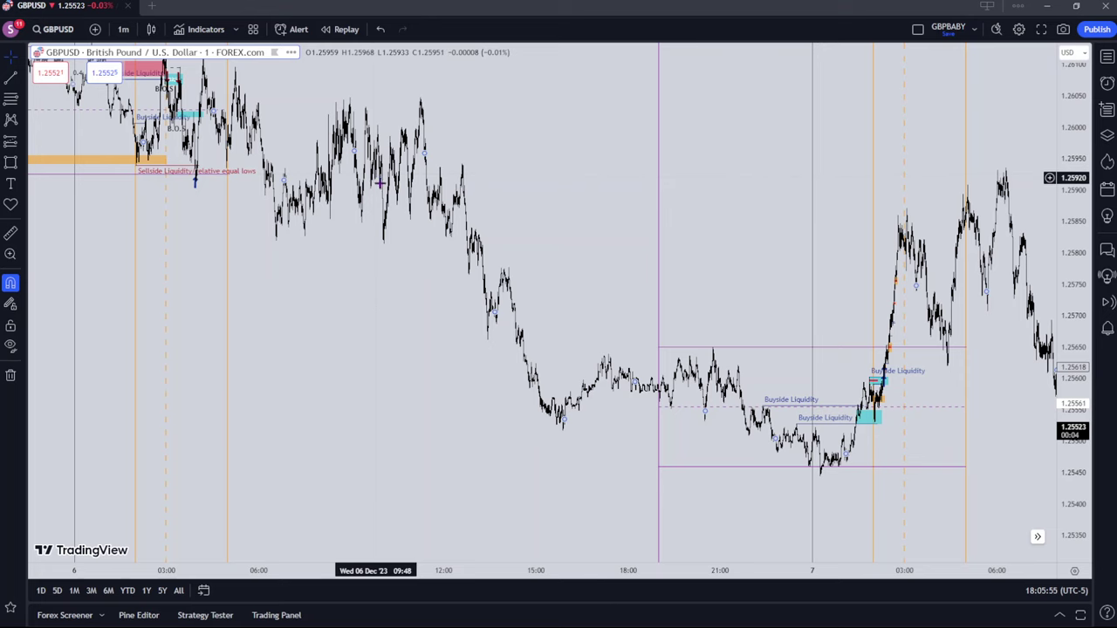
scroll(464, 206, "up", 5)
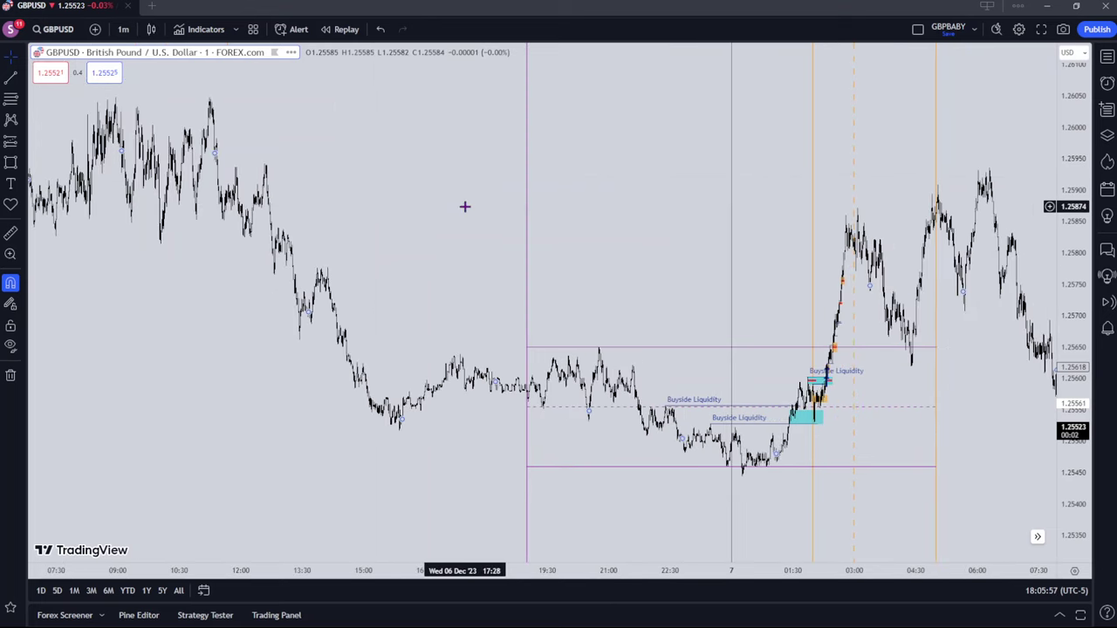
left_click_drag(228, 219, 567, 219)
scroll(482, 235, "up", 1)
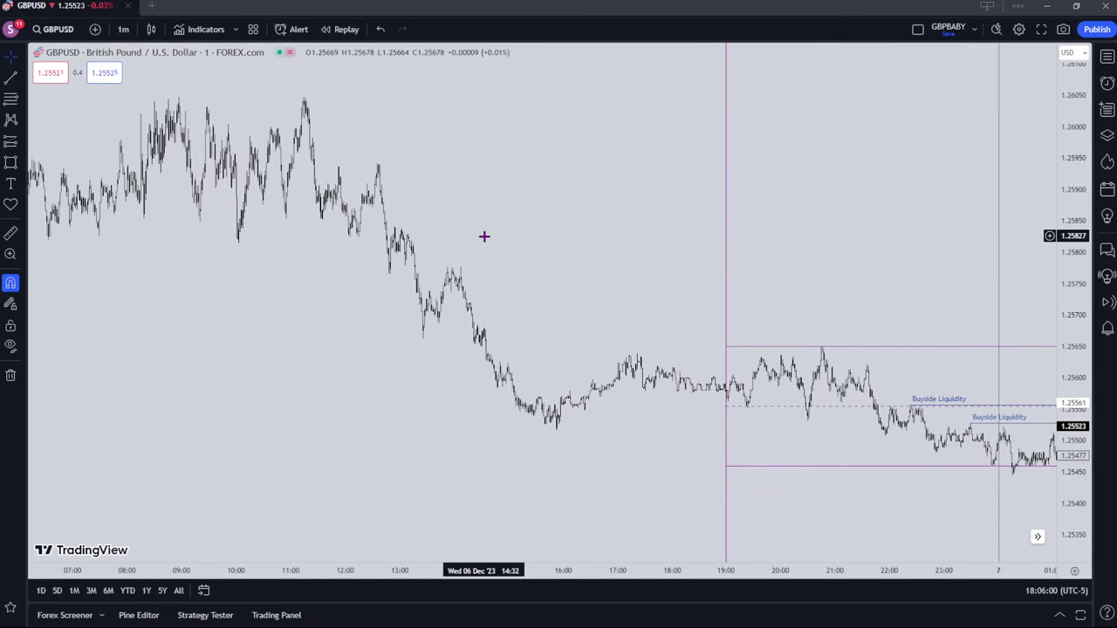
left_click_drag(482, 244, 553, 262)
scroll(575, 238, "down", 3)
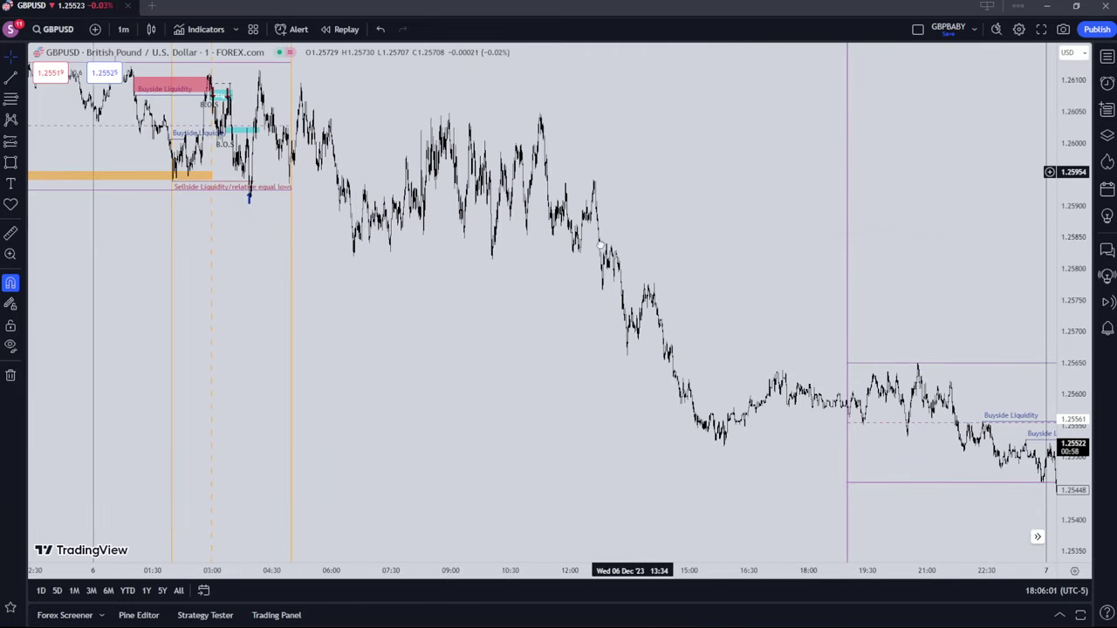
left_click_drag(631, 172, 572, 273)
Draw horizontal lines at 1.25814 from the 6 December 10:03 low and at 1.26048 from the 11:14 high, both ending past 03:00 on 7 December
left_click_drag(638, 247, 350, 233)
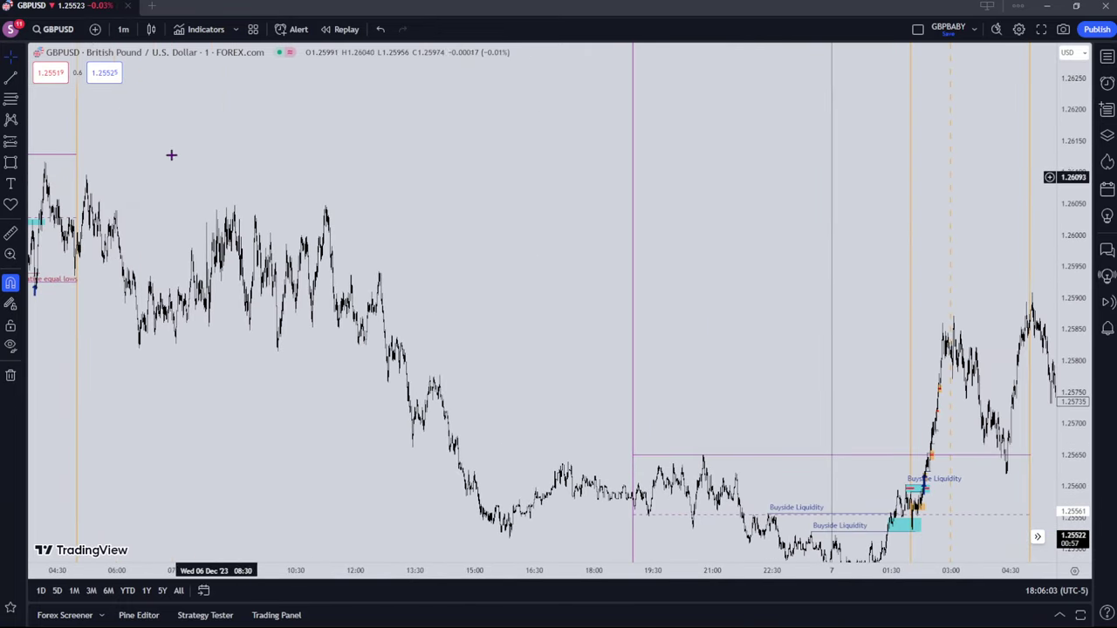
left_click(277, 351)
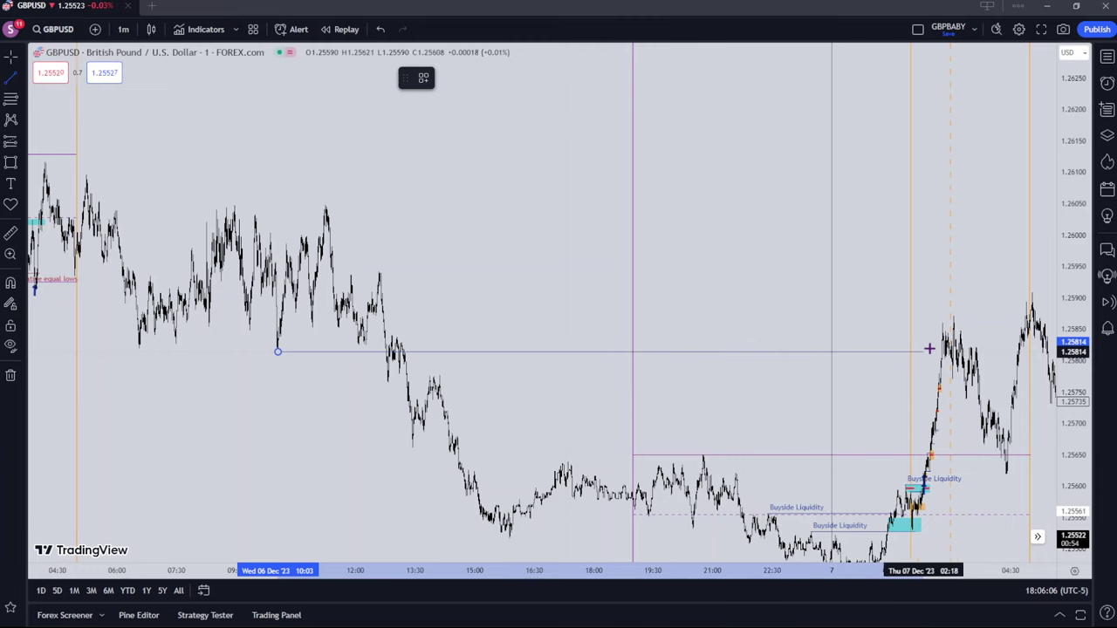
left_click(980, 336)
left_click(11, 78)
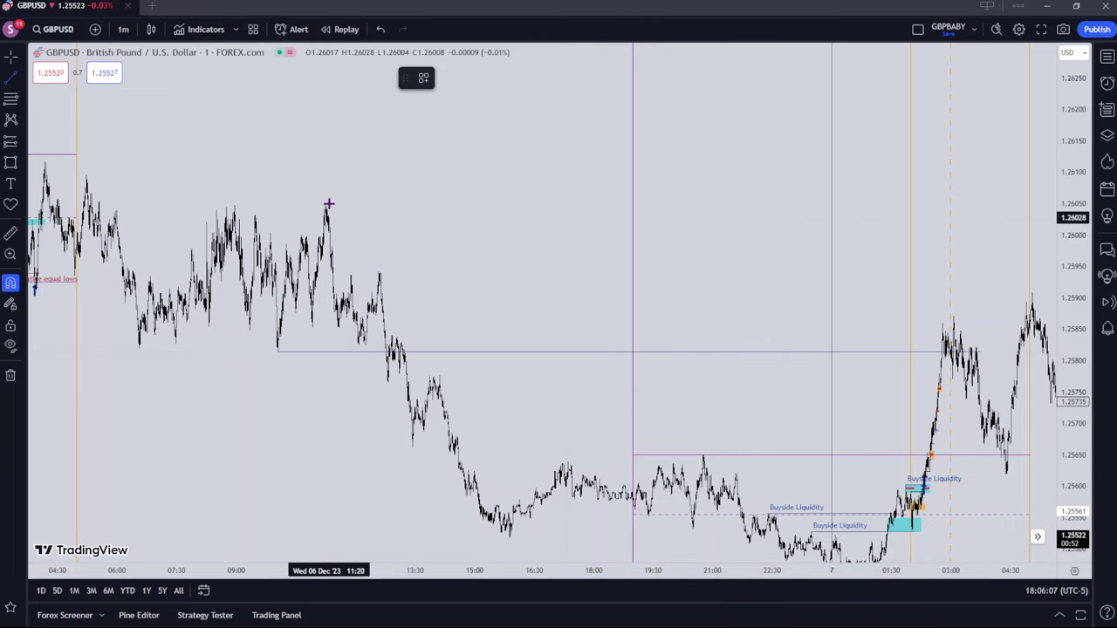
left_click(325, 202)
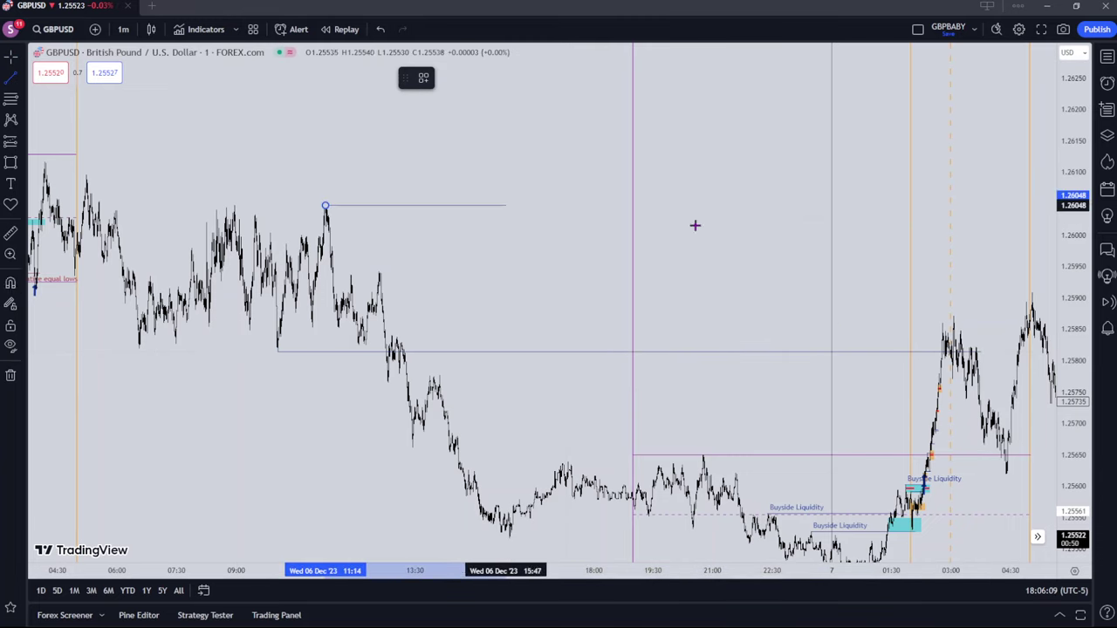
left_click(999, 249, "shift")
Extend the 1.25814 line to 04:53 and the 1.26048 line to the session end at 04:58 on 7 December
left_click_drag(980, 259, 712, 265)
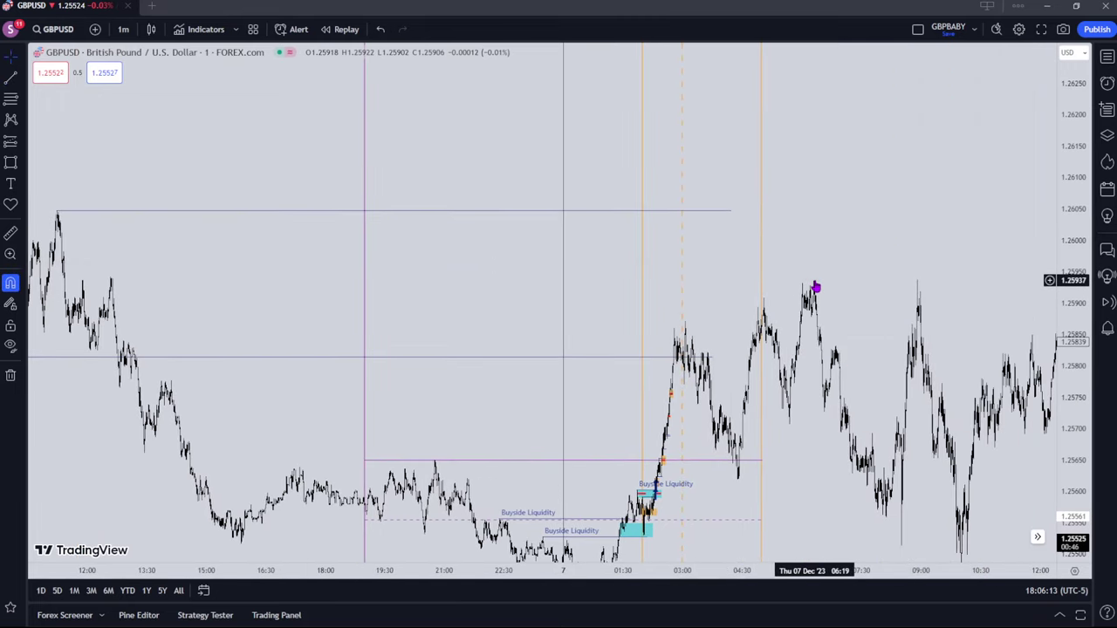
left_click_drag(815, 287, 424, 252)
left_click_drag(595, 228, 728, 221)
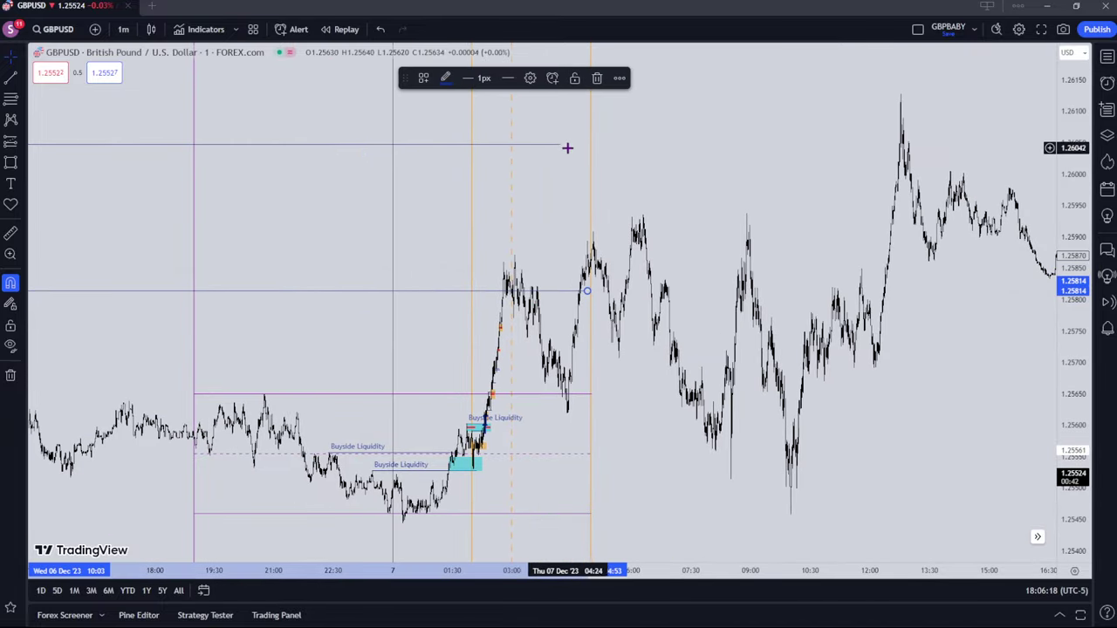
left_click_drag(561, 145, 591, 149)
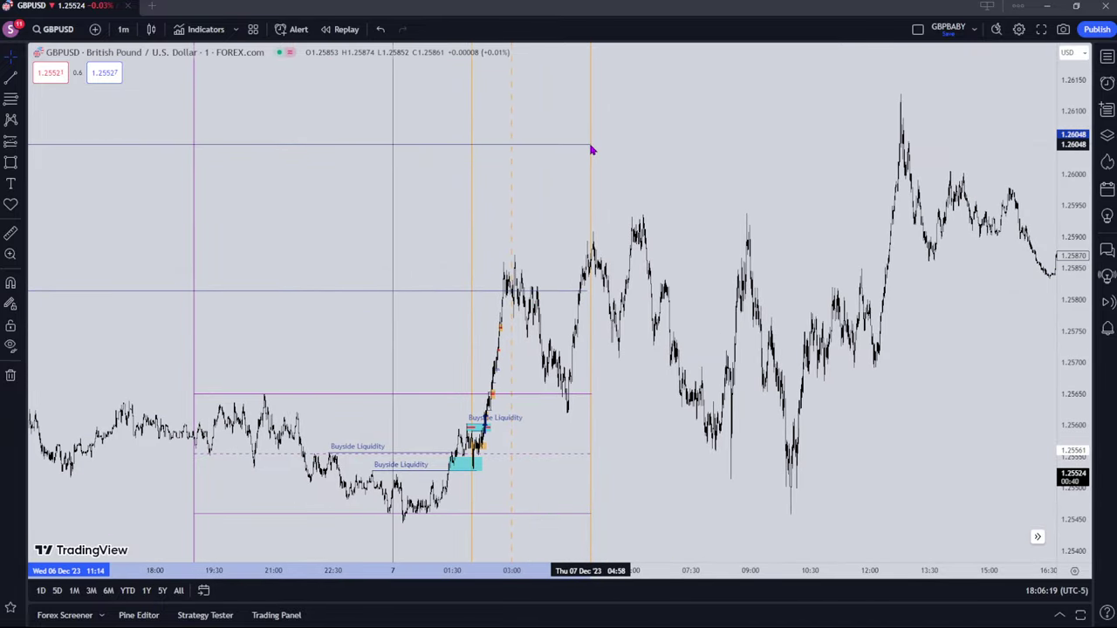
Examine how price moves around the 1.25814 line between 02:00 and 05:00 on 7 December
left_click_drag(740, 158, 1012, 169)
scroll(631, 274, "up", 9)
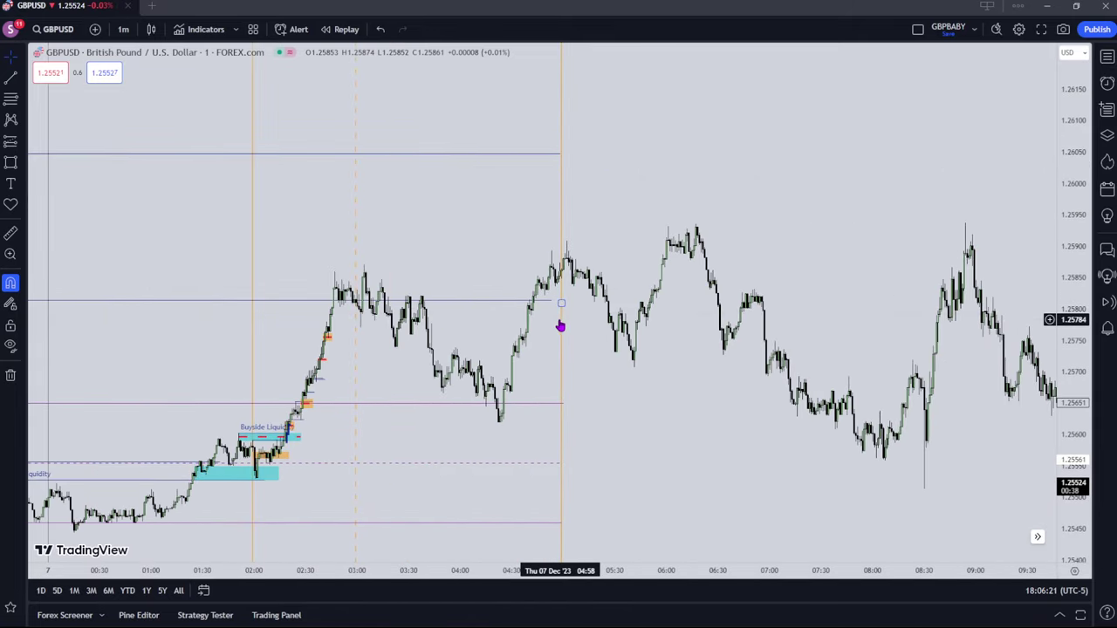
scroll(498, 341, "up", 1)
left_click_drag(441, 339, 775, 325)
scroll(684, 331, "up", 4)
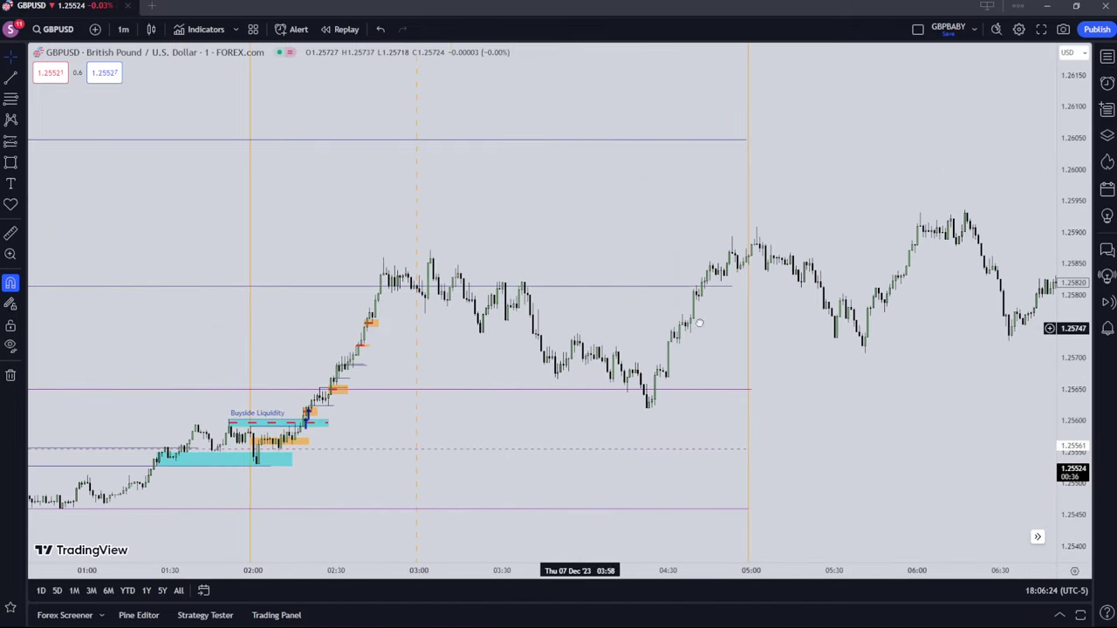
left_click_drag(597, 327, 858, 311)
left_click_drag(1061, 379, 1038, 132)
left_click_drag(1061, 297, 1048, 176)
mouse_move(757, 374)
left_mouse_down()
mouse_move(768, 187)
mouse_move(748, 239)
mouse_move(751, 362)
left_mouse_up()
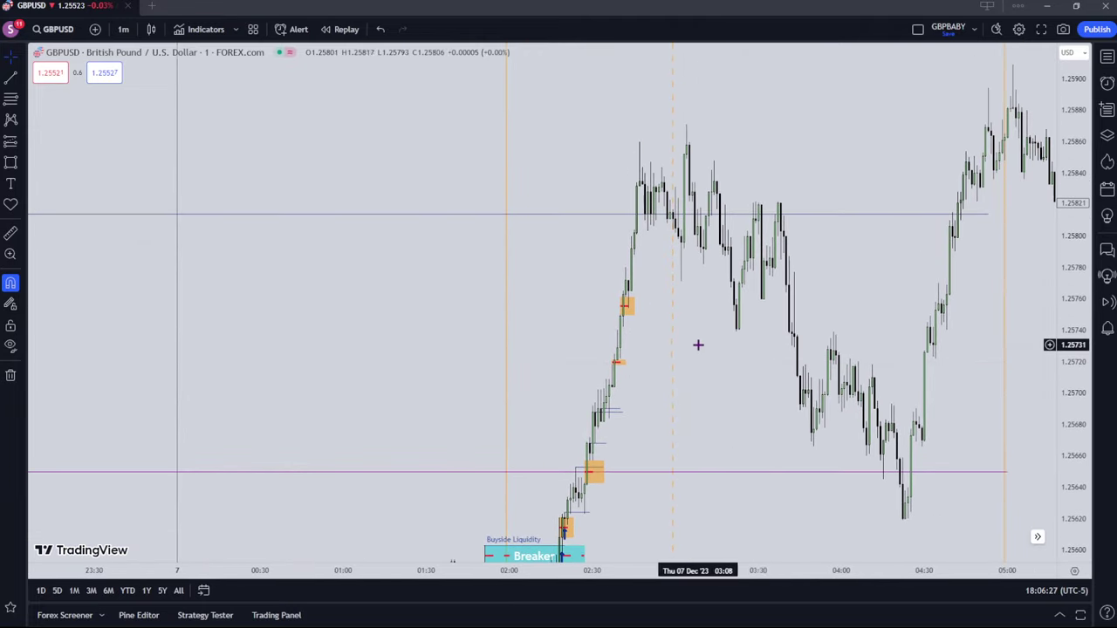
scroll(646, 345, "up", 4)
scroll(633, 346, "up", 1)
left_click_drag(533, 356, 687, 338)
scroll(667, 336, "up", 2)
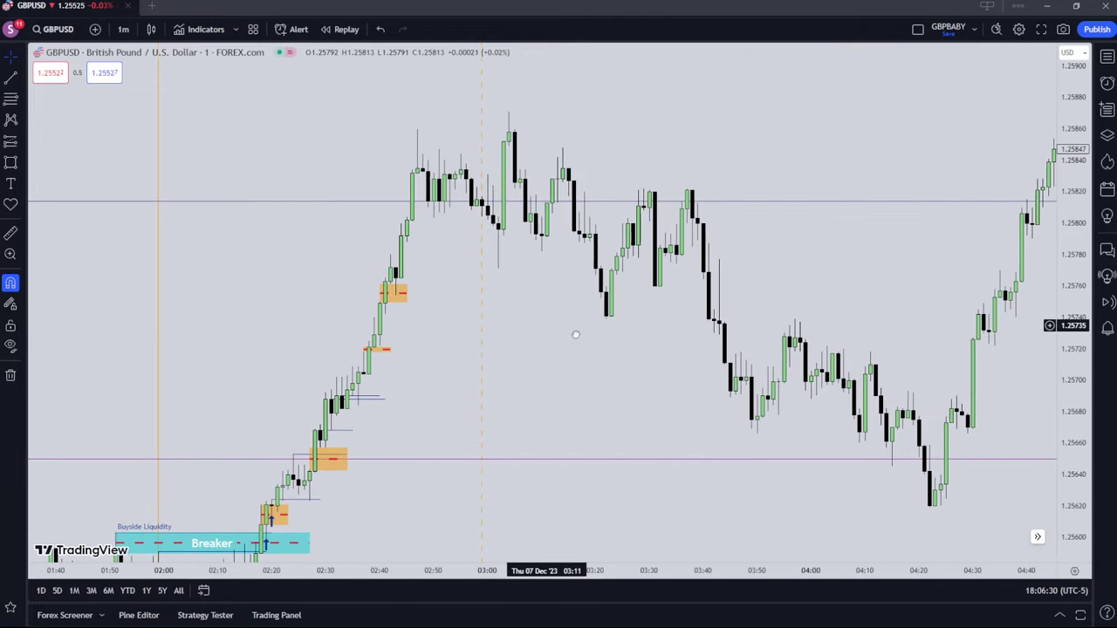
Draw a horizontal line at 1.25860 from the 7 December 02:47 high to 03:07 and apply the Buyside template
left_click_drag(575, 331, 671, 365)
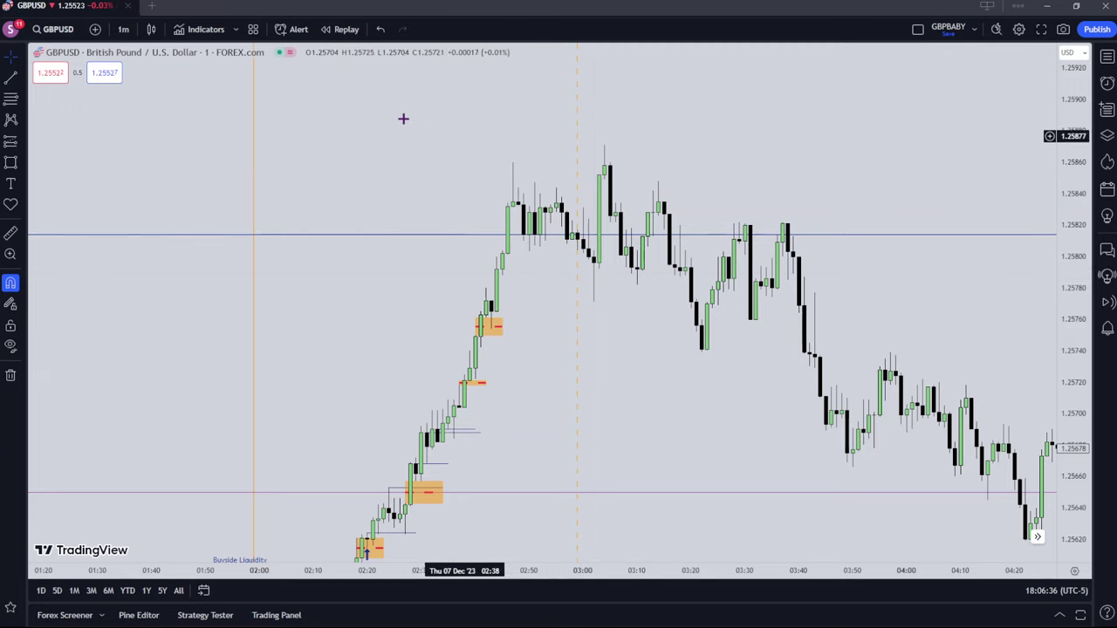
left_click(513, 164)
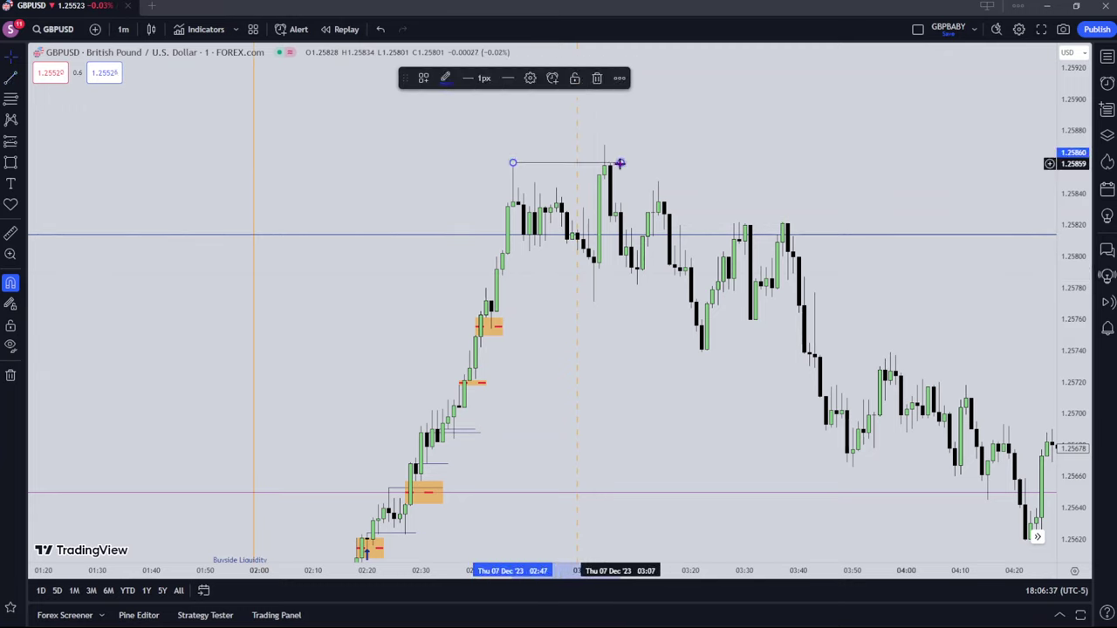
left_click(528, 78)
left_click(493, 580)
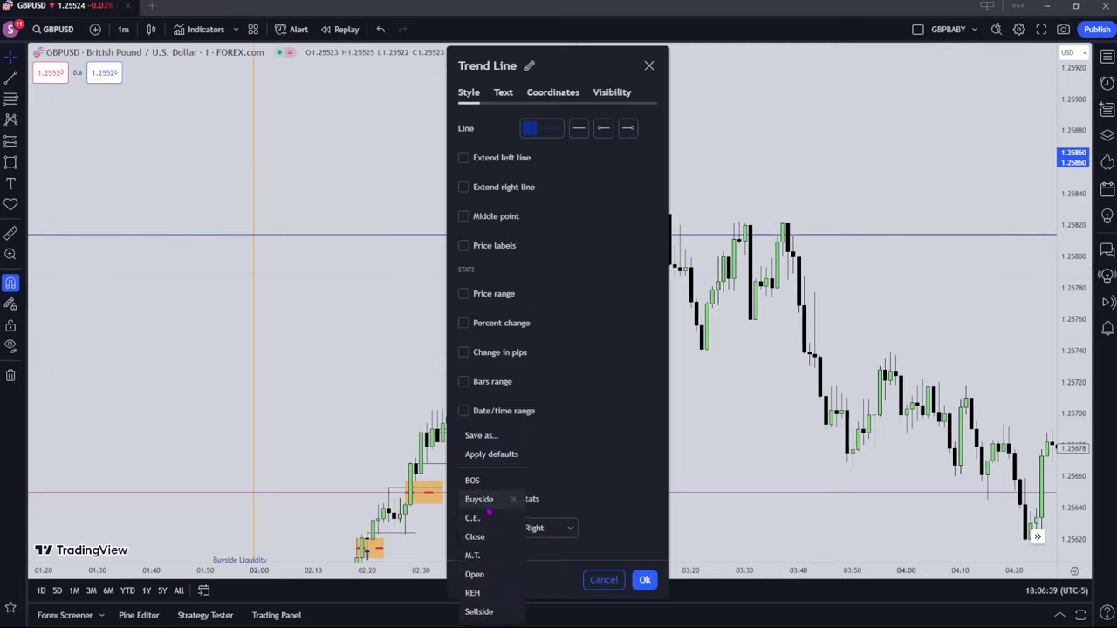
left_click(487, 499)
left_click(644, 579)
Draw a horizontal line at 1.25771 from the low just after 03:00 to 03:21 on 7 December and apply the BOS template
scroll(1034, 376, "down", 2)
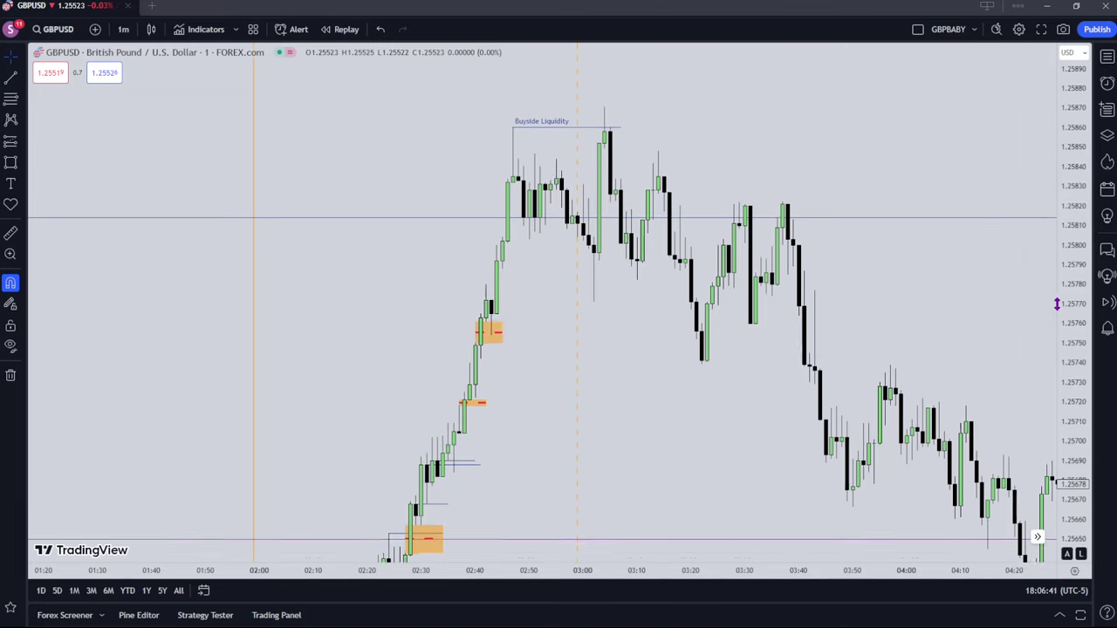
left_click_drag(840, 361, 654, 356)
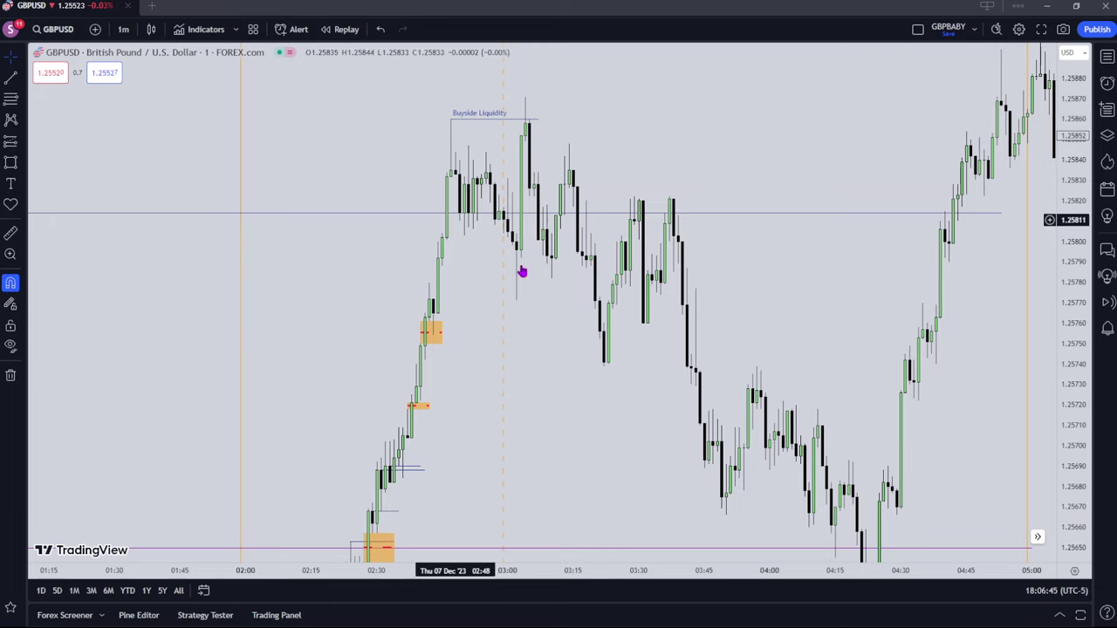
key("alt+t")
left_click(598, 304)
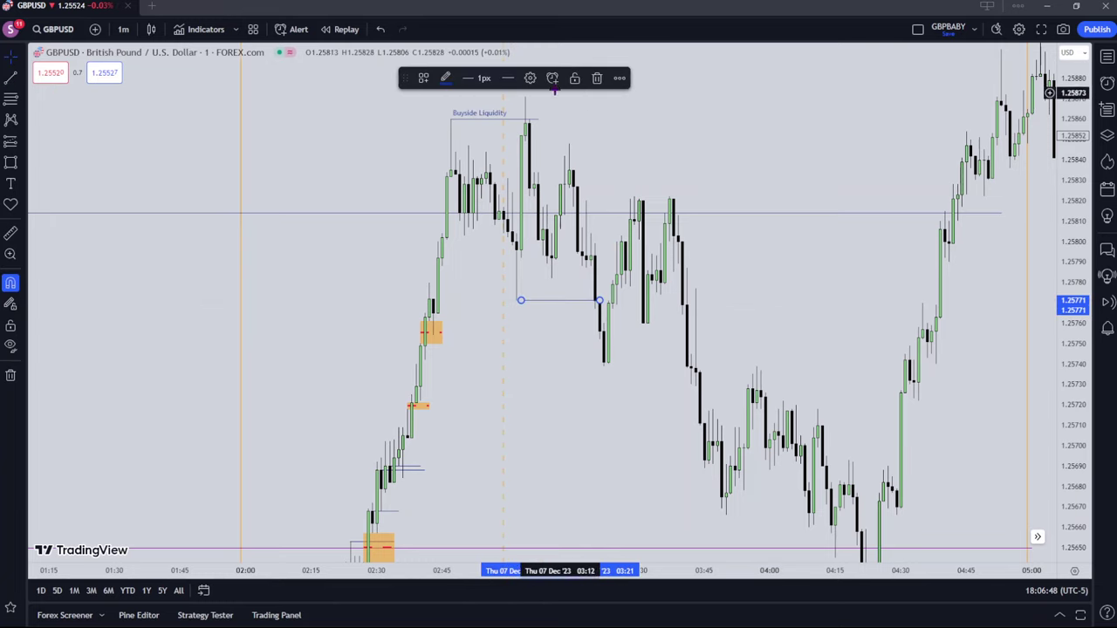
left_click(529, 77)
left_click(486, 581)
left_click(482, 492)
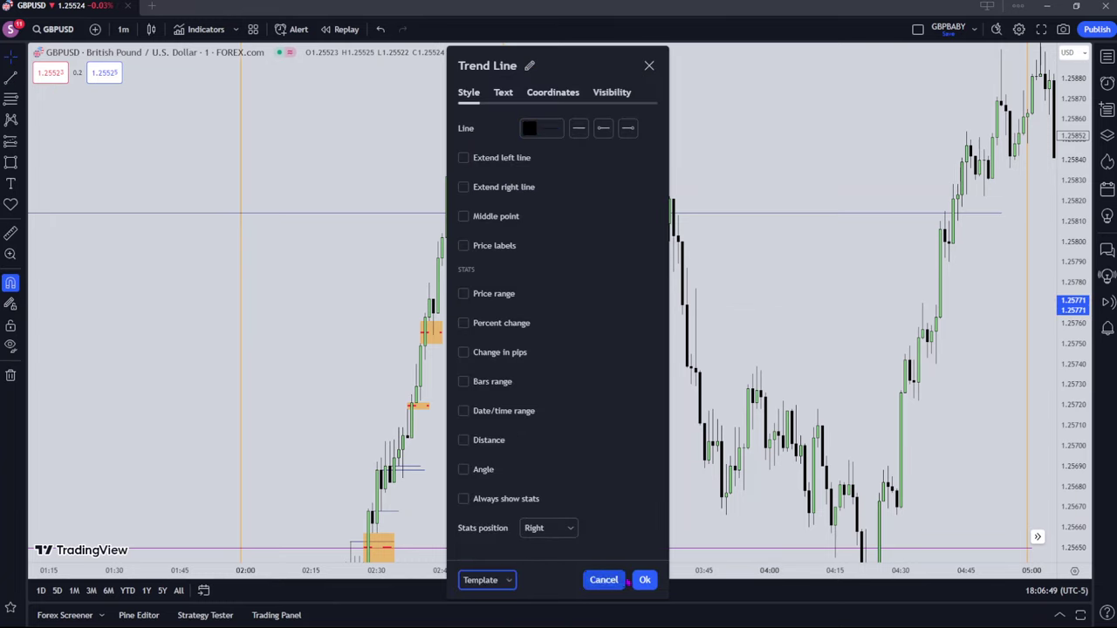
left_click(644, 580)
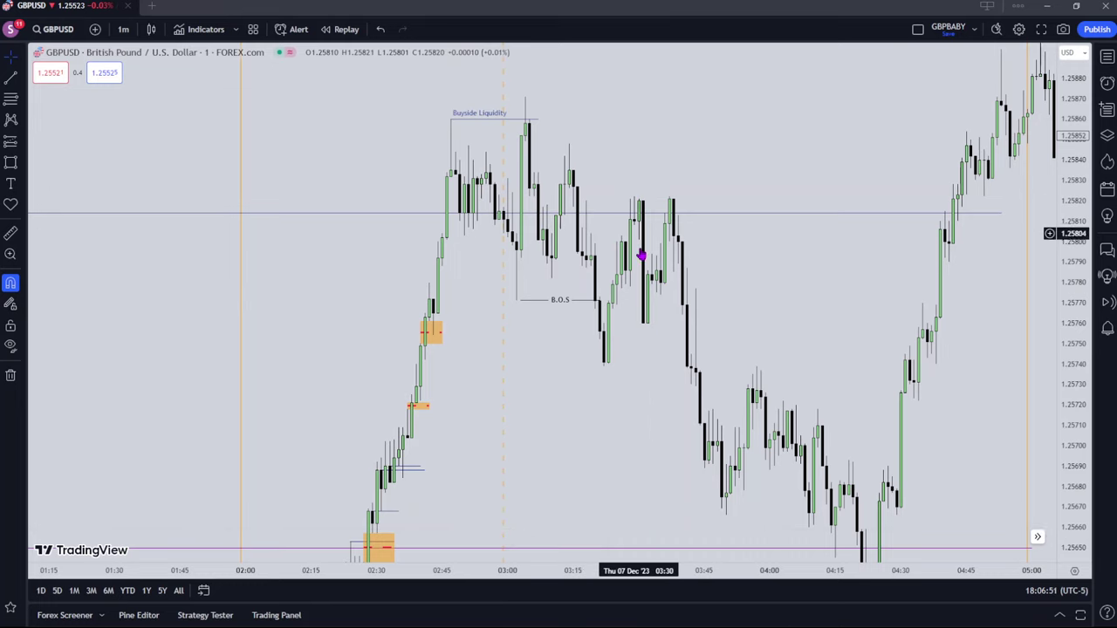
Examine the 7 December break of structure after 03:00 together with the rally leading up to it
left_click_drag(694, 399, 609, 381)
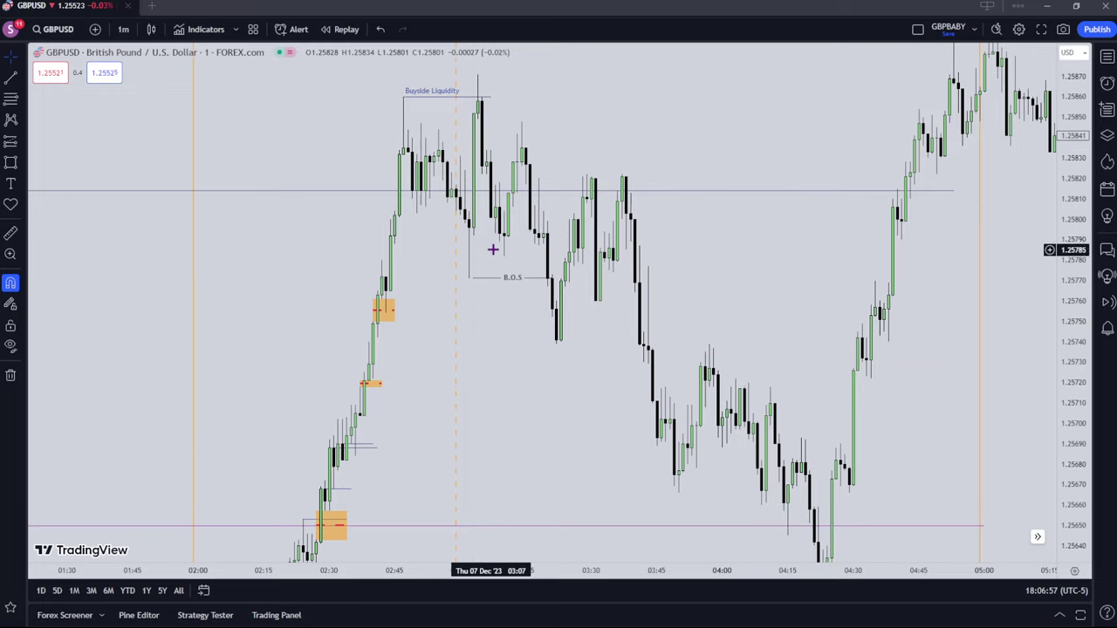
left_click_drag(1075, 222, 1077, 382)
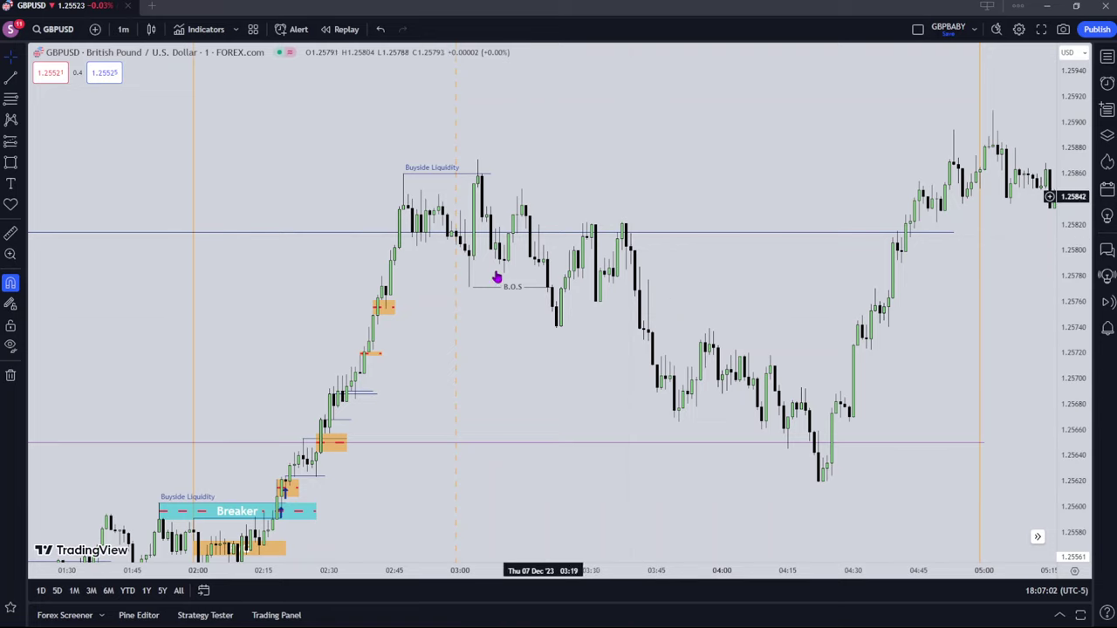
left_click_drag(591, 317, 563, 284)
scroll(596, 332, "down", 2)
scroll(550, 261, "down", 3)
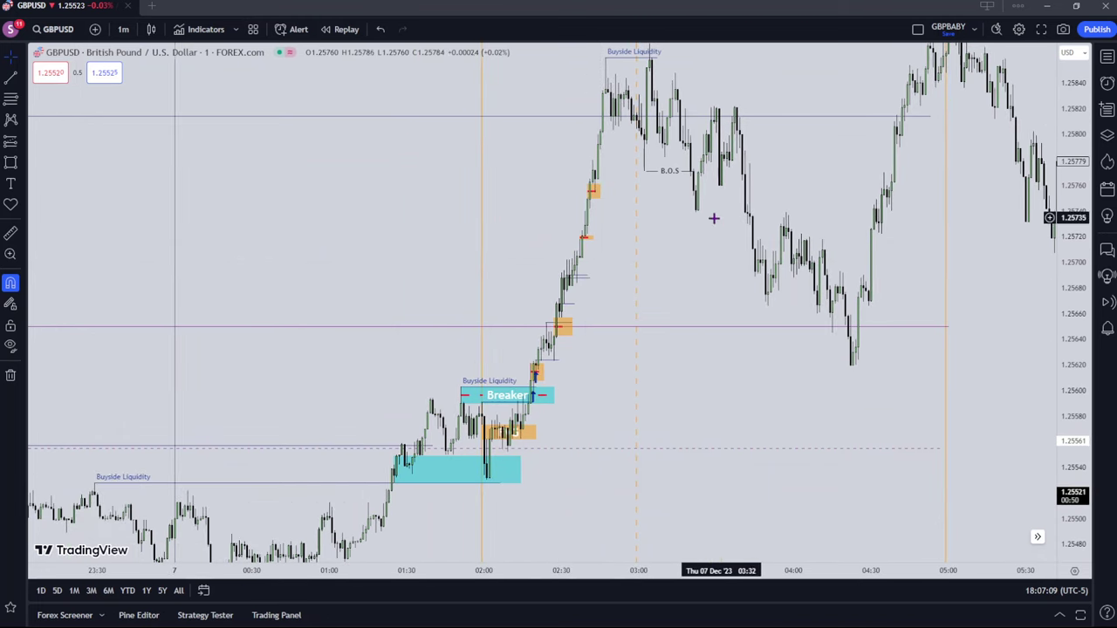
scroll(725, 291, "down", 4)
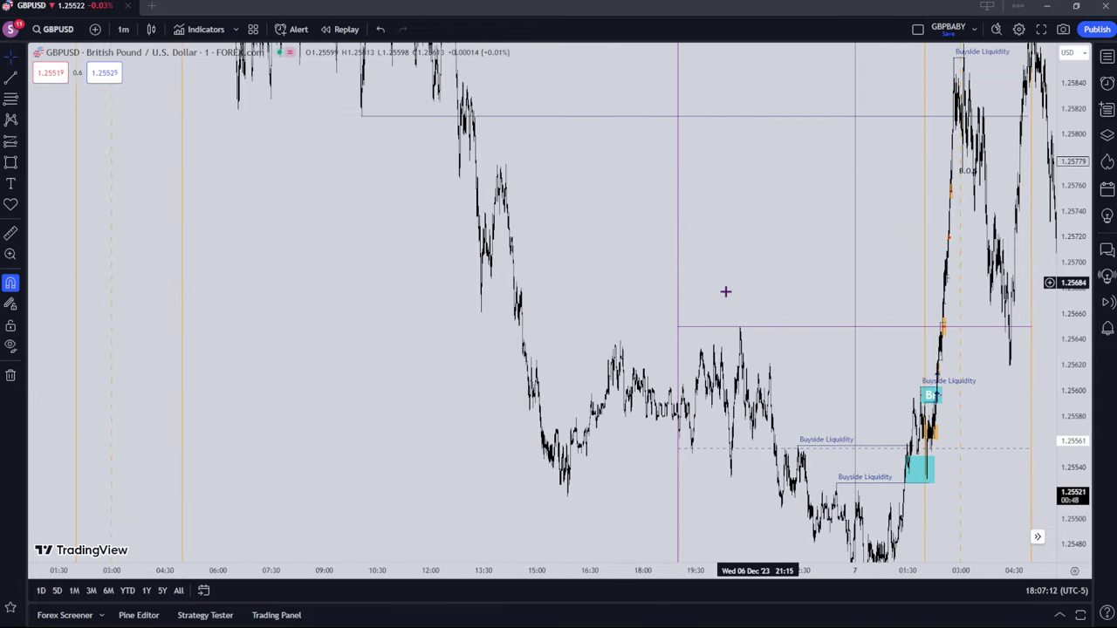
Examine the 5 December decline between 02:00 and 03:00 and the reversal that follows it
left_click_drag(377, 282, 728, 284)
left_click_drag(310, 282, 529, 388)
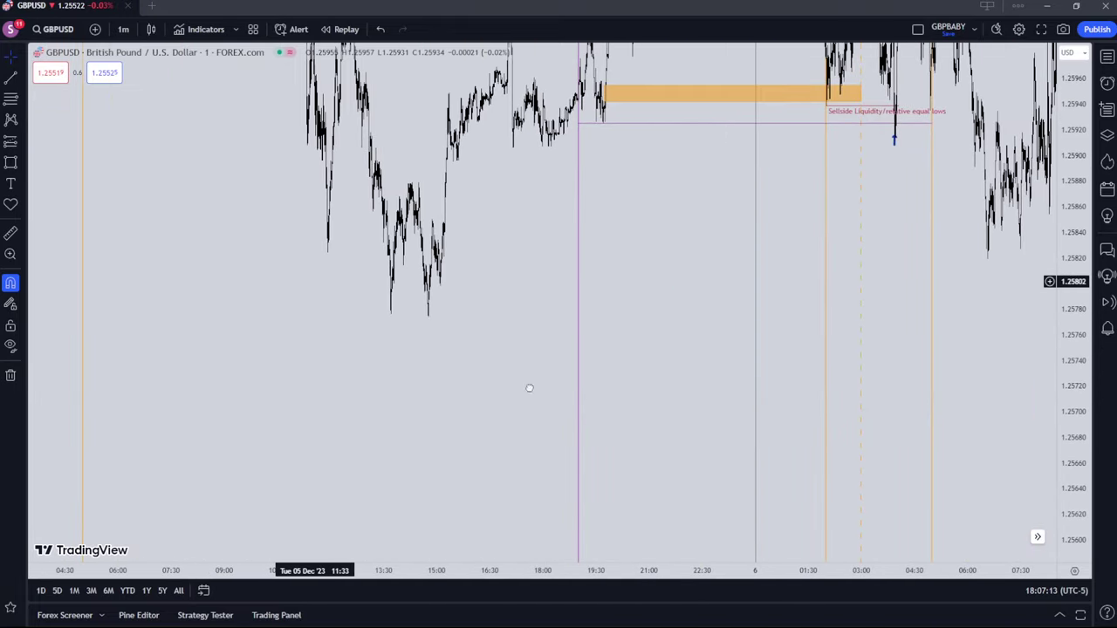
scroll(529, 387, "left", 5)
scroll(421, 349, "left", 5)
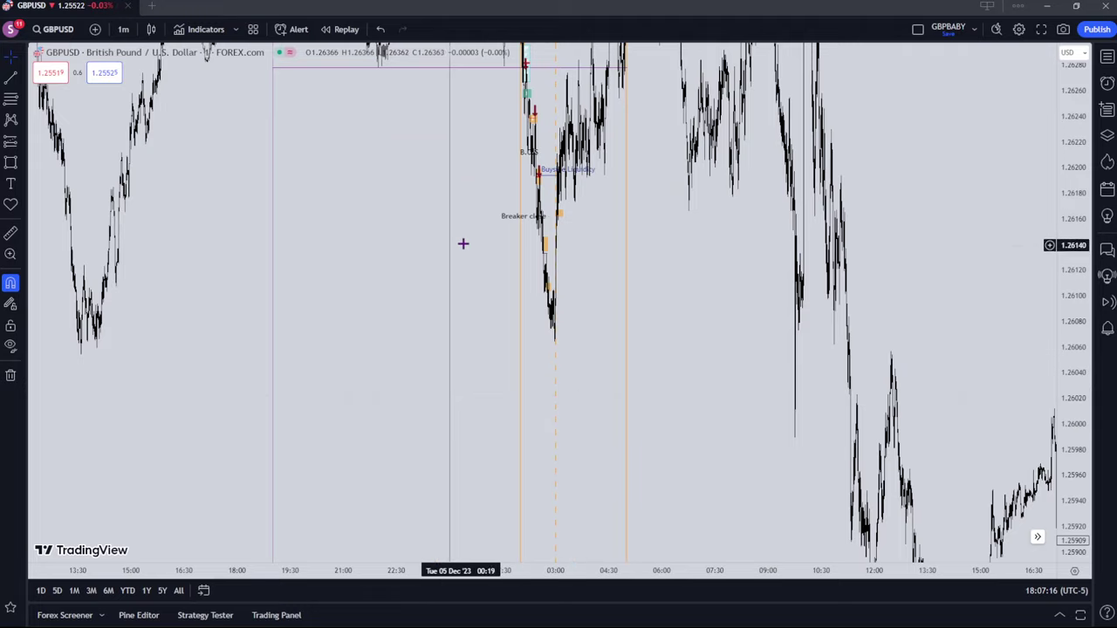
left_click_drag(479, 226, 608, 409)
scroll(563, 421, "up", 8)
left_click_drag(511, 427, 881, 369)
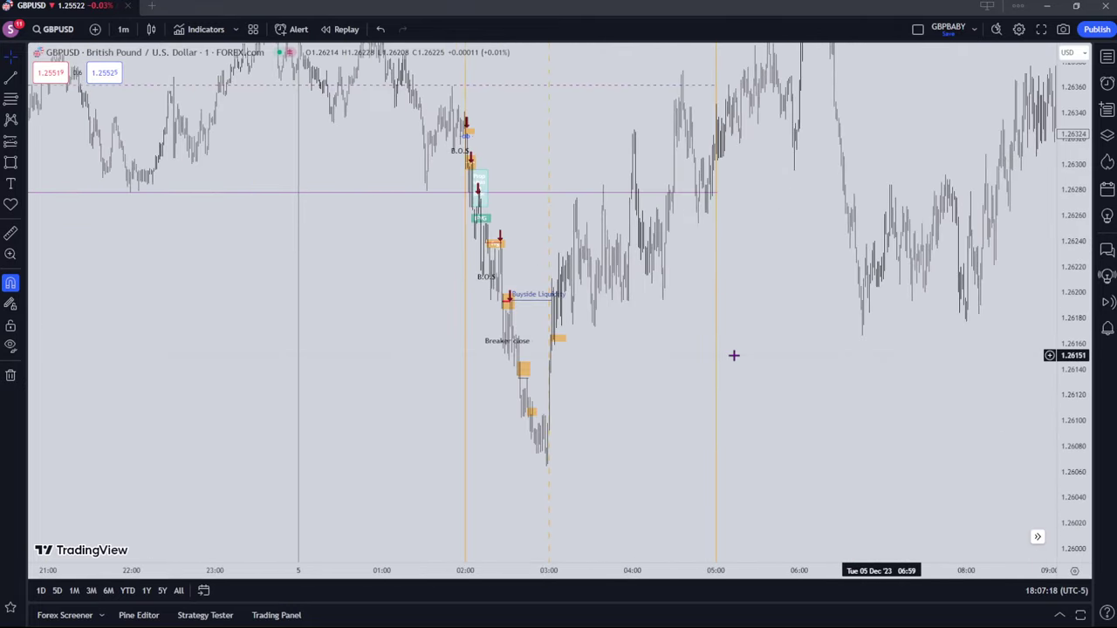
scroll(734, 355, "up", 3)
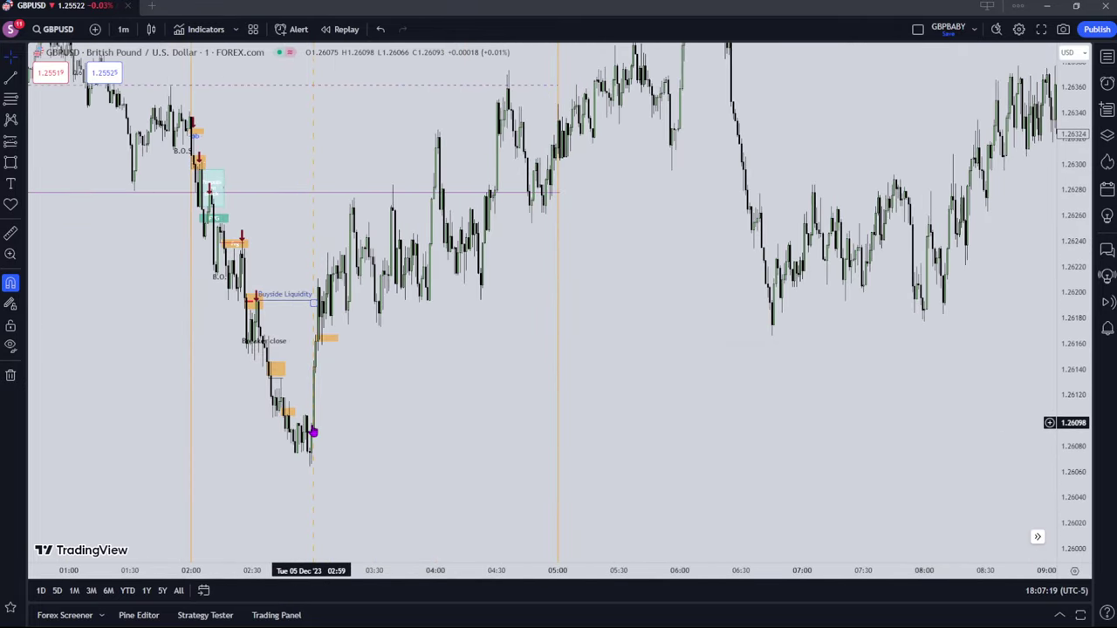
Review the price action from the 5 December reversal through the marked 6 December session to the 7 December rally and pullback
scroll(736, 346, "right", 8)
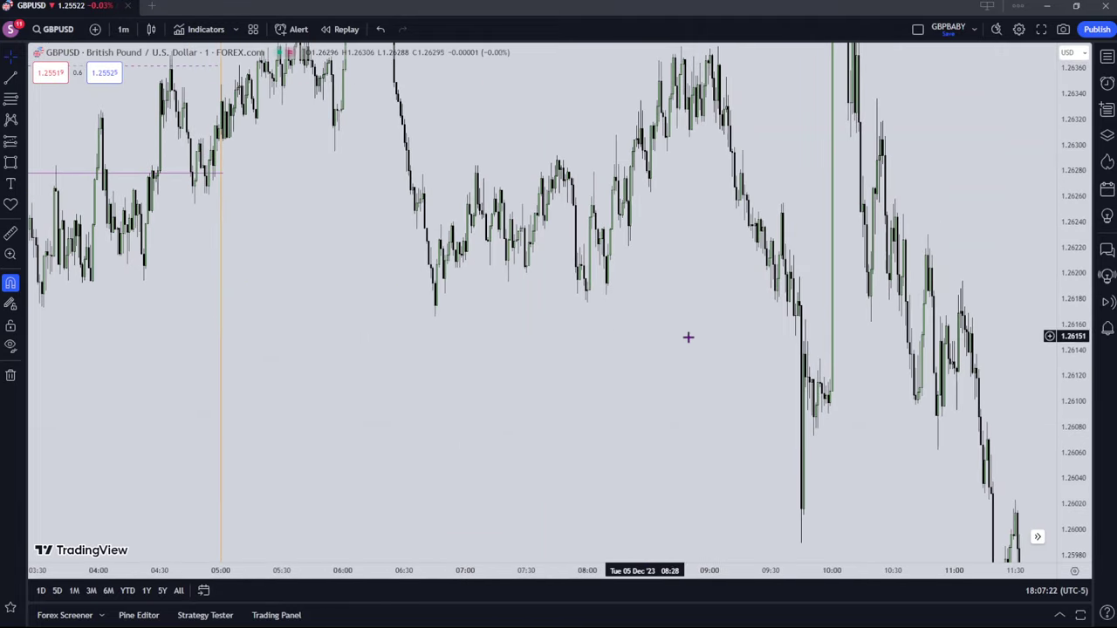
scroll(242, 286, "right", 10)
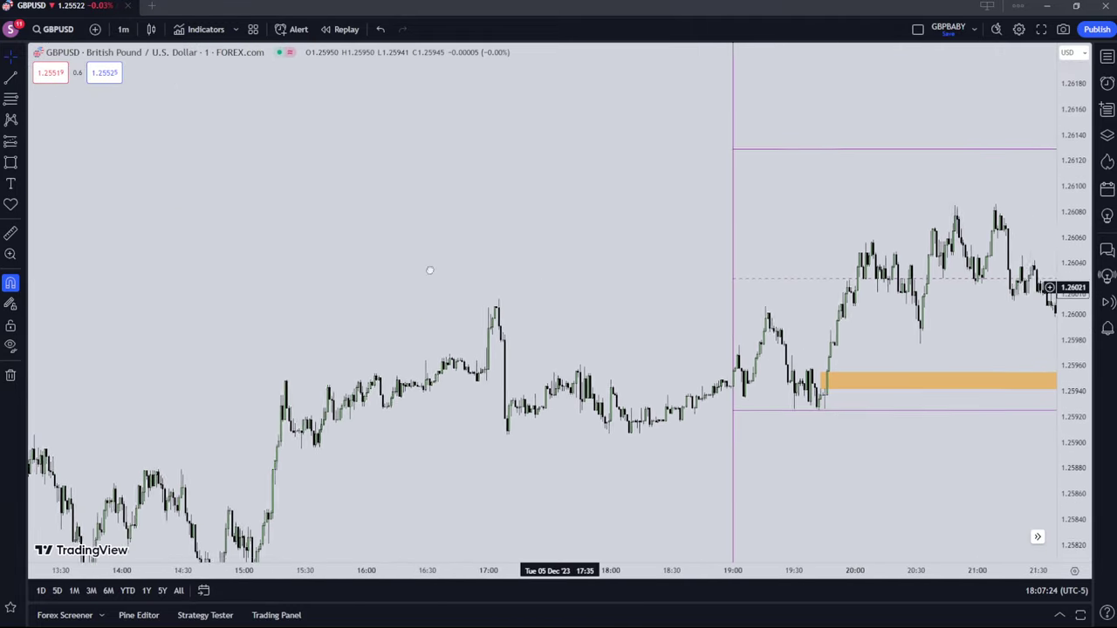
scroll(599, 302, "right", 10)
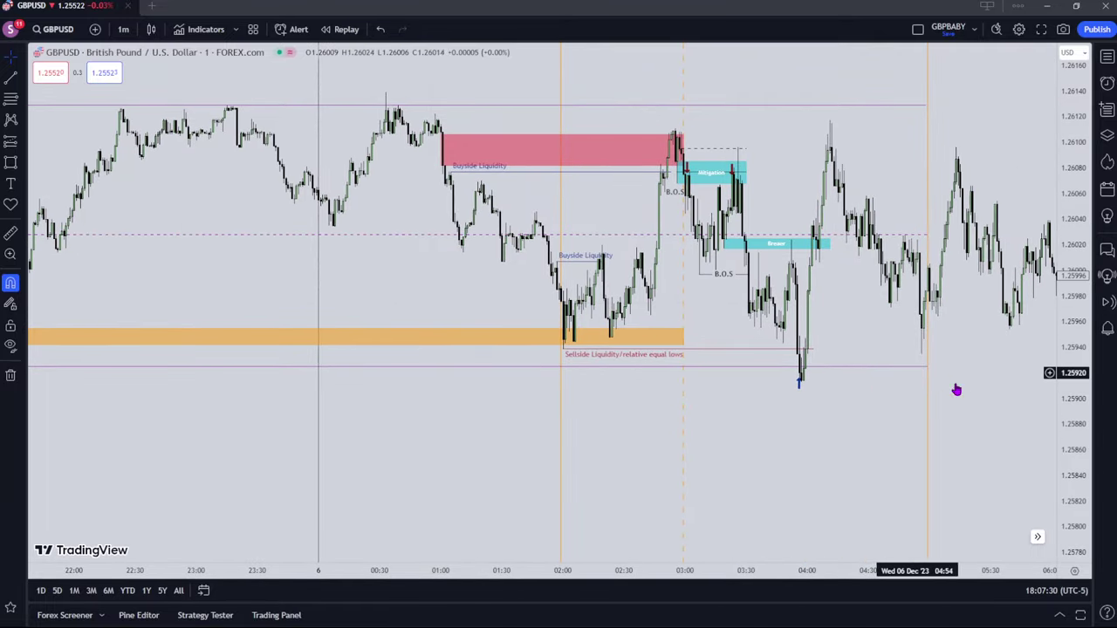
scroll(955, 386, "right", 10)
mouse_move(752, 279)
left_mouse_down()
mouse_move(307, 265)
mouse_move(238, 222)
left_mouse_up()
left_click_drag(655, 252, 164, 188)
left_click_drag(737, 243, 321, 211)
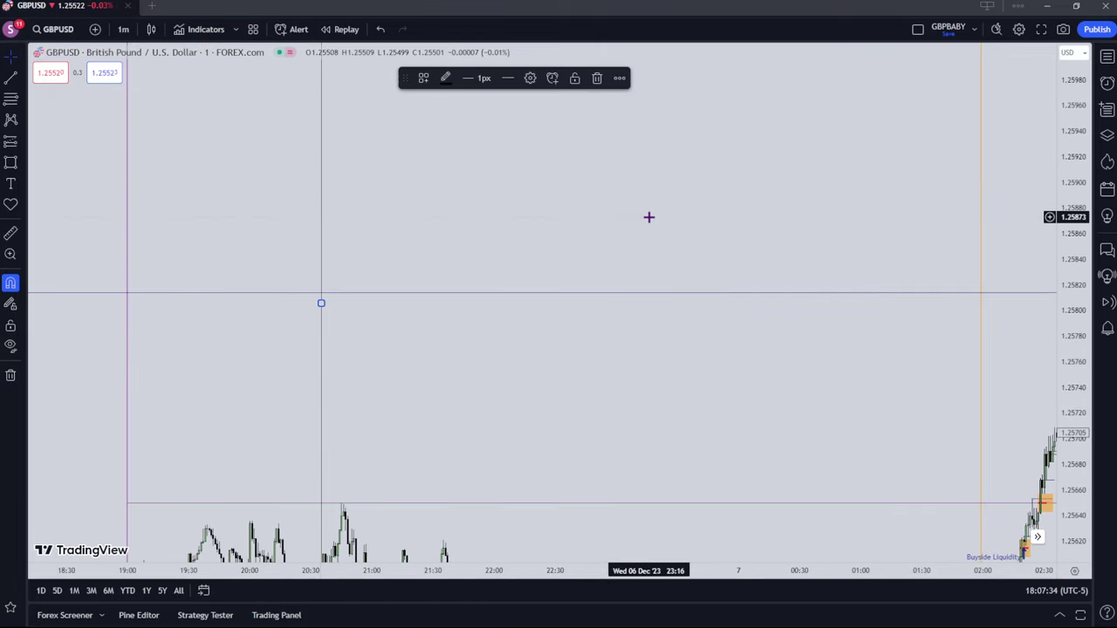
scroll(768, 290, "right", 5)
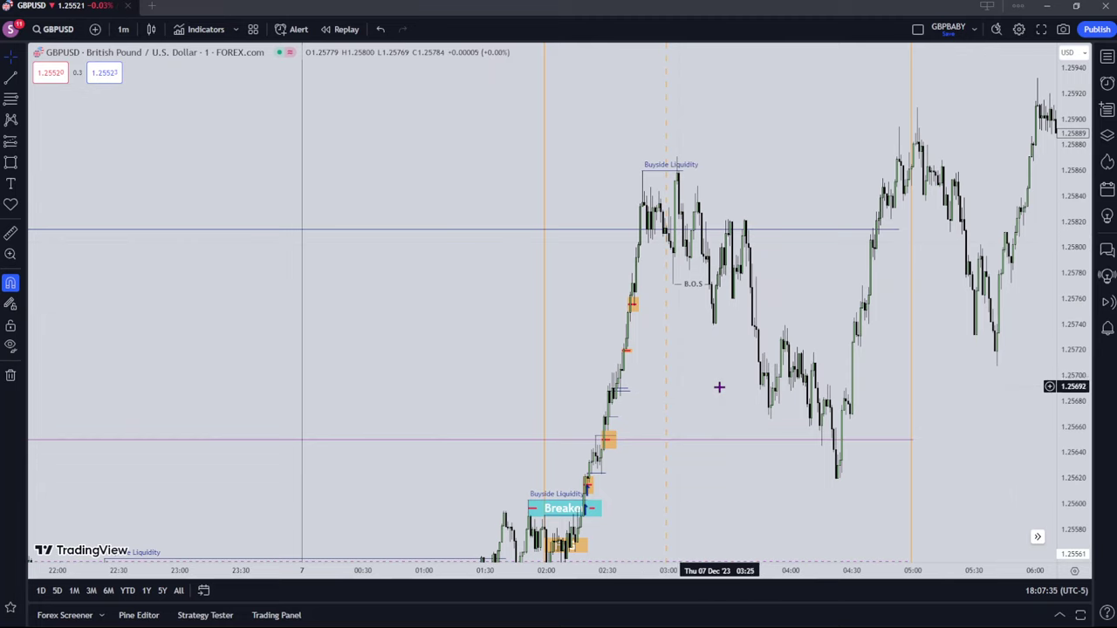
scroll(719, 386, "right", 3)
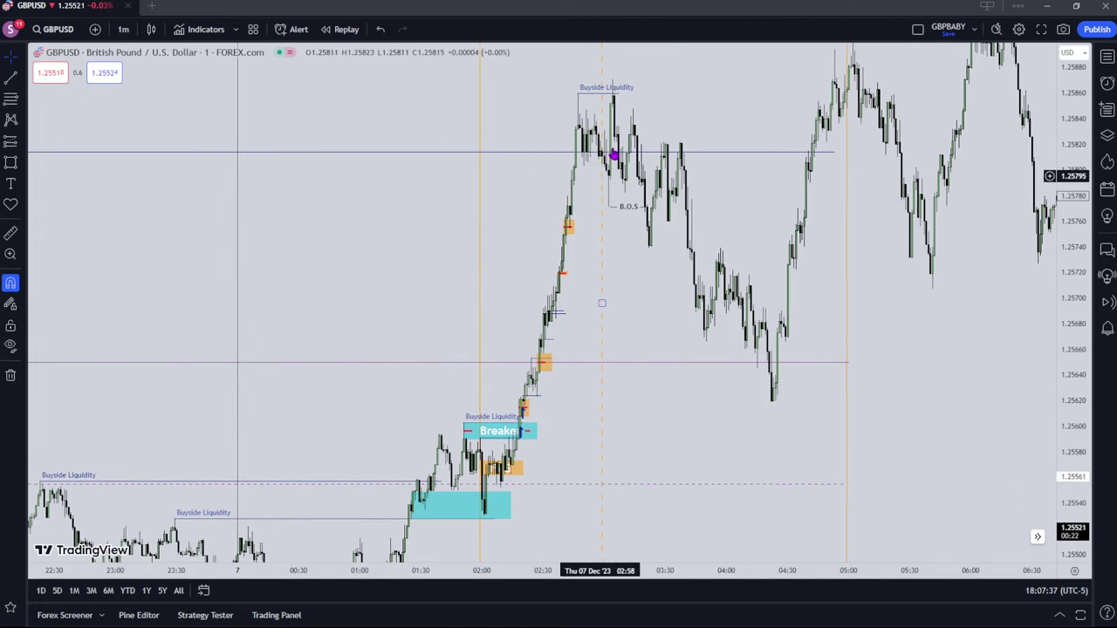
scroll(633, 258, "up", 3)
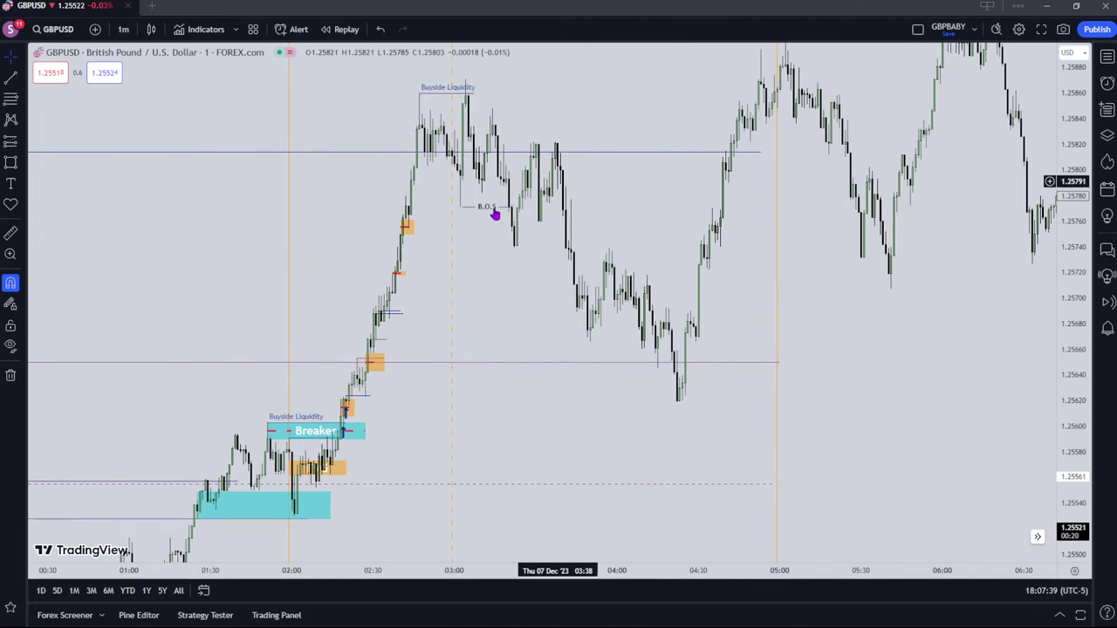
left_click_drag(494, 215, 700, 137)
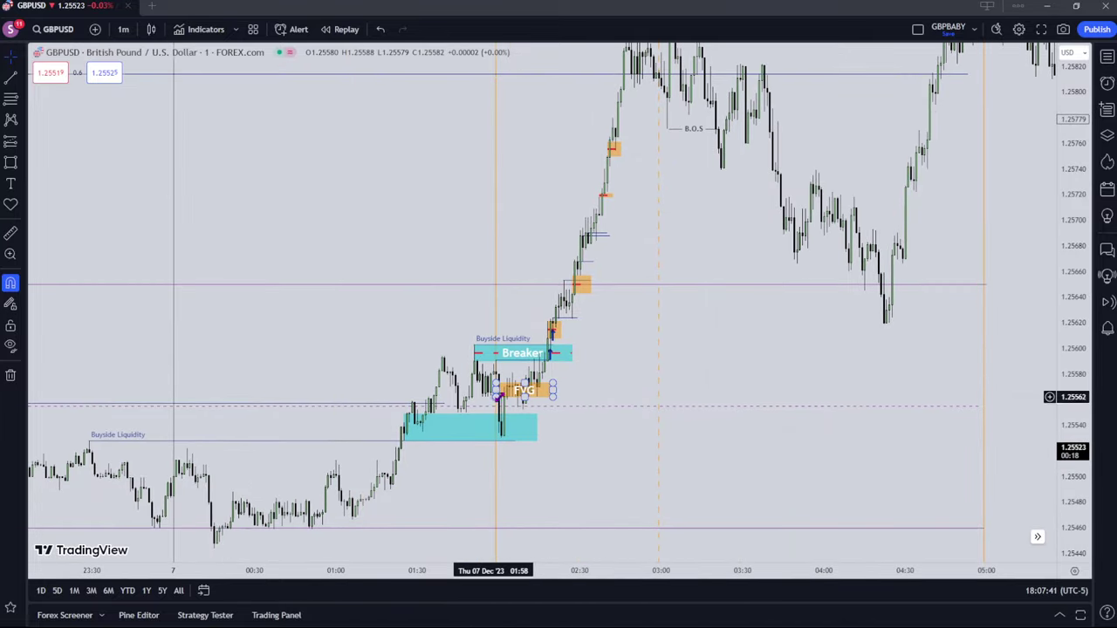
left_click_drag(1081, 139, 1091, 332)
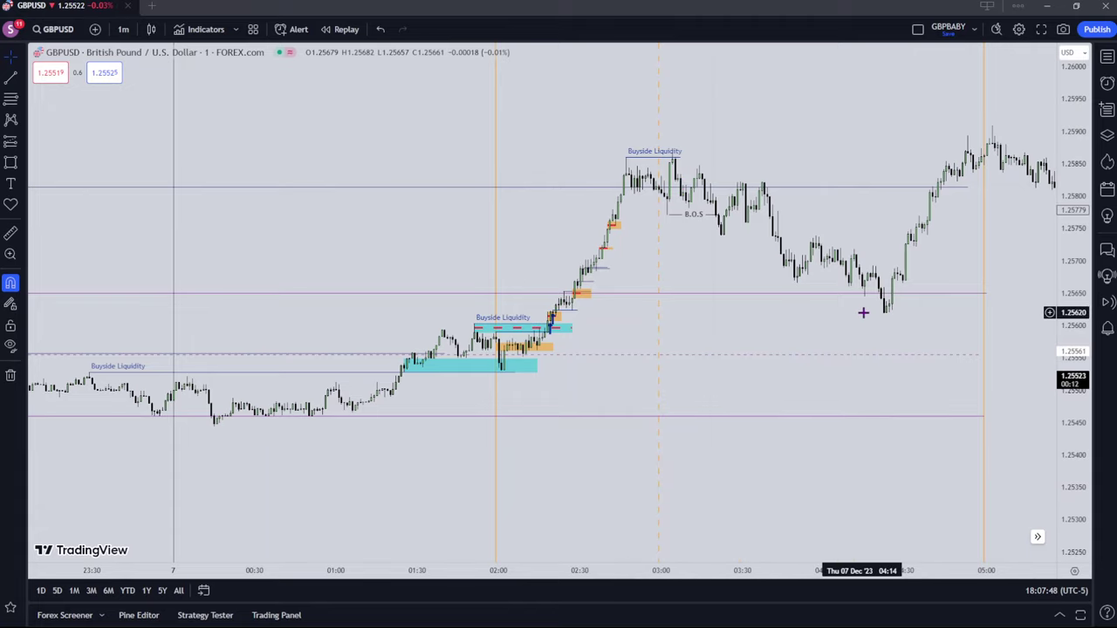
Compare the 5 December session and its upper range line with the liquidity and breaks of structure marked on 6 December
scroll(603, 297, "down", 6)
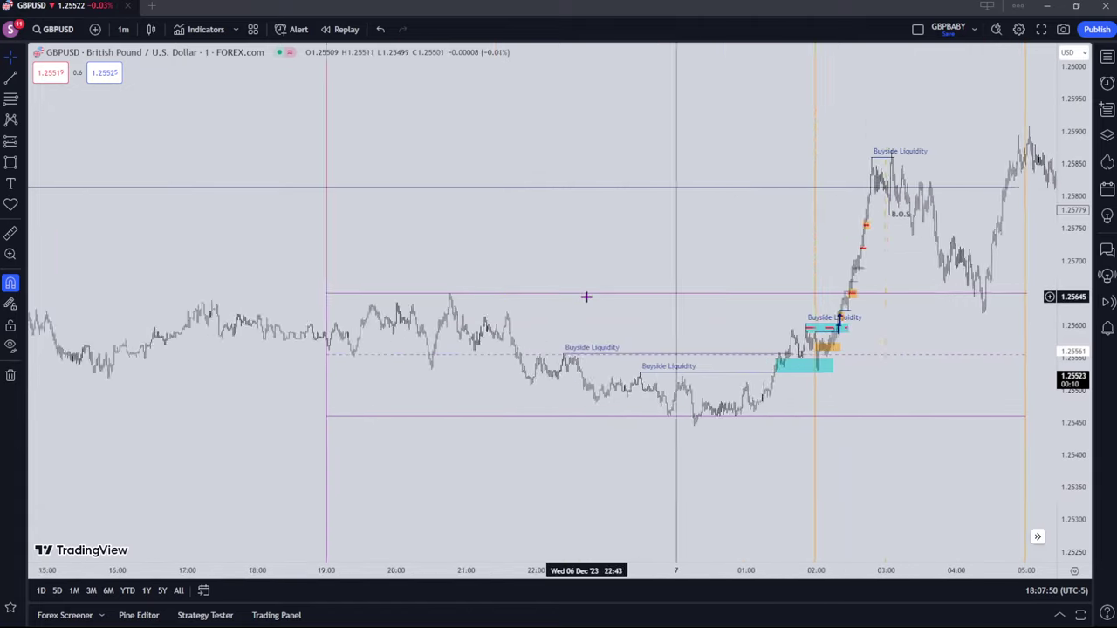
left_click_drag(288, 311, 768, 348)
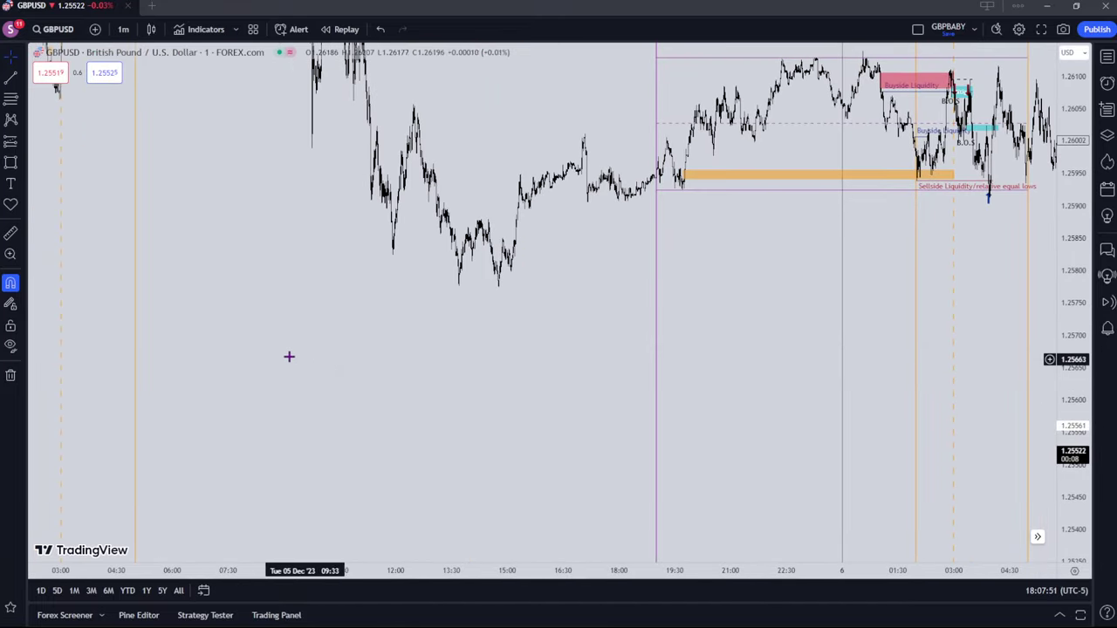
left_click_drag(240, 321, 691, 421)
scroll(625, 403, "up", 5)
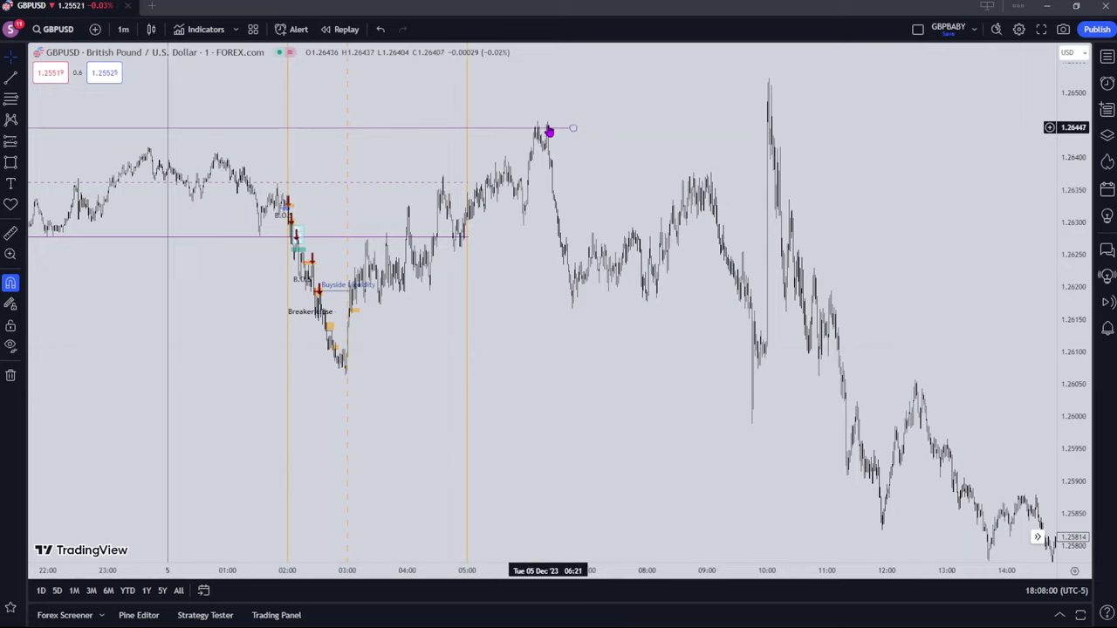
left_click_drag(672, 303, 152, 237)
left_click_drag(693, 283, 259, 247)
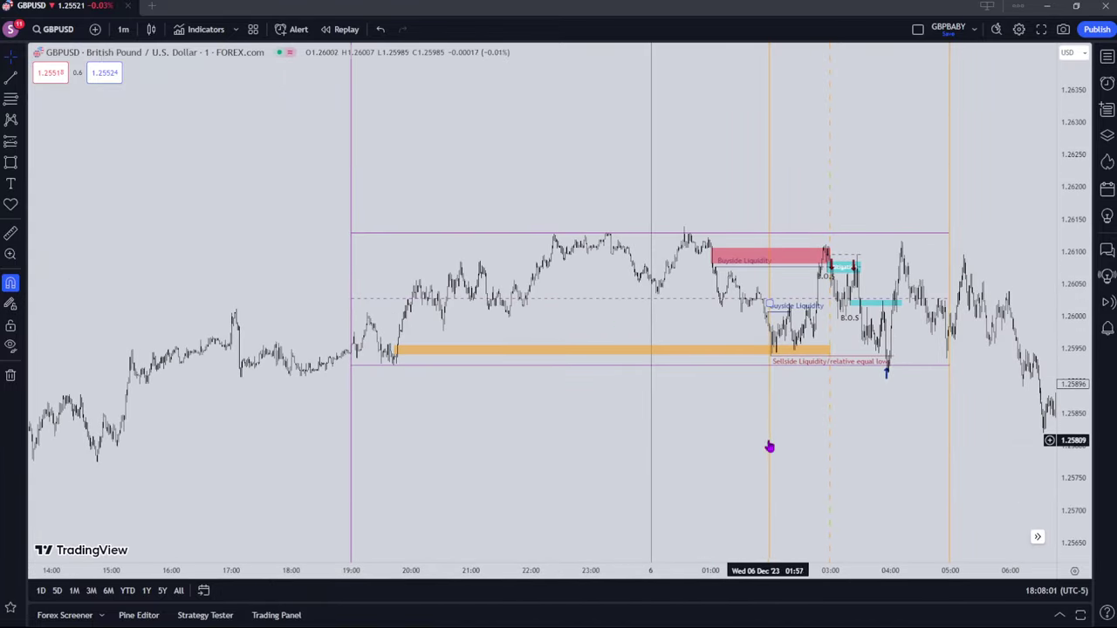
scroll(628, 394, "right", 5)
scroll(538, 353, "up", 3)
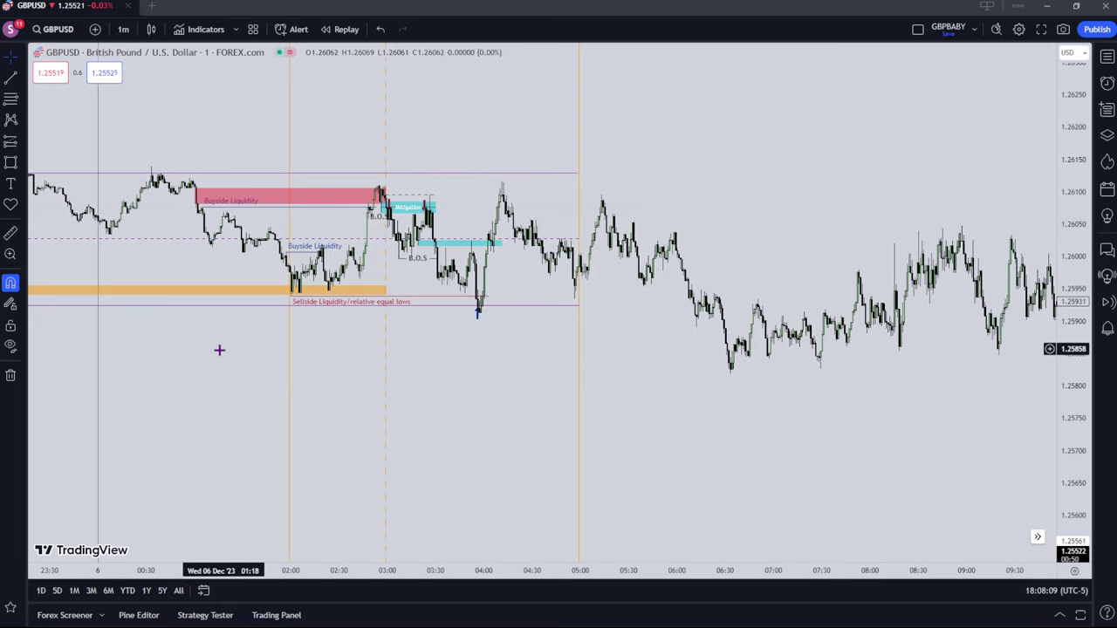
Compare the 02:00 to 05:00 sessions of 5, 6 and 7 December, focusing on price behaviour around 03:00
scroll(219, 349, "left", 10)
scroll(522, 355, "left", 10)
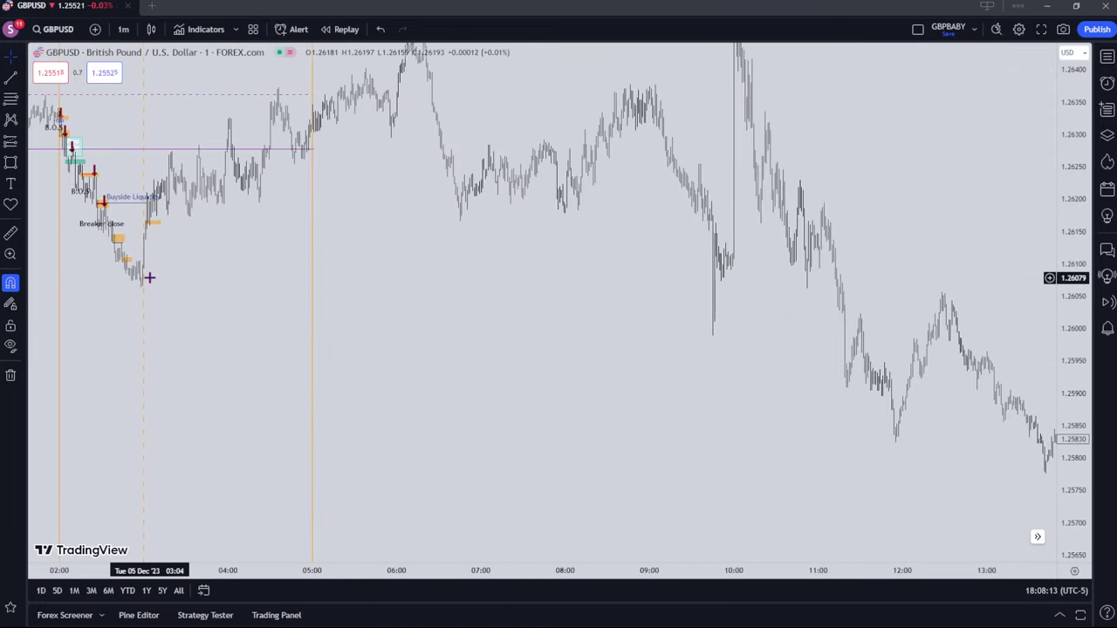
scroll(193, 324, "left", 3)
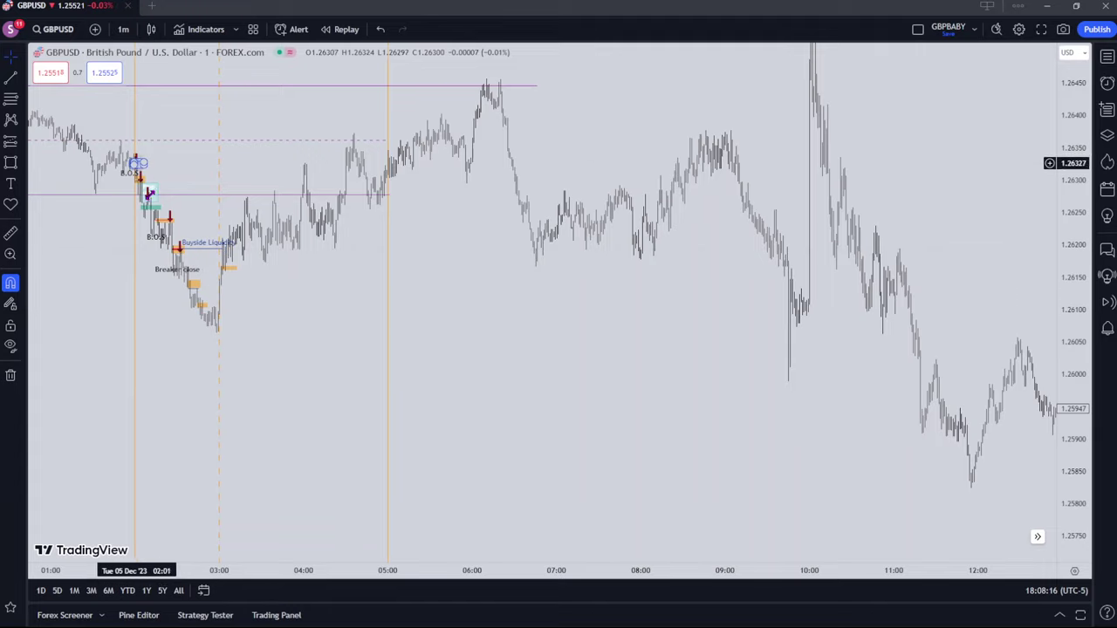
left_click_drag(544, 374, 214, 378)
scroll(215, 378, "right", 15)
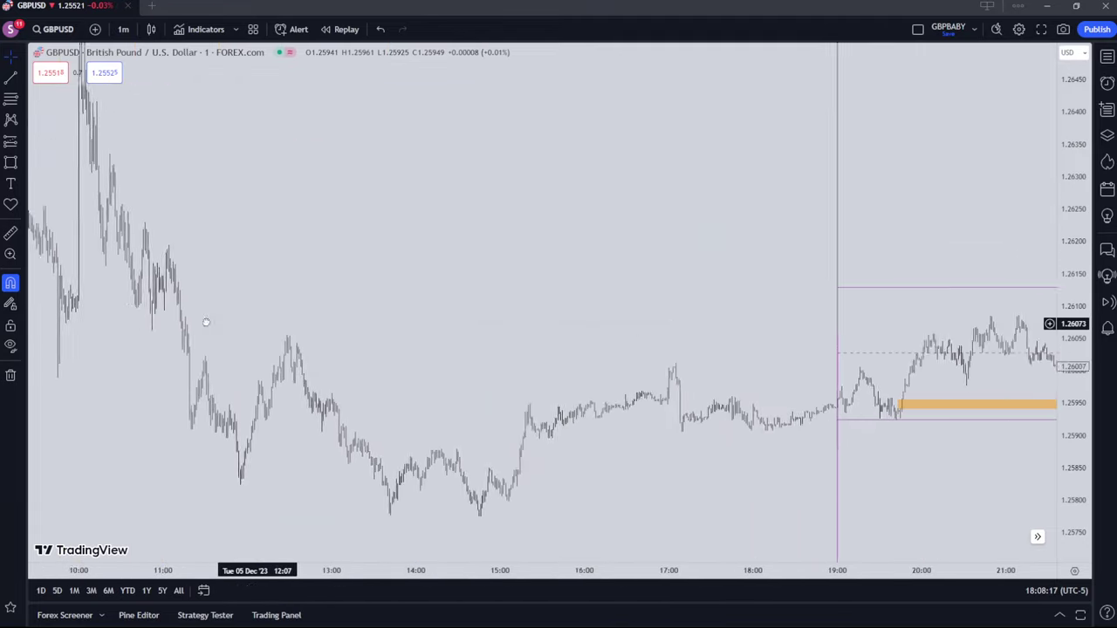
scroll(394, 426, "right", 18)
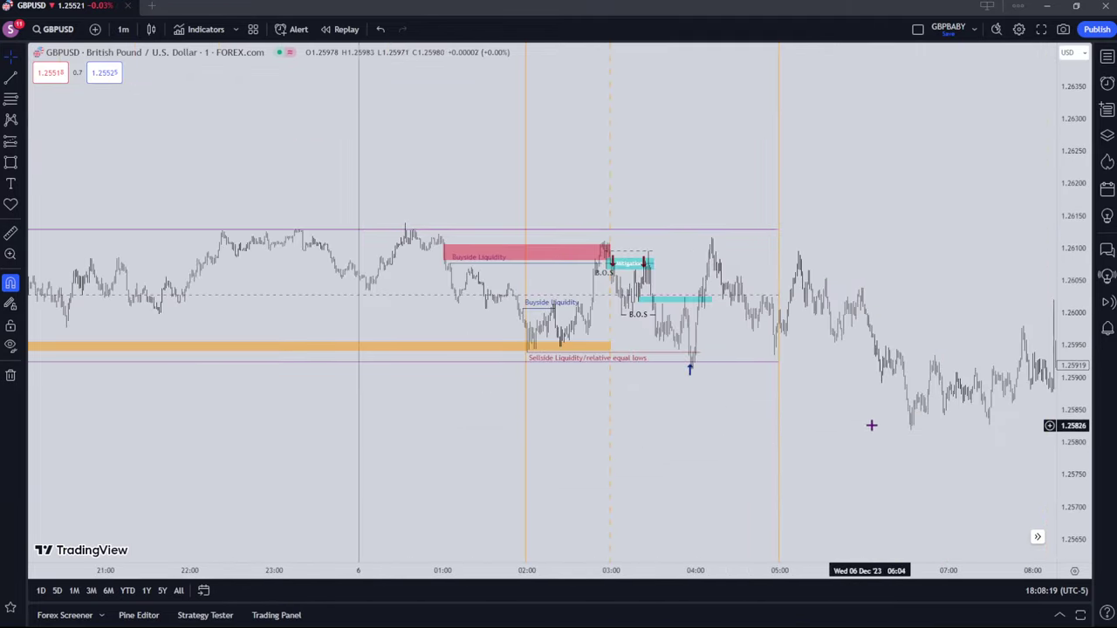
scroll(173, 363, "right", 6)
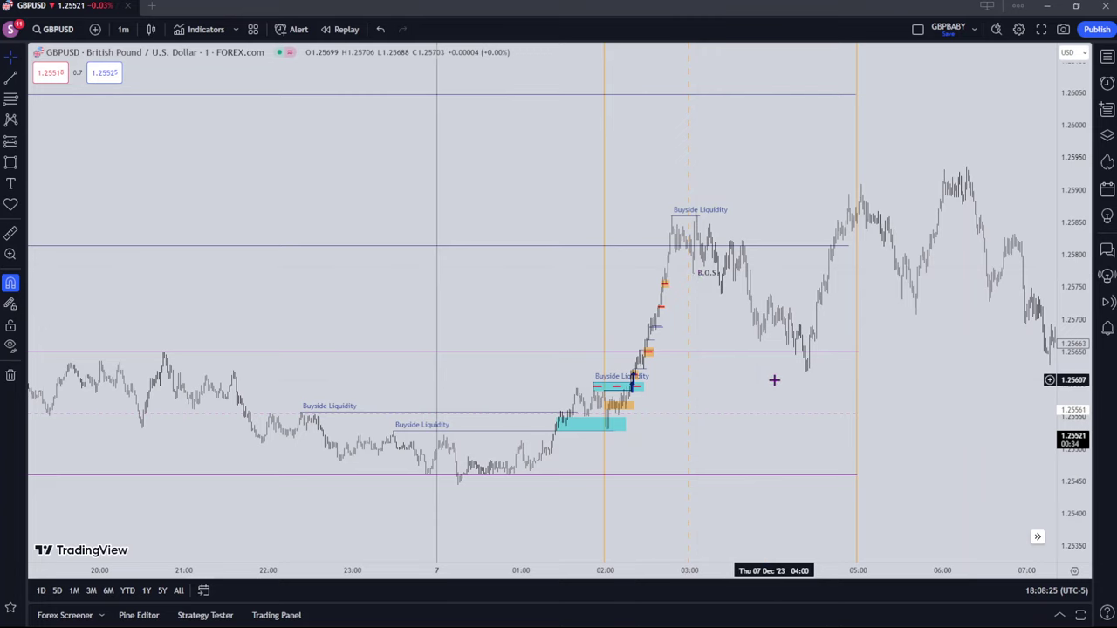
Paste the copied vertical session lines onto 8 December, aligning the grey day line with the start of that day
left_click_drag(773, 381, 634, 376)
scroll(571, 361, "up", 3)
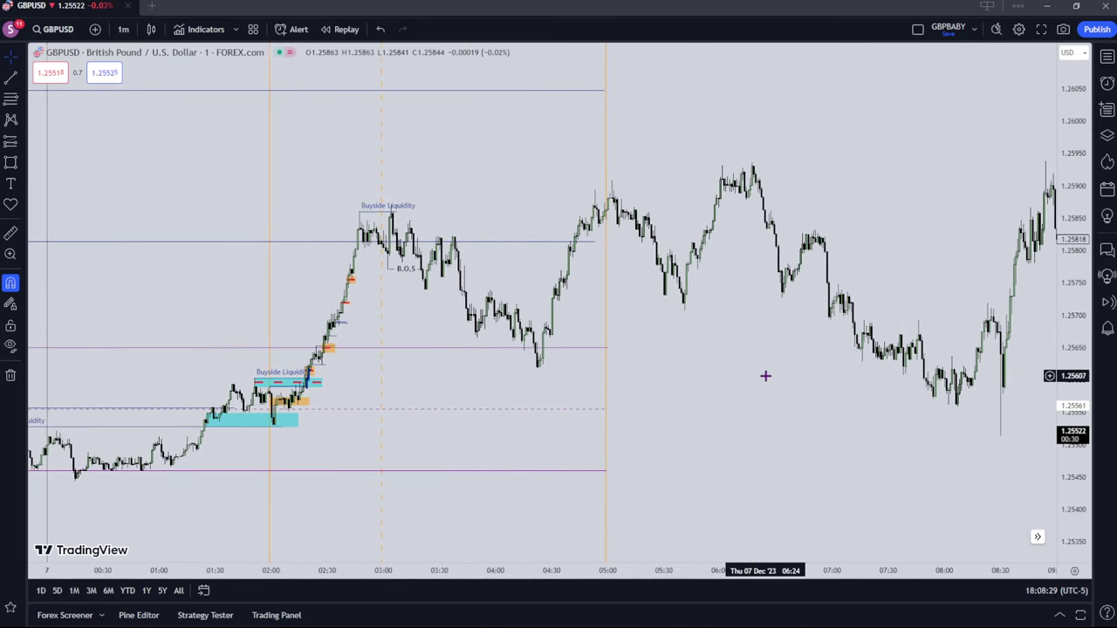
scroll(765, 376, "right", 5)
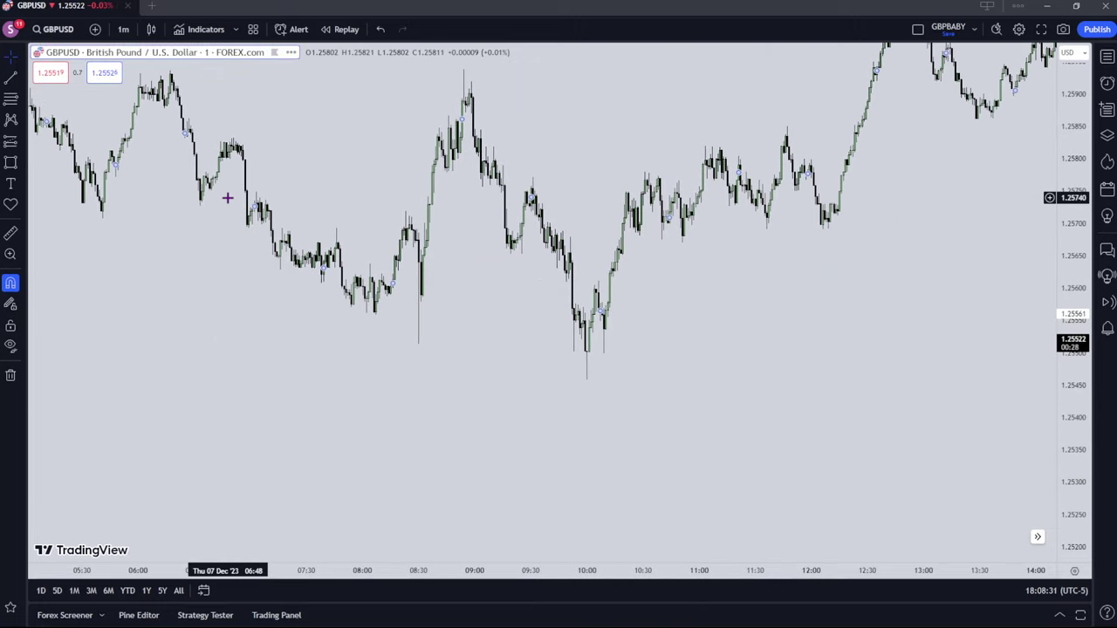
left_click(29, 83)
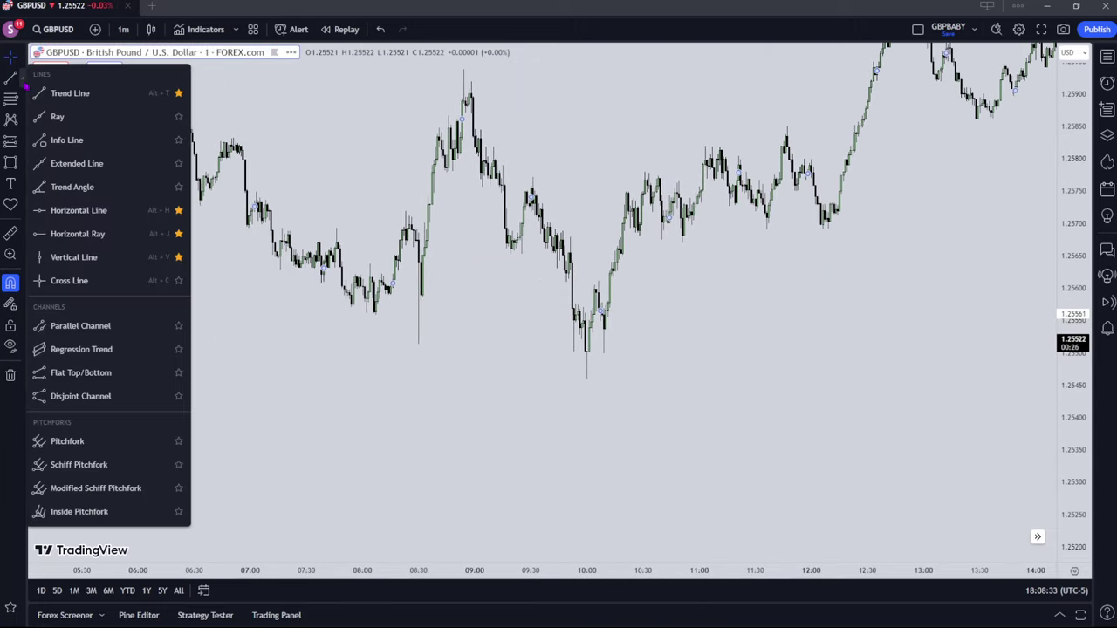
left_click(88, 256)
scroll(733, 357, "down", 1)
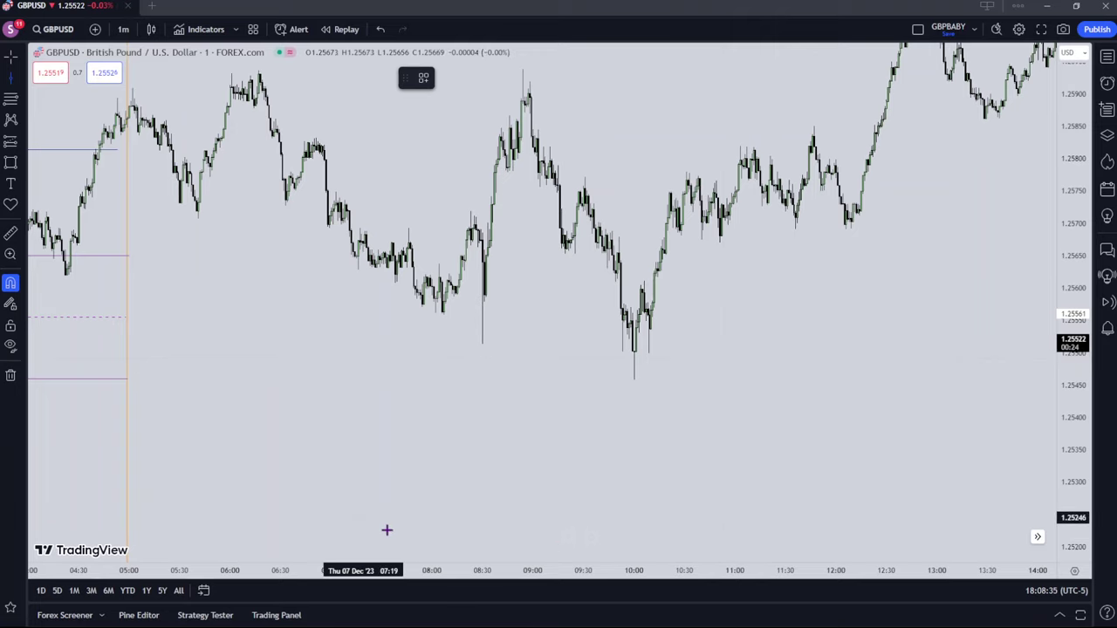
left_click_drag(757, 245, 250, 261)
left_click_drag(740, 265, 516, 267)
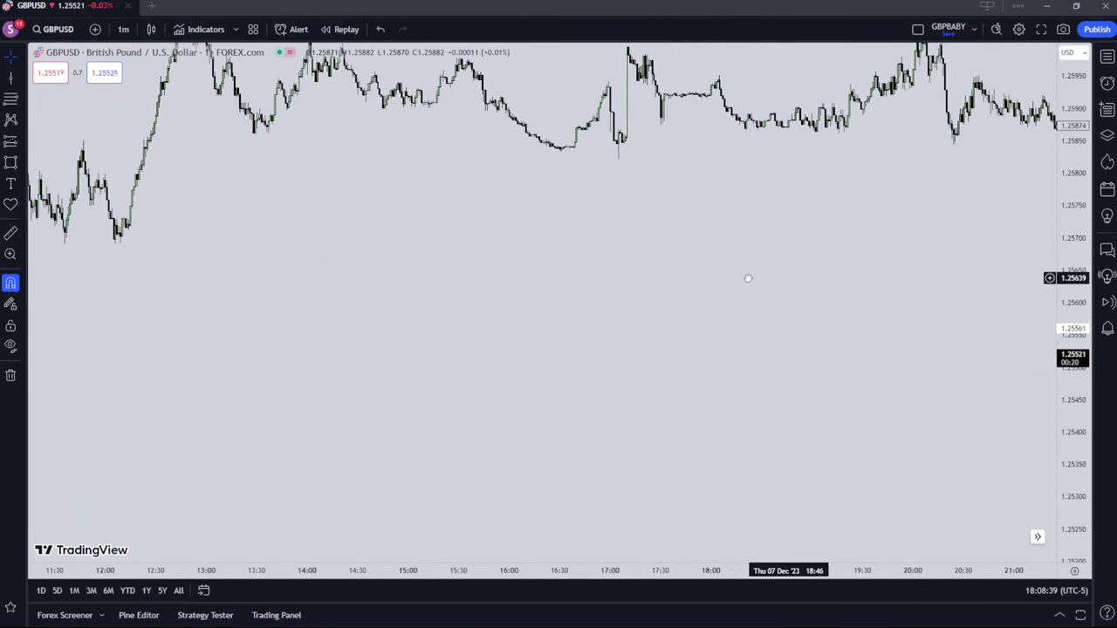
scroll(598, 250, "down", 5)
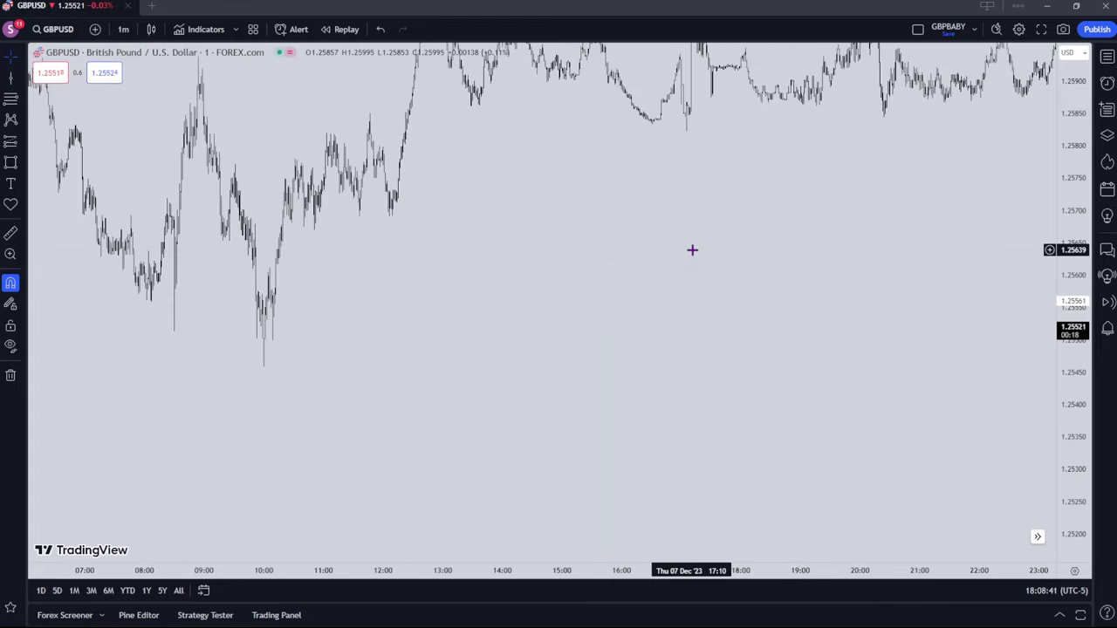
scroll(692, 251, "right", 20)
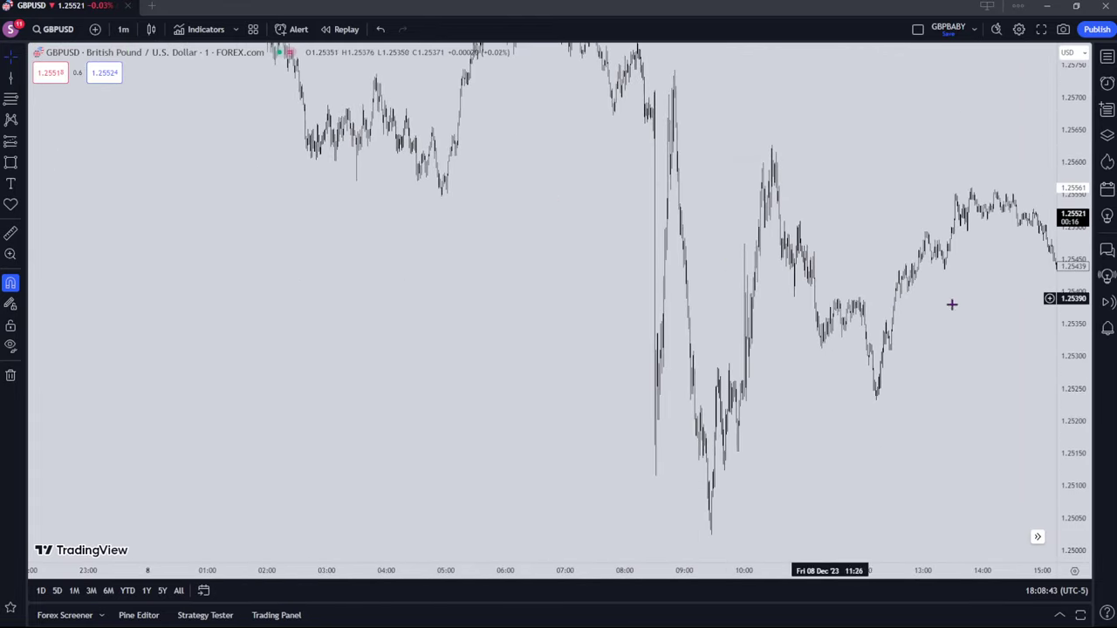
left_click_drag(1061, 187, 1062, 374)
left_click_drag(339, 173, 561, 241)
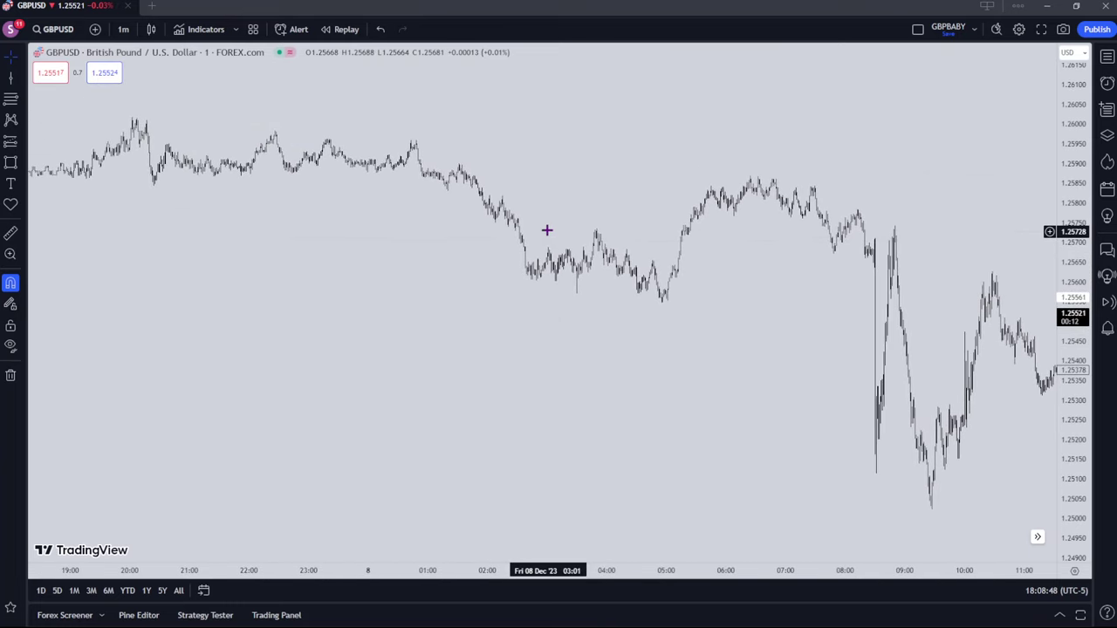
key("ctrl+v")
mouse_move(497, 281)
left_mouse_down()
mouse_move(513, 272)
mouse_move(366, 249)
left_mouse_up()
left_click(463, 246)
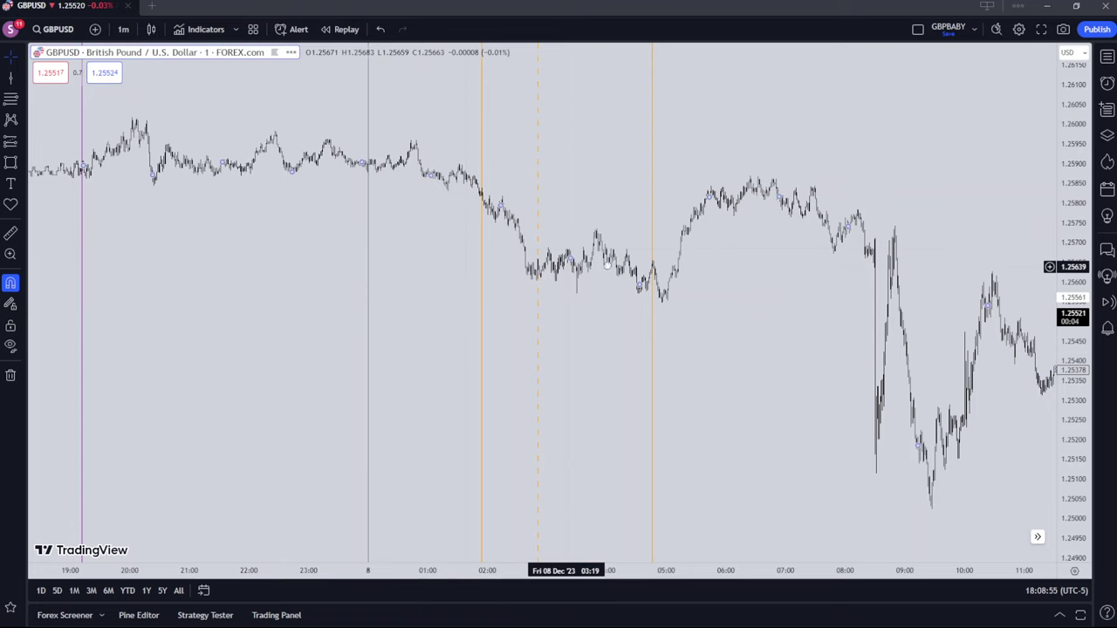
Draw a Fibonacci retracement over the 8 December session decline, from 1.25830 at 01:53 down to 1.25602 at the closing session line
scroll(567, 266, "up", 4)
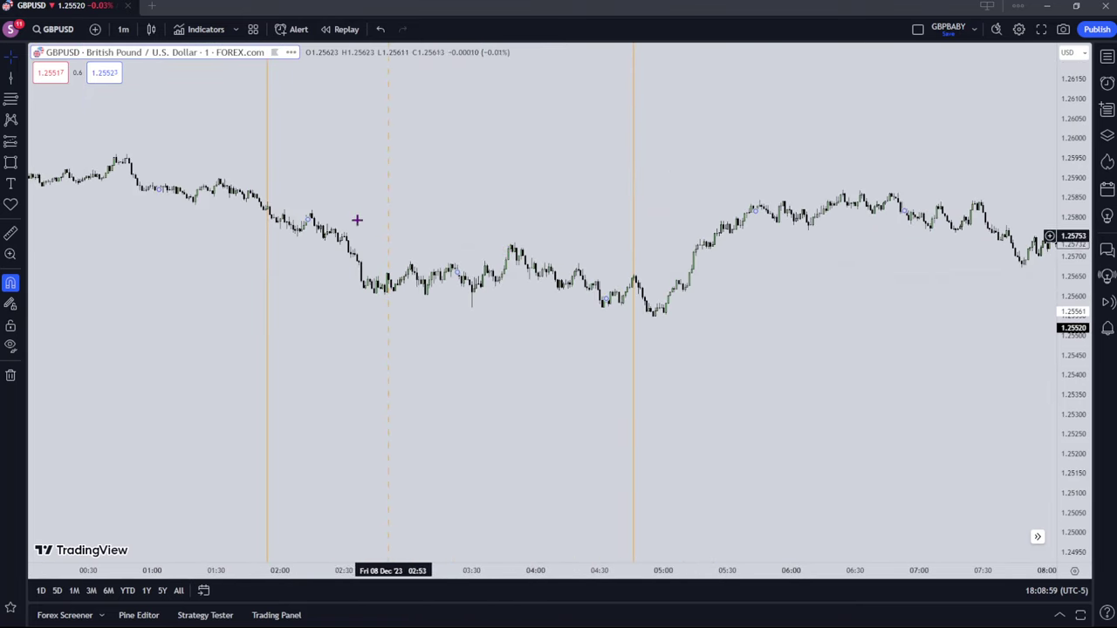
left_click_drag(1075, 388, 1003, 63)
scroll(602, 253, "down", 3)
left_click_drag(591, 254, 578, 262)
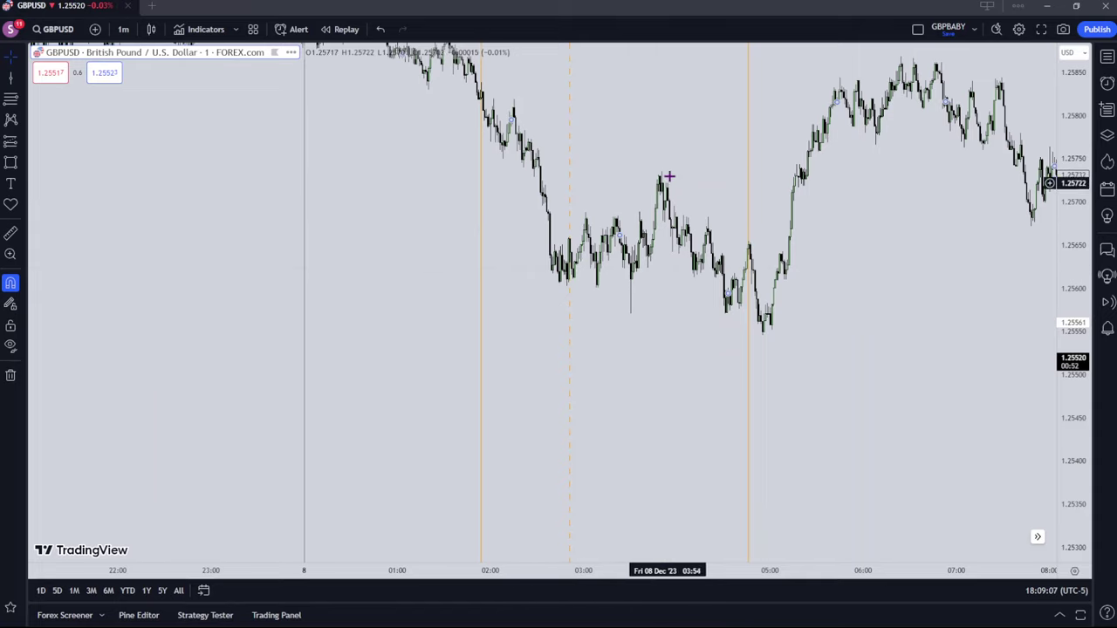
scroll(676, 157, "down", 1)
left_click_drag(671, 152, 559, 215)
scroll(506, 209, "up", 3)
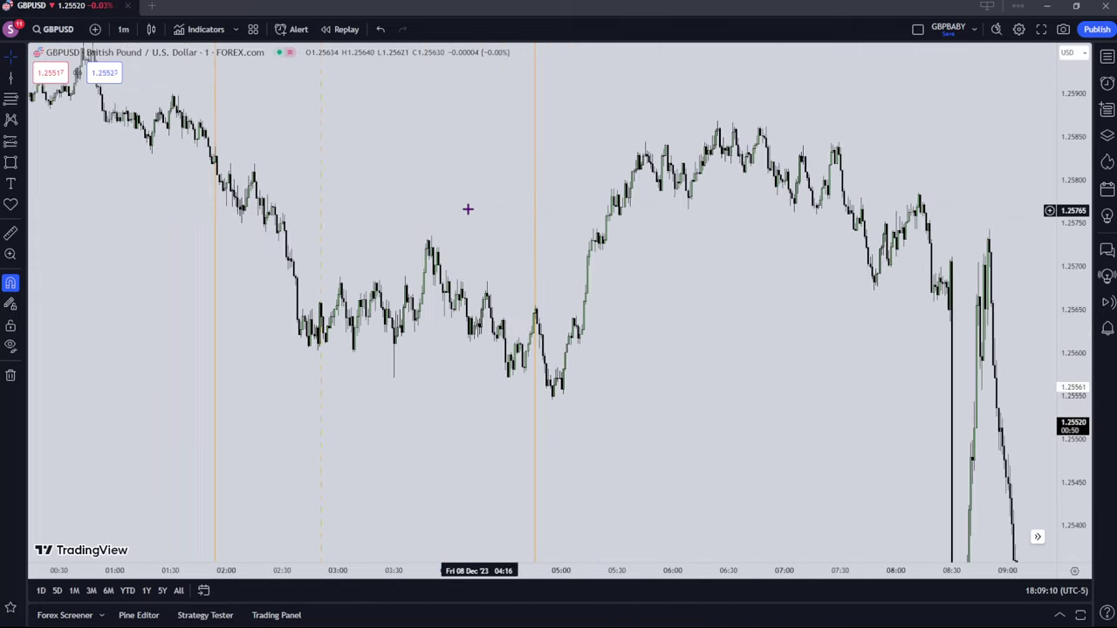
key("alt+f")
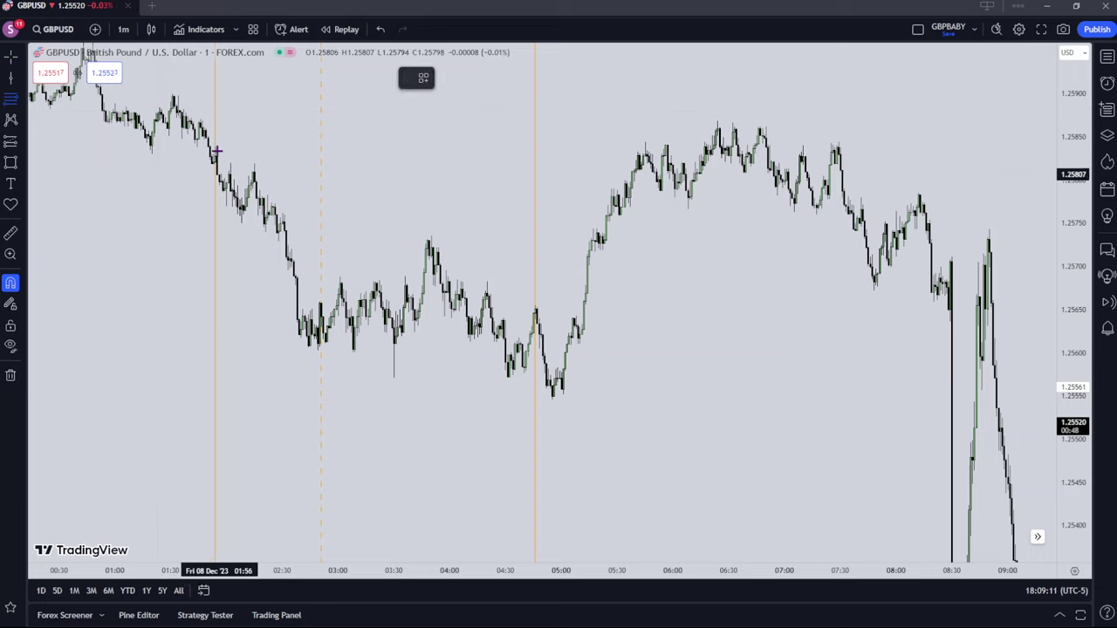
left_click(535, 351)
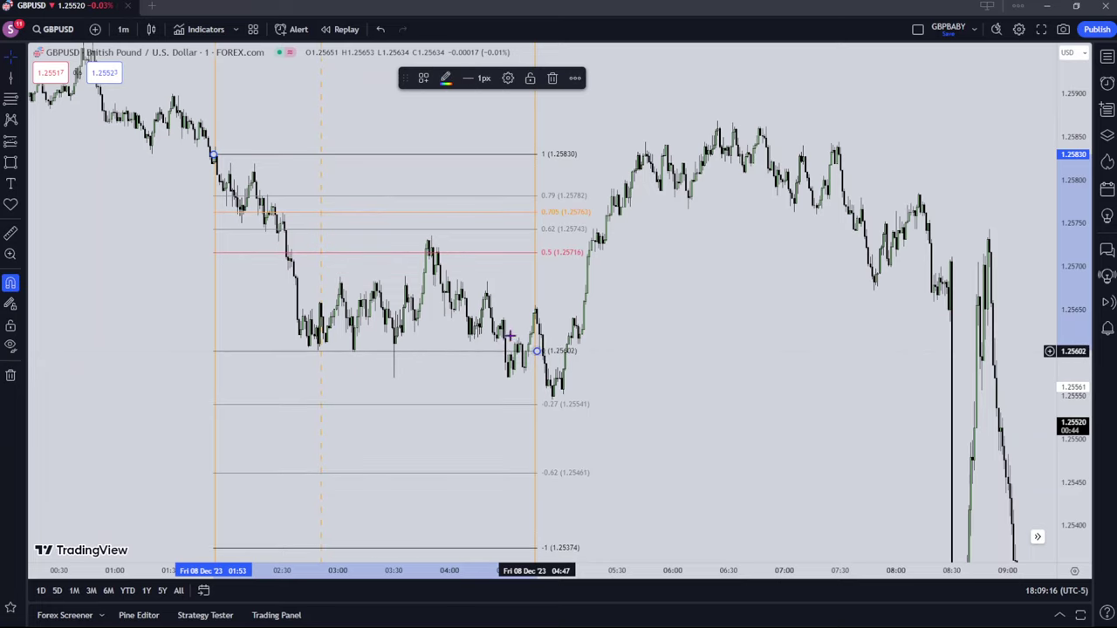
Try a Fibonacci retracement on the 7 December rally from the 1.25530 low at 02:01 up to 1.25867, and delete it
left_click_drag(155, 277, 673, 309)
left_click_drag(366, 308, 674, 320)
scroll(372, 299, "left", 15)
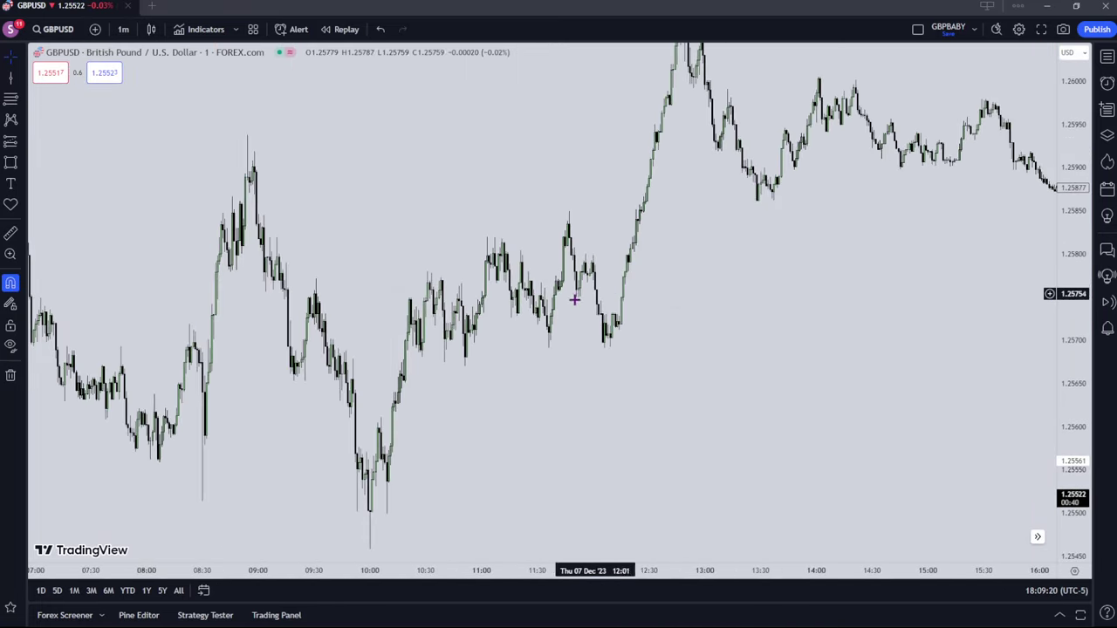
scroll(535, 336, "left", 15)
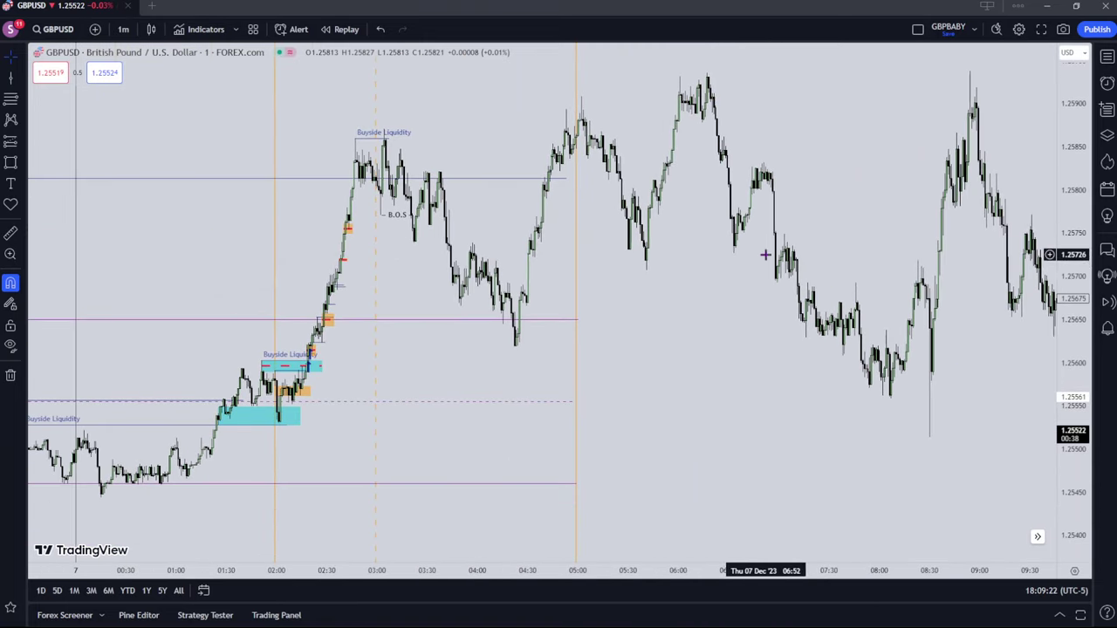
scroll(768, 258, "left", 4)
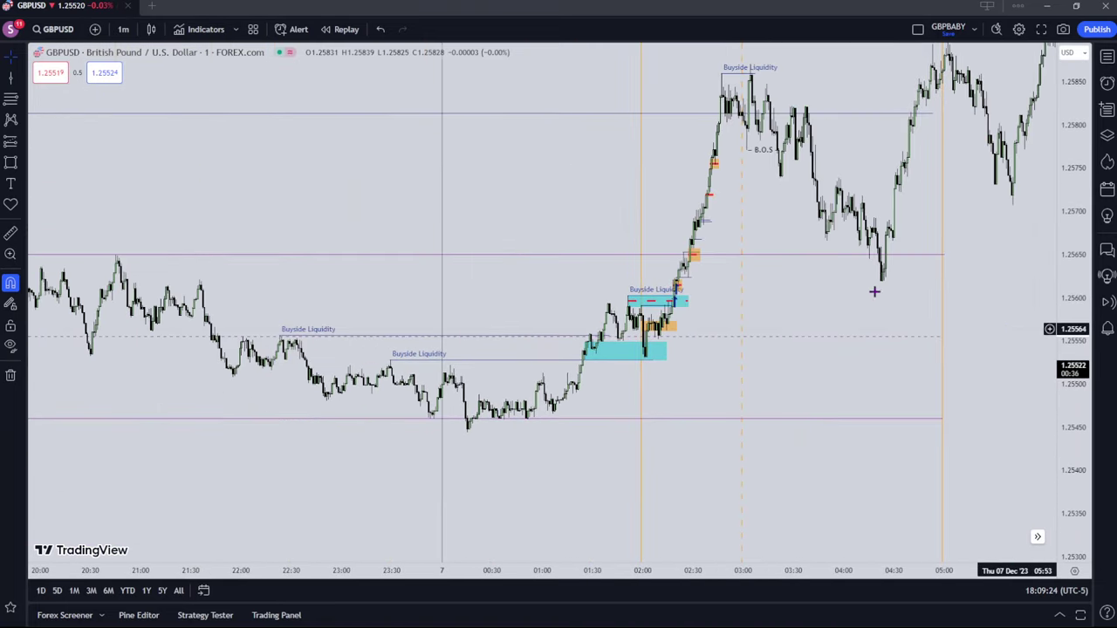
scroll(837, 266, "left", 10)
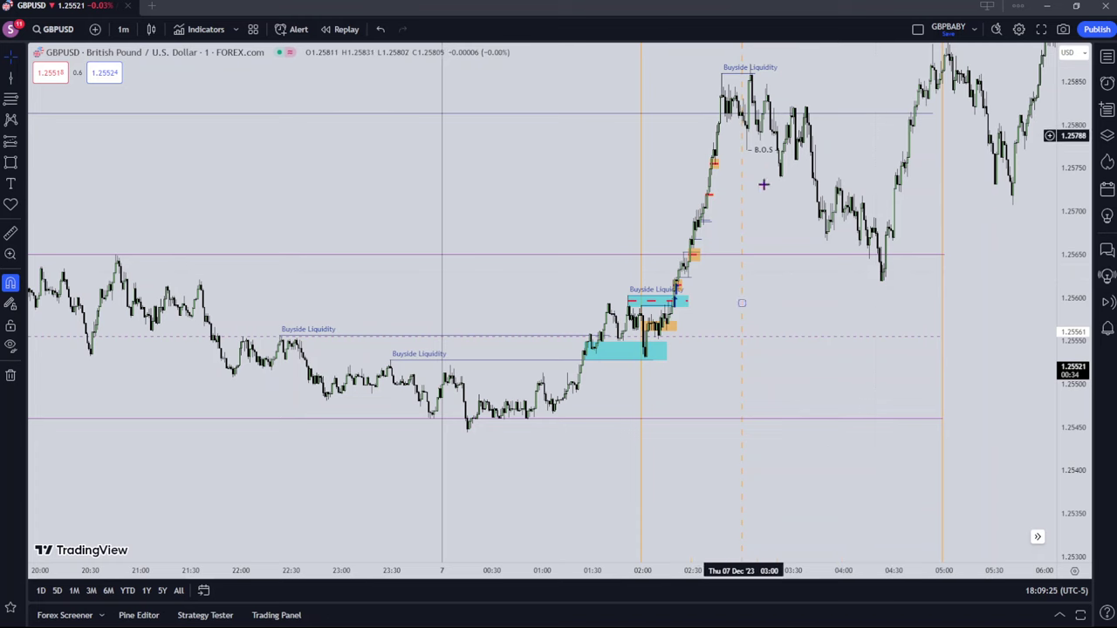
scroll(579, 361, "right", 5)
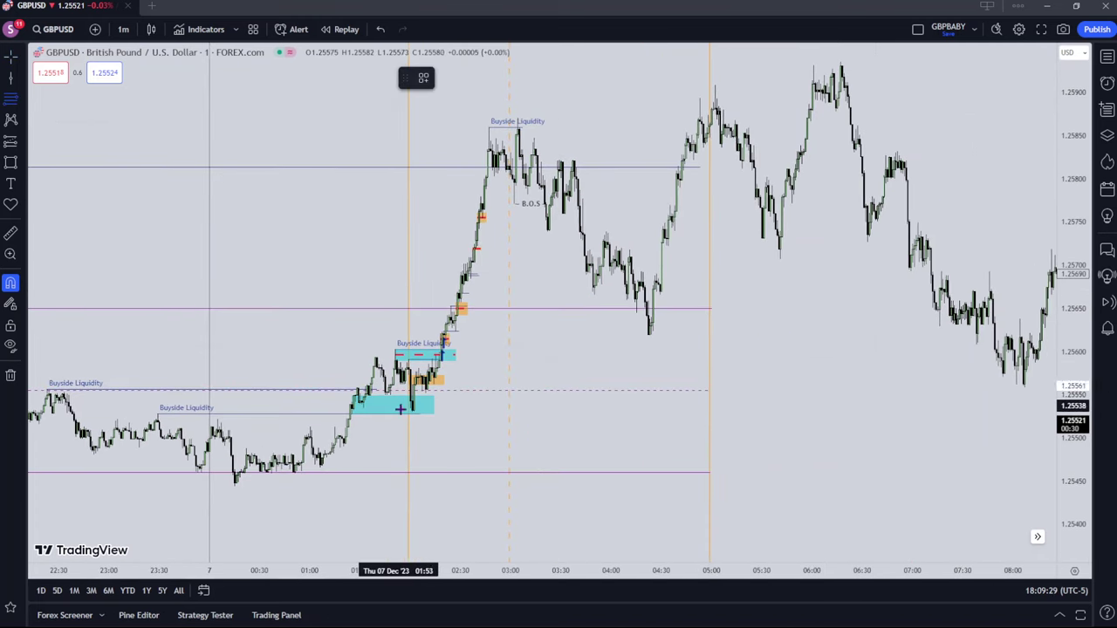
left_click(683, 121)
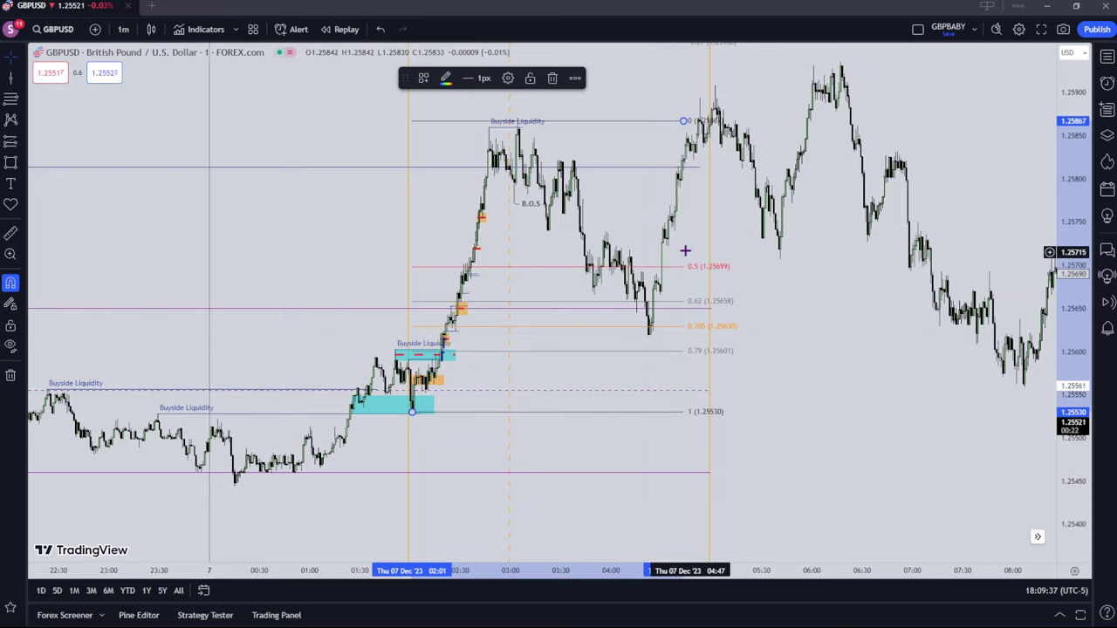
key("Delete")
Draw a horizontal trend line on 7 December from the 03:57 swing high at 1.25739 across the rally to about 04:36
scroll(306, 297, "down", 3)
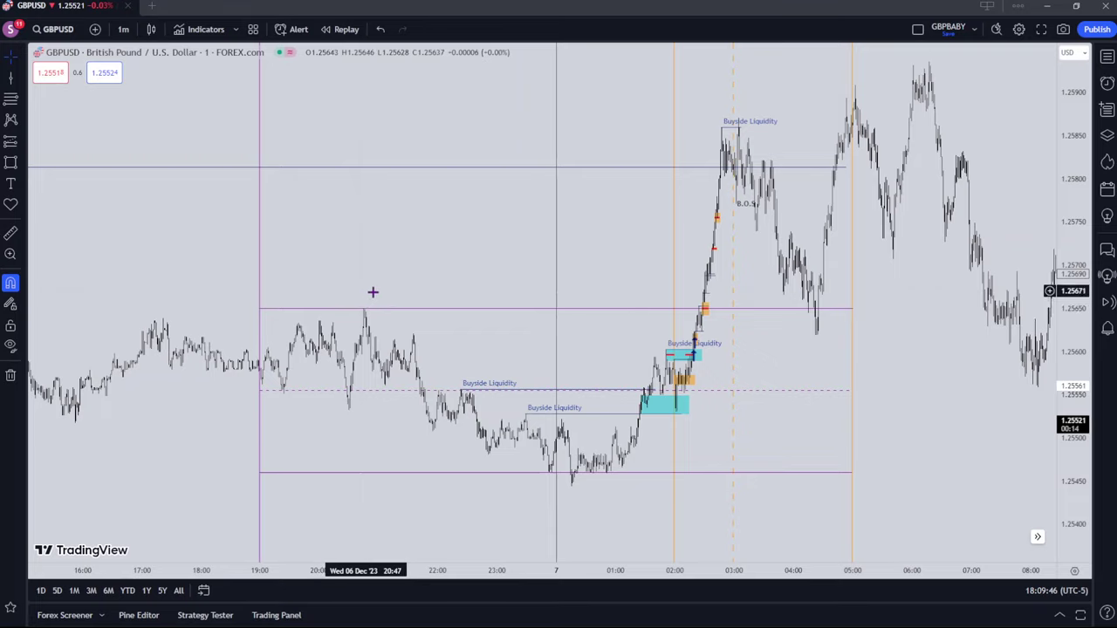
scroll(610, 332, "up", 5)
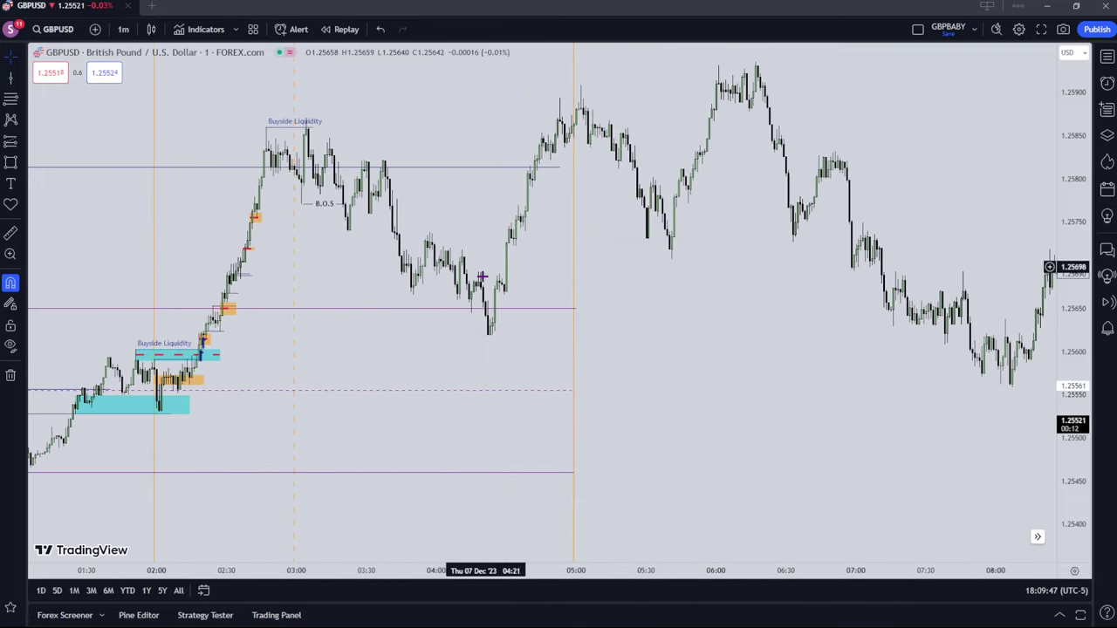
left_click_drag(1073, 375, 1029, 69)
scroll(541, 287, "up", 4)
left_click_drag(464, 364, 889, 333)
scroll(664, 353, "up", 2)
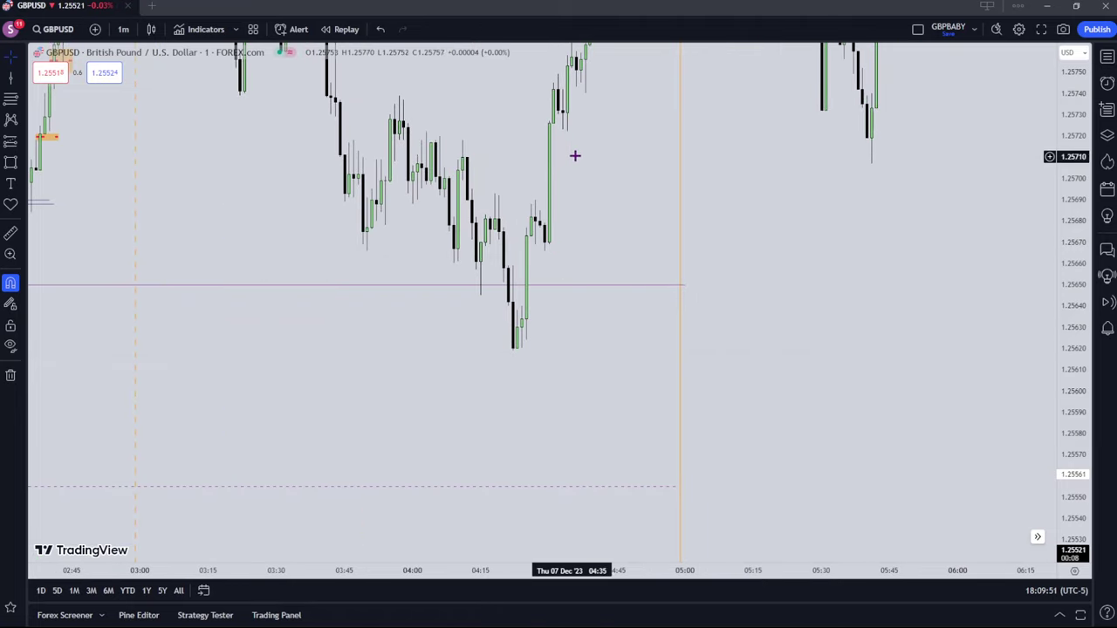
left_click_drag(573, 154, 549, 238)
left_click(21, 77)
left_click(61, 92)
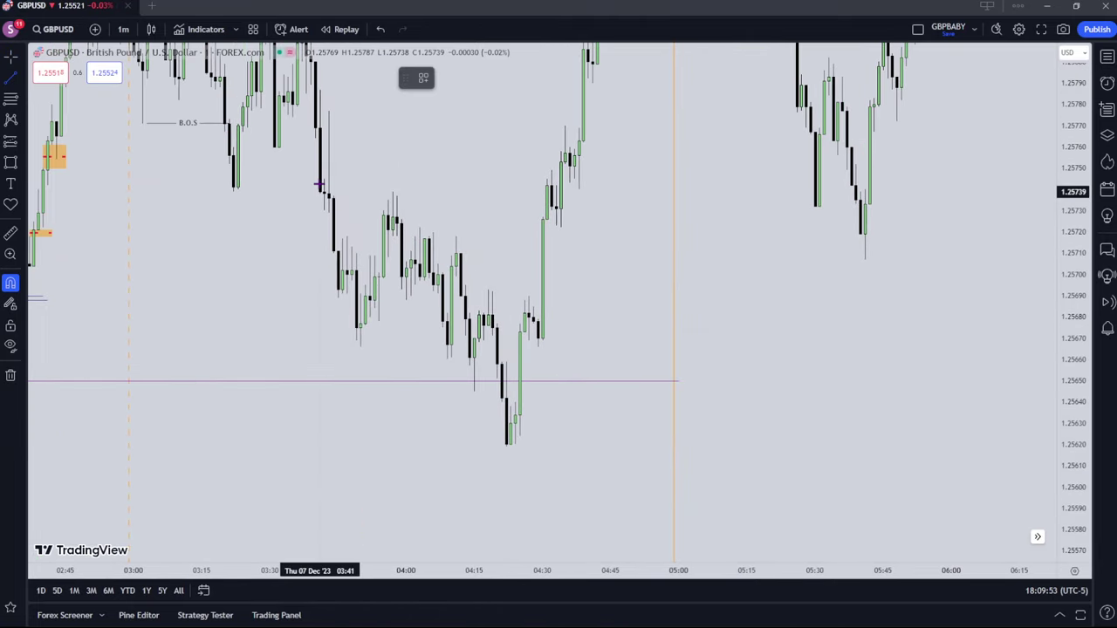
left_click_drag(392, 191, 568, 190)
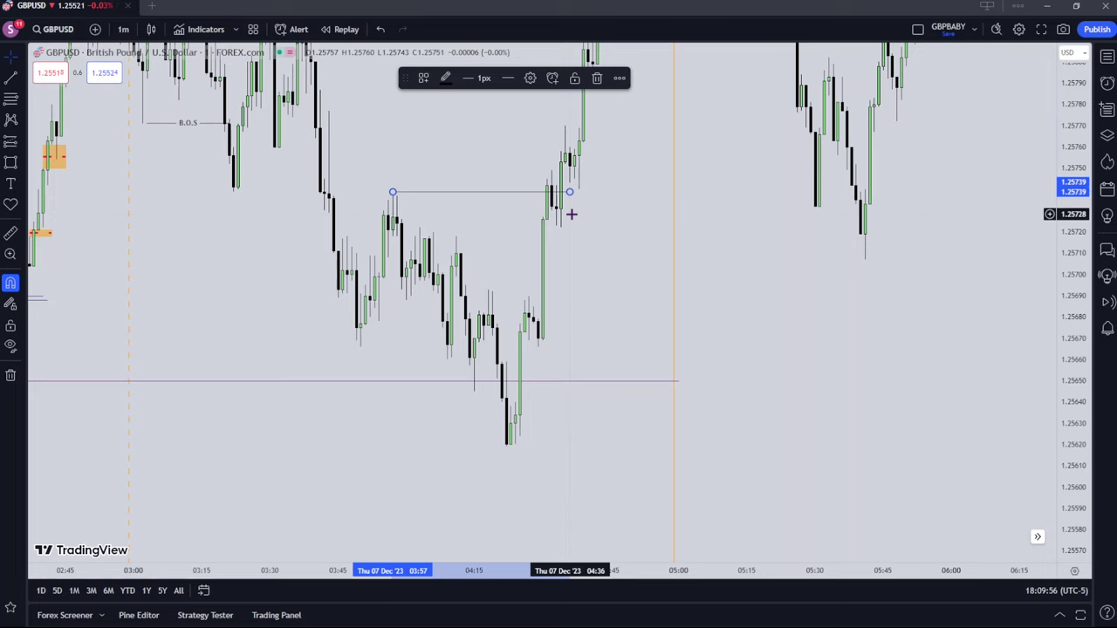
Apply the saved Buyside template to the trend line at the 03:57 swing high
left_click(529, 77)
left_click(487, 581)
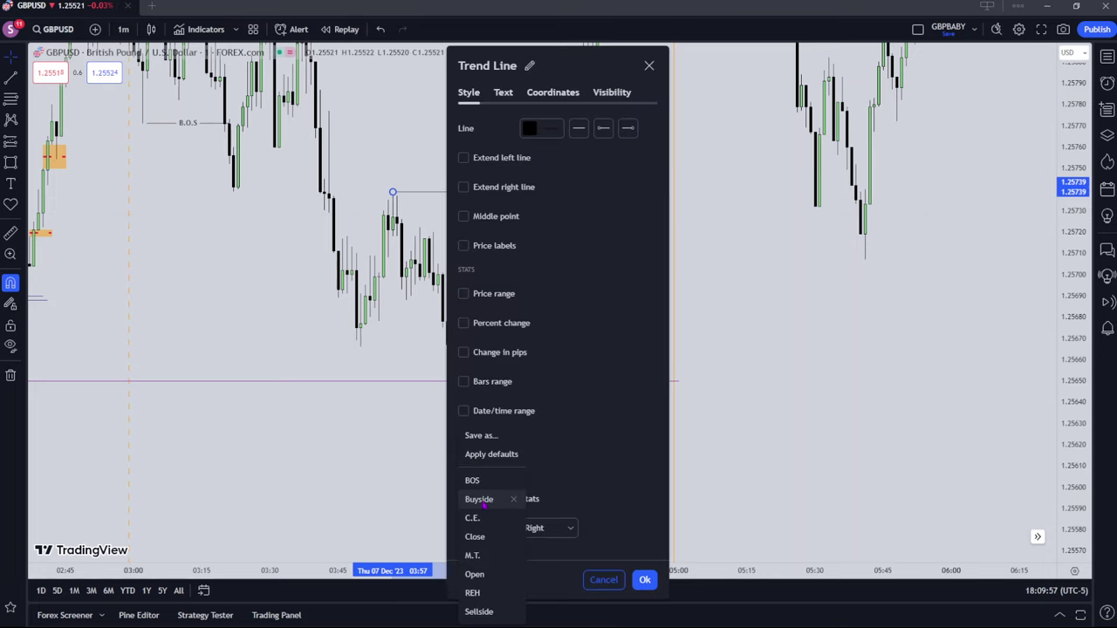
left_click(482, 502)
left_click(645, 579)
left_click(583, 480)
Draw a rectangle over the 03:57 candle's range from 1.25739 to 1.25718 and extend it to 04:38
scroll(524, 349, "up", 3)
left_click_drag(445, 285, 485, 289)
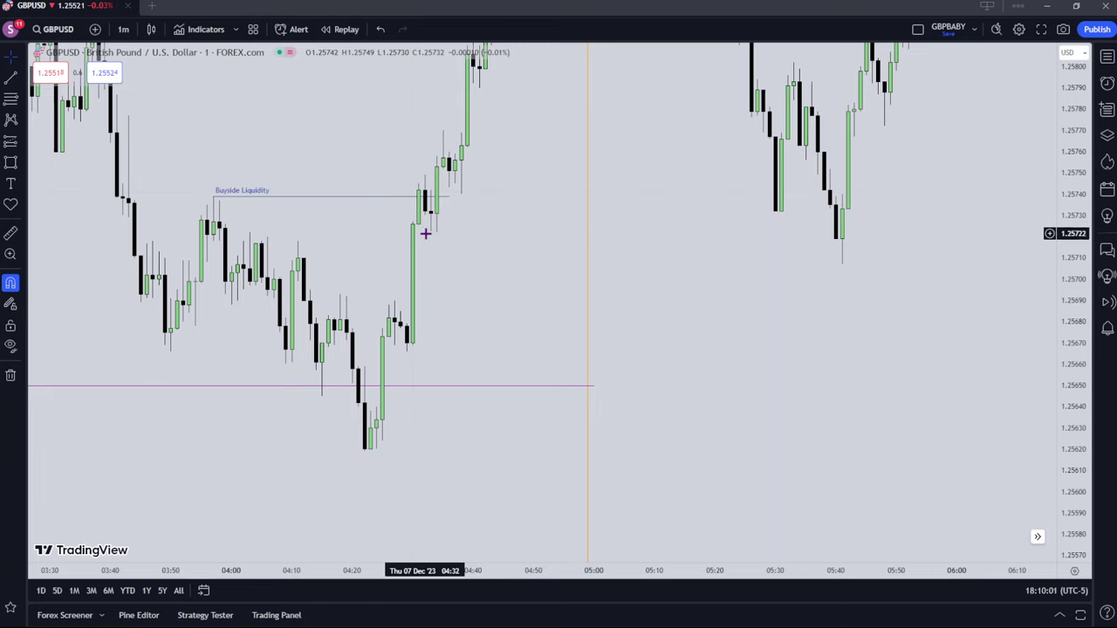
scroll(379, 335, "down", 2)
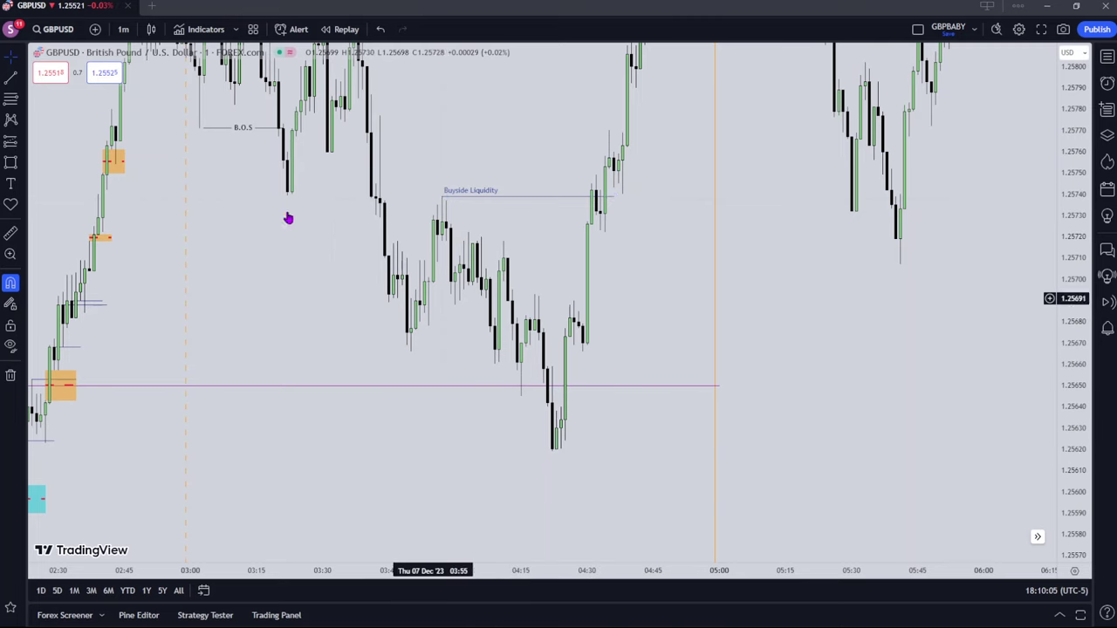
left_click(10, 161)
left_click(441, 197)
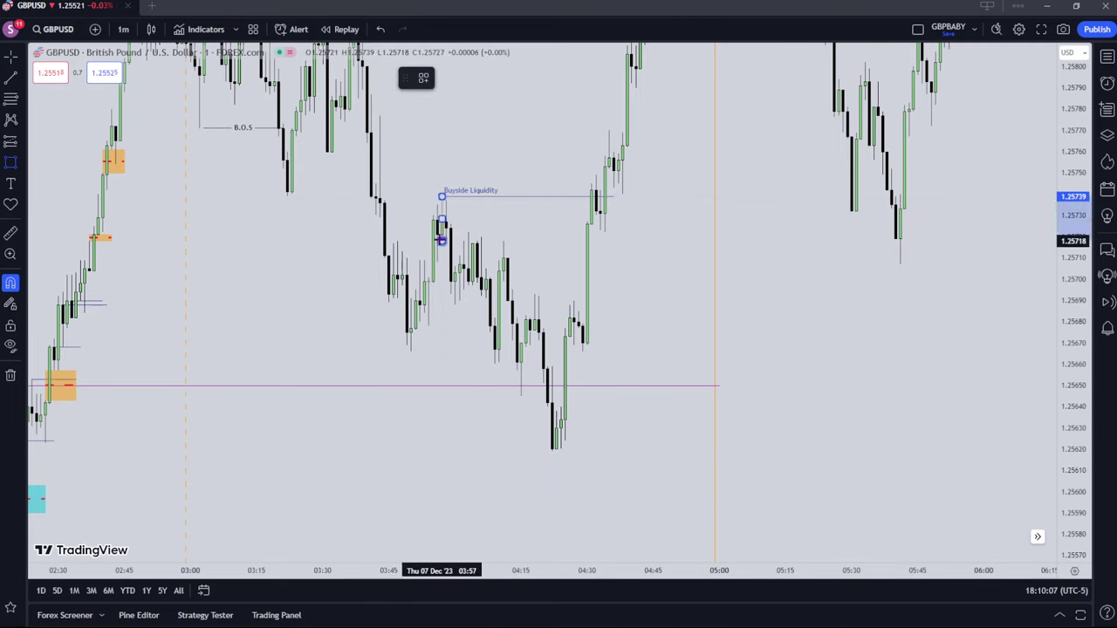
left_click(592, 241)
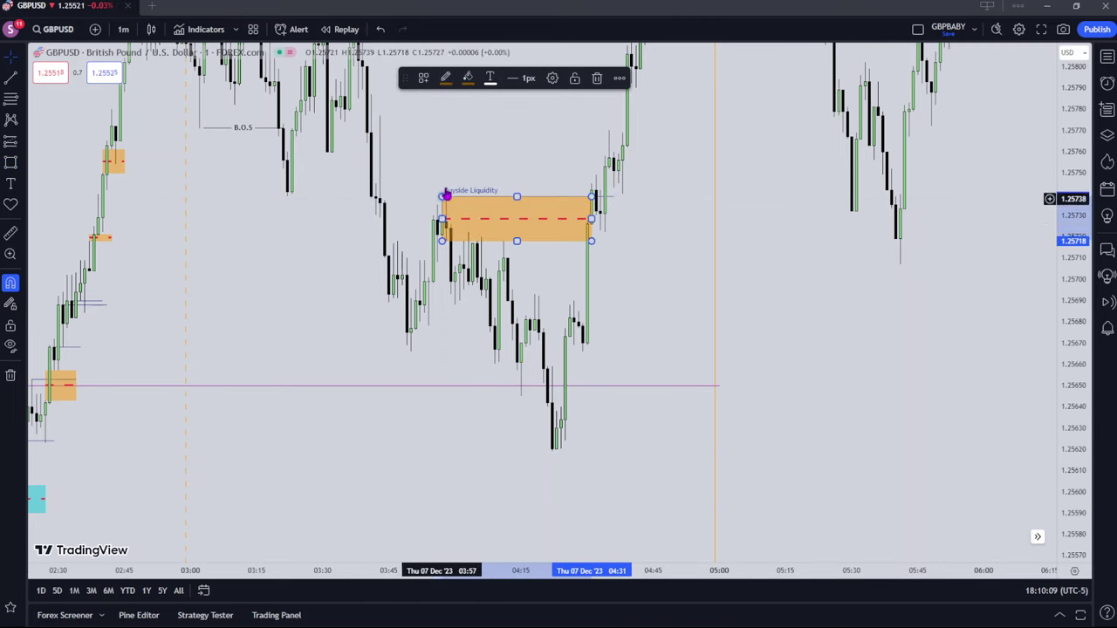
left_click_drag(592, 222, 622, 220)
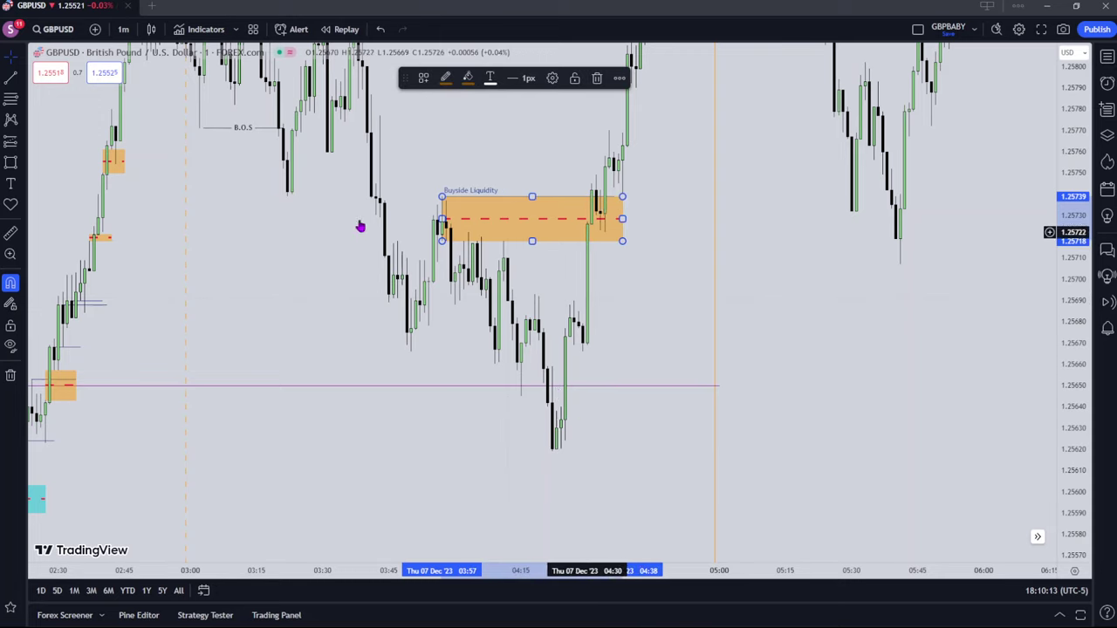
Place an up-arrow entry marker inside the new orange box, just below its dashed midline where the rally retraces into it
left_click(25, 208)
left_click(42, 247)
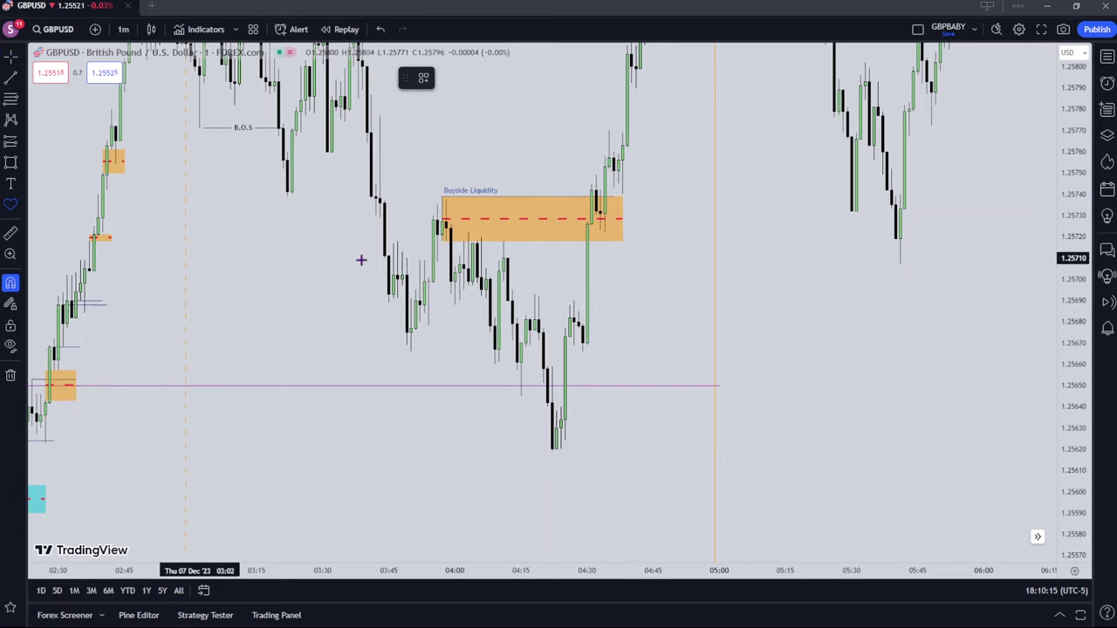
left_click(601, 231)
left_click_drag(601, 232, 596, 227)
left_click(663, 266)
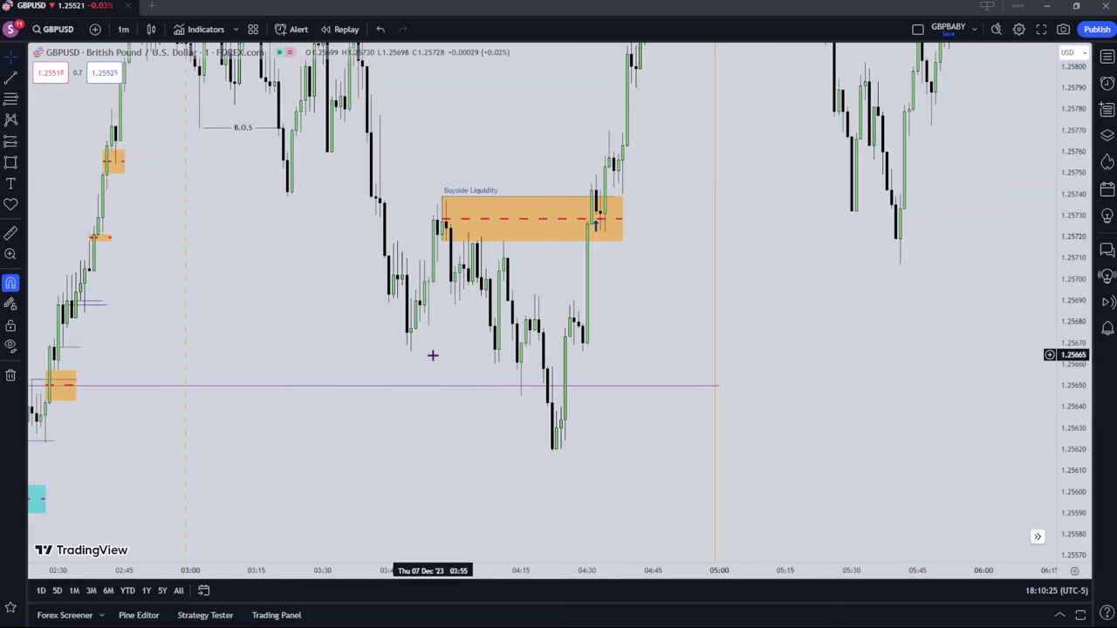
left_click(551, 424)
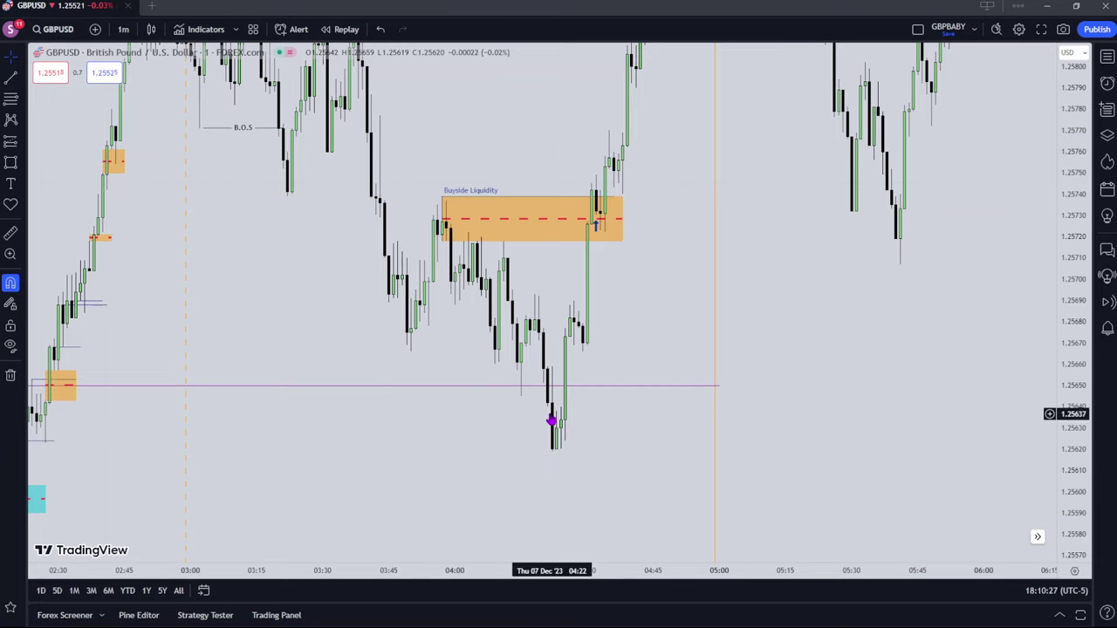
scroll(549, 381, "down", 3)
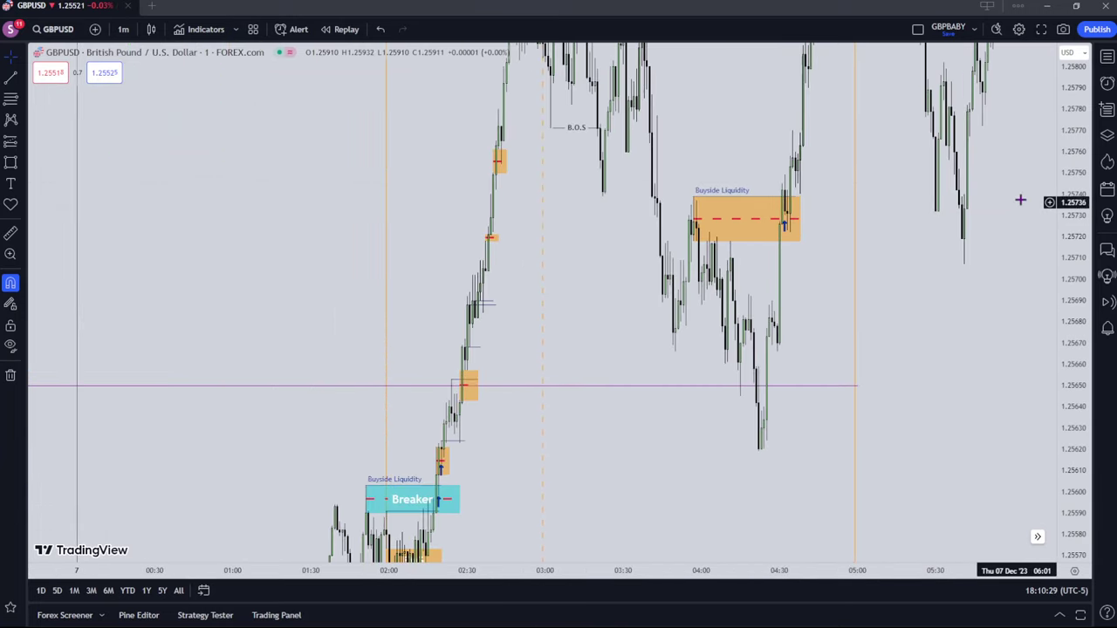
Draw a horizontal trend line from the 6 December 15:52 swing low at 1.25520 to about 01:40 on 7 December
left_click_drag(1071, 201, 1071, 513)
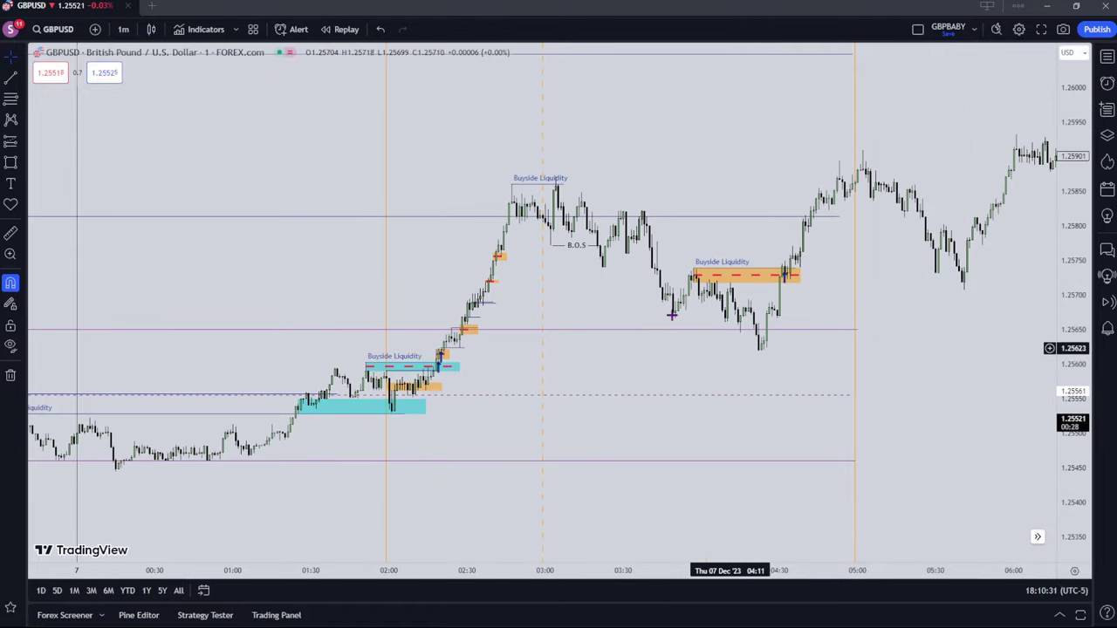
scroll(724, 304, "down", 6)
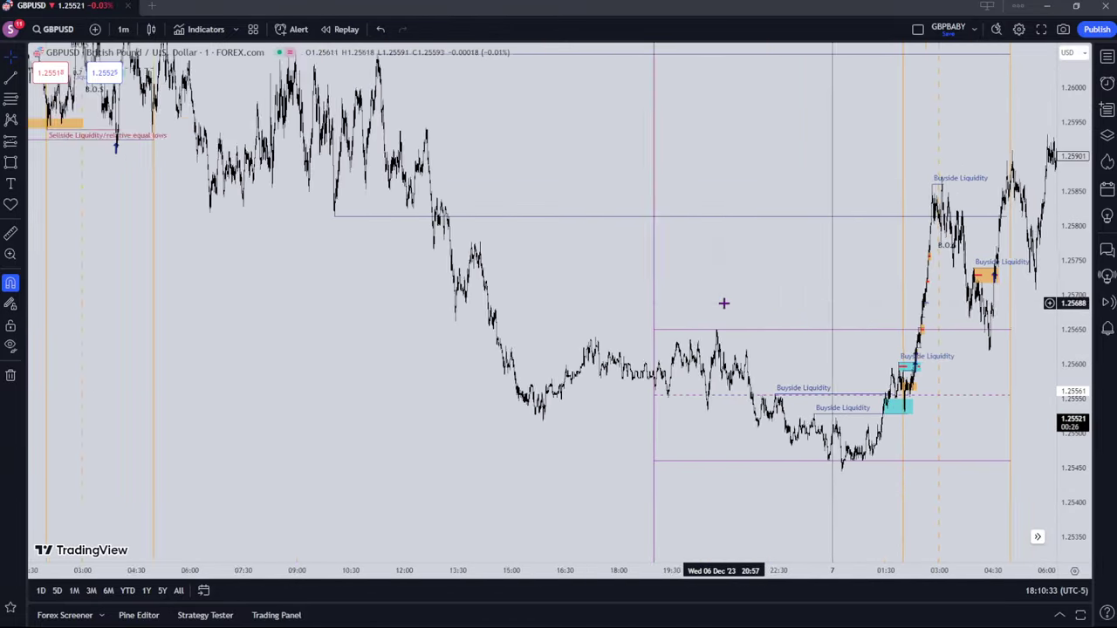
left_click_drag(728, 167, 449, 214)
scroll(456, 219, "up", 3)
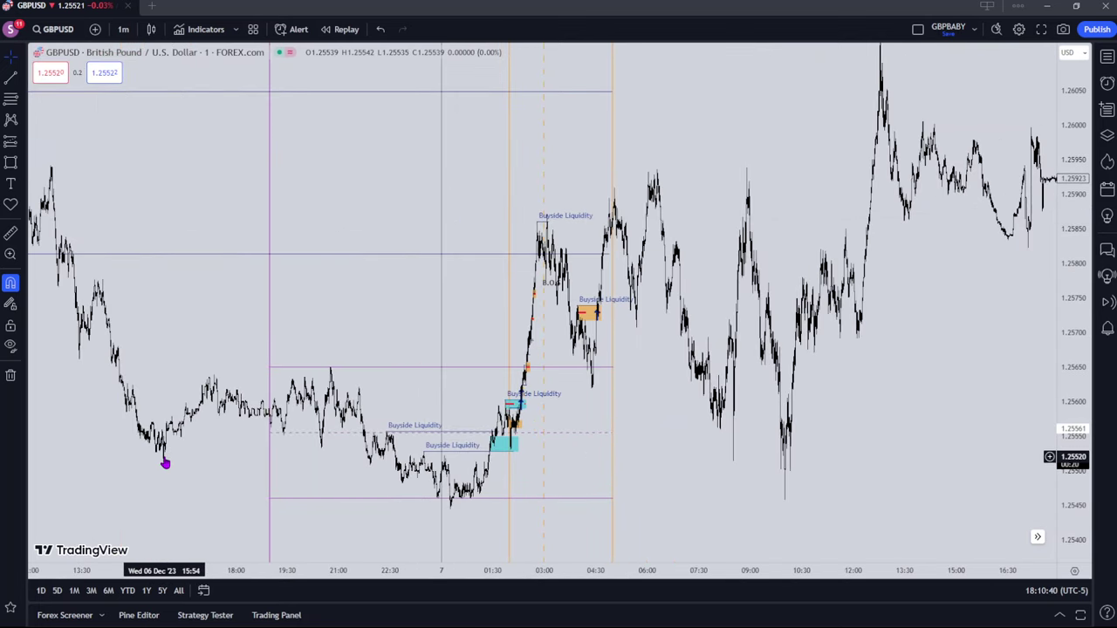
left_click(10, 78)
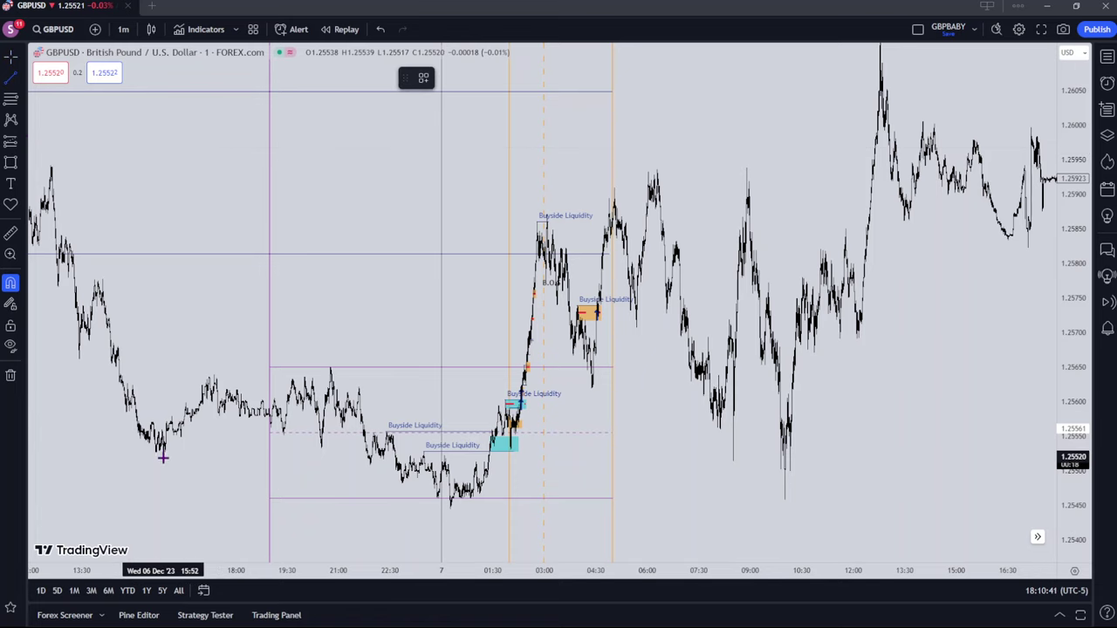
left_click(162, 458)
left_click(499, 469)
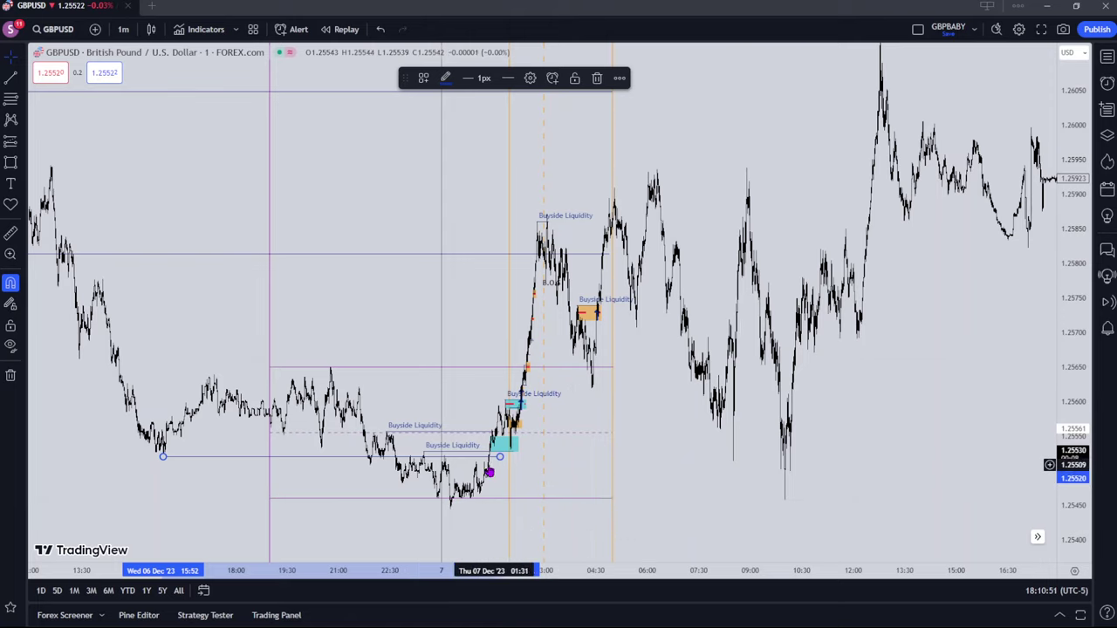
left_click(528, 434)
Examine the 7 December session from the 02:00 rally to the 05:00 line, focusing on the orange entry box near 04:30
scroll(533, 429, "up", 7)
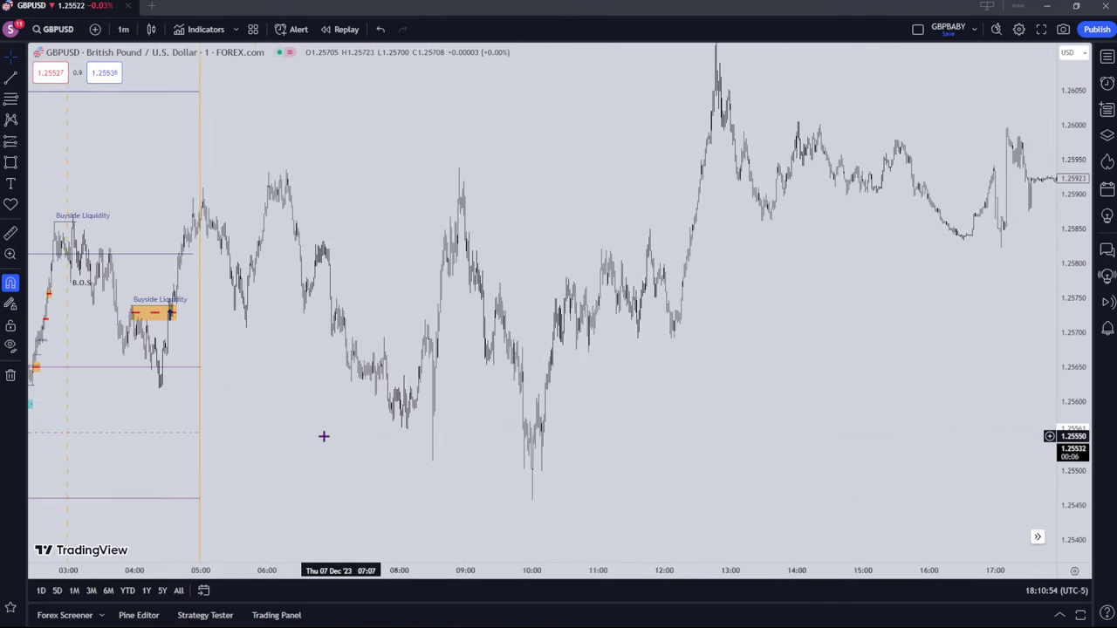
left_click_drag(324, 436, 834, 399)
scroll(698, 397, "up", 5)
scroll(641, 395, "up", 3)
left_click_drag(526, 398, 882, 379)
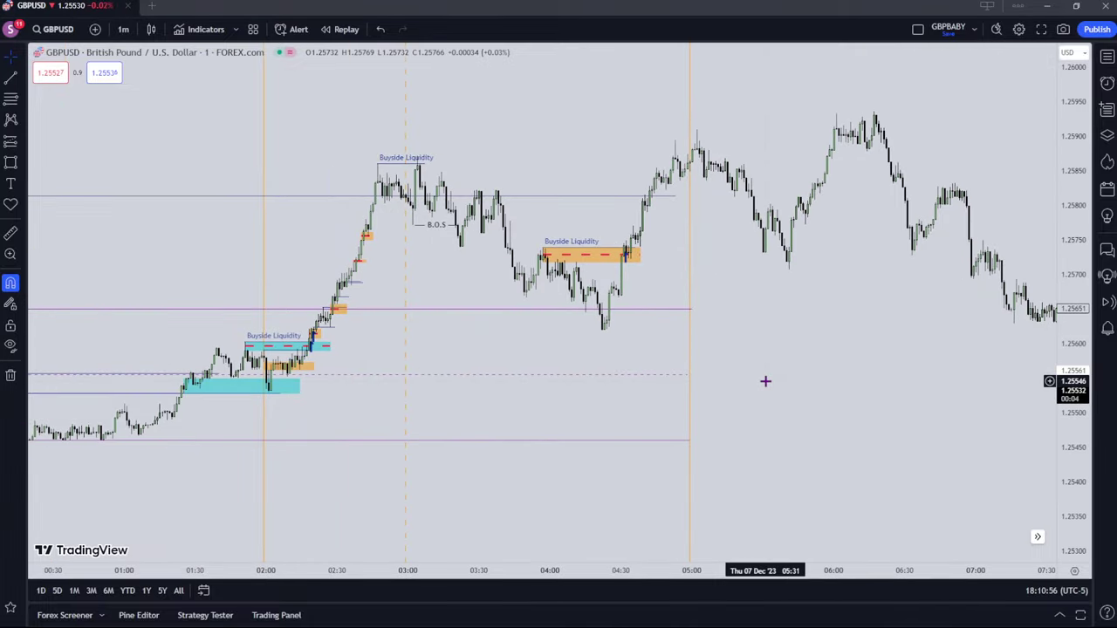
scroll(690, 377, "up", 3)
left_click_drag(718, 367, 878, 365)
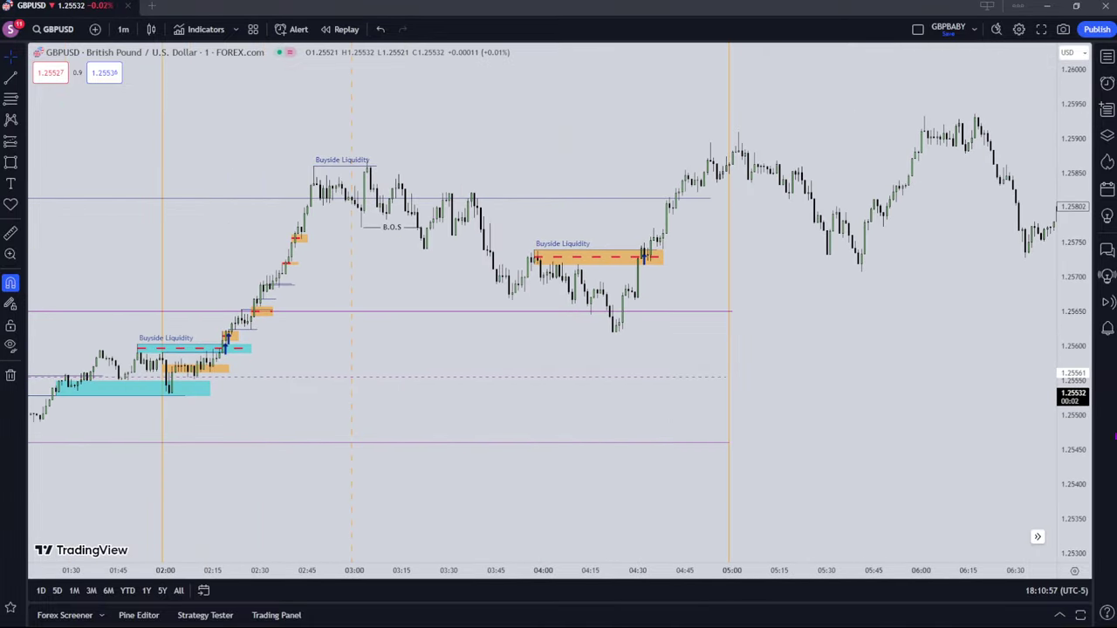
left_click_drag(1082, 458, 1035, 142)
left_click_drag(836, 288, 913, 381)
scroll(872, 371, "up", 3)
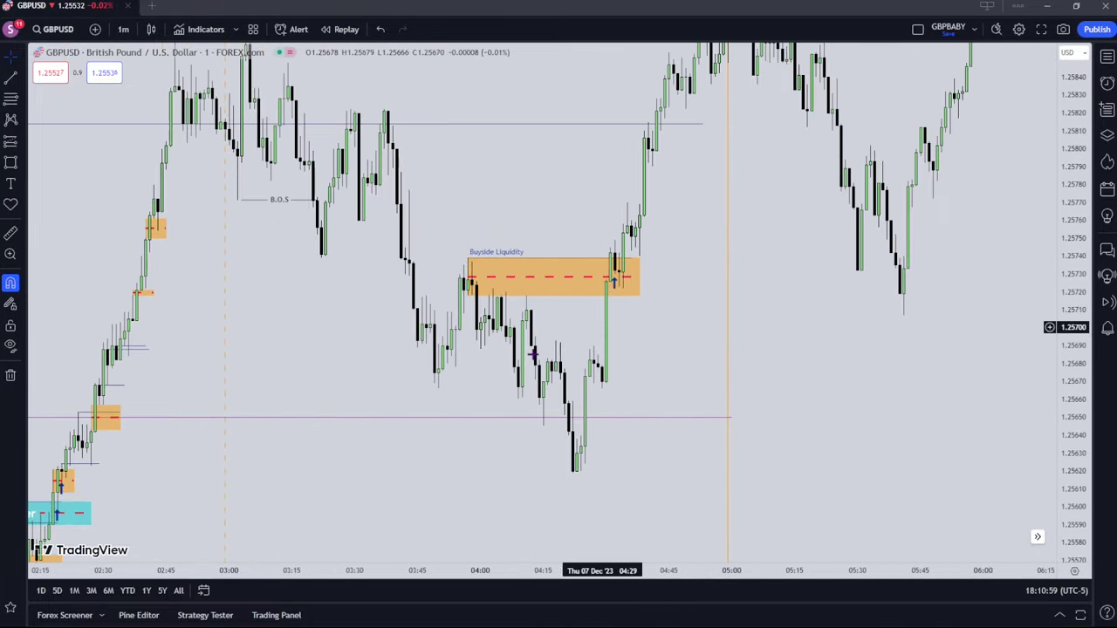
left_click_drag(648, 294, 647, 298)
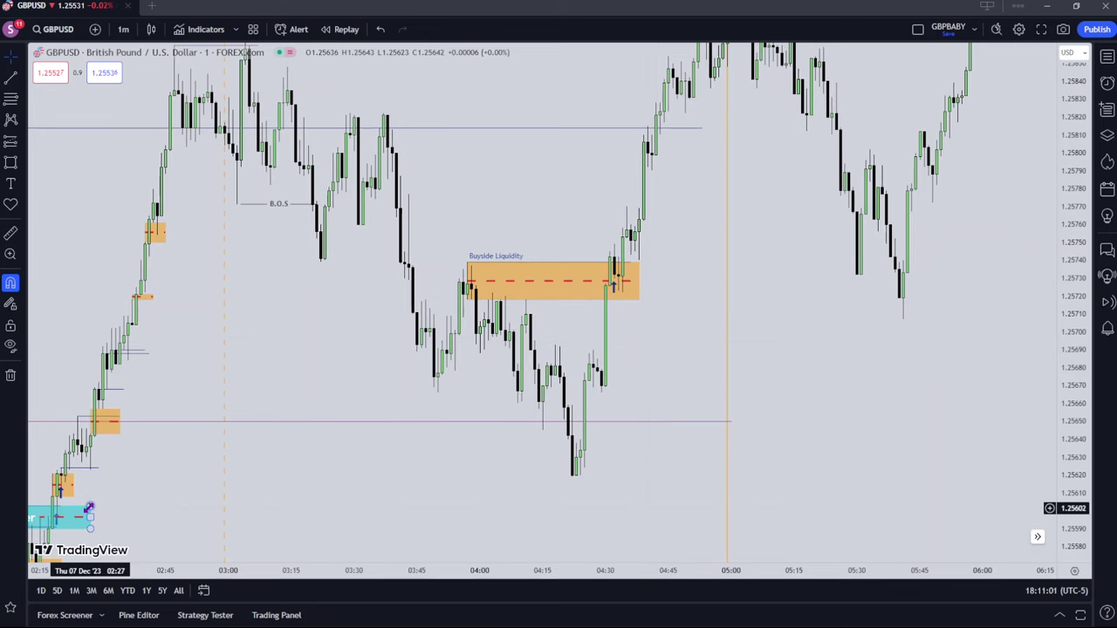